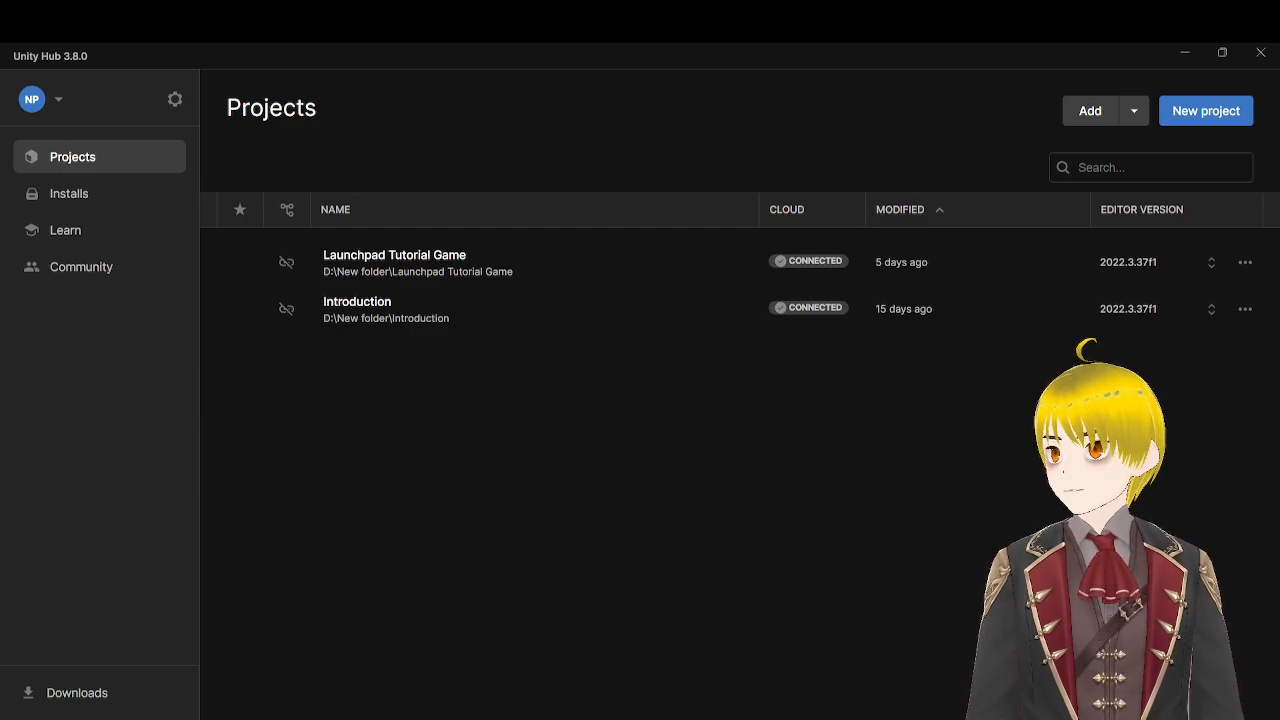
- Create a new Unity project named Maize Maze from the 3D (Built-In Render Pipeline) template
click(1221, 112)
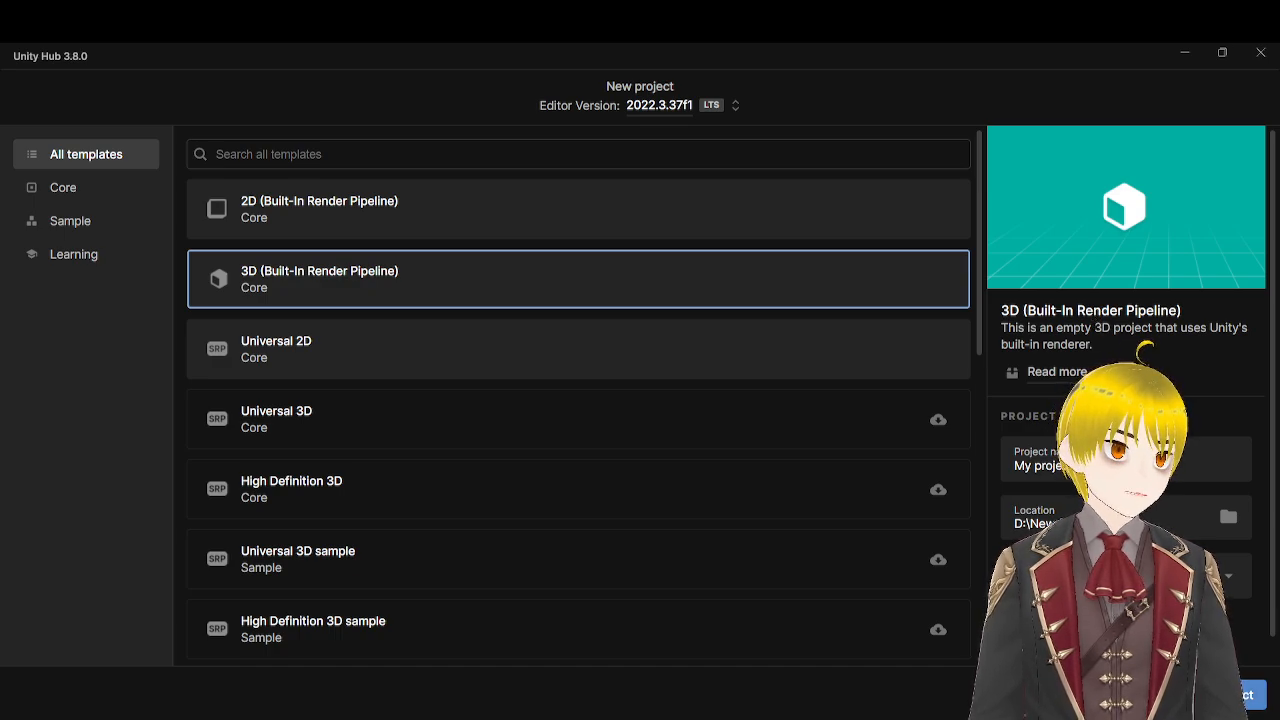
scroll(1126, 400, down, 3)
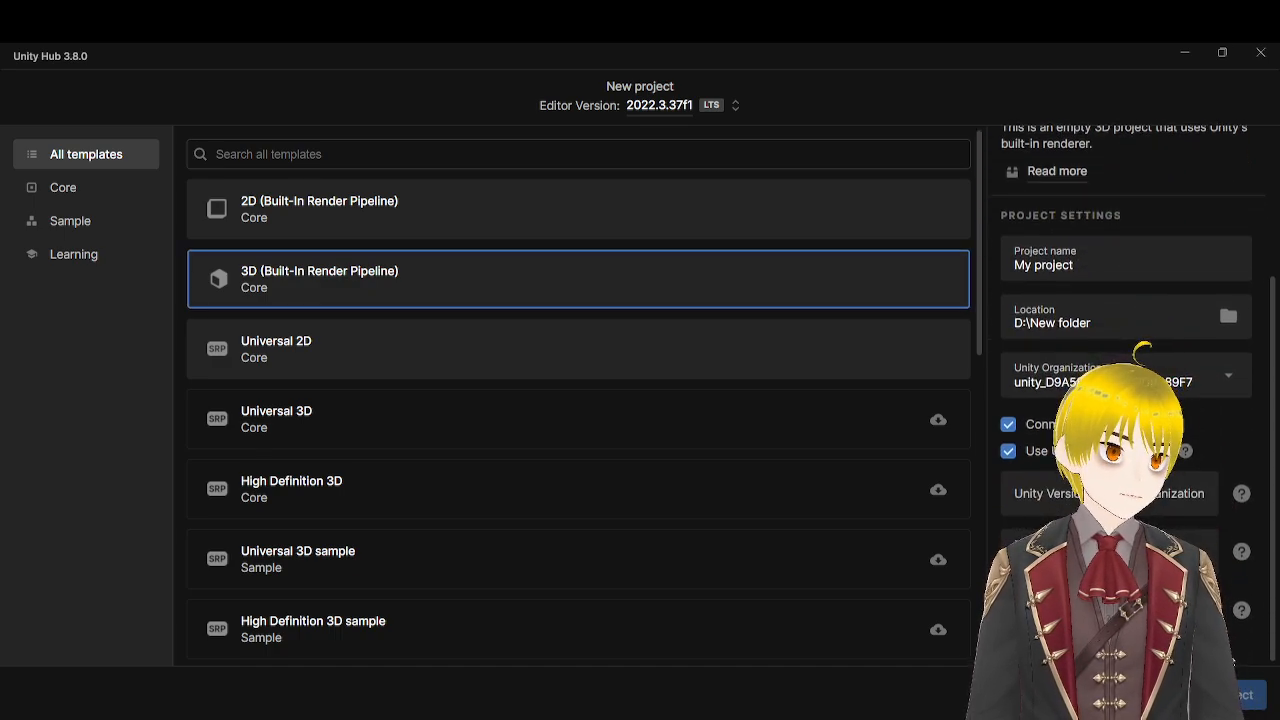
scroll(1126, 450, up, 2)
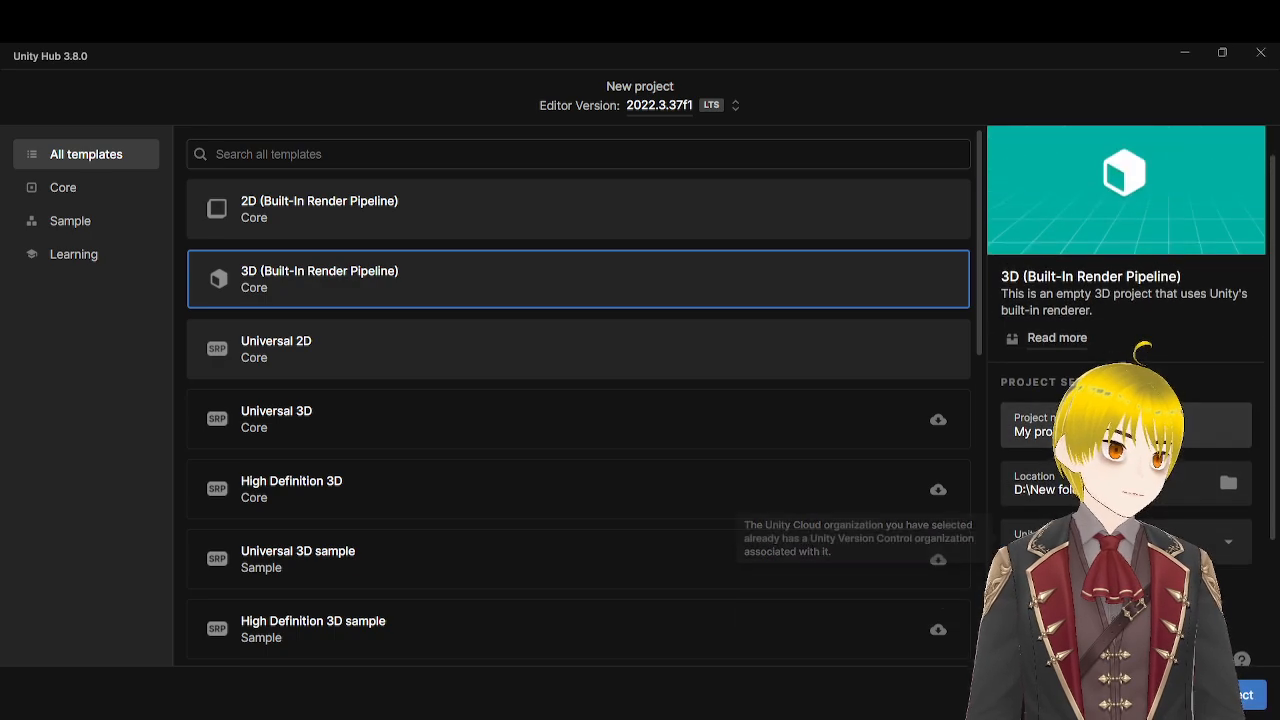
click(1126, 425)
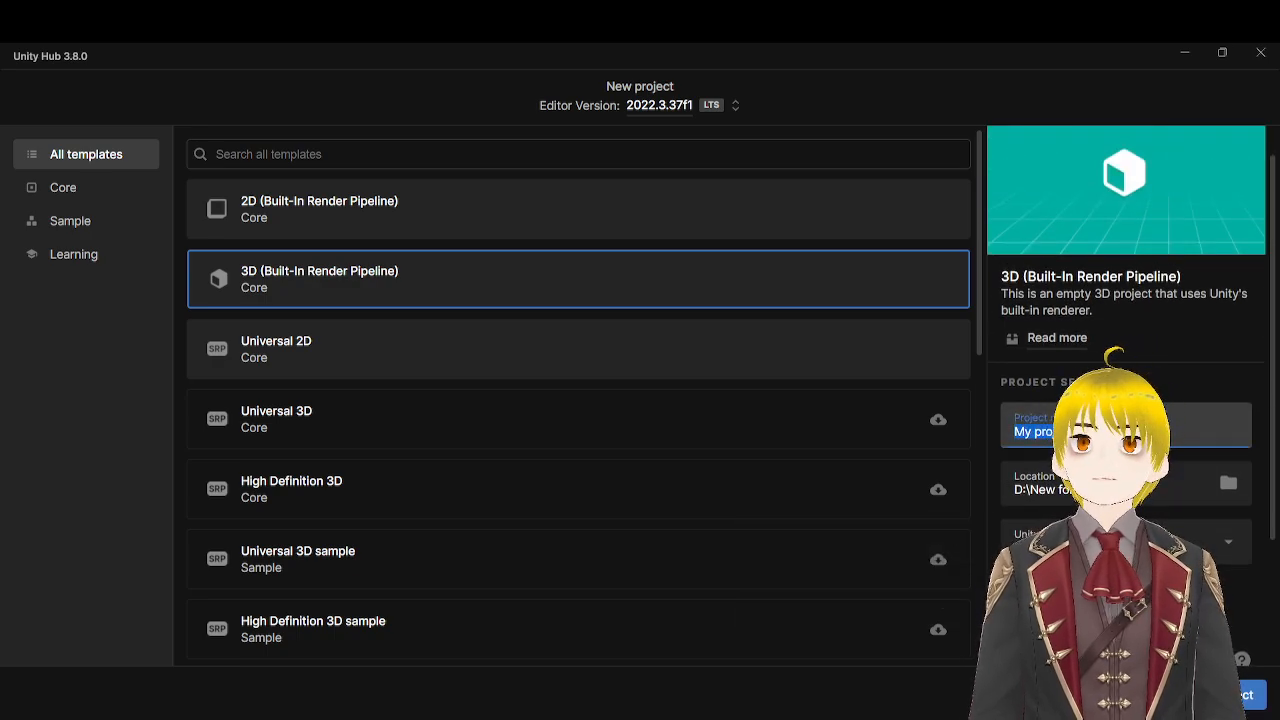
text(Maize Maze)
scroll(1126, 400, down, 2)
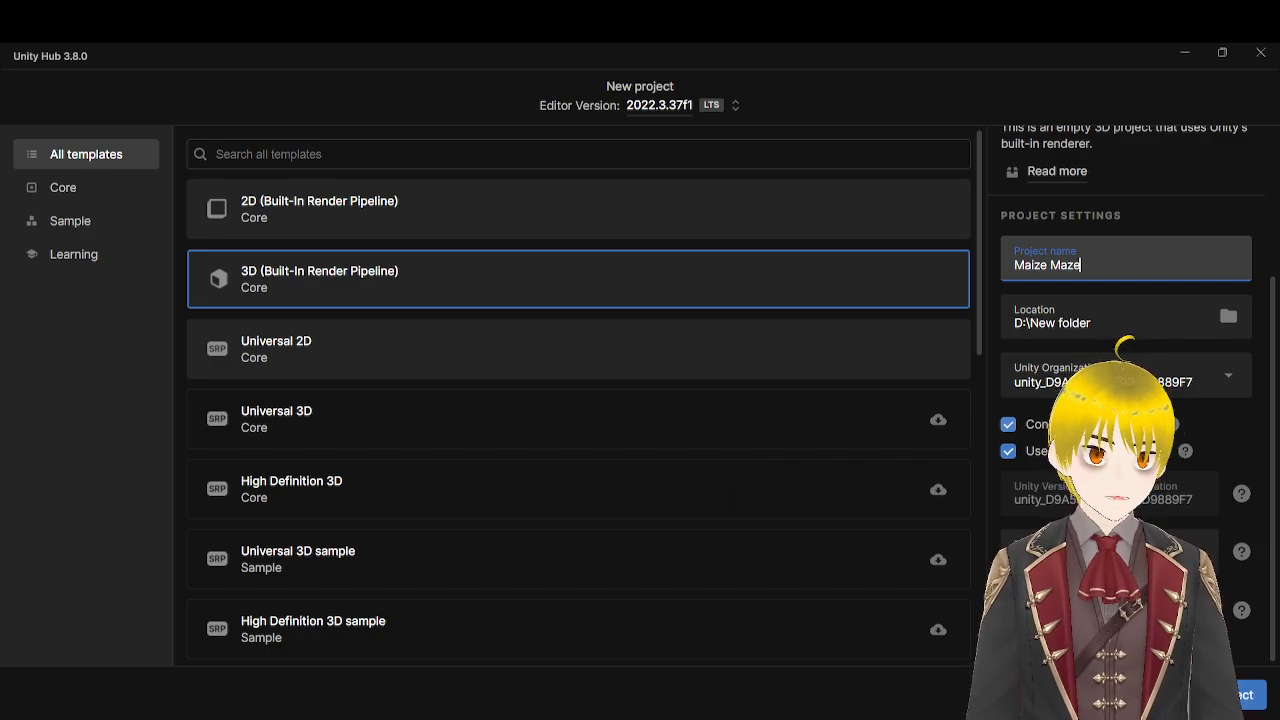
click(1245, 694)
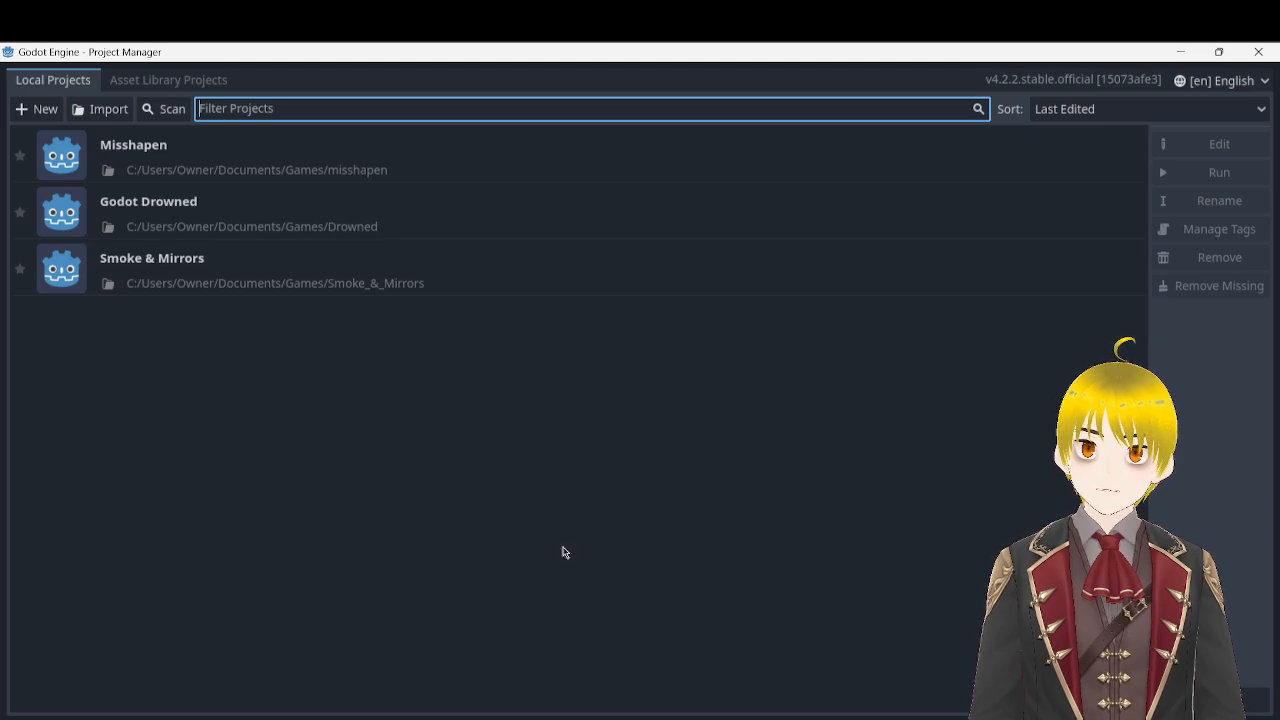
- Start a new project in the Godot Project Manager and choose the Compatibility renderer
click(56, 115)
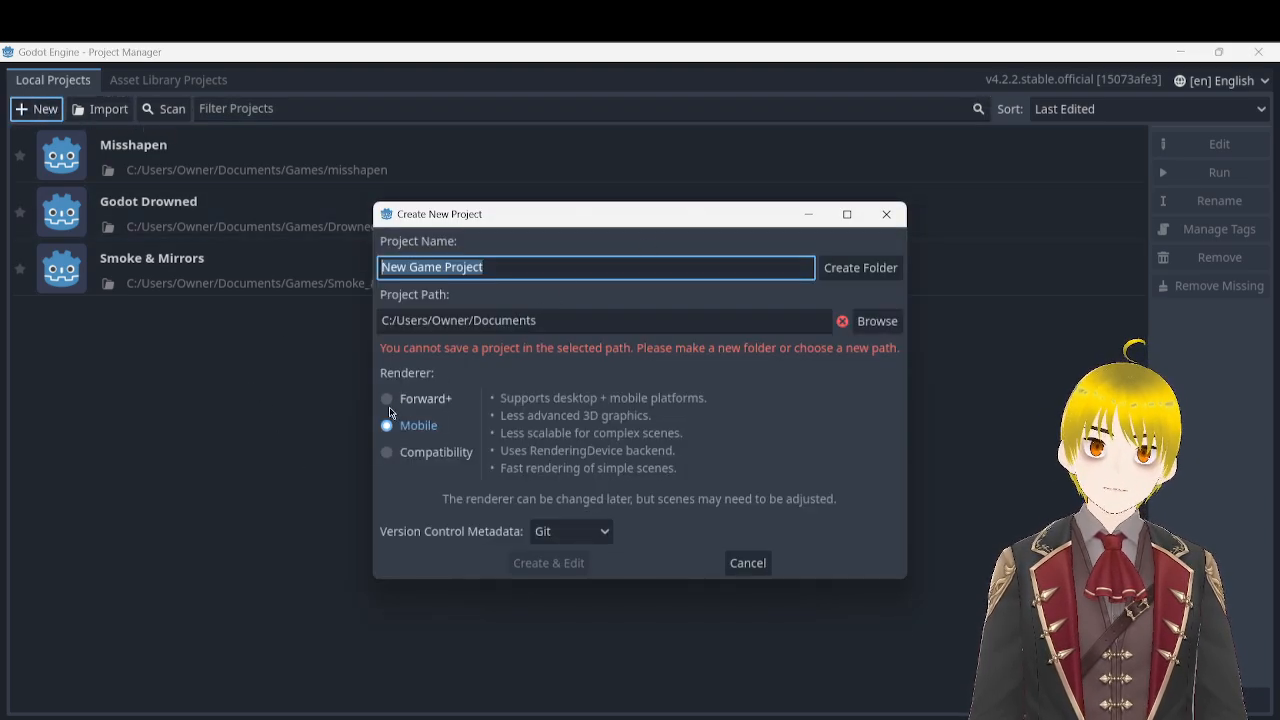
click(390, 401)
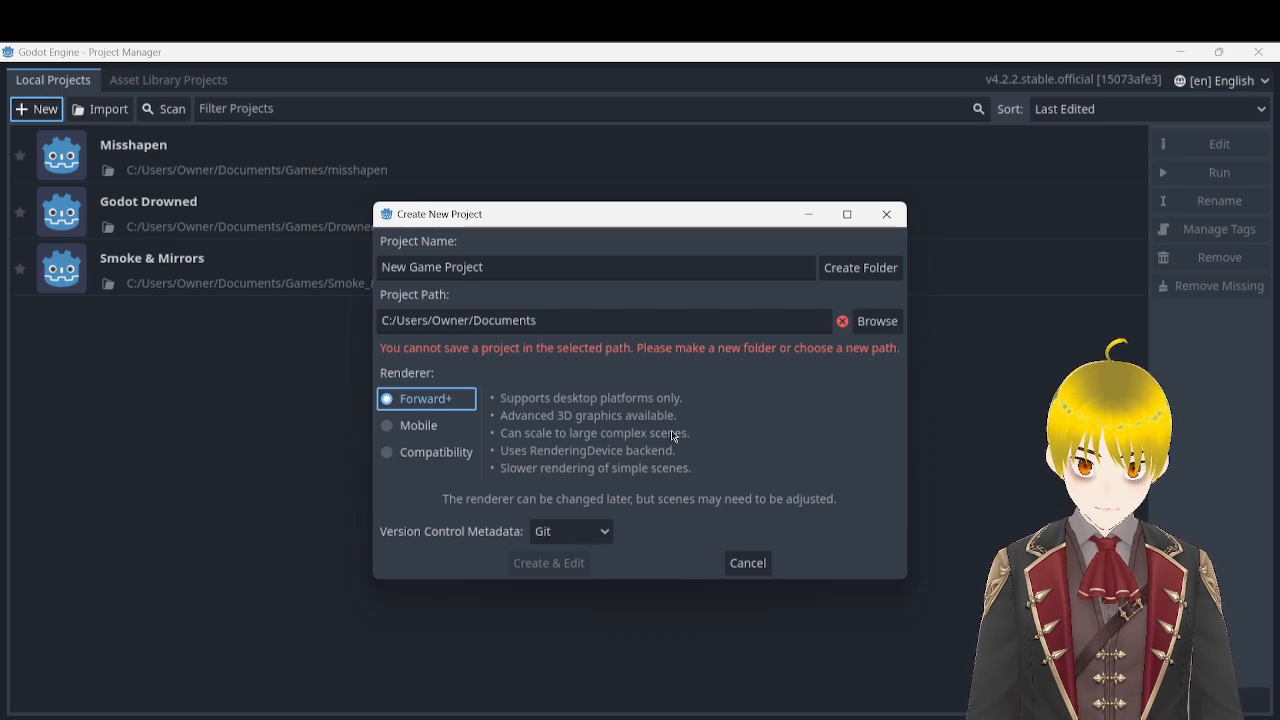
click(408, 426)
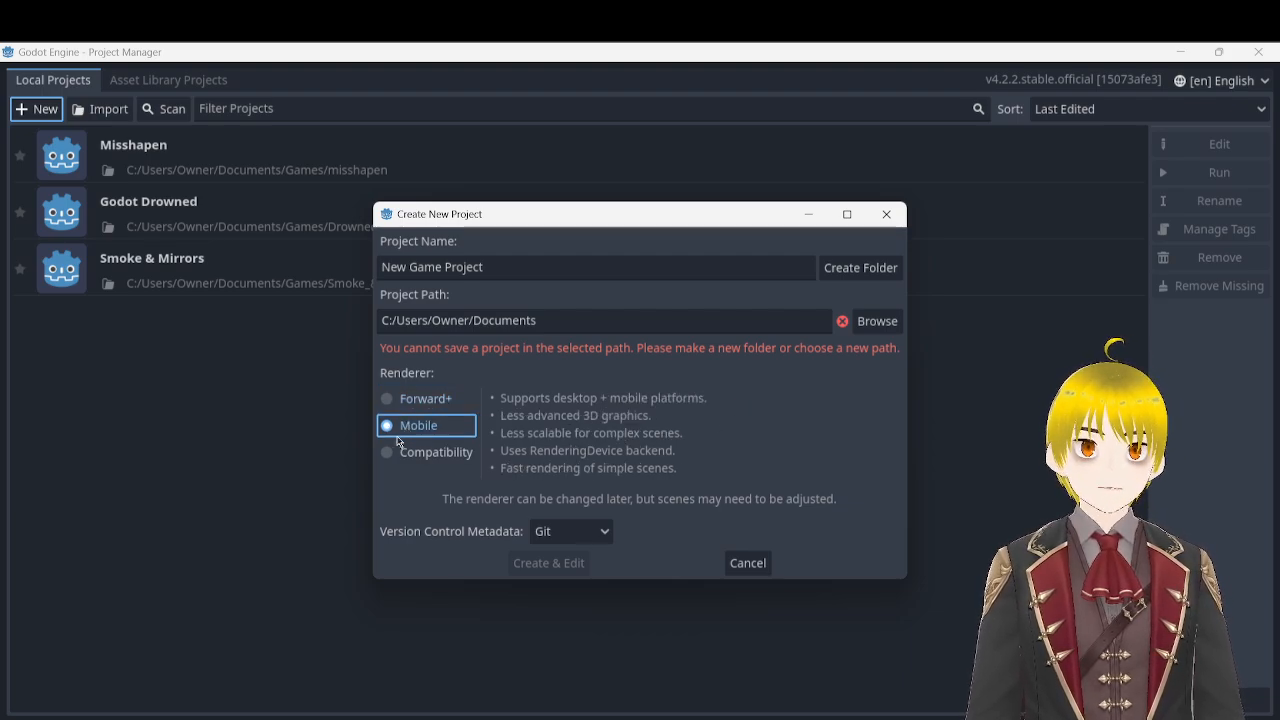
click(400, 455)
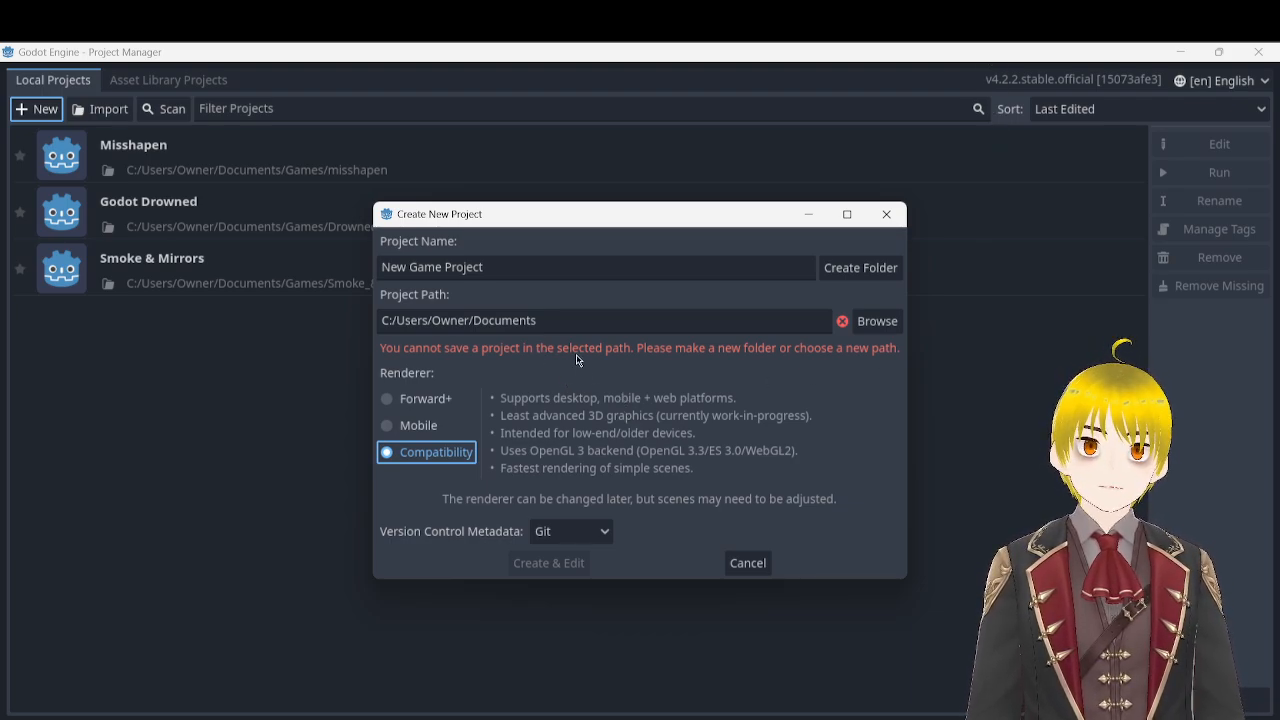
- Browse for the project path and open the Assets folder on drive D
click(874, 321)
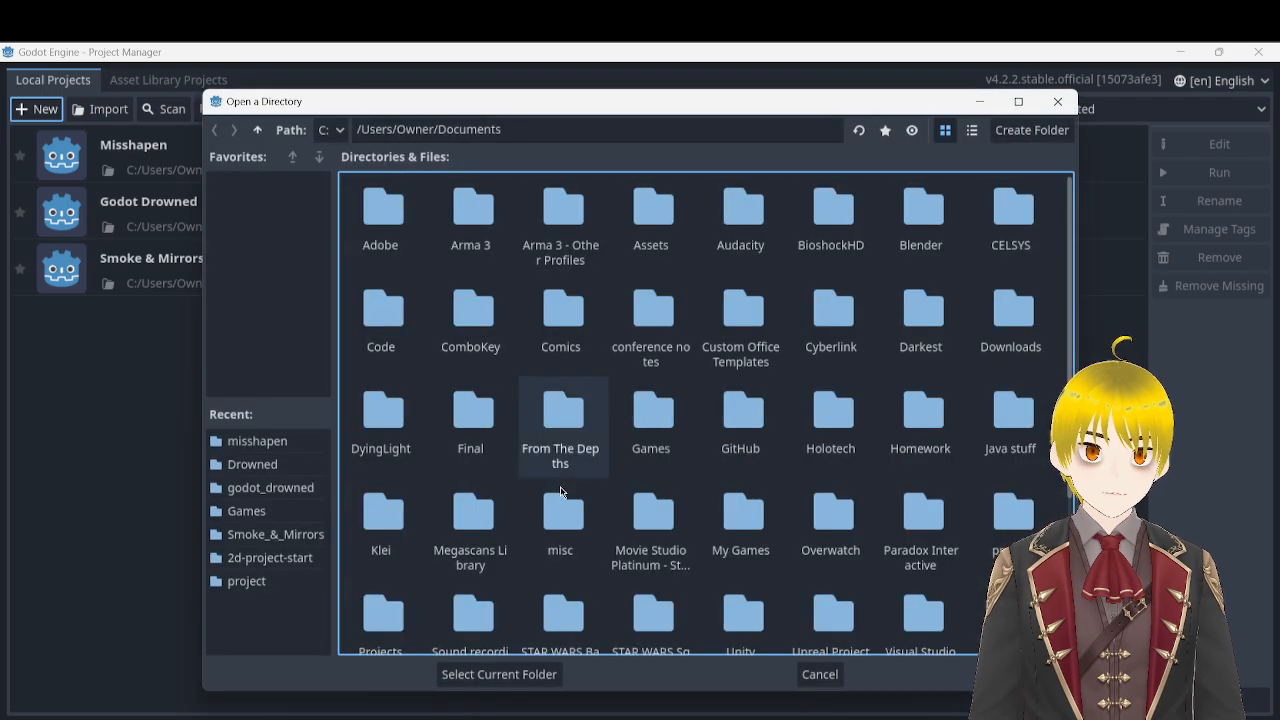
scroll(737, 331, down, 3)
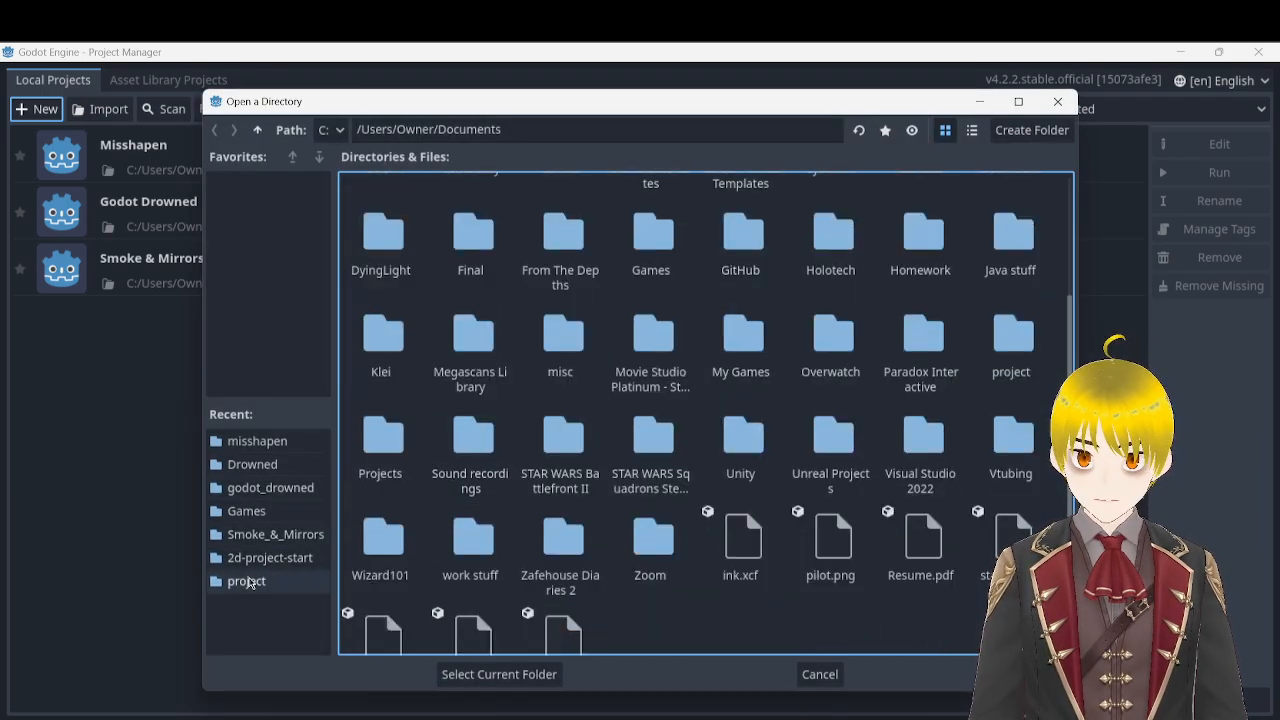
scroll(510, 300, up, 3)
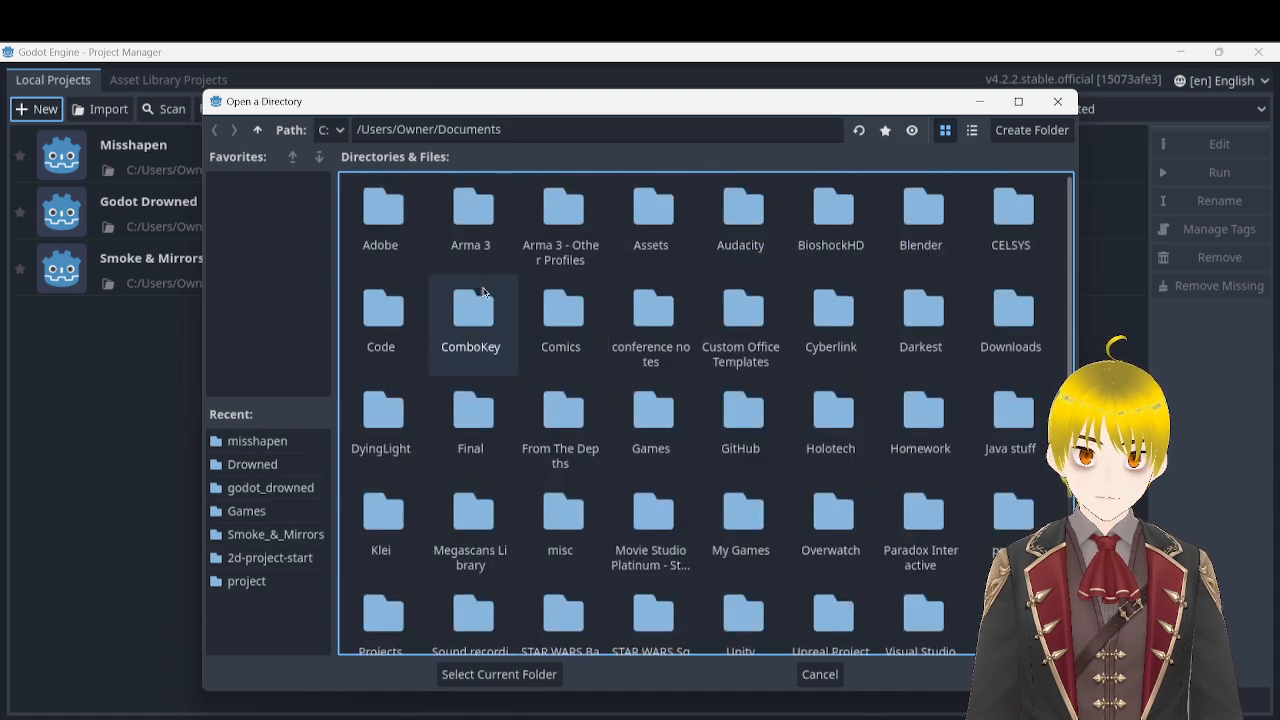
click(336, 131)
click(340, 133)
click(340, 133)
click(328, 177)
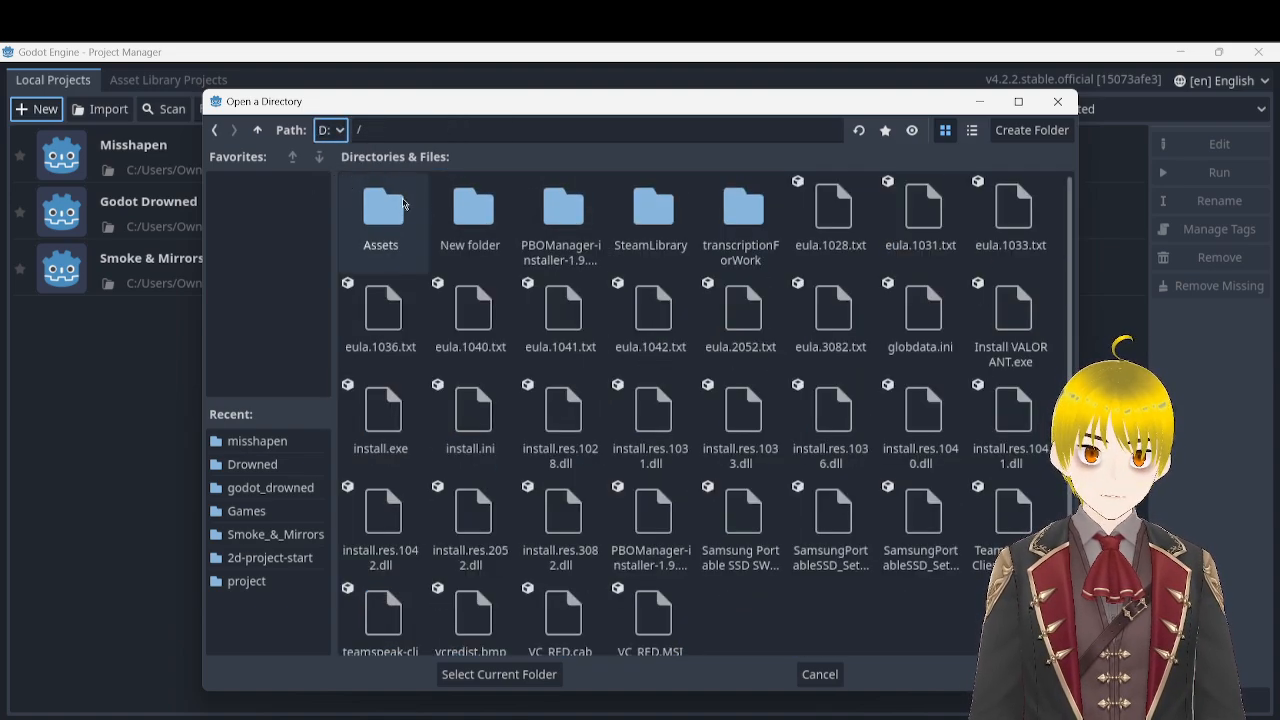
double_click(404, 213)
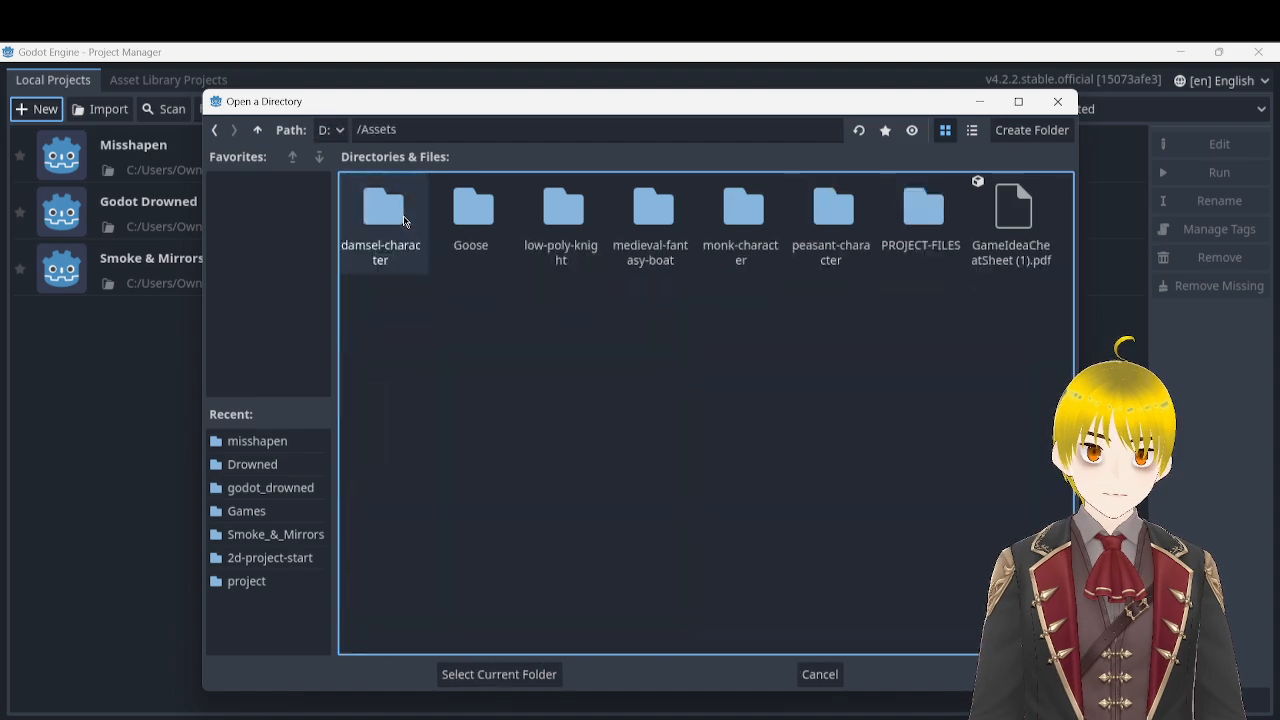
- Create a folder named Maize Maze inside D:/Assets and select it as the project path
right_click(577, 367)
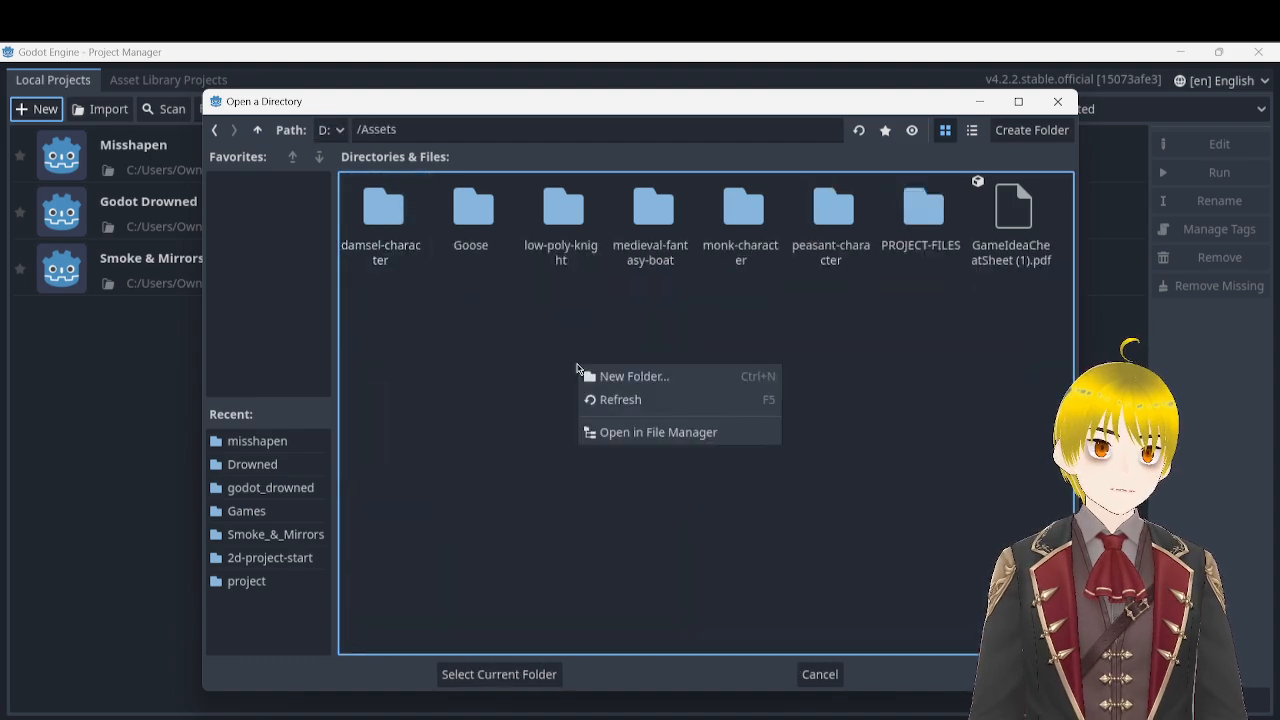
click(615, 378)
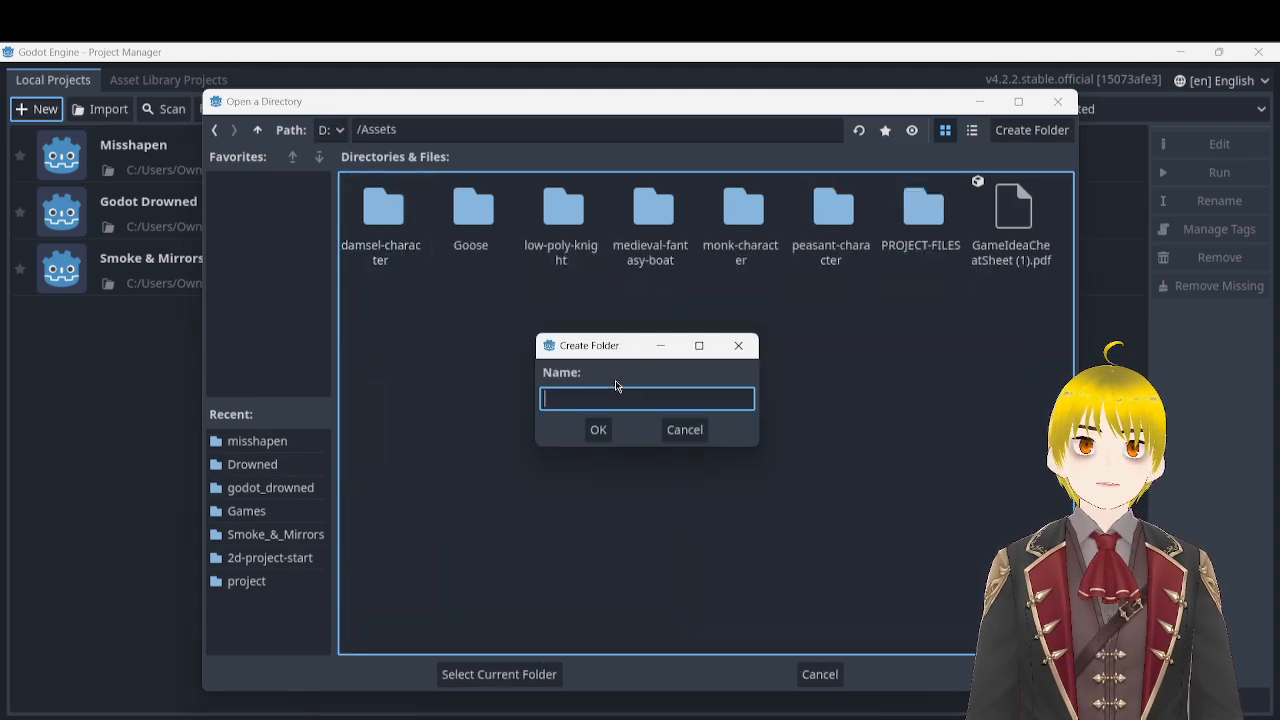
text(Mai)
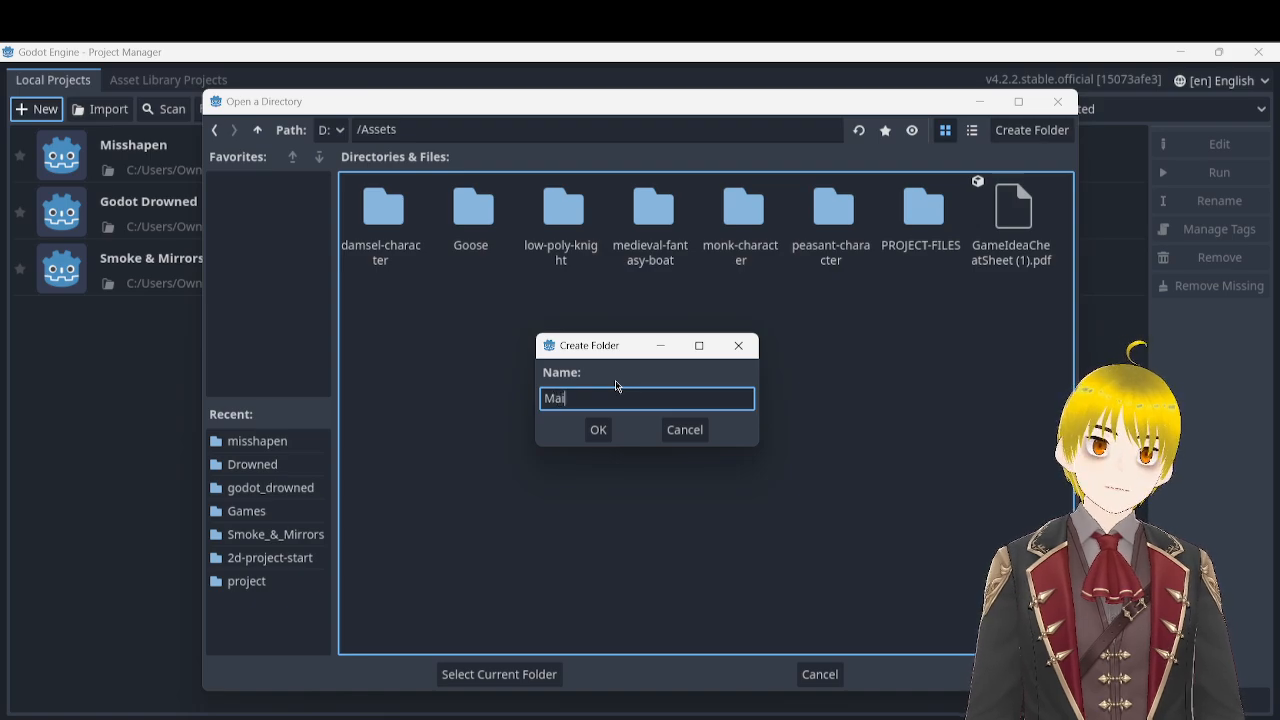
text(ze Maze)
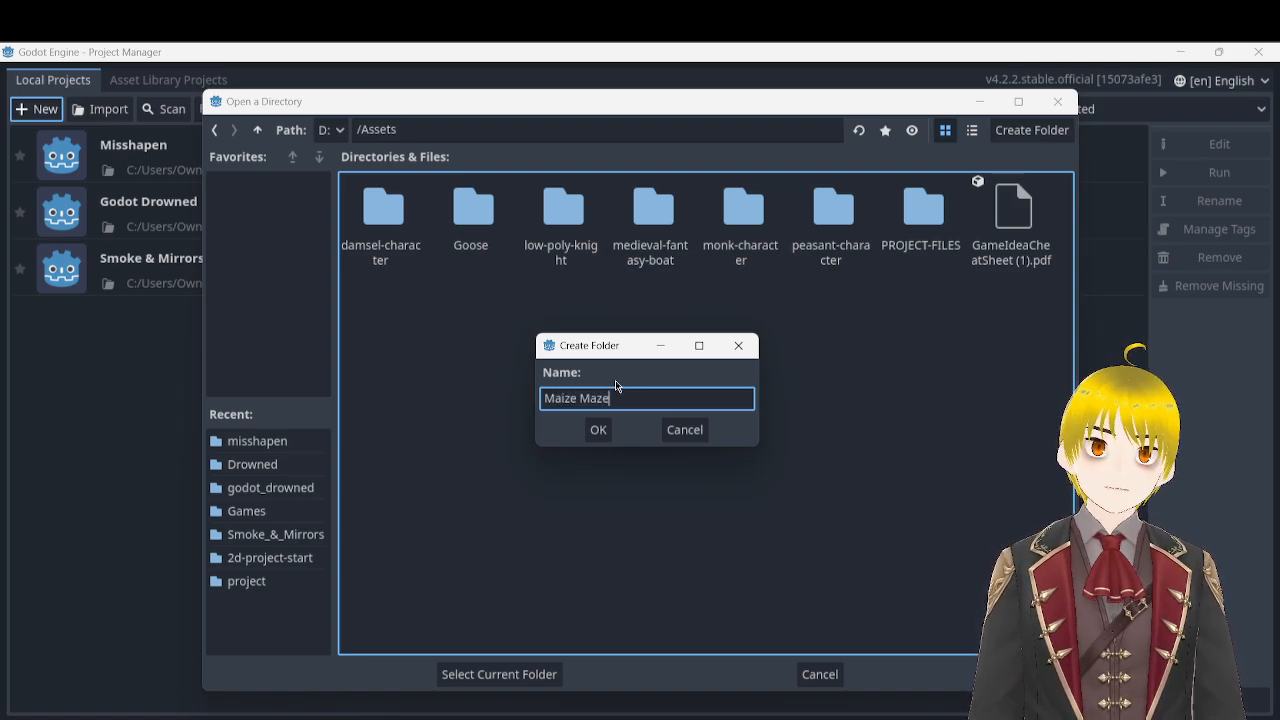
click(598, 429)
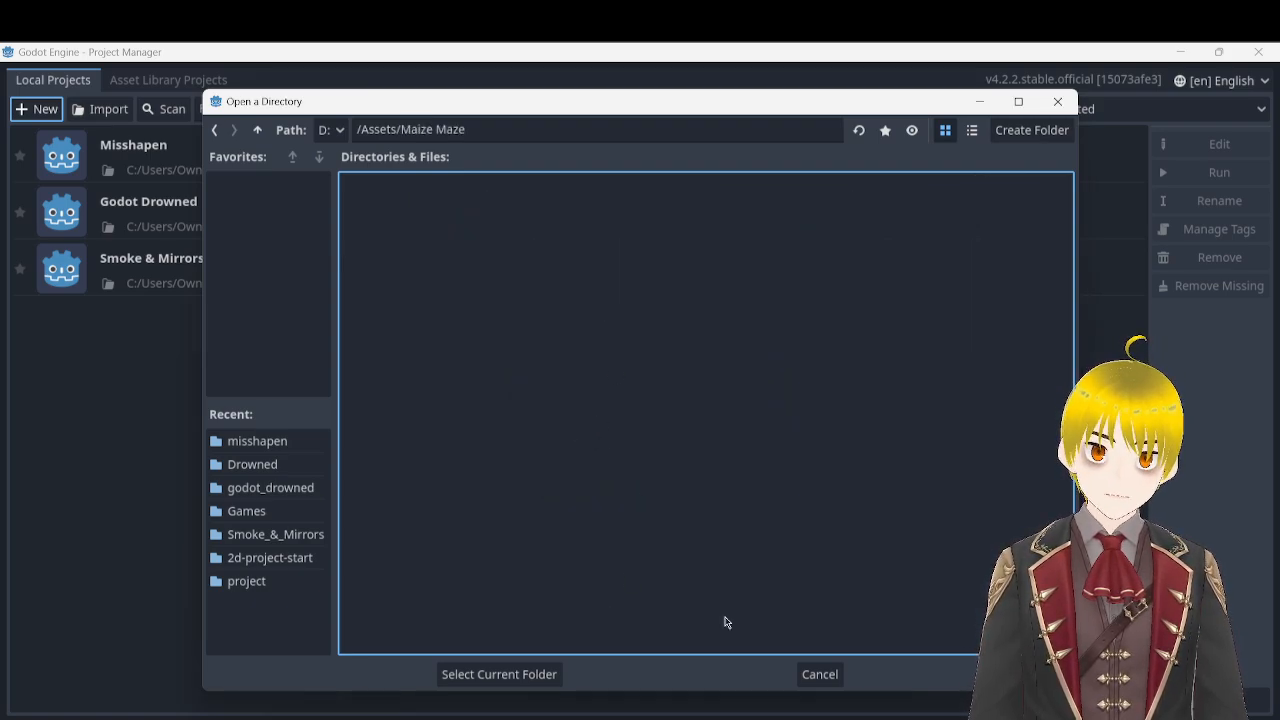
click(500, 675)
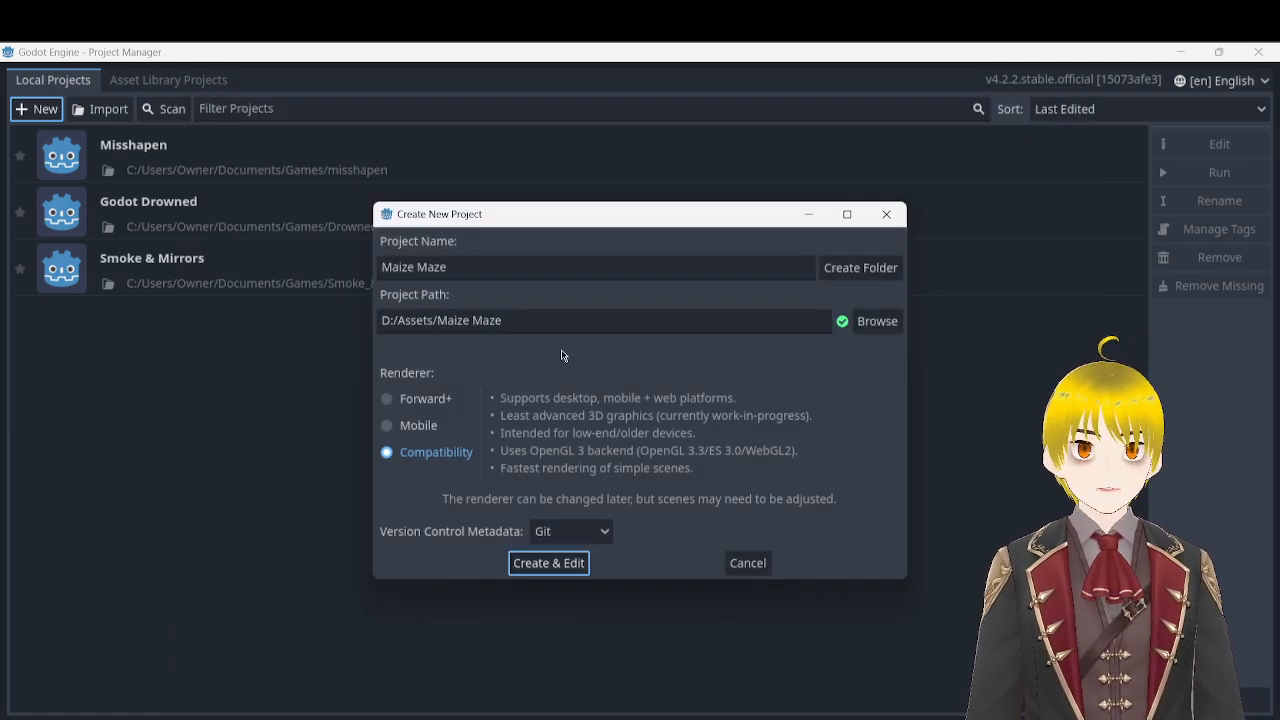
- Create the Maize Maze project with Git version control metadata and maximize its editor window
click(592, 532)
click(563, 576)
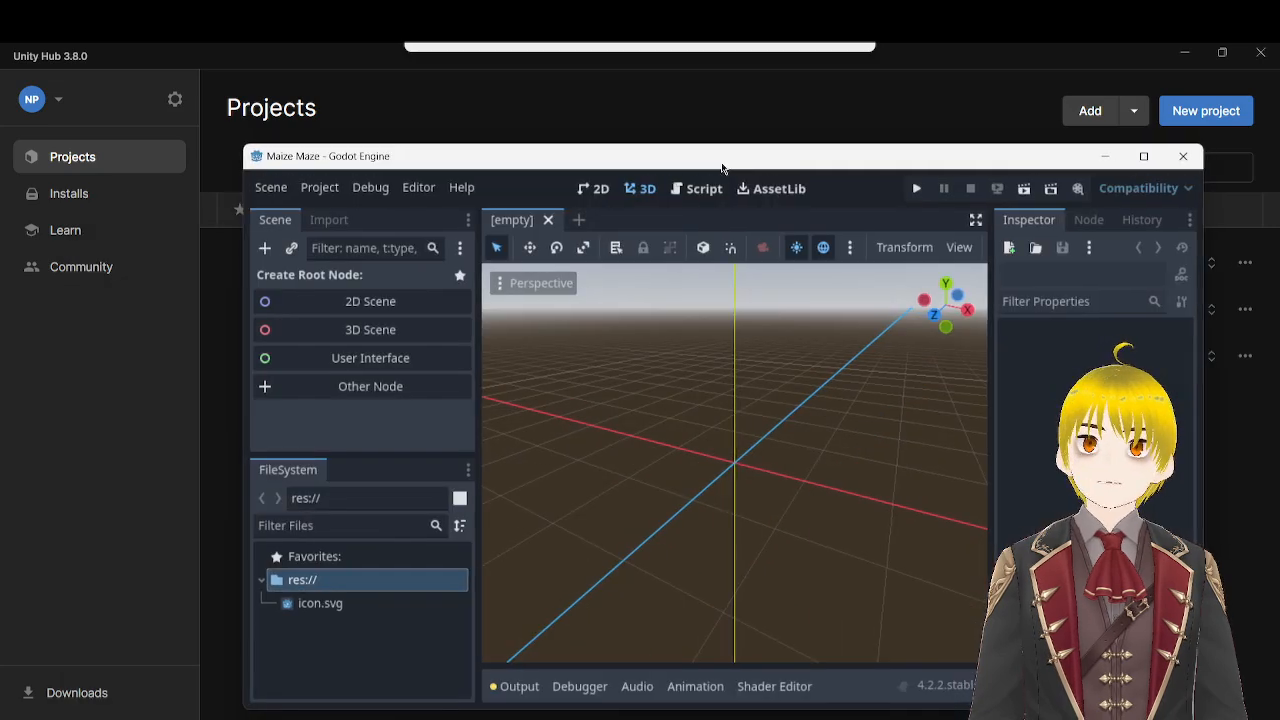
click(1143, 157)
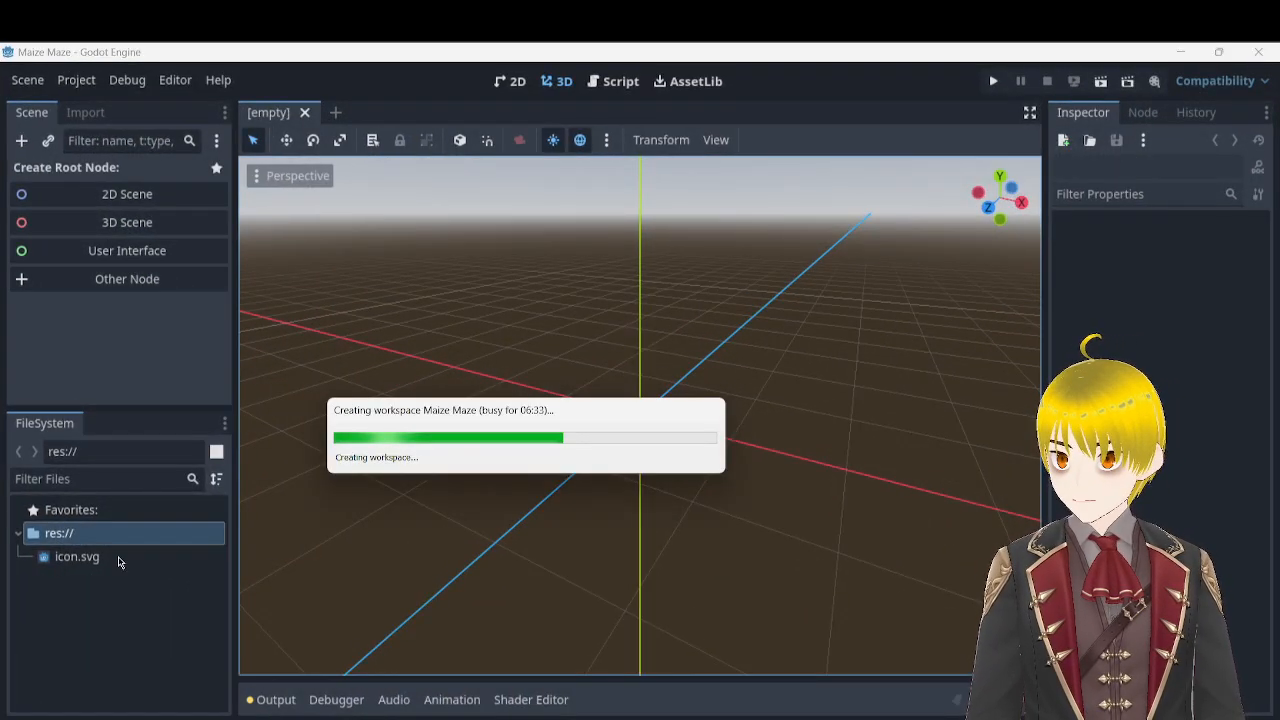
drag(591, 406, 544, 246)
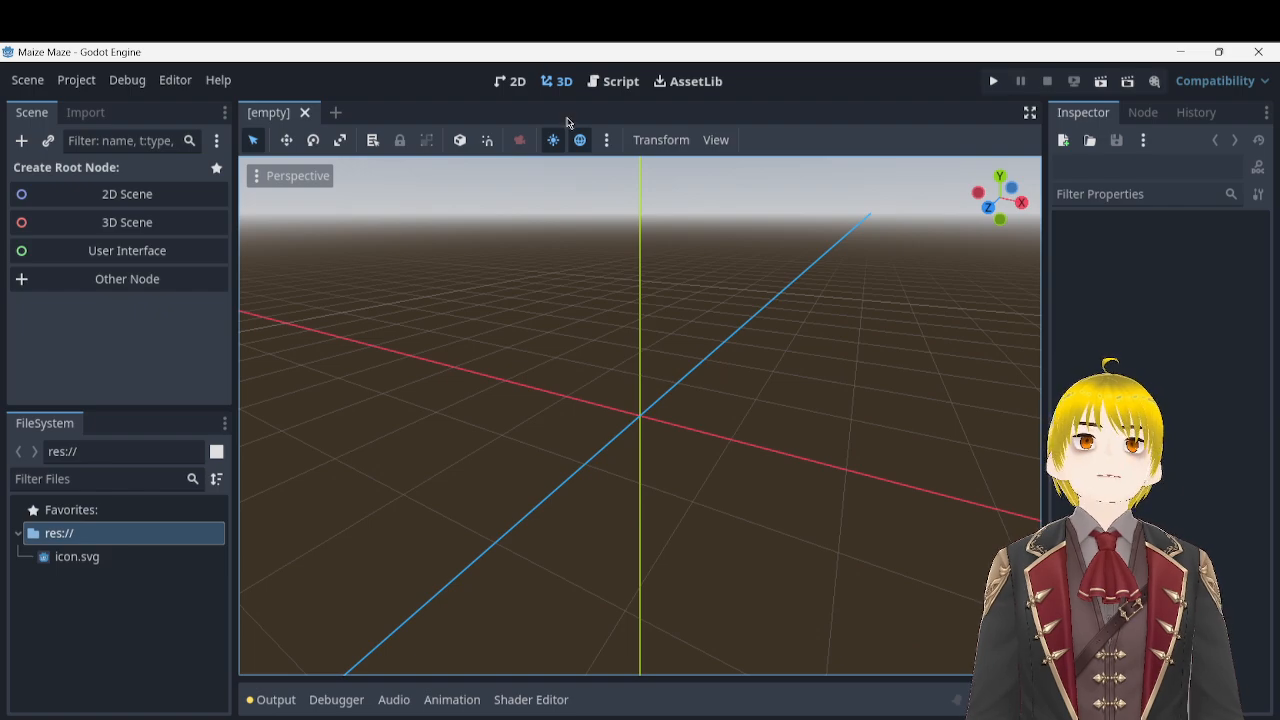
- Create a 3D Scene root node in the empty scene
click(143, 231)
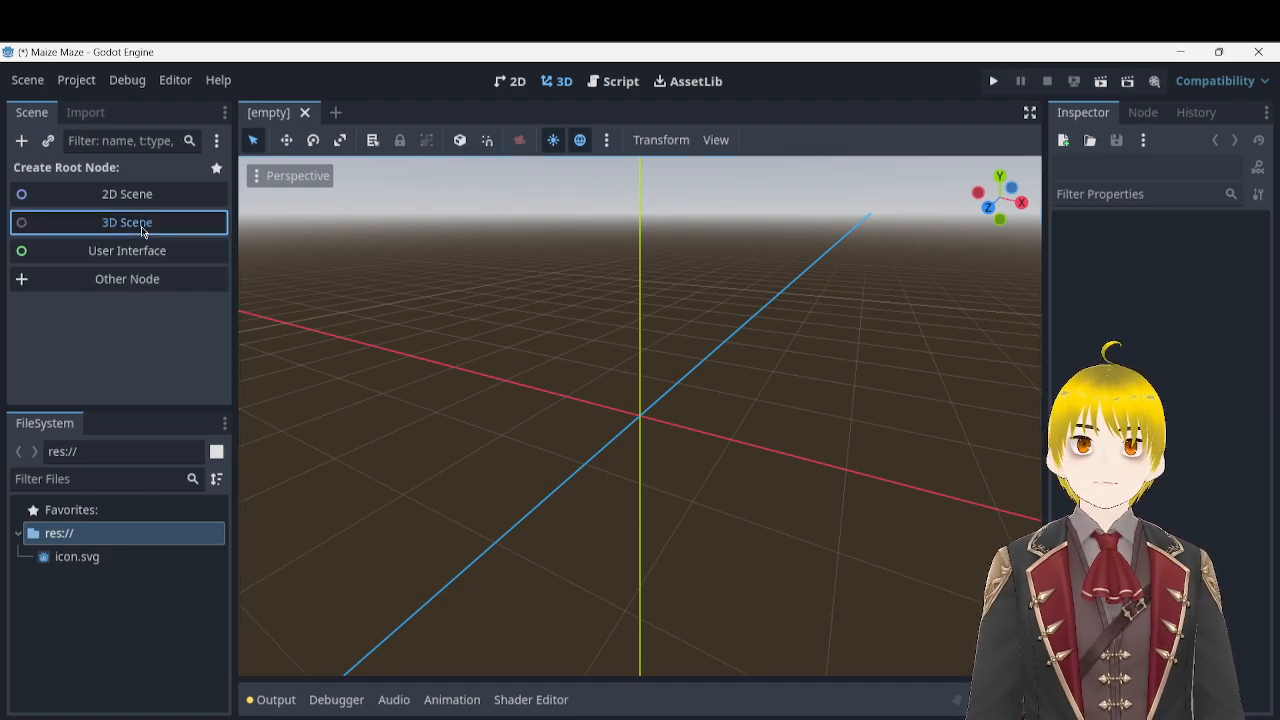
right_drag(706, 314, 857, 415)
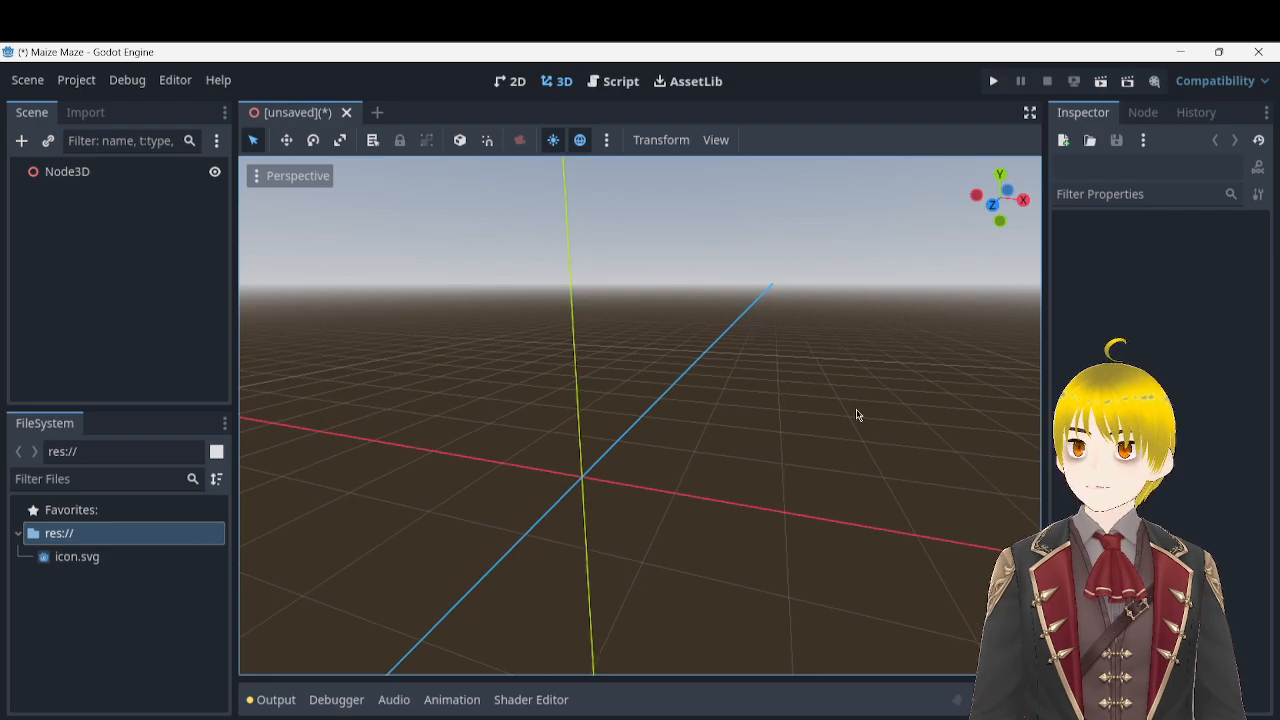
right_drag(640, 416, 614, 420)
- Add a CollisionShape3D child node to the Node3D root
mouse_move(948, 718)
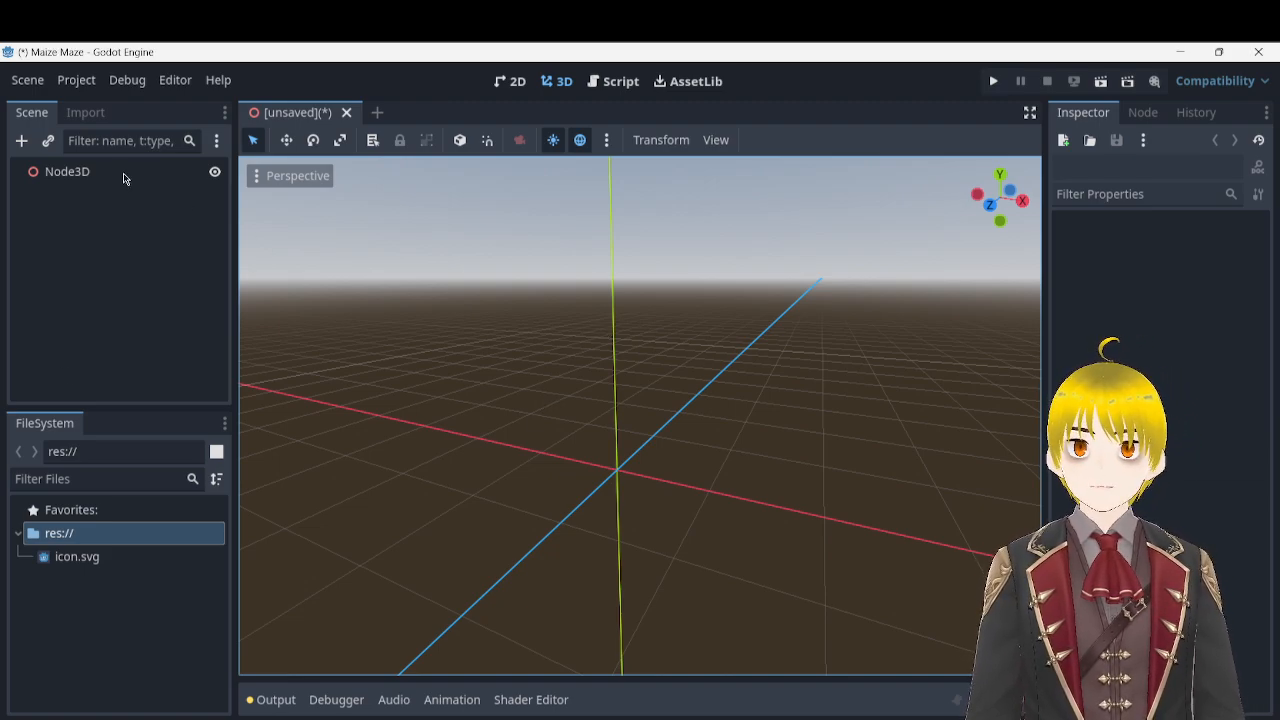
right_click(124, 174)
click(138, 187)
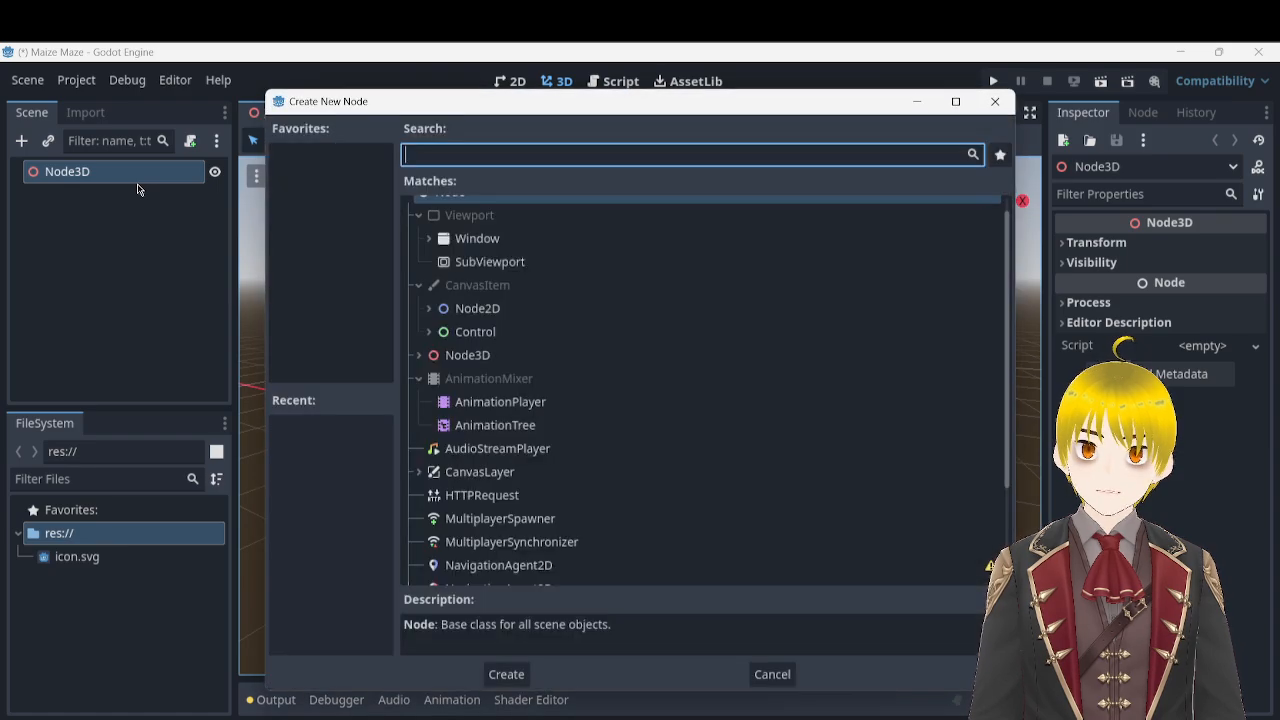
click(418, 356)
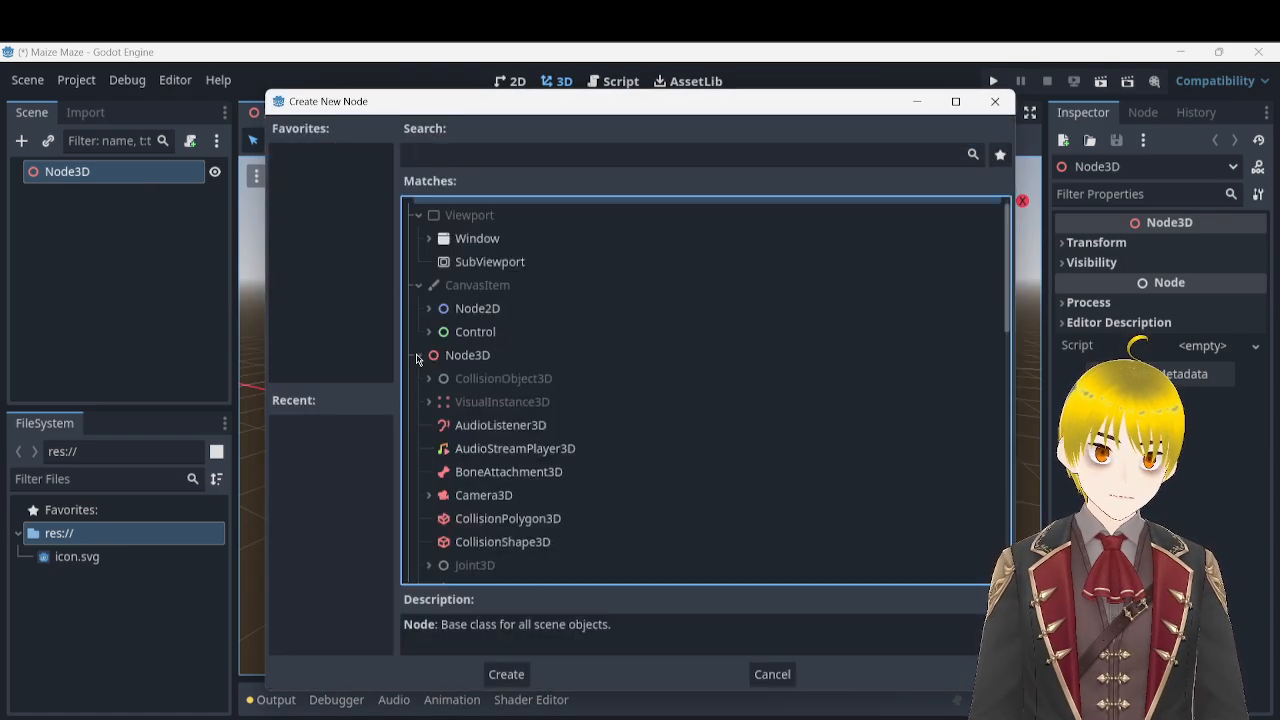
click(496, 379)
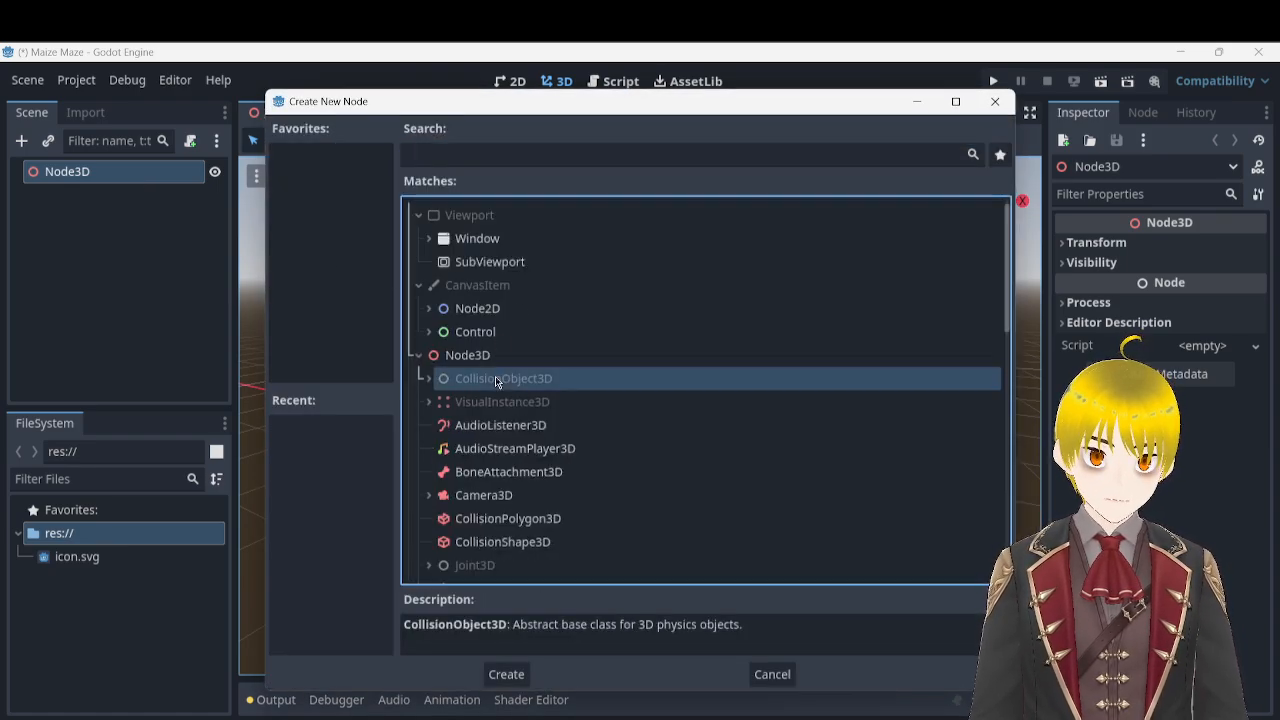
click(429, 379)
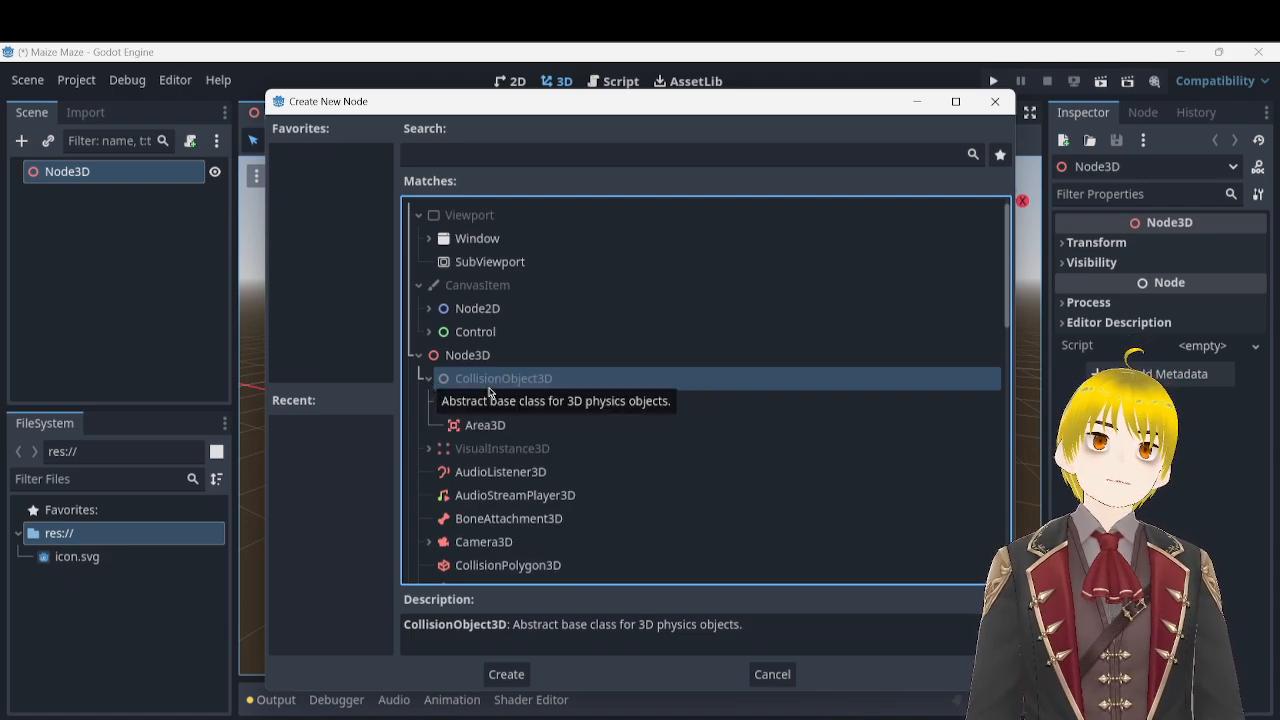
click(494, 426)
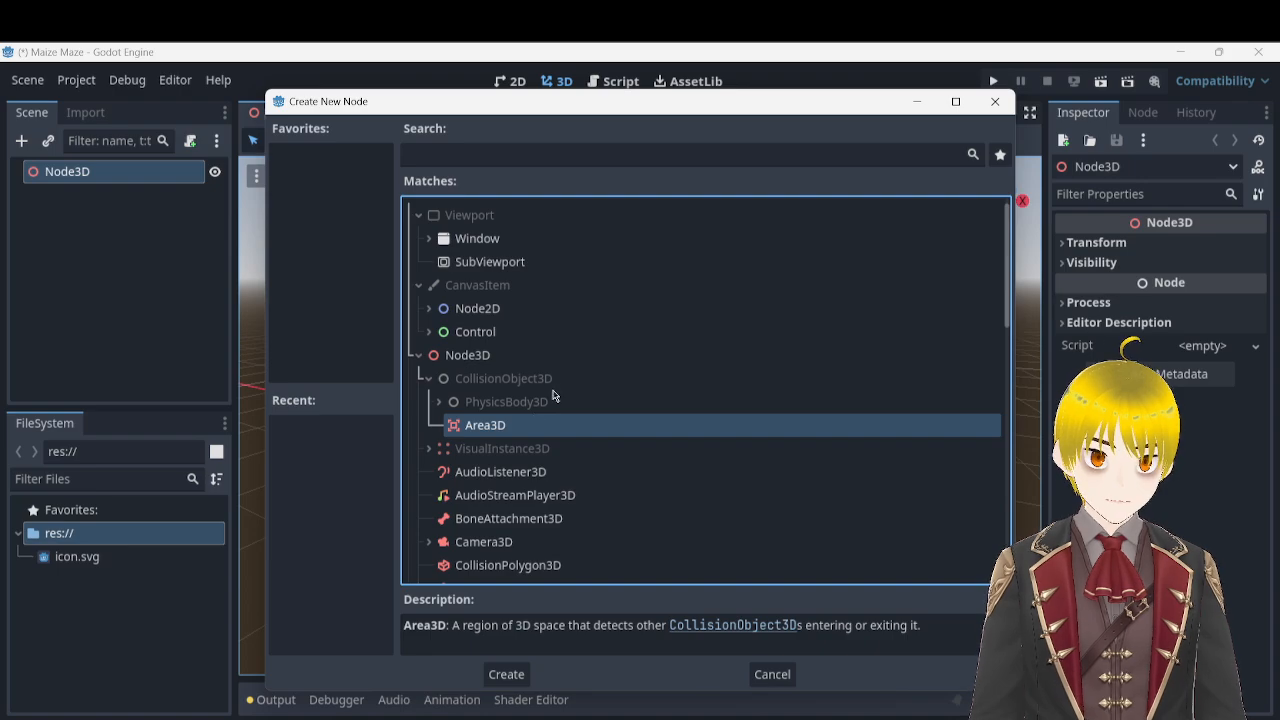
scroll(555, 396, down, 3)
click(494, 447)
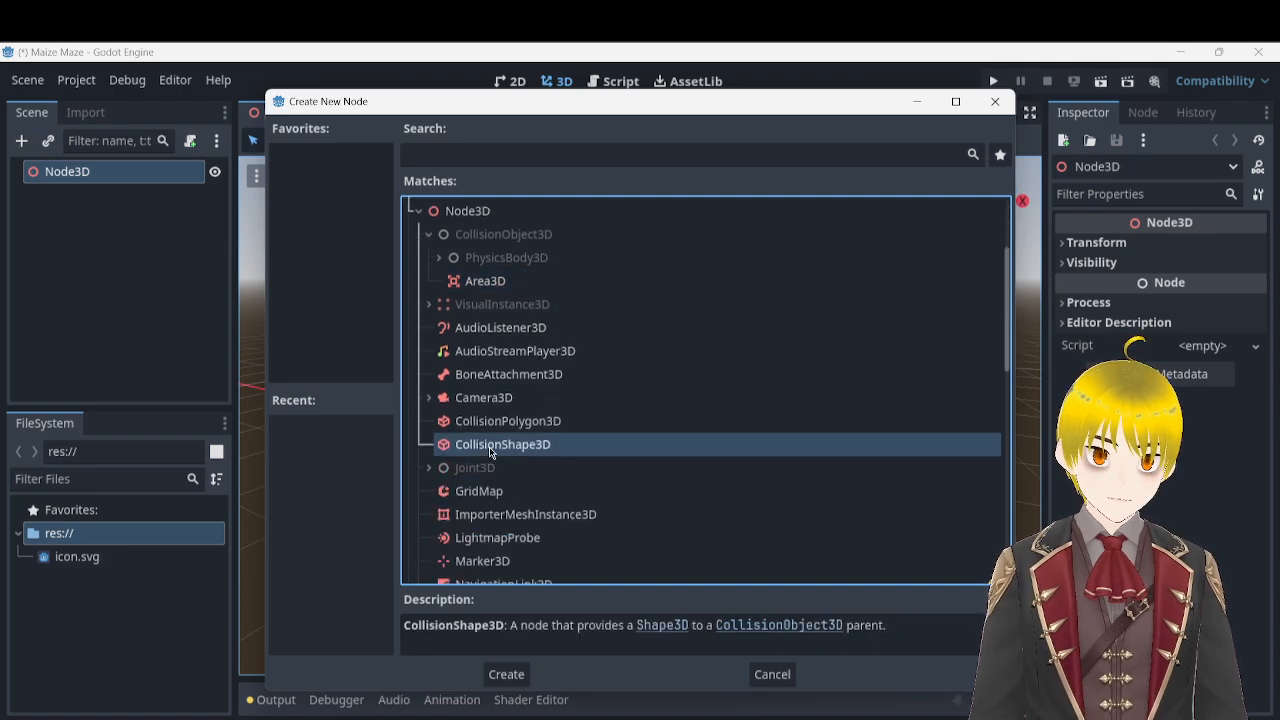
click(522, 675)
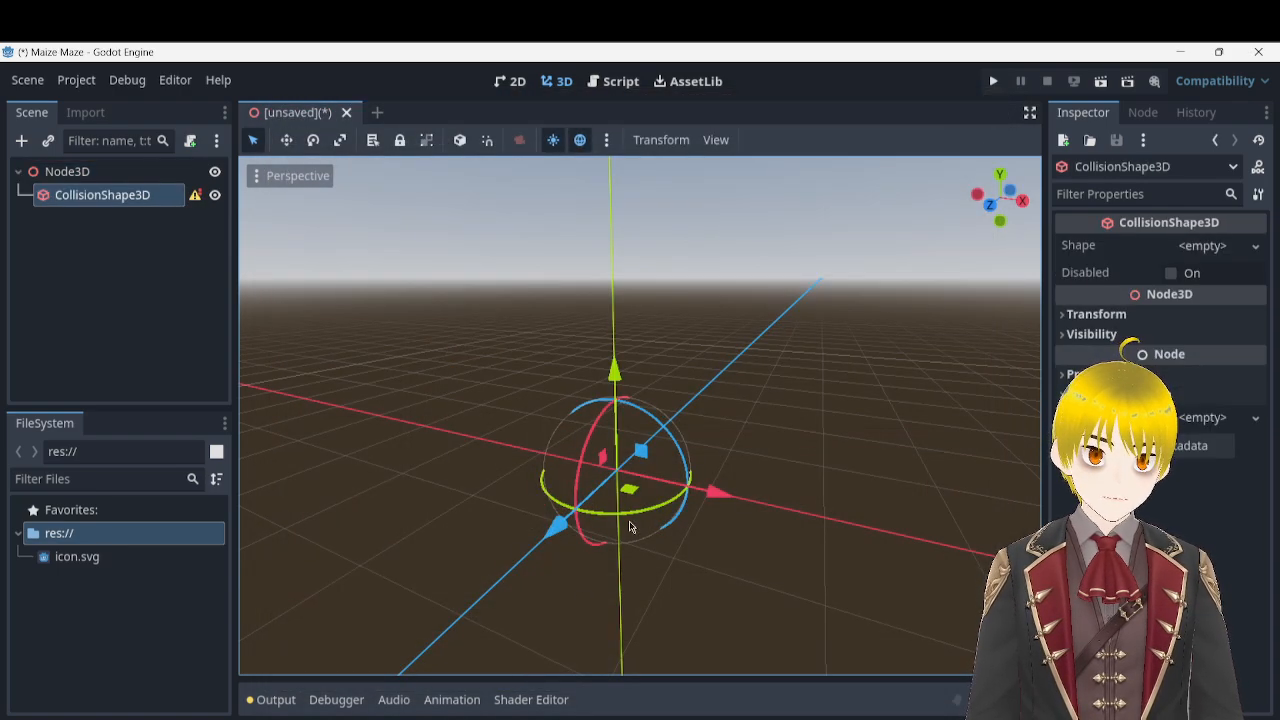
- Assign a new BoxShape3D to the CollisionShape3D and read the node's configuration warning
click(1214, 247)
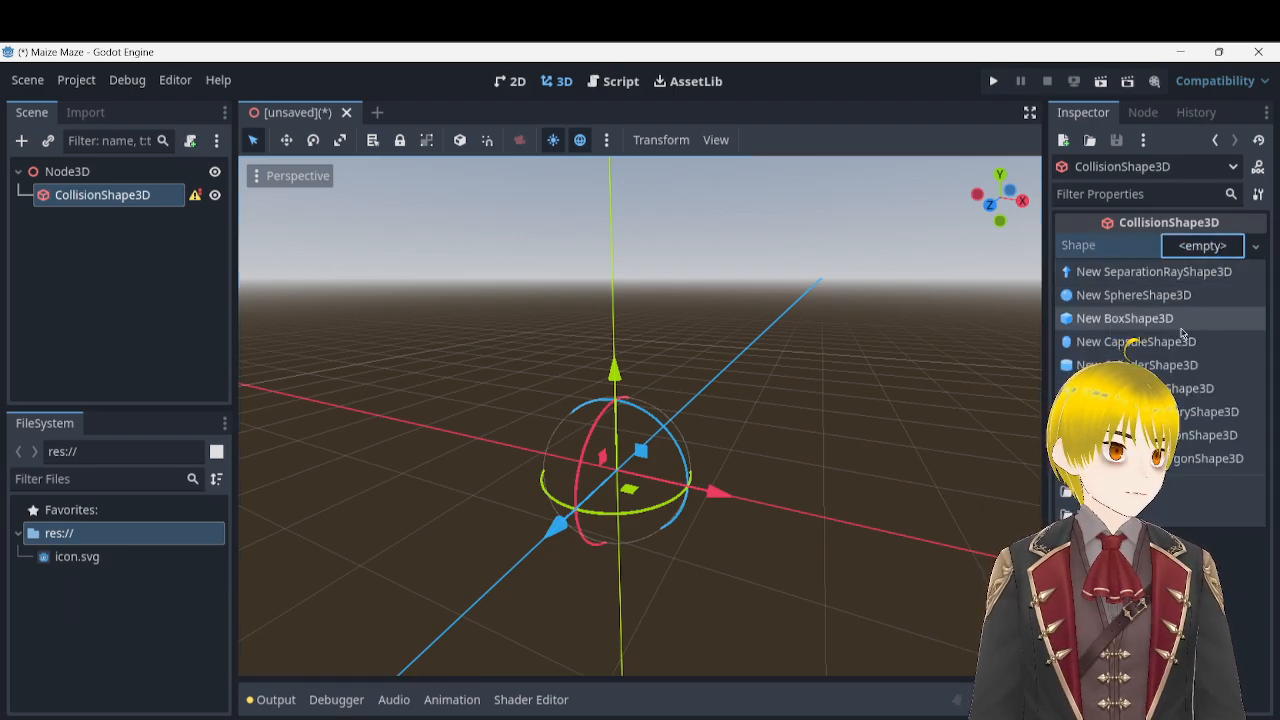
click(1178, 320)
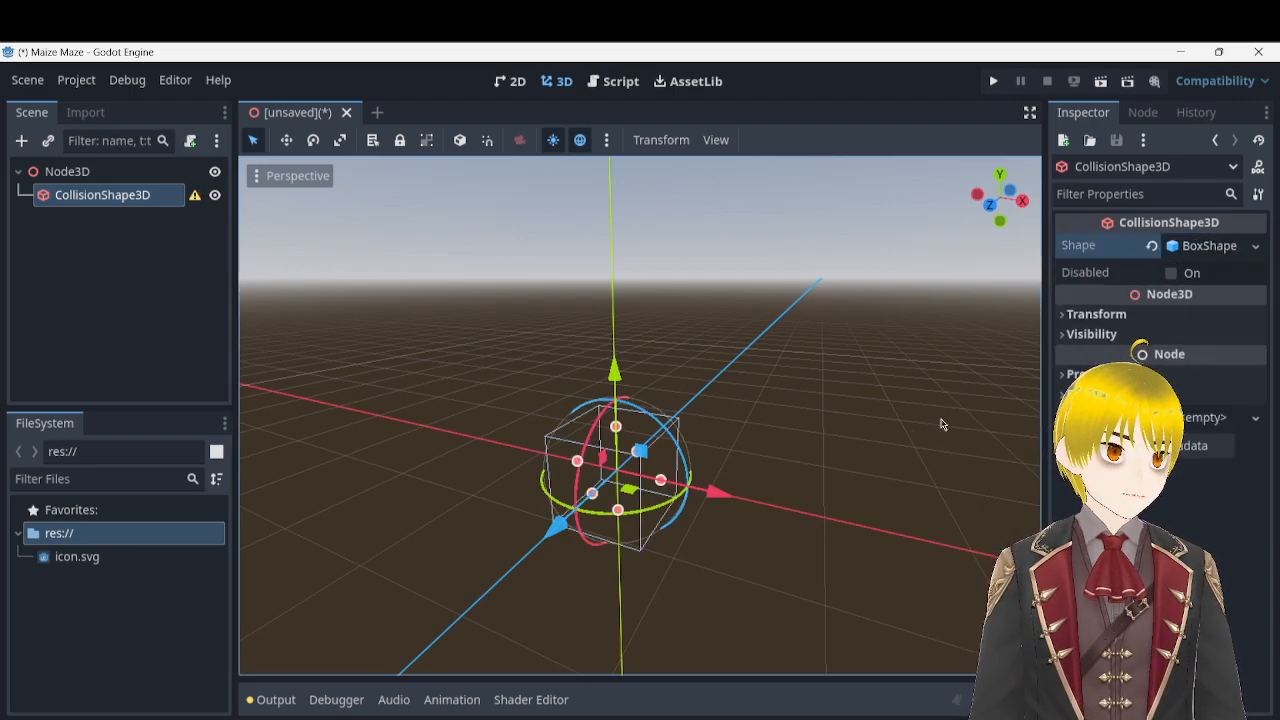
right_drag(574, 257, 605, 298)
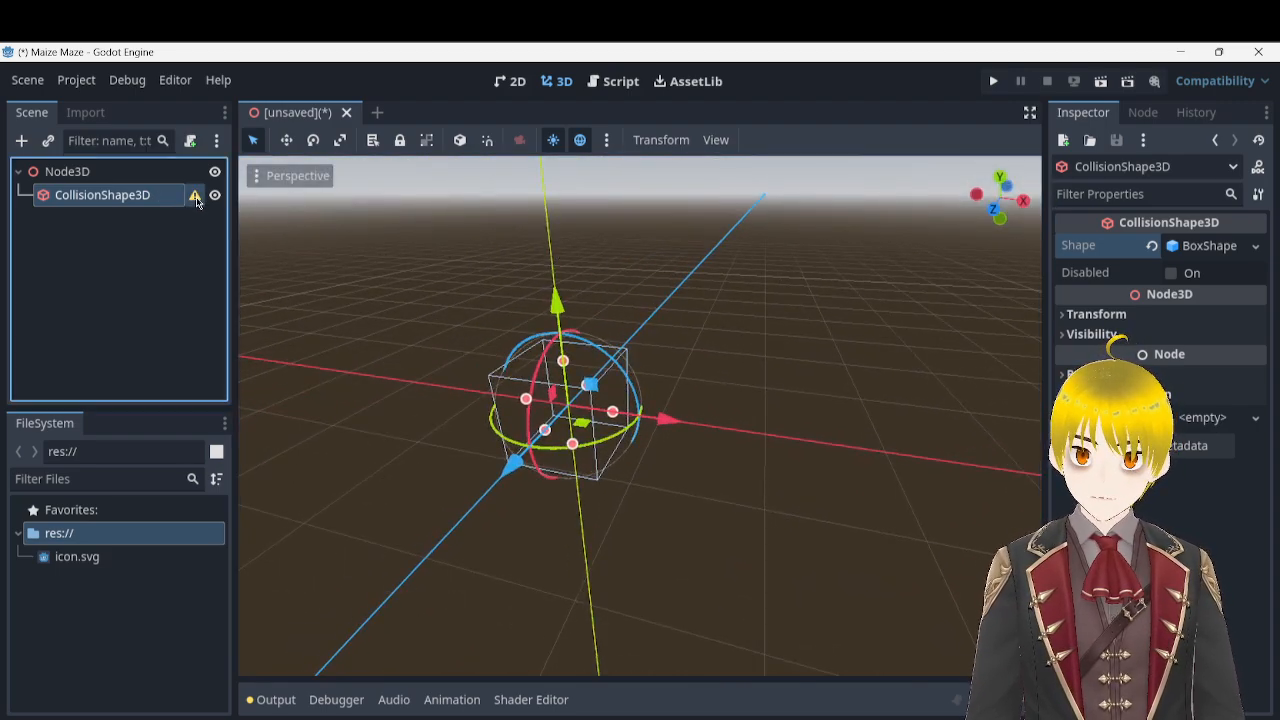
click(195, 197)
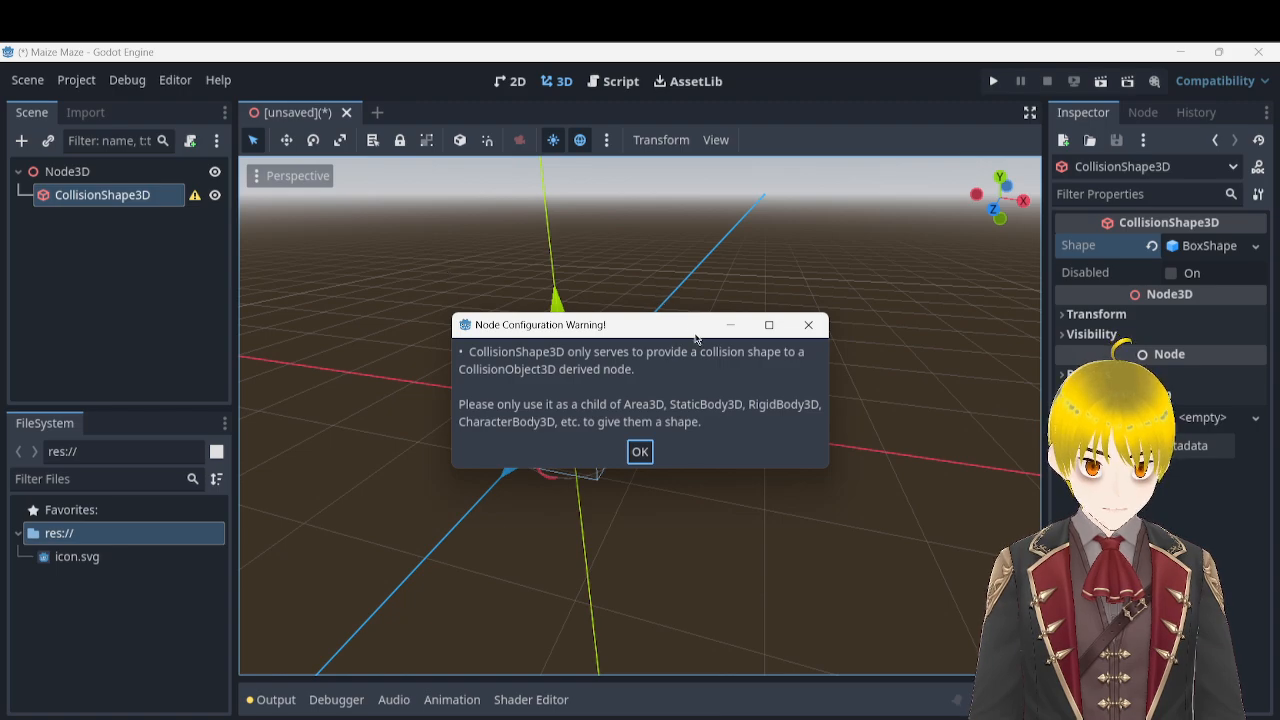
click(640, 452)
- Delete the CollisionShape3D node from under the Node3D root
click(70, 176)
right_click(67, 172)
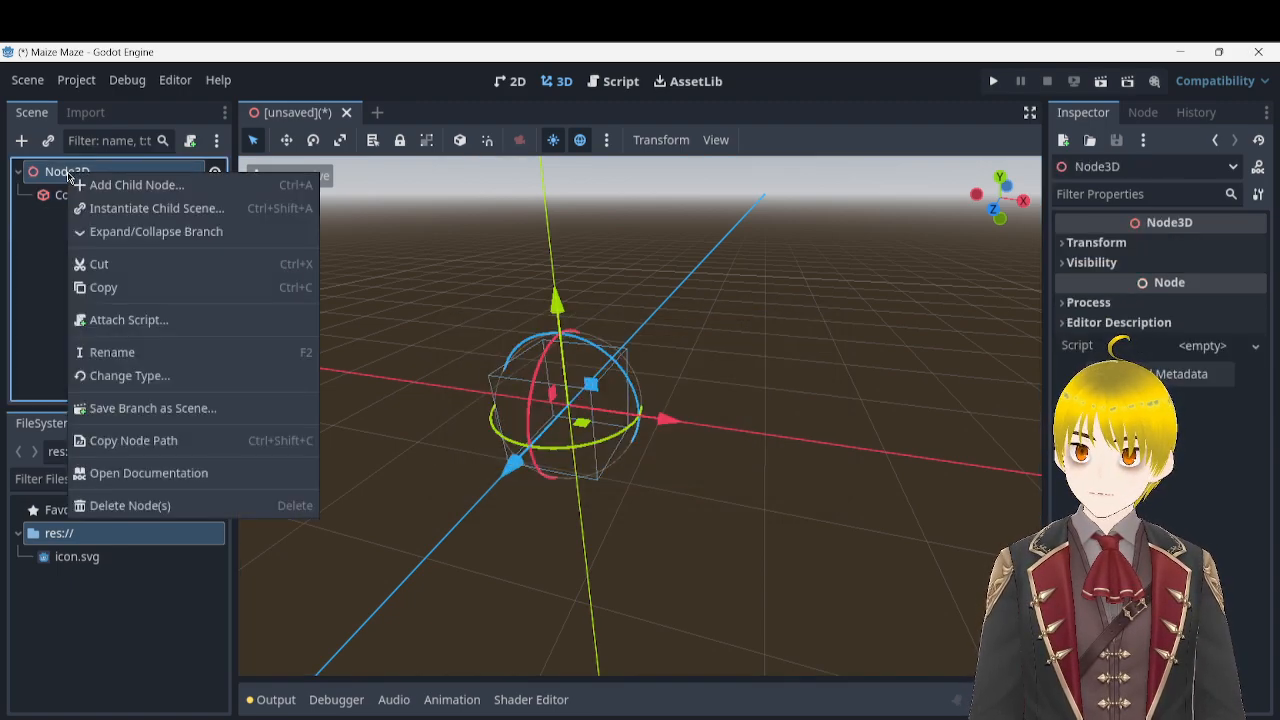
click(46, 271)
click(108, 197)
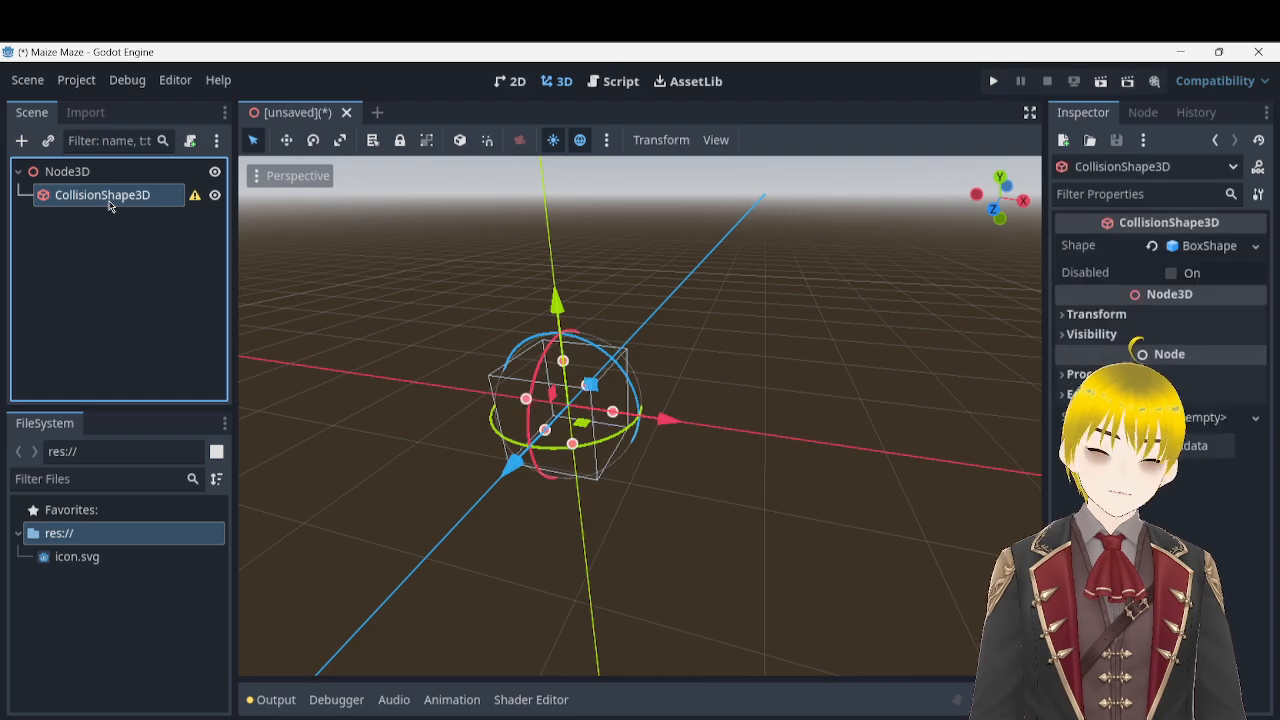
key(Delete)
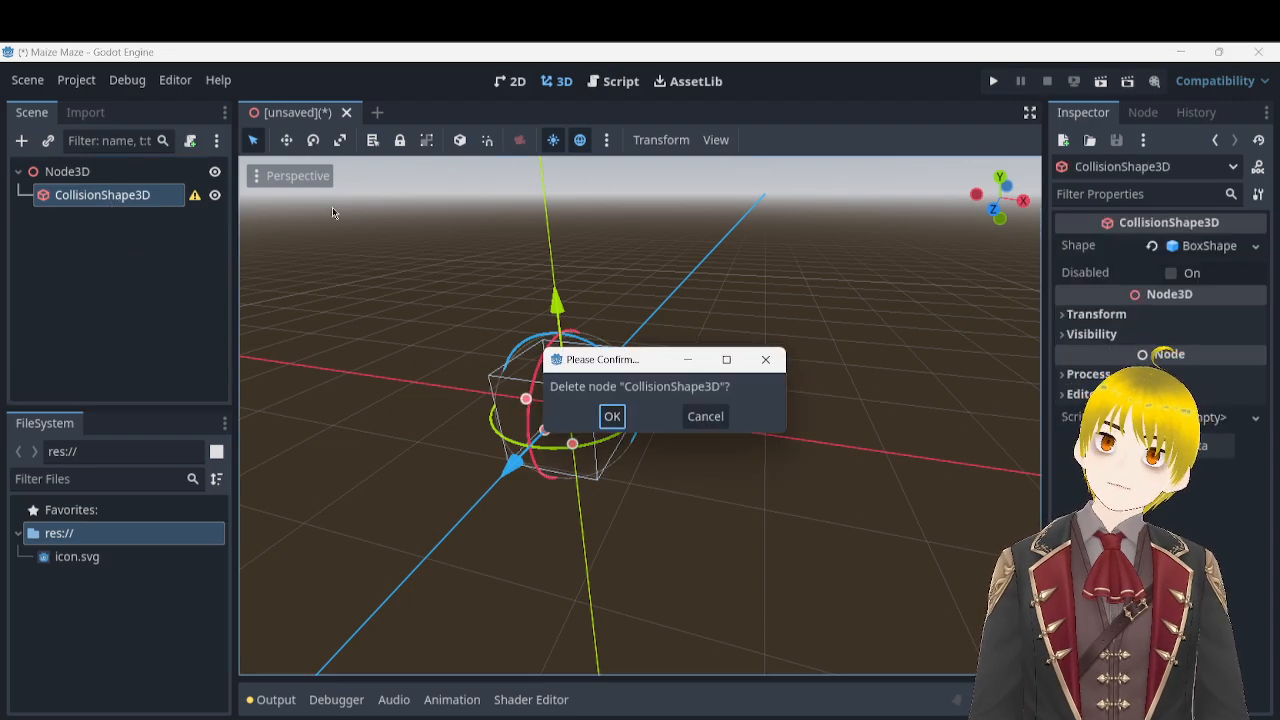
click(610, 416)
- Add a StaticBody3D child node to the Node3D root, comparing it with the Area3D and RigidBody3D descriptions before creating it
click(72, 171)
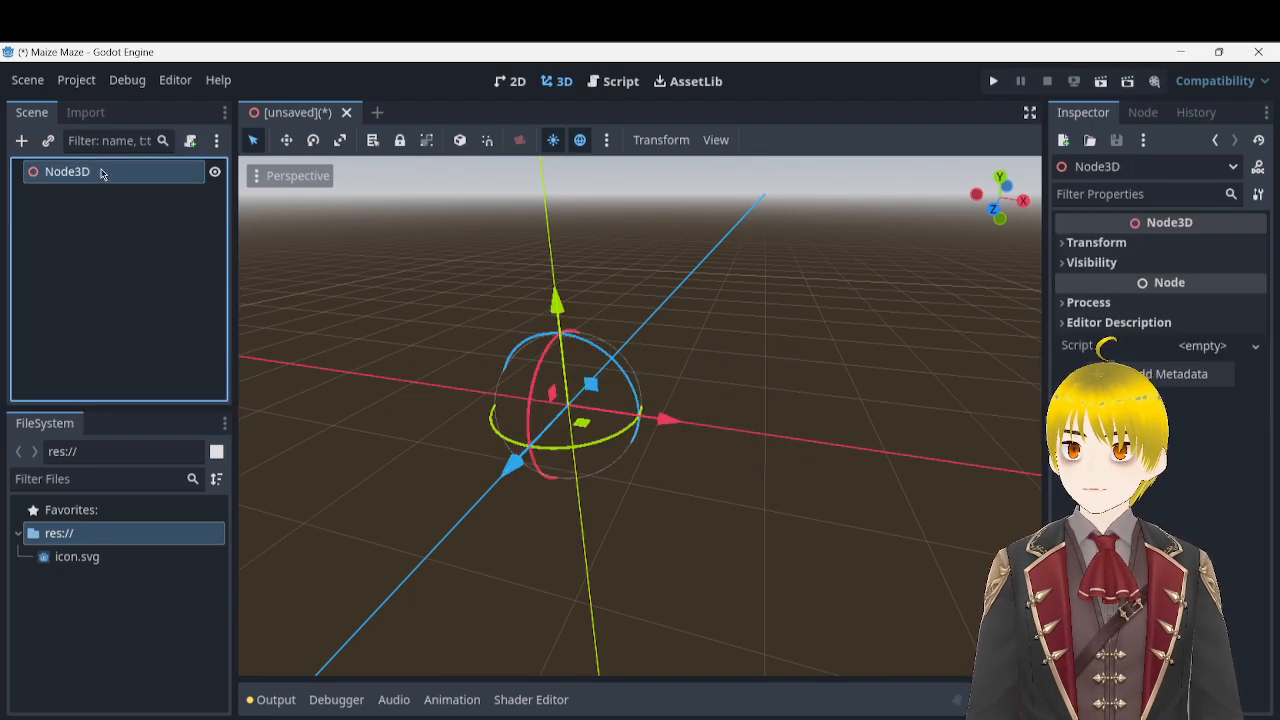
right_click(101, 174)
click(140, 182)
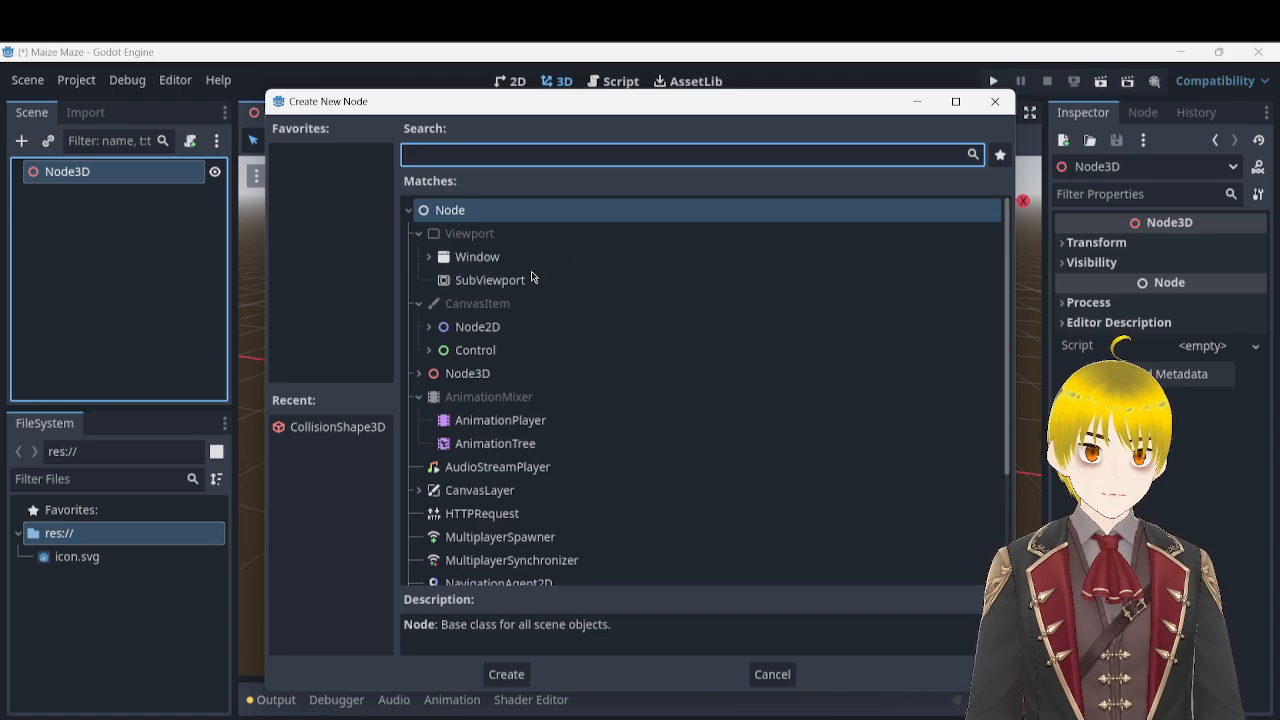
scroll(532, 276, down, 2)
scroll(529, 280, up, 1)
click(419, 326)
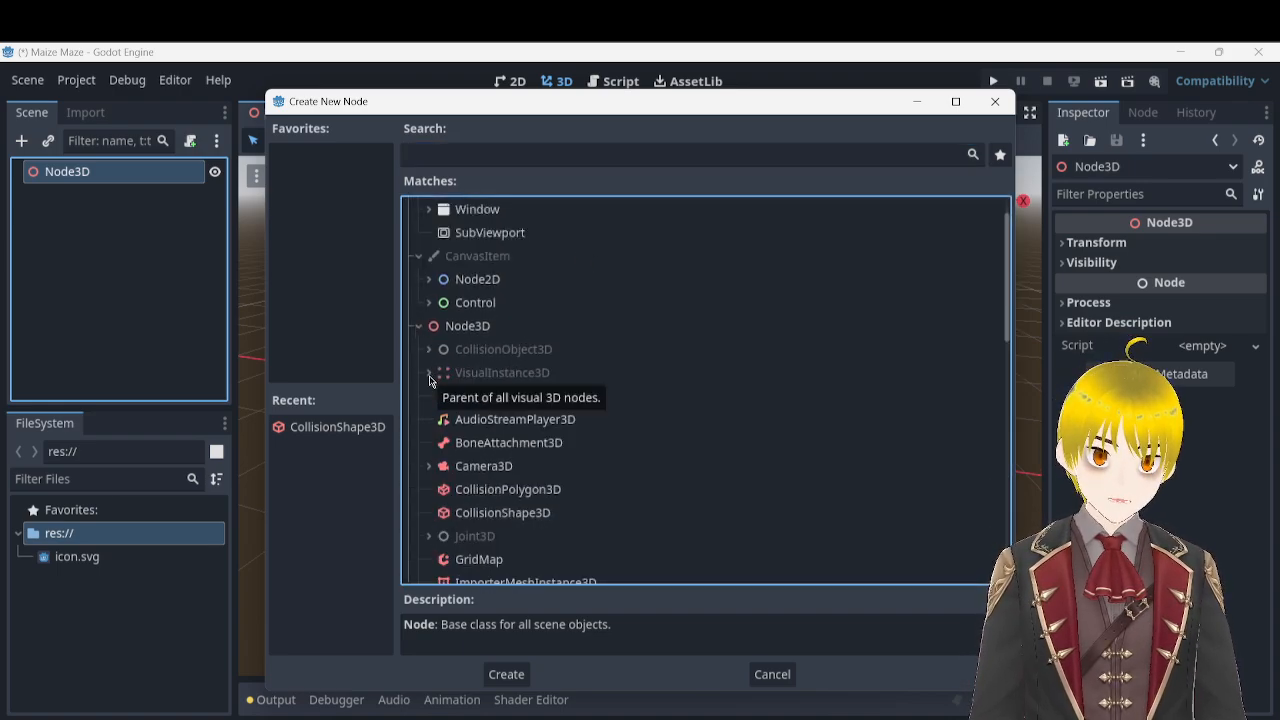
click(431, 351)
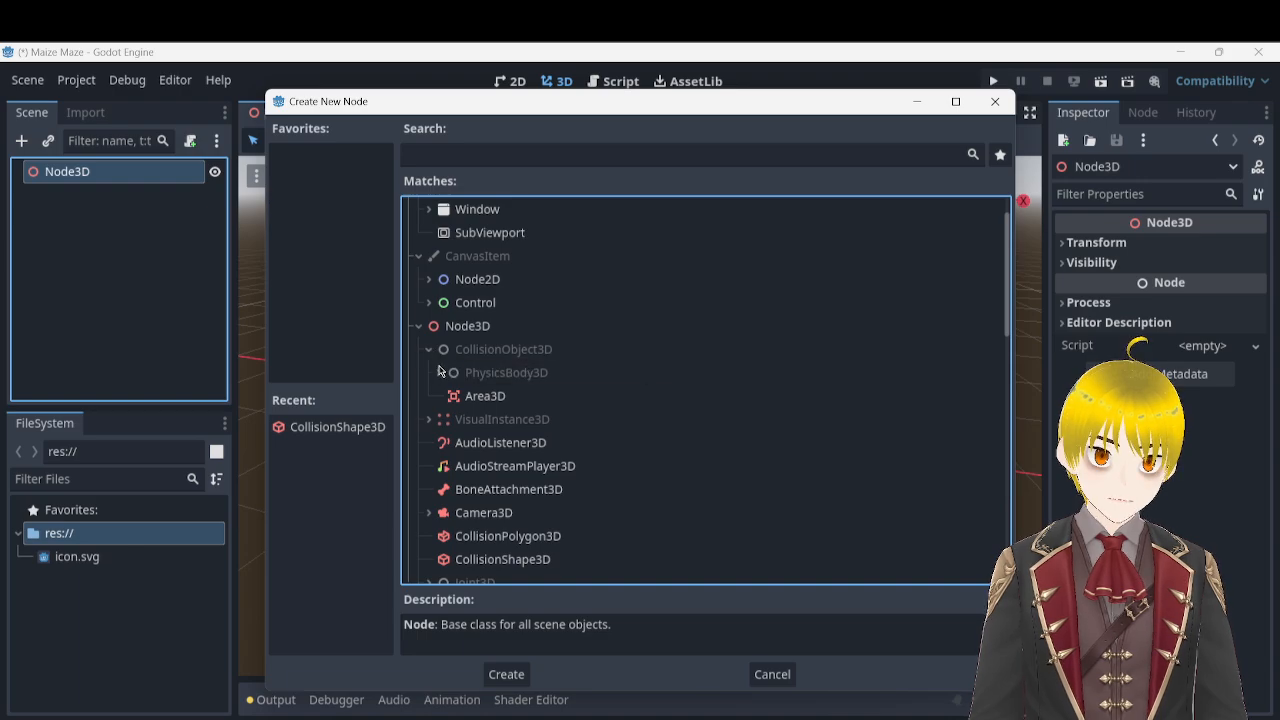
click(440, 374)
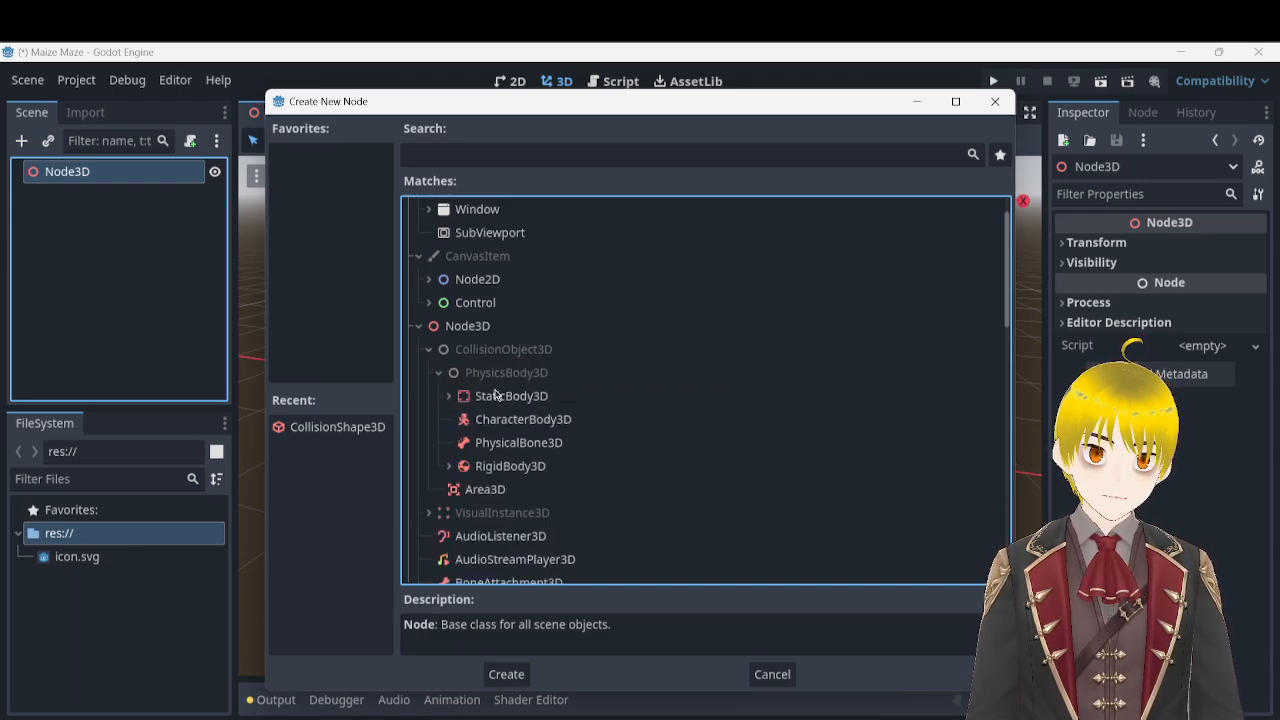
click(527, 398)
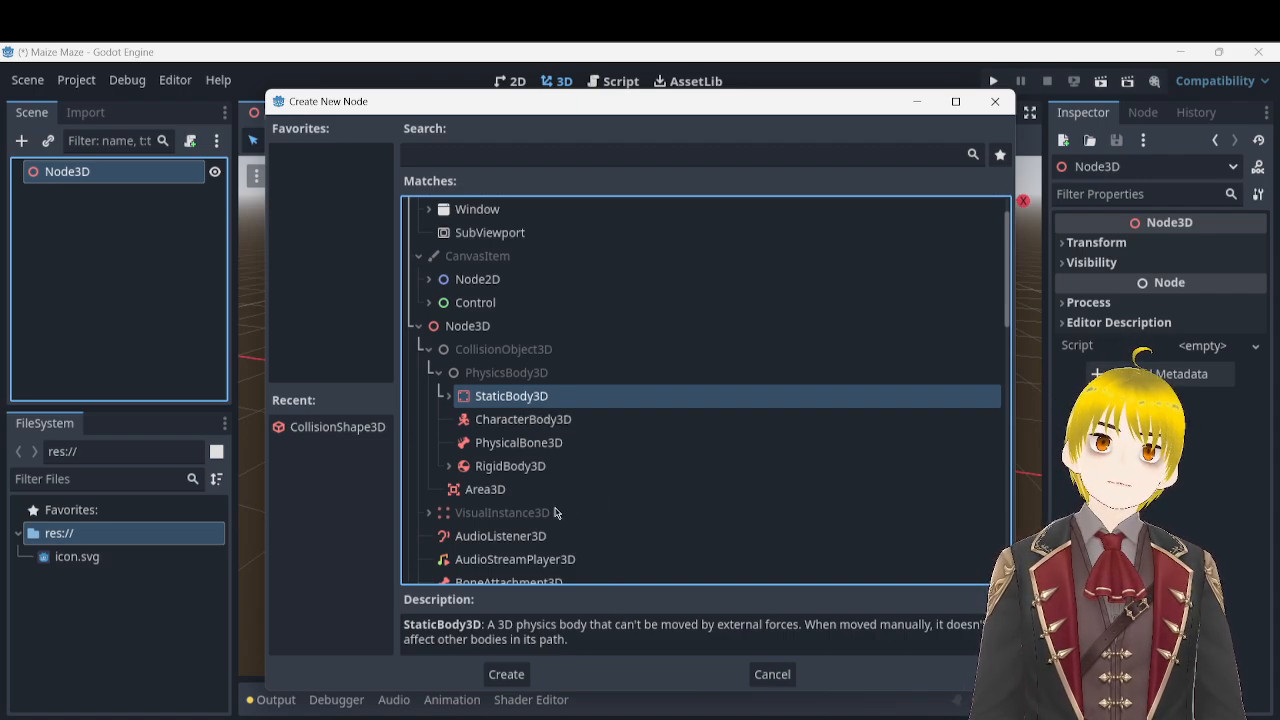
click(519, 489)
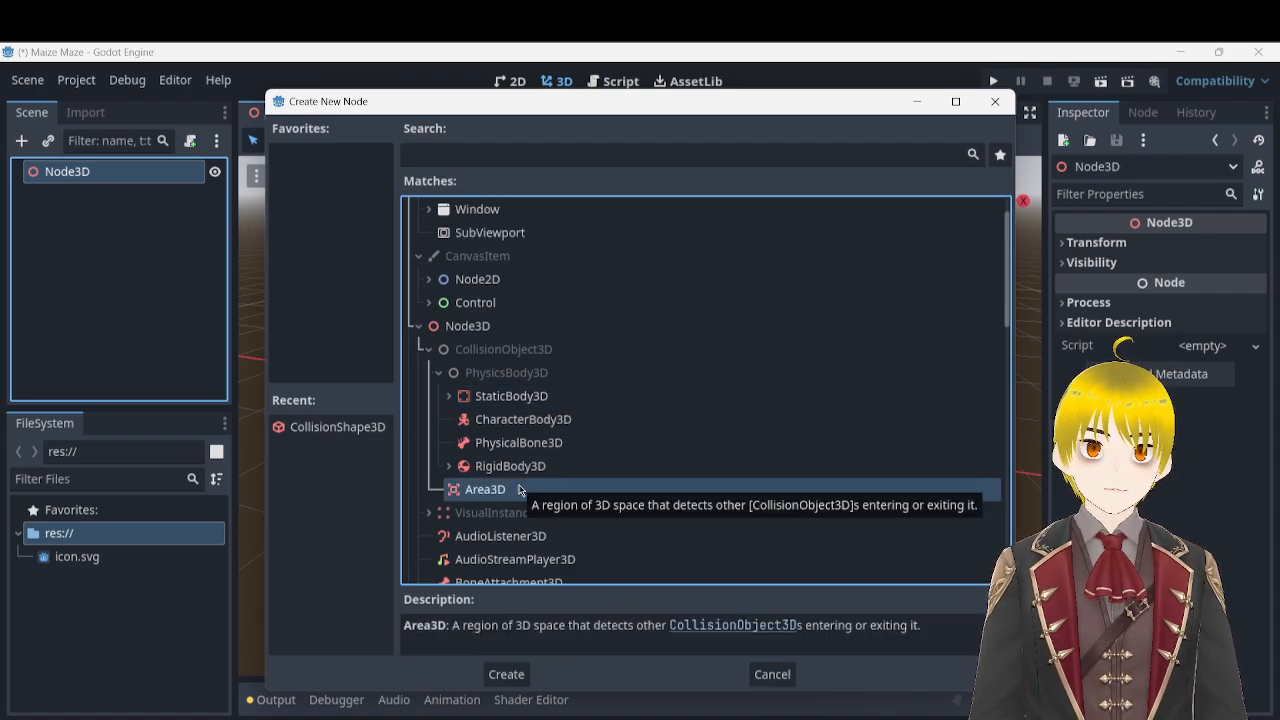
click(524, 467)
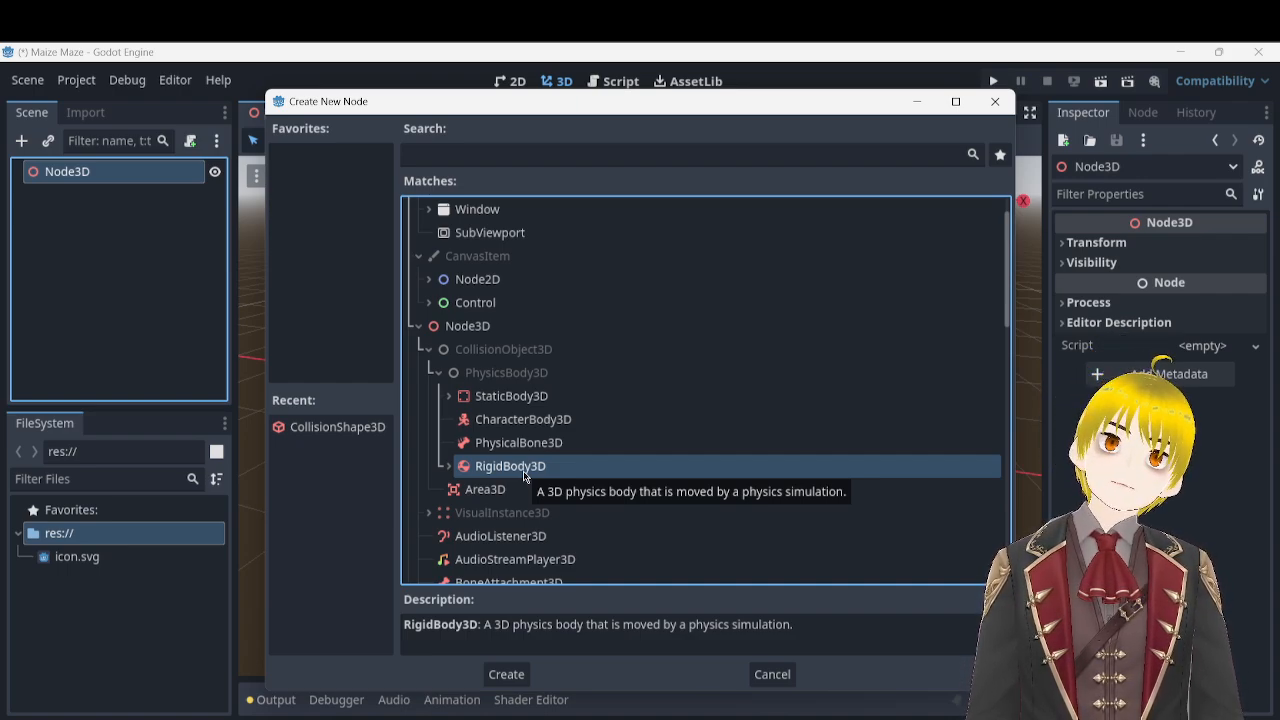
click(521, 402)
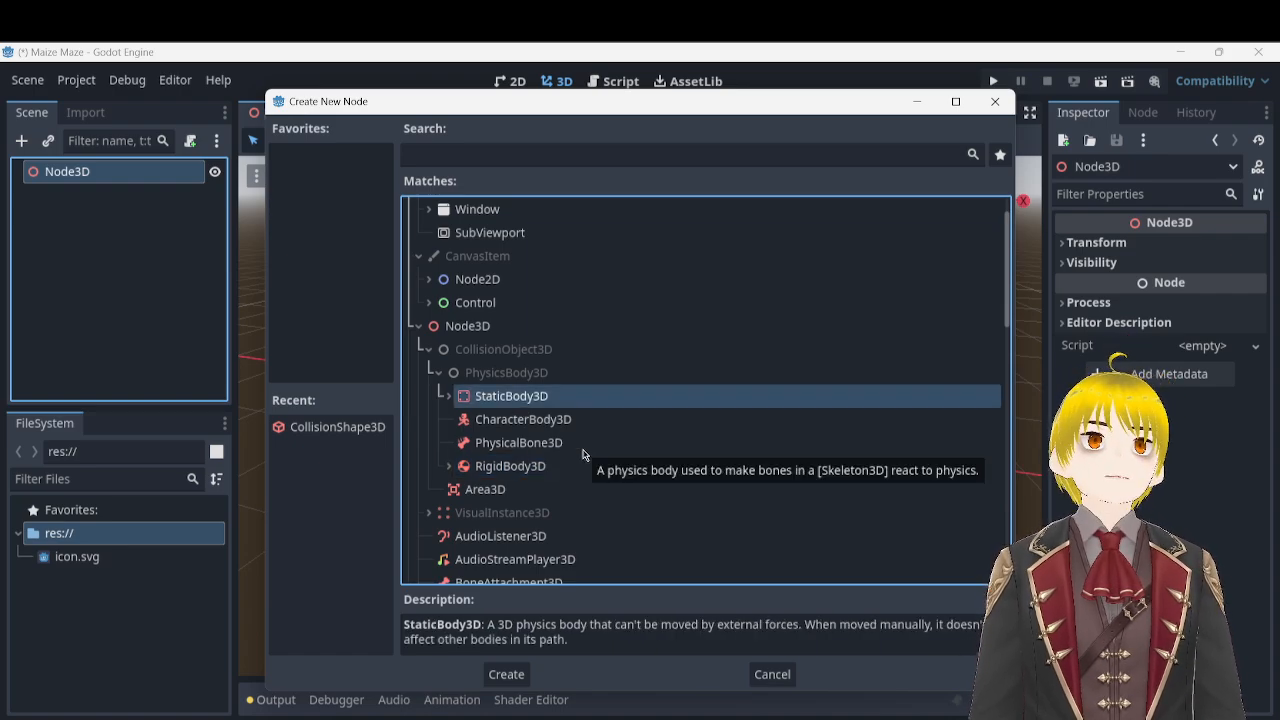
click(515, 675)
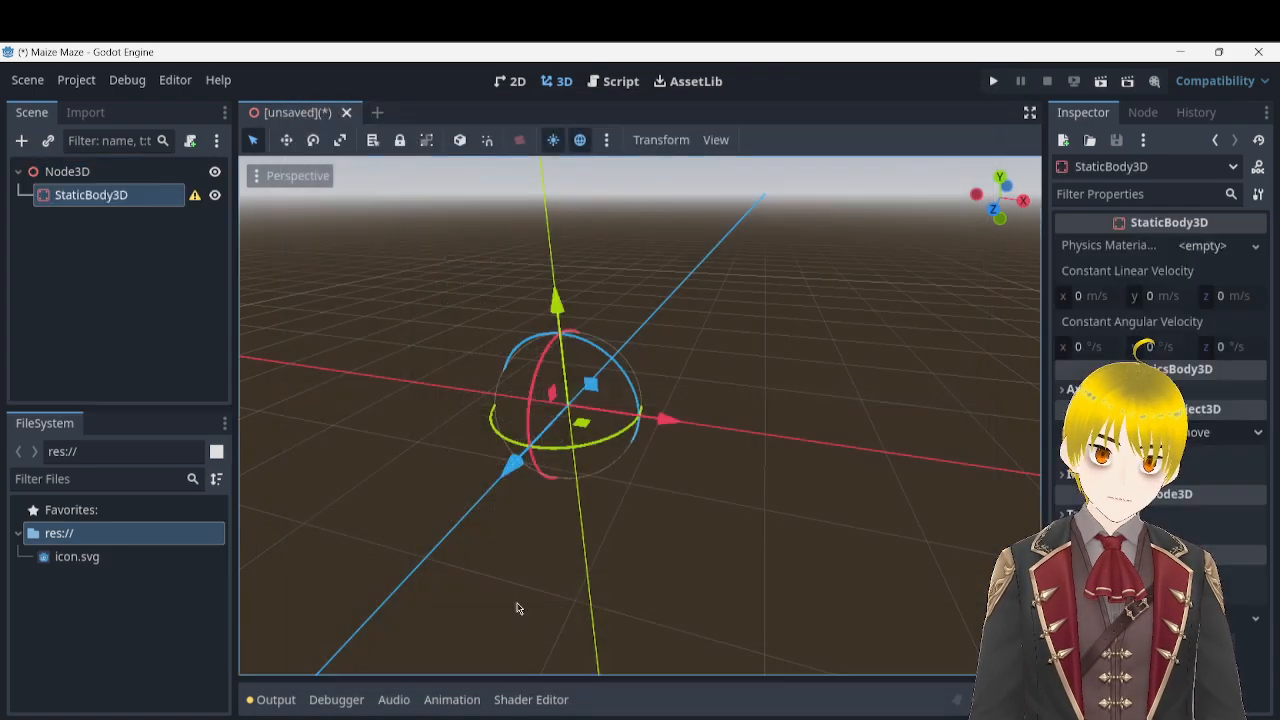
- Try assigning a new PhysicsMaterial to the StaticBody3D, and undo the assignment
click(1222, 248)
click(1205, 273)
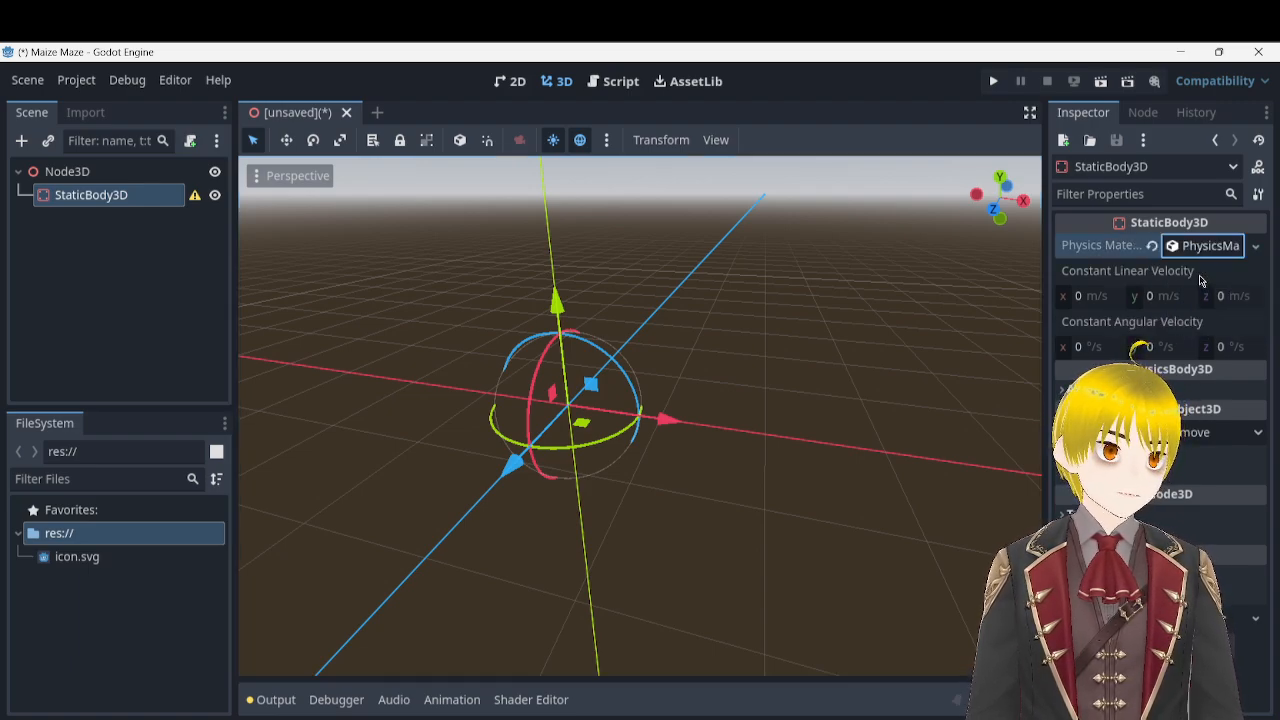
click(1208, 246)
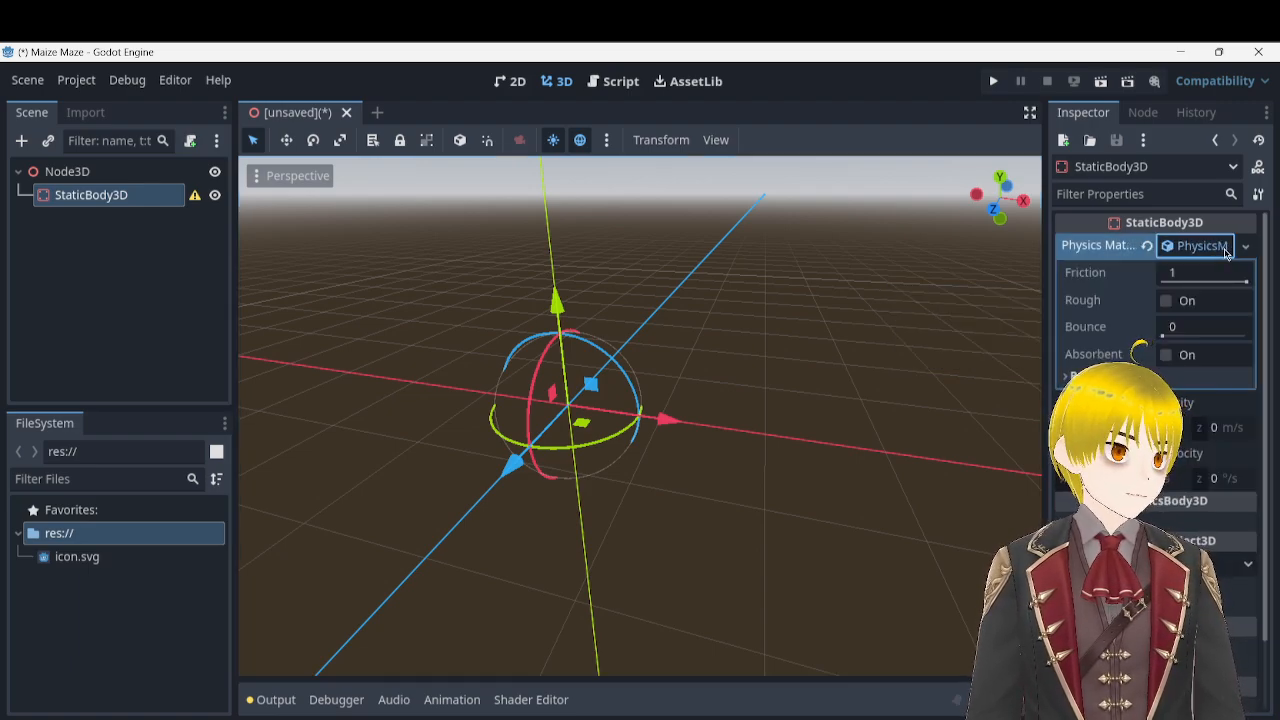
click(1225, 250)
click(1256, 248)
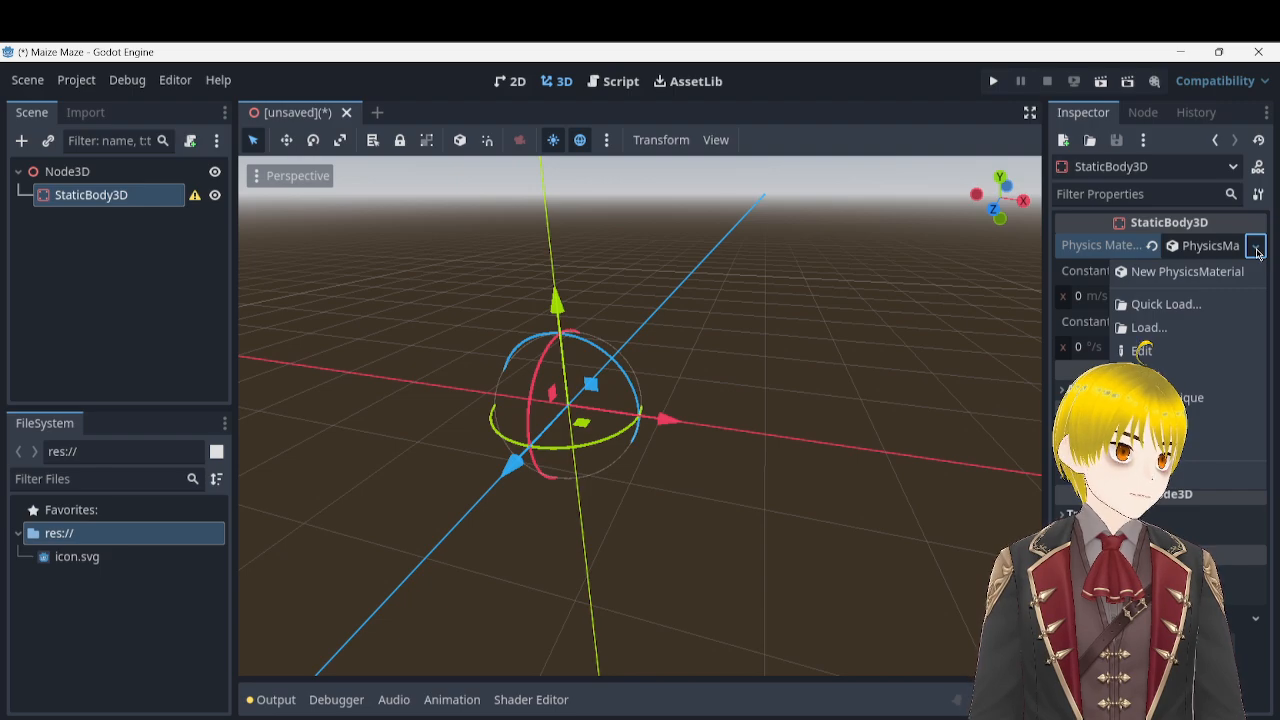
click(1256, 249)
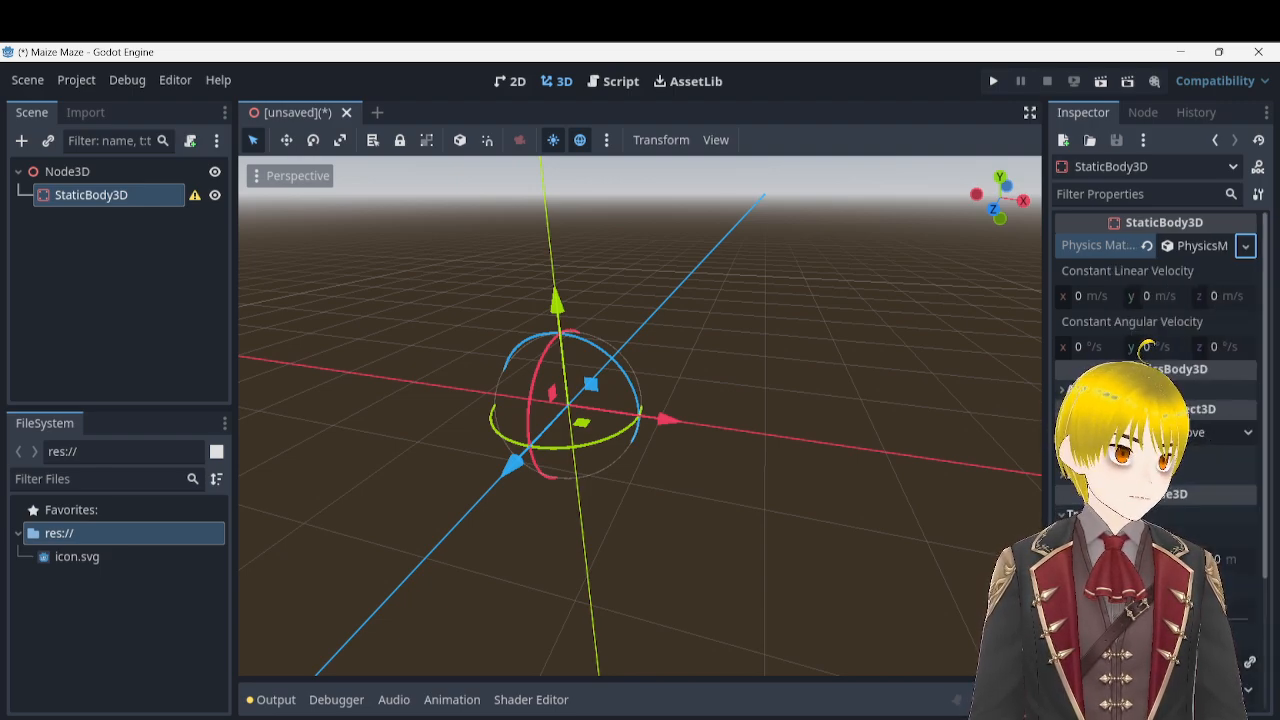
mouse_move(733, 330)
right_down()
mouse_move(704, 394)
mouse_move(734, 364)
mouse_move(694, 342)
mouse_move(716, 331)
right_up()
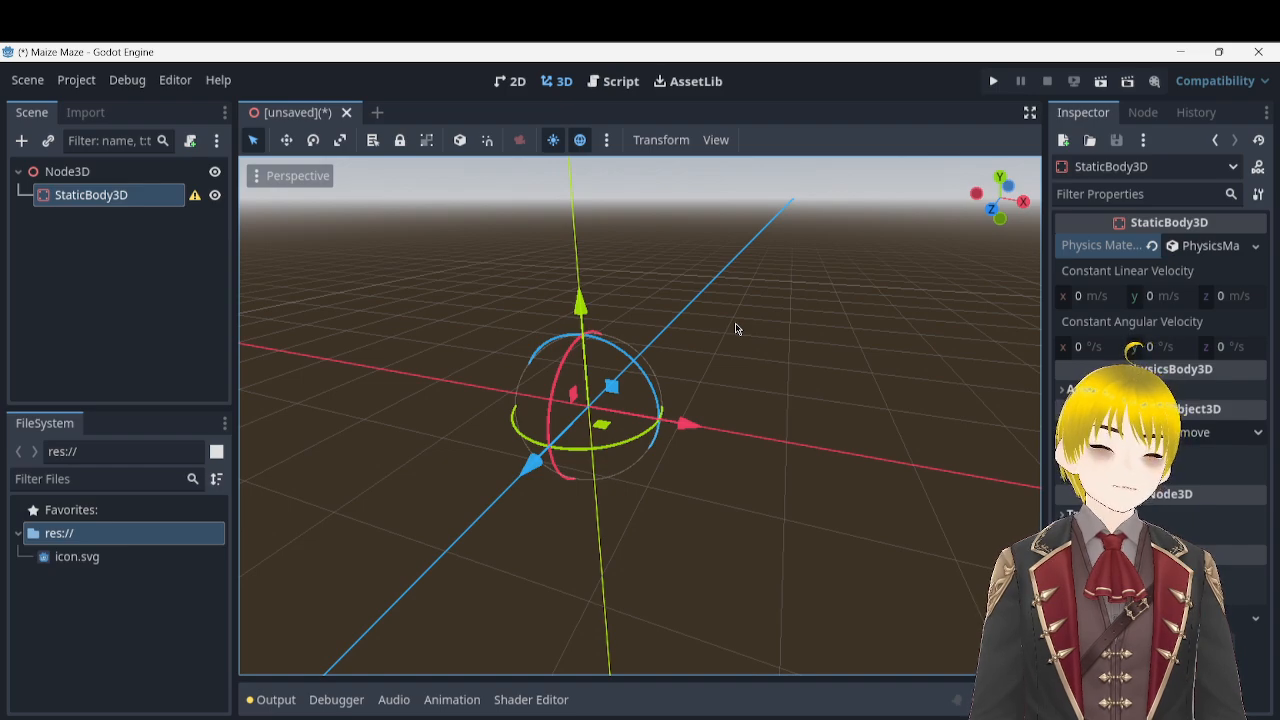
key(ctrl+z)
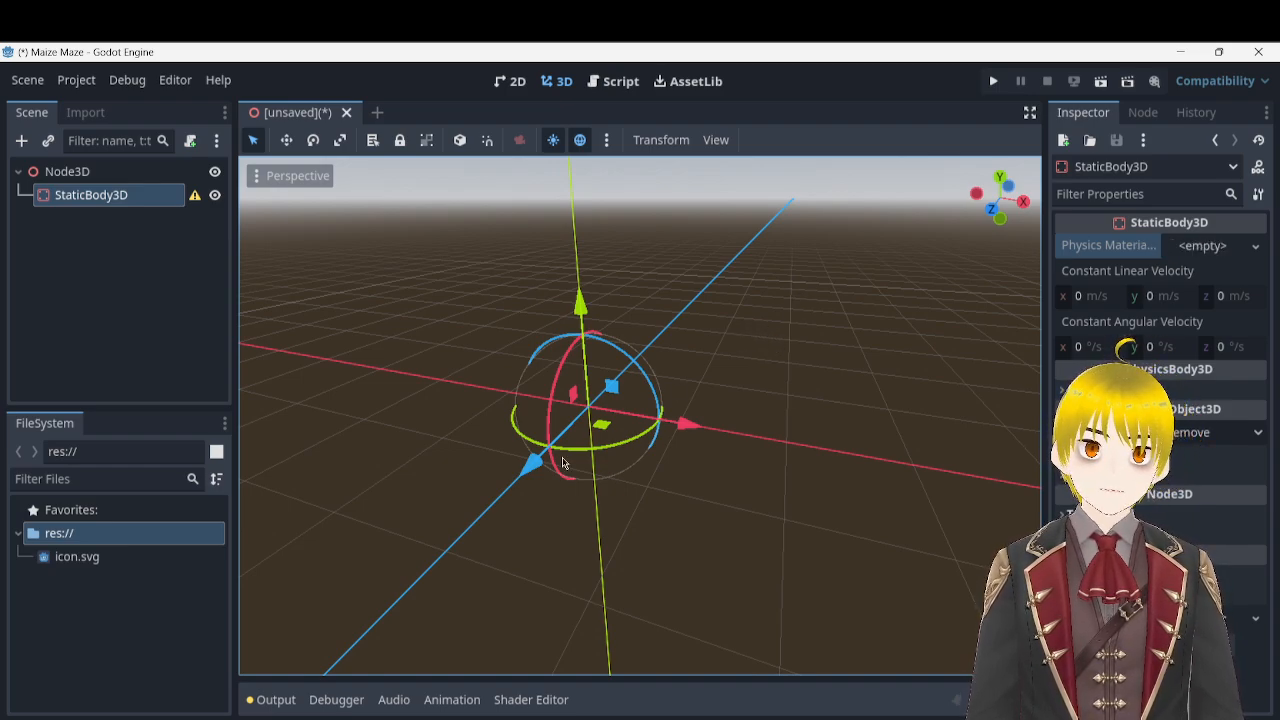
- Read the StaticBody3D's configuration warning and add a CollisionShape3D child node to it
click(196, 196)
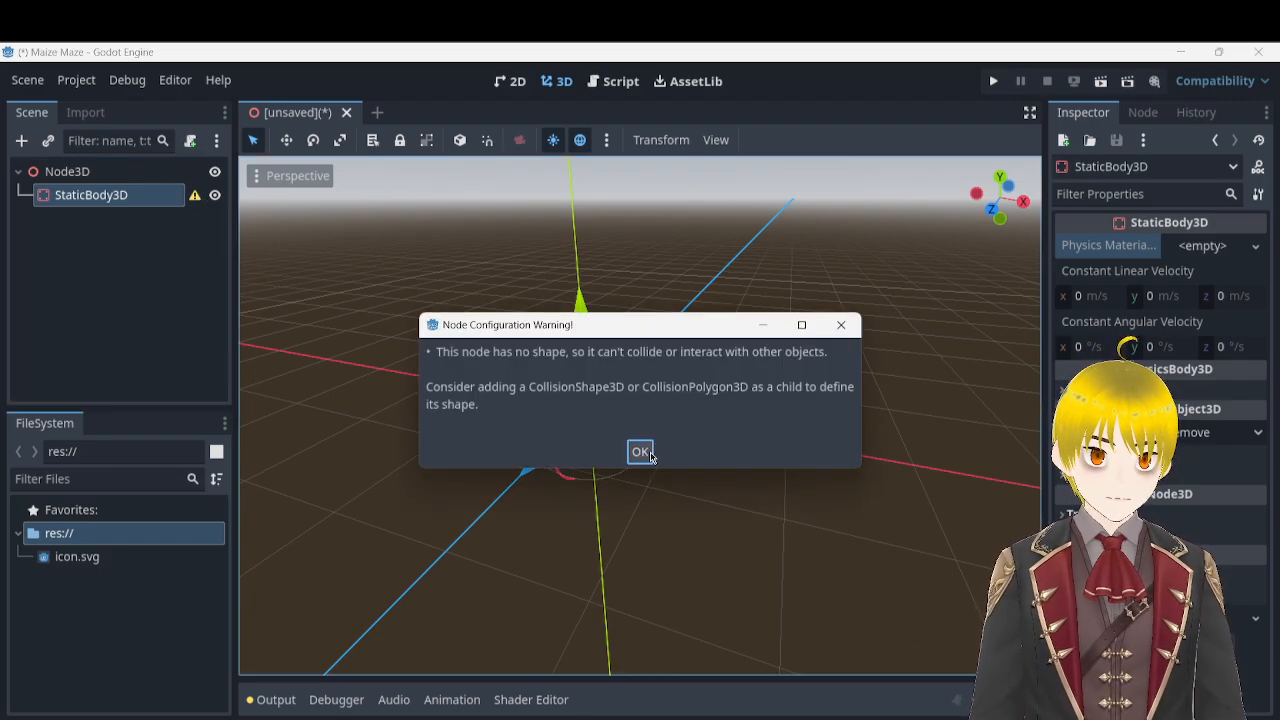
click(640, 452)
right_click(137, 199)
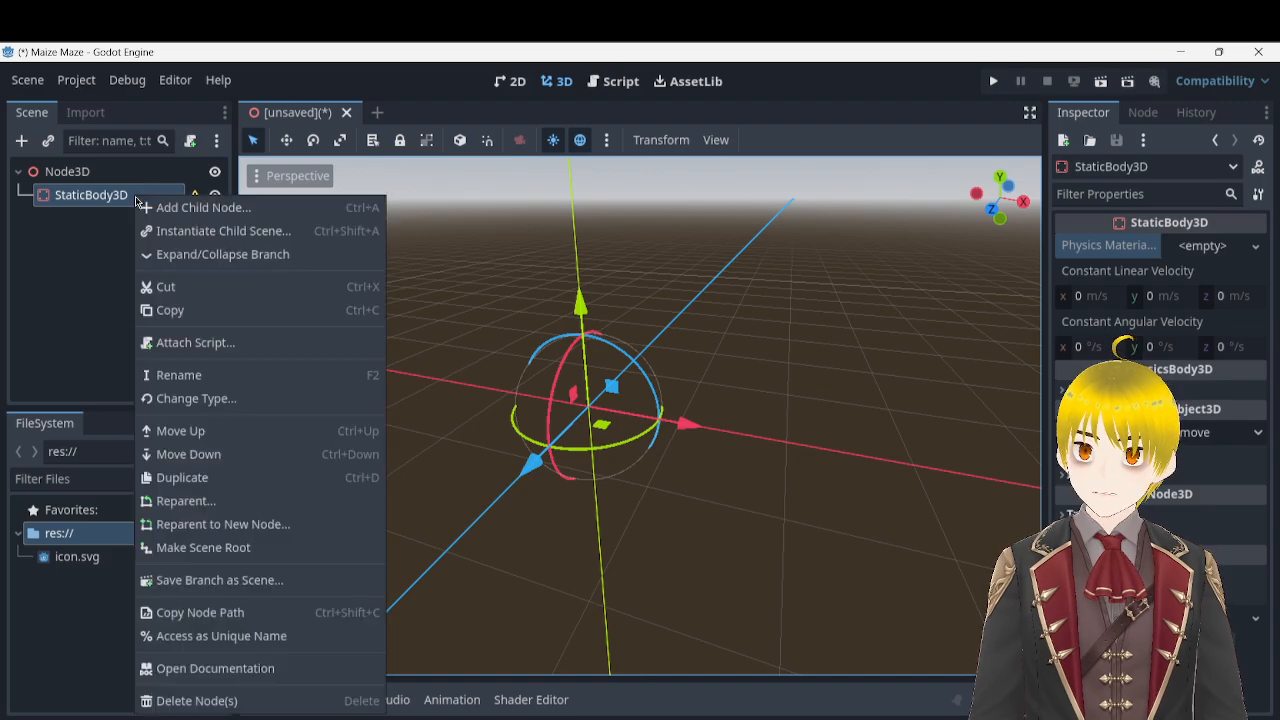
click(155, 207)
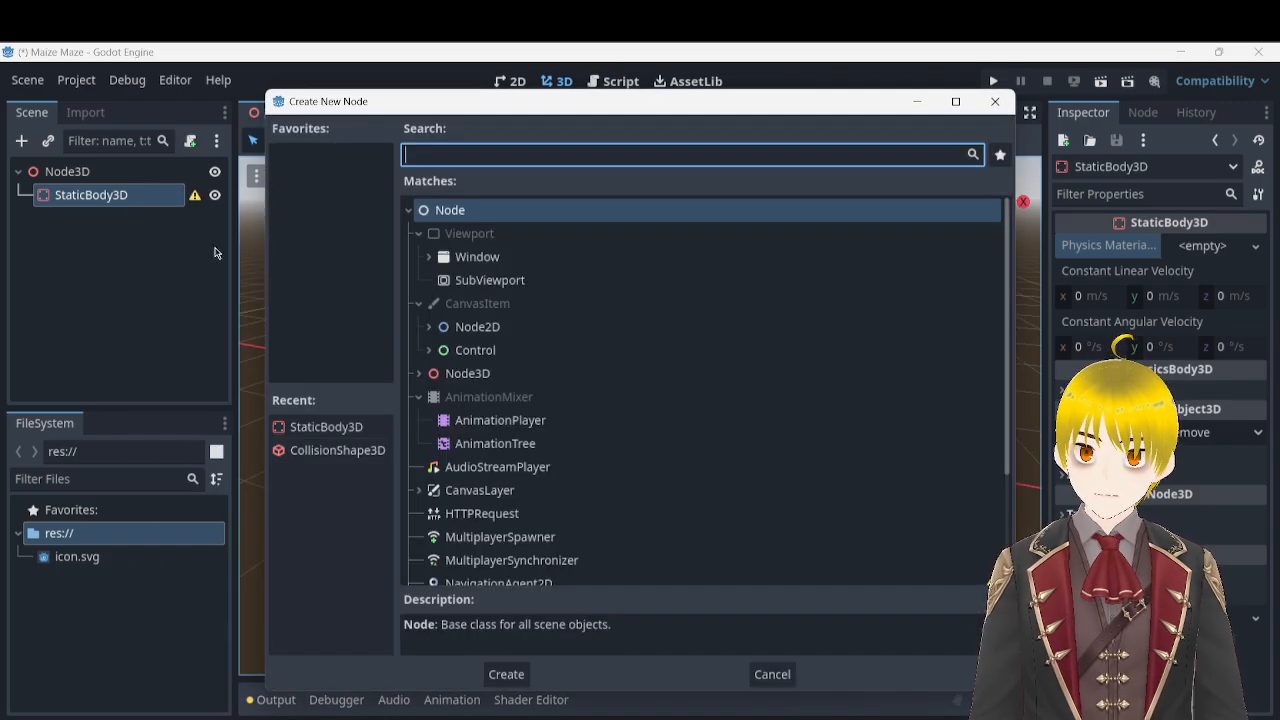
click(352, 450)
click(506, 675)
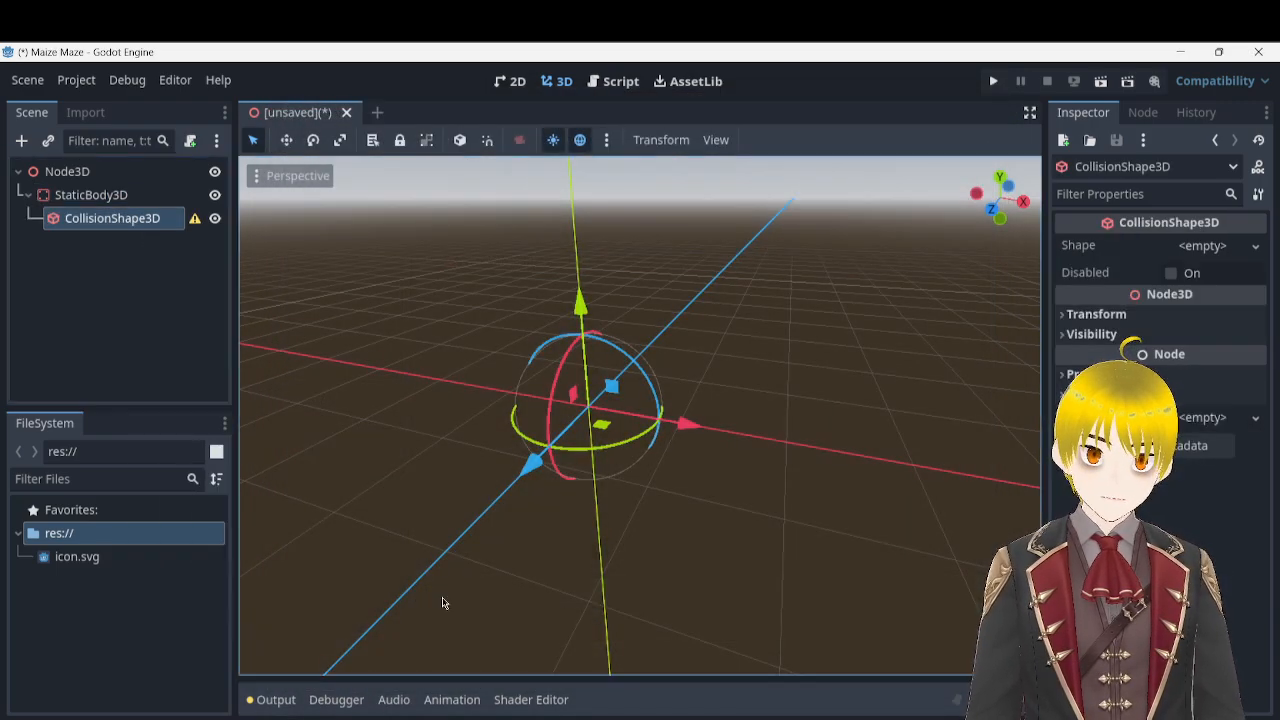
- Assign a new BoxShape3D to the CollisionShape3D under the StaticBody3D and check its Transform and Visibility properties
click(1232, 250)
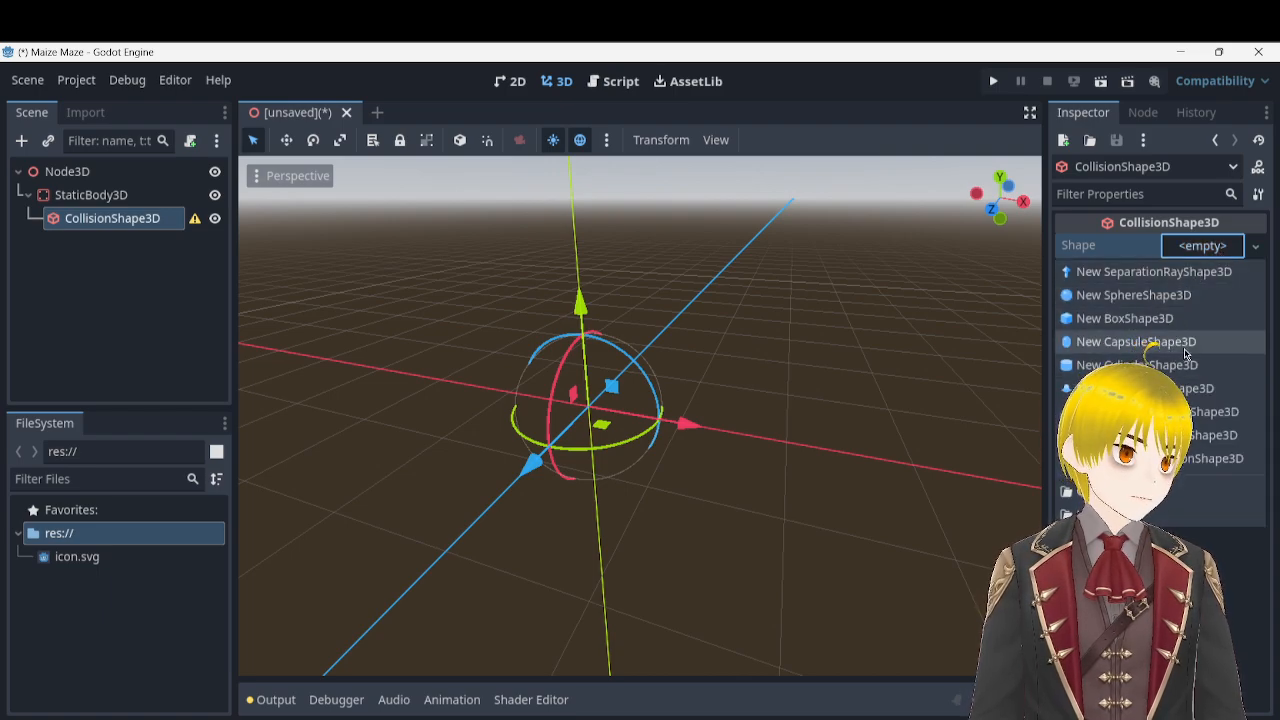
click(1175, 319)
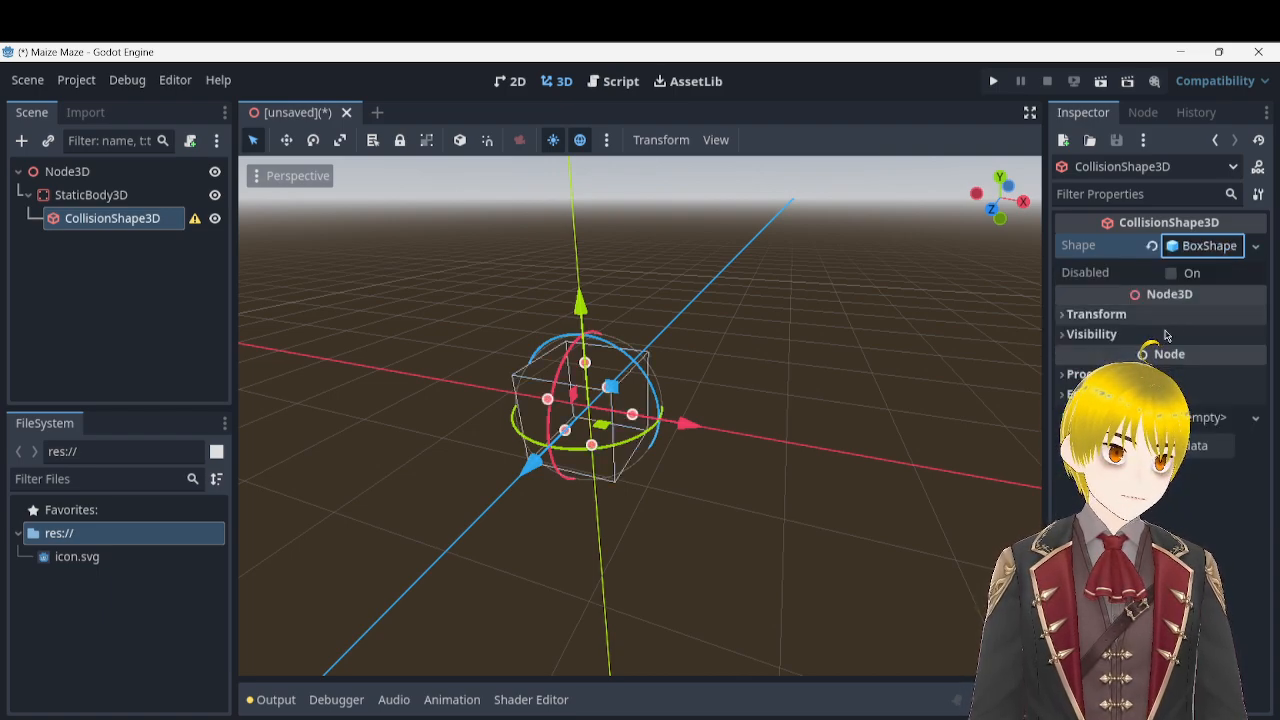
click(1165, 315)
click(1167, 317)
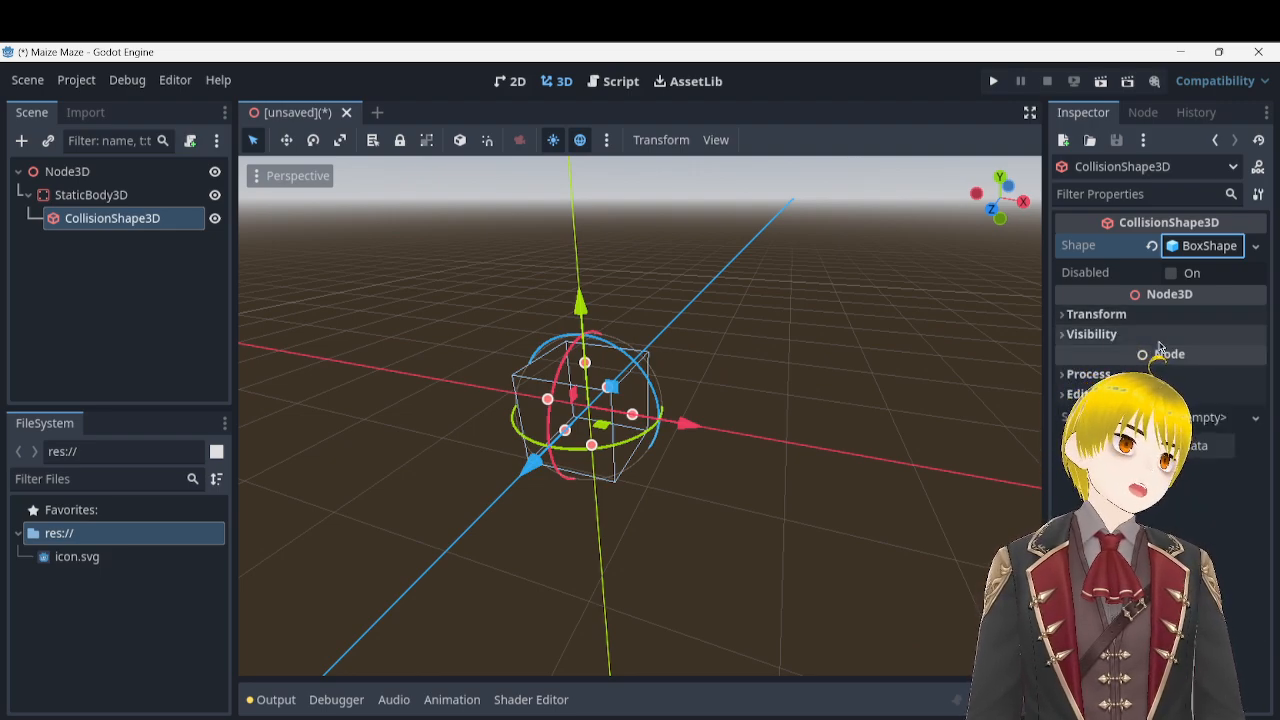
click(1159, 334)
click(1159, 340)
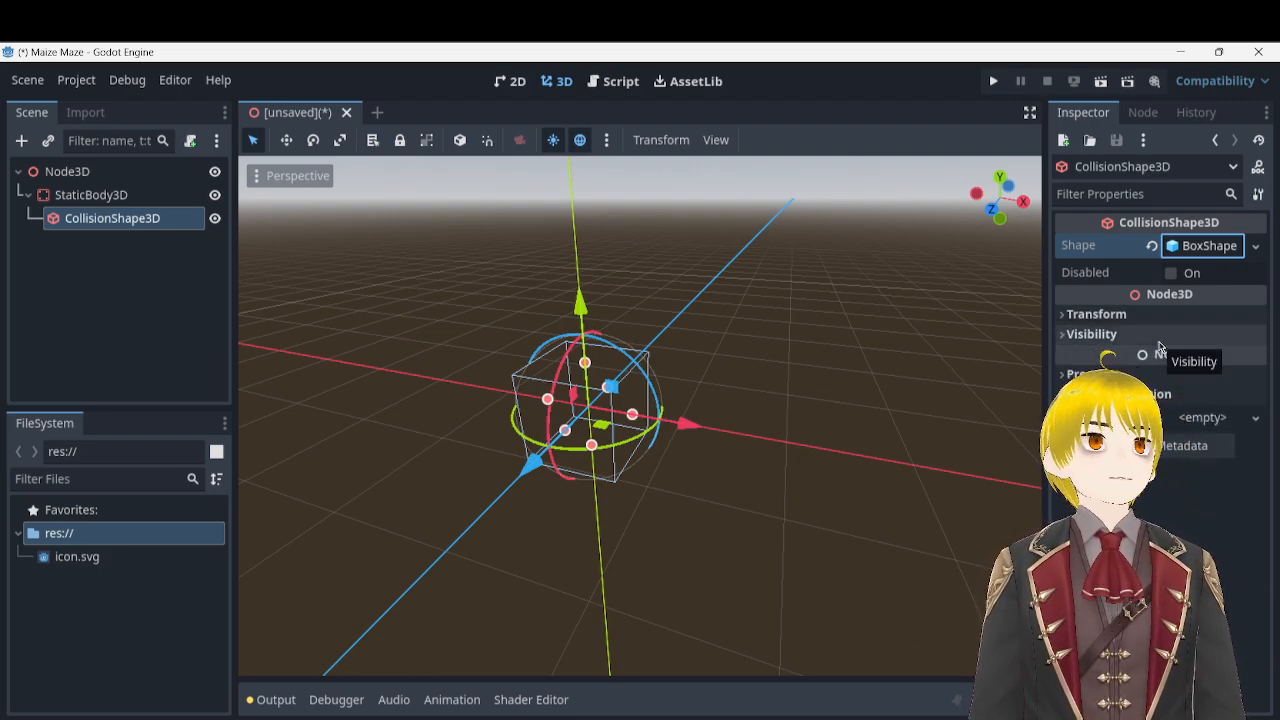
- Examine the box collision shape in the 3D viewport from different angles and distances
right_drag(617, 329, 560, 300)
key(w)
key(d)
key(d)
key(w)
key(s)
key(e)
key(s)
key(q)
key(w)
key(a)
key(s)
key(s)
key(w)
key(d)
key(d)
key(q)
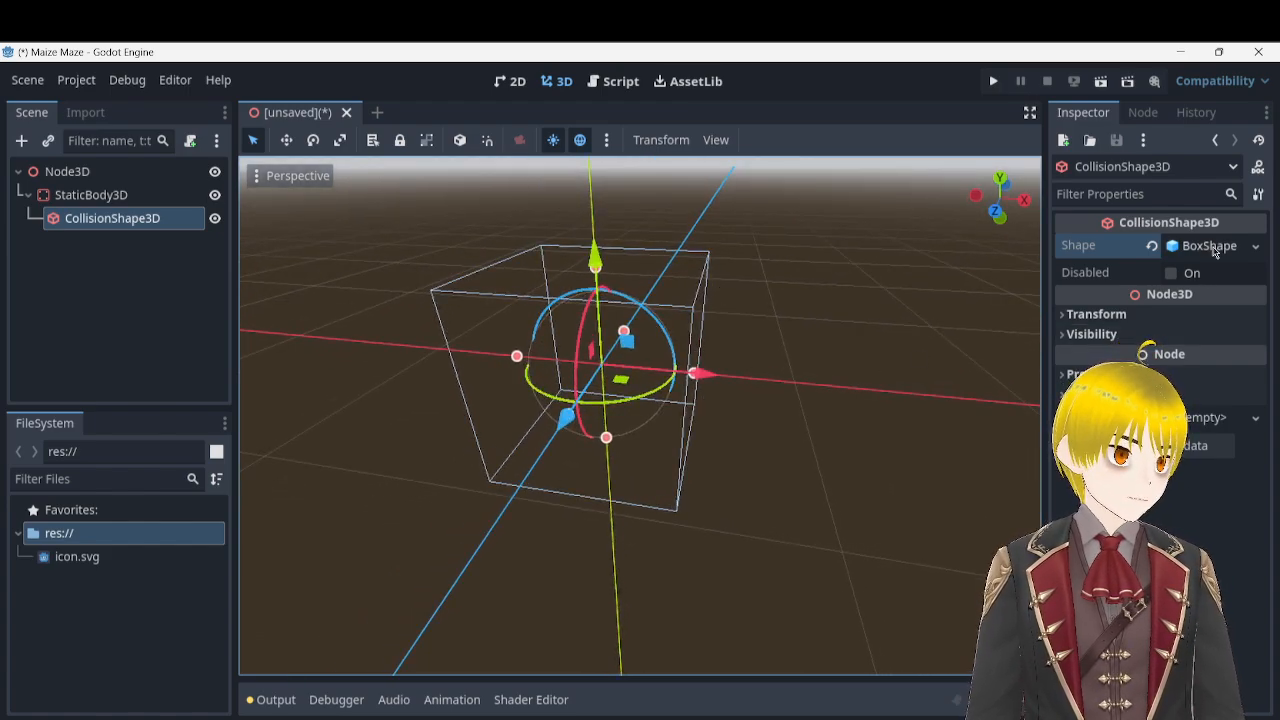
- Select the StaticBody3D and review its Transform and CollisionObject3D settings
click(91, 195)
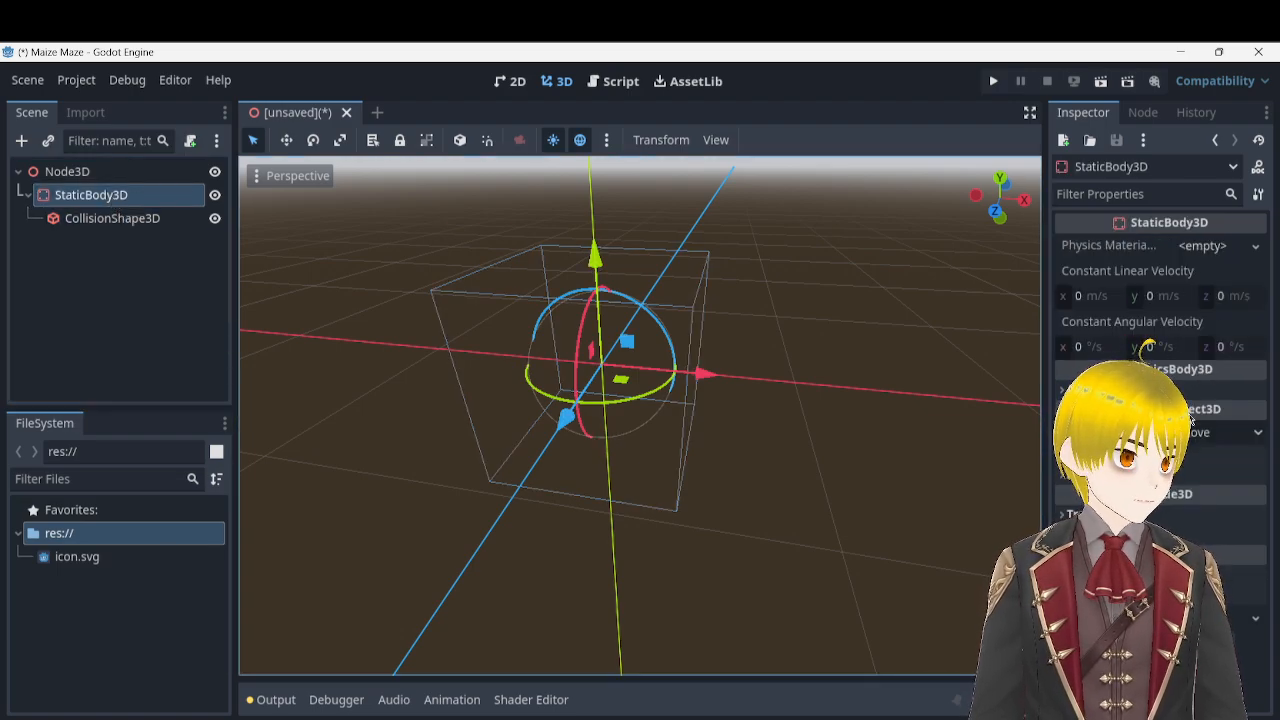
click(1150, 514)
click(1150, 514)
click(1150, 514)
click(1150, 514)
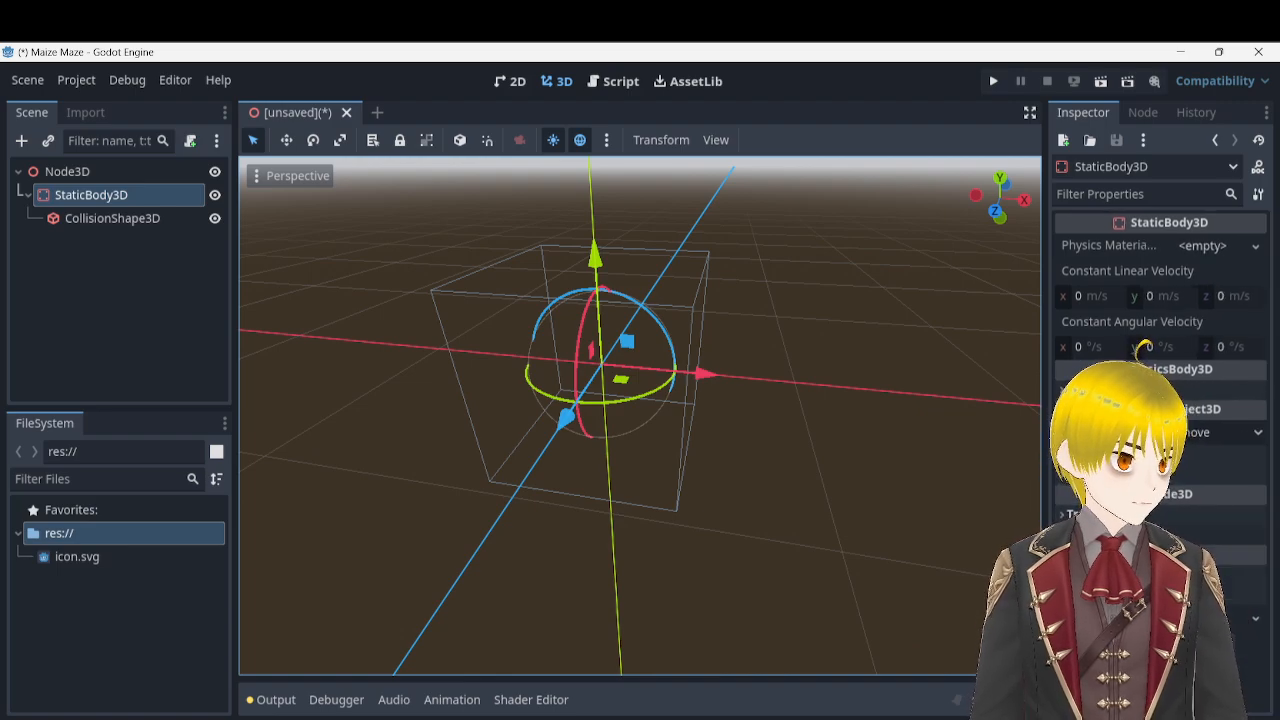
click(1187, 436)
click(1187, 436)
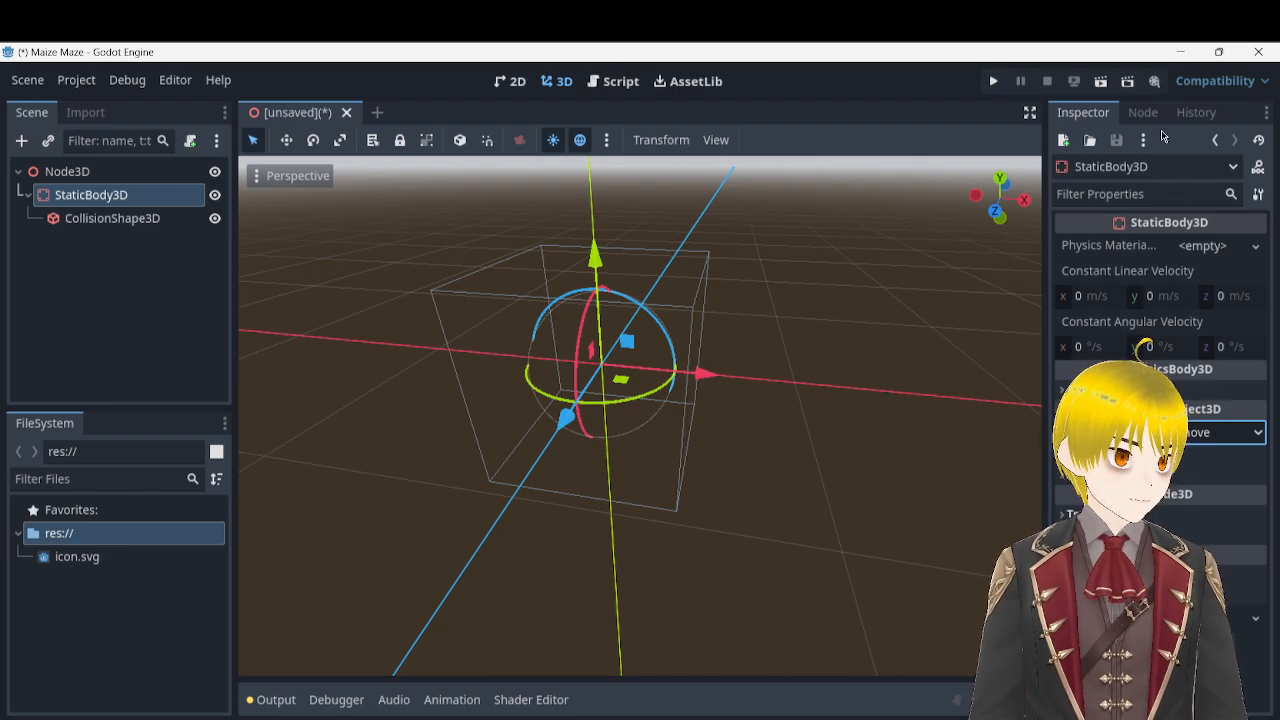
- Look through the StaticBody3D's available signals and return to its properties
click(1141, 112)
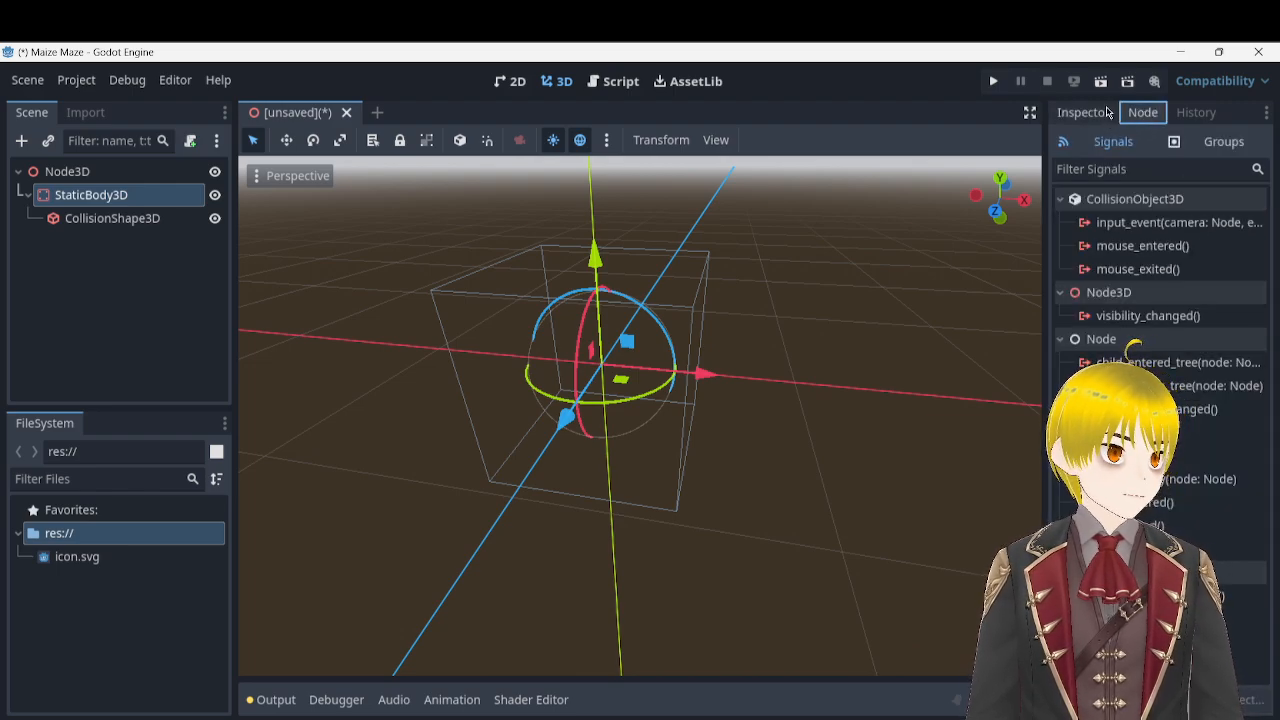
click(1093, 112)
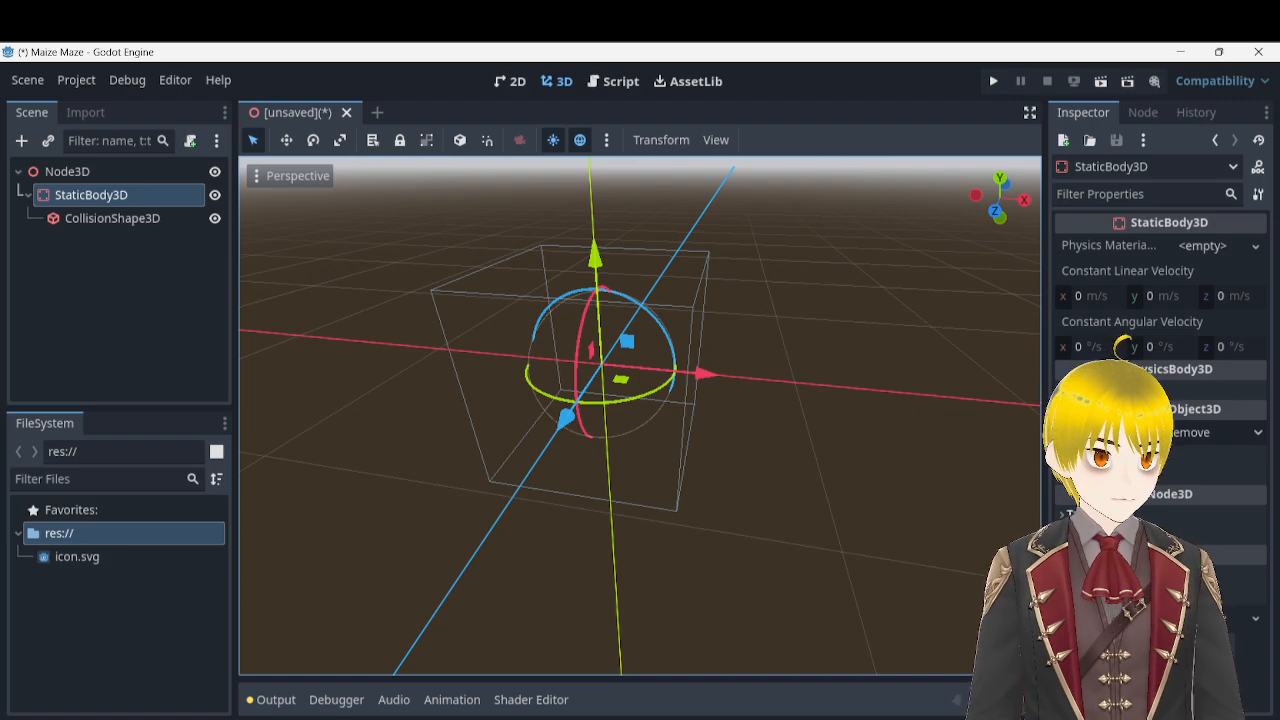
mouse_move(955, 718)
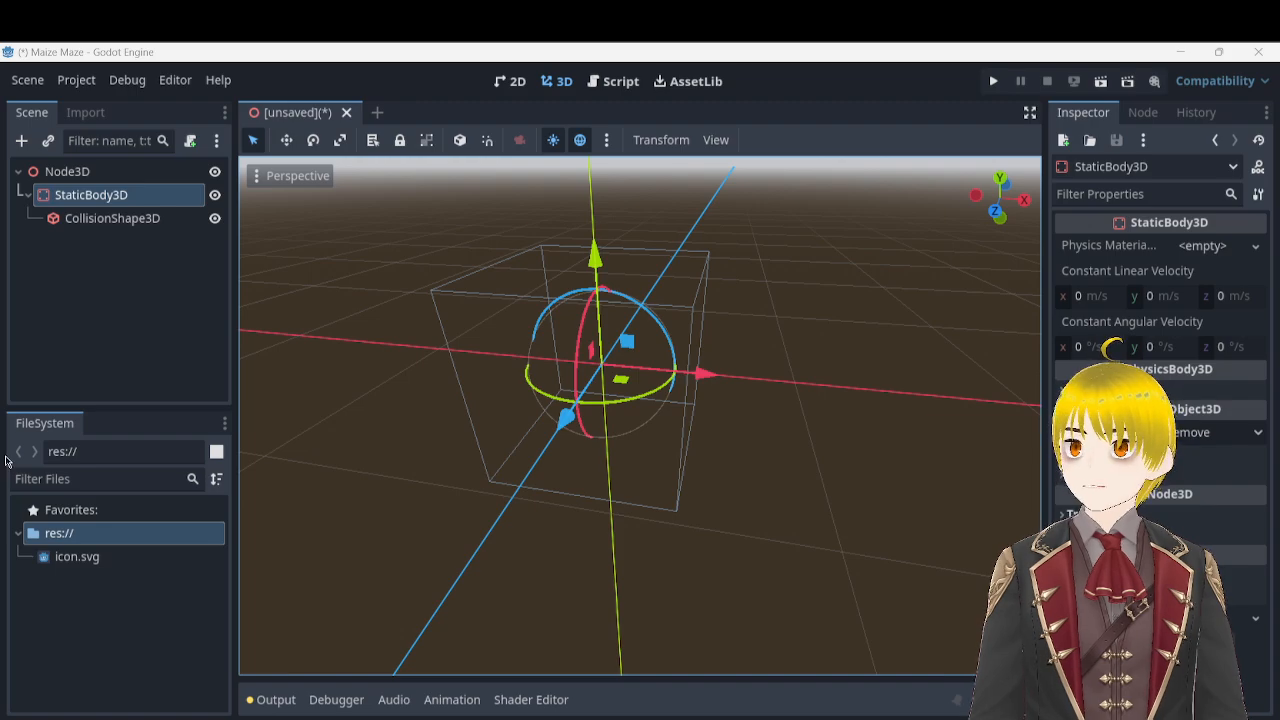
- Start adding a child node to the root Node3D and clear the node search to list all node types
click(109, 289)
click(96, 200)
right_click(108, 171)
click(139, 185)
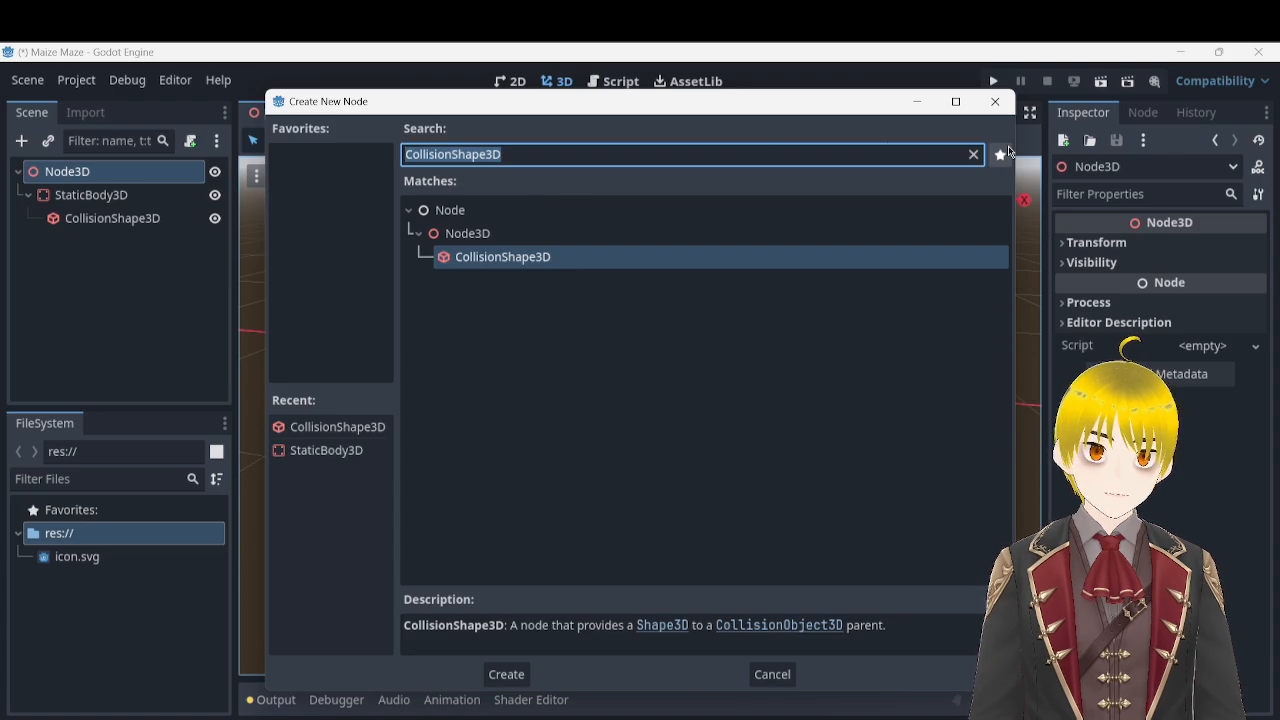
click(973, 154)
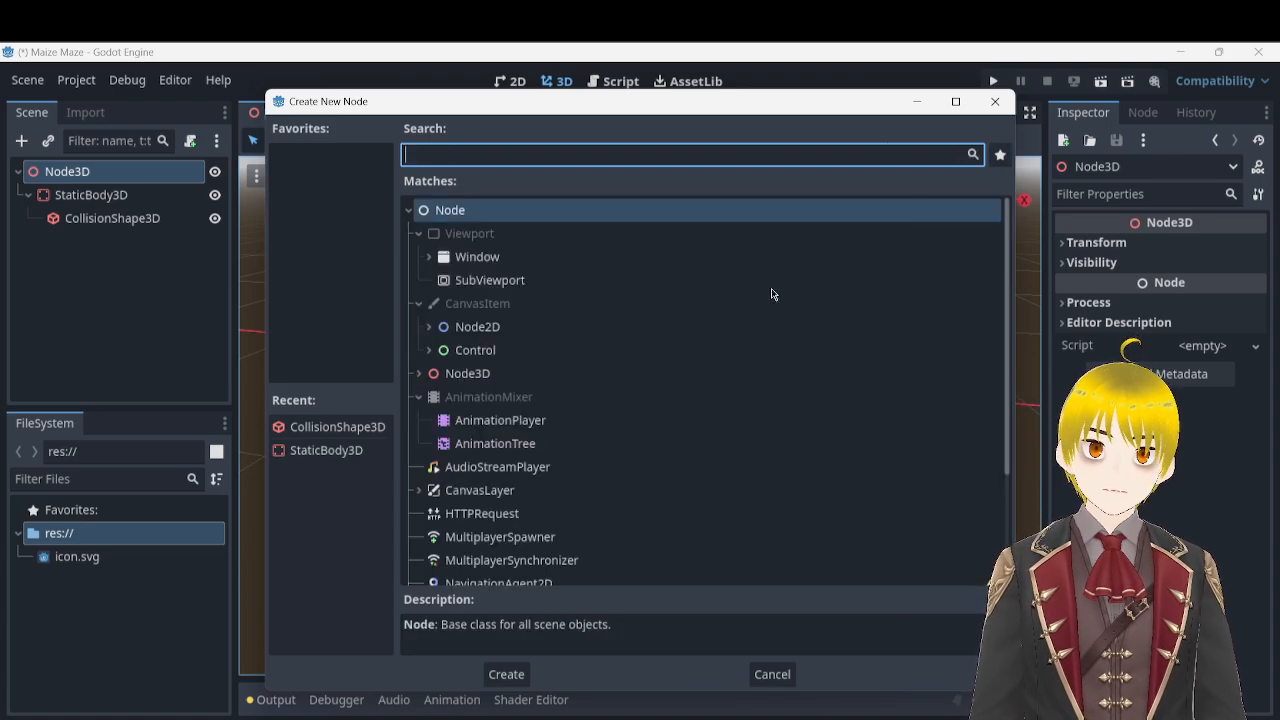
scroll(629, 375, down, 3)
scroll(628, 374, up, 2)
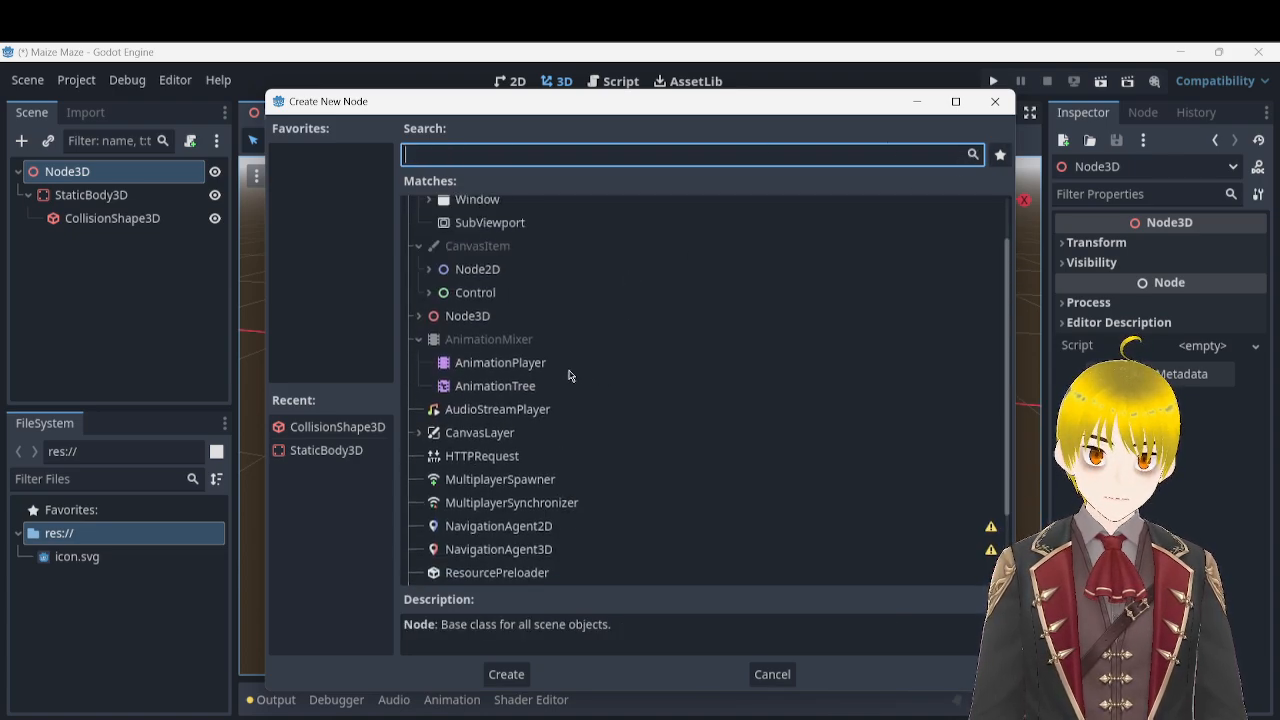
- Browse the node types under Node3D and read the descriptions of ImporterMeshInstance3D, CollisionPolygon3D and CollisionShape3D
click(417, 318)
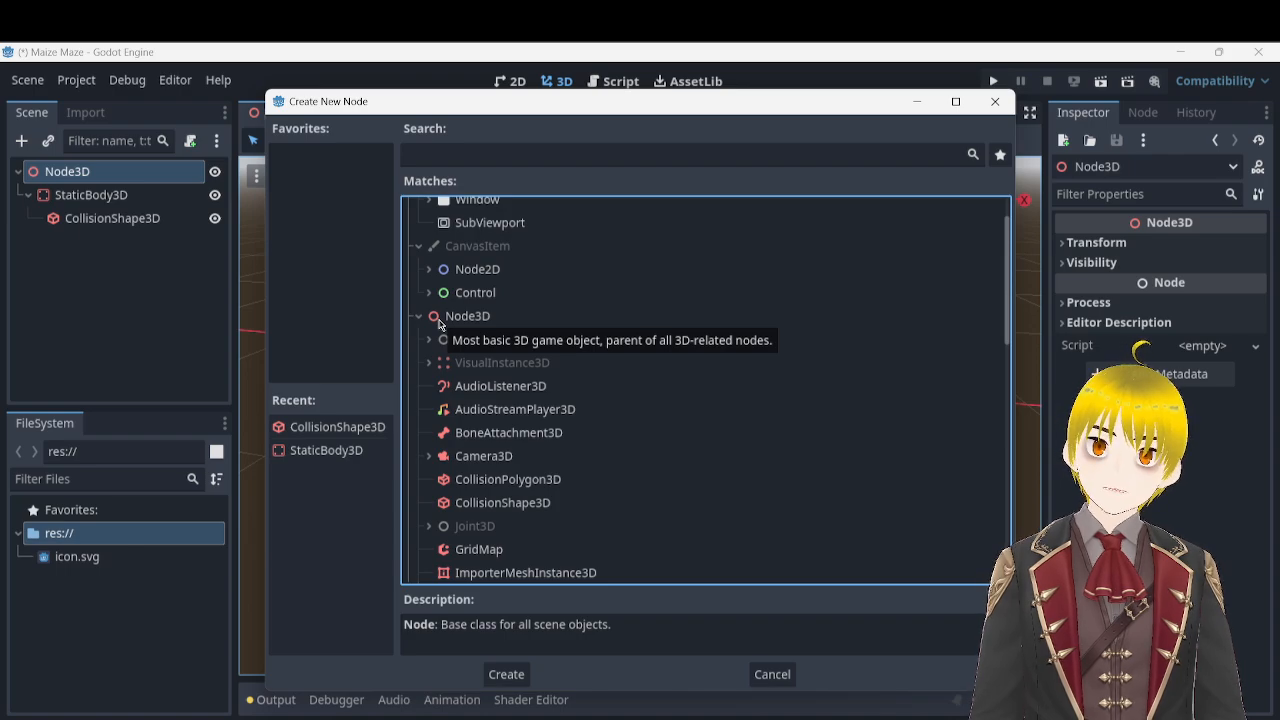
scroll(572, 357, down, 4)
scroll(572, 357, down, 2)
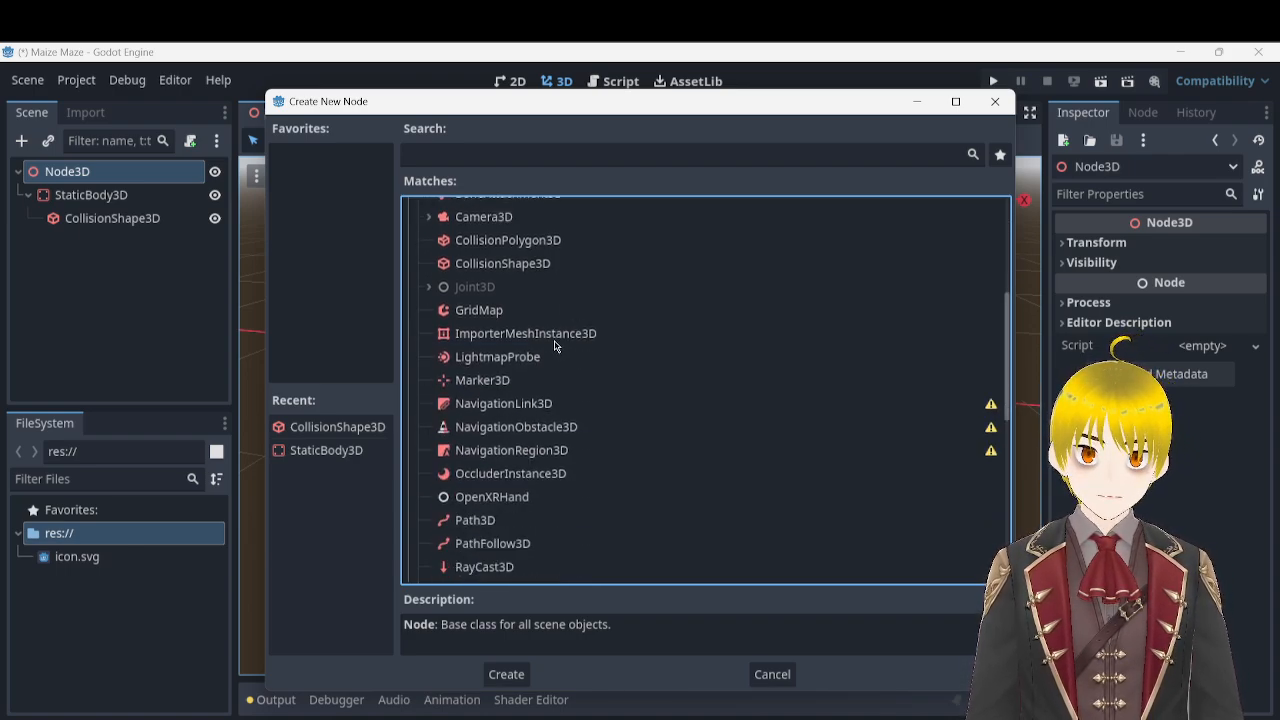
click(554, 340)
scroll(554, 345, up, 4)
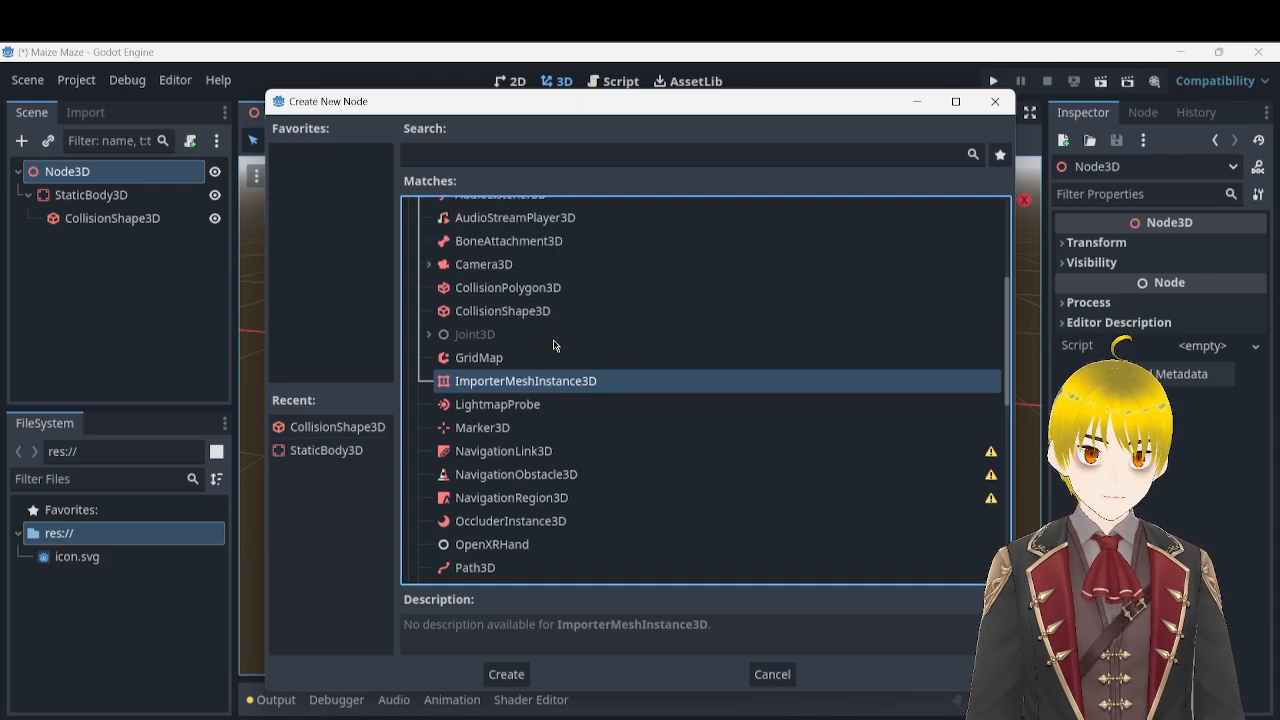
click(541, 348)
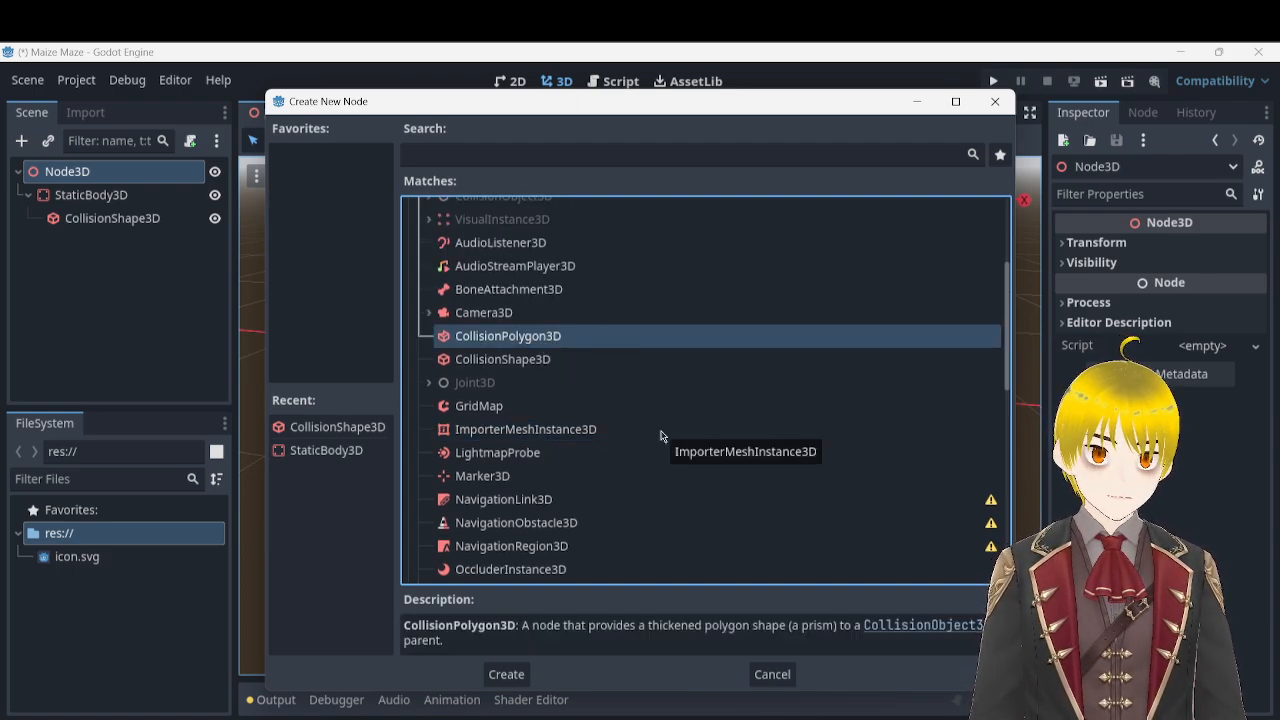
click(545, 360)
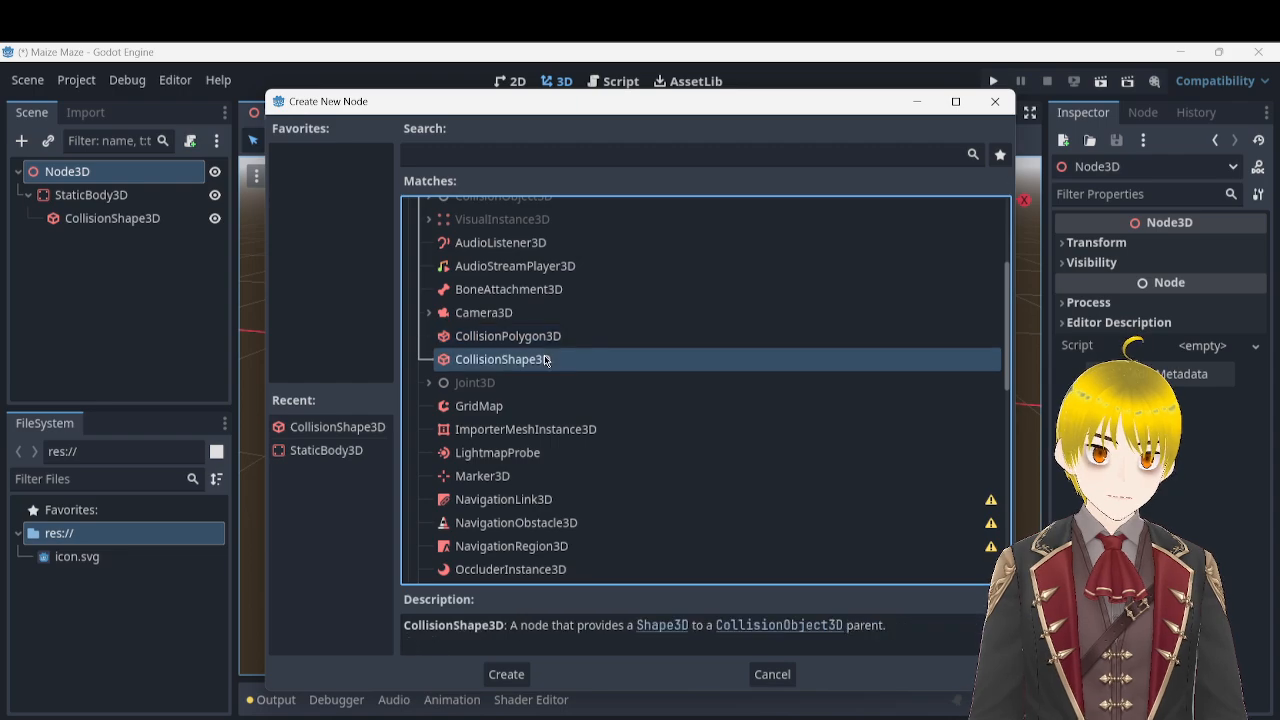
- Read the Shape3D class reference linked from the CollisionShape3D description and return to the 3D view
click(663, 625)
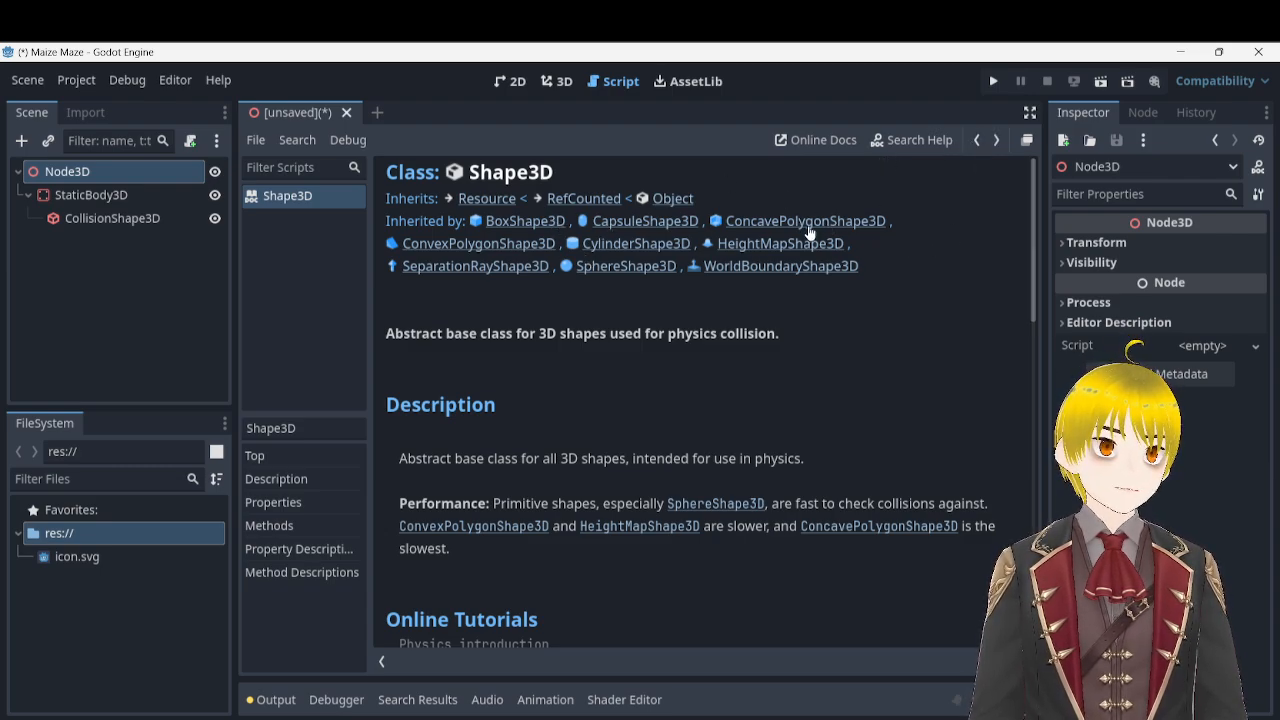
scroll(688, 373, down, 4)
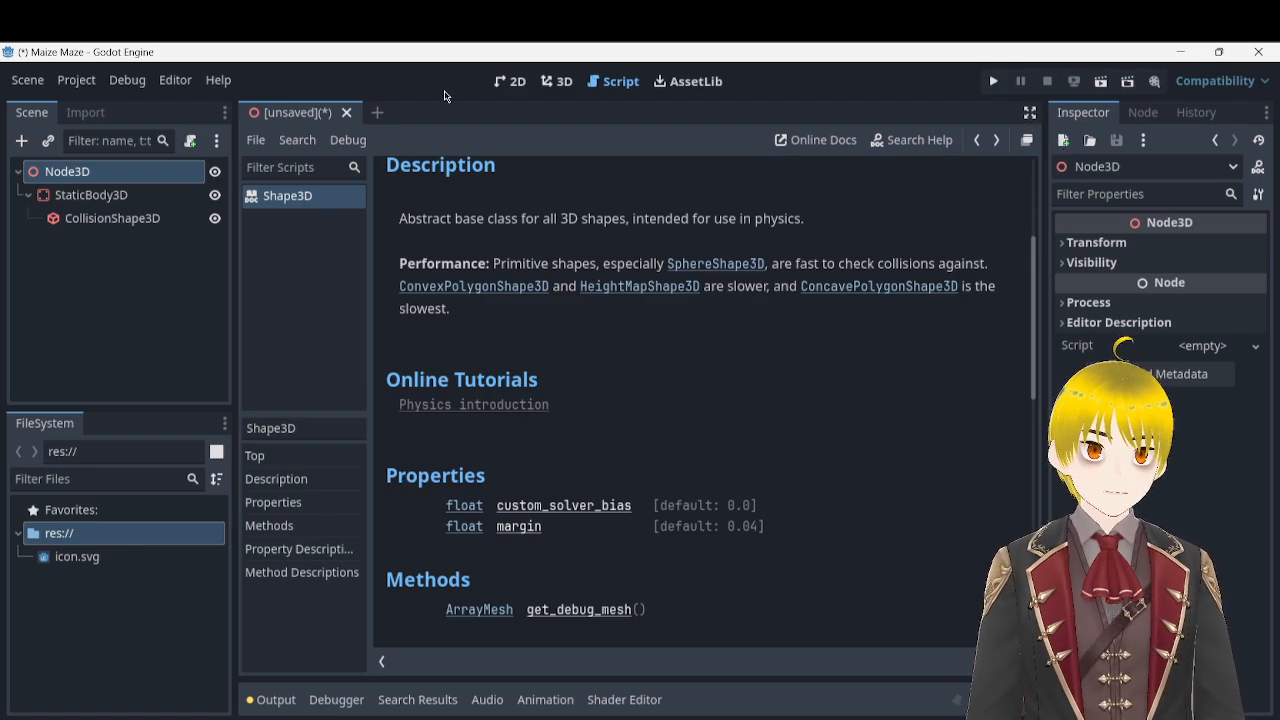
click(254, 146)
click(254, 146)
click(506, 84)
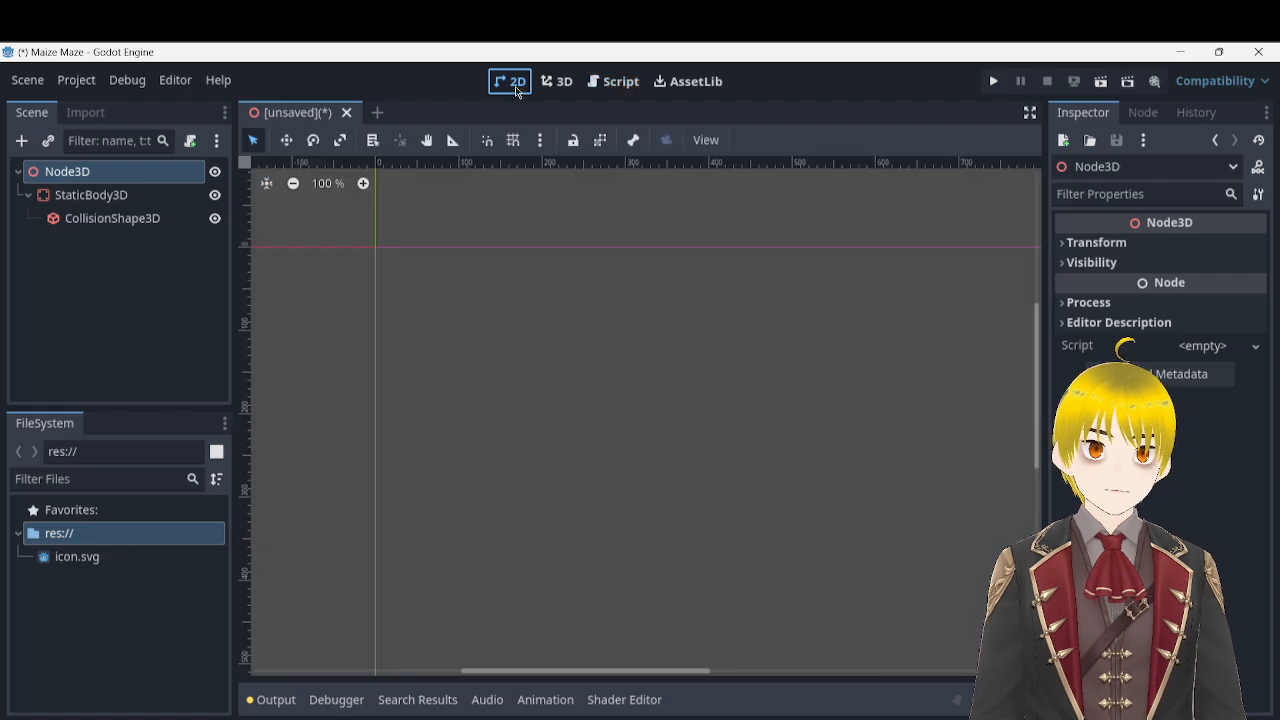
click(557, 81)
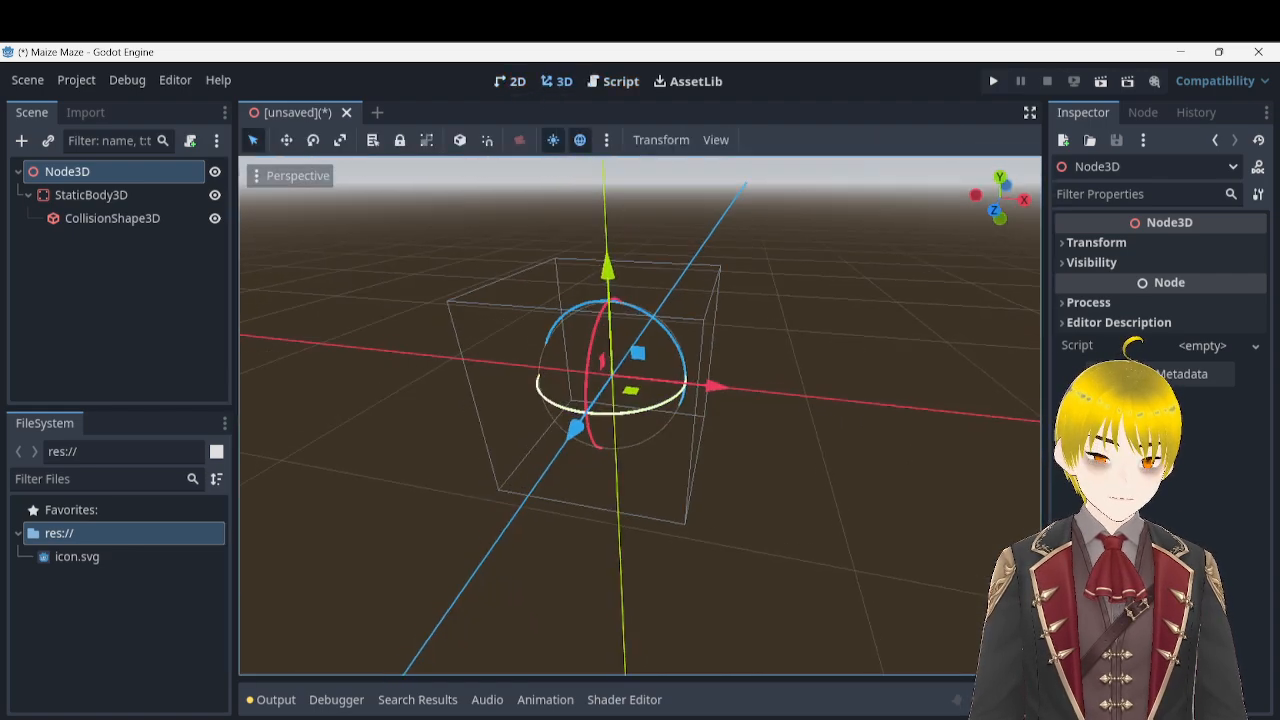
- Try Make Static as the StaticBody3D's Disable Mode and set it back to Remove
right_drag(345, 315, 355, 335)
click(105, 196)
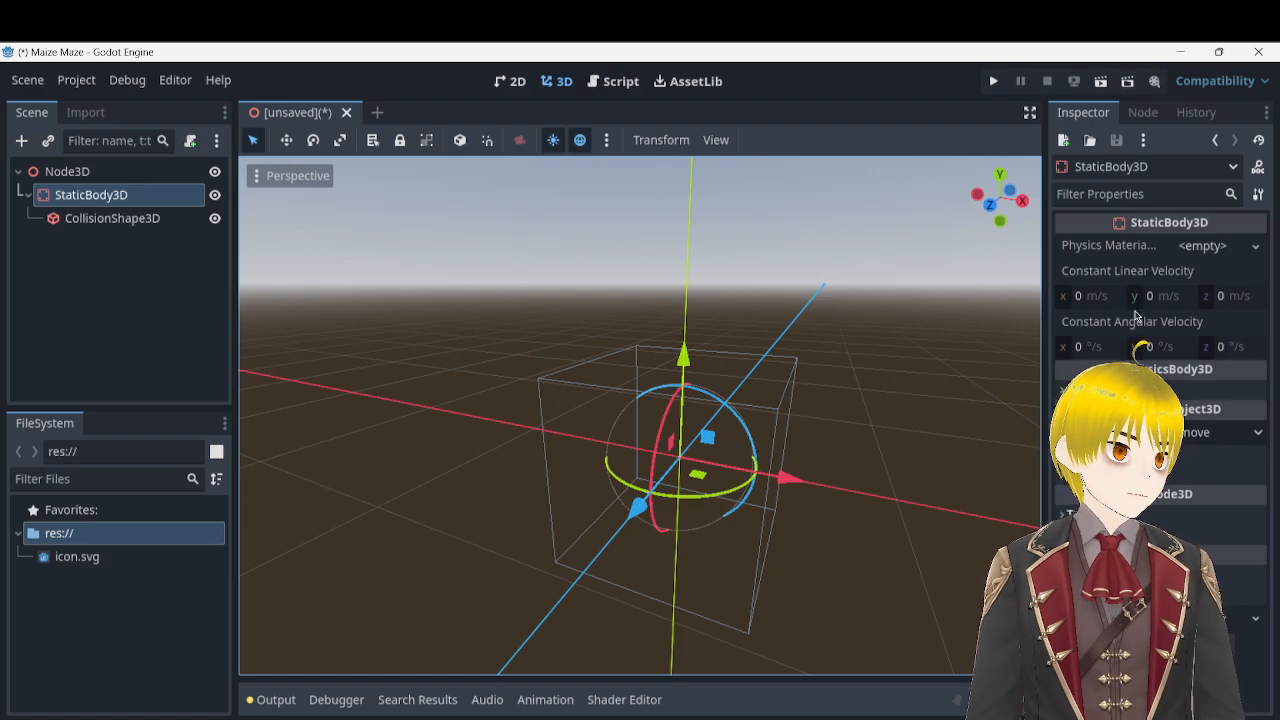
click(1205, 433)
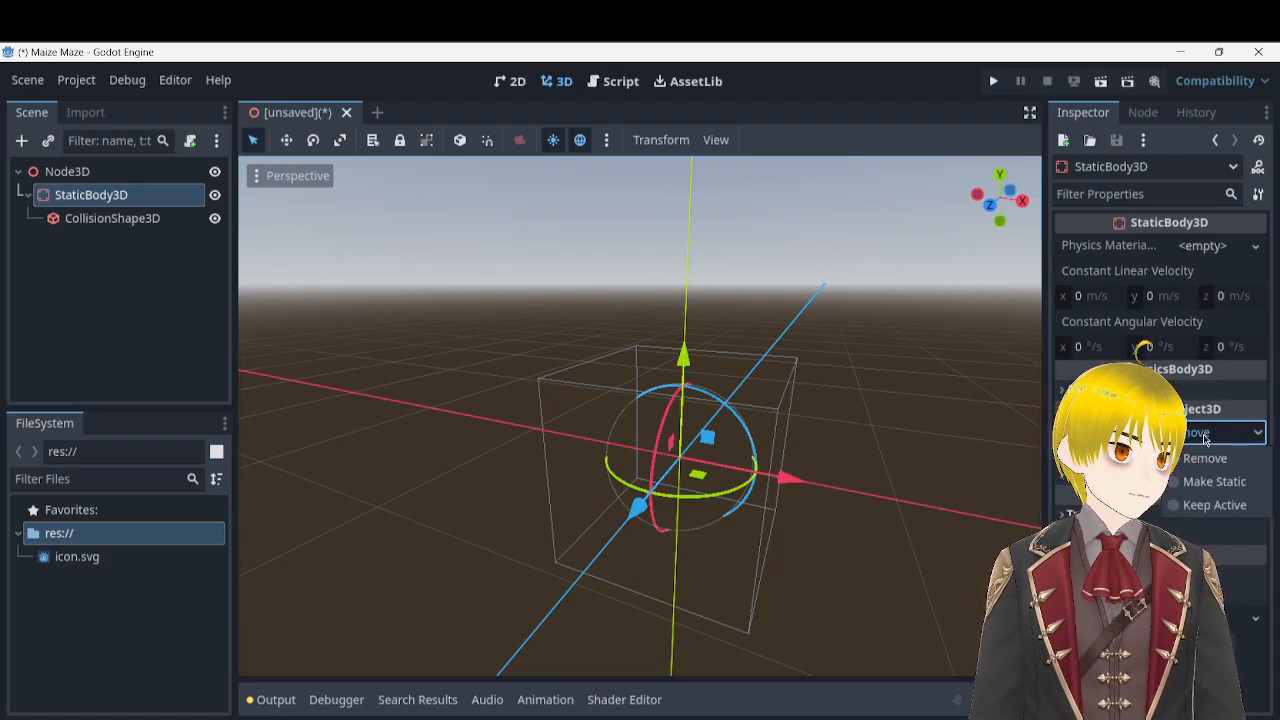
click(1214, 481)
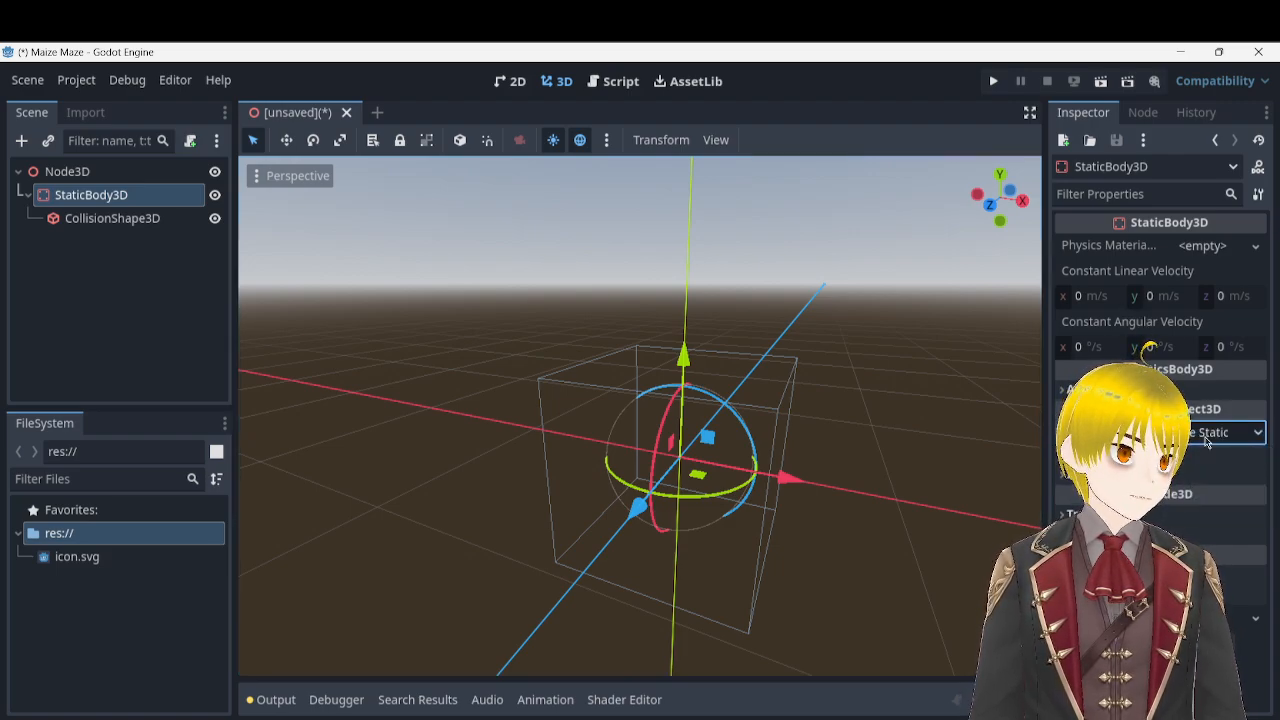
click(1208, 431)
click(1207, 456)
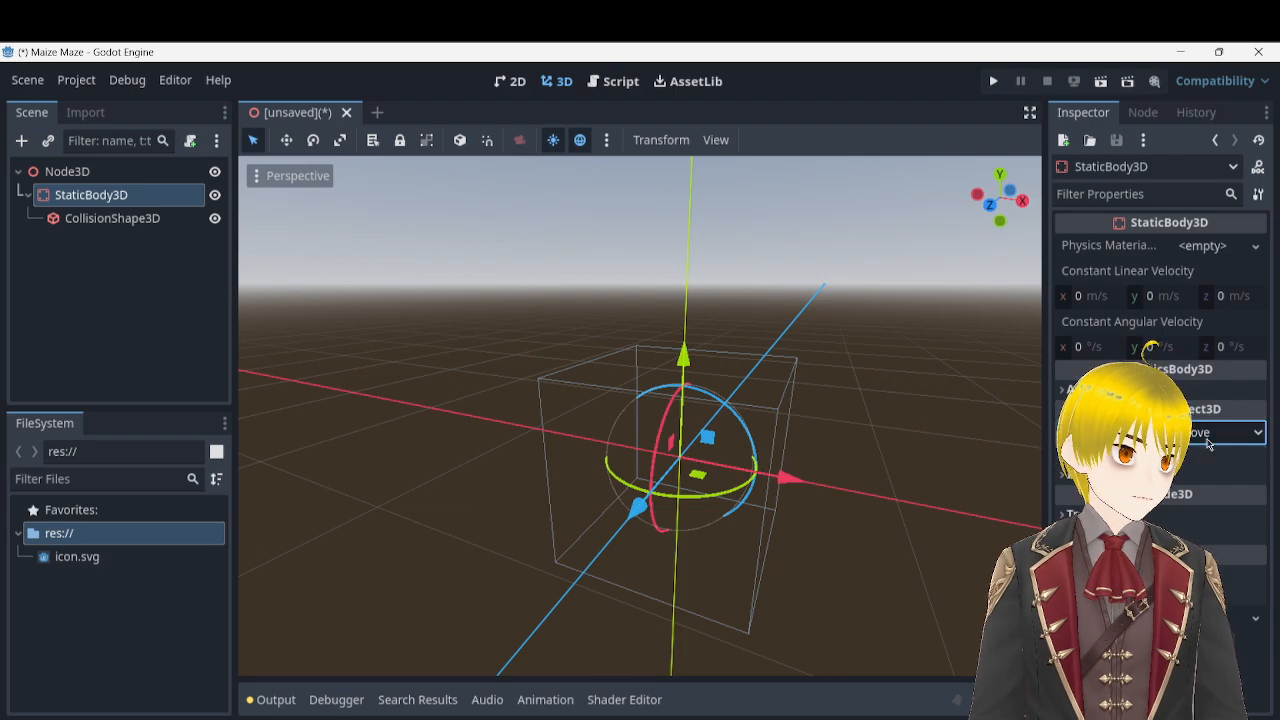
click(1207, 439)
click(1206, 440)
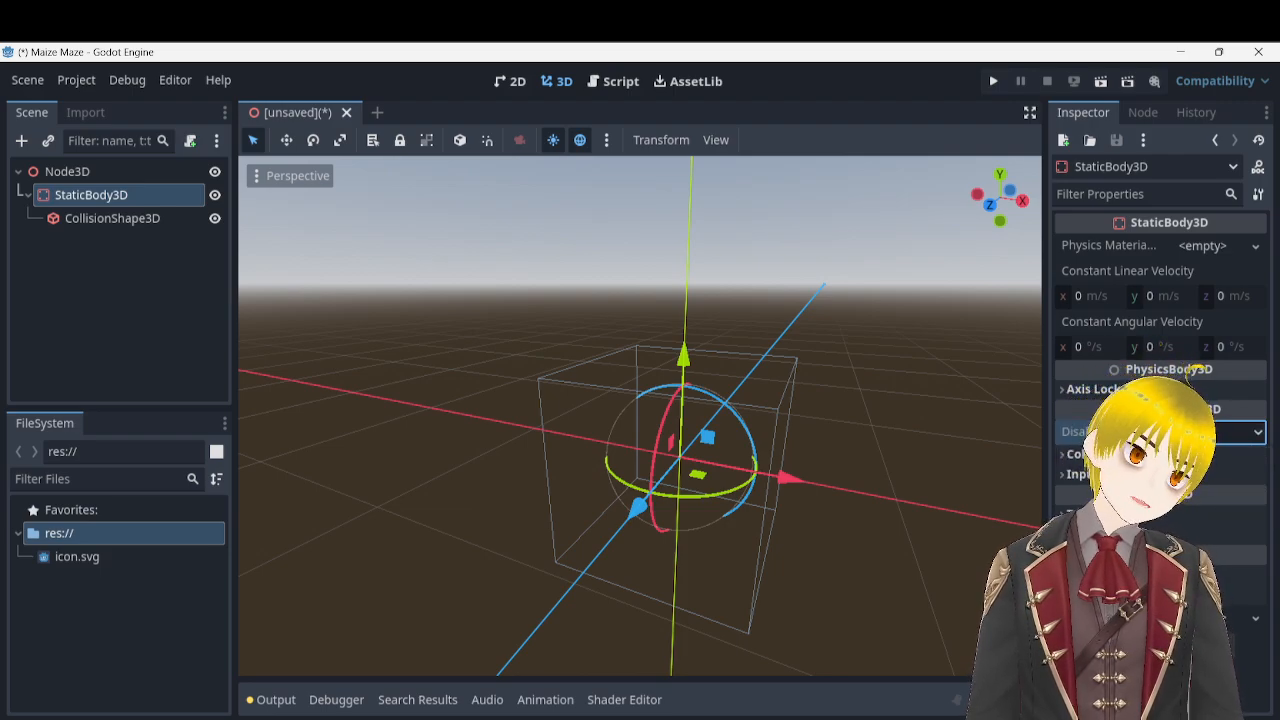
click(1208, 440)
click(1210, 456)
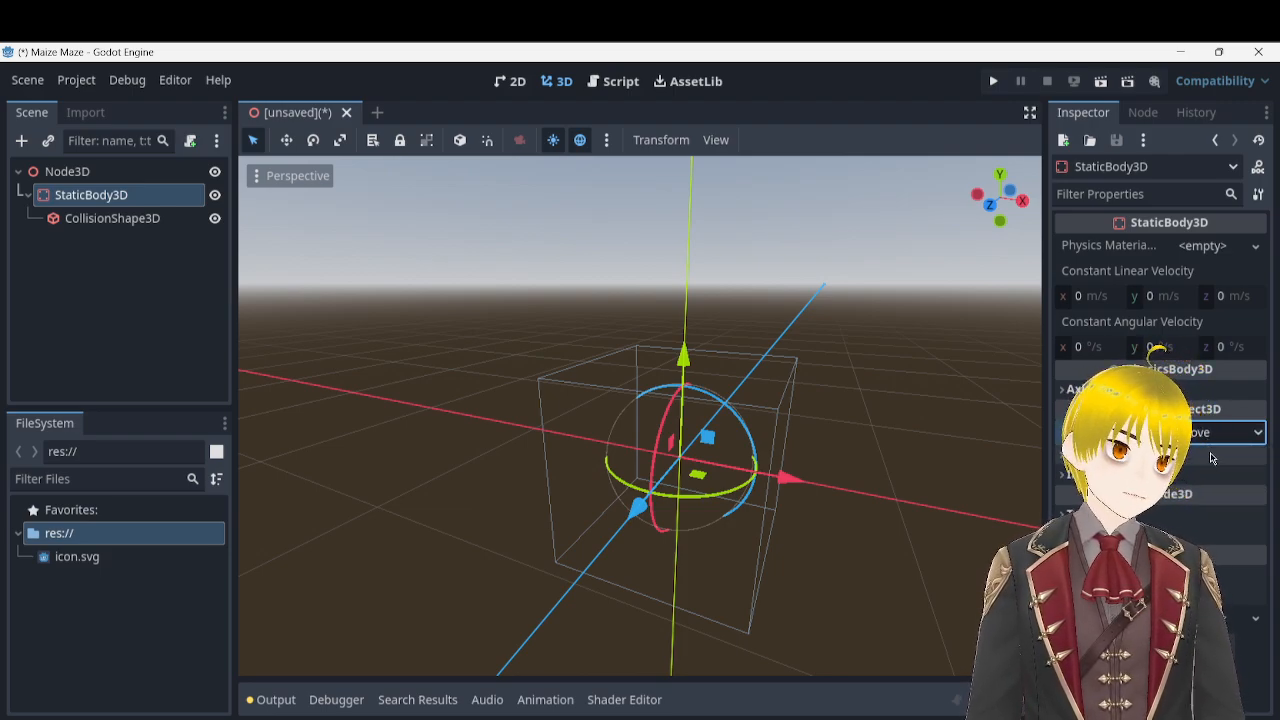
- Review the StaticBody3D's Collision and Input settings
click(1207, 455)
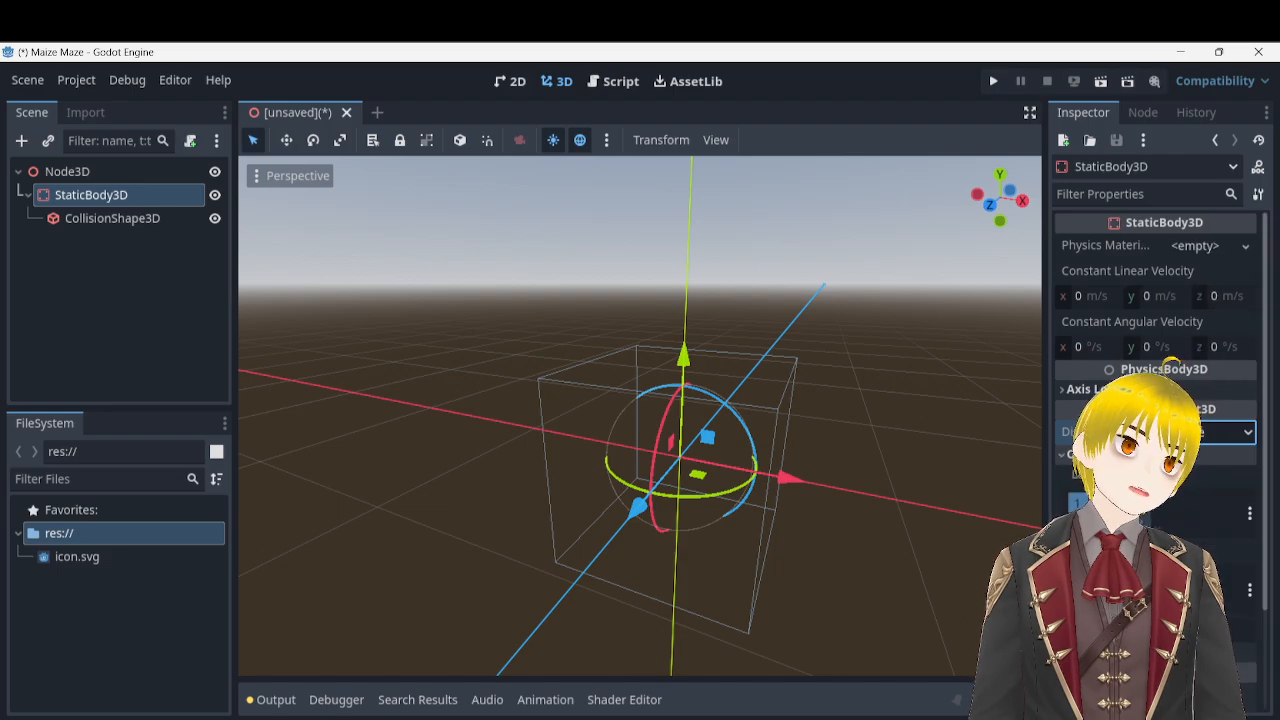
click(1207, 455)
click(1136, 475)
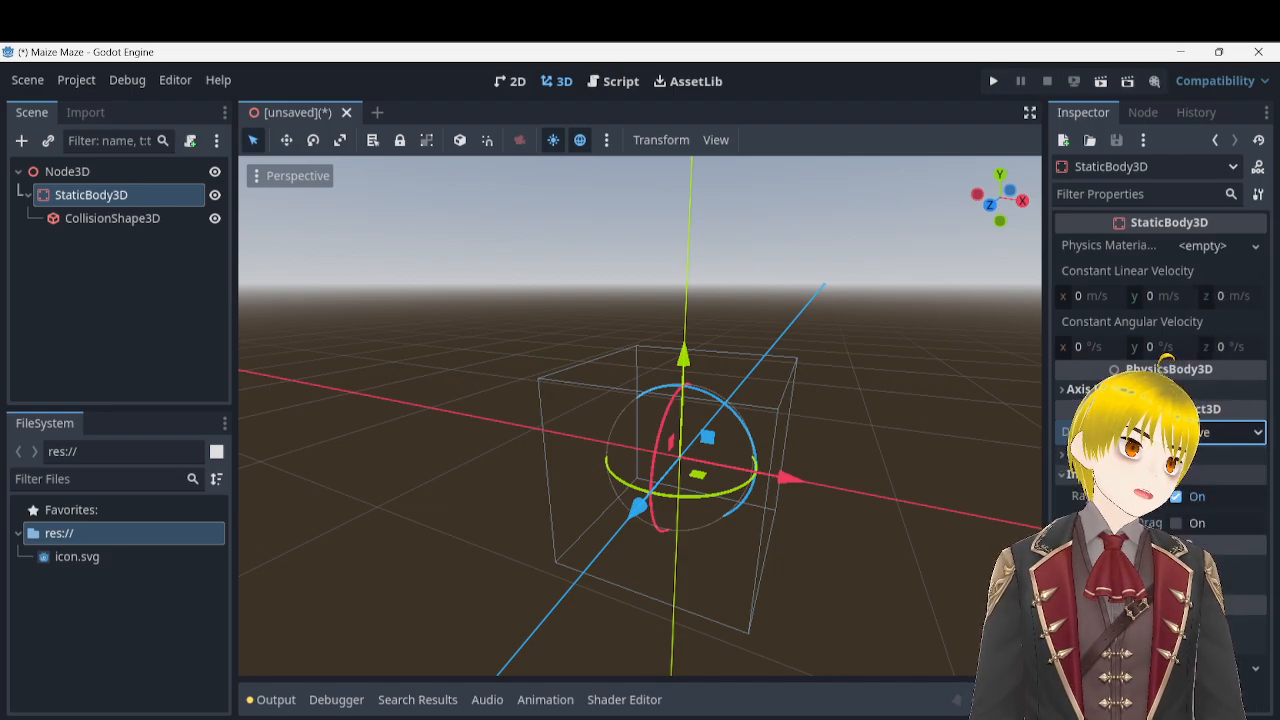
click(1136, 475)
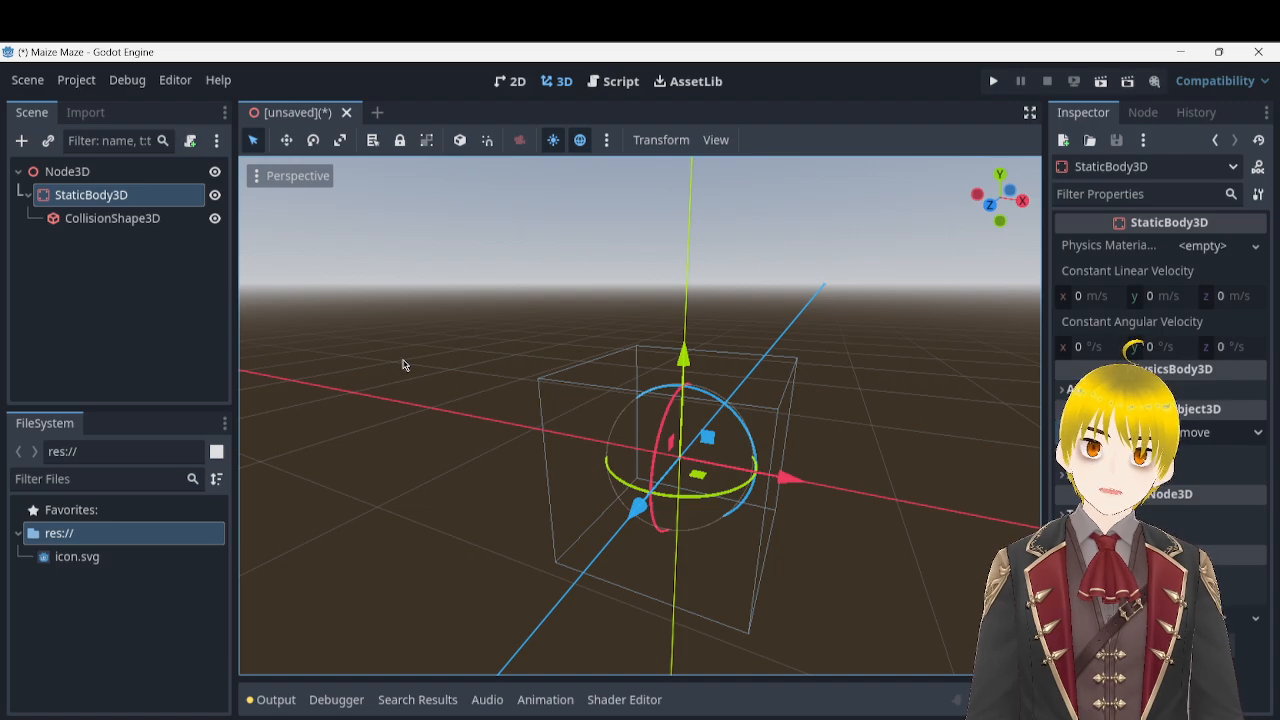
- View the box from another side and inspect the CollisionShape3D's box shape size, margin and resource settings
right_drag(752, 435, 445, 462)
key(d)
key(a)
key(s)
click(106, 218)
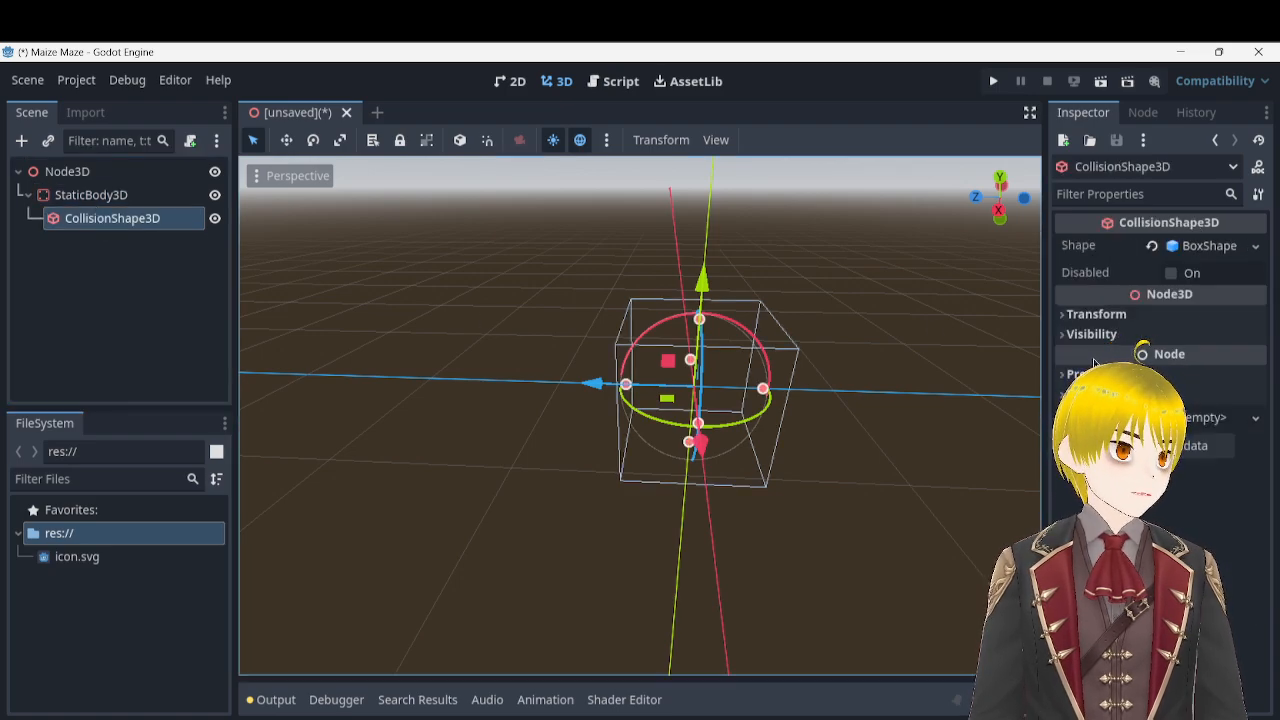
click(1229, 248)
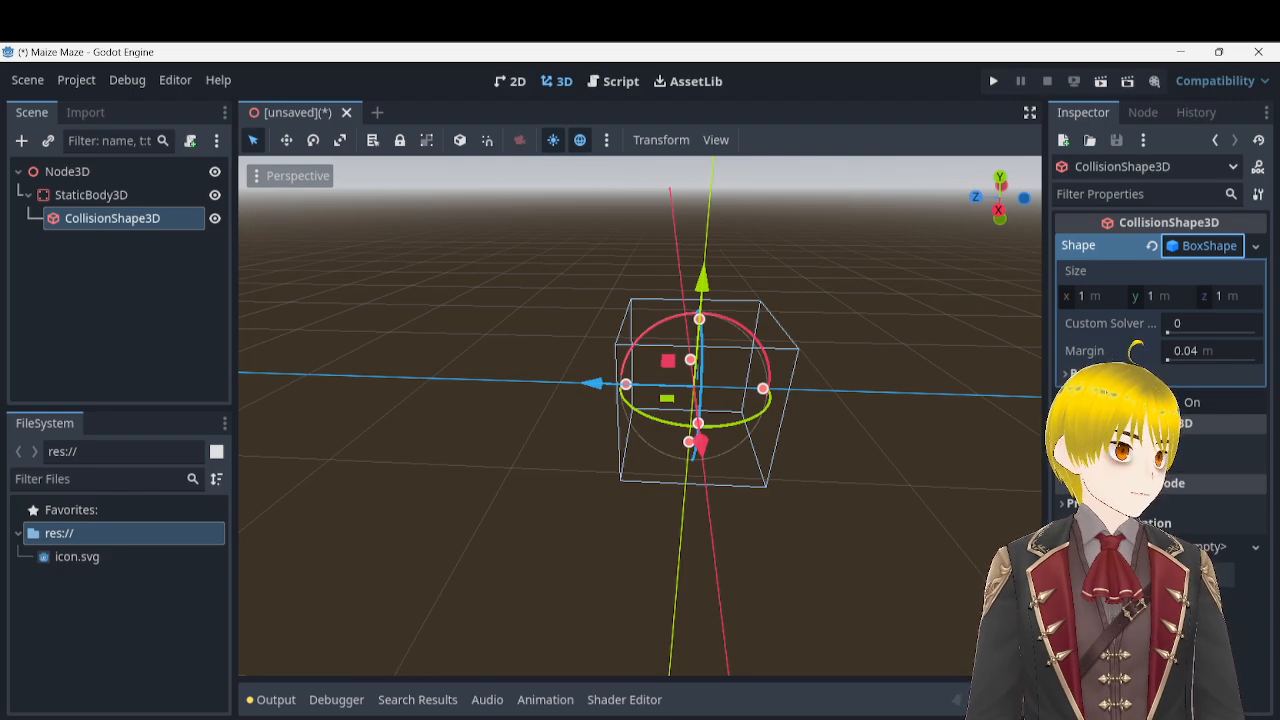
click(1100, 373)
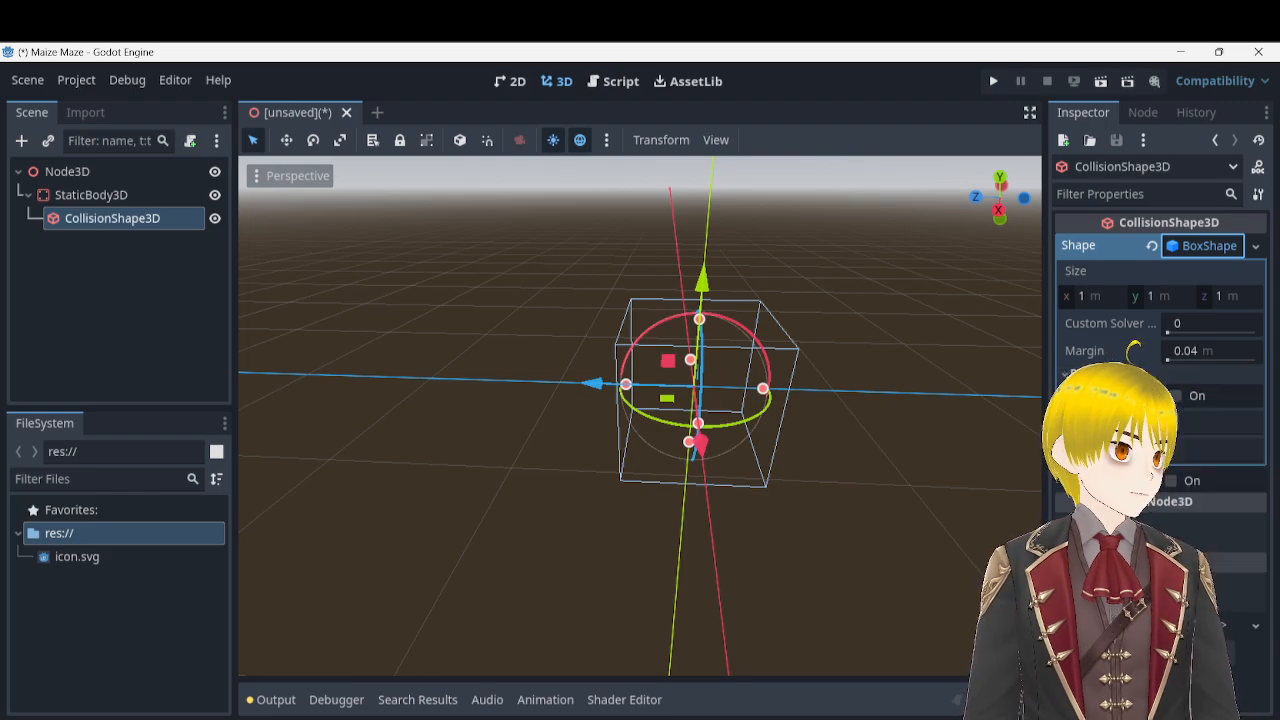
- Replace the CollisionShape3D's box shape with a new WorldBoundaryShape3D
click(1255, 247)
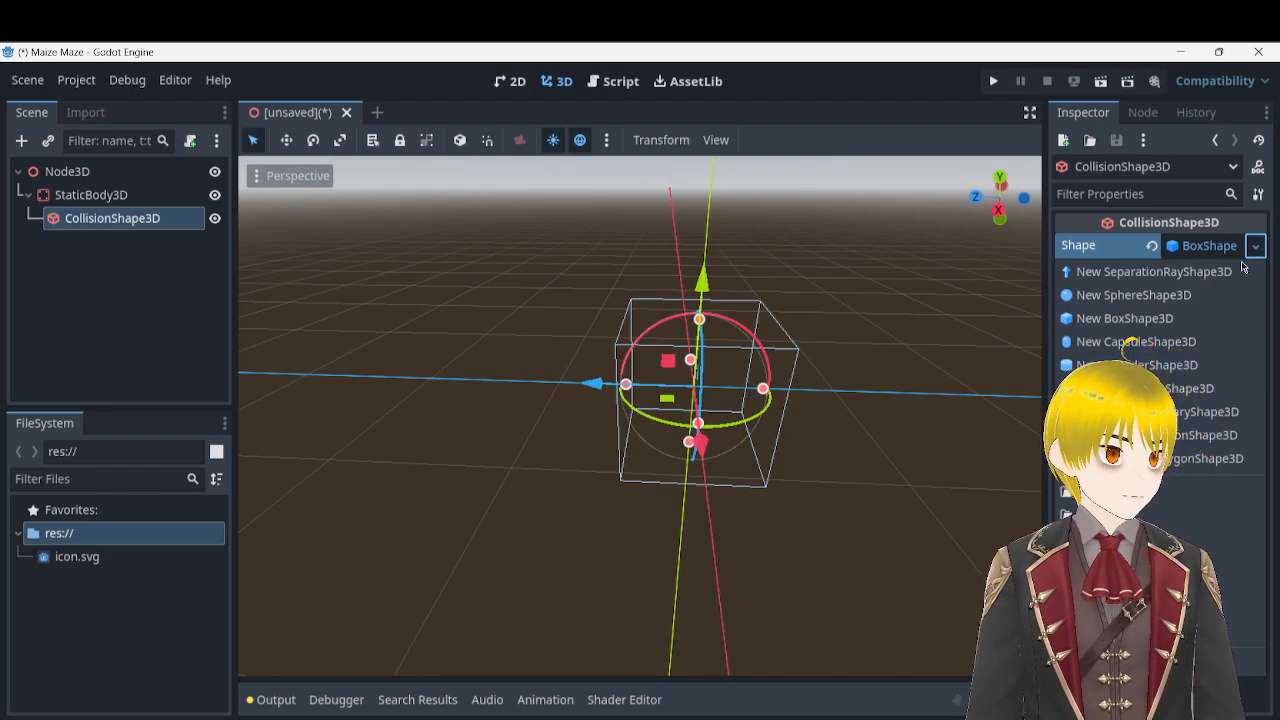
click(1255, 411)
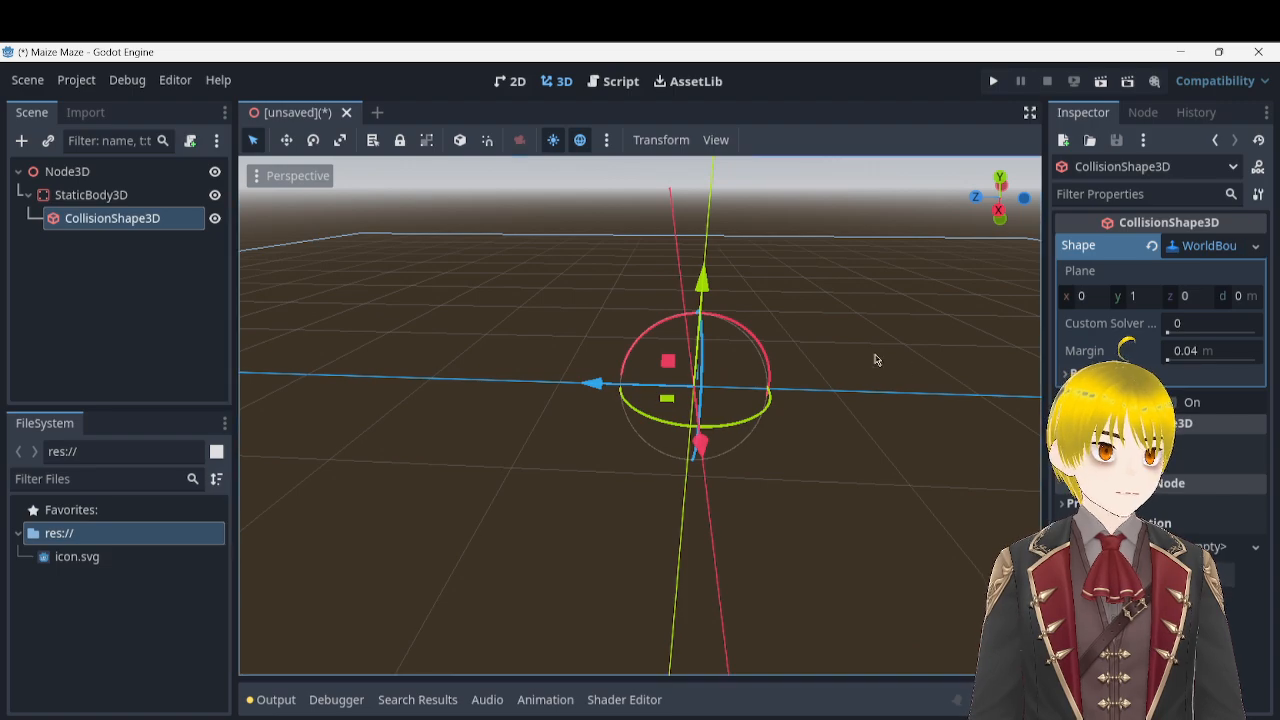
right_drag(681, 262, 724, 262)
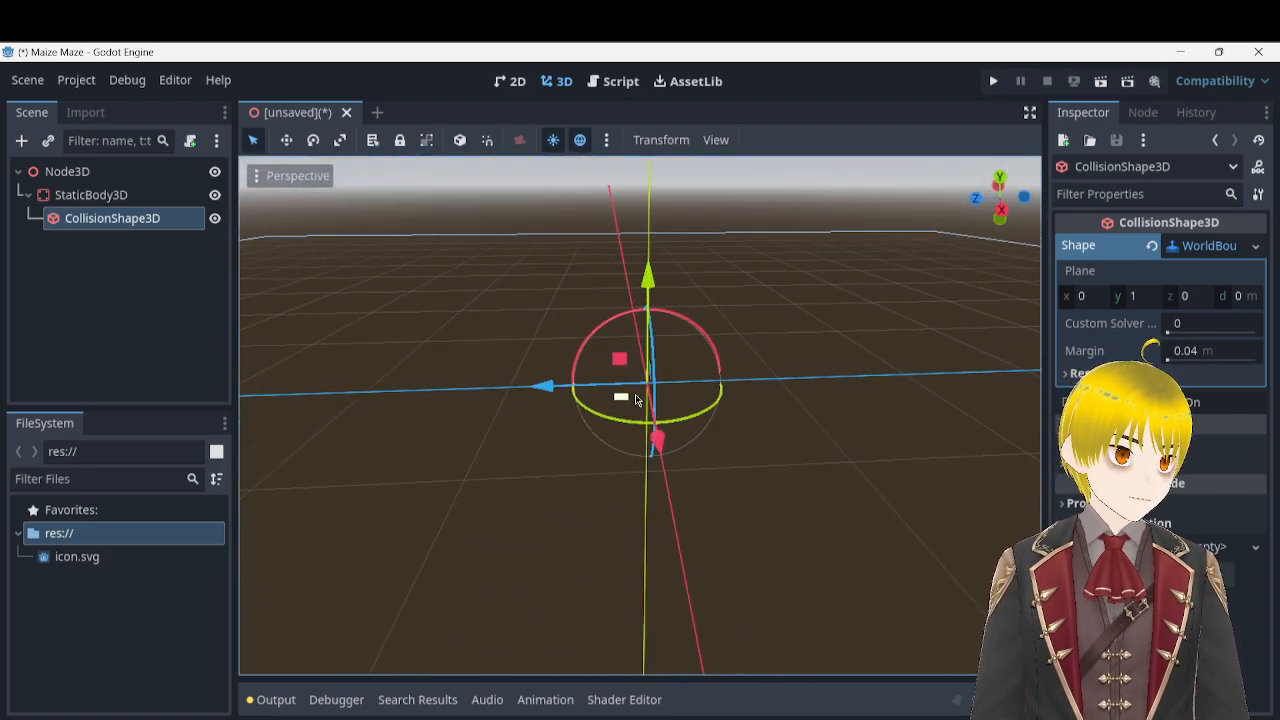
- Review the available shape types for the CollisionShape3D and check its Transform and Visibility properties
click(1208, 254)
click(1208, 254)
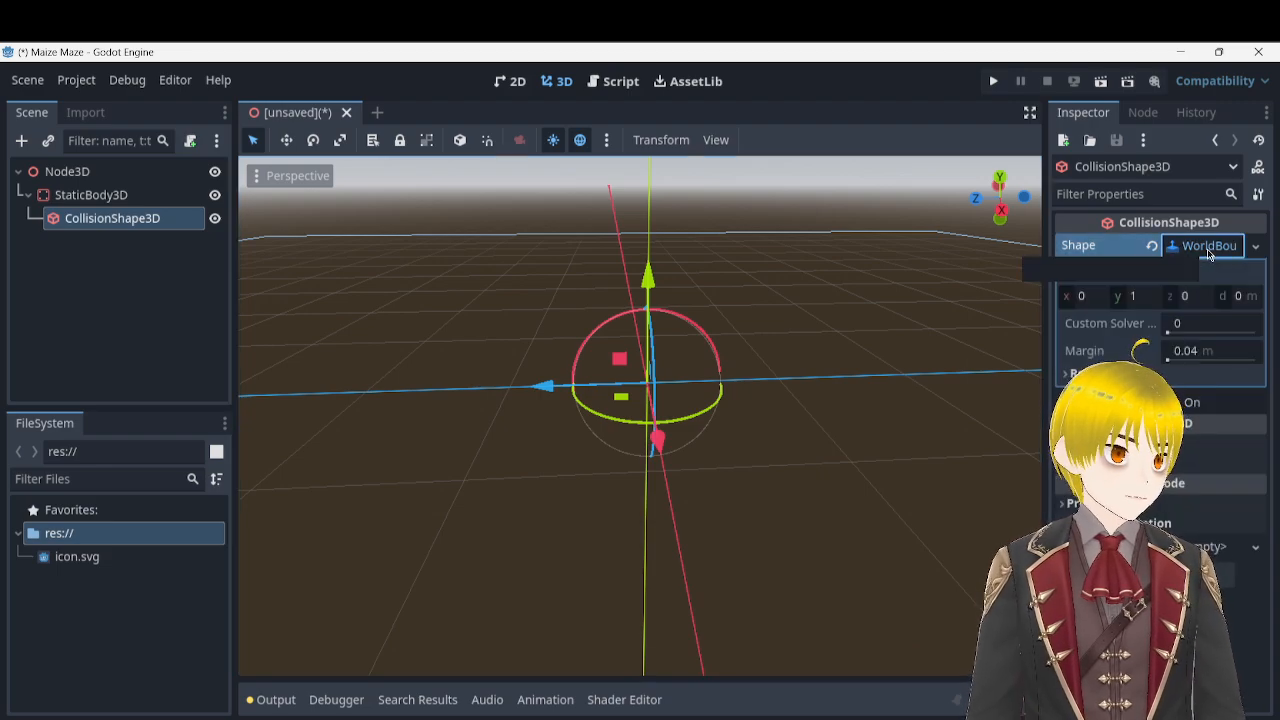
click(1208, 254)
click(1255, 249)
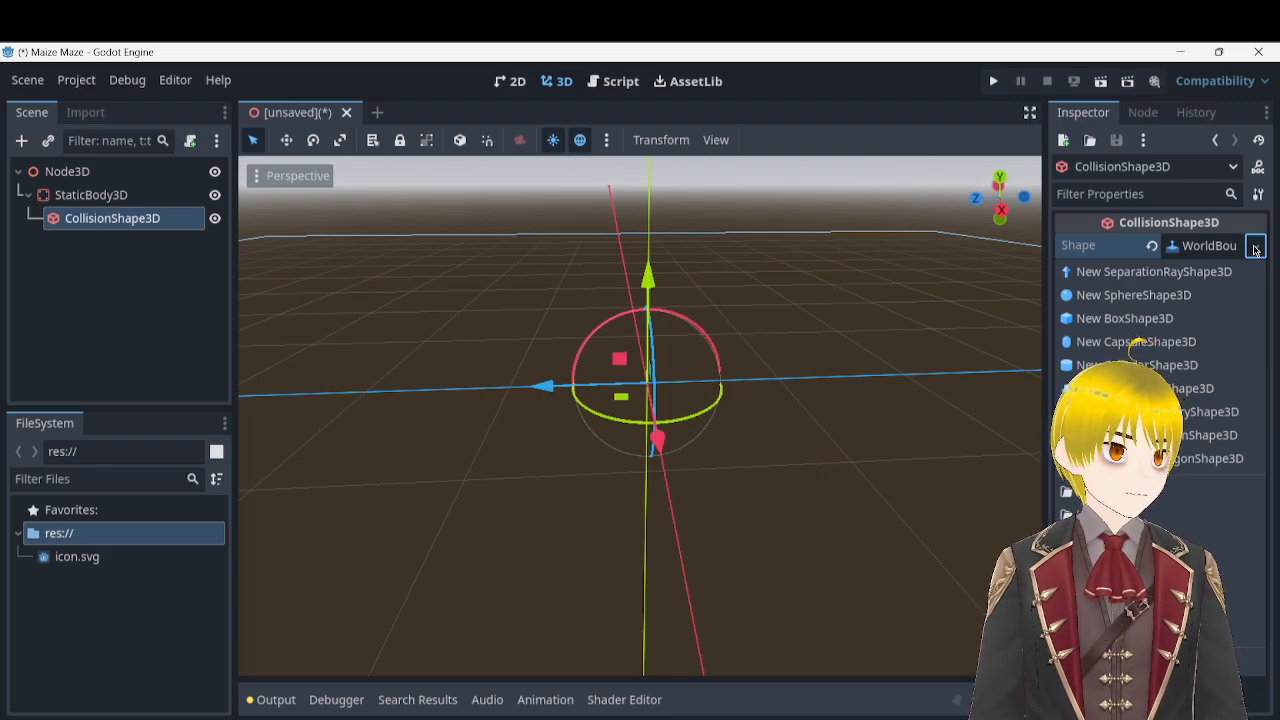
click(1255, 249)
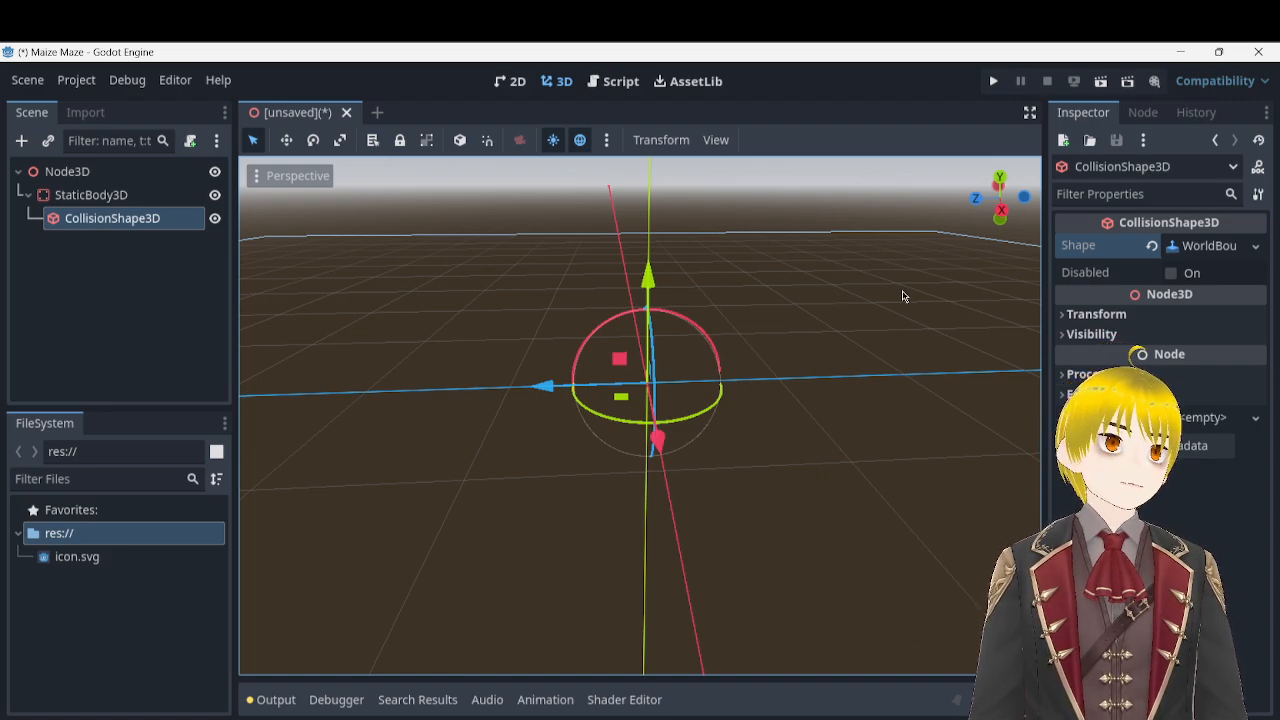
click(1098, 315)
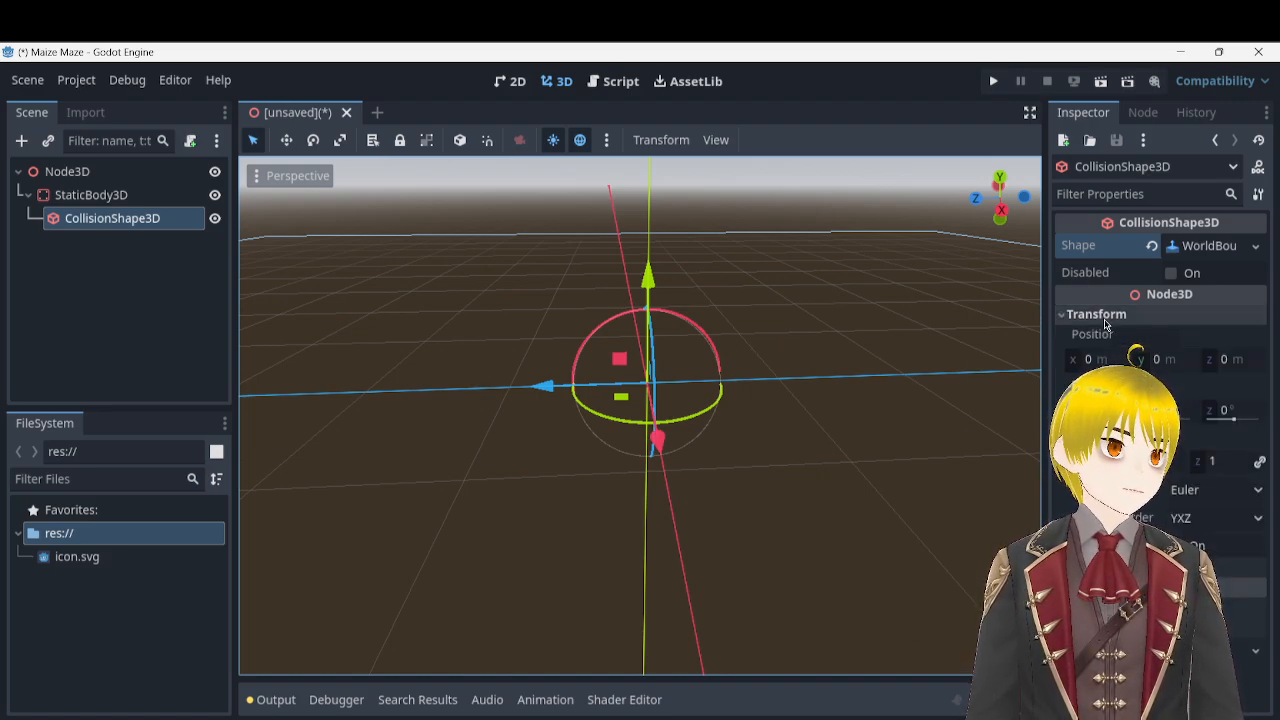
click(1100, 314)
click(1110, 334)
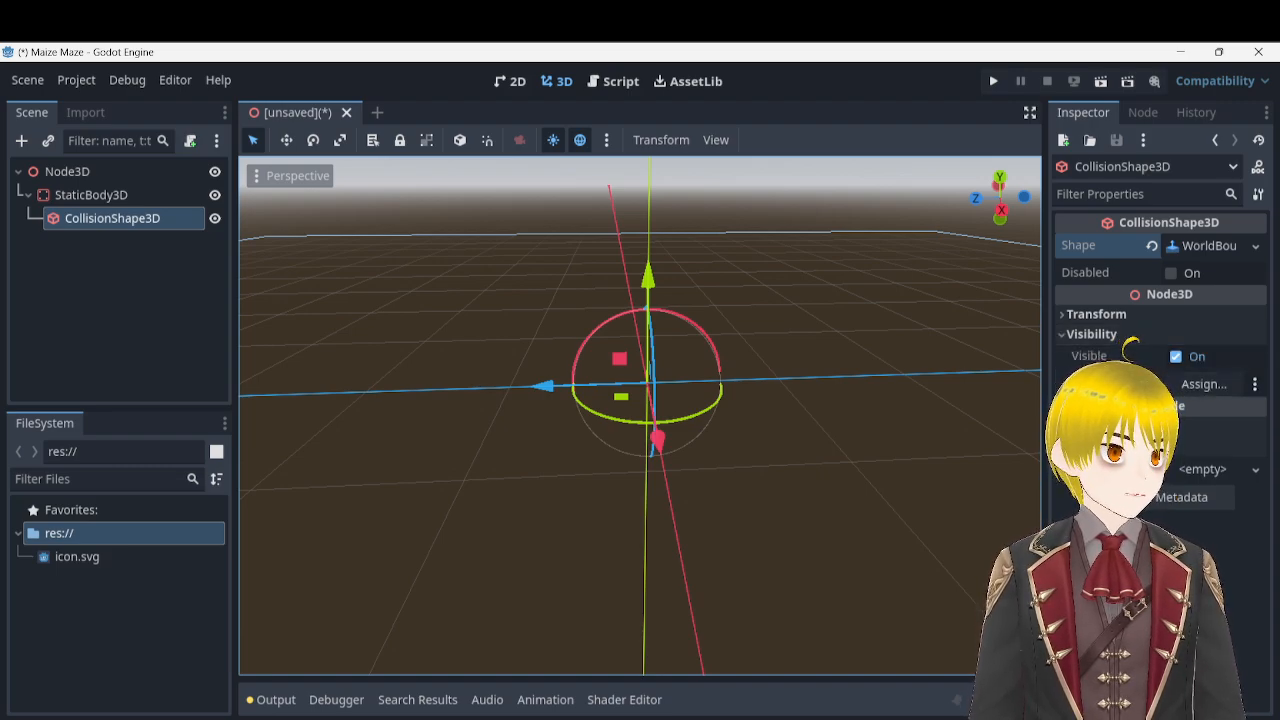
- Review the CollisionShape3D's Process and Editor Description properties
click(1110, 334)
click(1110, 374)
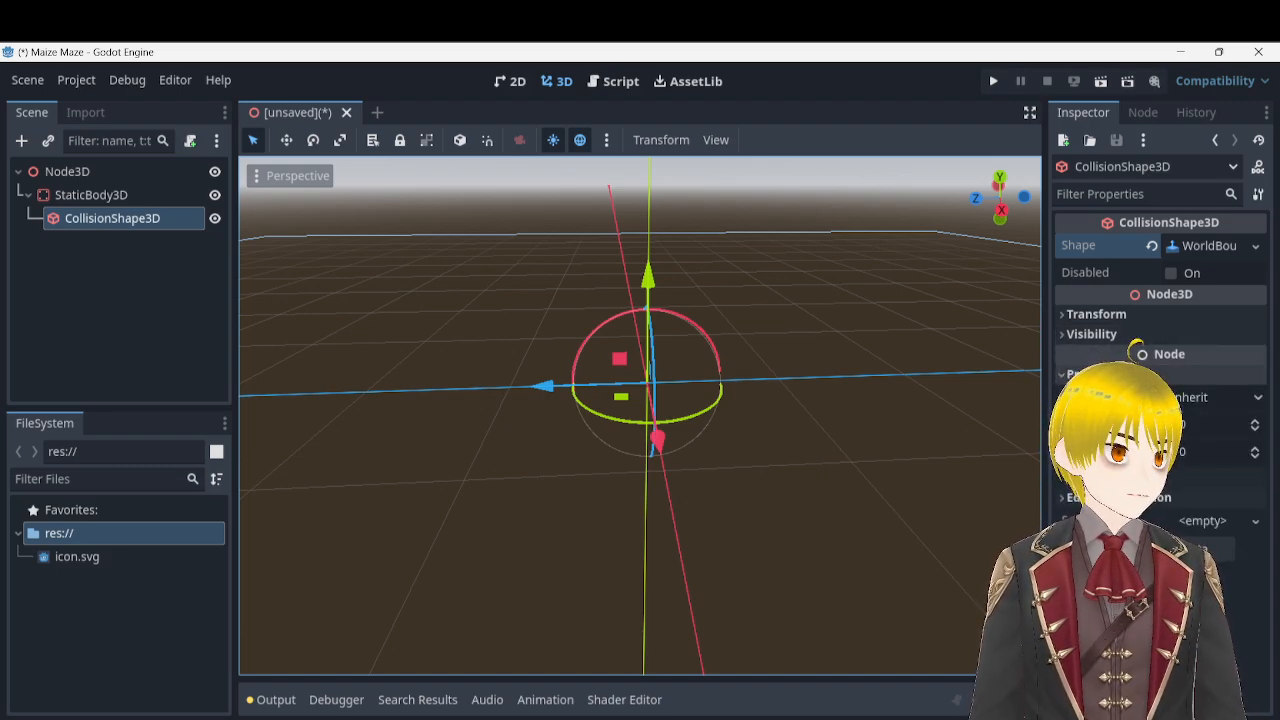
click(1110, 374)
click(1110, 395)
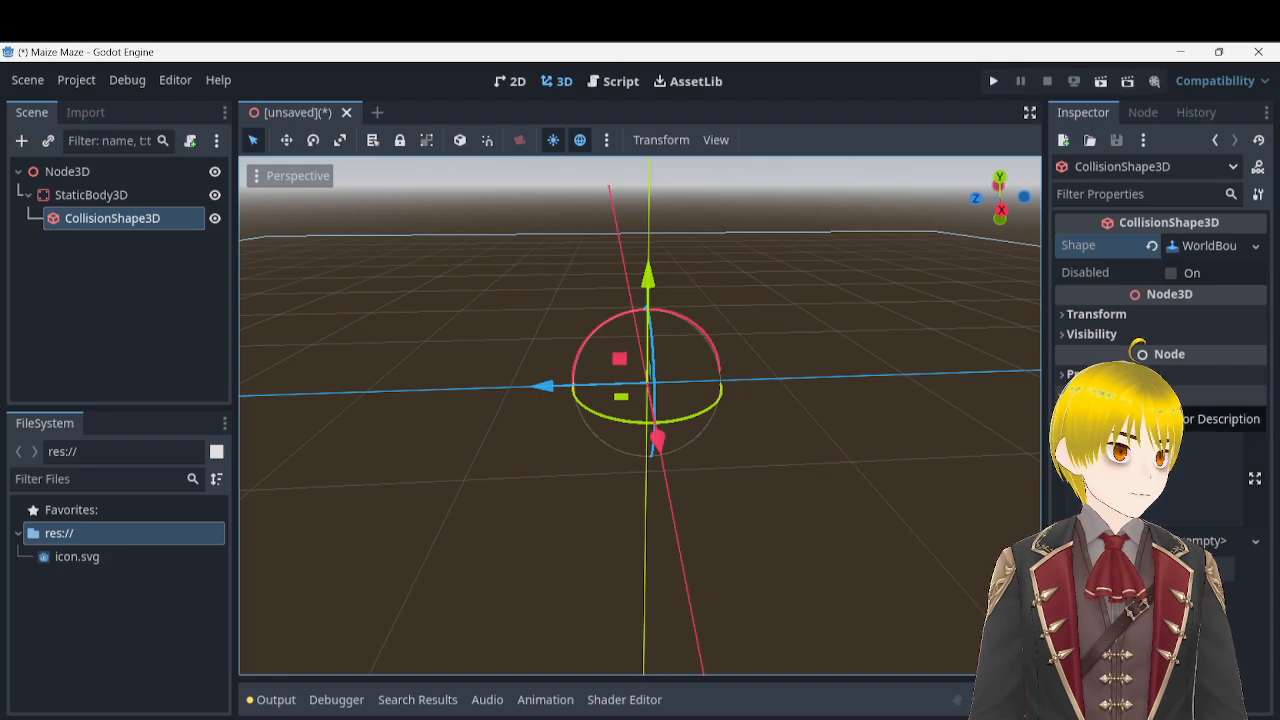
click(1110, 395)
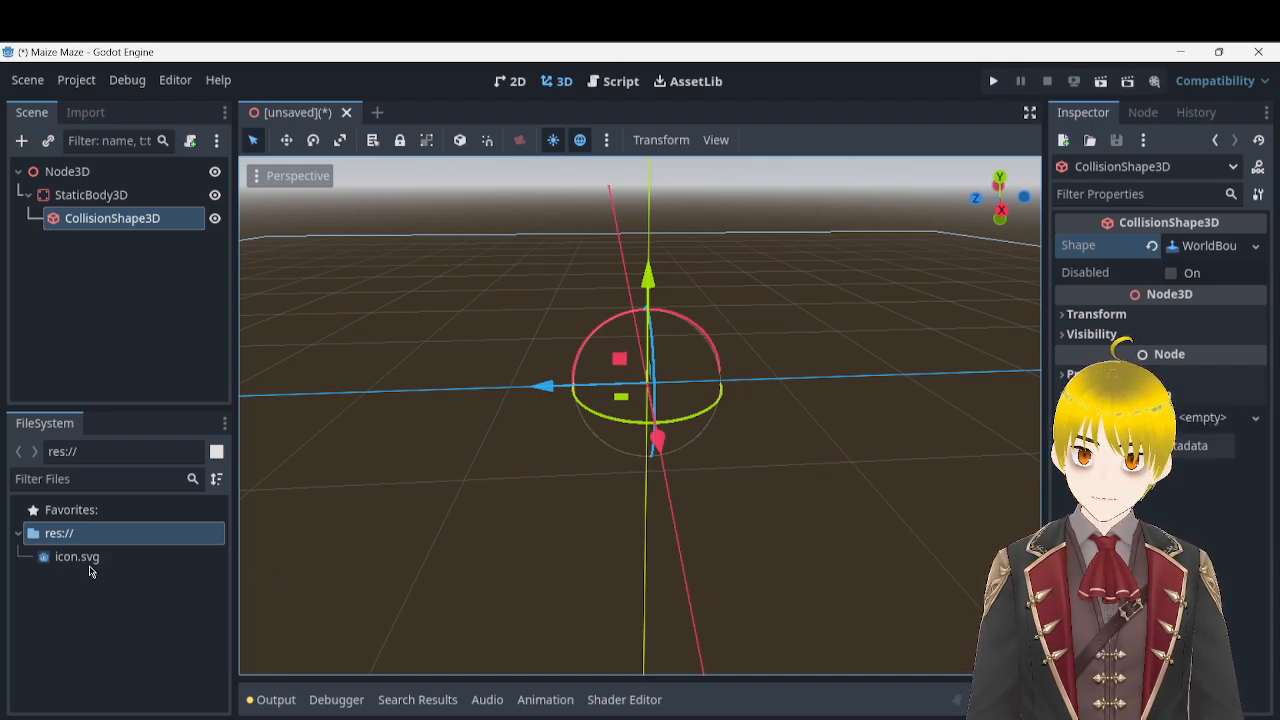
- Try to add icon.svg to the 3D scene and to the StaticBody3D node
drag(97, 562, 445, 351)
middle_drag(515, 444, 790, 440)
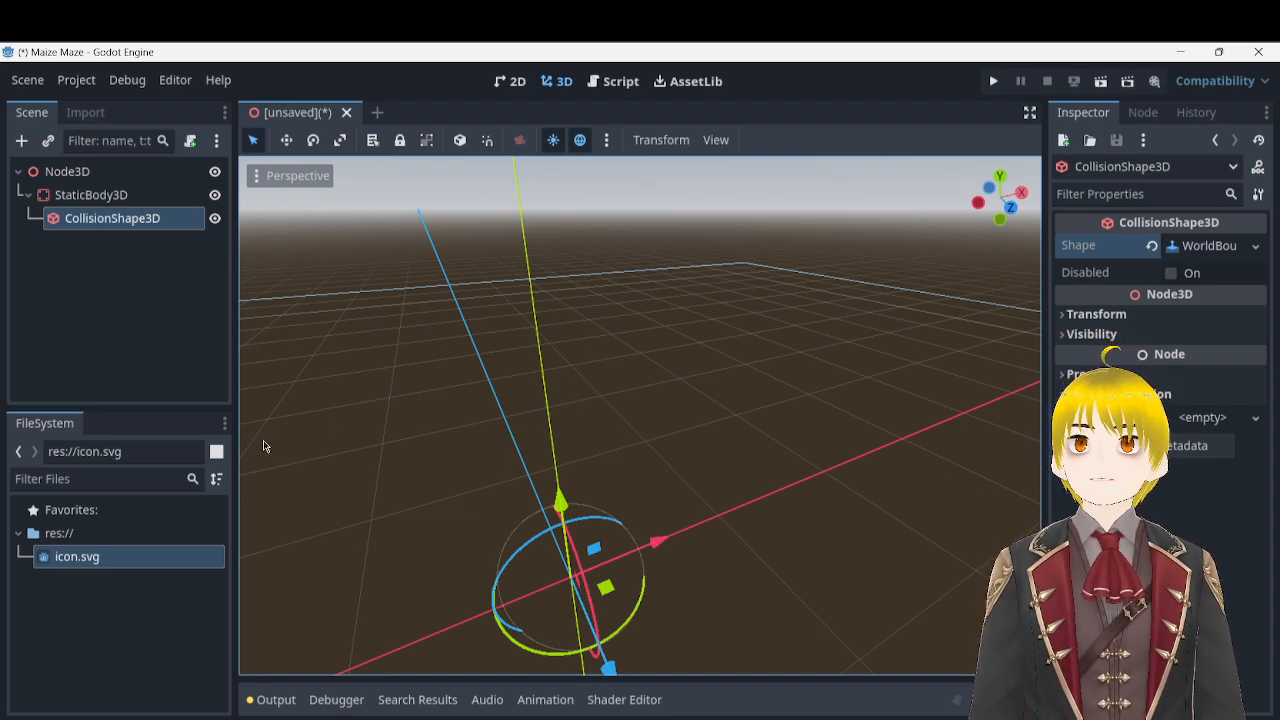
click(97, 573)
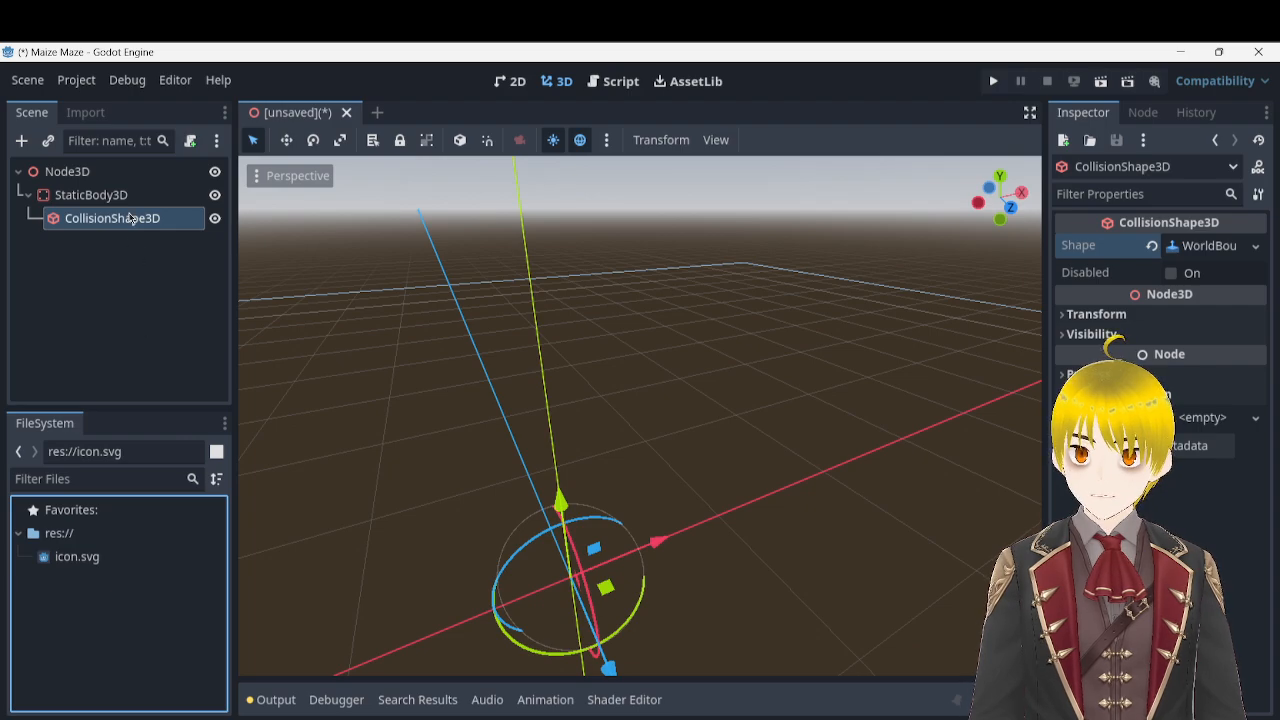
click(73, 560)
drag(73, 562, 84, 200)
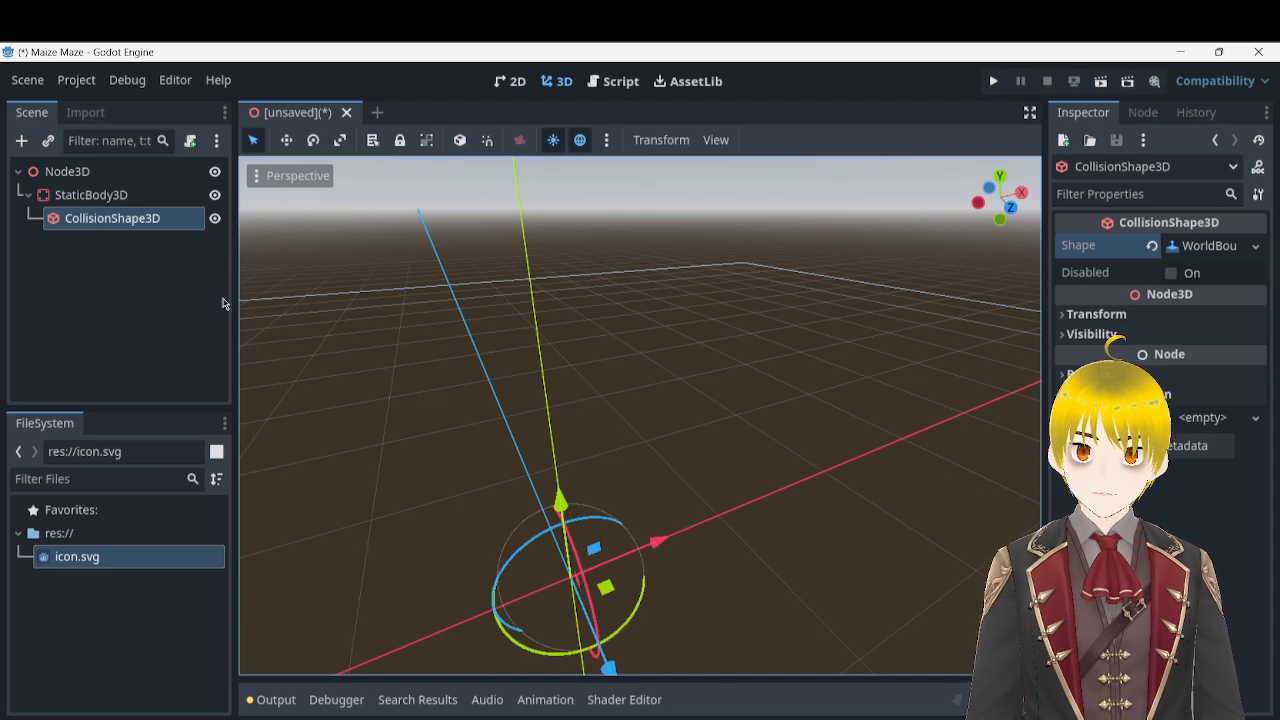
right_drag(700, 400, 638, 478)
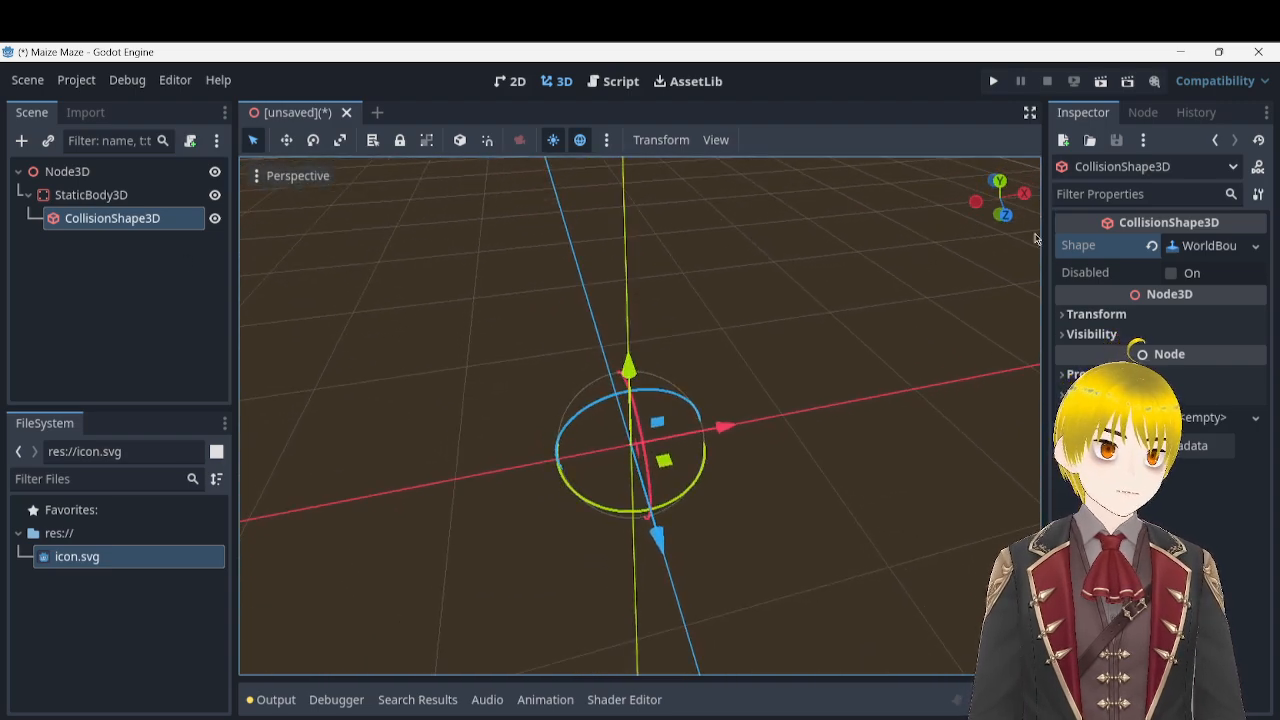
click(1191, 177)
click(1191, 177)
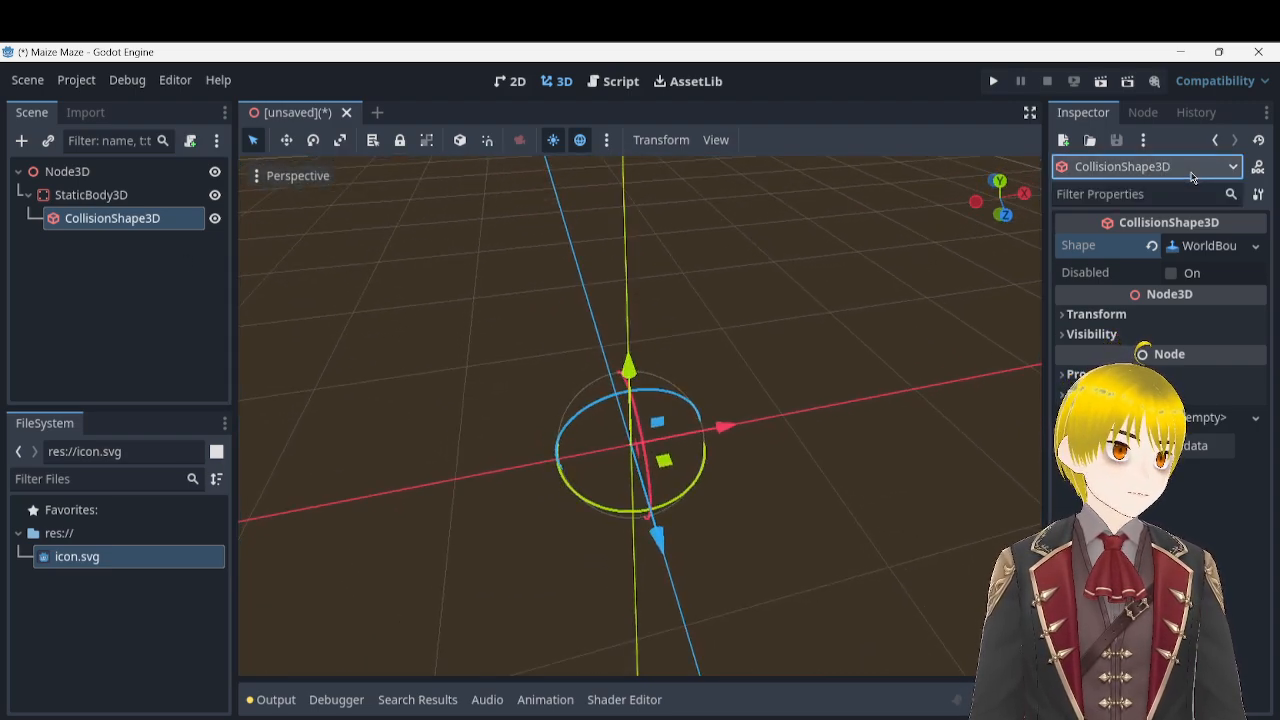
- Add a MeshInstance3D node as a child of the CollisionShape3D
click(92, 197)
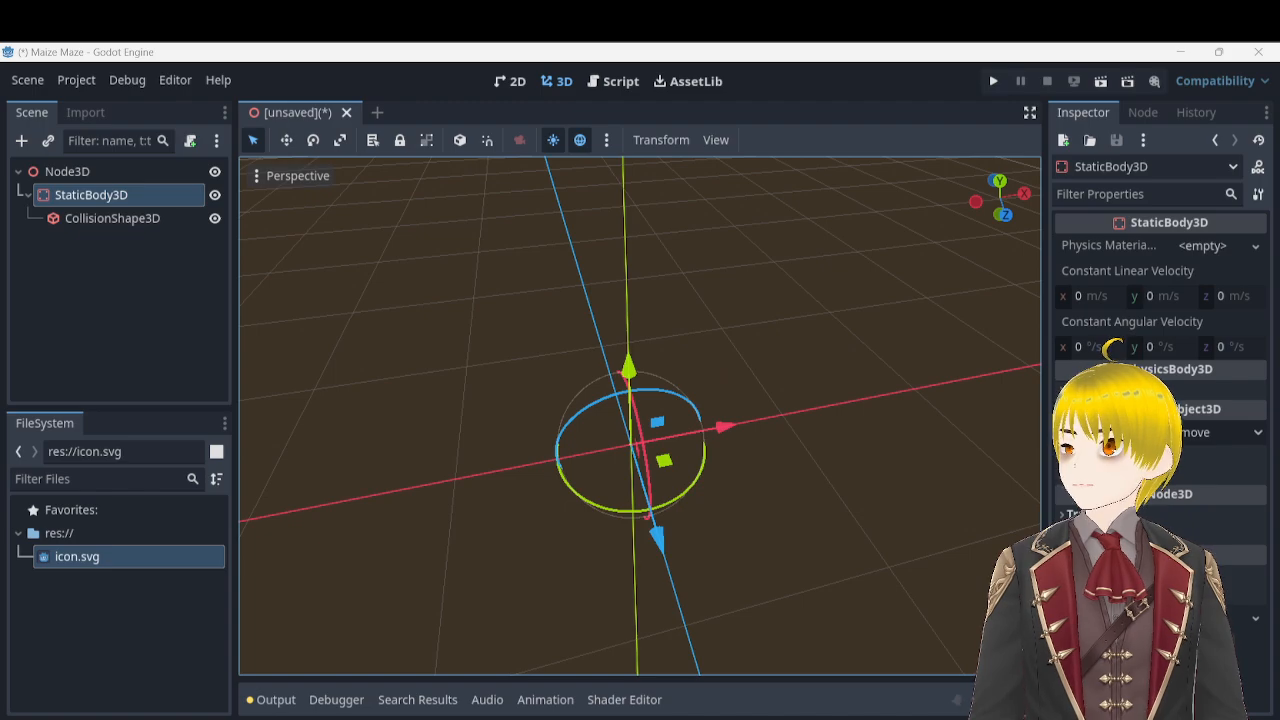
click(93, 227)
right_click(122, 218)
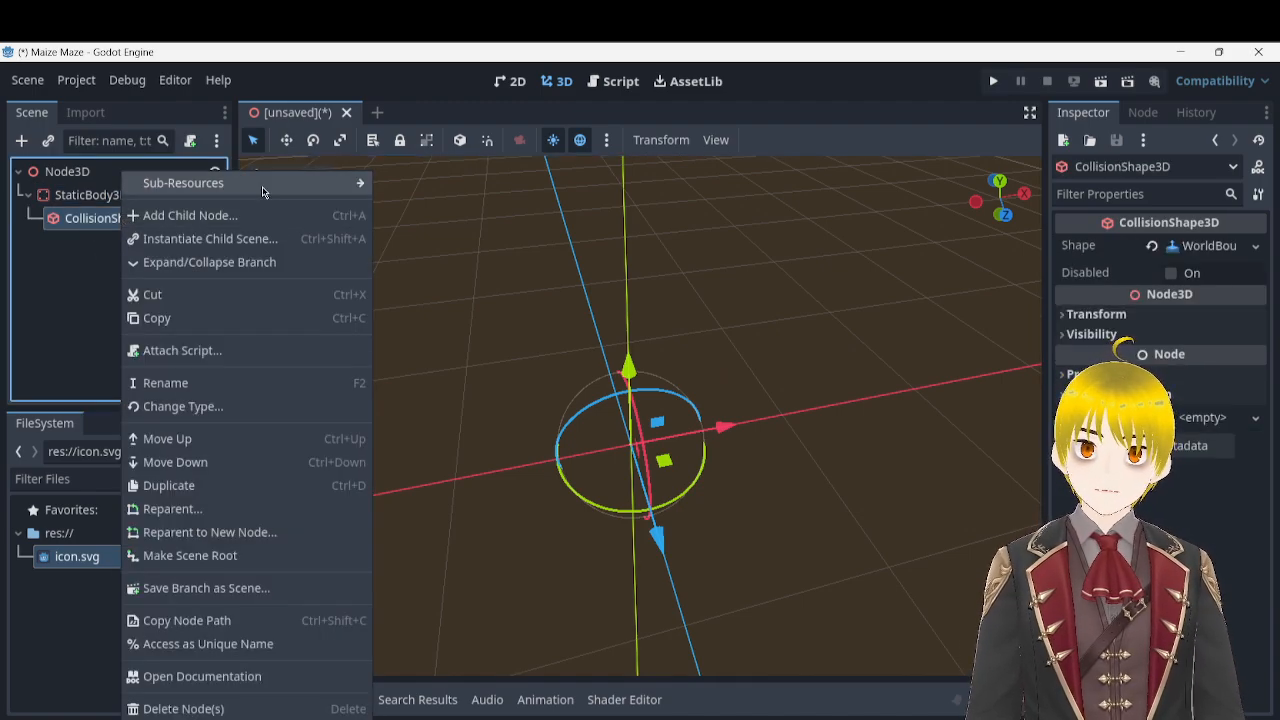
click(222, 216)
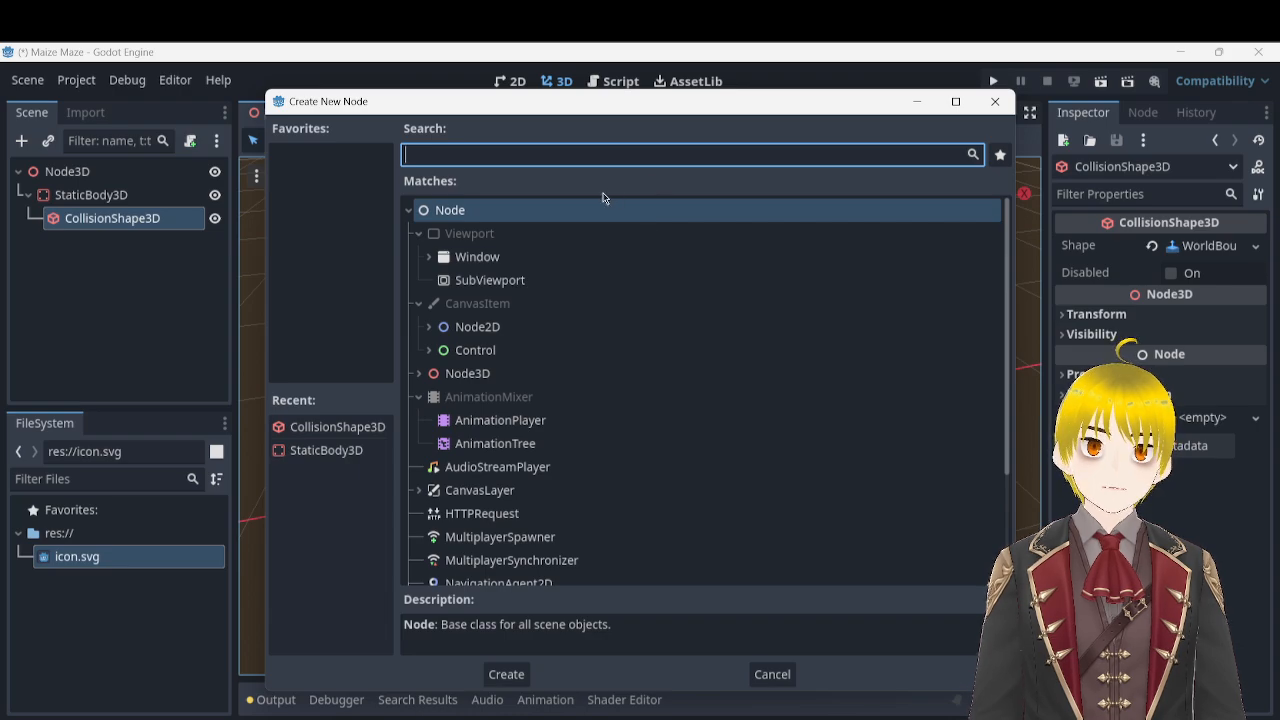
text(mesh)
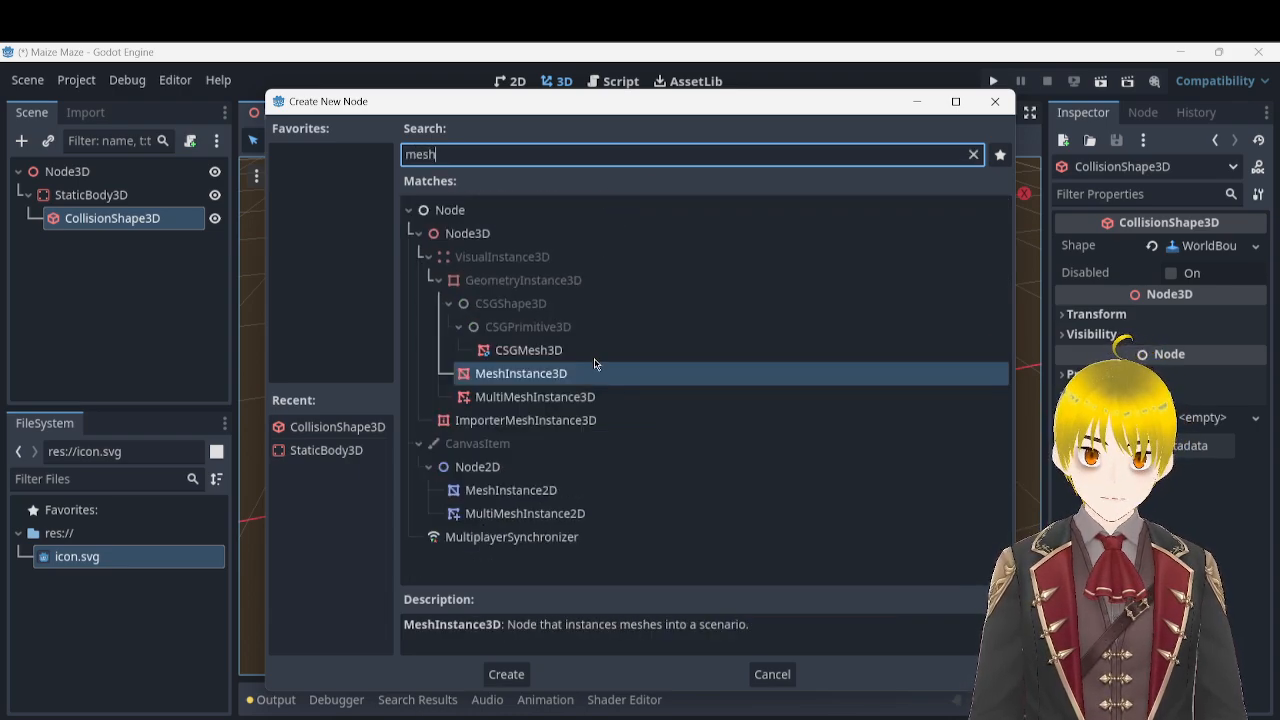
click(507, 674)
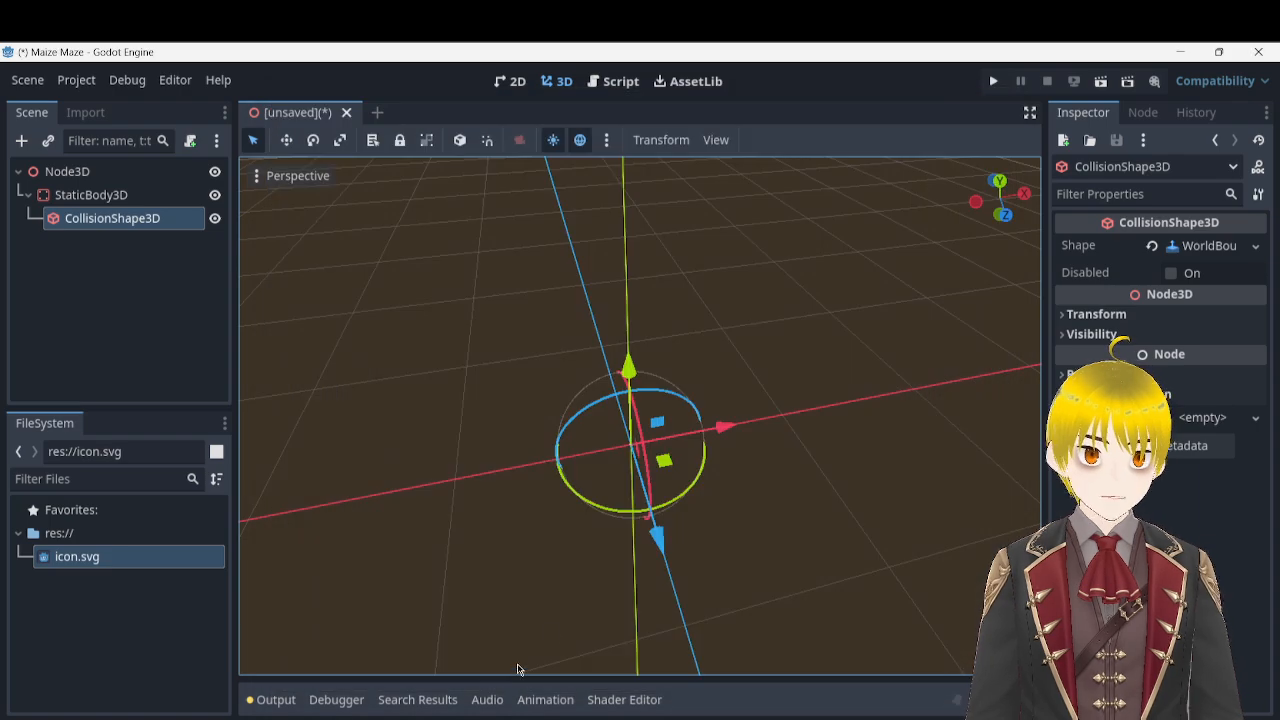
- Assign a new QuadMesh to the MeshInstance3D and replace it with a new PlaneMesh
click(1240, 249)
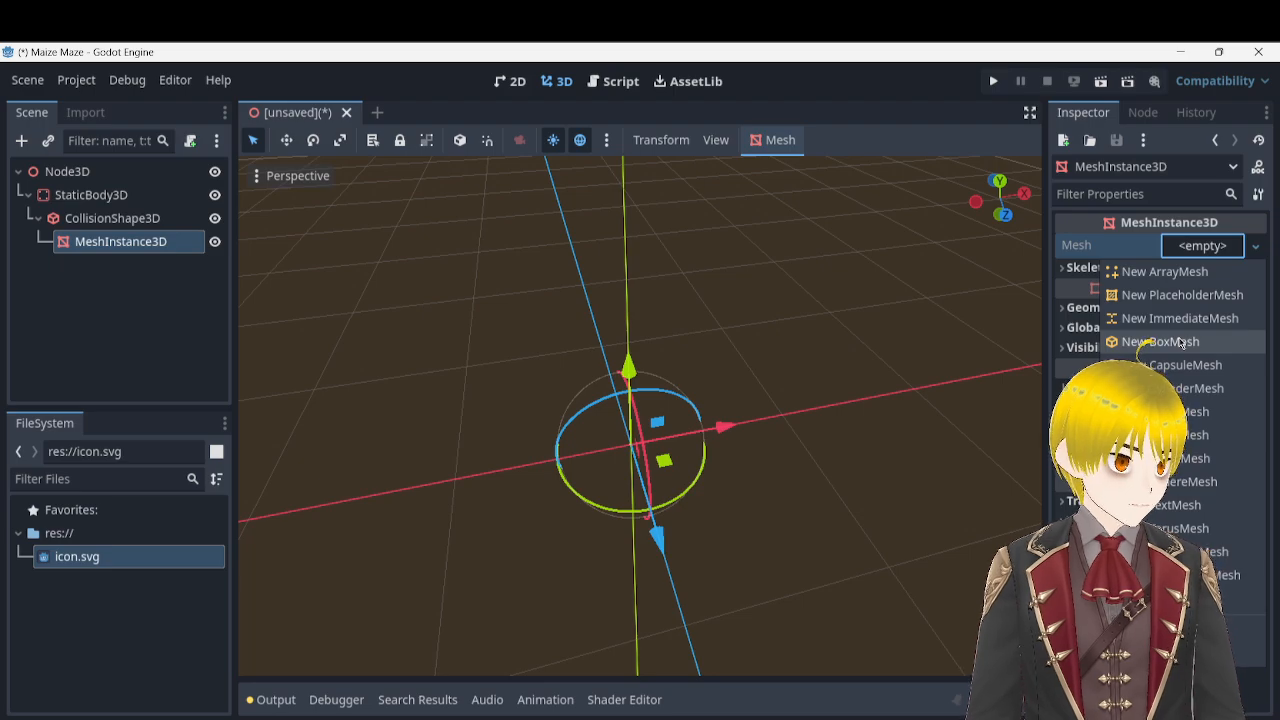
click(1180, 435)
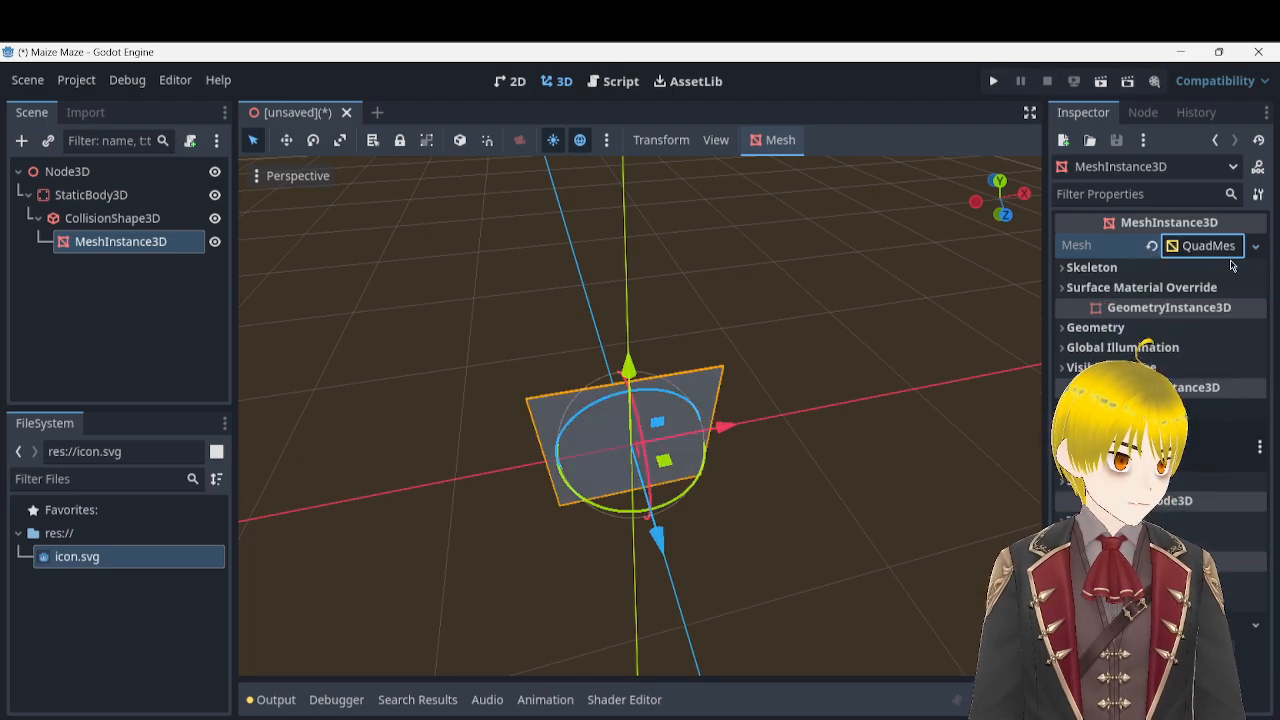
click(1254, 264)
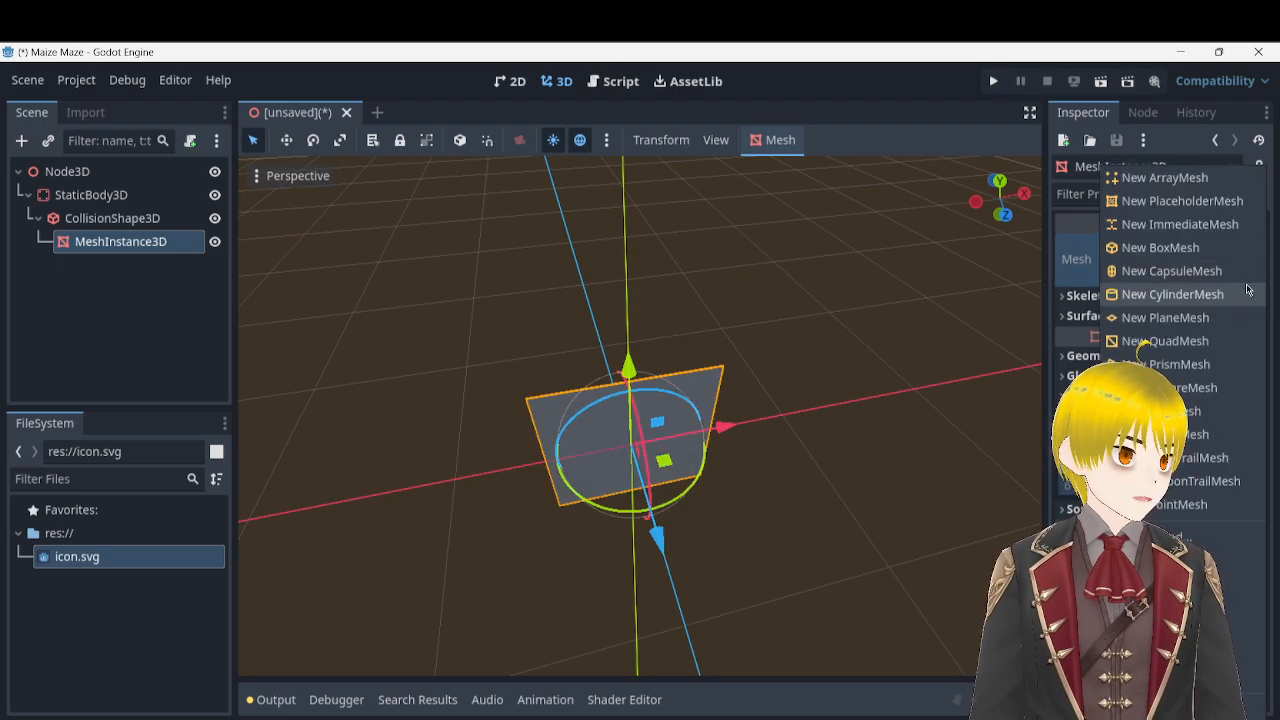
click(1221, 324)
- Fly around the plane mesh to examine it from different sides and distances
right_drag(851, 401, 747, 365)
key(d)
key(d)
key(w)
key(q)
key(e)
key(d)
key(s)
key(q)
key(a)
key(q)
key(e)
key(s)
- Start saving the scene and create a folder named levels in res:// for it
key(ctrl+s)
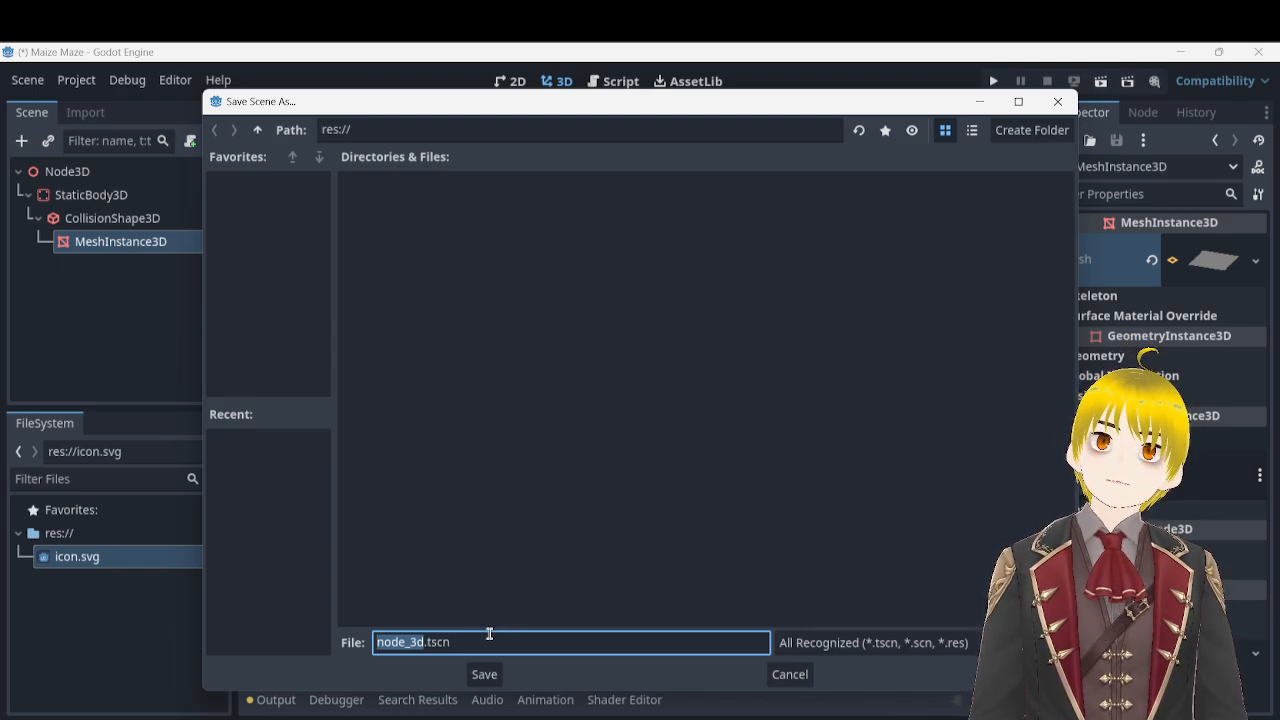
right_click(562, 258)
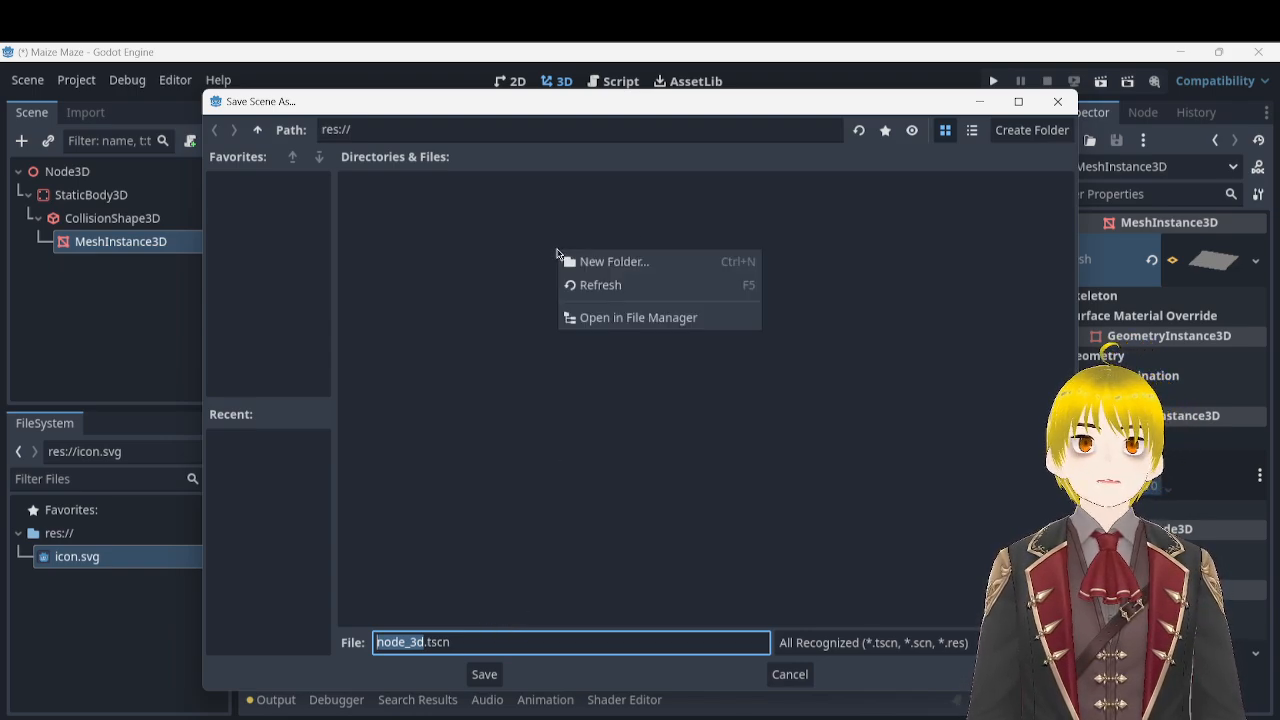
click(622, 264)
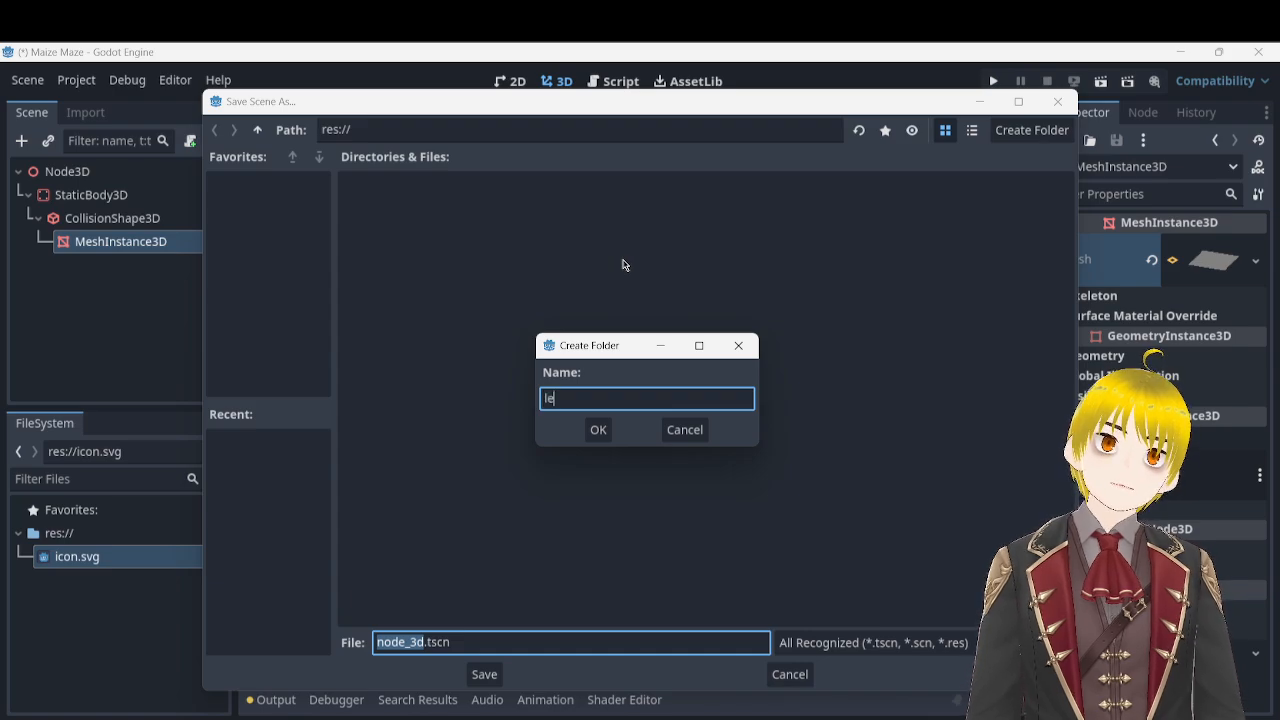
click(600, 430)
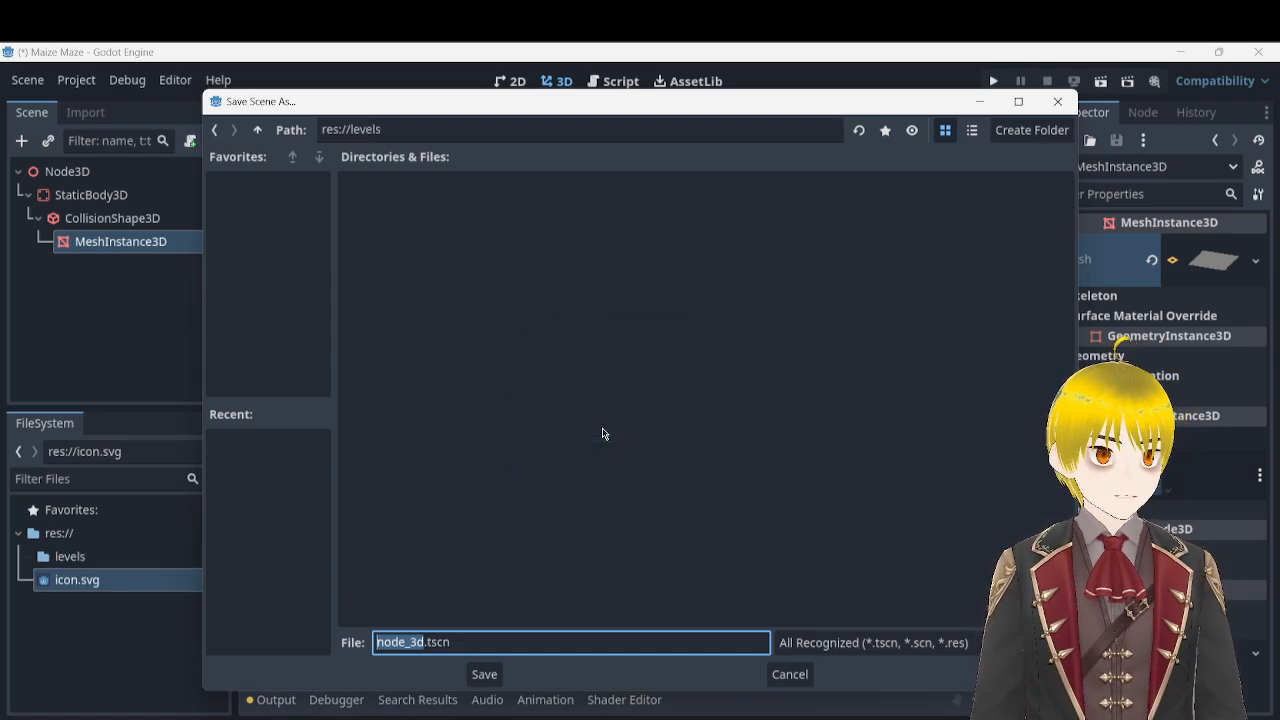
- Save the scene as playablePart.tscn in the levels folder
click(465, 332)
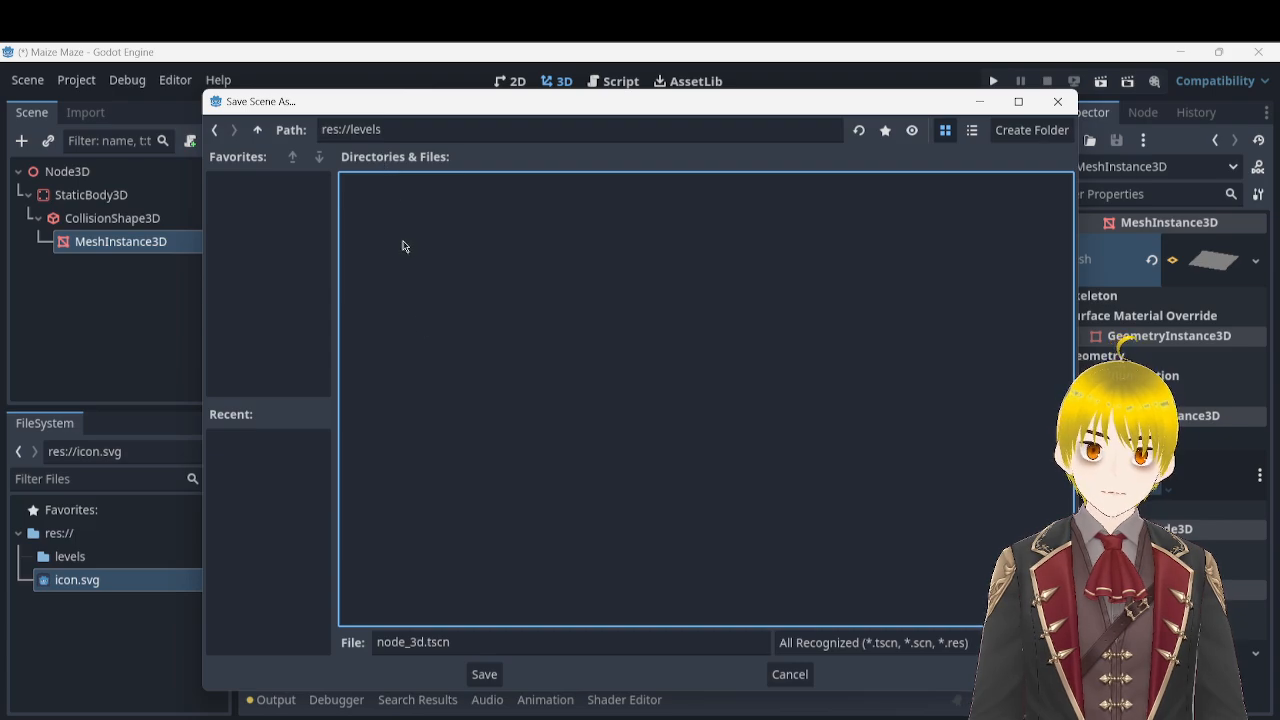
double_click(411, 641)
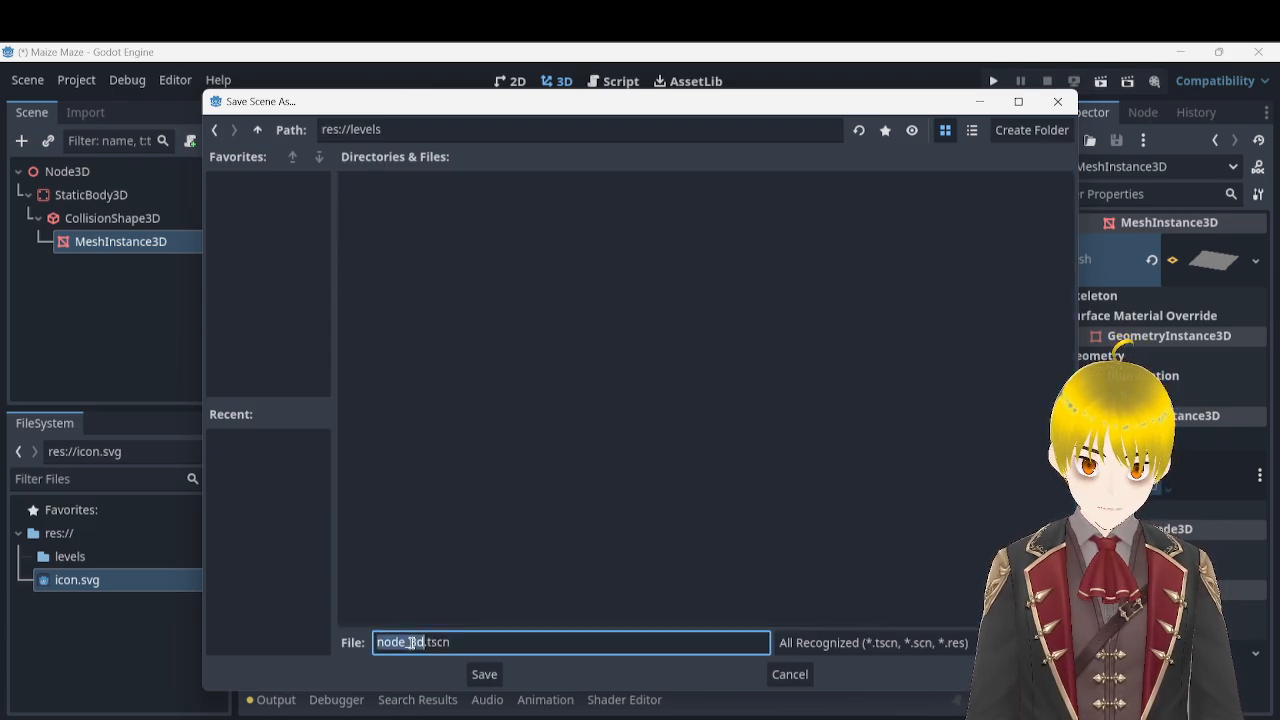
text(play)
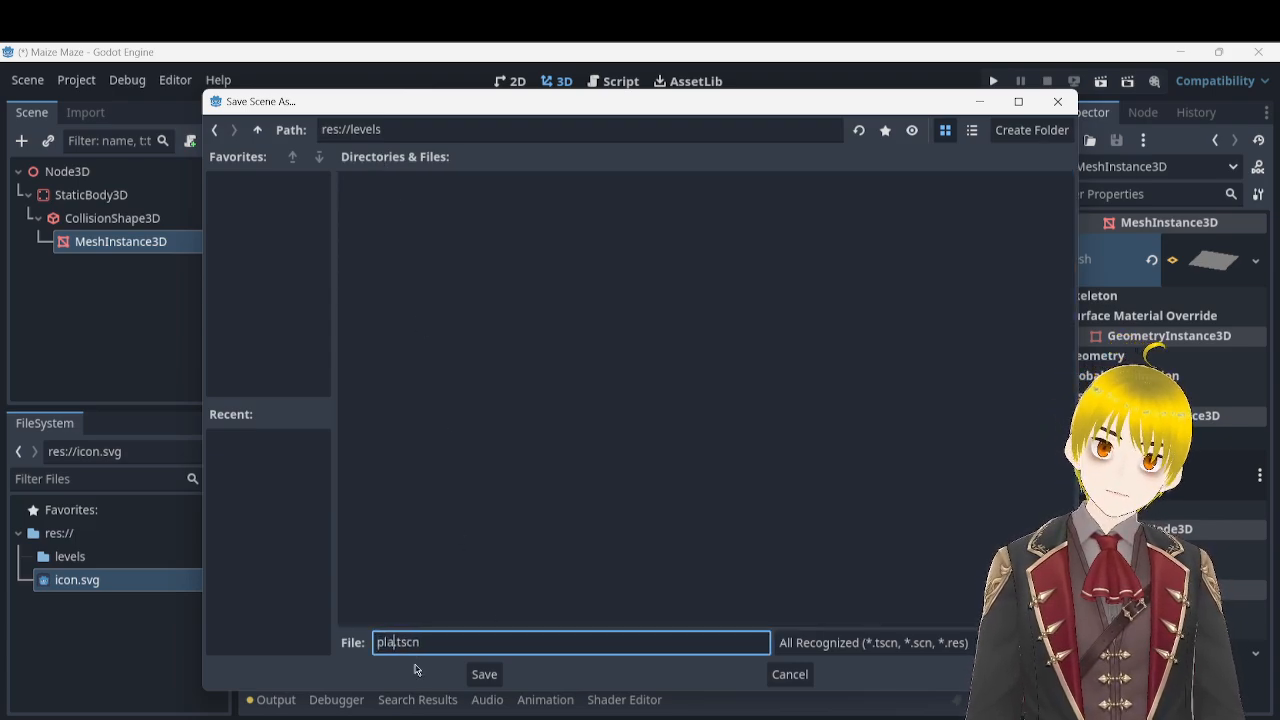
text(able)
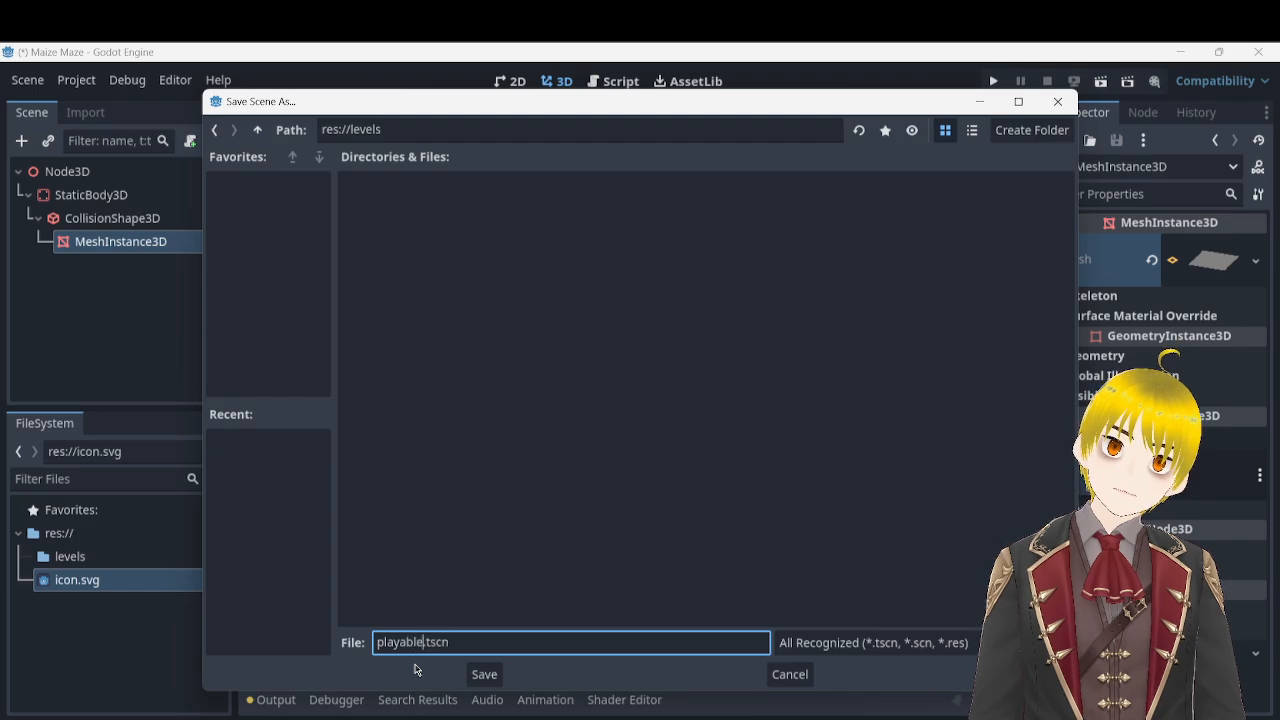
text(Part)
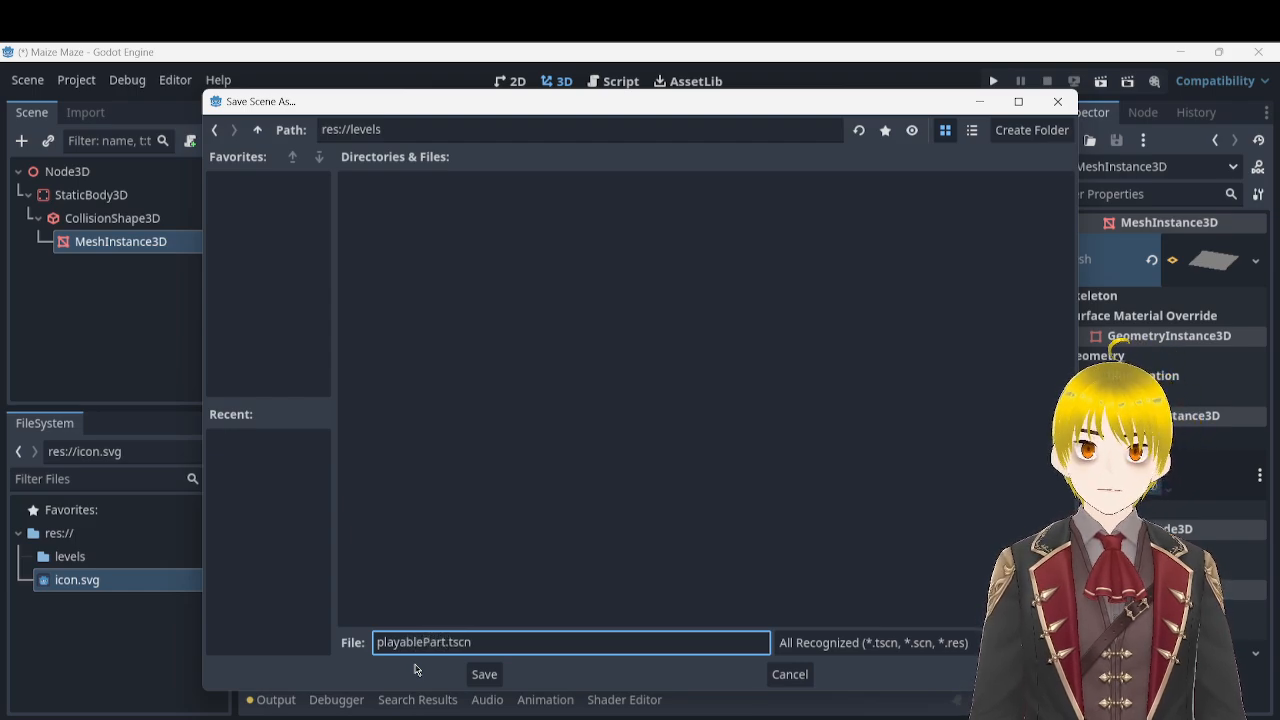
click(483, 674)
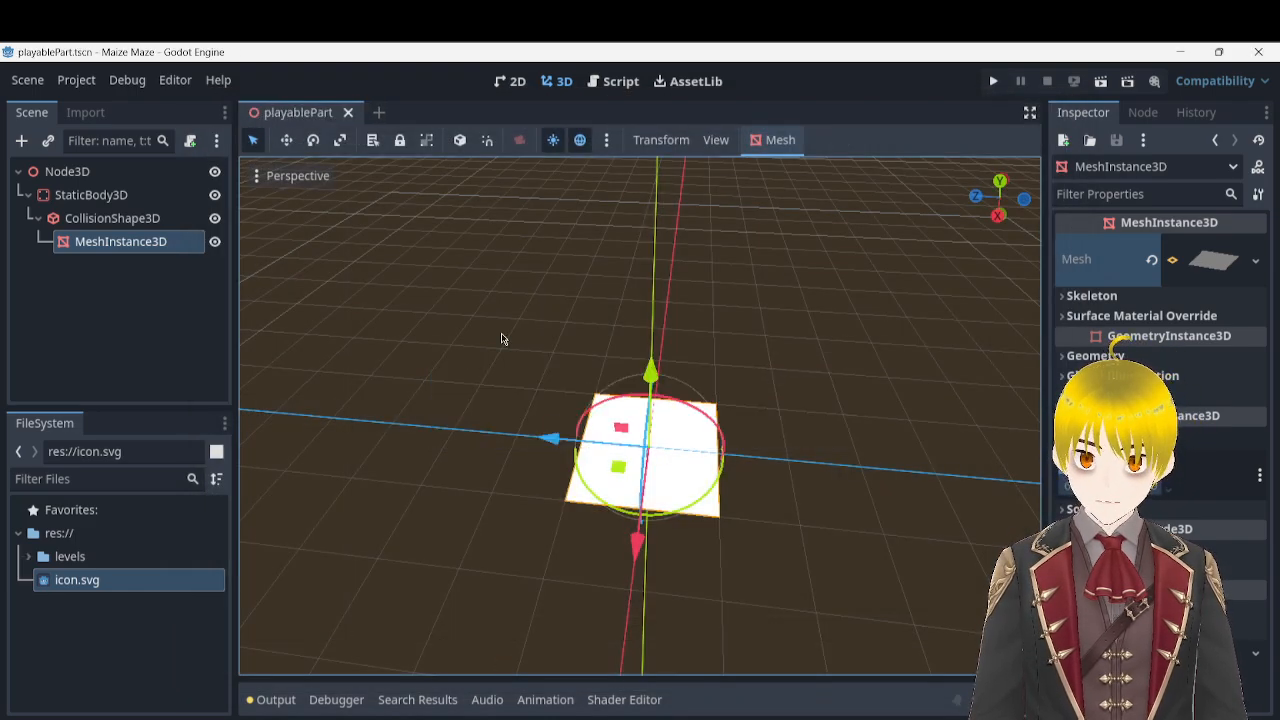
- Start a new scene with a custom root node and clear the mesh filter from the node type search
click(379, 112)
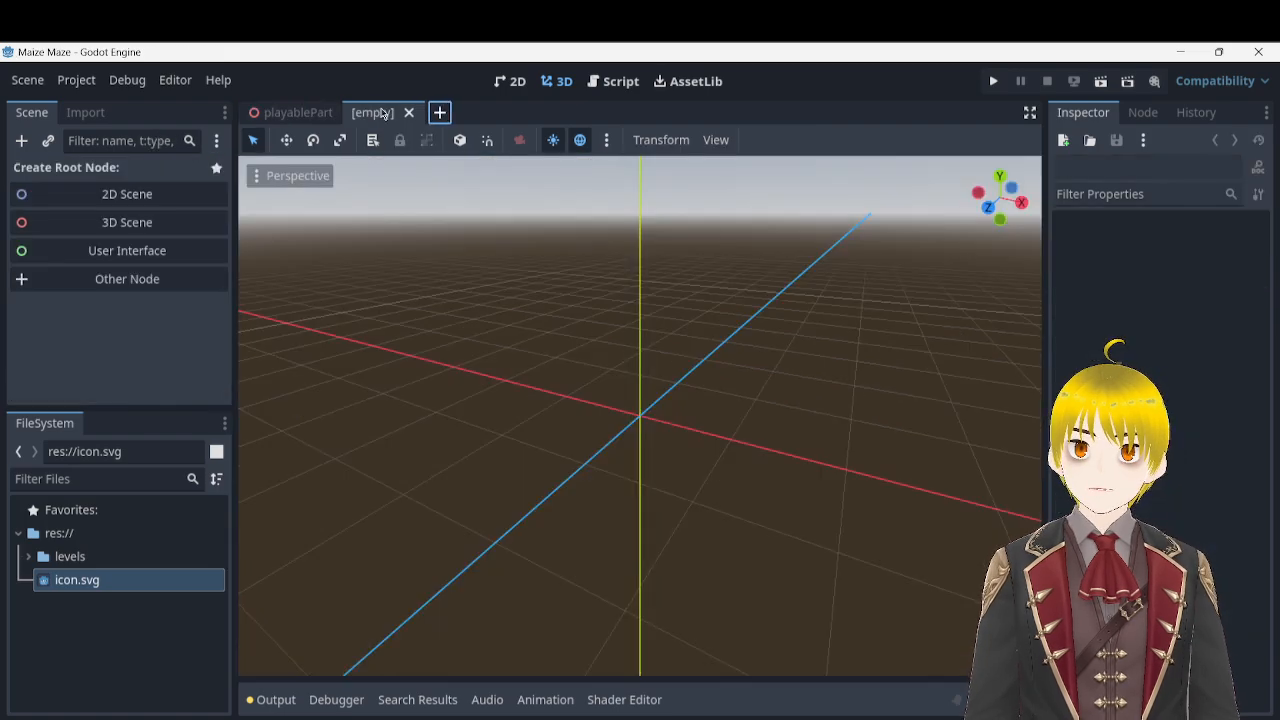
click(110, 281)
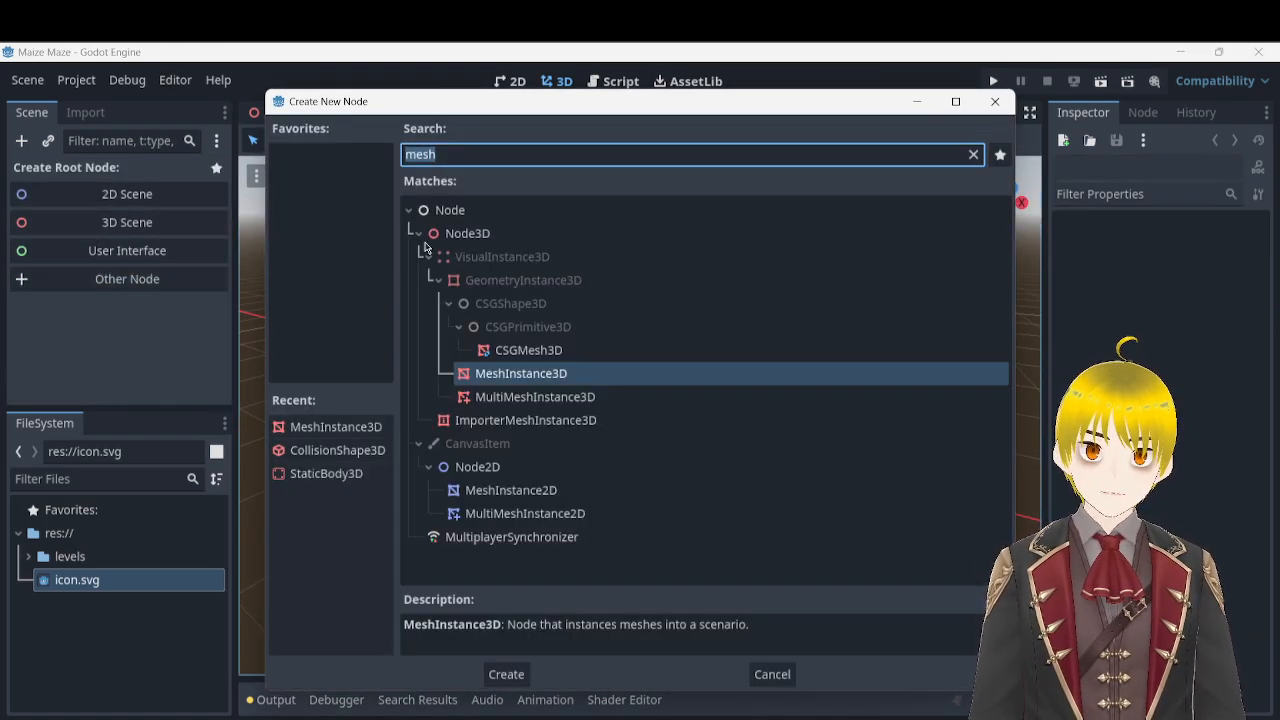
click(420, 238)
click(420, 238)
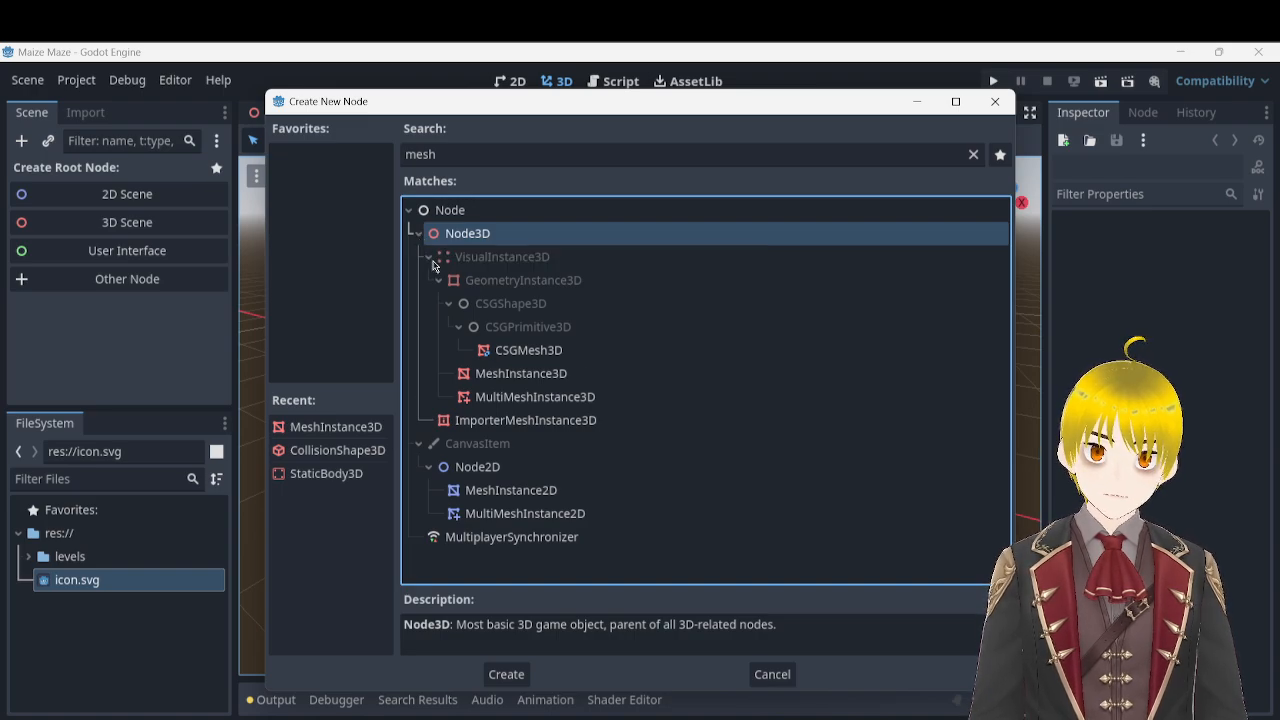
click(429, 258)
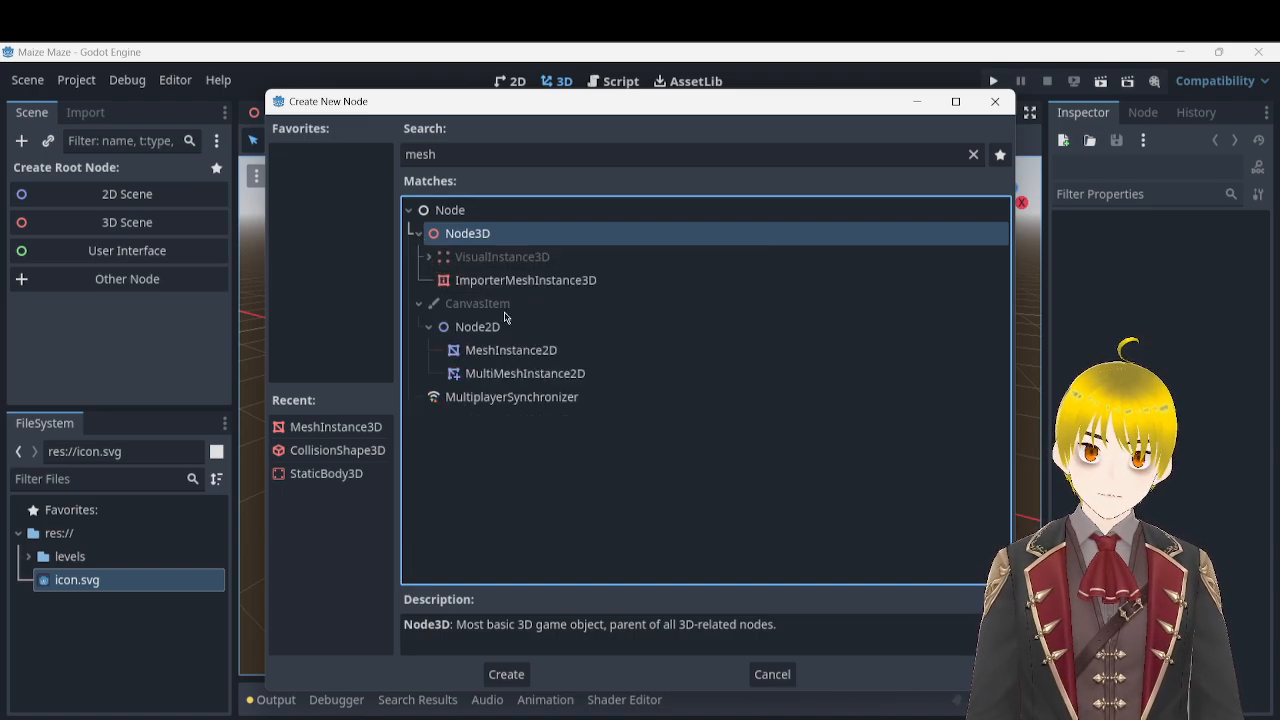
click(973, 155)
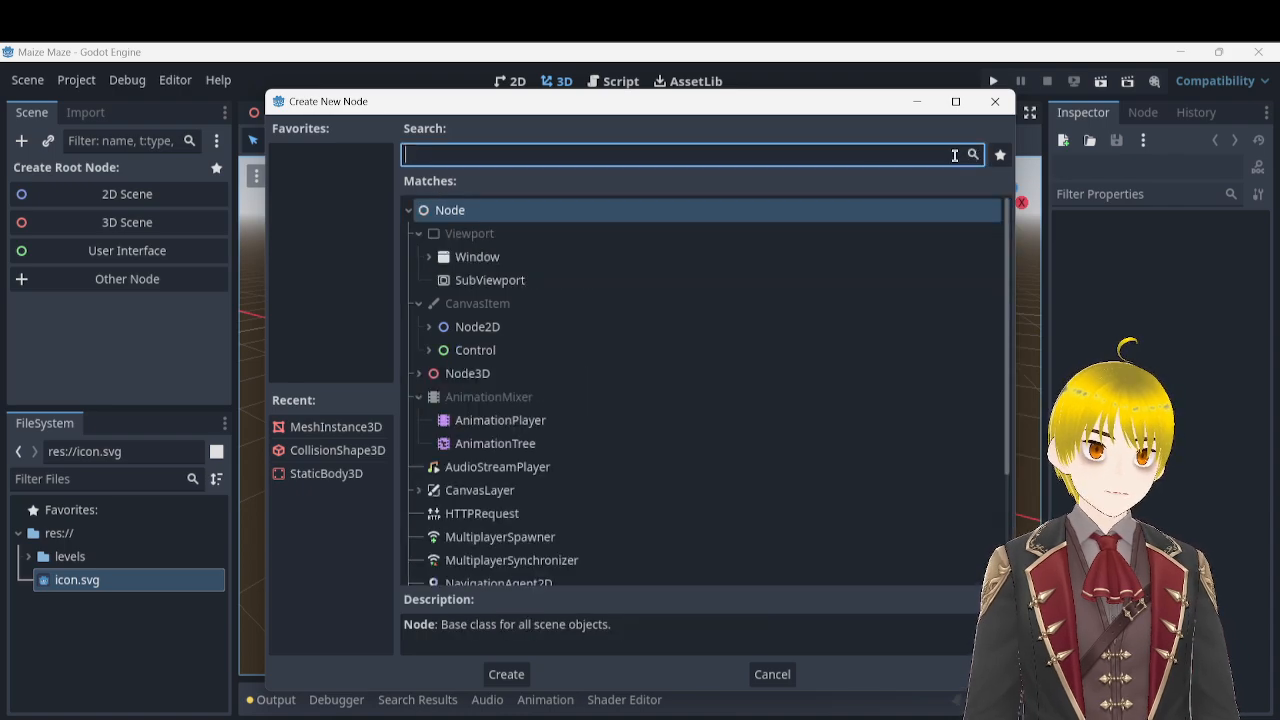
- Create a CharacterBody3D as the new scene's root node, found under Node3D, CollisionObject3D and PhysicsBody3D
click(421, 375)
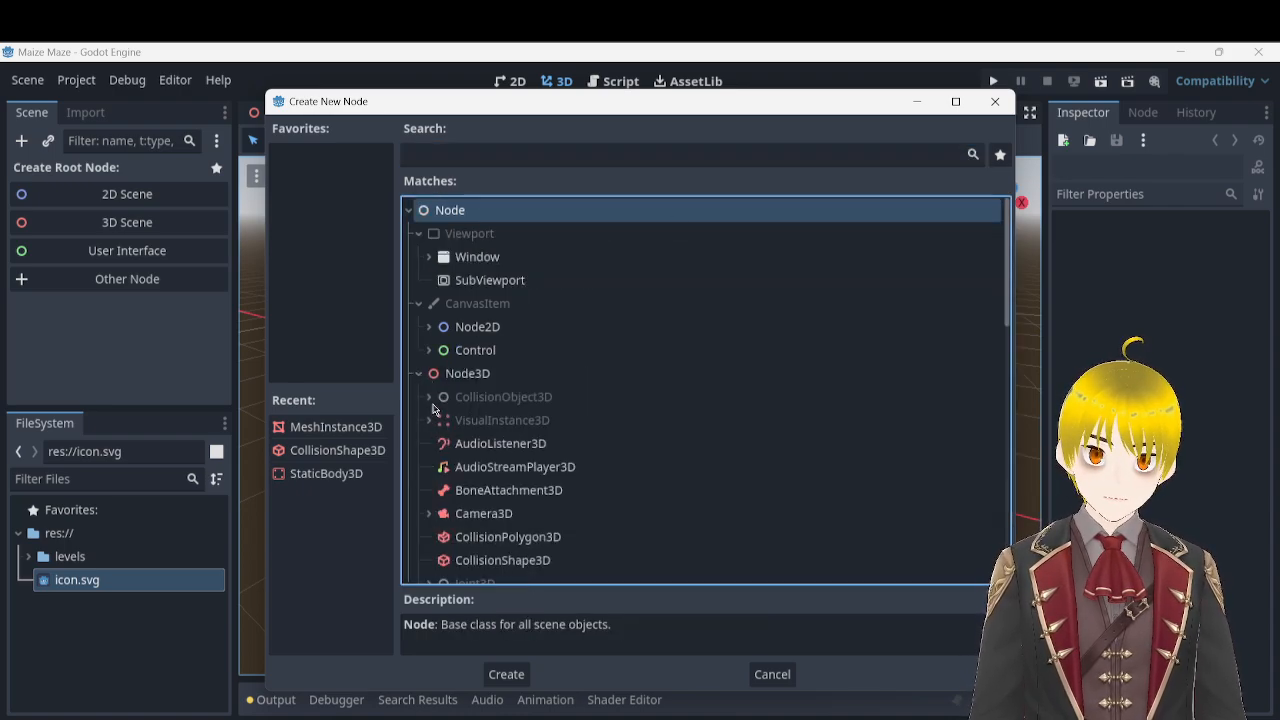
click(434, 405)
click(429, 398)
click(427, 400)
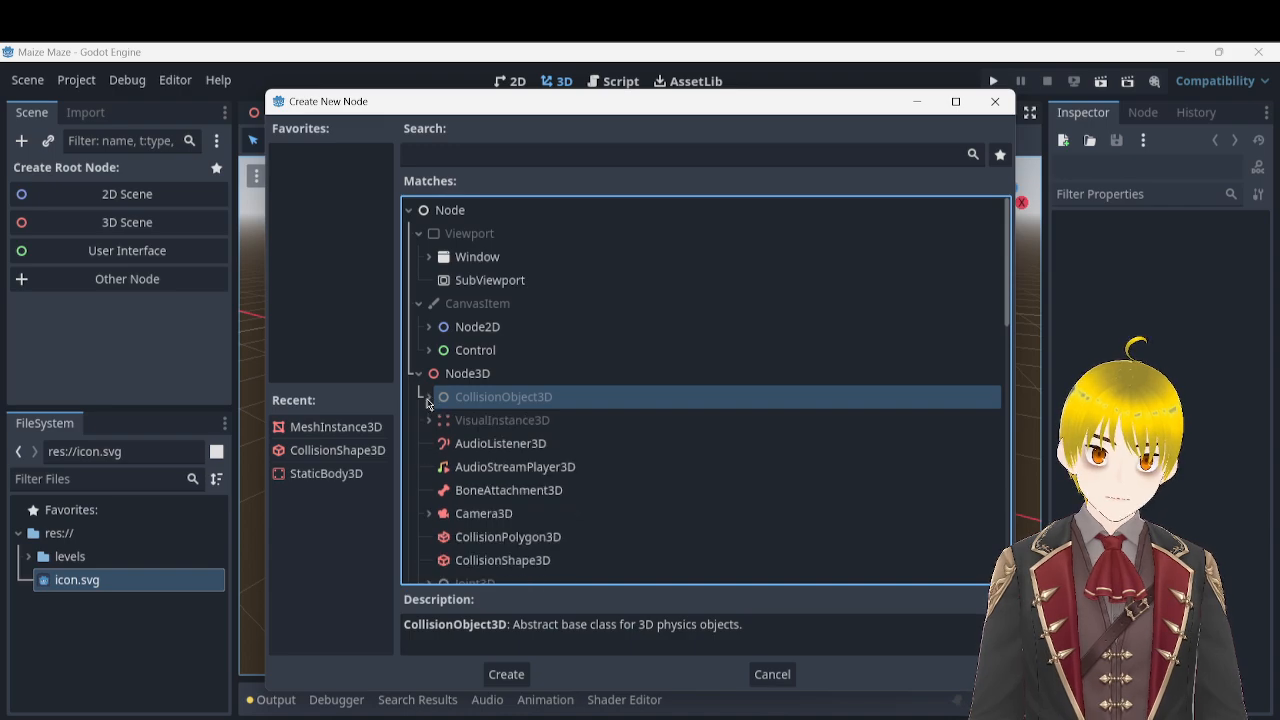
click(428, 398)
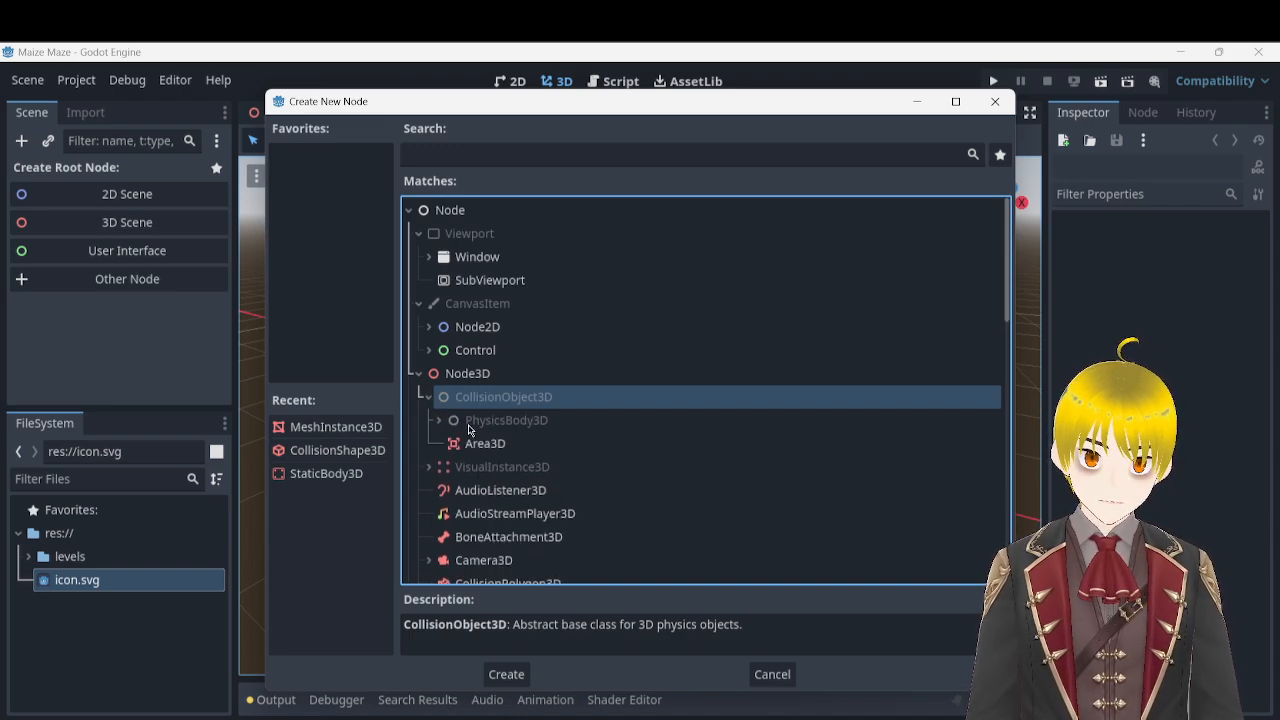
scroll(555, 410, down, 2)
click(439, 324)
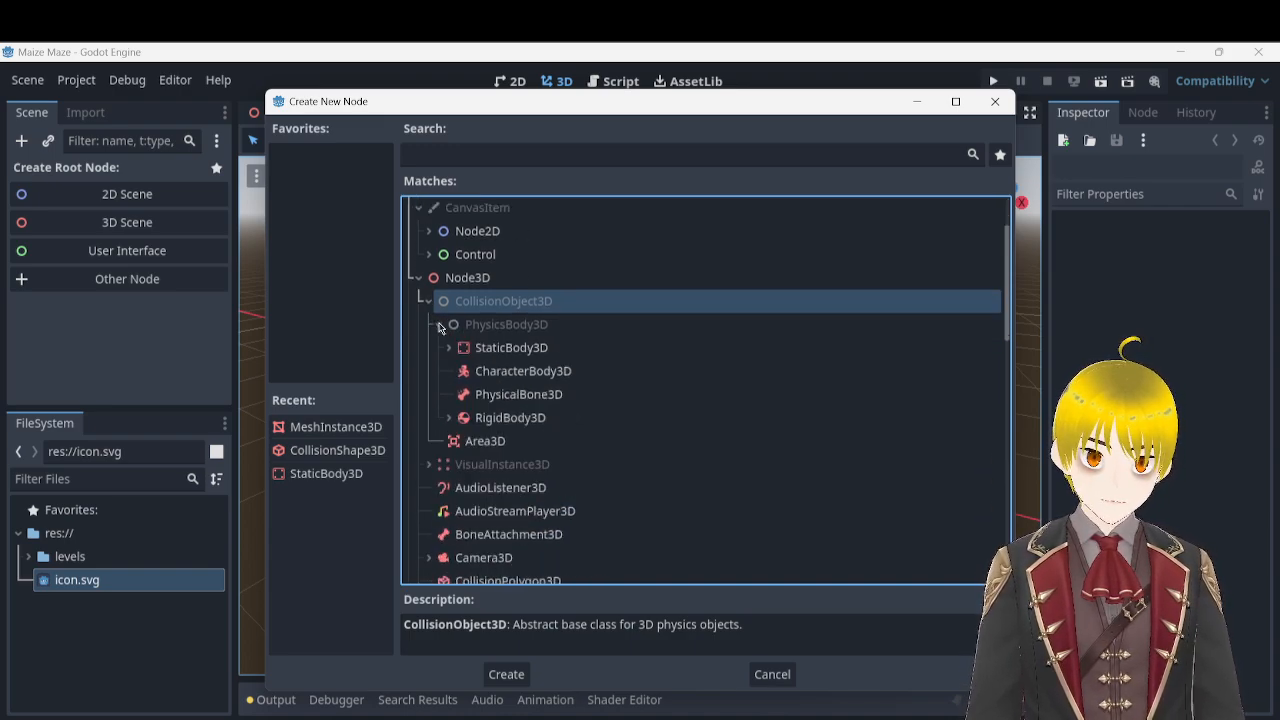
click(507, 373)
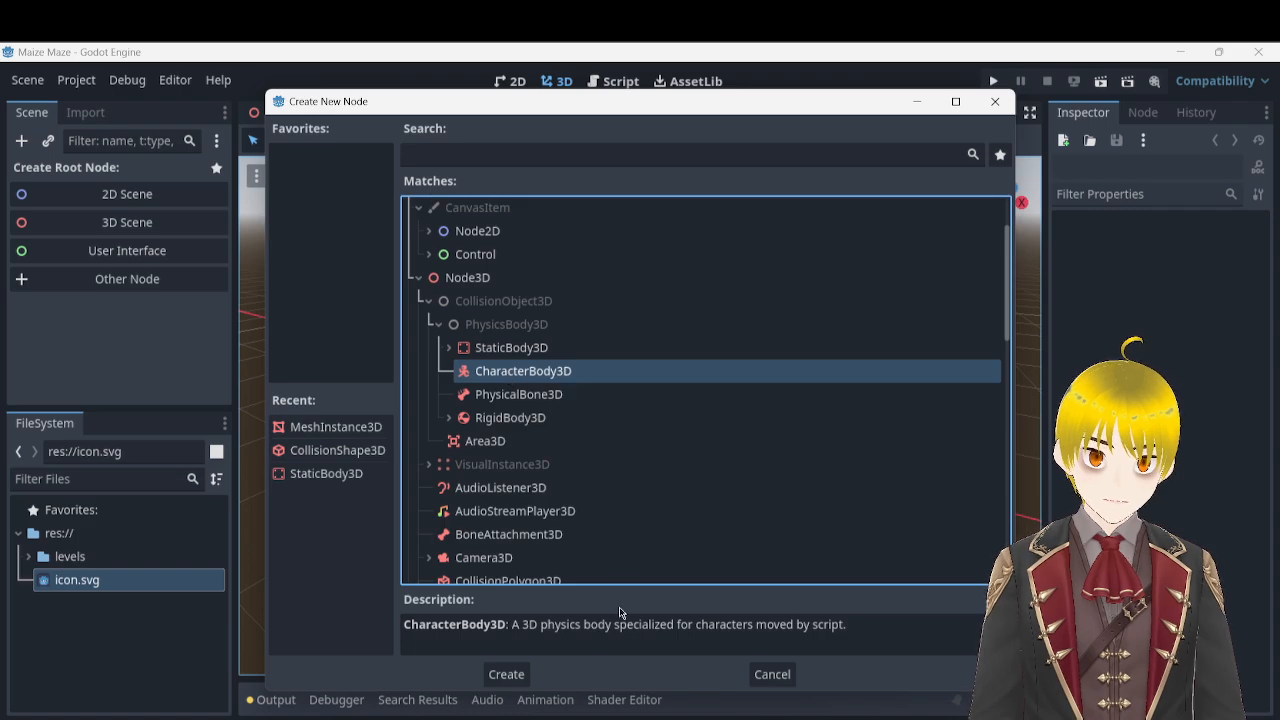
click(507, 674)
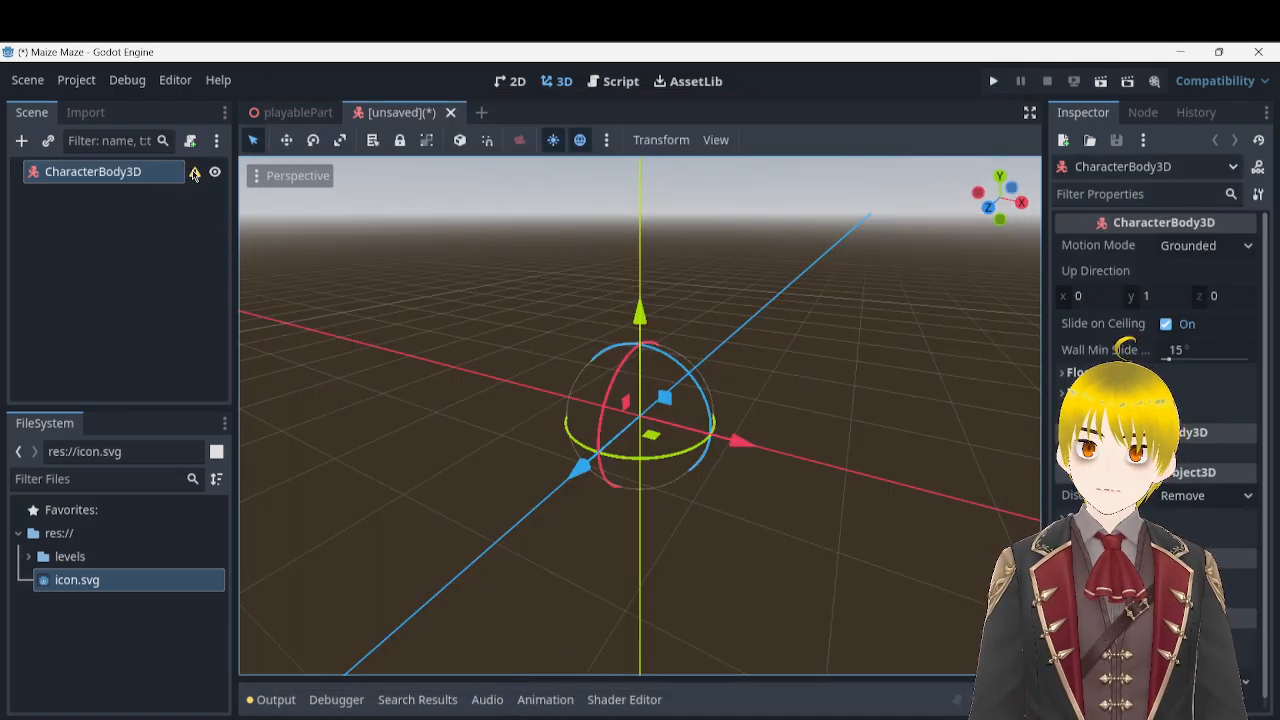
- Add a MeshInstance3D child to the CharacterBody3D and assign it a new CapsuleMesh
mouse_move(195, 174)
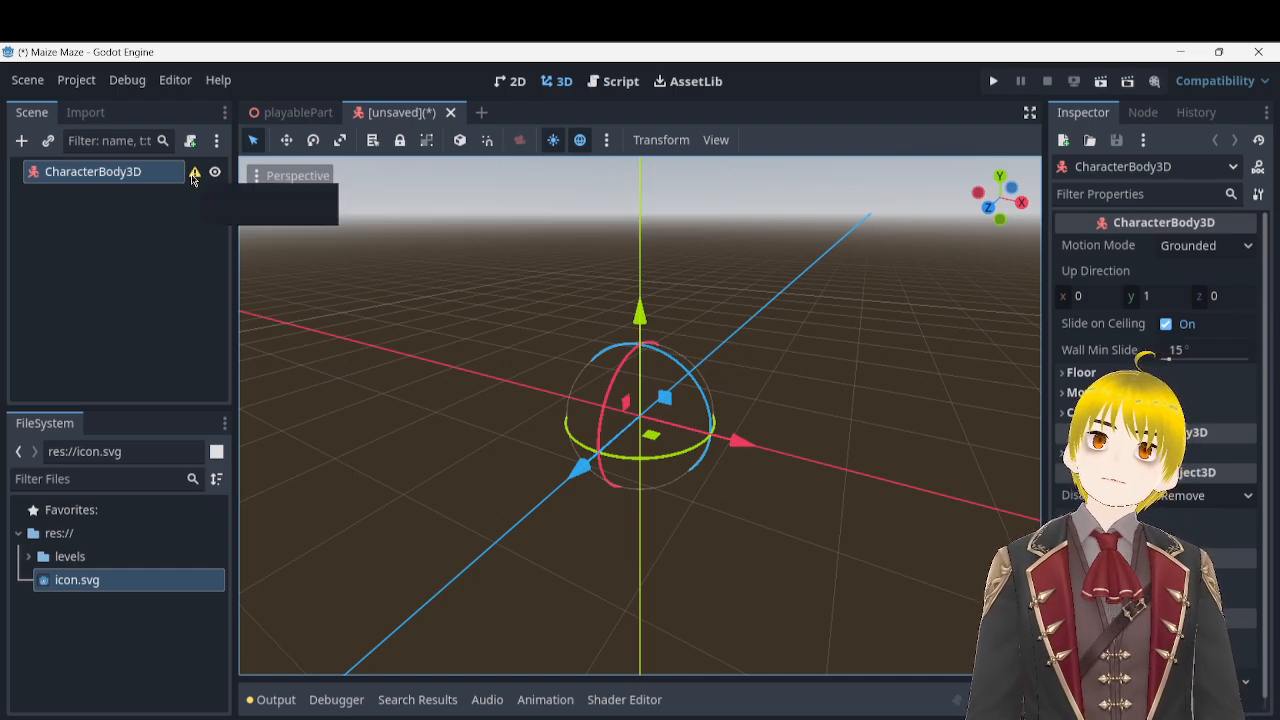
right_click(128, 175)
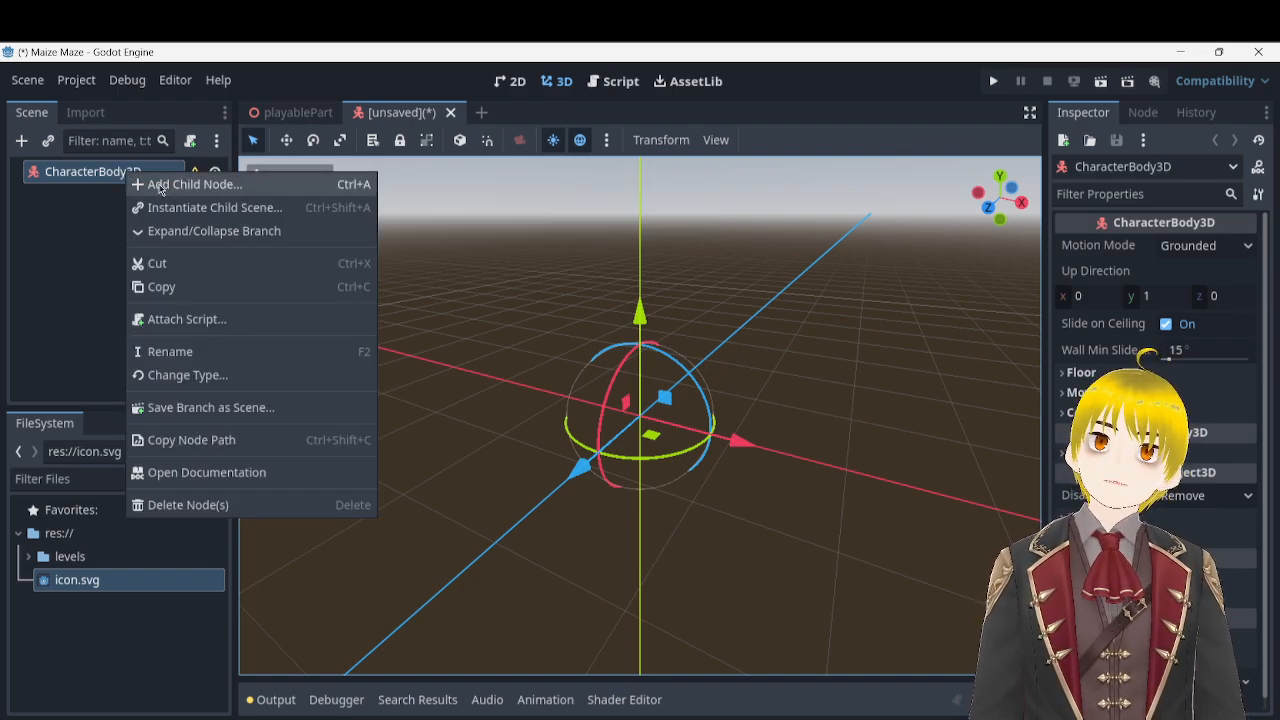
click(145, 184)
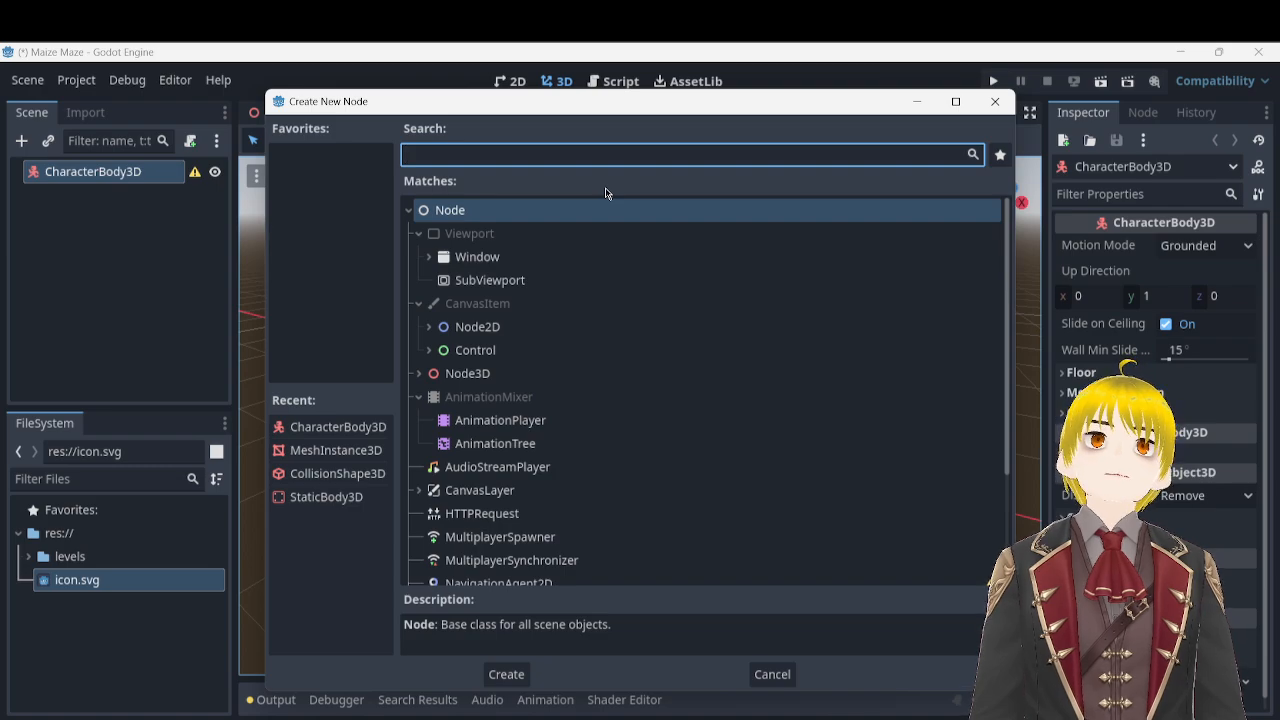
click(358, 454)
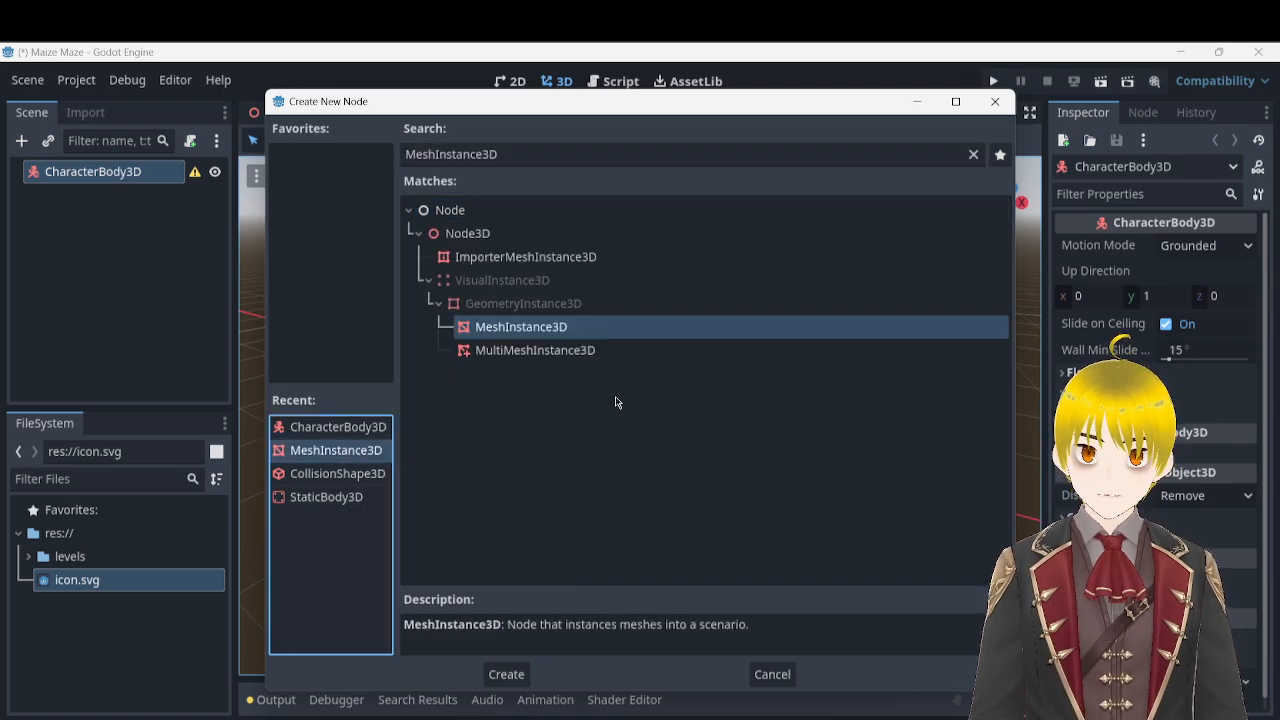
click(506, 674)
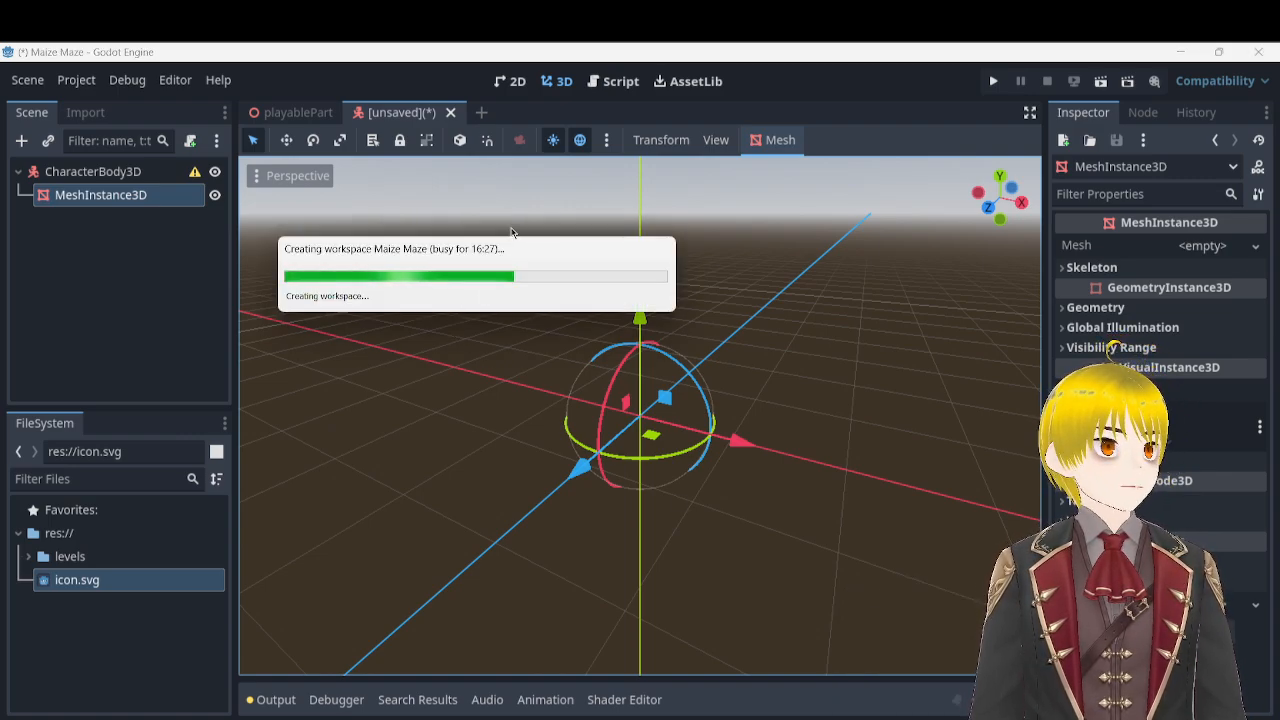
click(1212, 250)
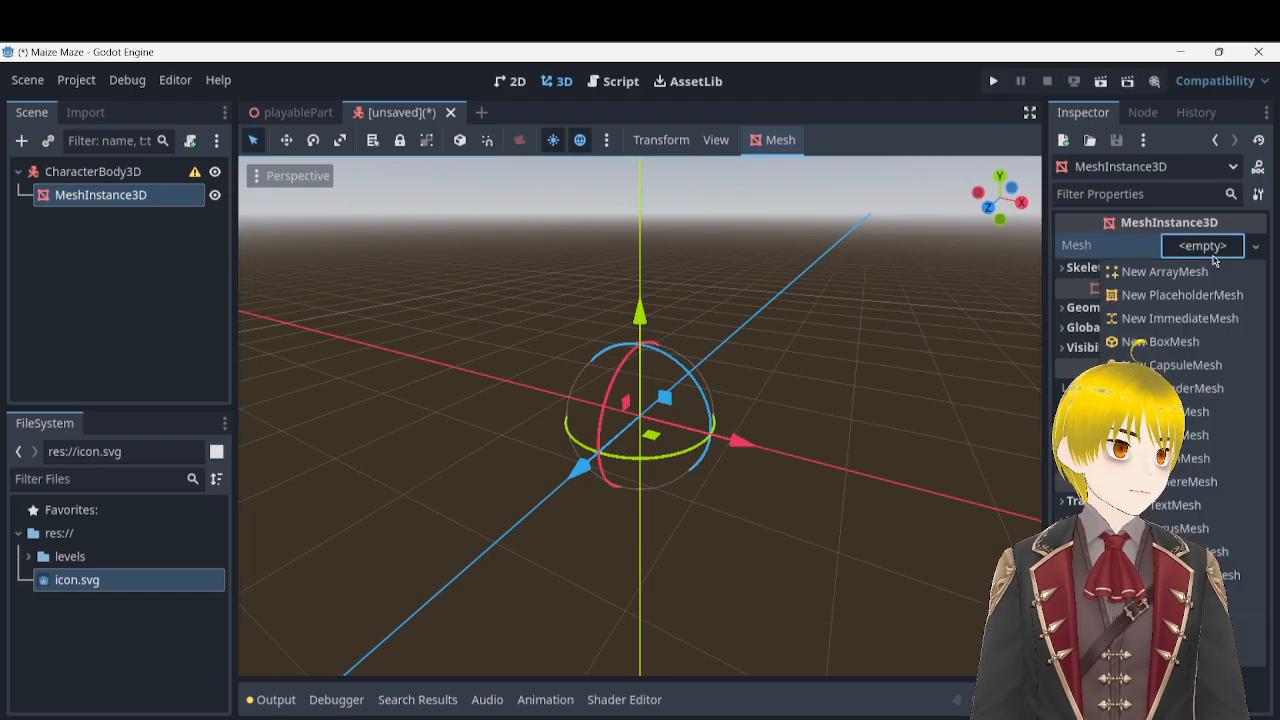
click(1190, 365)
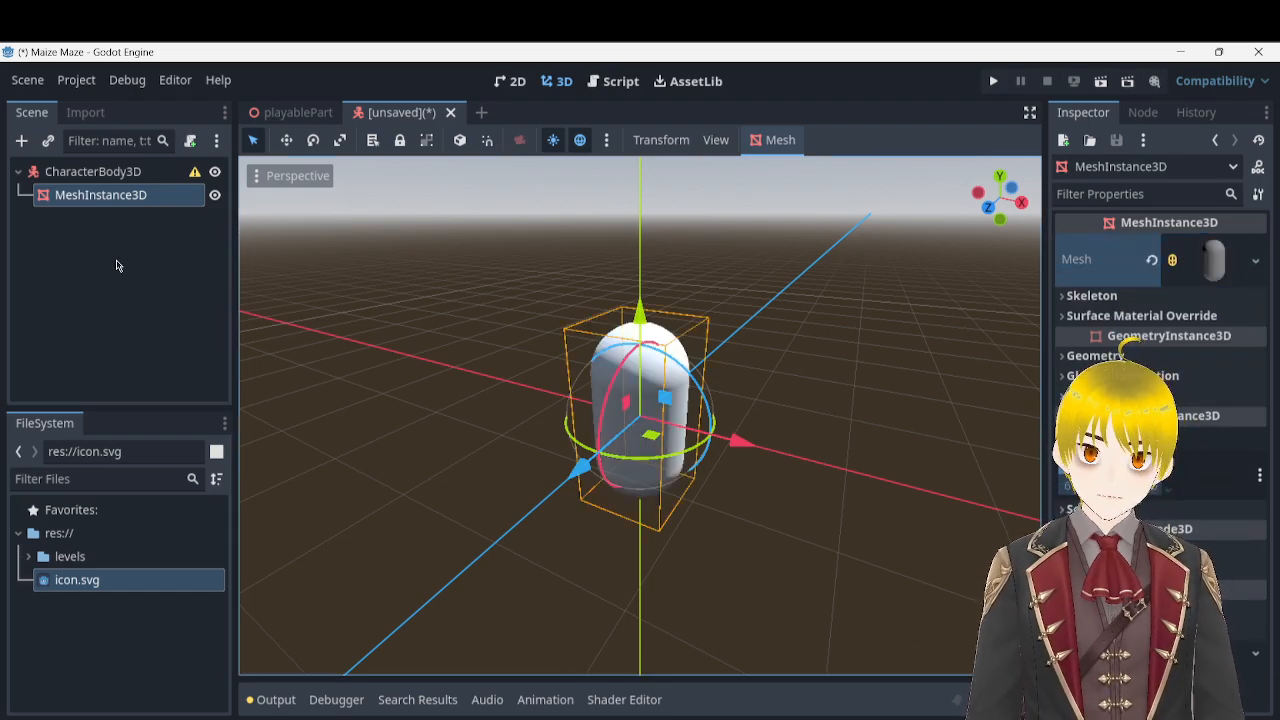
right_click(114, 201)
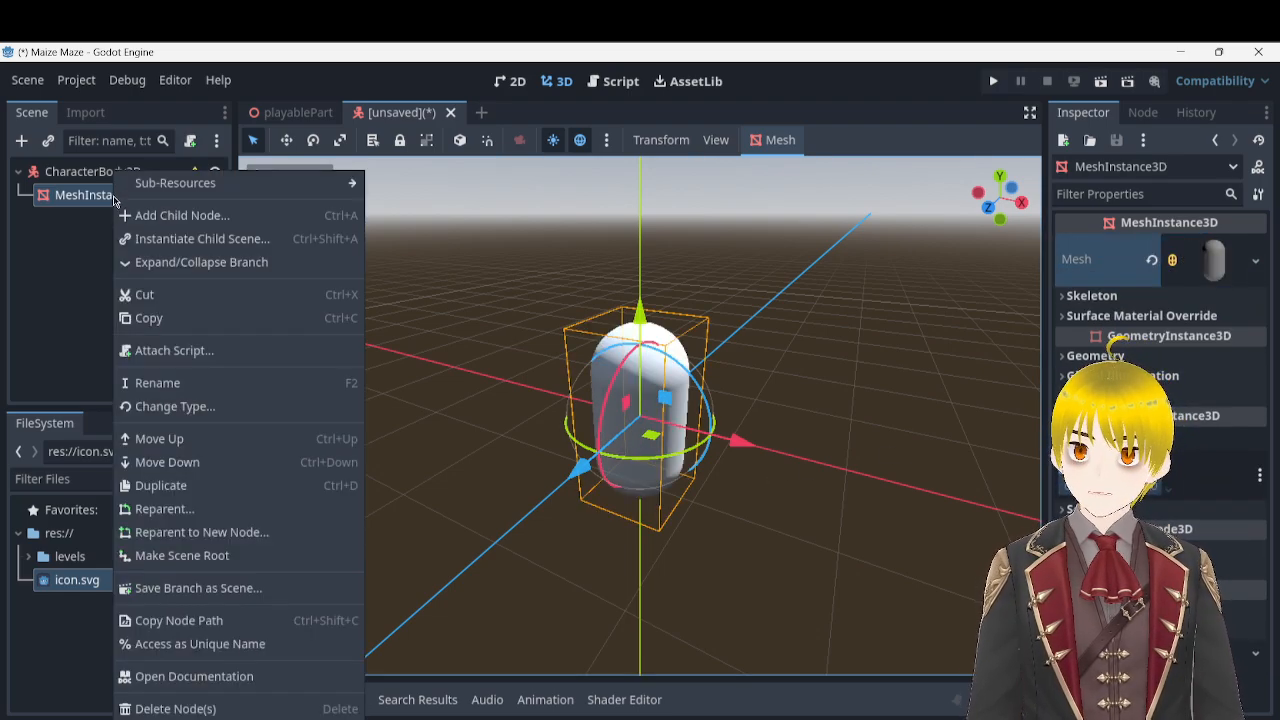
click(80, 251)
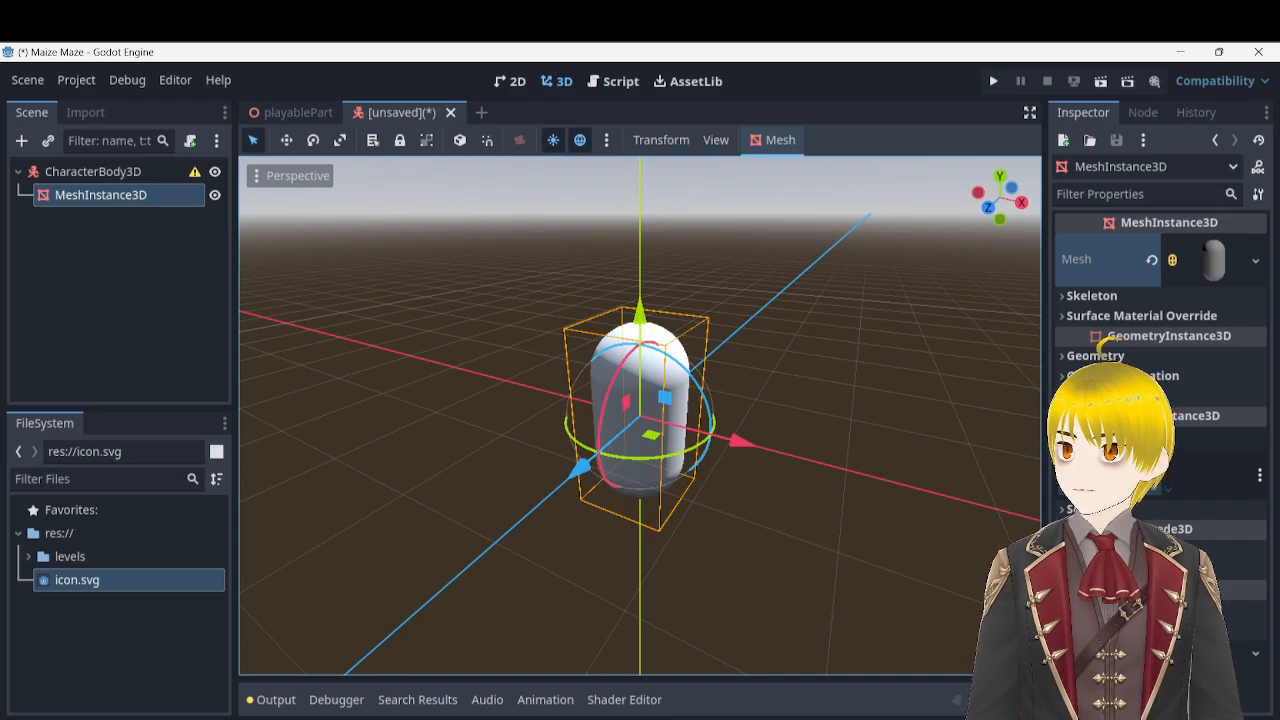
- Try to assign icon.svg directly as the capsule mesh's skin in the Skeleton properties
click(1184, 298)
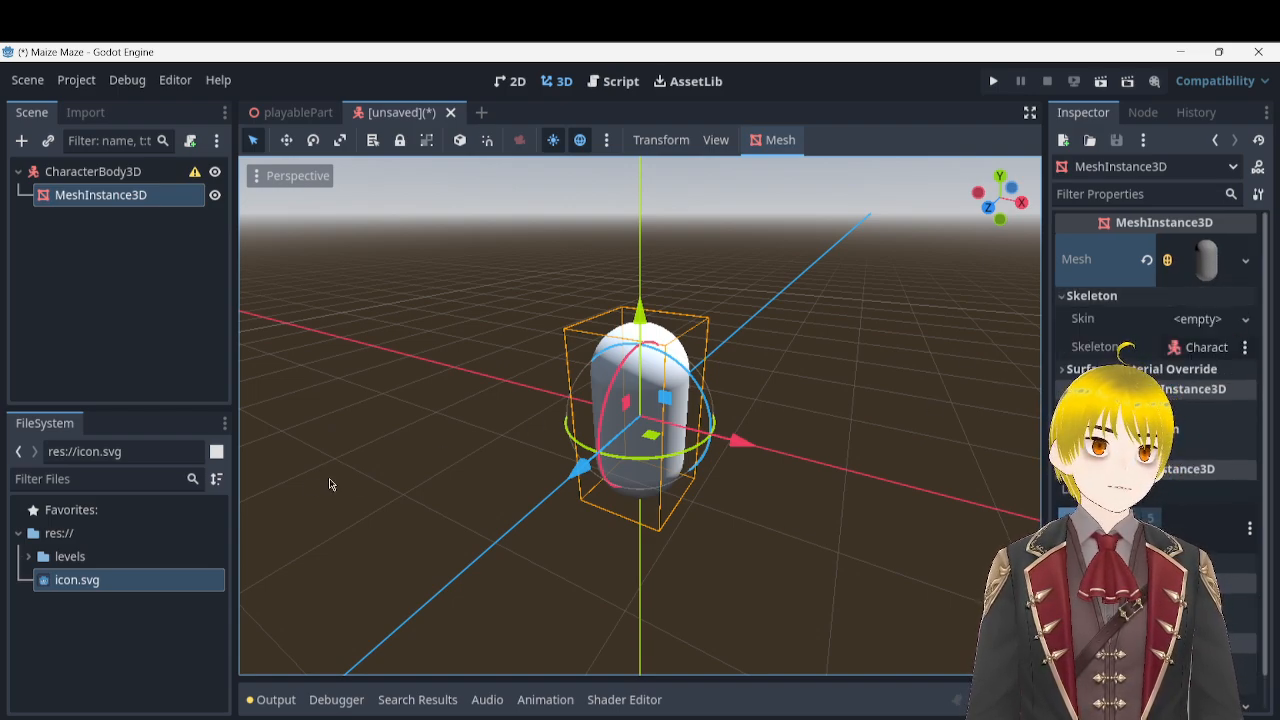
drag(104, 581, 1022, 325)
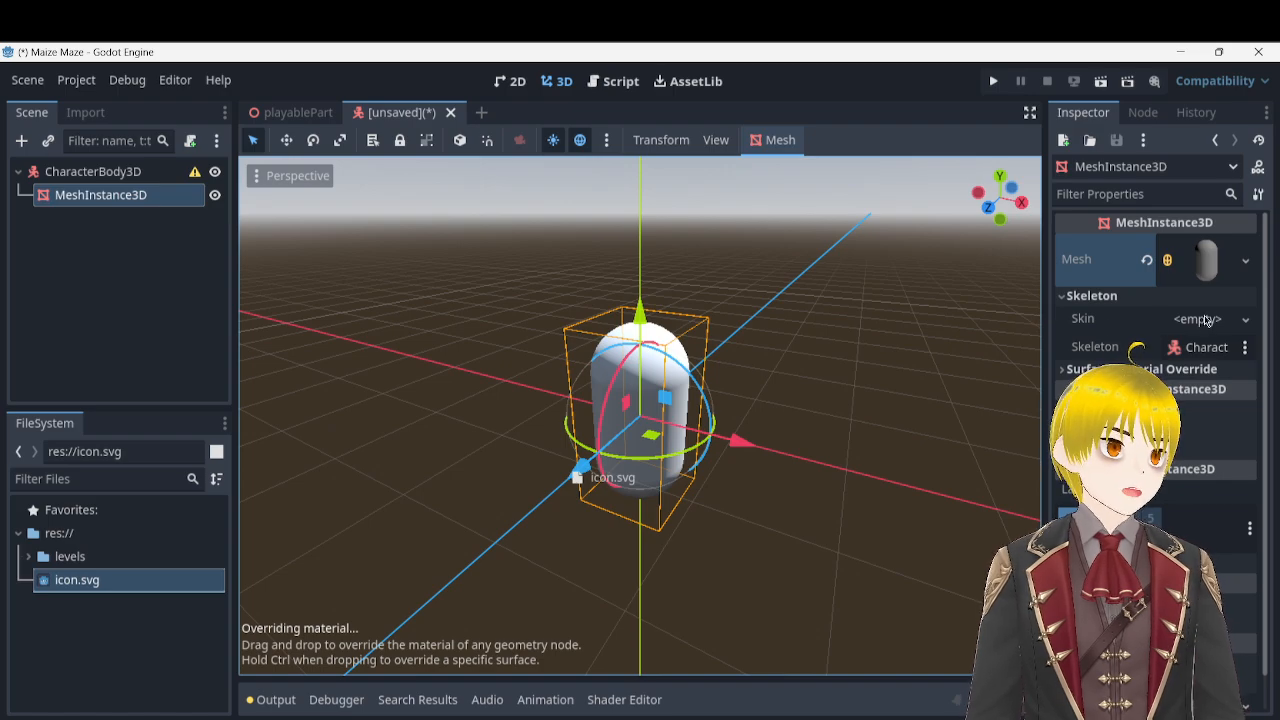
drag(1207, 320, 1206, 322)
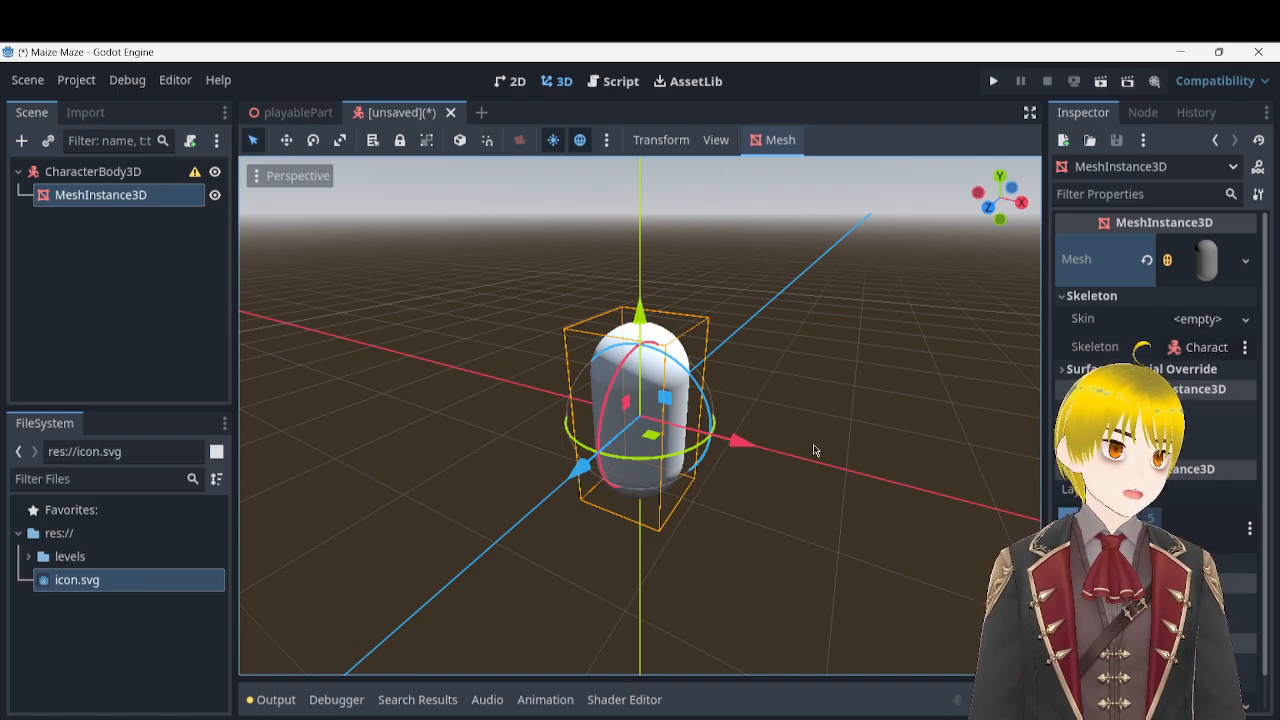
- Try to use icon.svg inside a new Skin resource on the capsule mesh, and reset the Skin property
click(1245, 320)
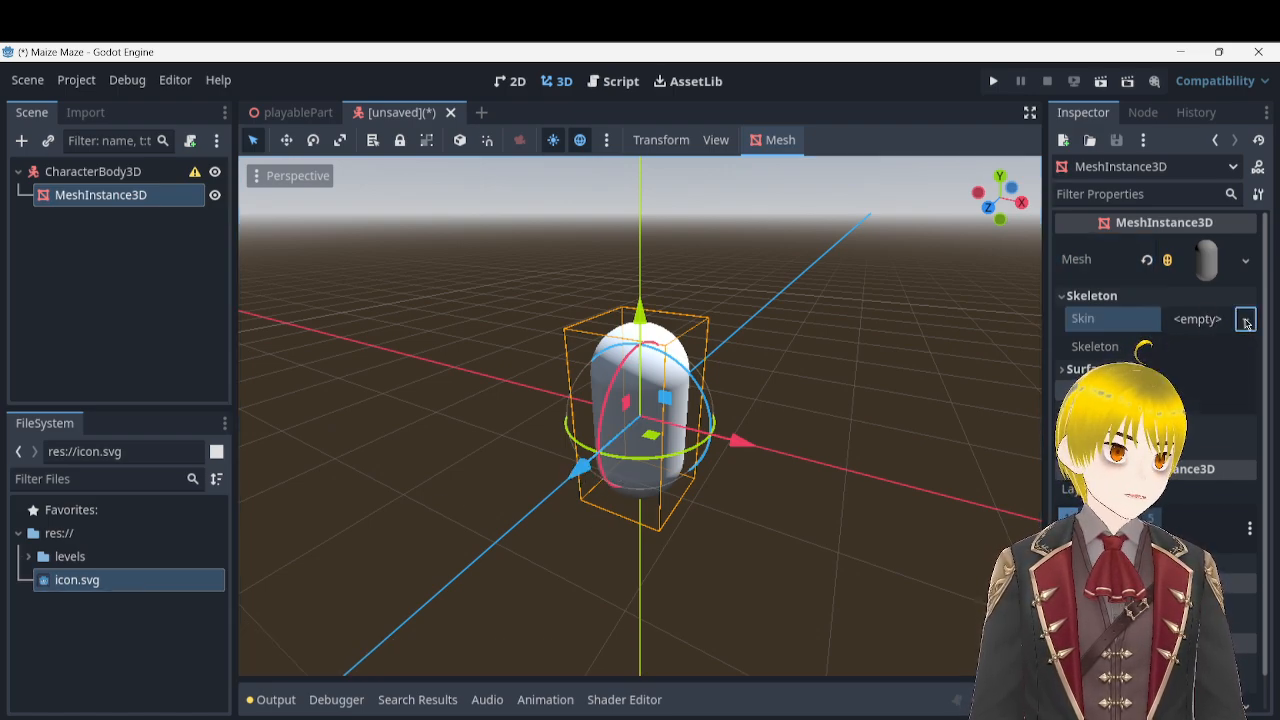
click(1218, 345)
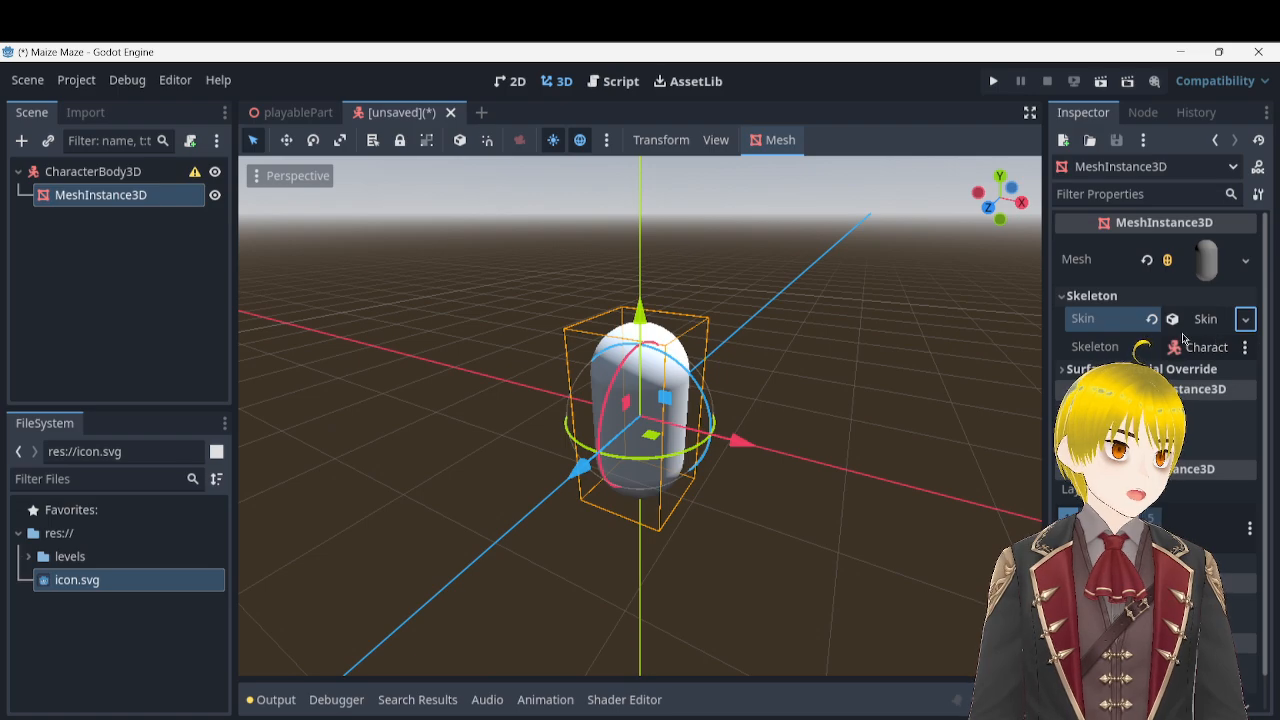
click(1210, 320)
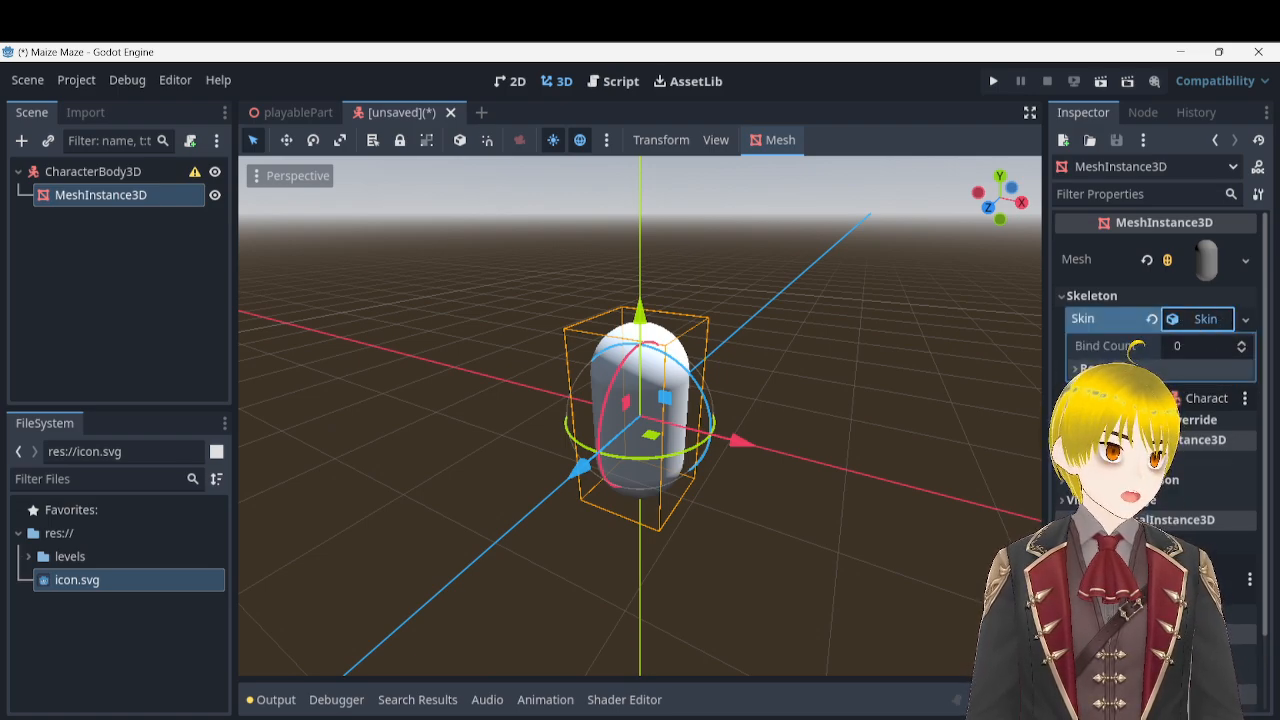
click(1105, 368)
drag(114, 580, 1189, 417)
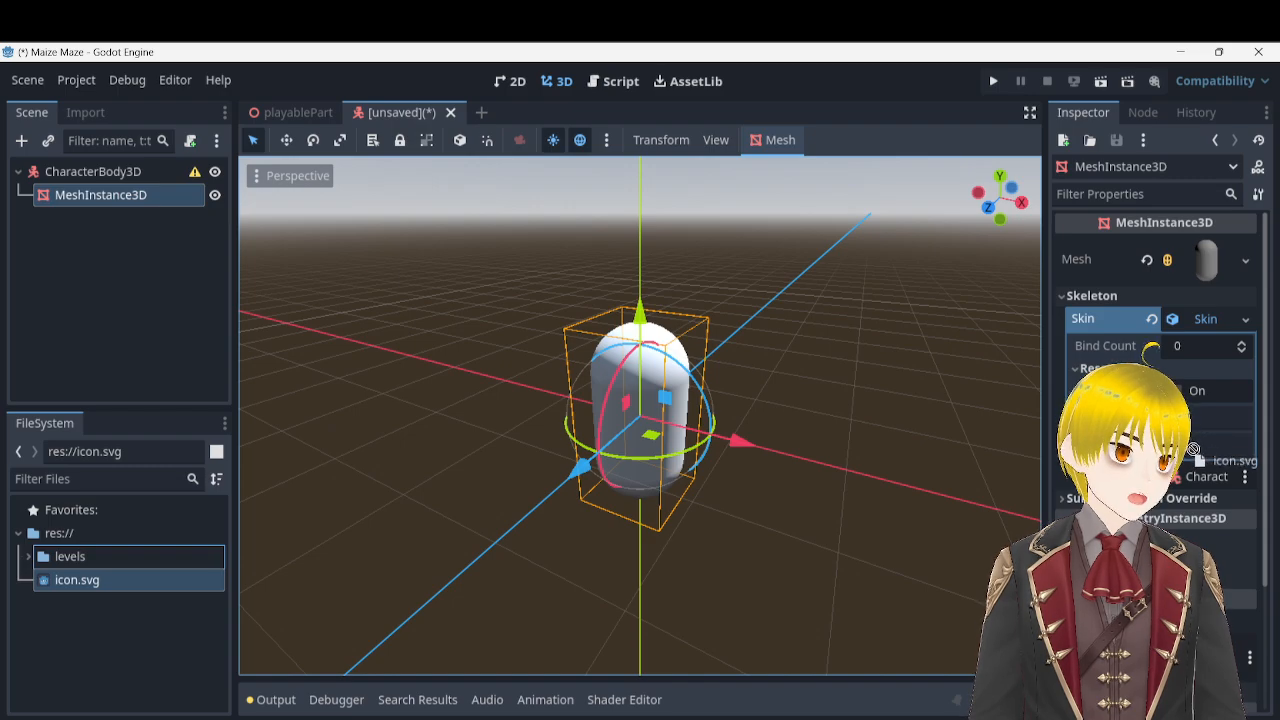
drag(1191, 352, 1191, 352)
click(1244, 320)
click(1245, 329)
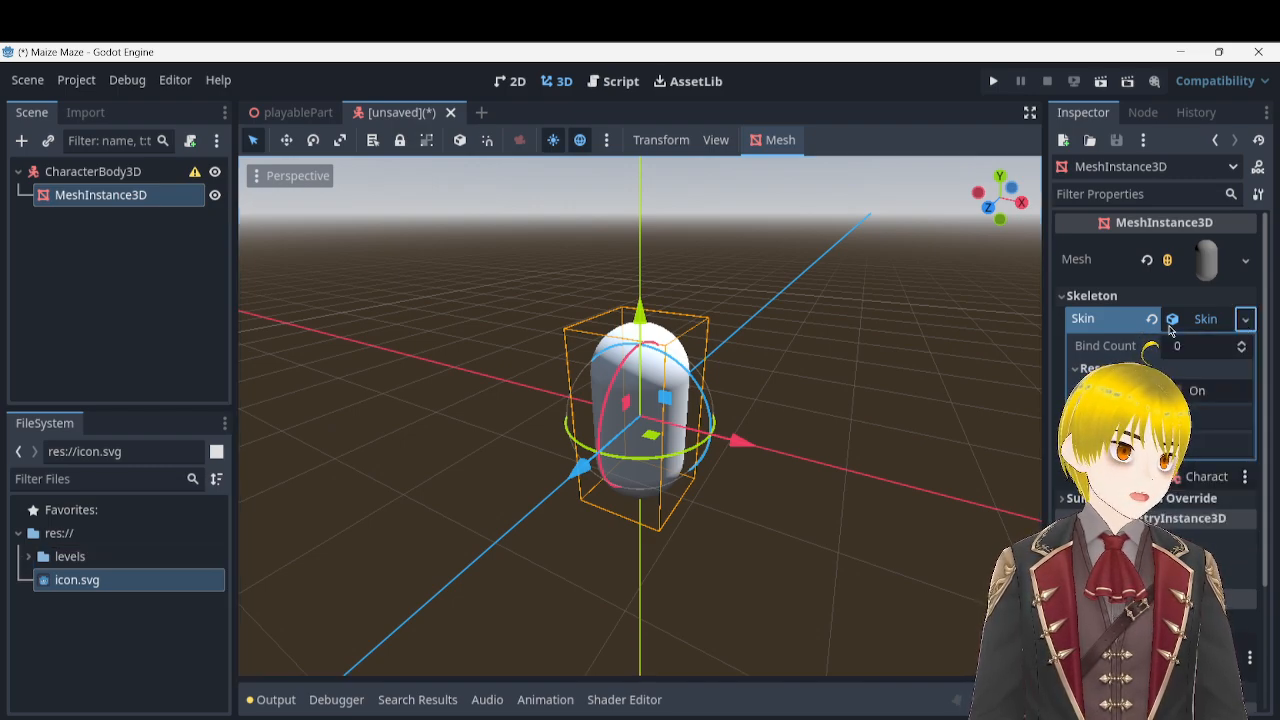
click(1150, 320)
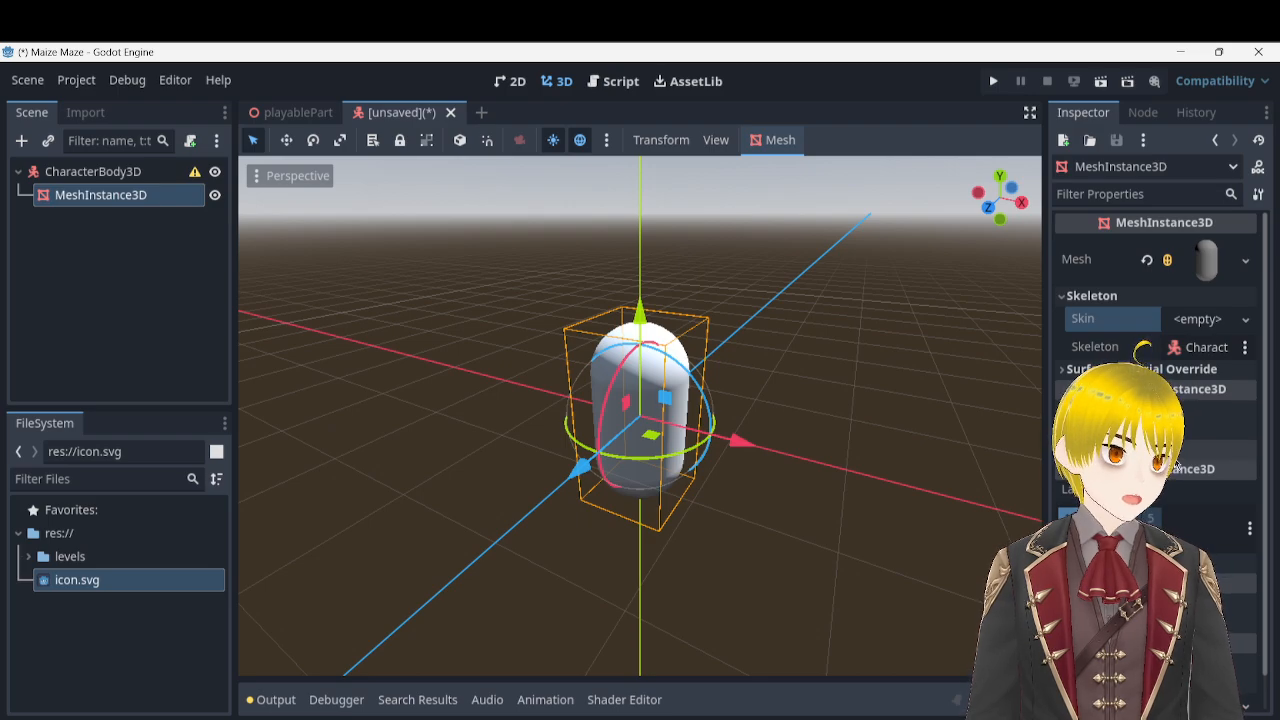
- Override the capsule mesh's surface material with icon.svg
click(1150, 369)
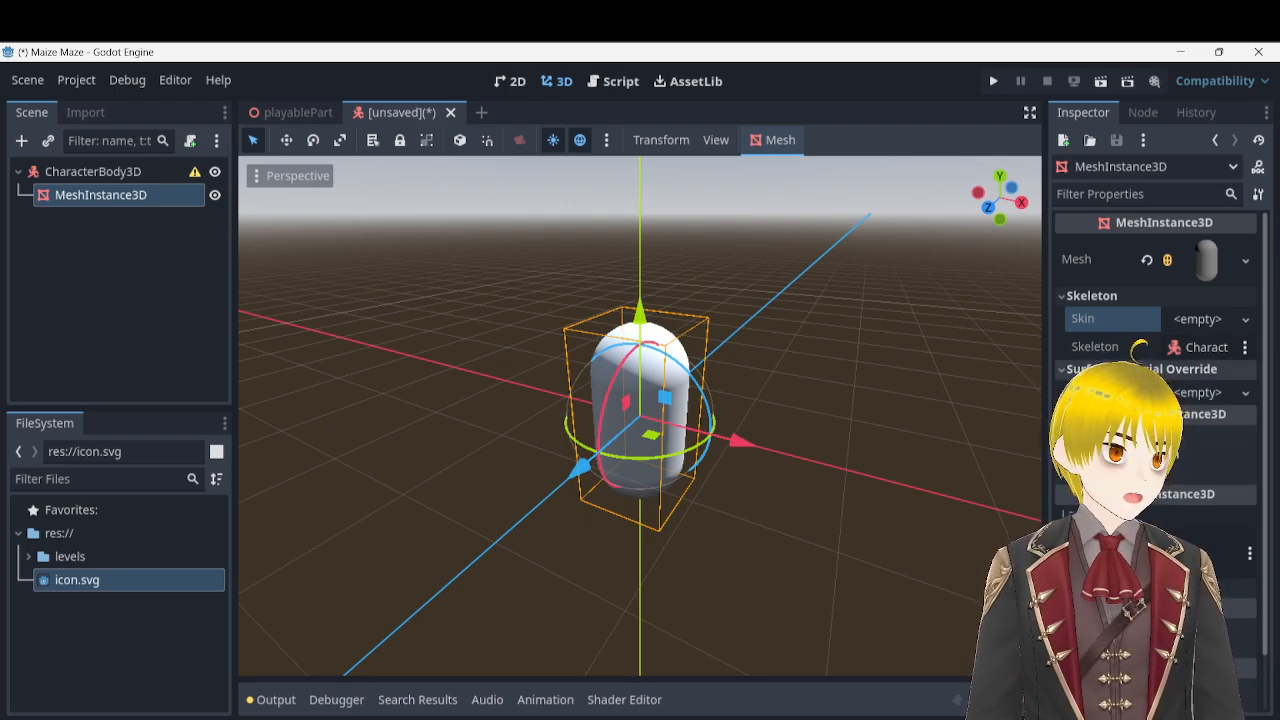
drag(110, 580, 1205, 398)
- Fly around the textured capsule to examine how the icon image wraps around it
right_drag(816, 407, 470, 392)
key(d)
key(w)
key(d)
key(w)
key(d)
mouse_move(931, 490)
right_down()
mouse_move(915, 470)
mouse_move(931, 490)
right_up()
key(d)
key(s)
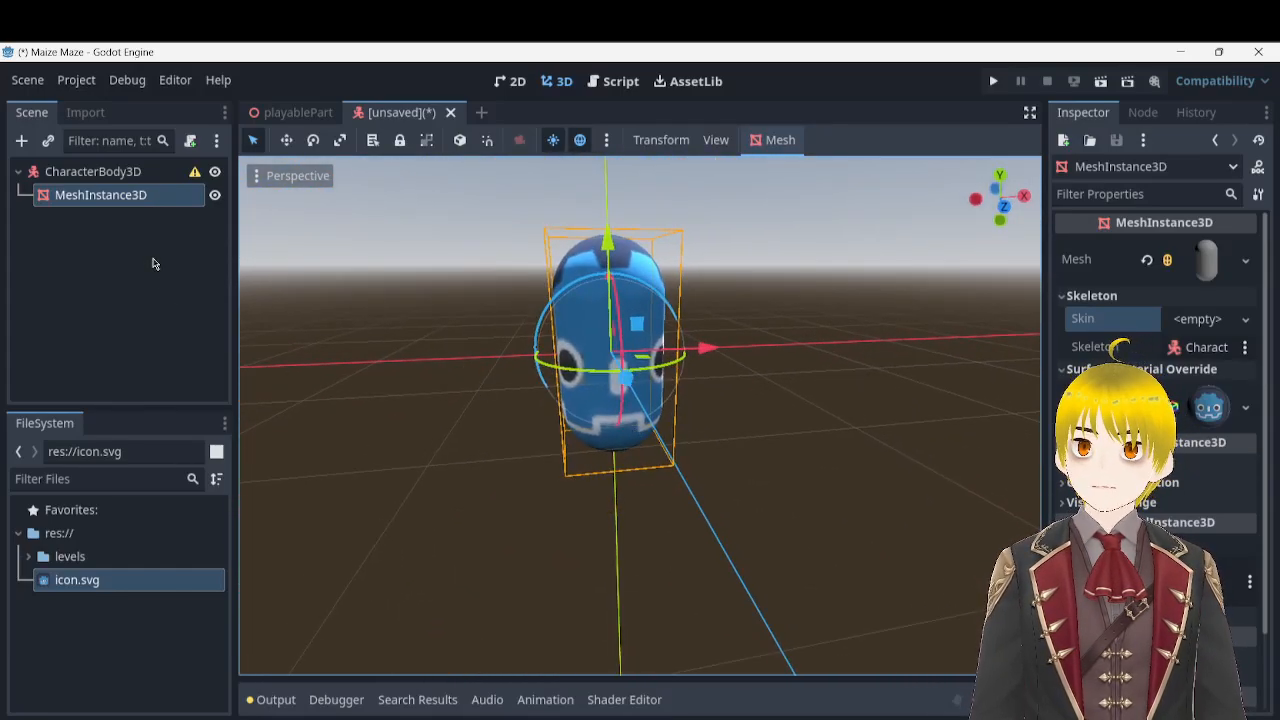
- Add a CollisionShape3D child under the MeshInstance3D and set its shape to a new CapsuleShape3D
right_click(117, 196)
click(40, 241)
right_click(100, 196)
click(165, 217)
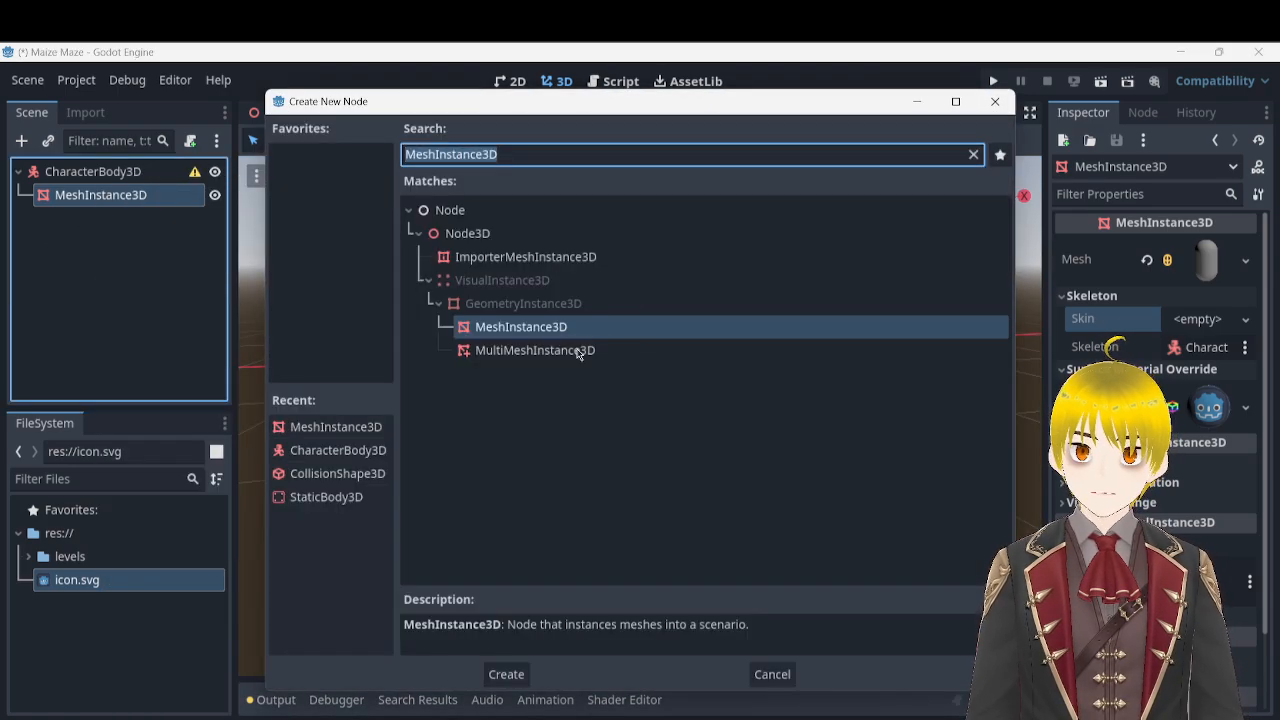
click(340, 473)
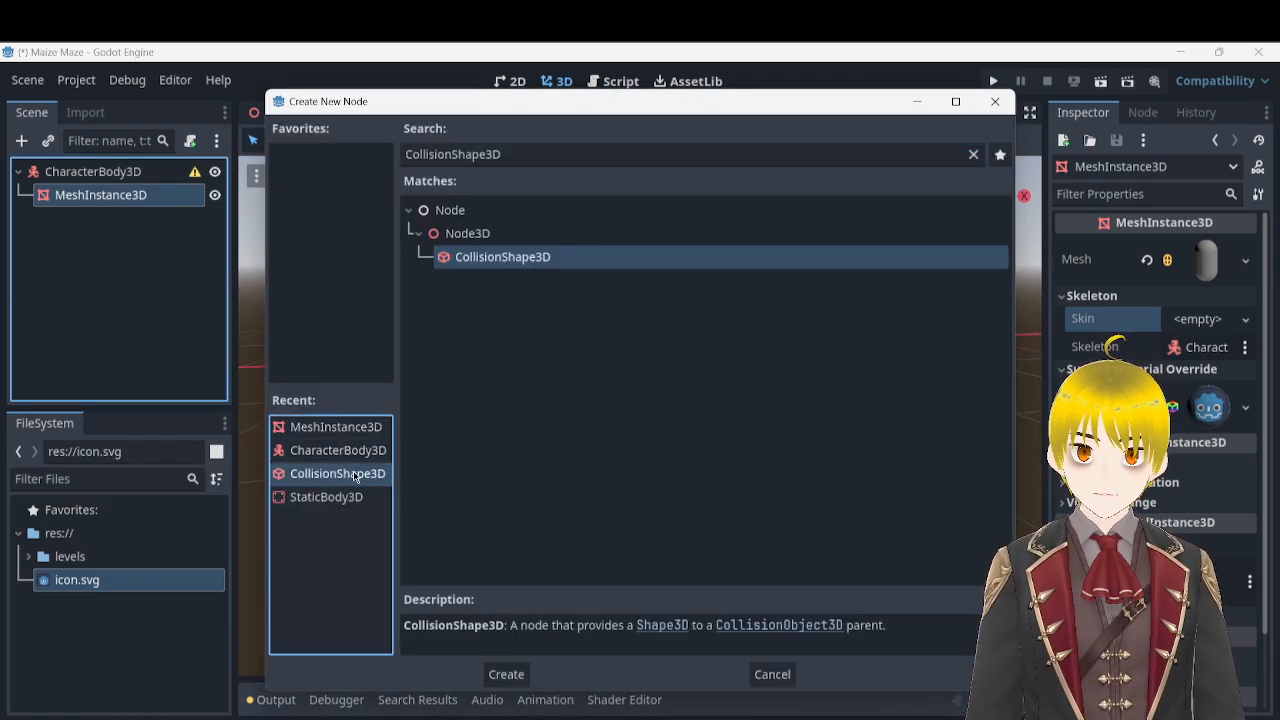
click(508, 678)
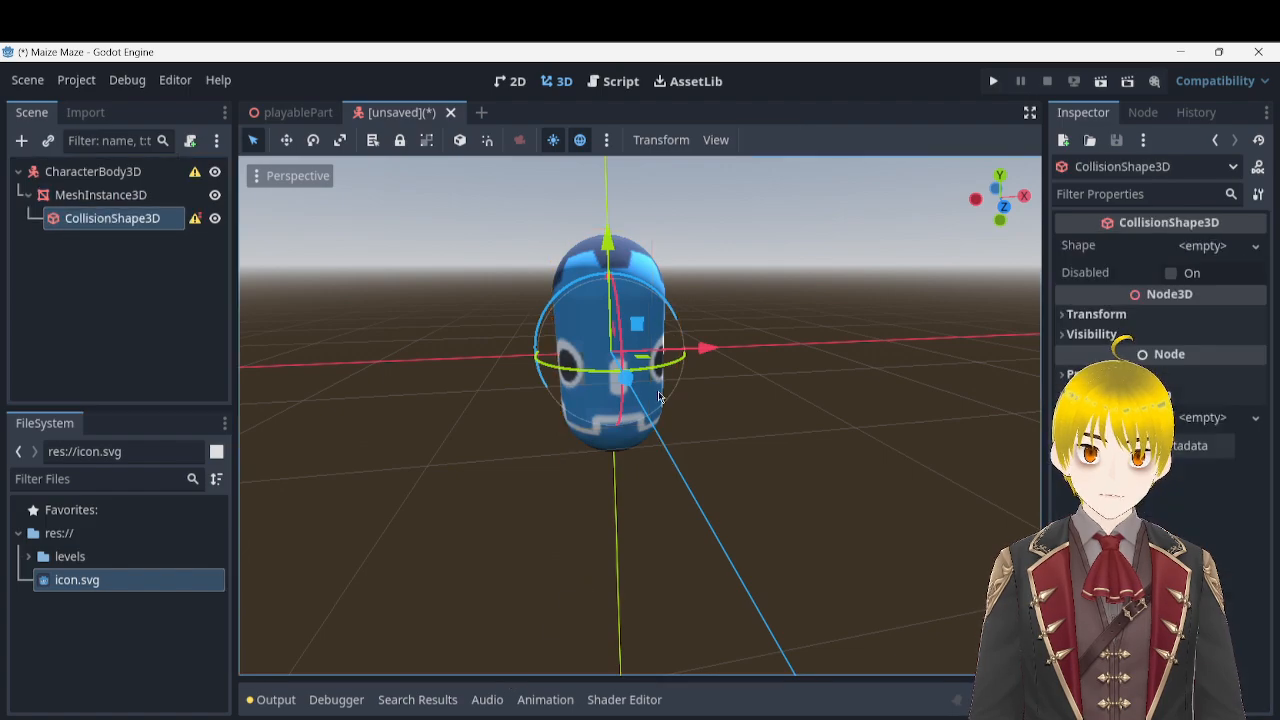
click(1202, 245)
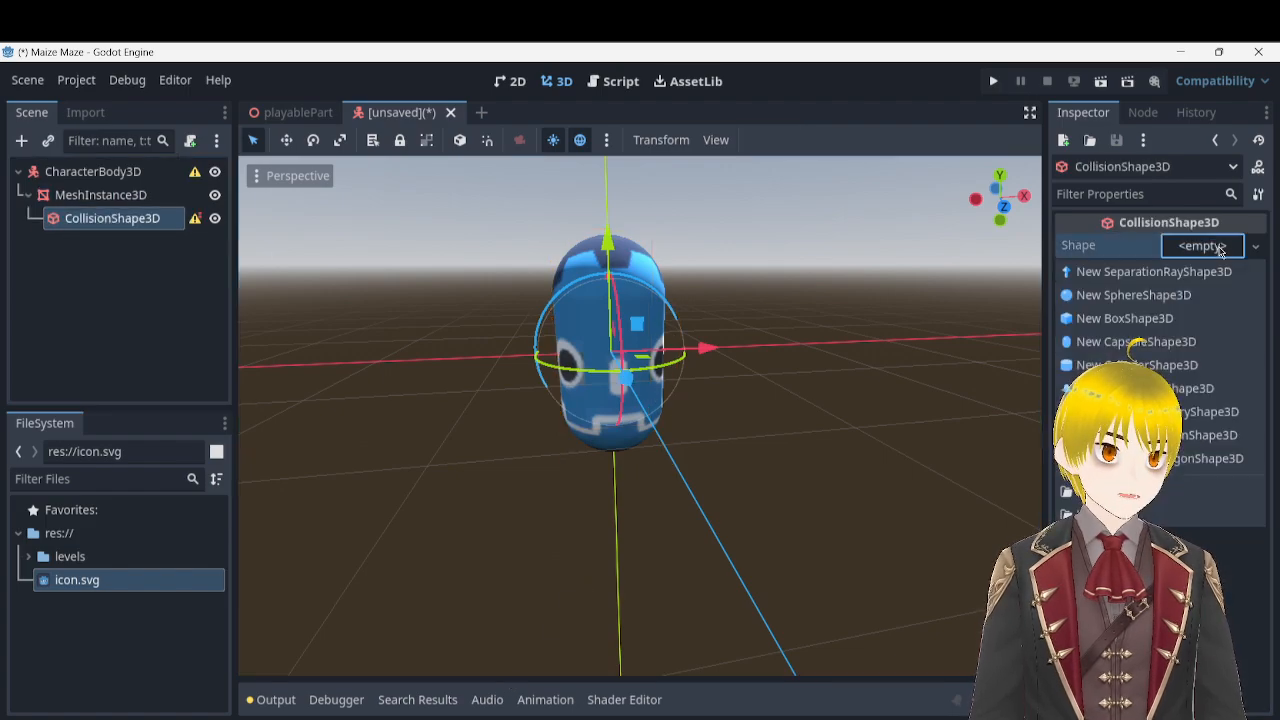
click(1150, 341)
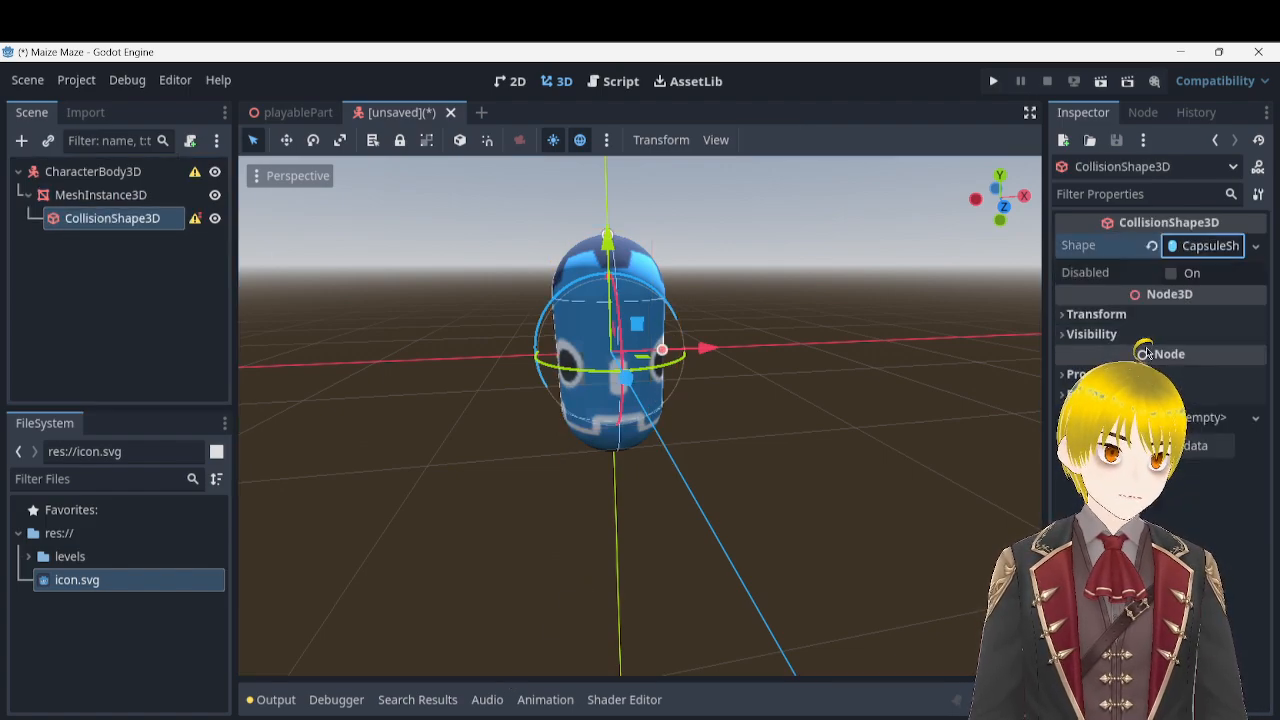
- Fly around the capsule to compare its collision shape with the mesh from different angles and heights
right_drag(640, 415, 975, 480)
key(w)
key(d)
key(q)
key(e)
key(e)
key(w)
key(s)
key(w)
key(w)
key(s)
key(w)
key(a)
key(f)
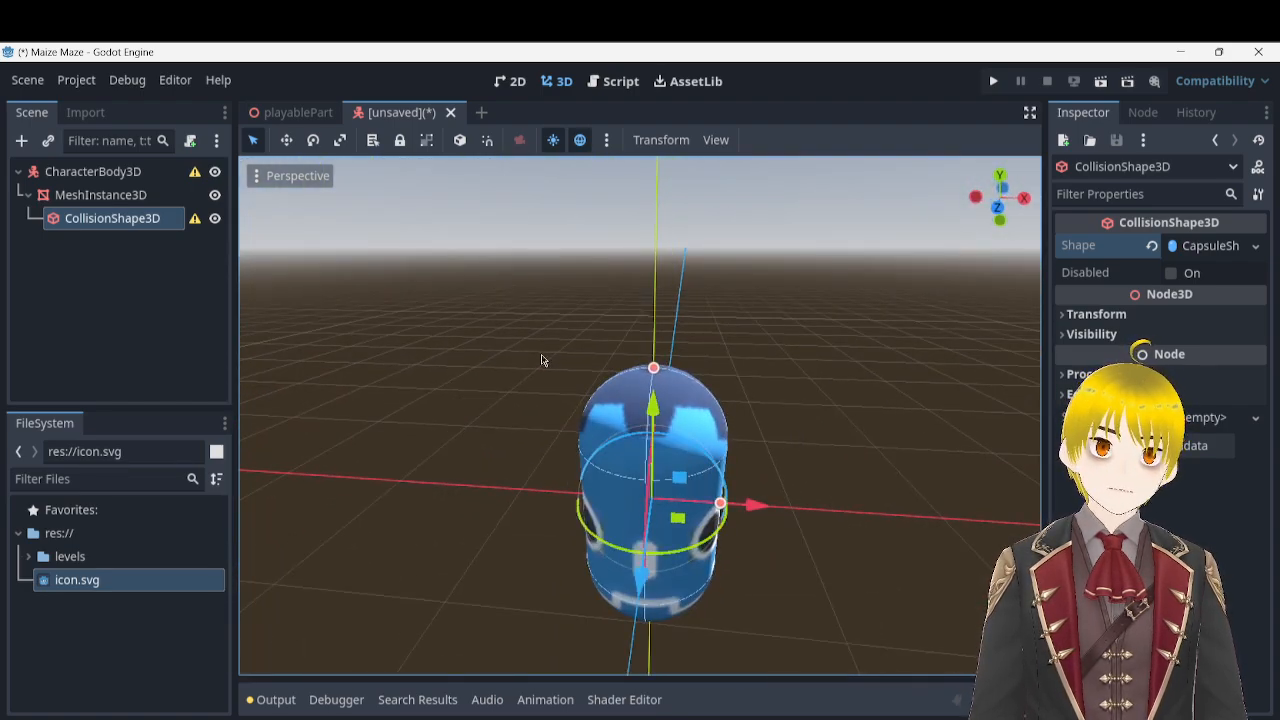
- Read the CollisionShape3D configuration warning and move that node directly under the CharacterBody3D
click(195, 220)
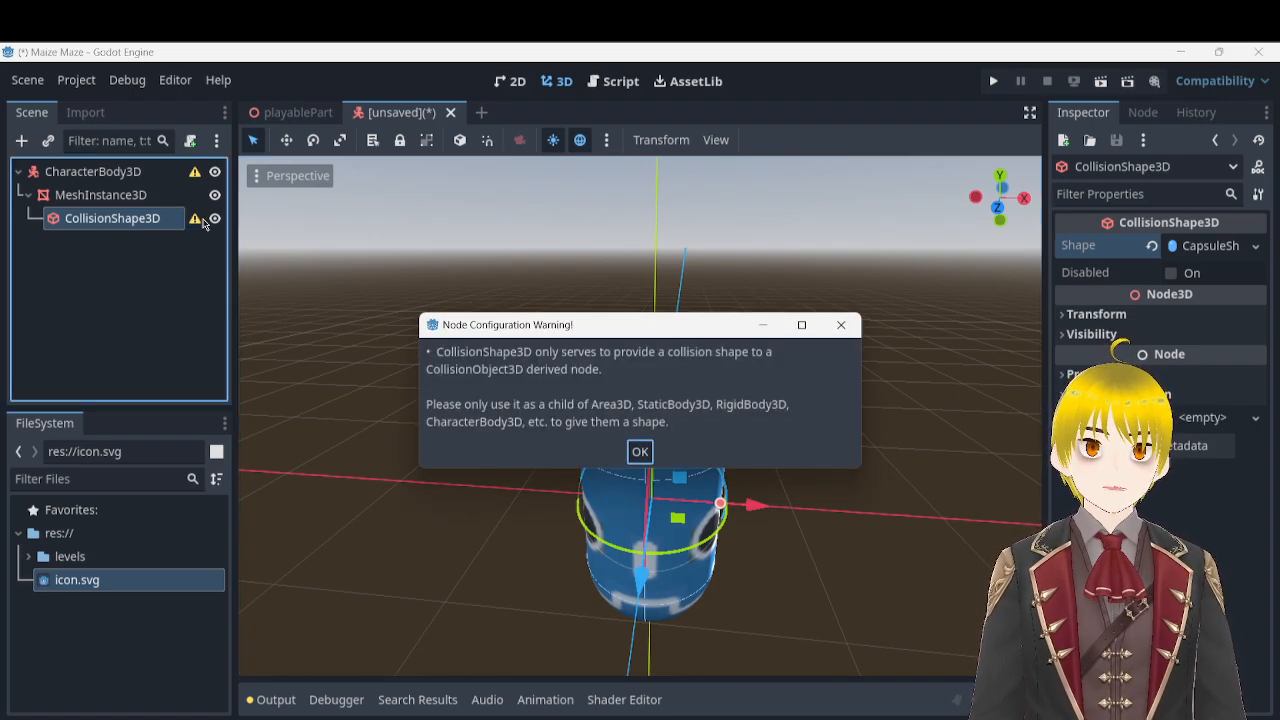
click(641, 453)
drag(105, 222, 102, 178)
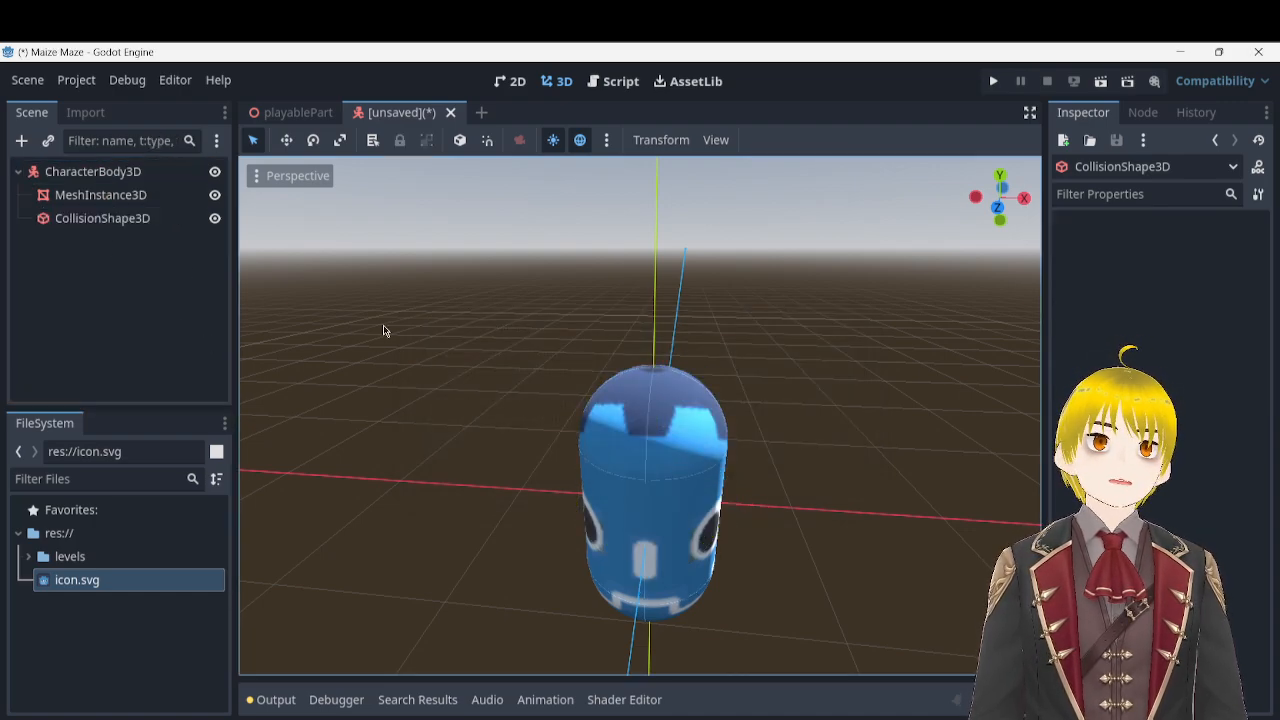
- Examine the assembled capsule character from a higher and more distant viewpoint
mouse_move(839, 312)
right_down()
mouse_move(850, 420)
mouse_move(700, 420)
mouse_move(660, 315)
mouse_move(530, 210)
mouse_move(440, 285)
mouse_move(250, 250)
right_up()
key(d)
key(s)
right_drag(640, 360, 375, 500)
key(q)
key(e)
key(s)
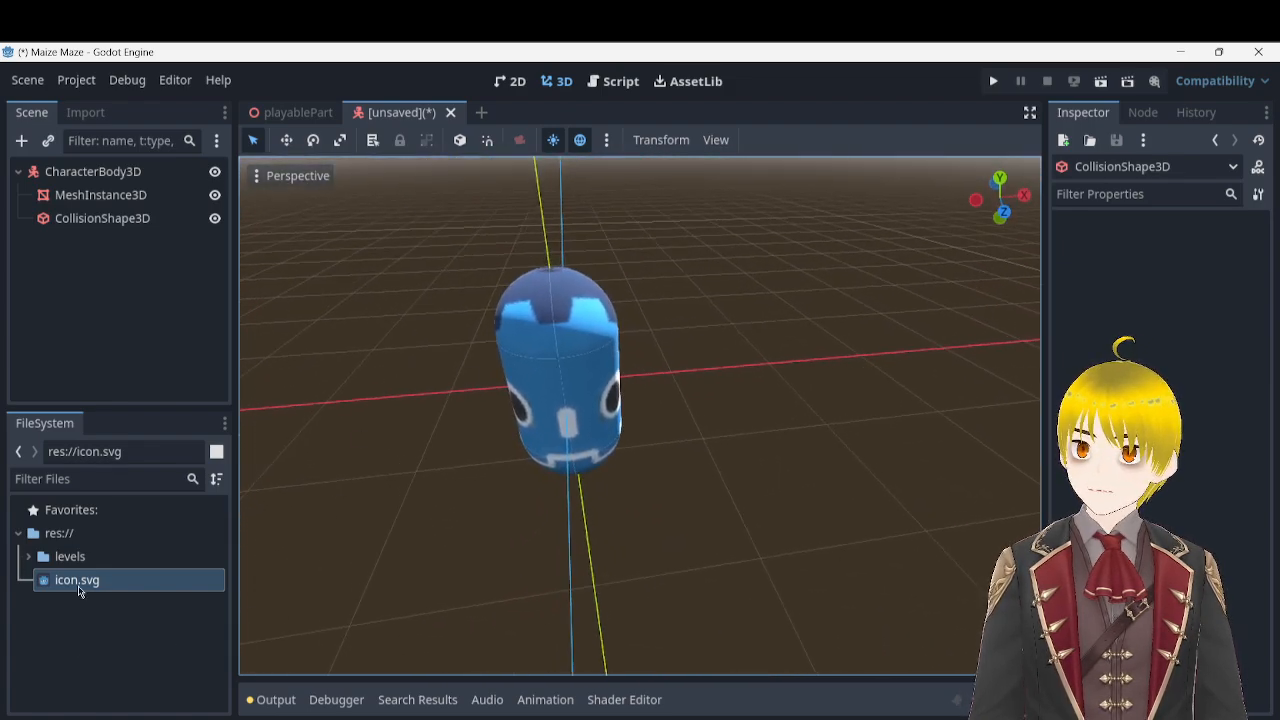
- Create a new folder named assets in the project's res:// root
right_click(64, 541)
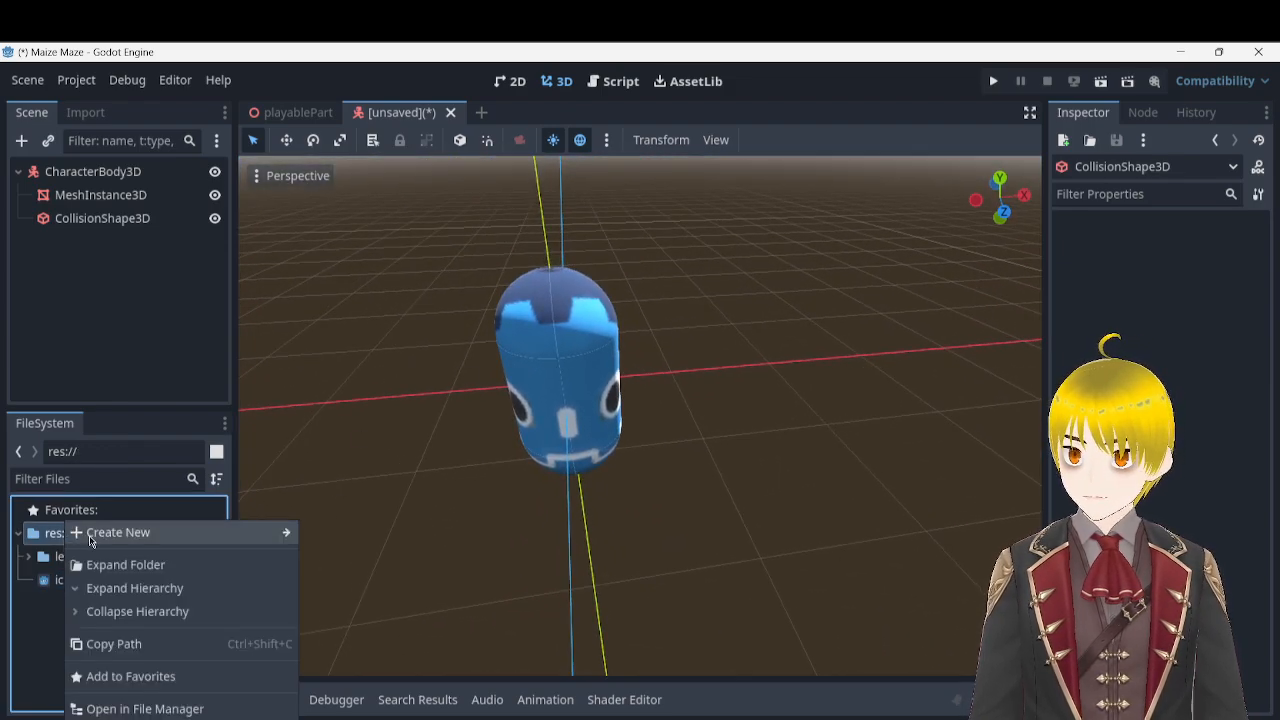
mouse_move(285, 538)
click(330, 532)
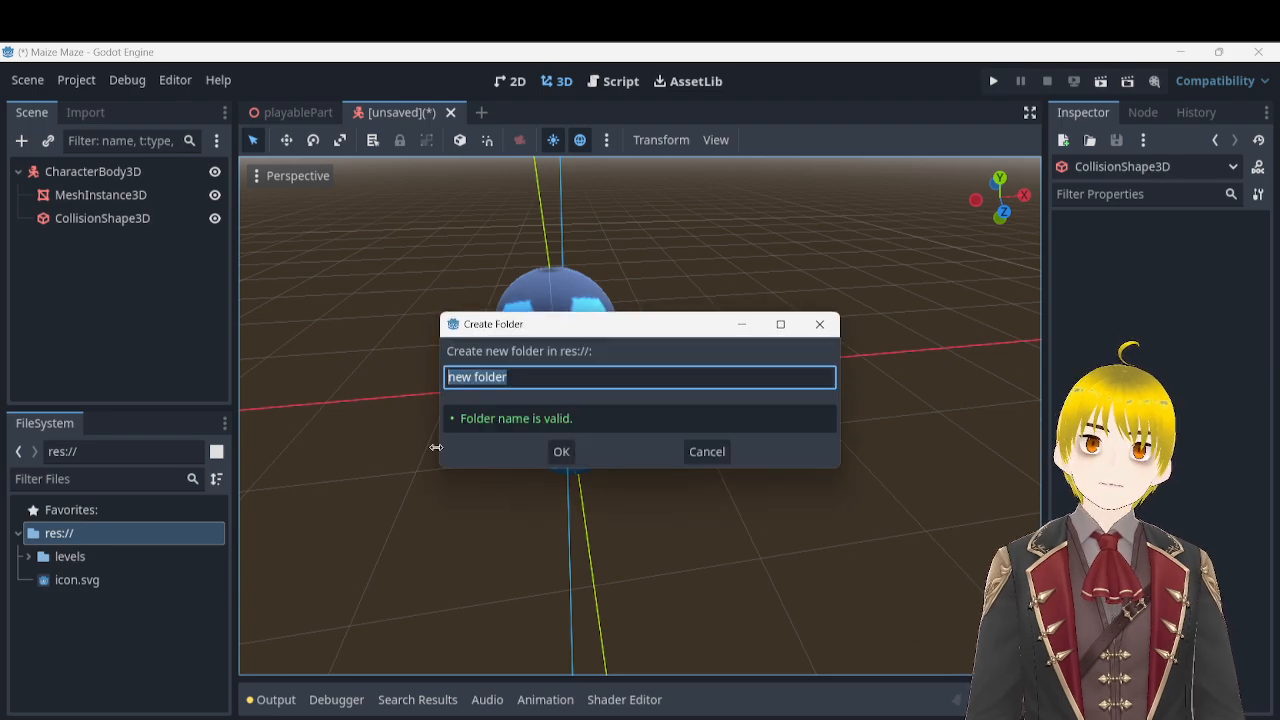
text(assets)
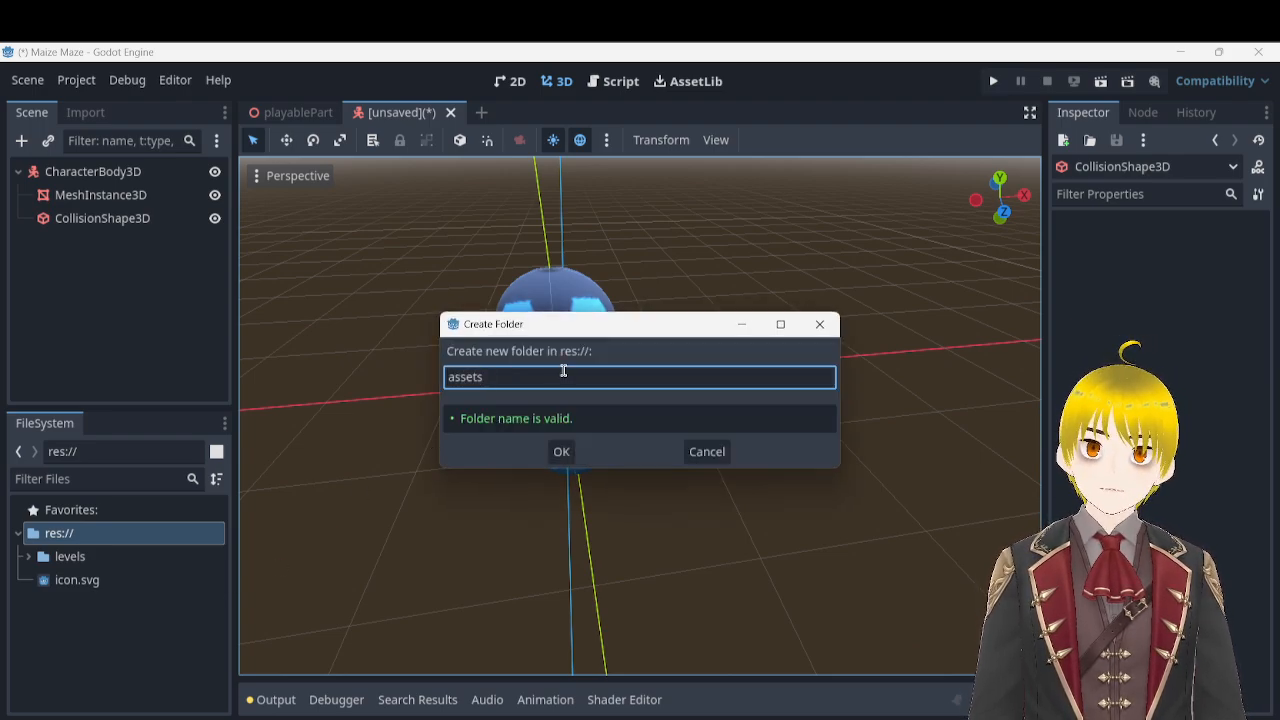
click(561, 452)
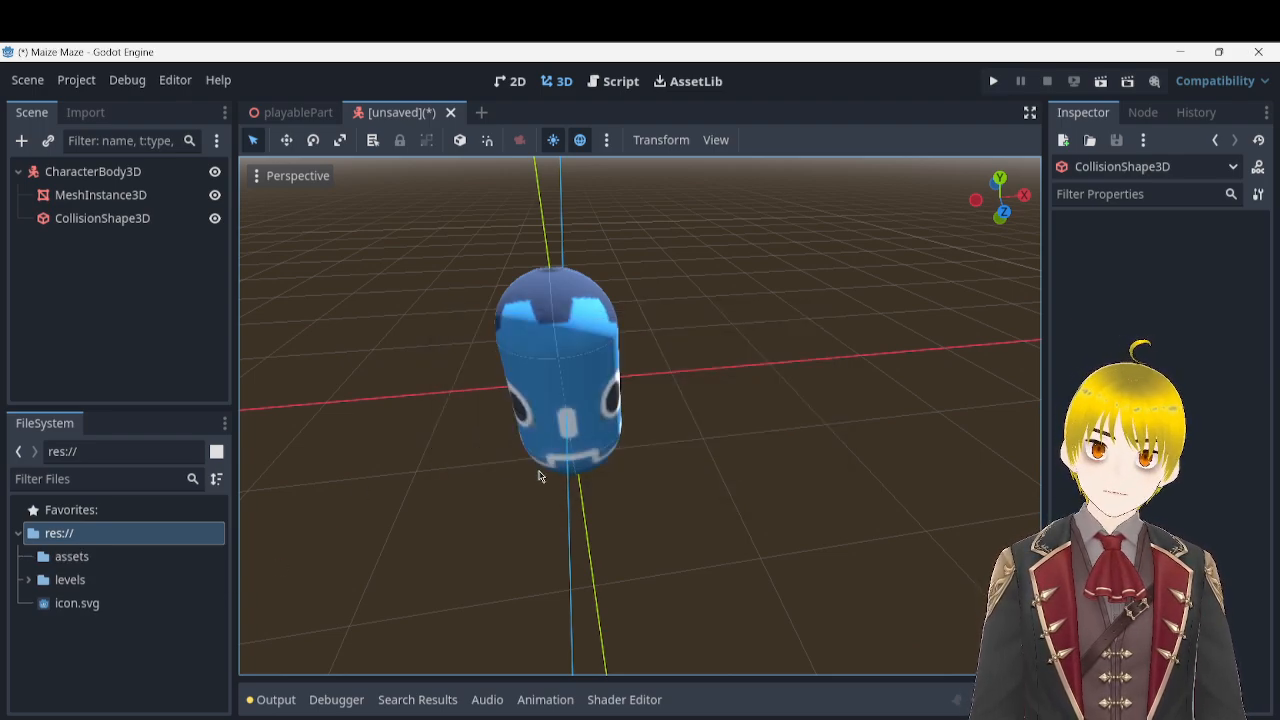
click(82, 558)
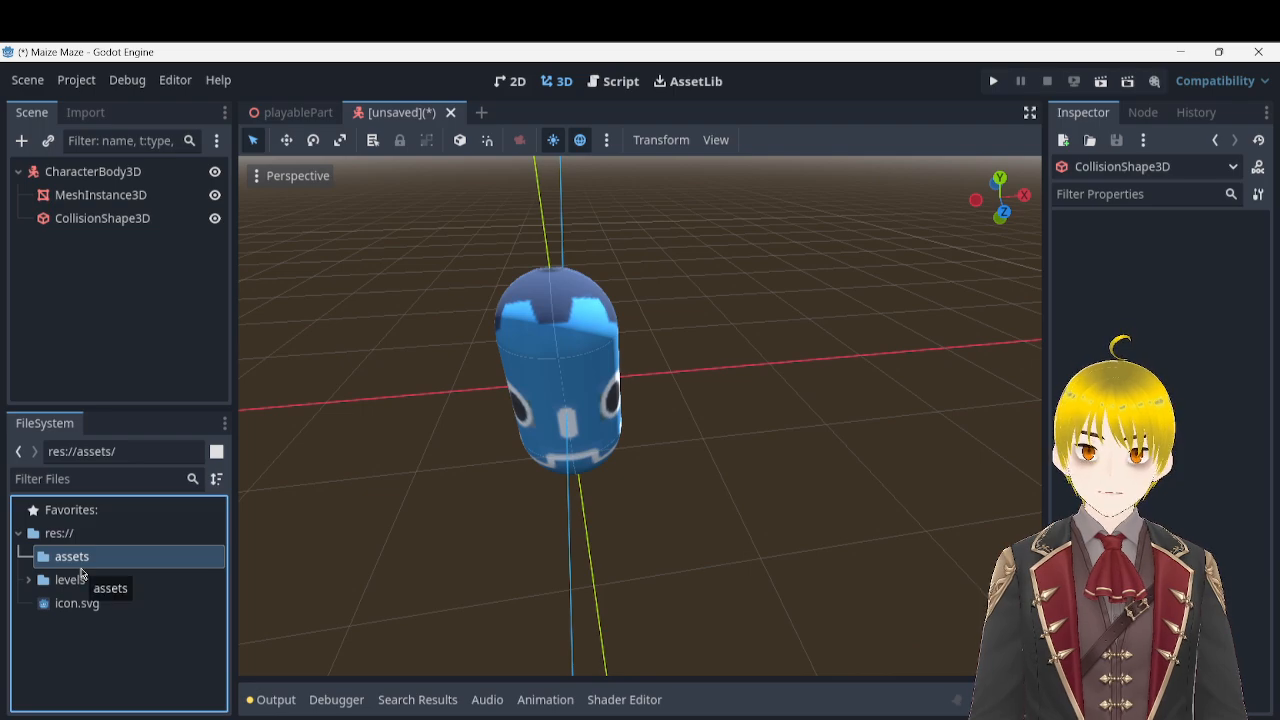
right_click(83, 566)
click(40, 641)
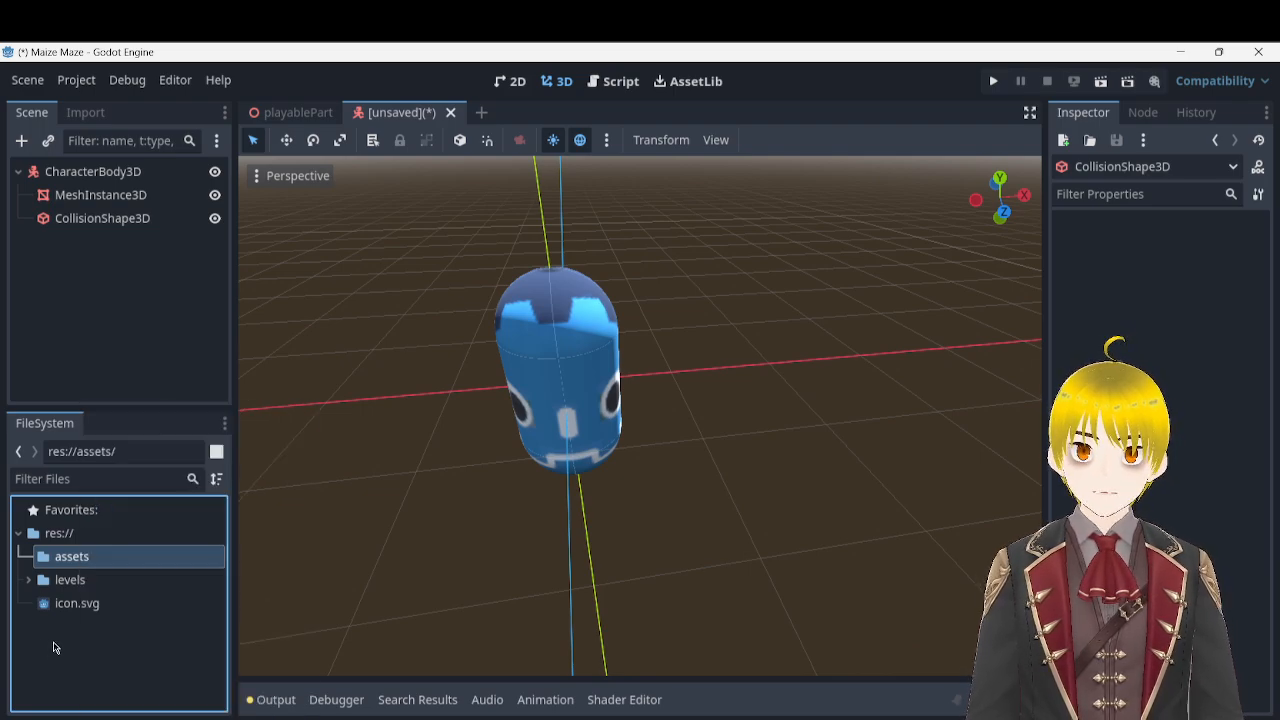
- Add a Camera3D node as a child of the CharacterBody3D
right_click(67, 176)
click(150, 194)
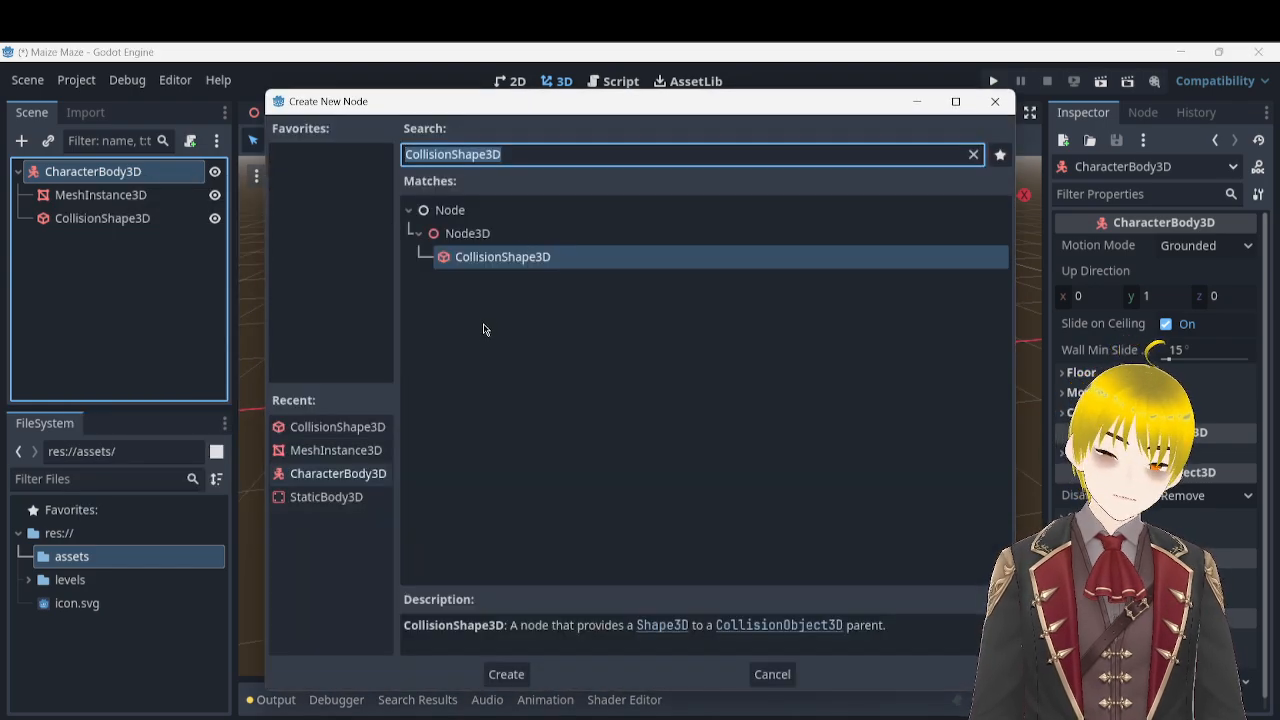
key(BackSpace)
text(camera)
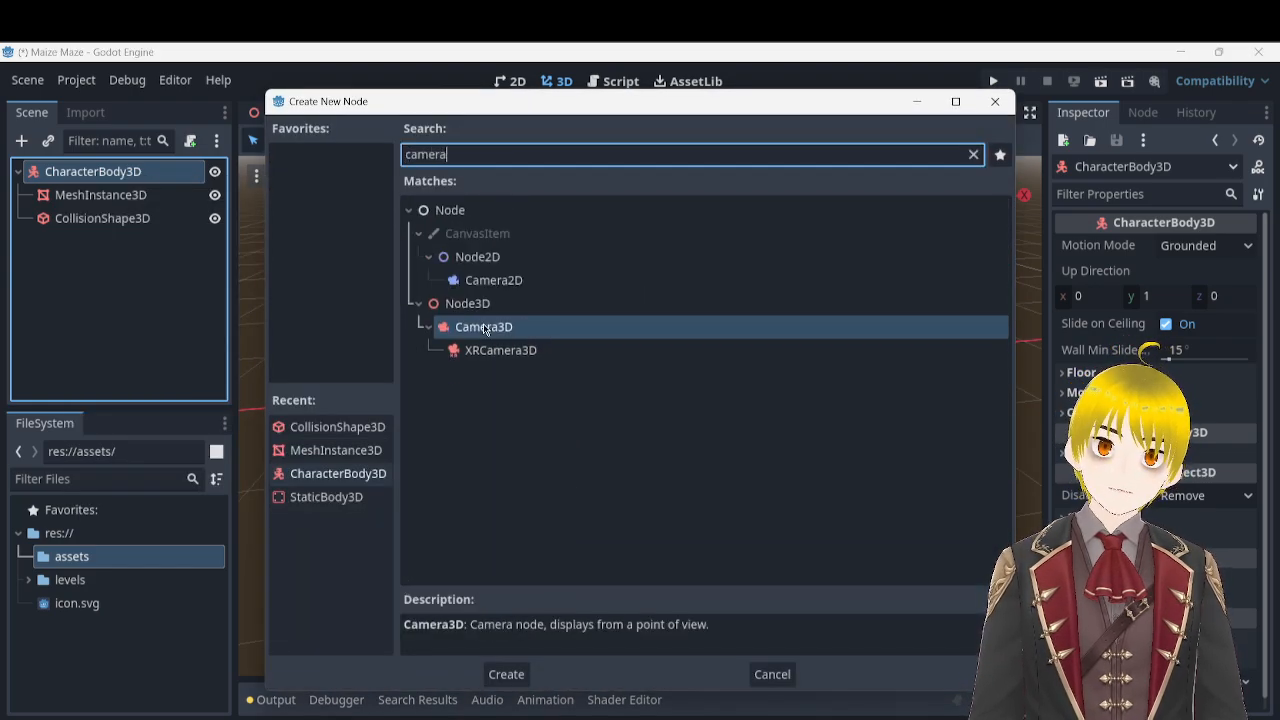
click(484, 328)
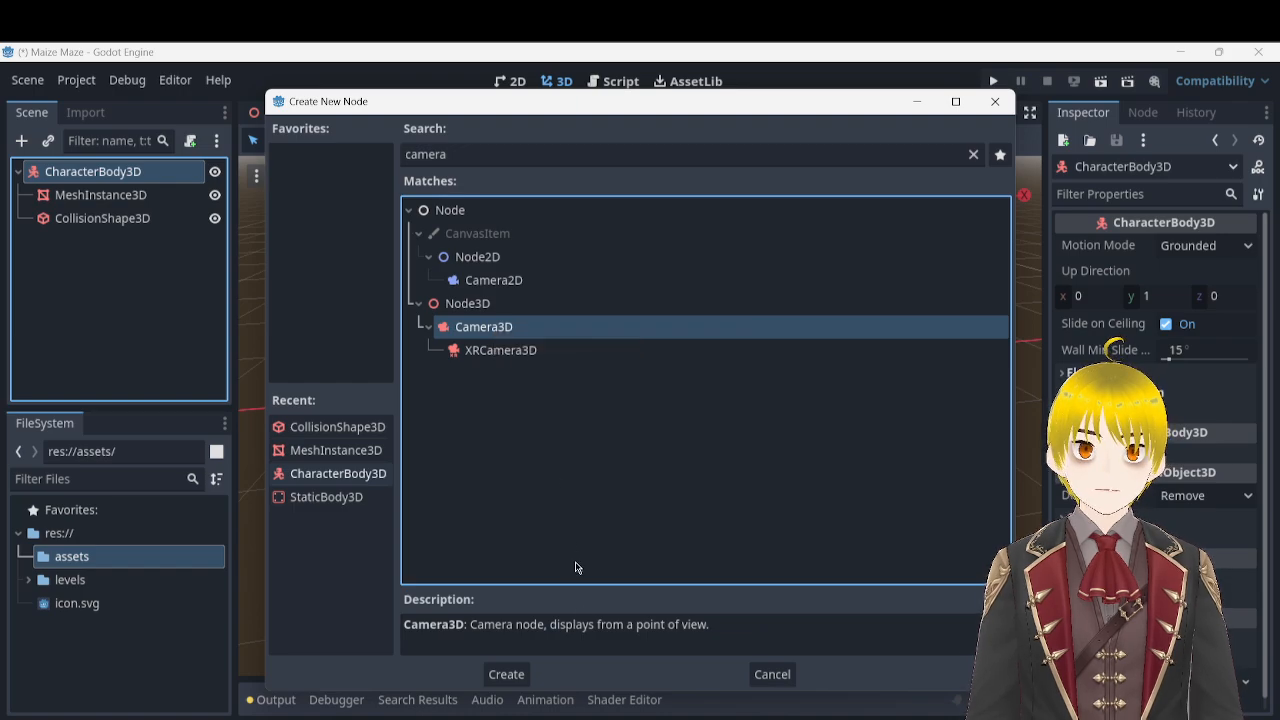
click(508, 674)
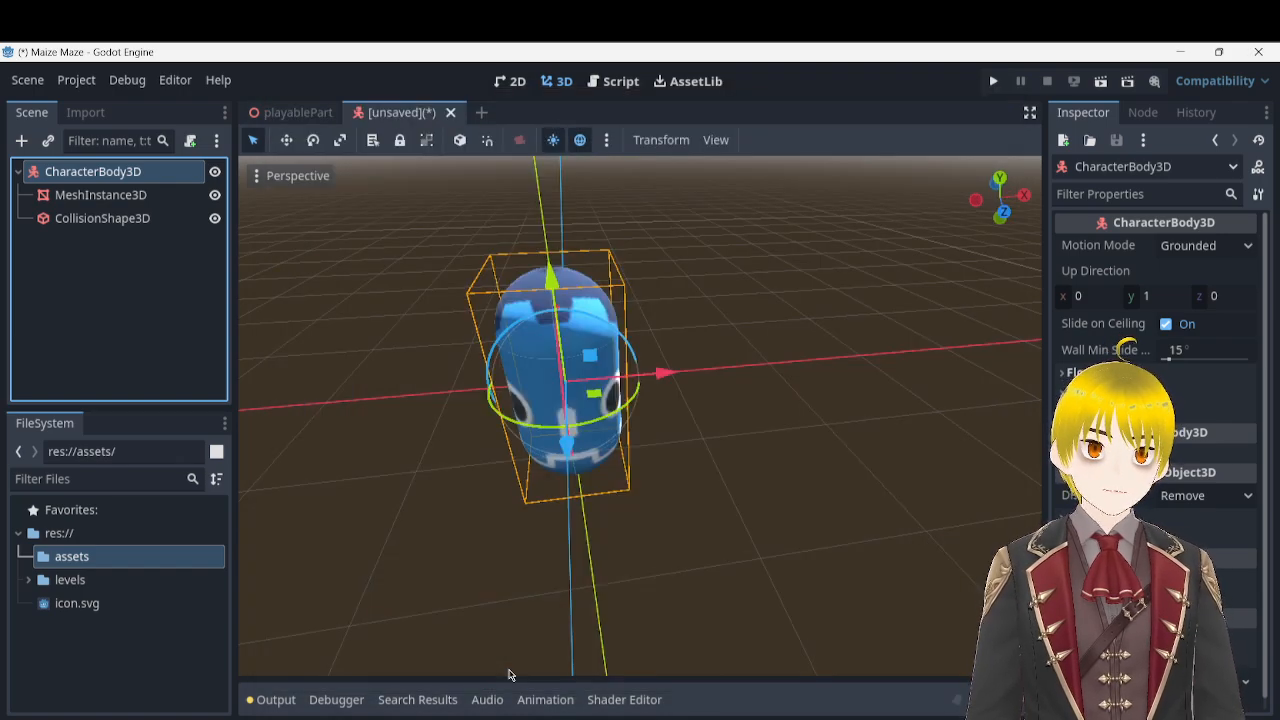
- Raise the Camera3D to the capsule's upper part and shift it along Z toward the side opposite the face
middle_drag(640, 360, 700, 380)
middle_drag(640, 415, 390, 330)
scroll(640, 415, up, 5)
middle_drag(600, 400, 814, 363)
drag(518, 293, 511, 135)
middle_drag(700, 400, 640, 490)
scroll(640, 415, down, 8)
middle_drag(640, 430, 604, 472)
middle_drag(770, 480, 767, 390)
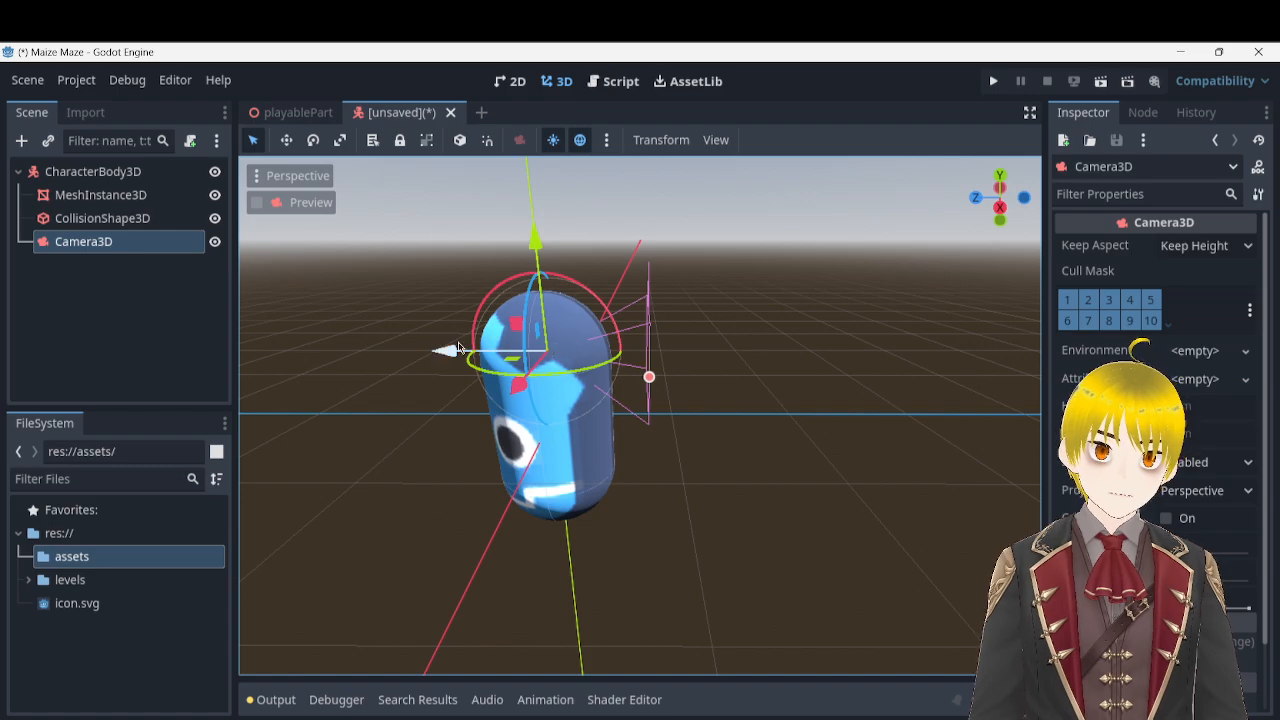
drag(443, 352, 507, 360)
- Inspect the camera's placement around the capsule and preview what the Camera3D sees
right_drag(851, 351, 541, 272)
key(q)
key(d)
key(w)
key(w)
key(q)
key(e)
key(s)
key(a)
key(w)
click(257, 203)
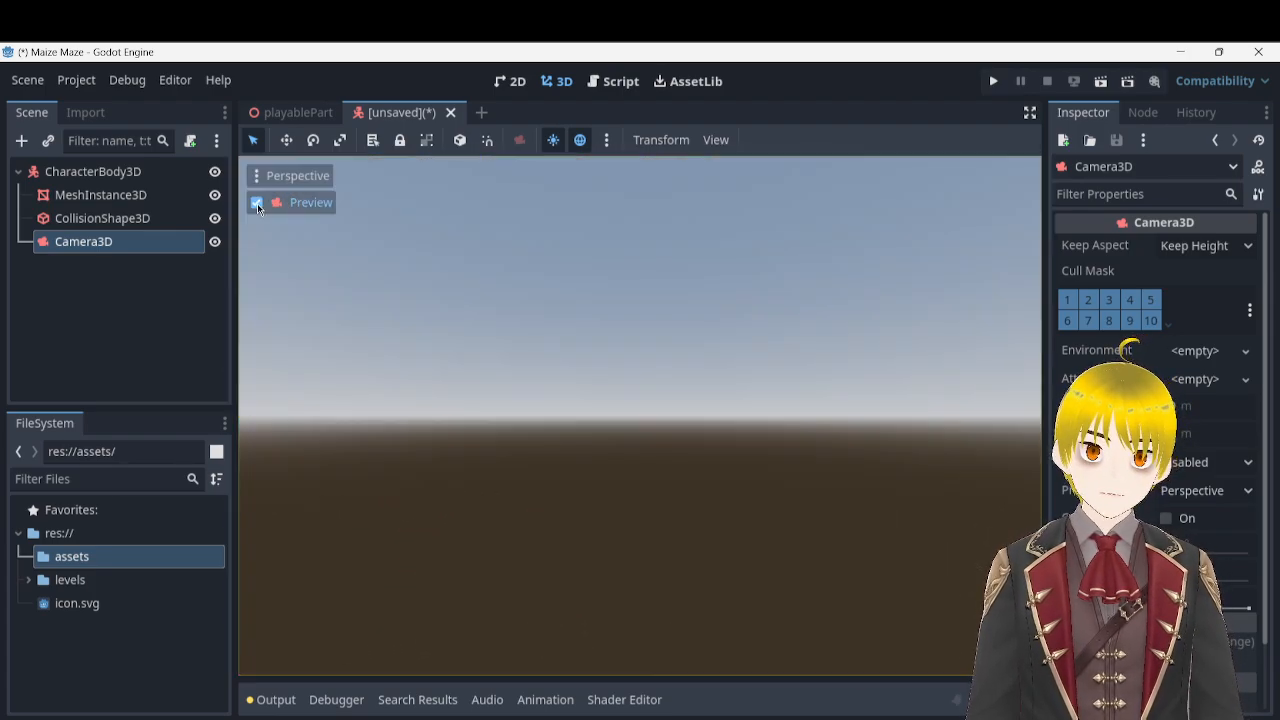
click(257, 203)
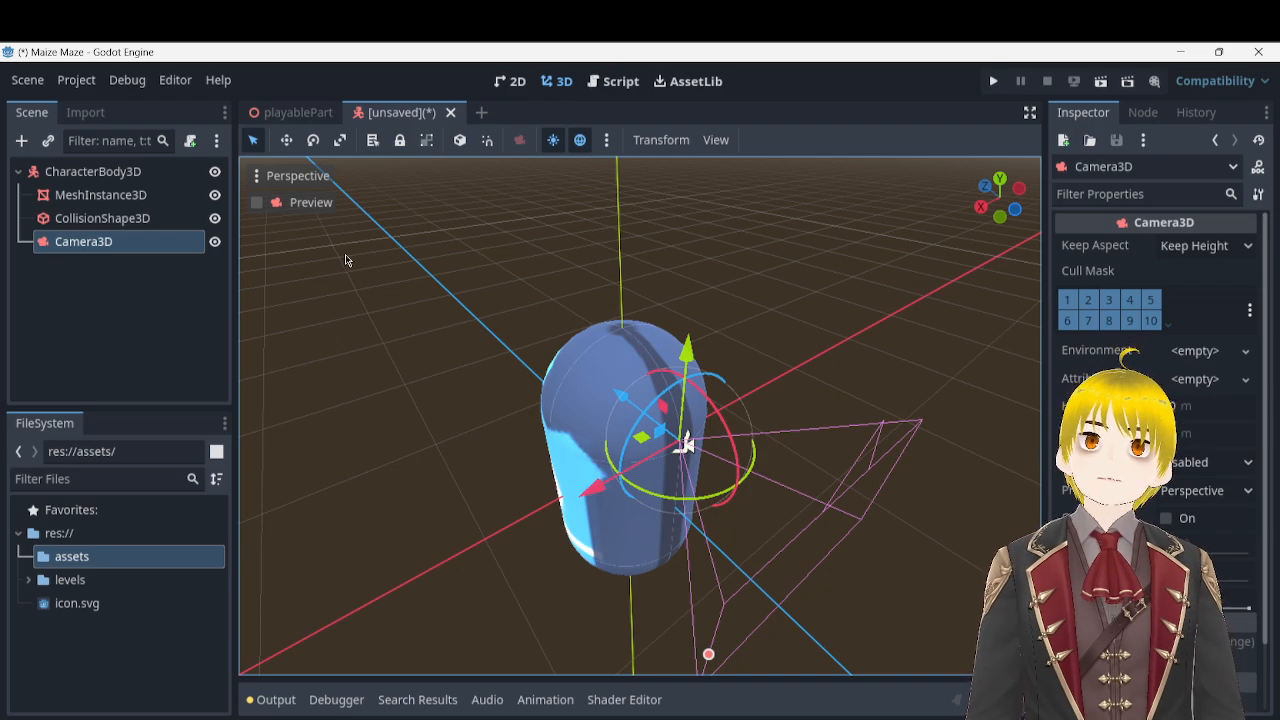
- Save the character scene as player.tscn in the assets folder
key(ctrl+s)
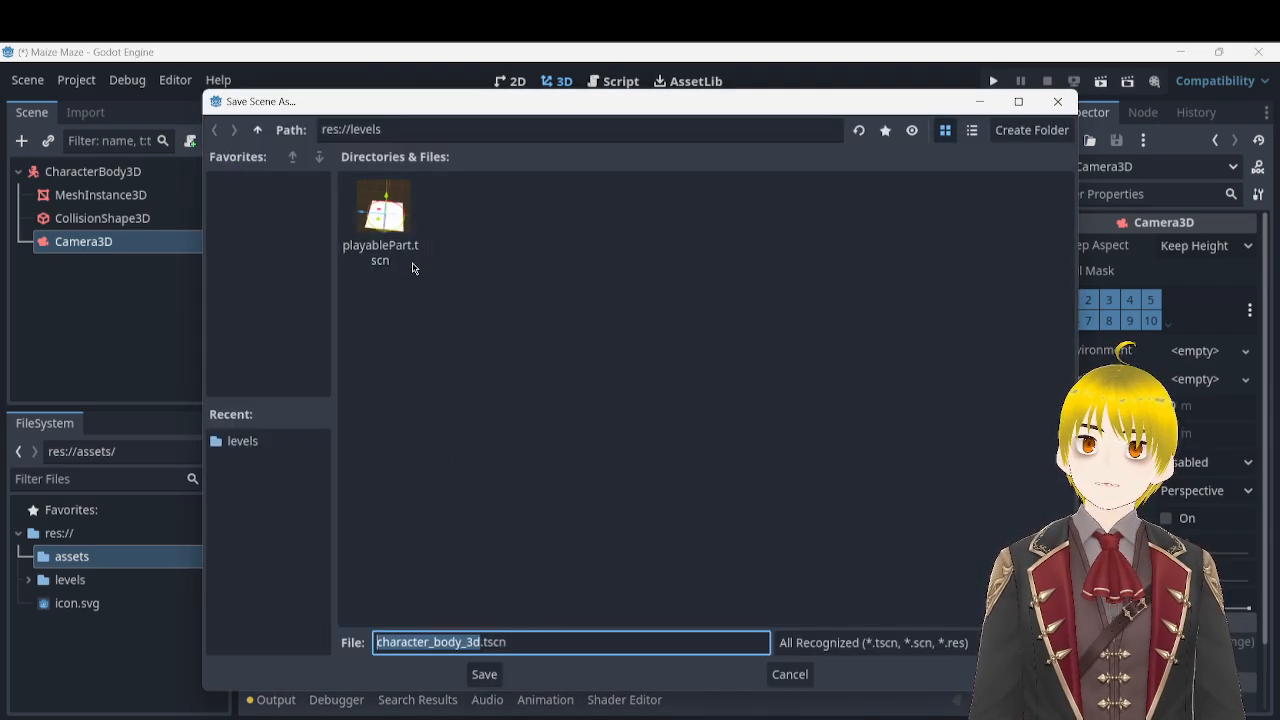
click(258, 132)
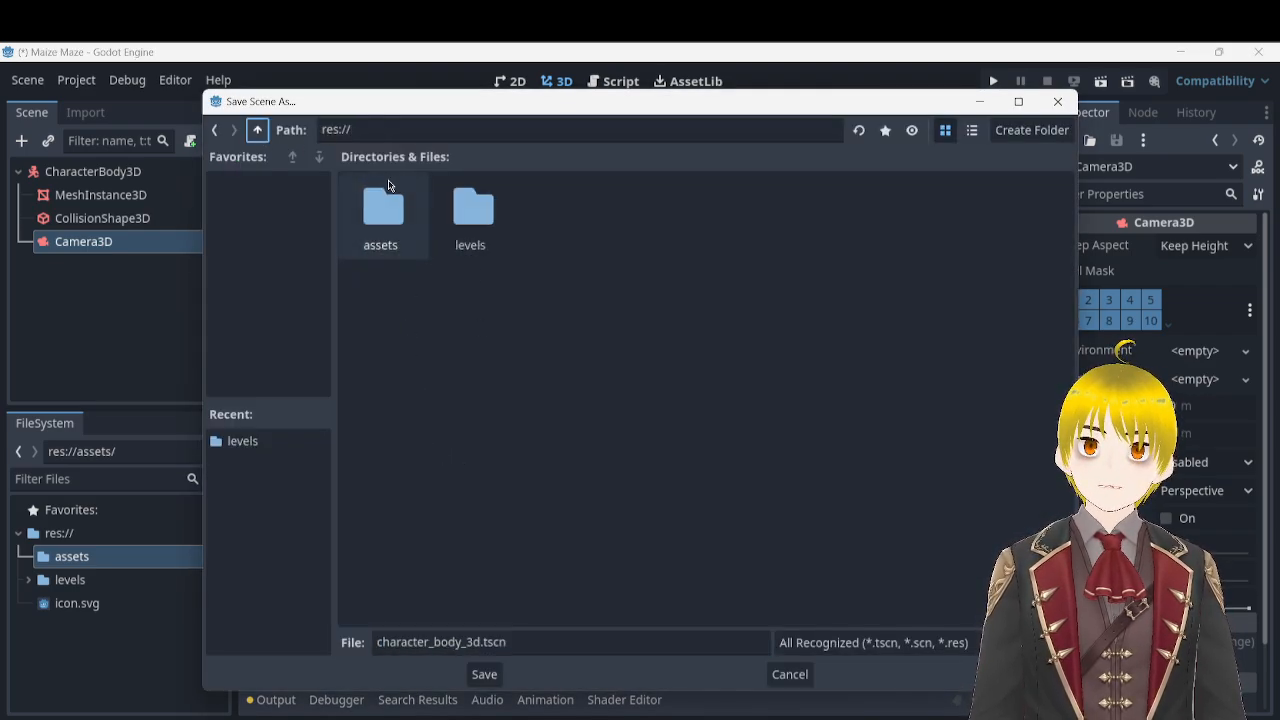
click(469, 214)
double_click(390, 220)
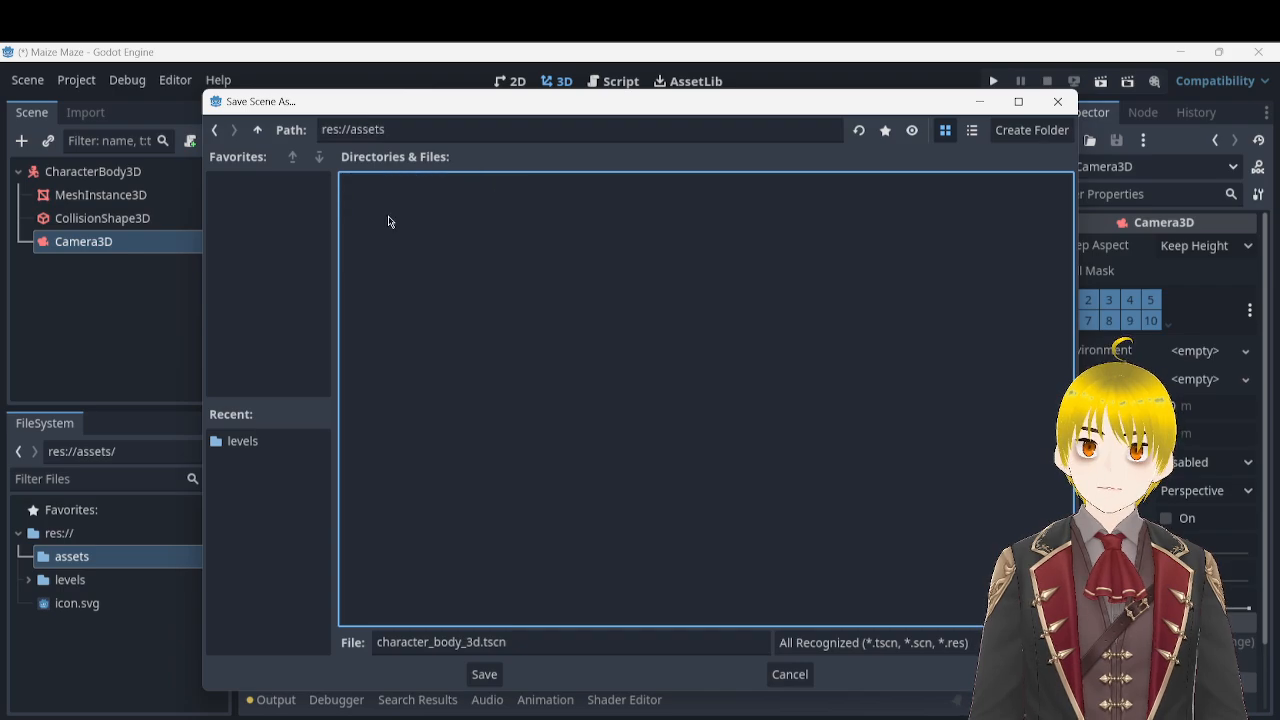
double_click(466, 643)
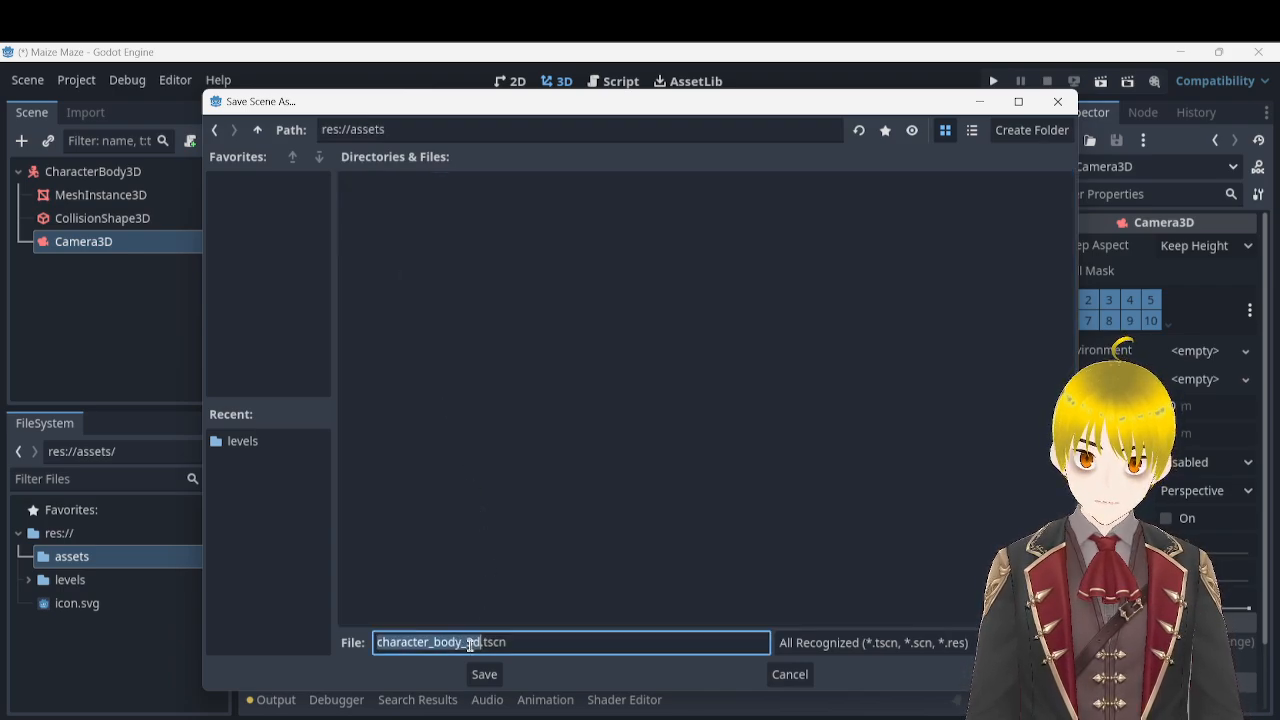
text(player)
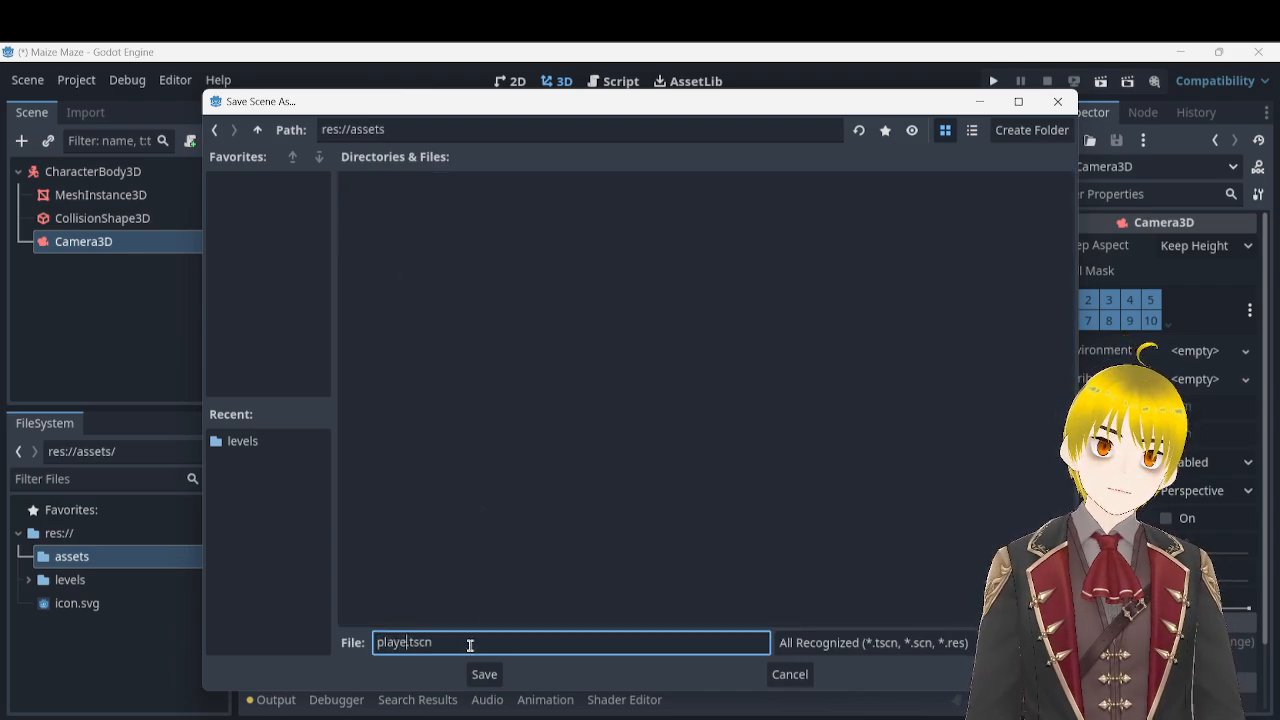
click(484, 674)
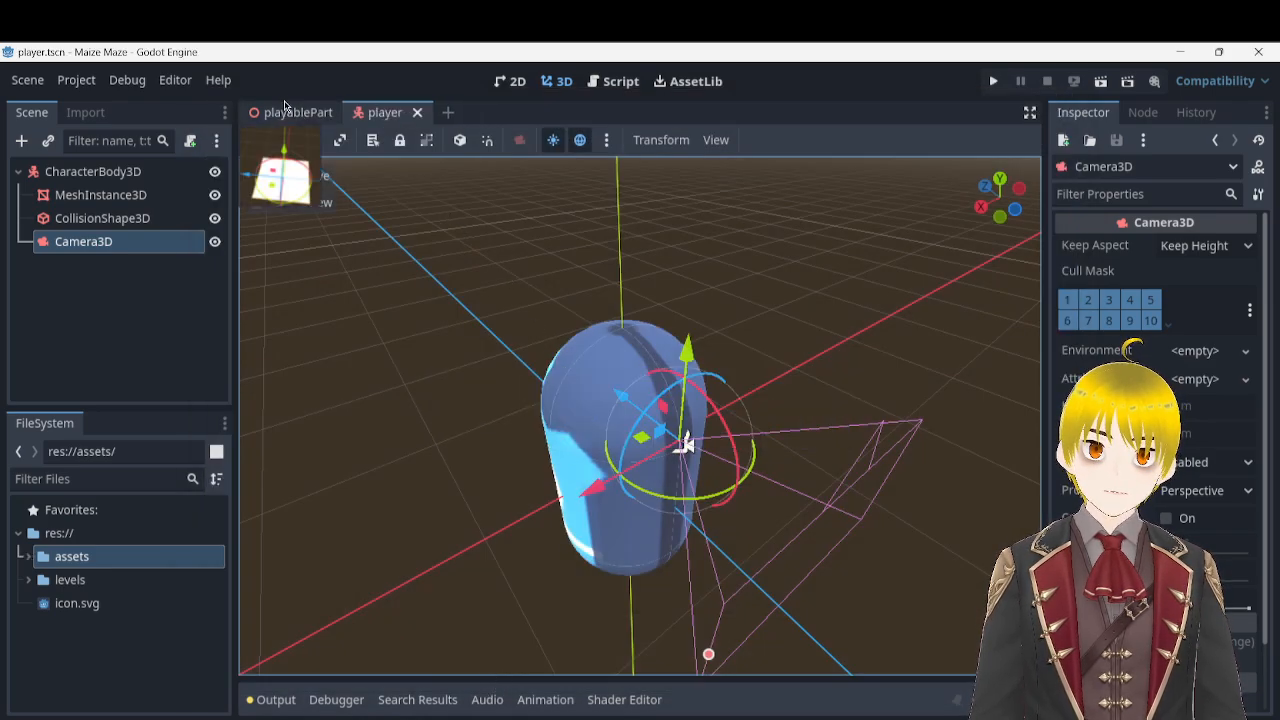
- Place an instance of player.tscn from the assets folder on the floor plane of the playablePart scene
click(289, 114)
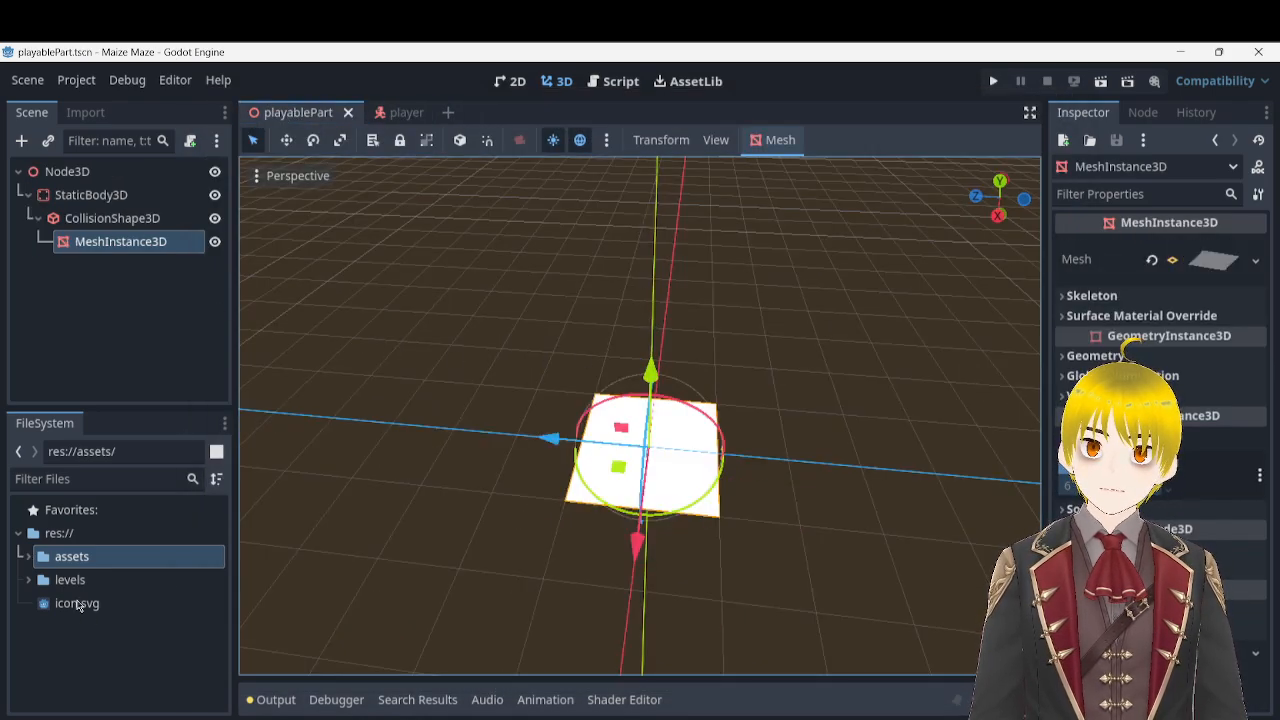
click(28, 557)
drag(85, 585, 640, 445)
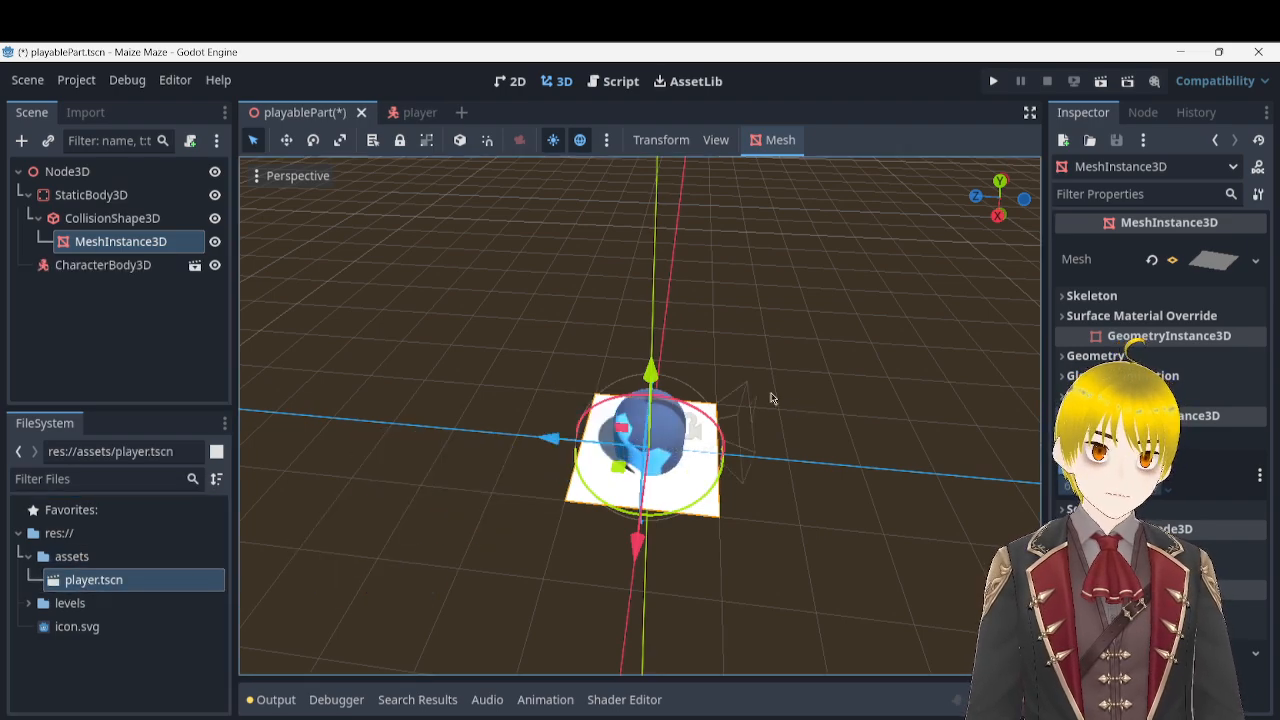
- Raise the player instance along the Y axis above the floor plane and save the playablePart scene
click(123, 266)
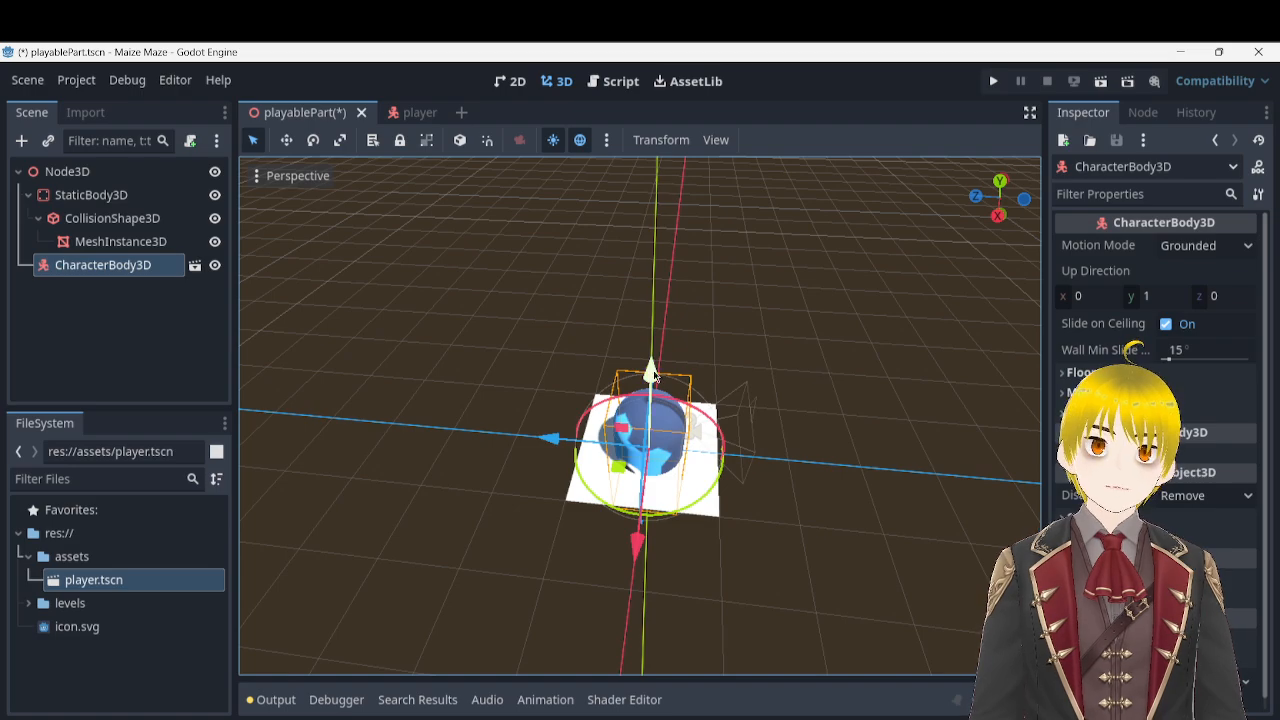
drag(650, 378, 700, 309)
right_drag(837, 460, 505, 490)
key(ctrl+s)
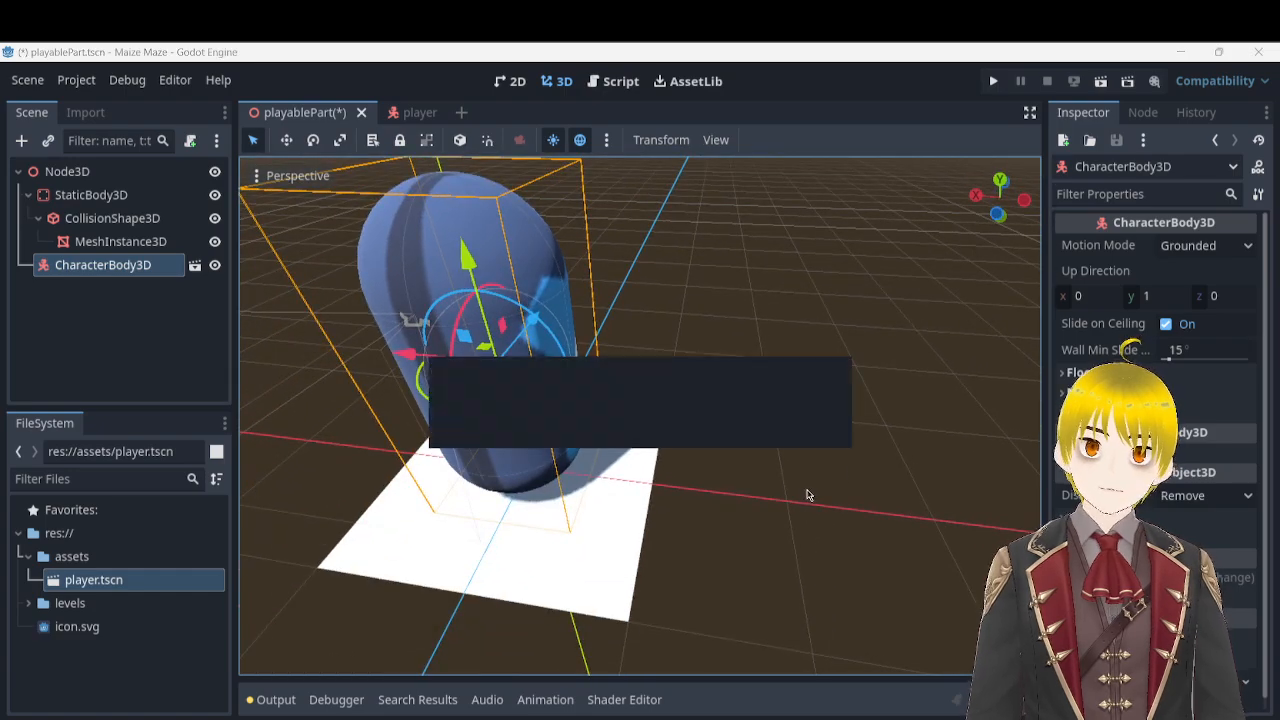
right_drag(807, 354, 610, 330)
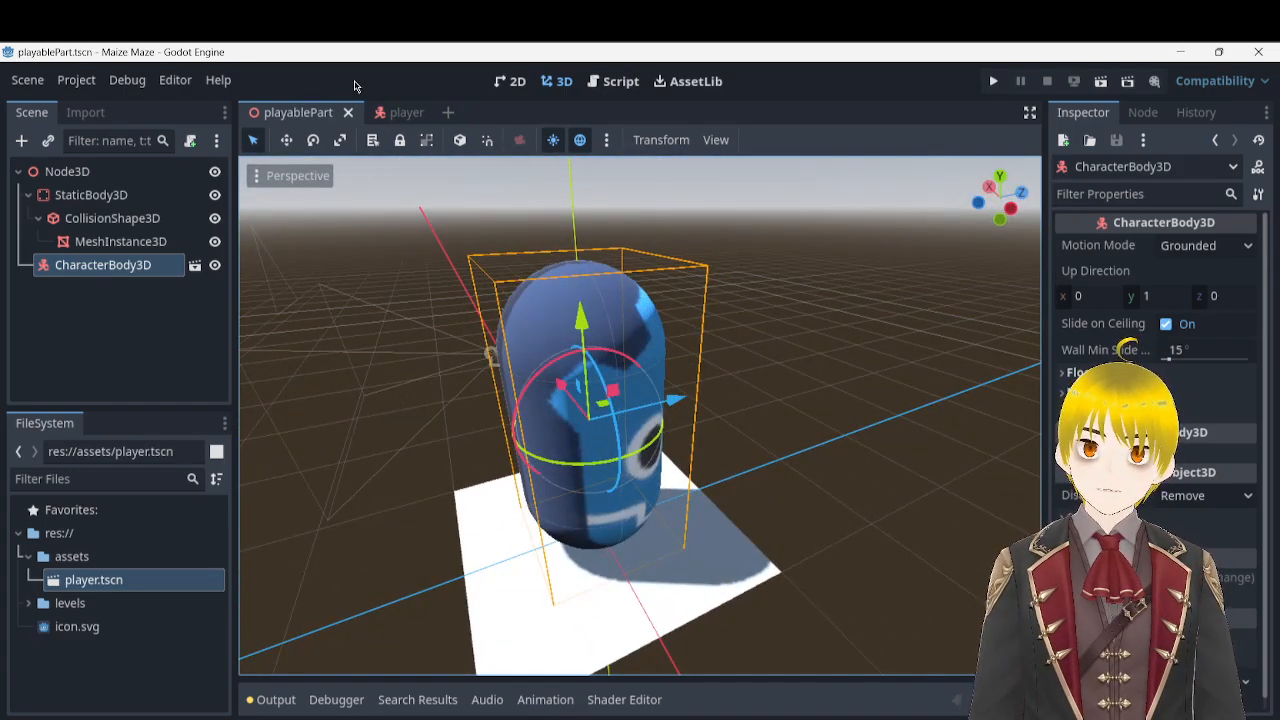
- Attach a GDScript at res://assets/player.gd to the player scene's CharacterBody3D using the Basic Movement template
click(386, 112)
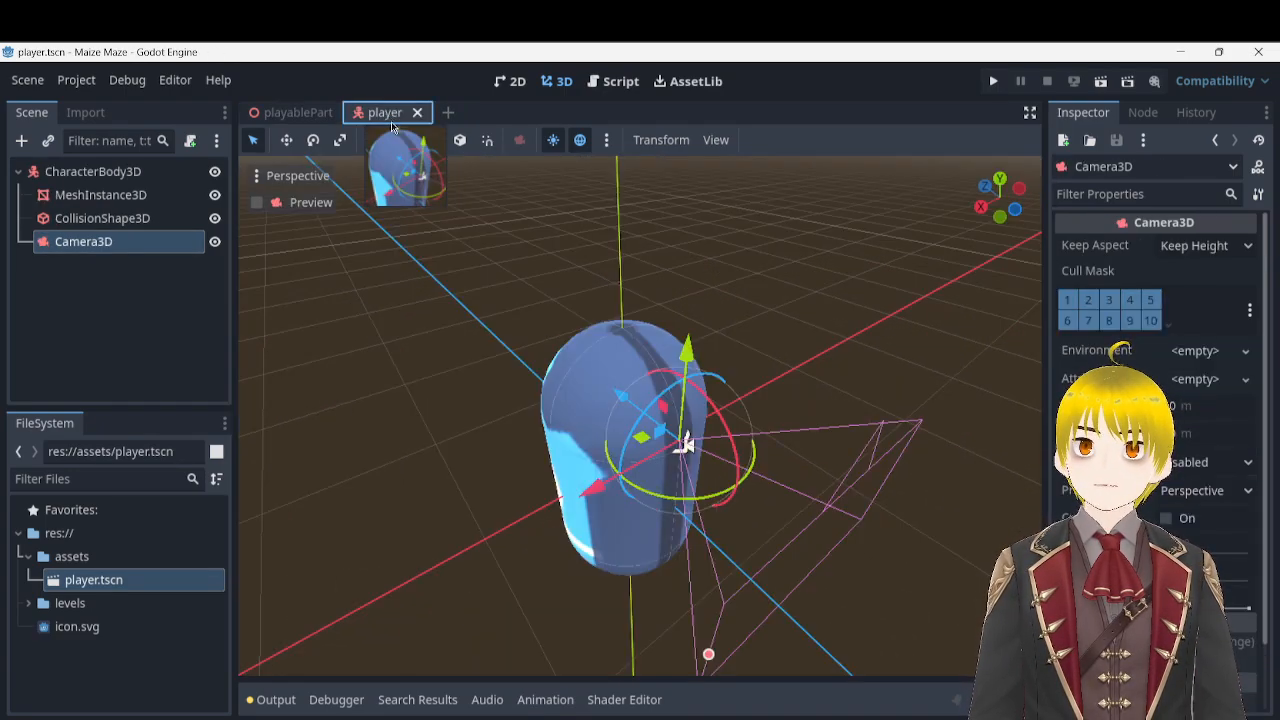
click(135, 178)
right_click(135, 178)
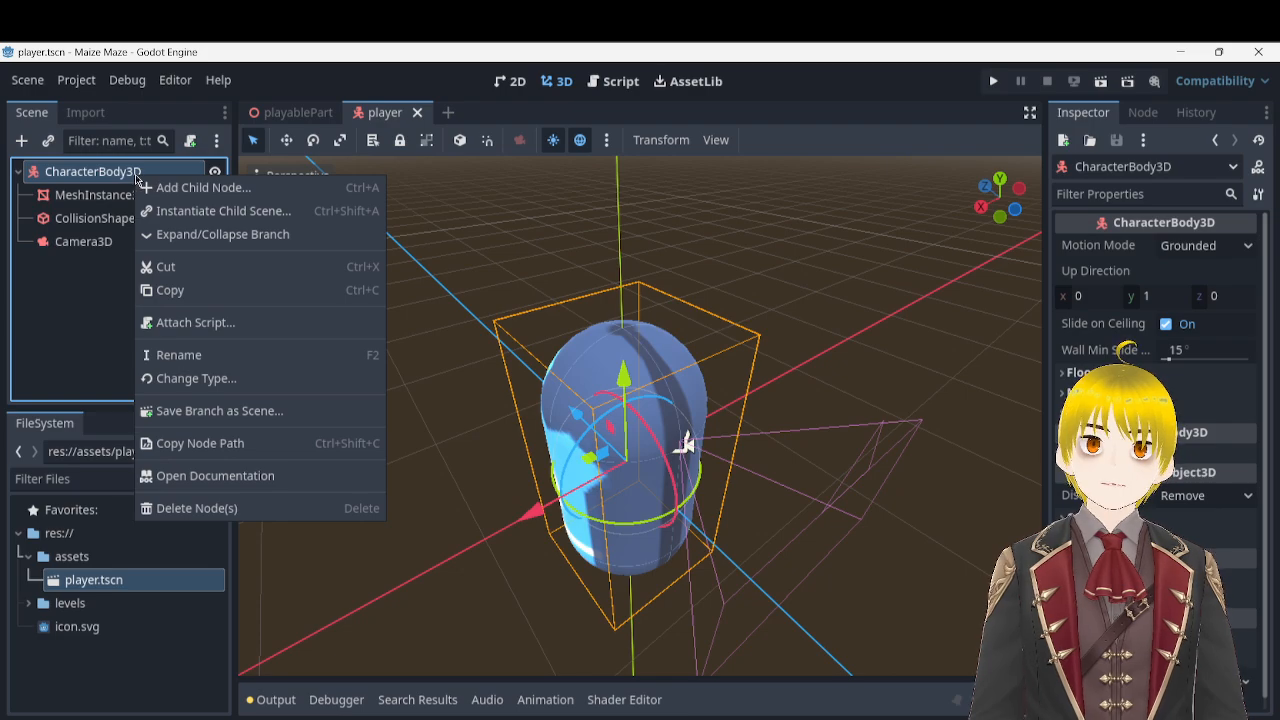
click(200, 321)
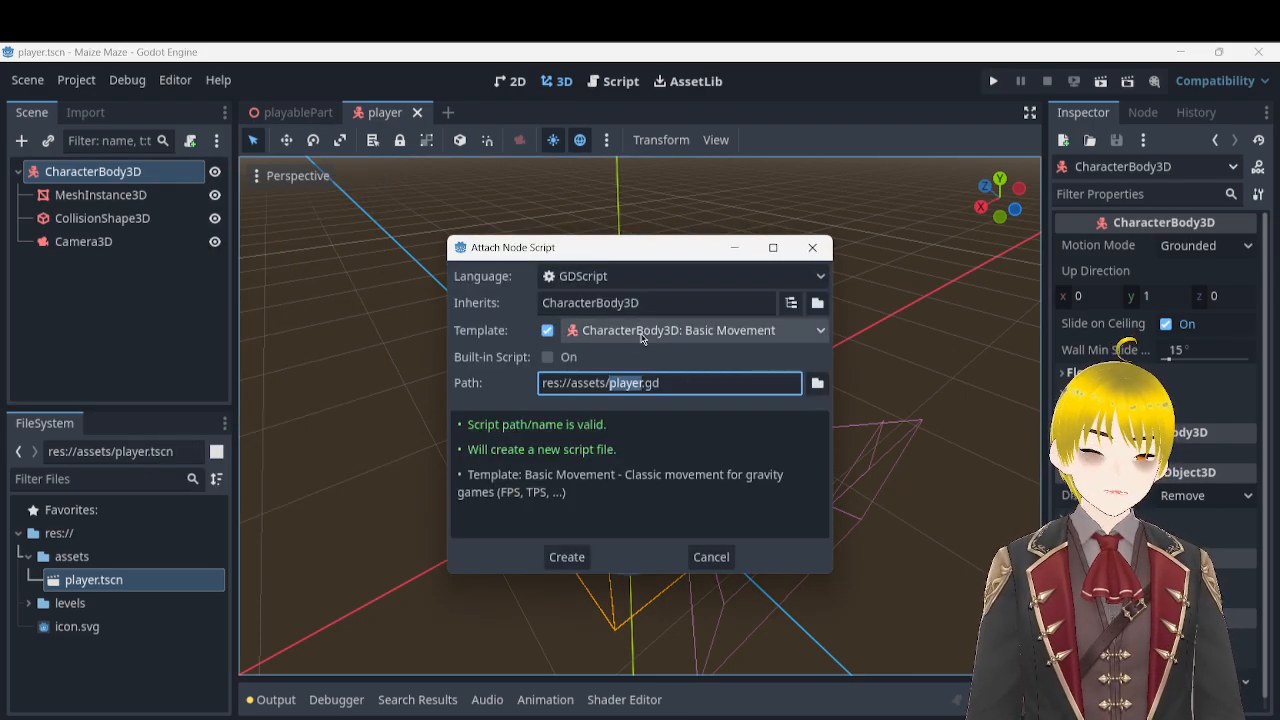
click(643, 337)
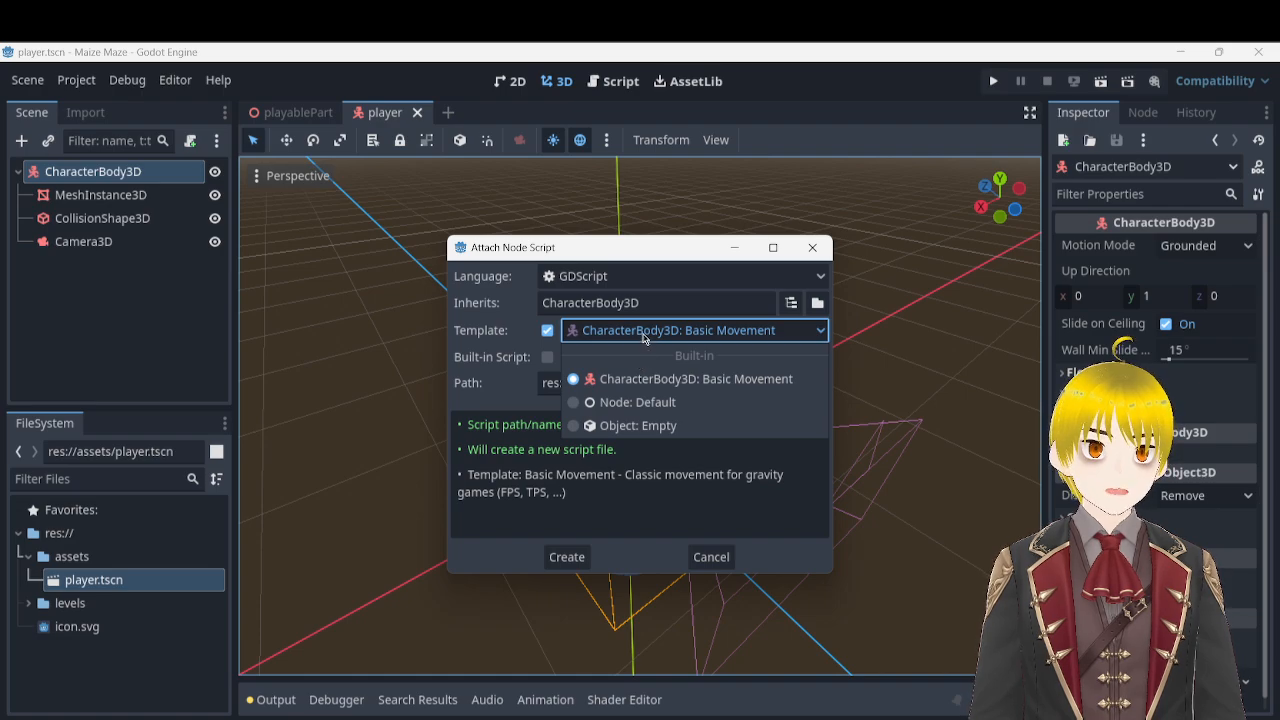
click(643, 337)
click(548, 331)
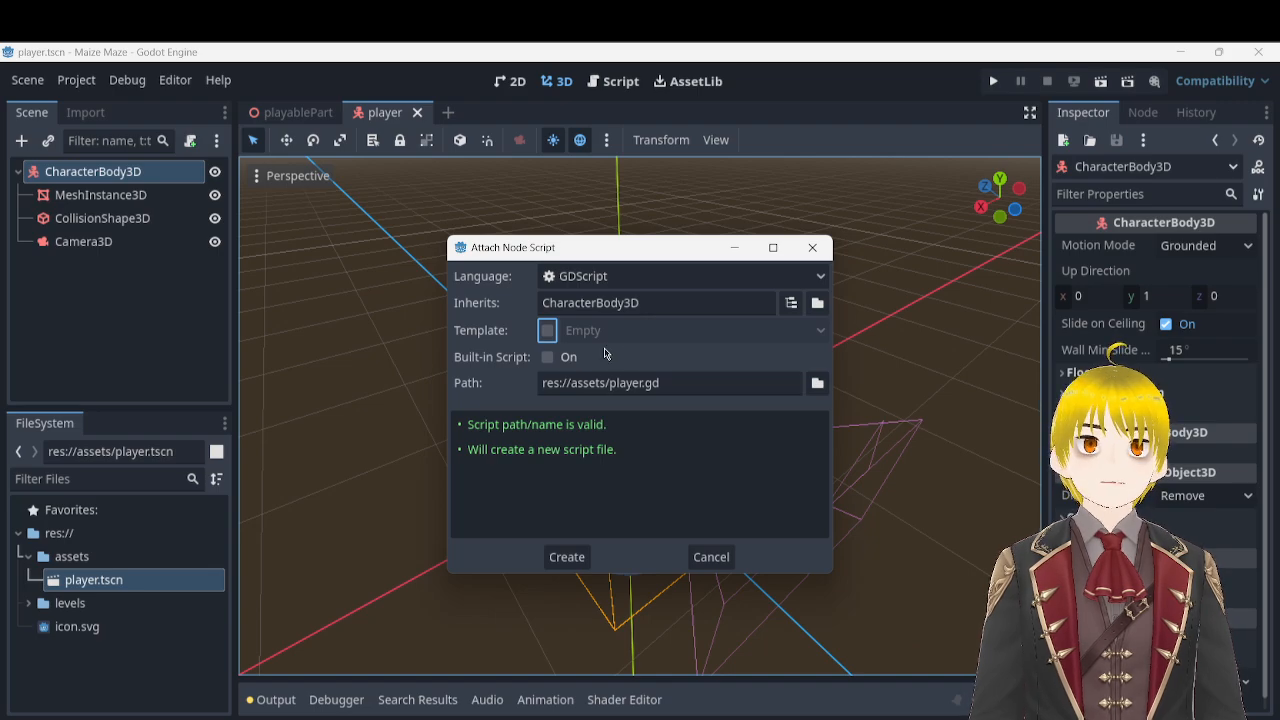
click(545, 330)
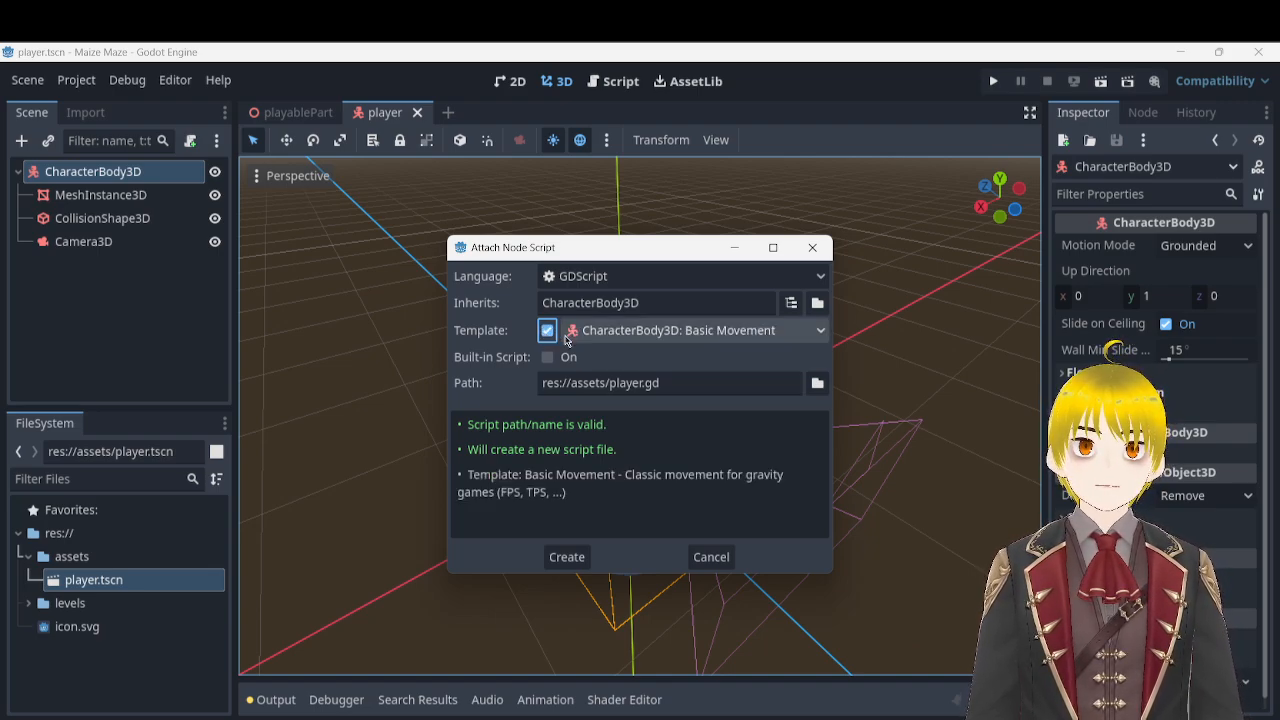
click(571, 557)
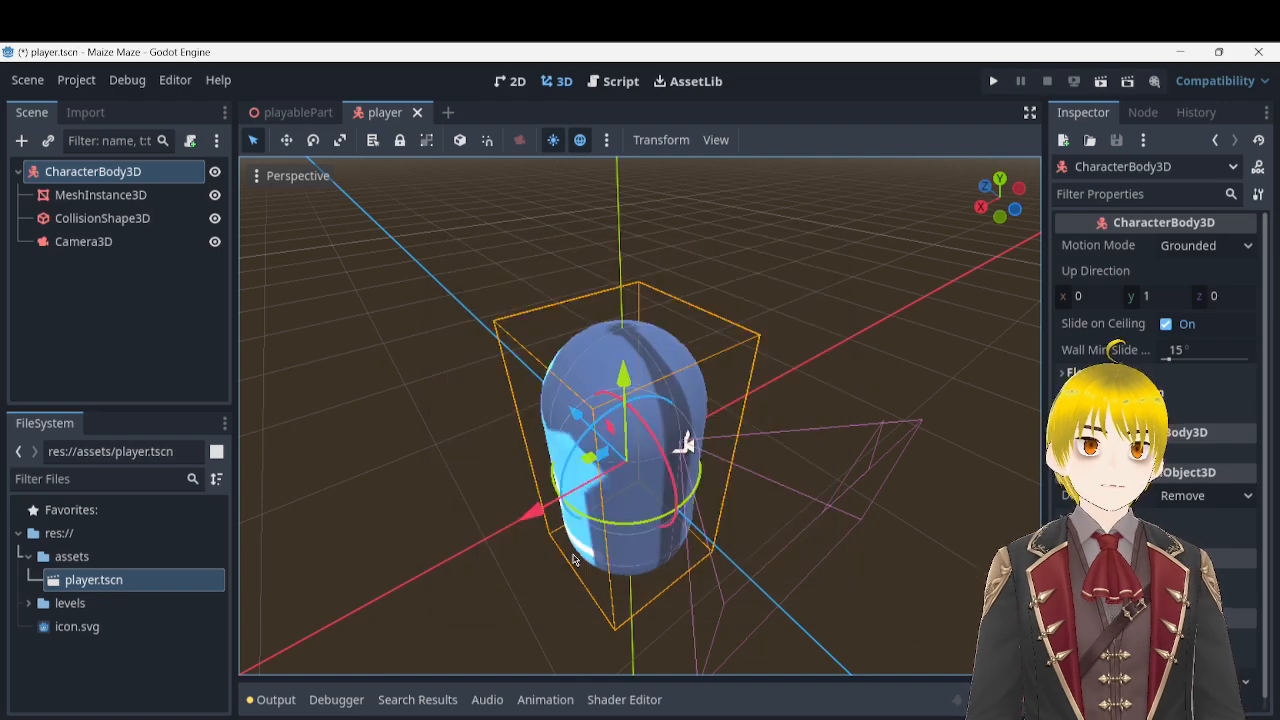
- Remove the extra blank line above the SPEED constant in player.gd, save, and return to the playablePart scene
click(502, 201)
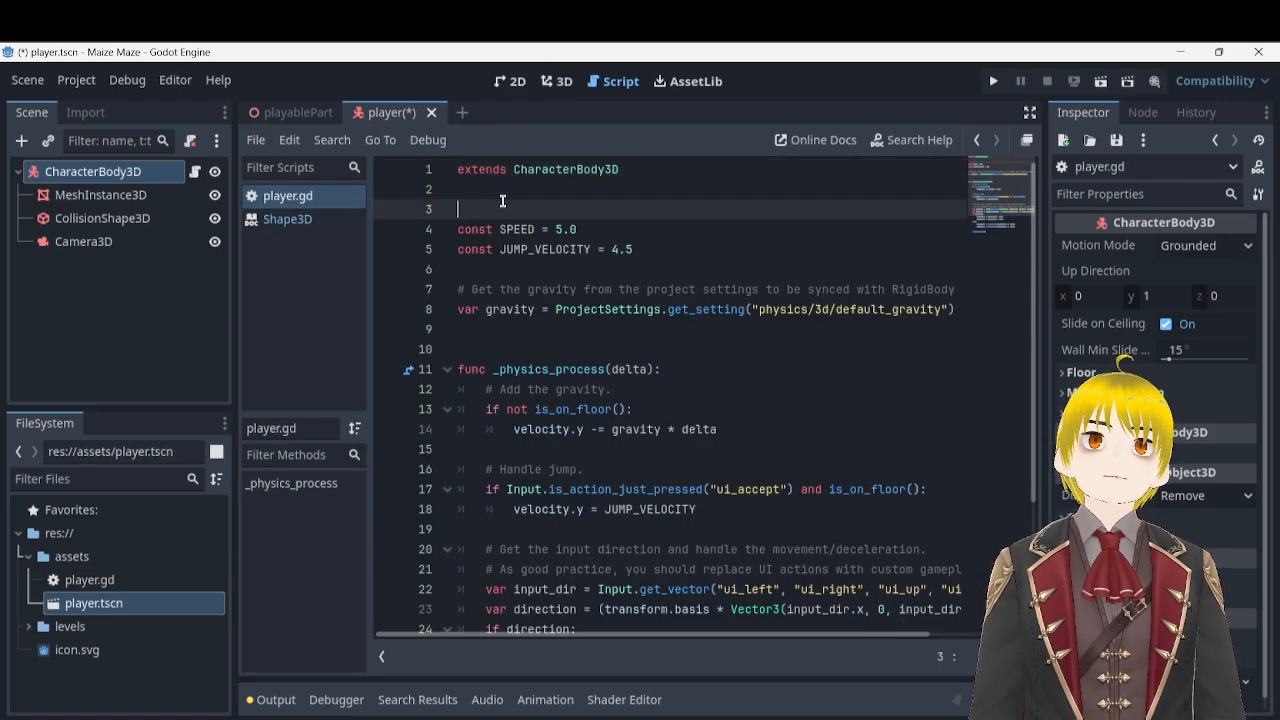
key(BackSpace)
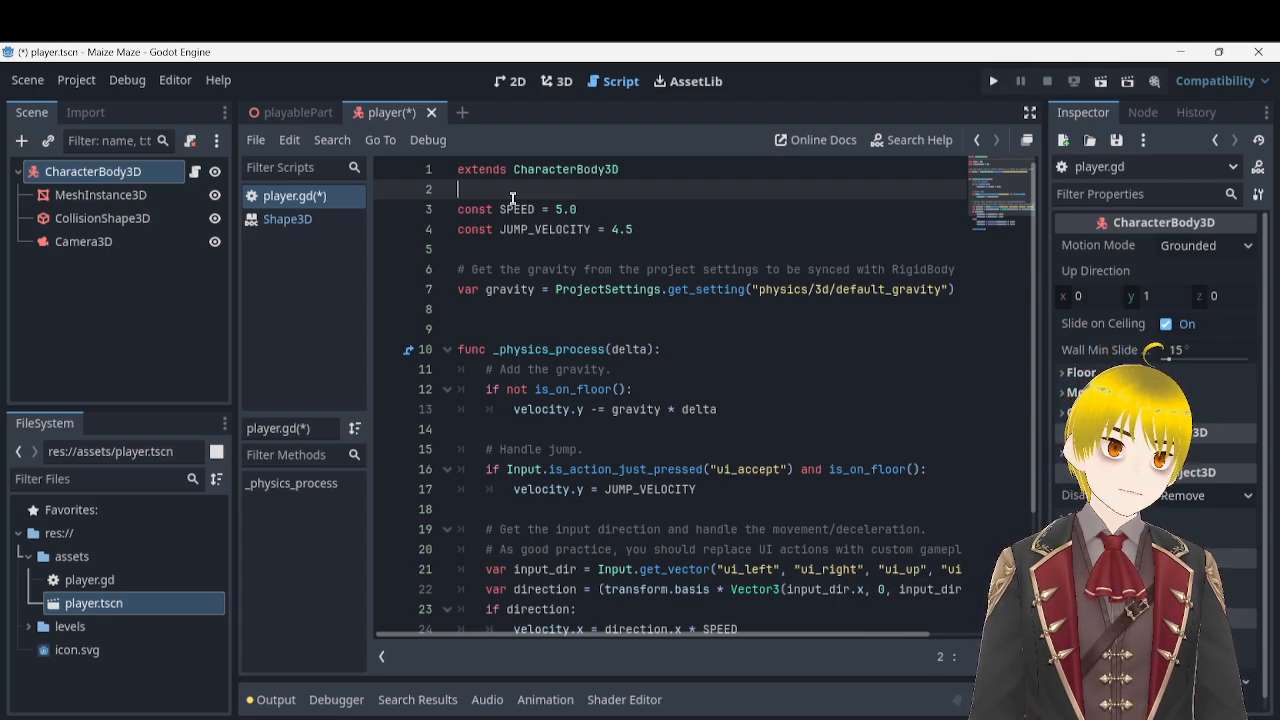
key(ctrl+s)
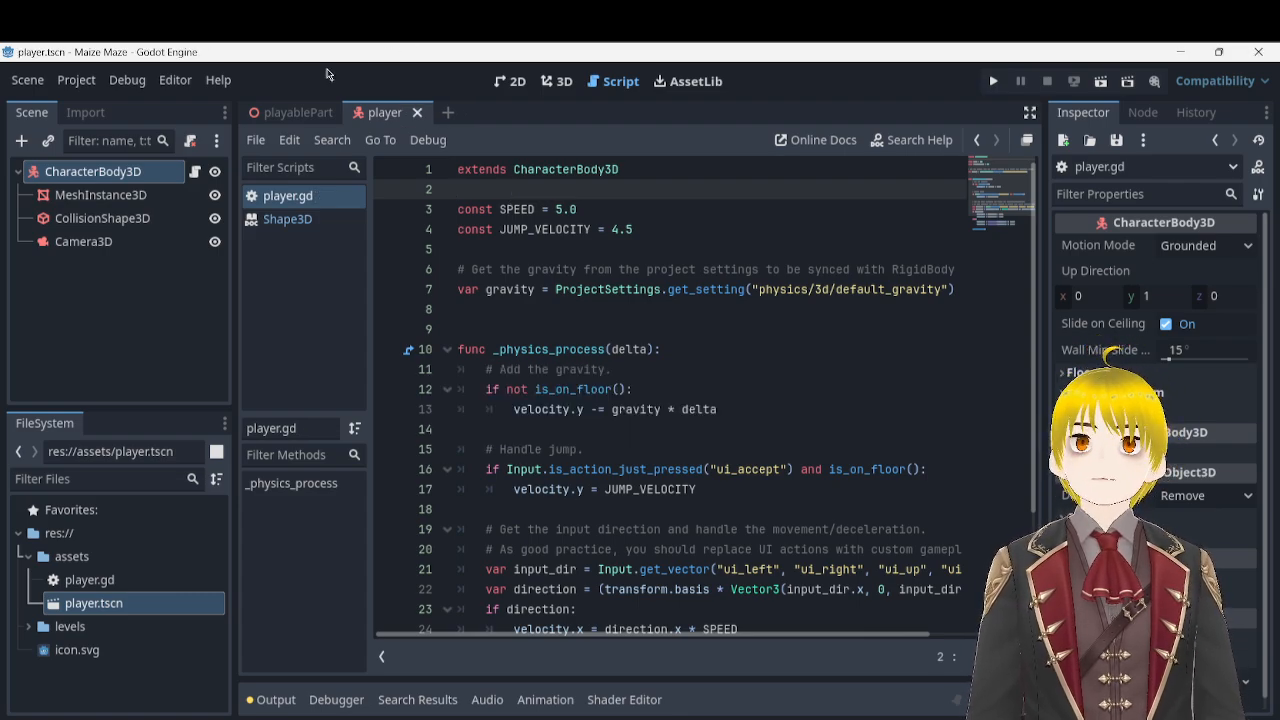
click(295, 112)
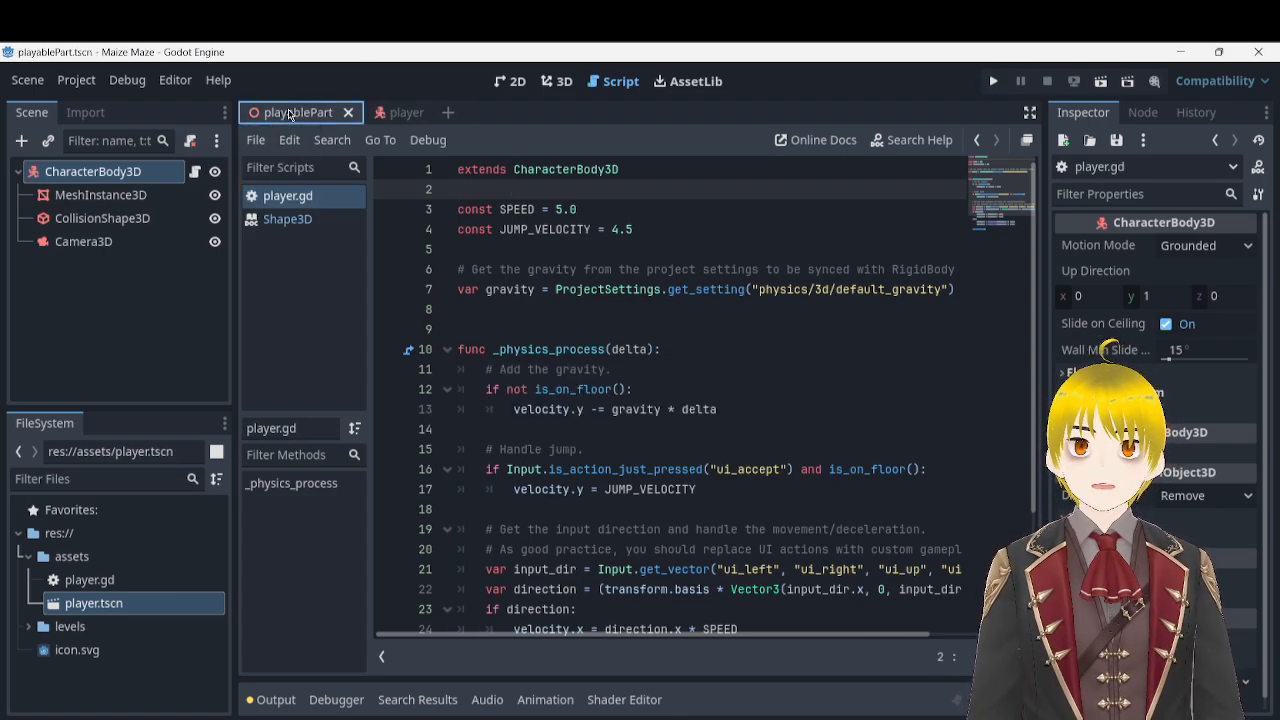
- Examine the player capsule instance and its camera in the playablePart scene's 3D view from several angles
click(556, 81)
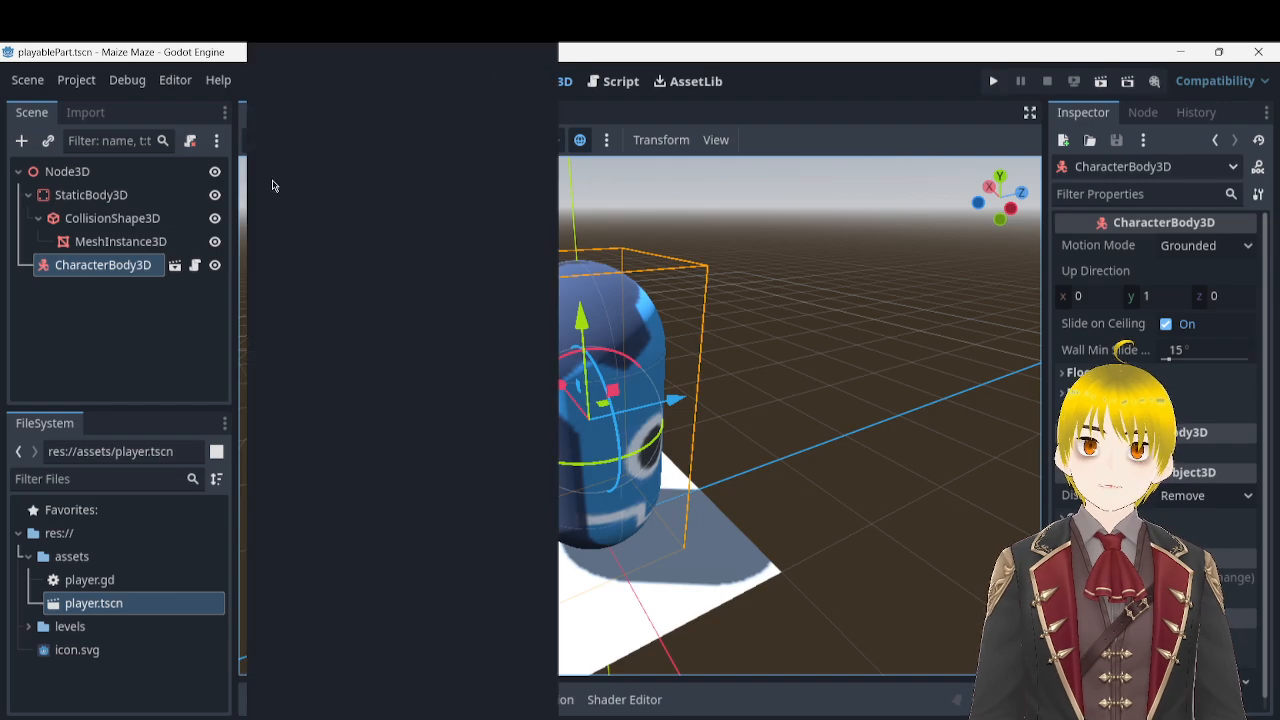
click(718, 229)
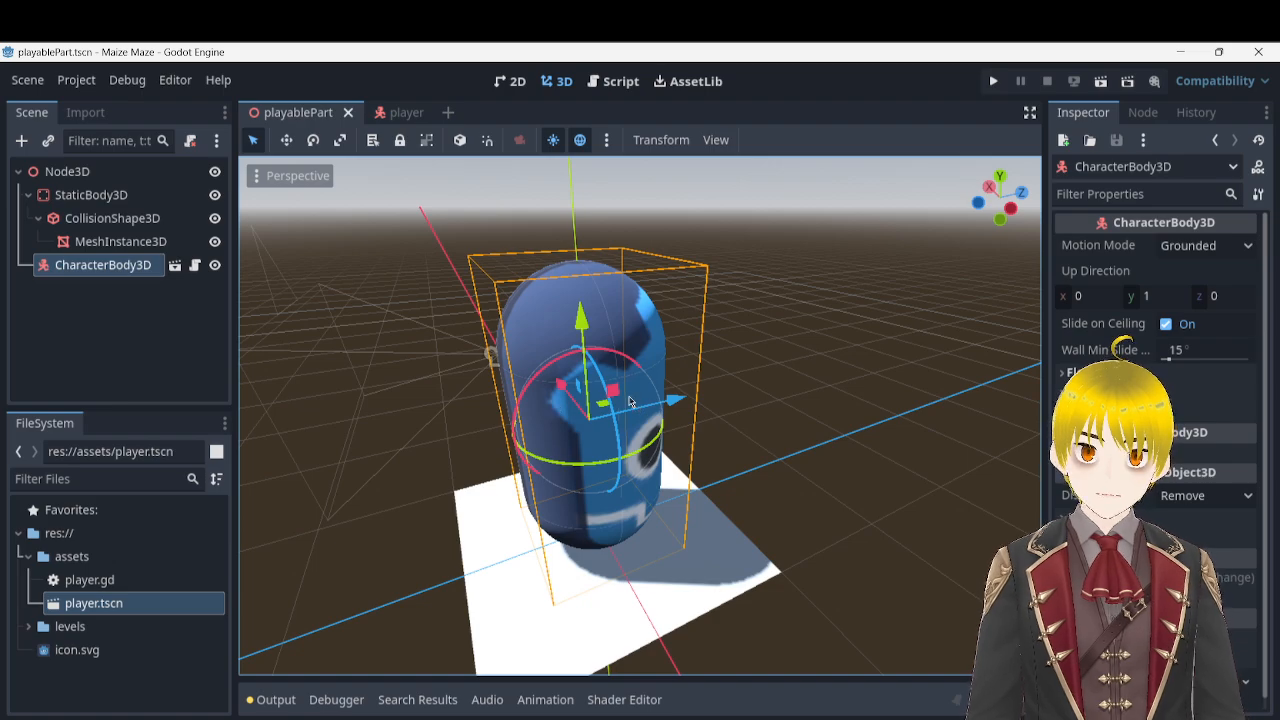
right_drag(726, 325, 560, 295)
key(d)
key(d)
key(e)
key(w)
key(e)
key(w)
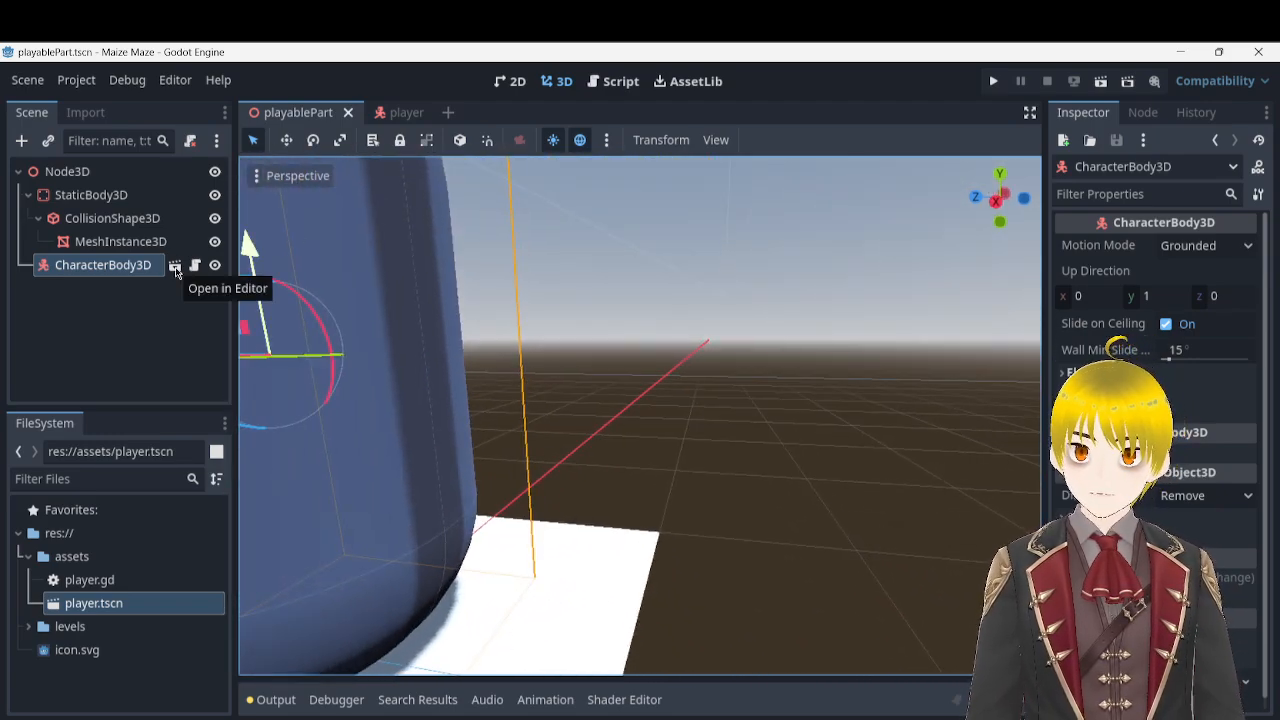
right_drag(623, 249, 583, 285)
key(s)
key(w)
key(e)
- Try the Cinematic Preview in the playablePart 3D viewport, and turn it back off
click(297, 176)
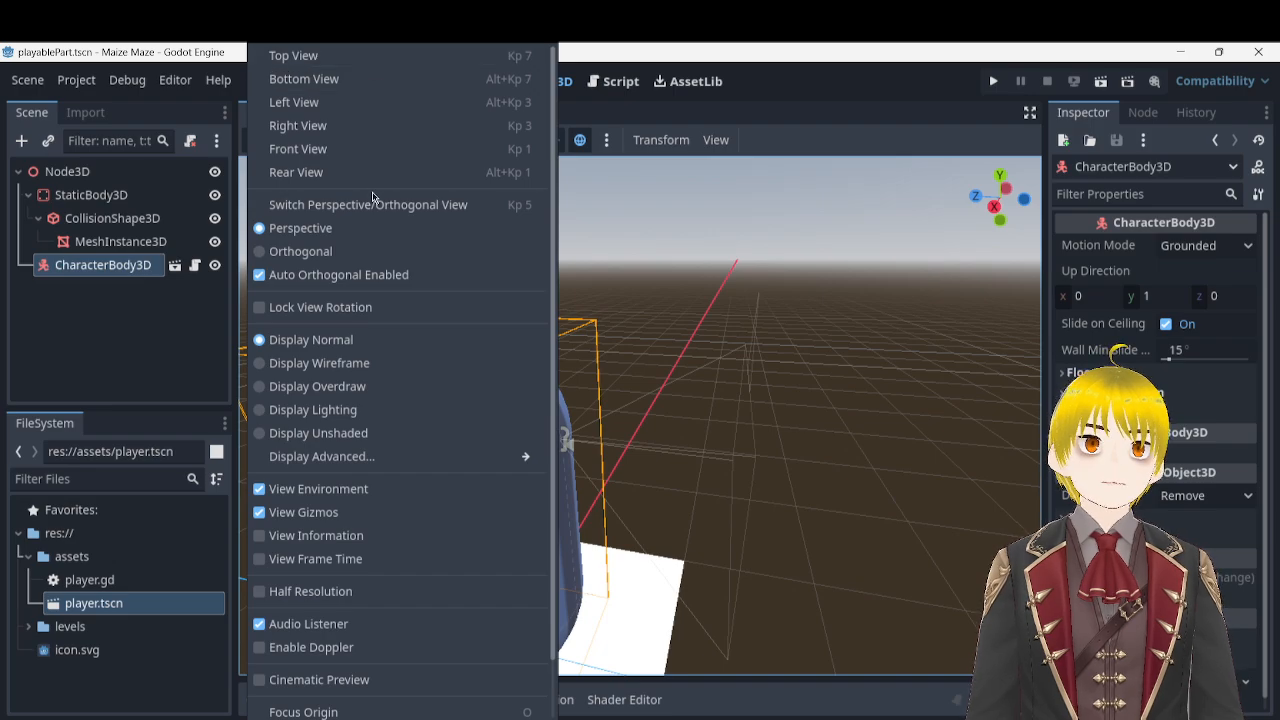
scroll(440, 550, down, 2)
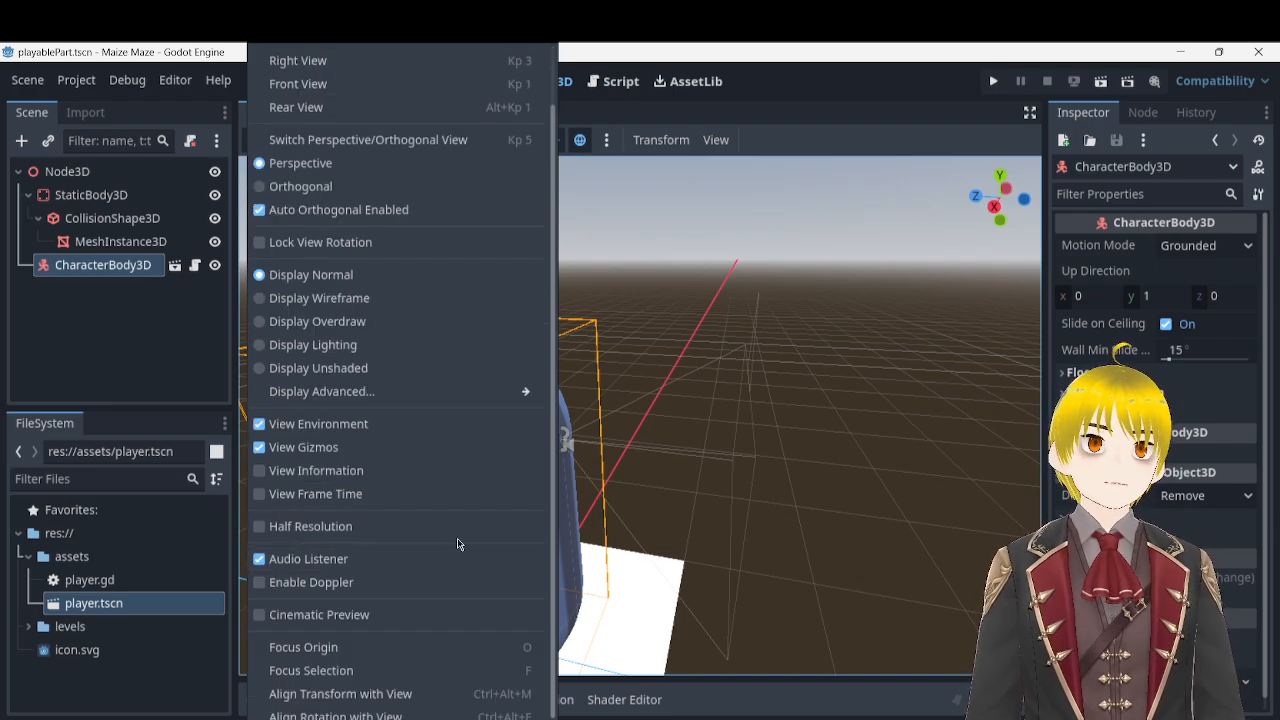
click(320, 614)
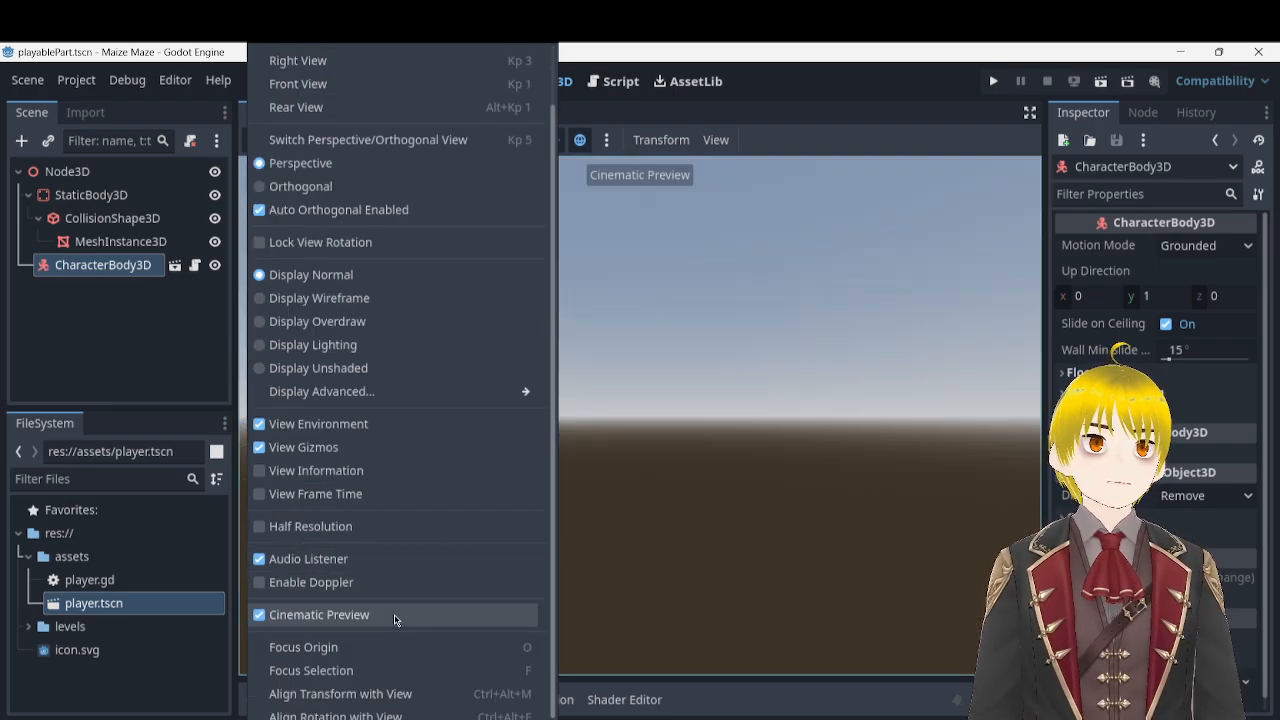
click(743, 299)
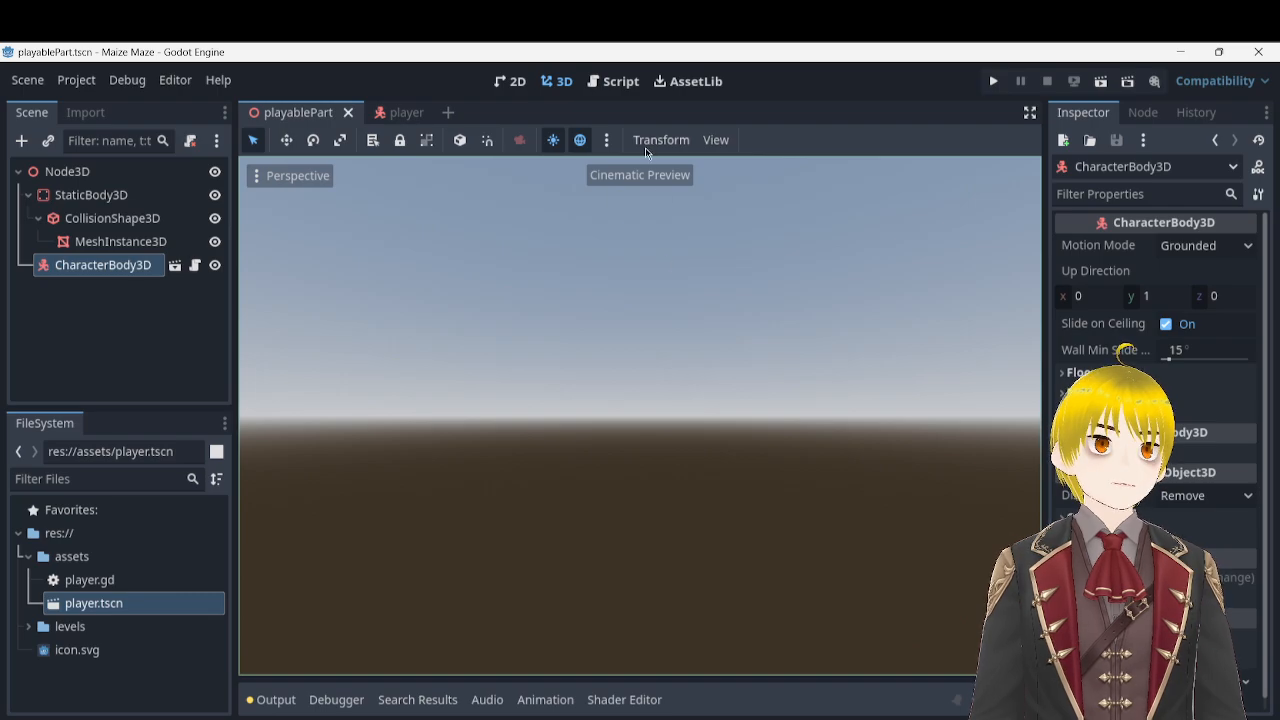
click(308, 178)
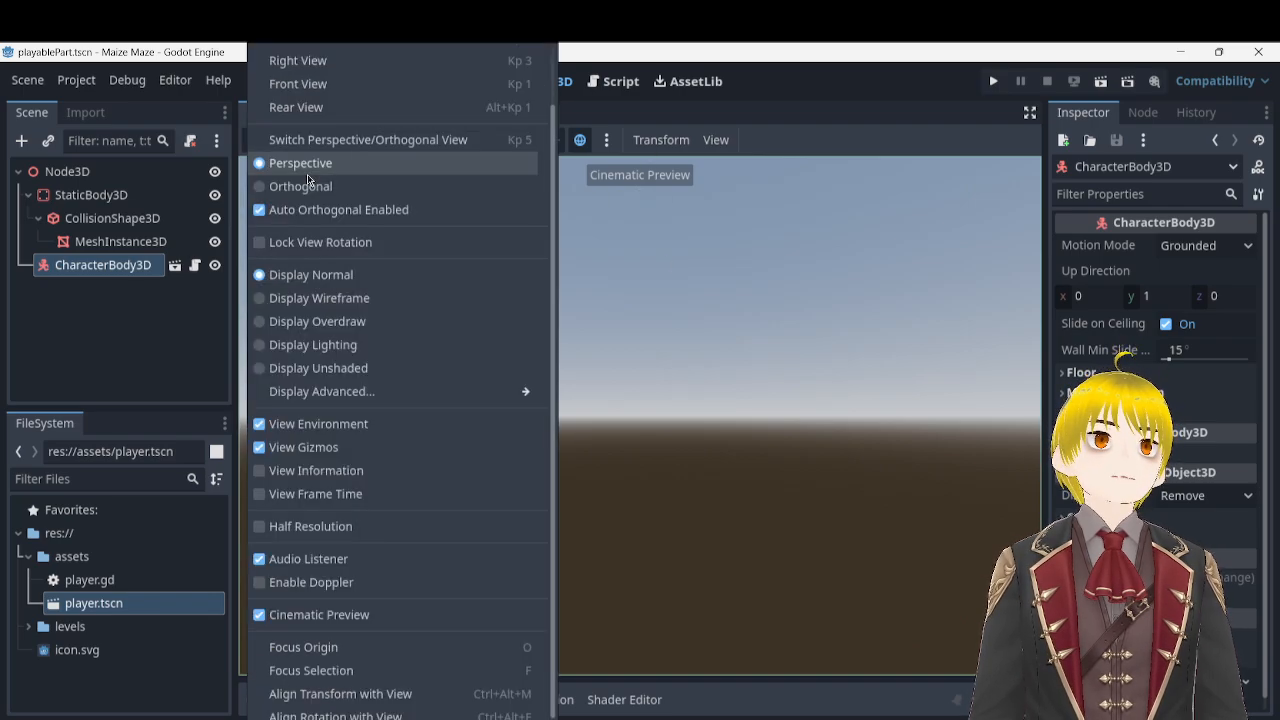
click(329, 617)
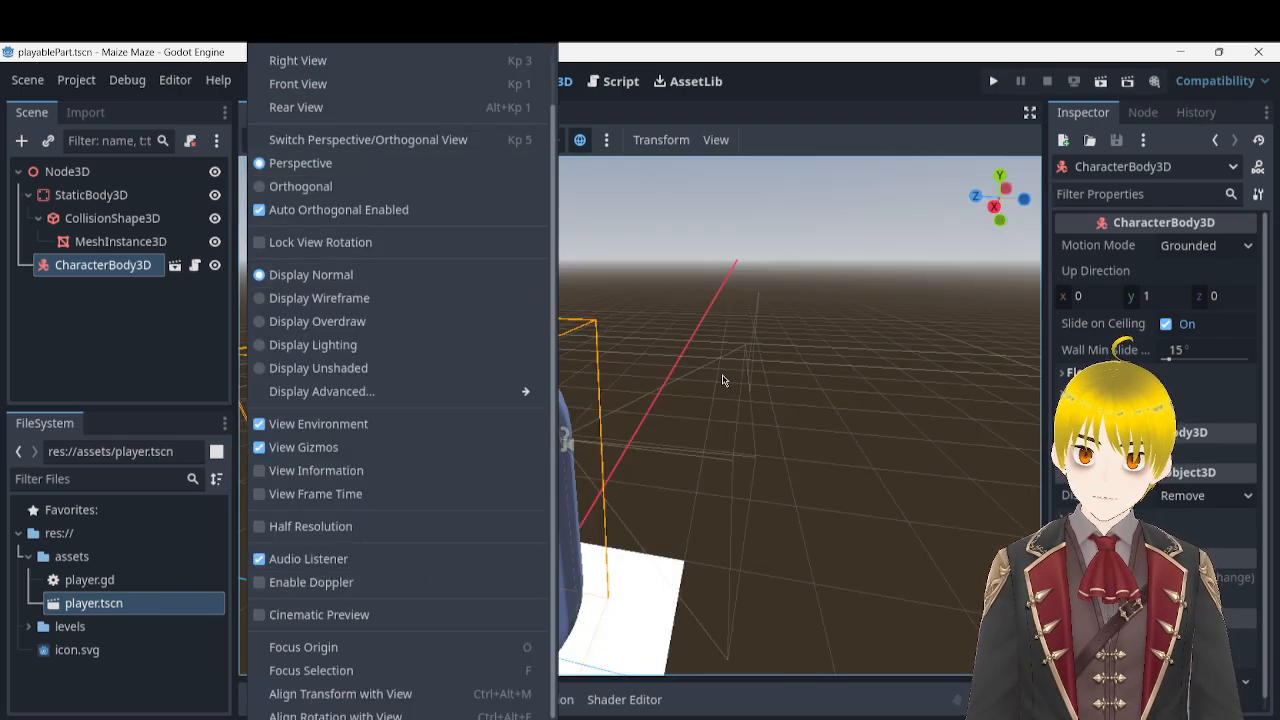
click(729, 368)
right_drag(761, 335, 727, 343)
- Open player.gd from the player scene and read through its movement code and the extends CharacterBody3D line
click(392, 112)
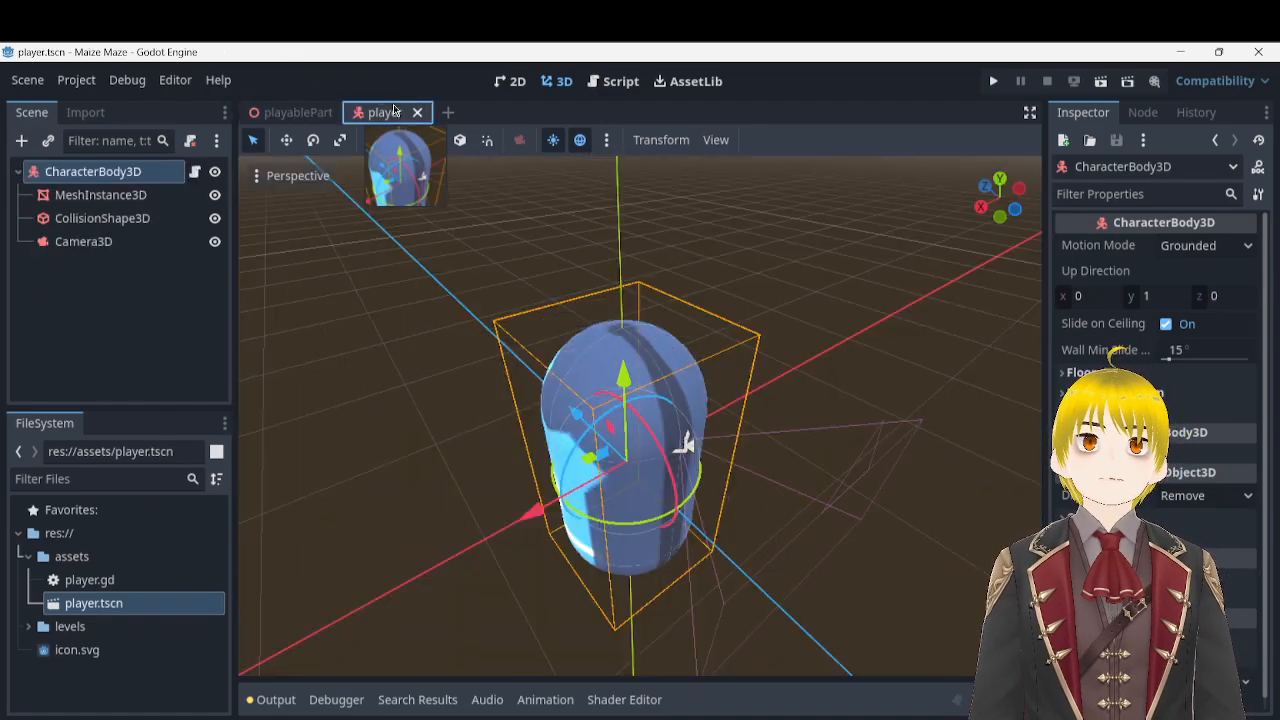
click(615, 81)
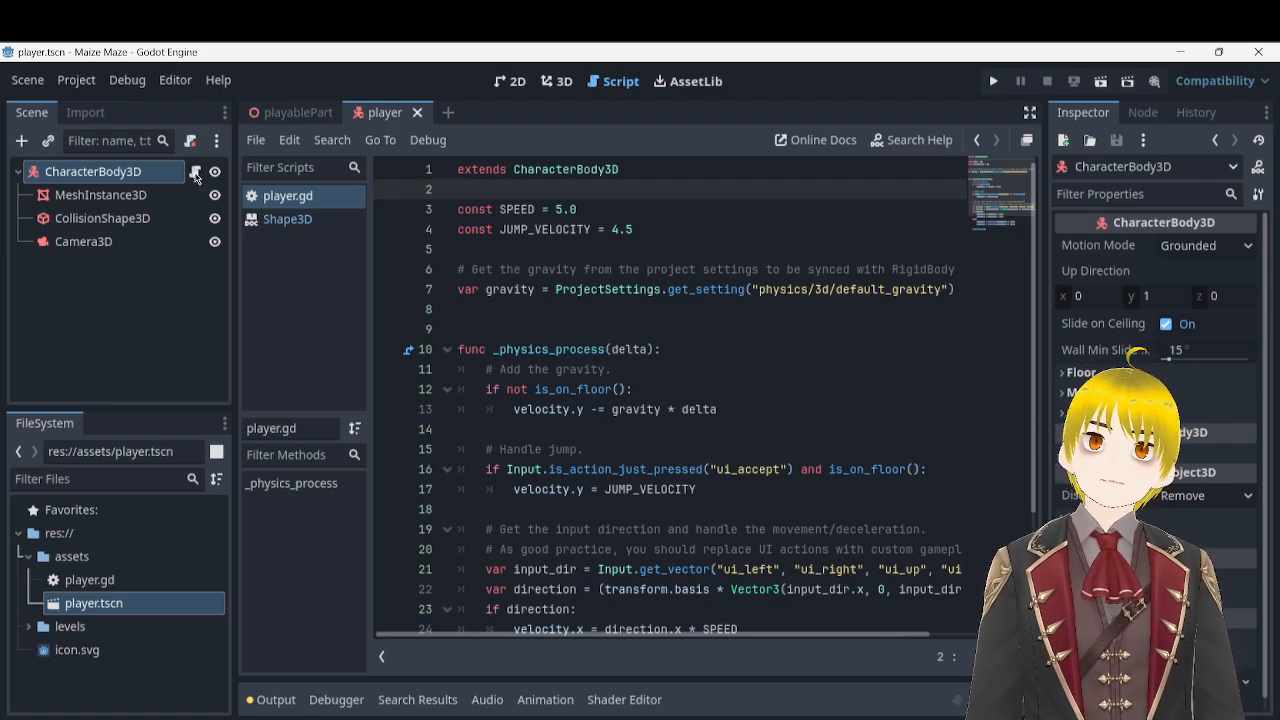
click(155, 195)
click(140, 172)
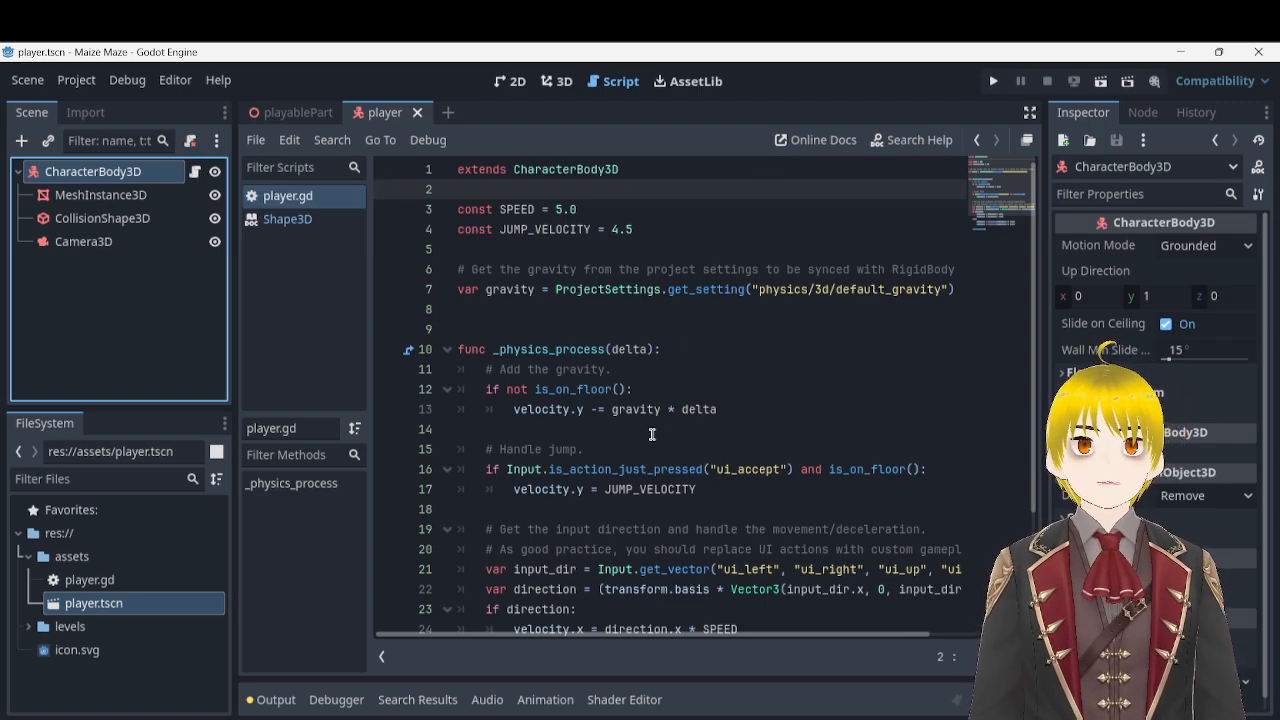
scroll(533, 423, down, 1)
scroll(533, 423, down, 2)
scroll(533, 423, up, 3)
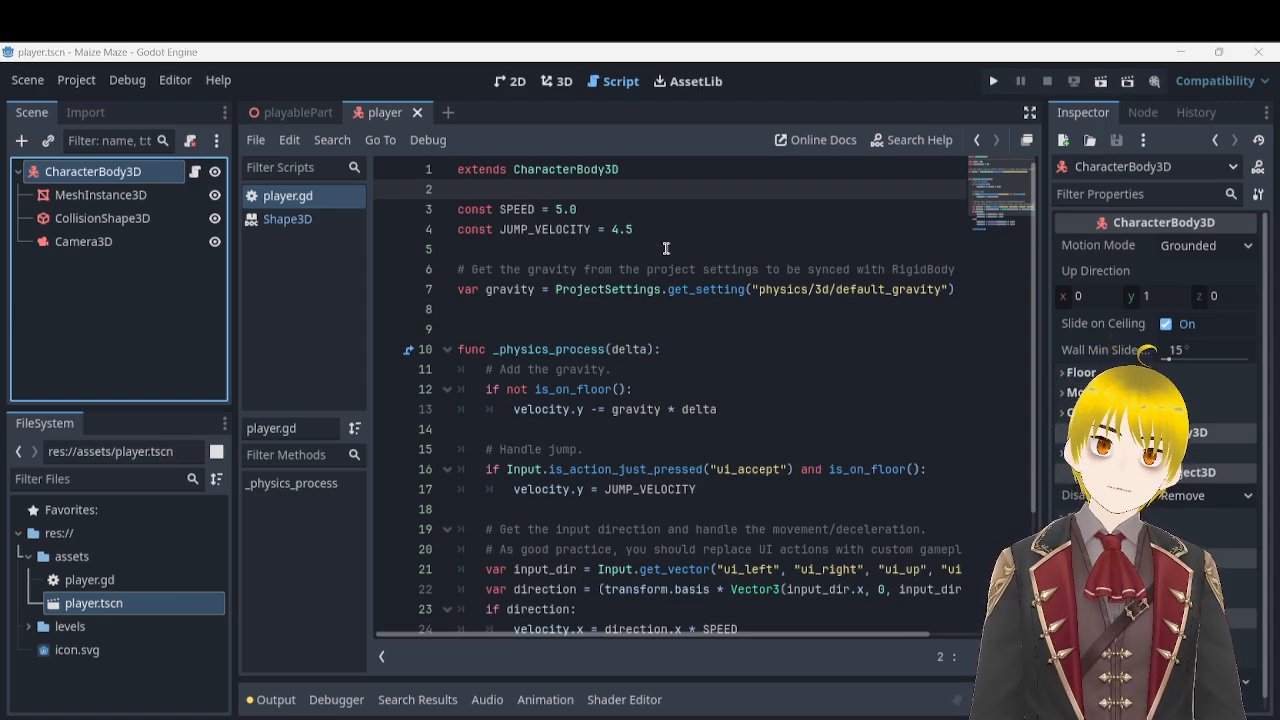
click(564, 173)
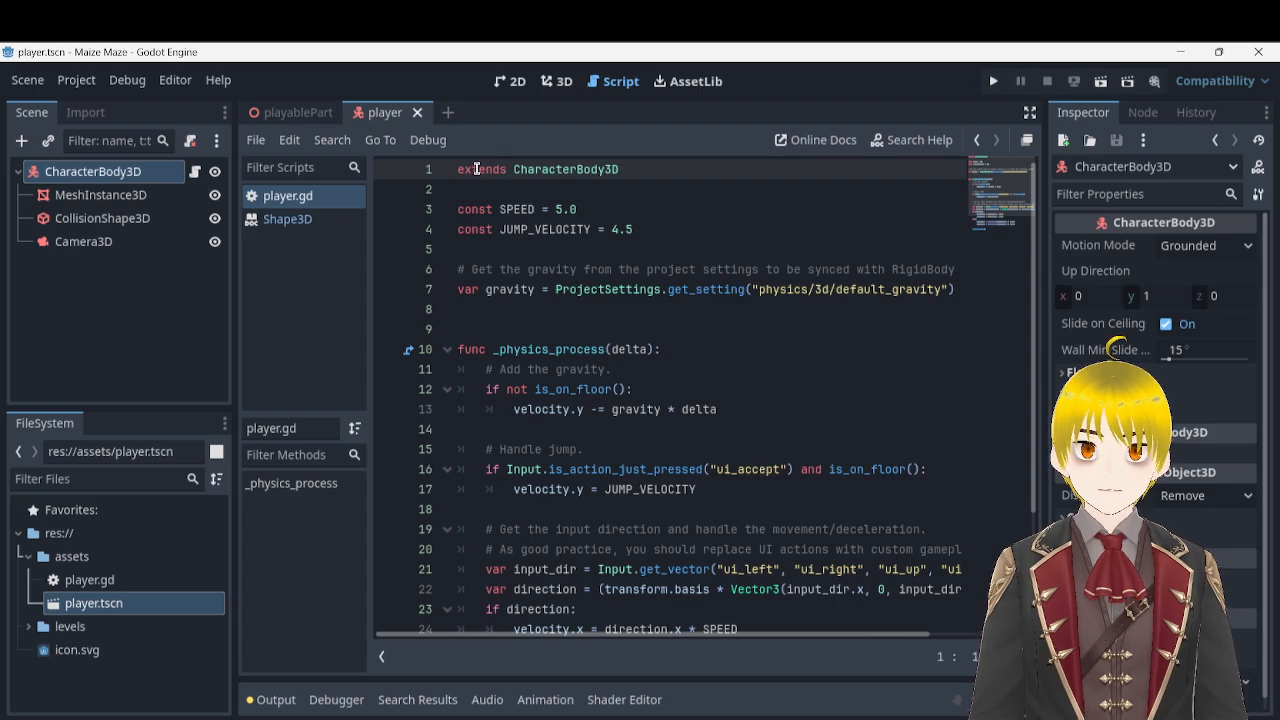
click(622, 166)
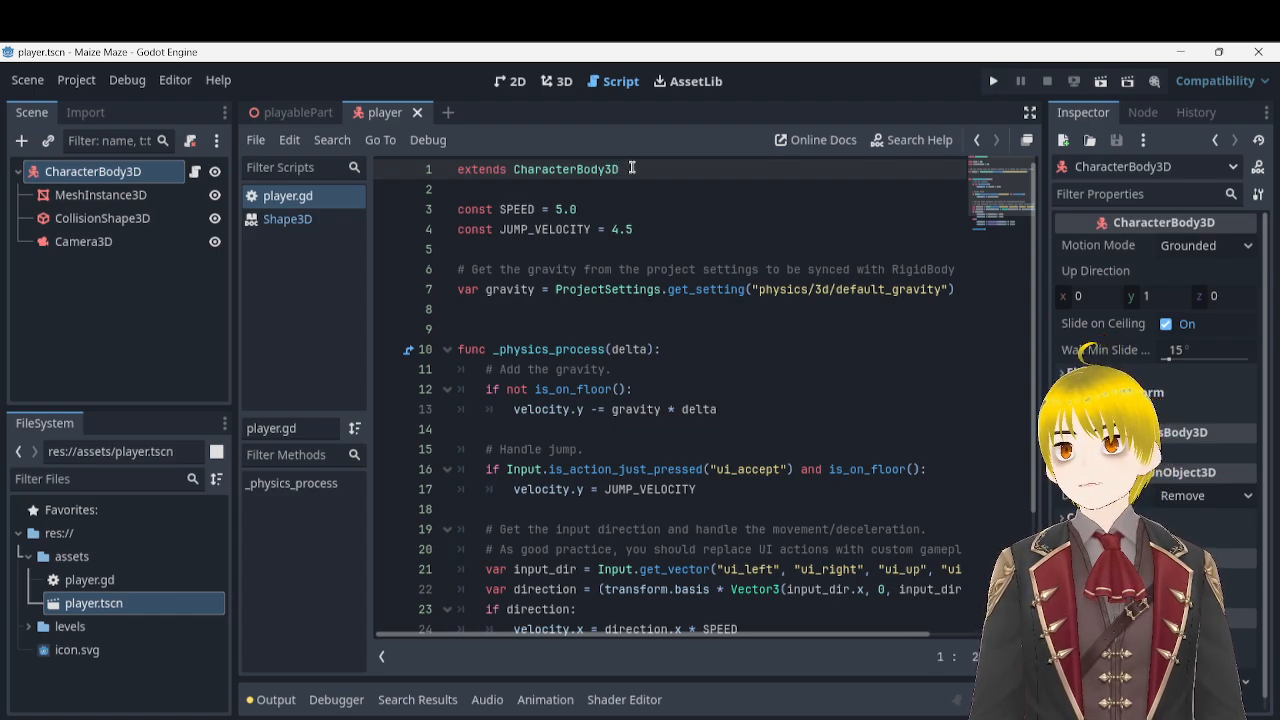
double_click(632, 168)
click(635, 172)
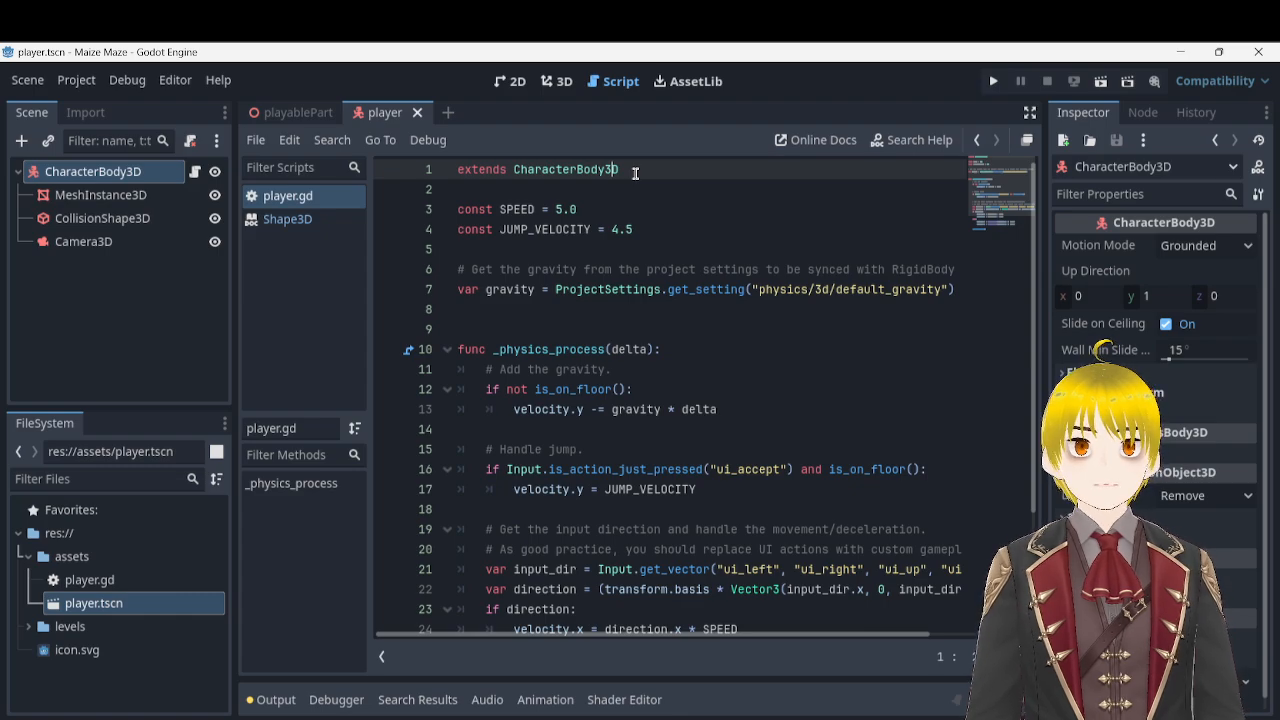
click(521, 185)
- Add the comment "#Bringing over code and variables from CharacterBody3D class" on a new line above the extends statement in player.gd
click(458, 170)
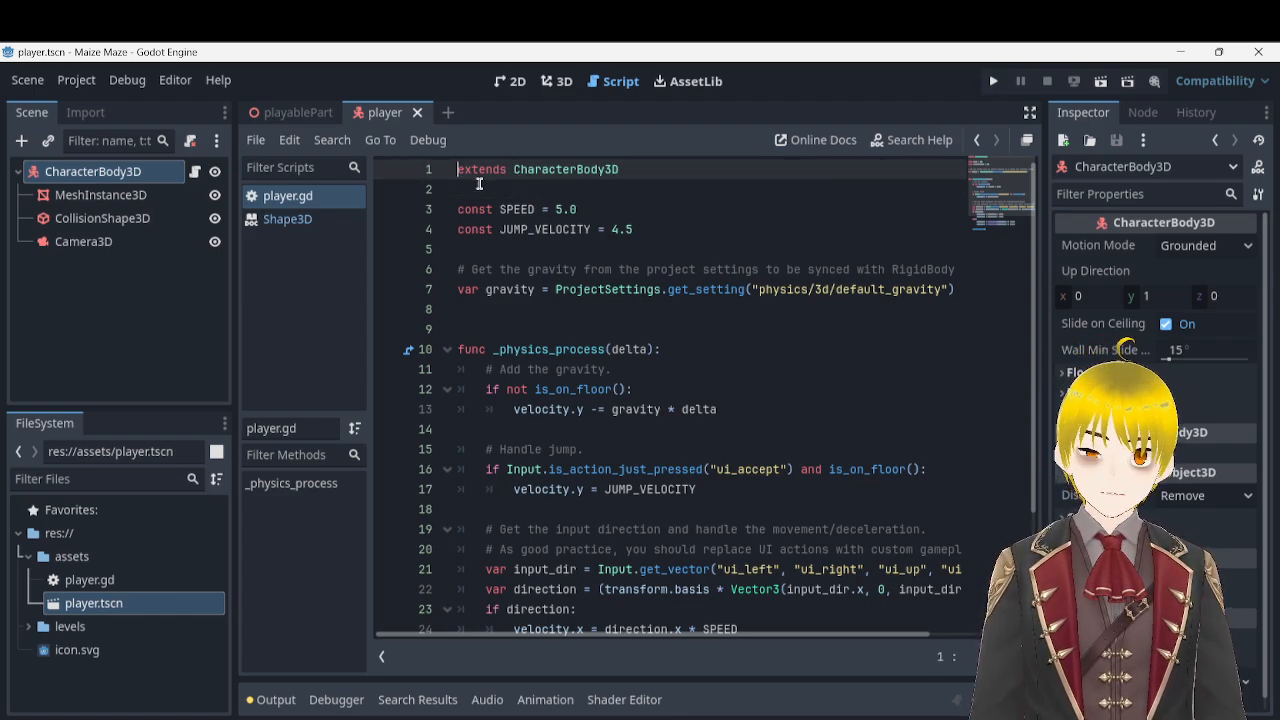
key(Return)
key(Up)
text(#)
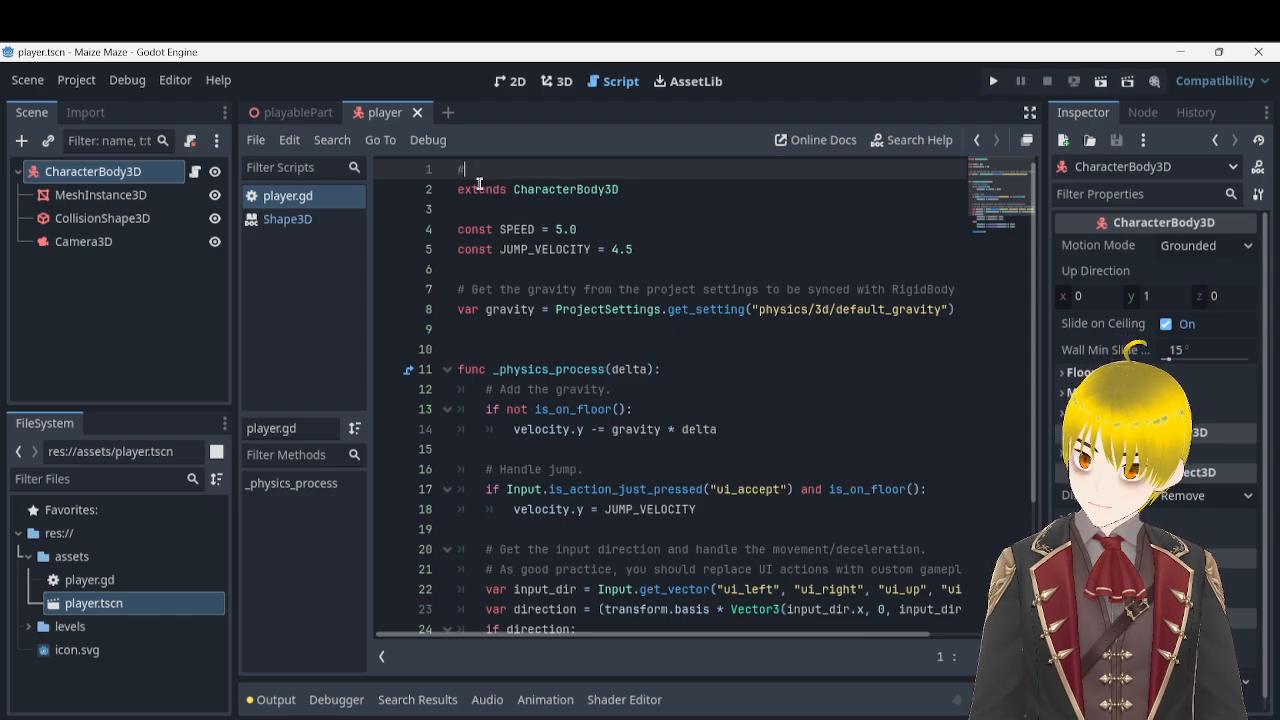
text(Bringing ov)
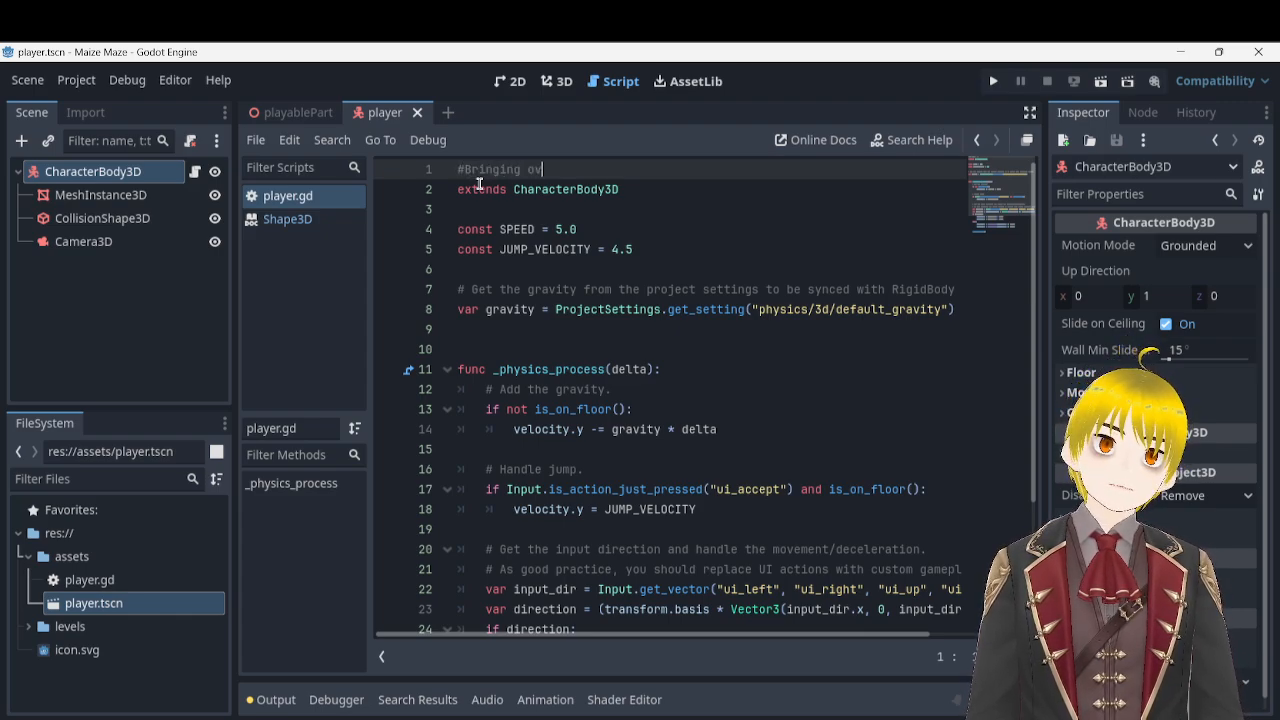
text(er code and )
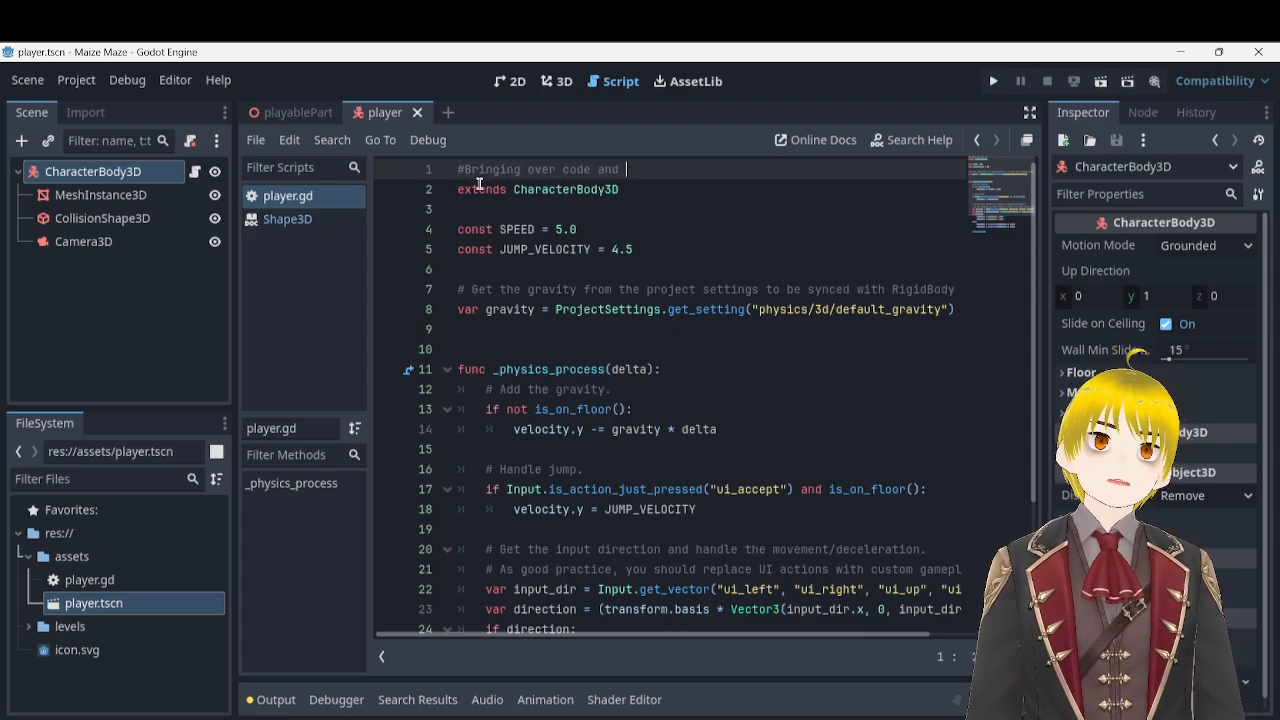
text(variables )
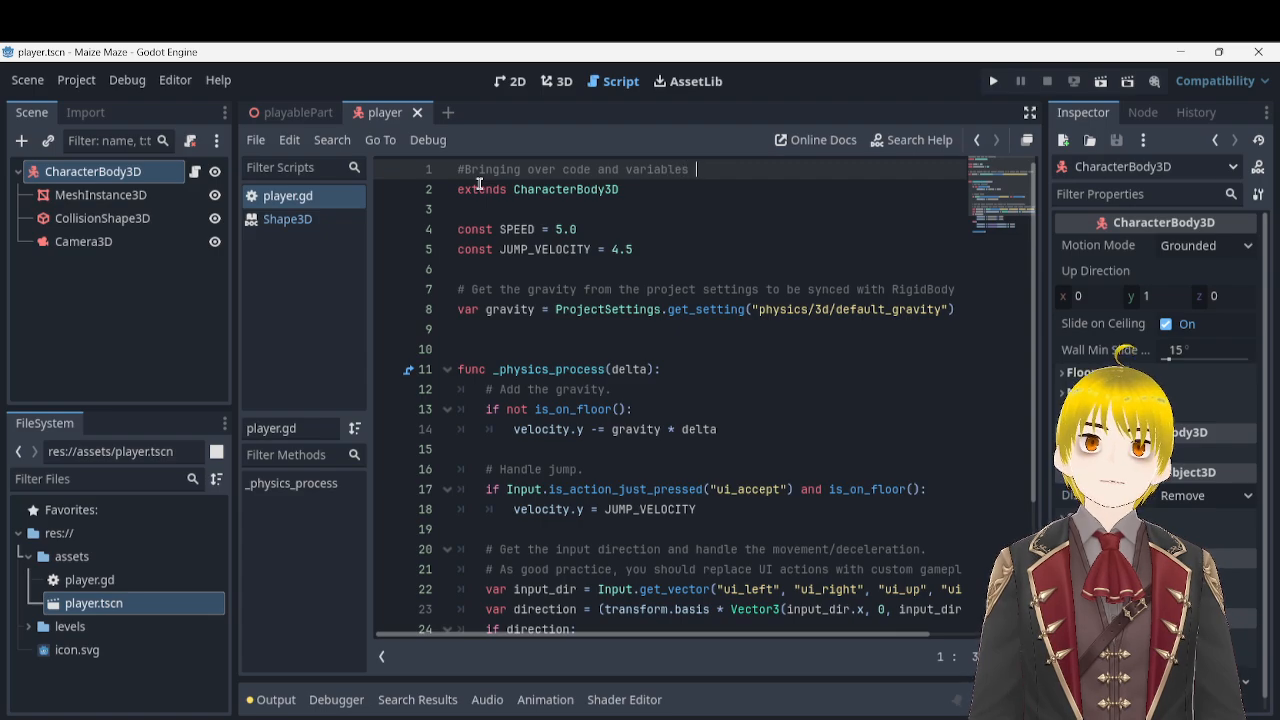
text(from Chara)
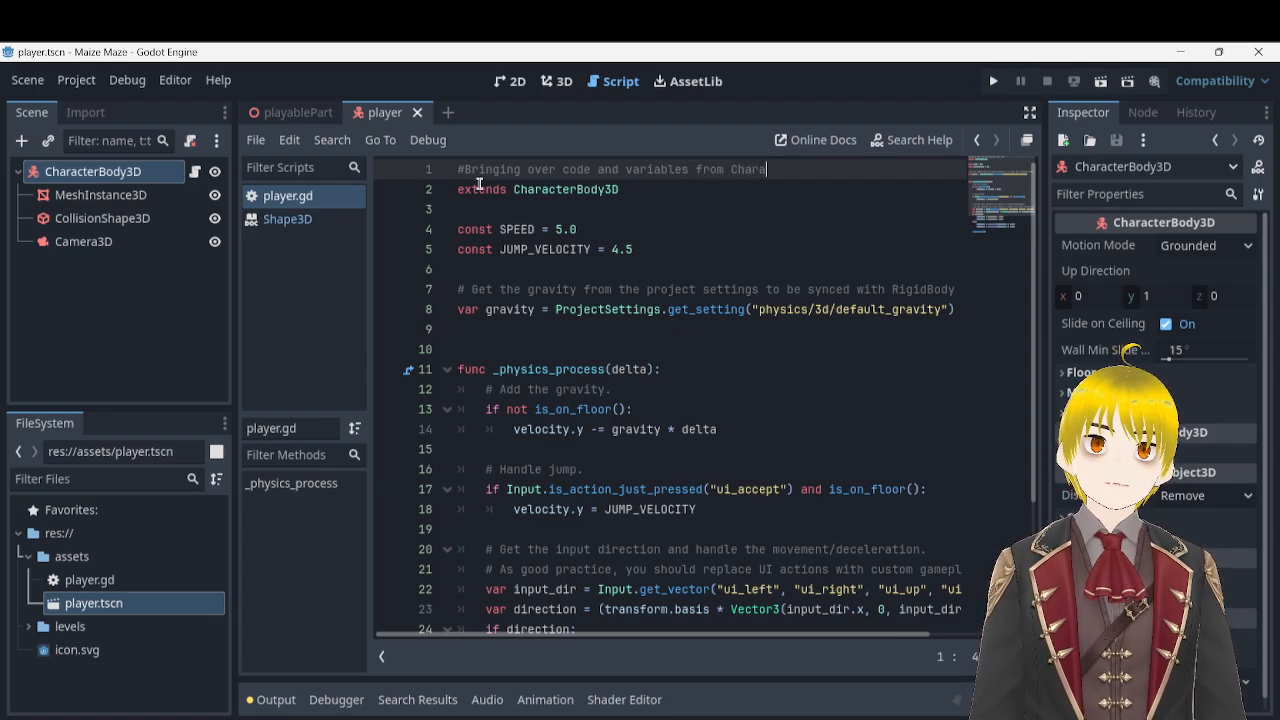
text(cterBody)
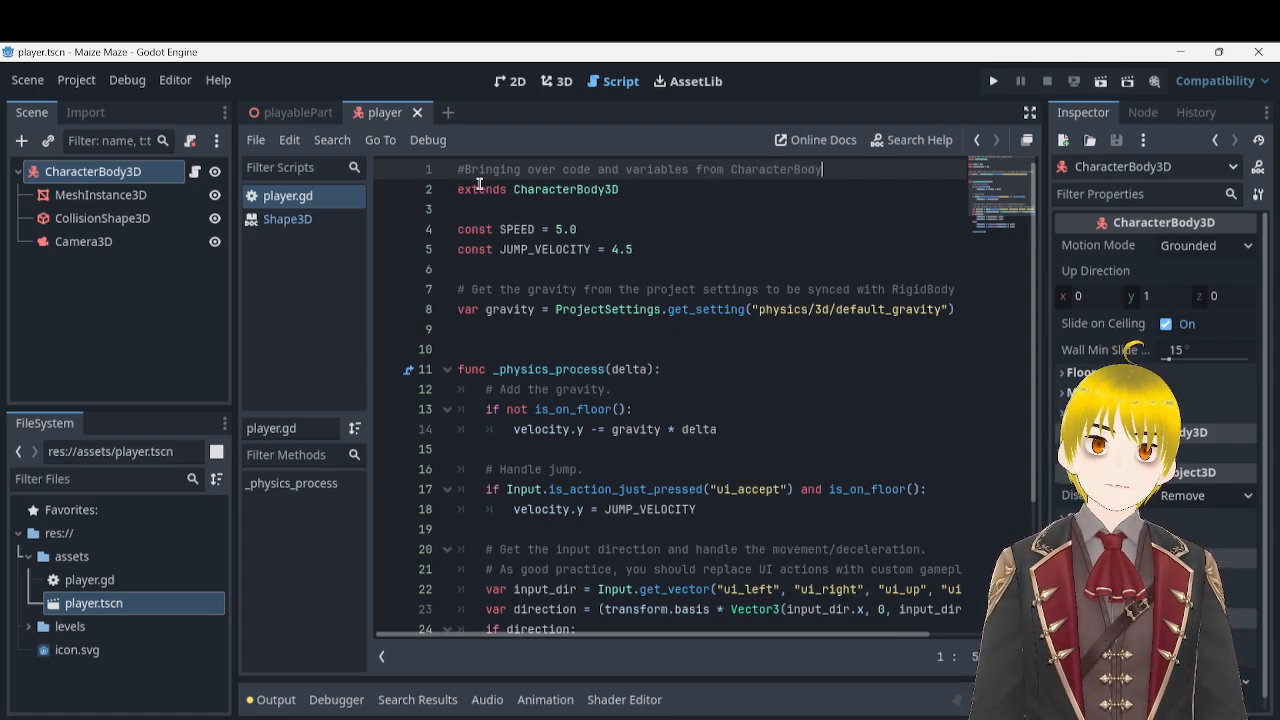
text(3D class)
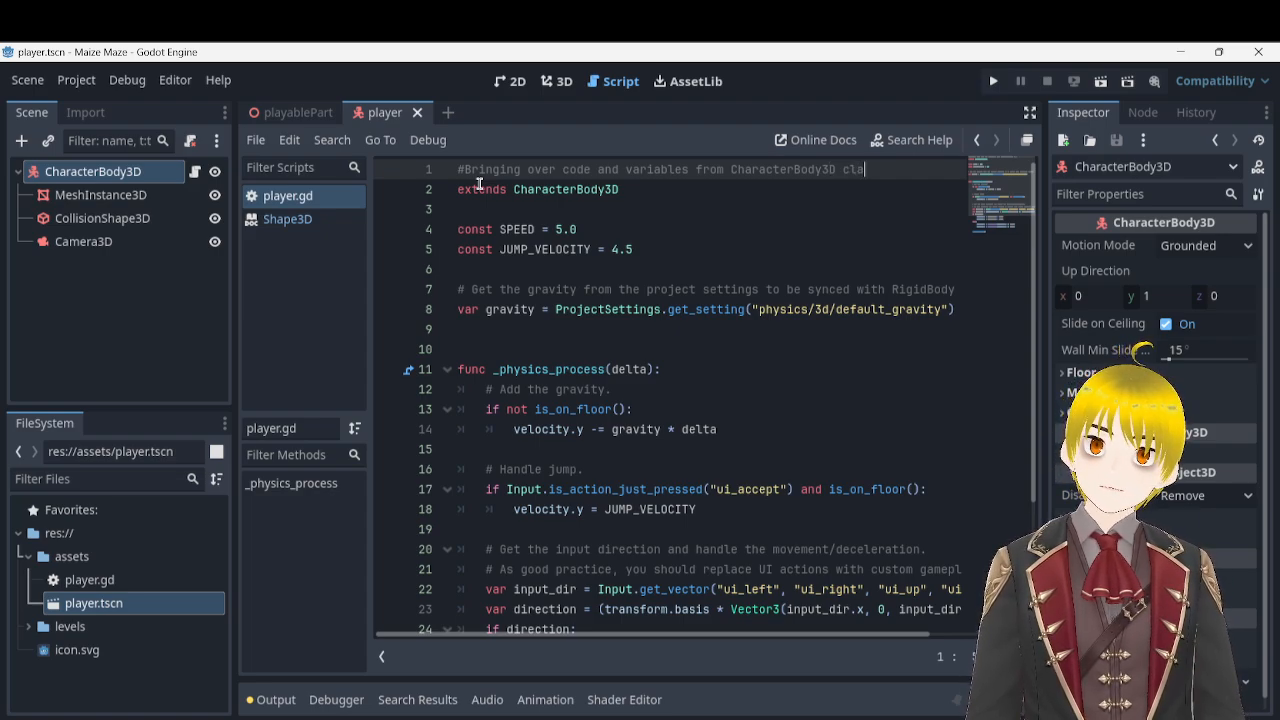
- Add the comment "#setting fall speed and speed of movement" on a new line above the SPEED constant
key(Down)
key(Down)
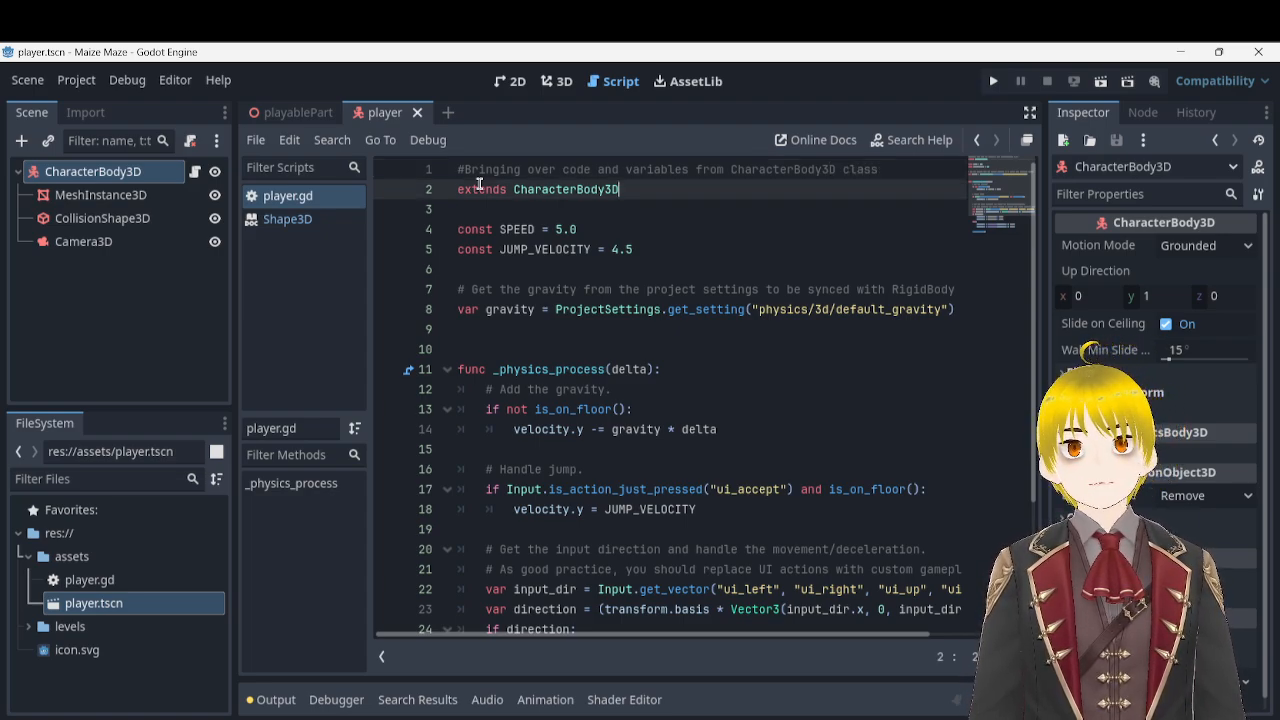
key(Return)
text(#)
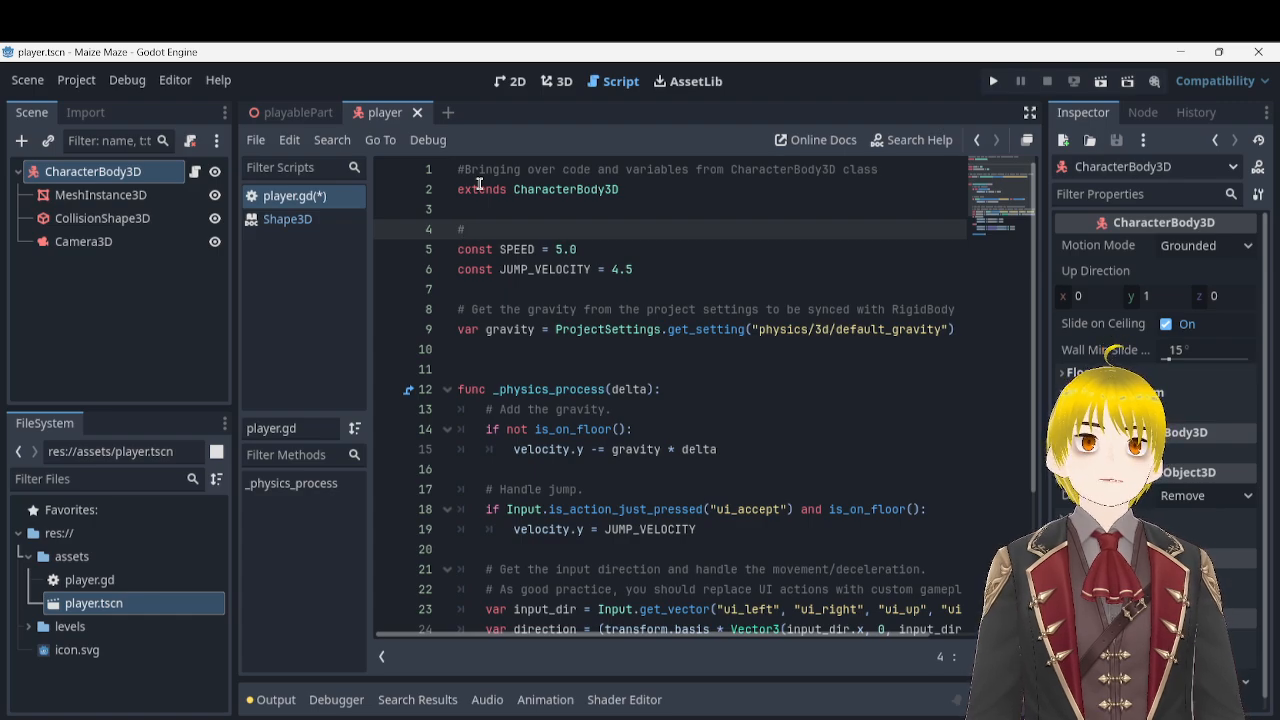
text(setting )
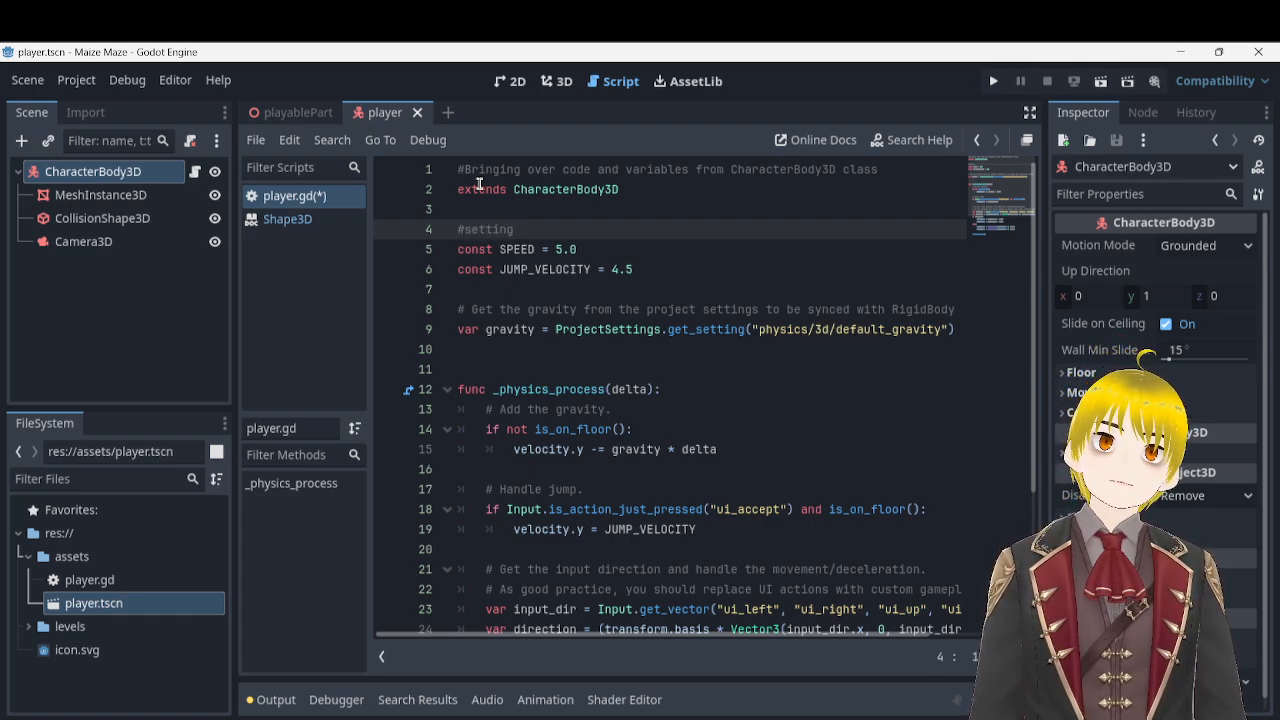
text(fall speed and speed of movement)
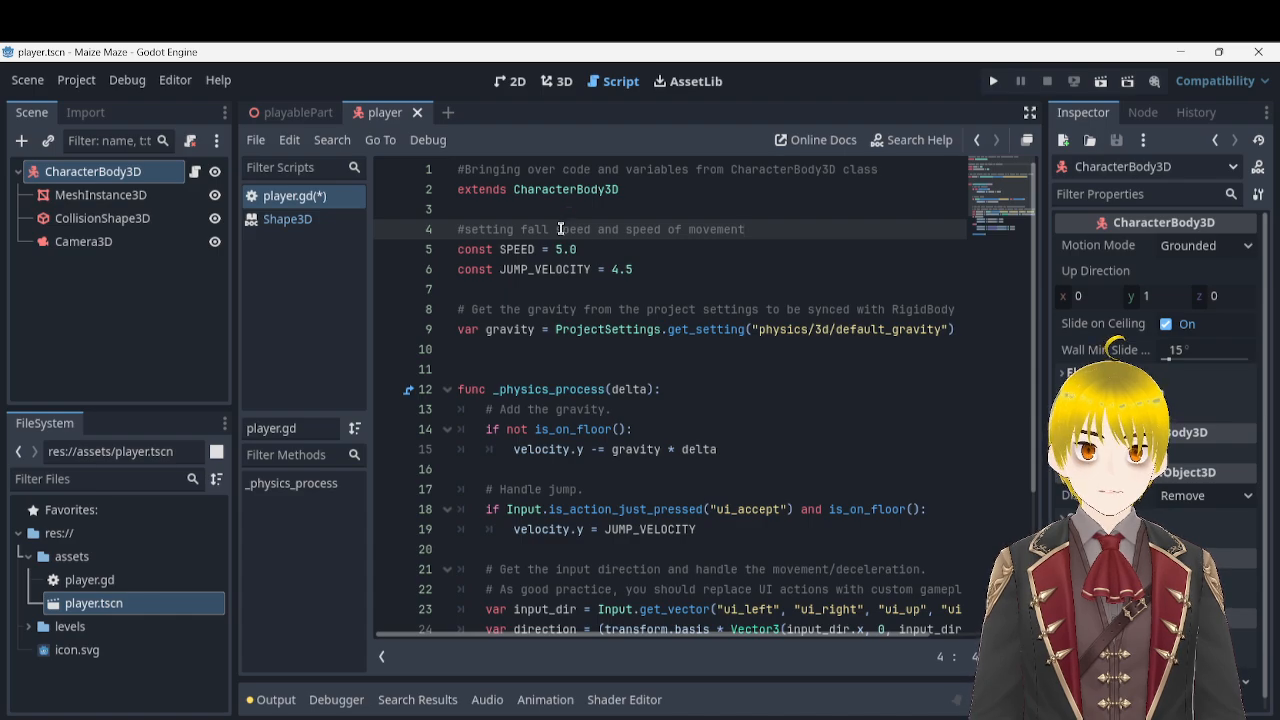
- Reword the comment above the SPEED constant to "#setting movement speed at 5.0 and gravity speed at 4.5"
double_click(531, 226)
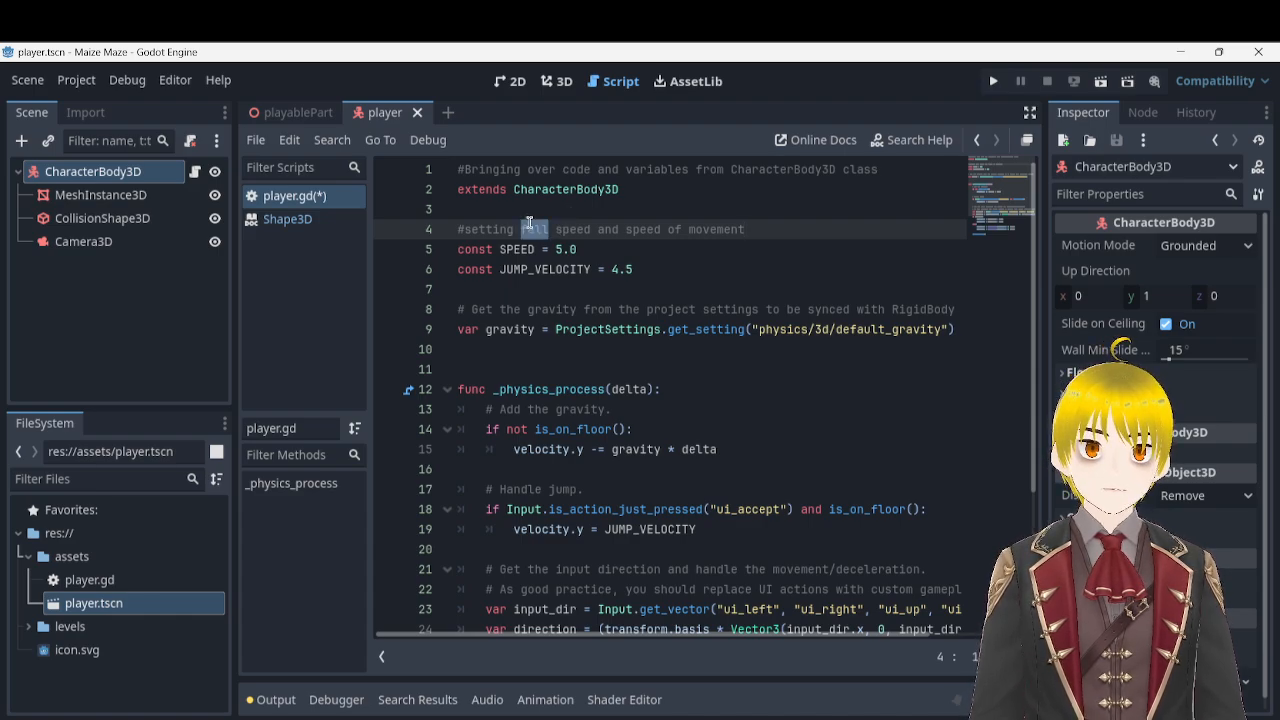
key(BackSpace)
key(BackSpace)
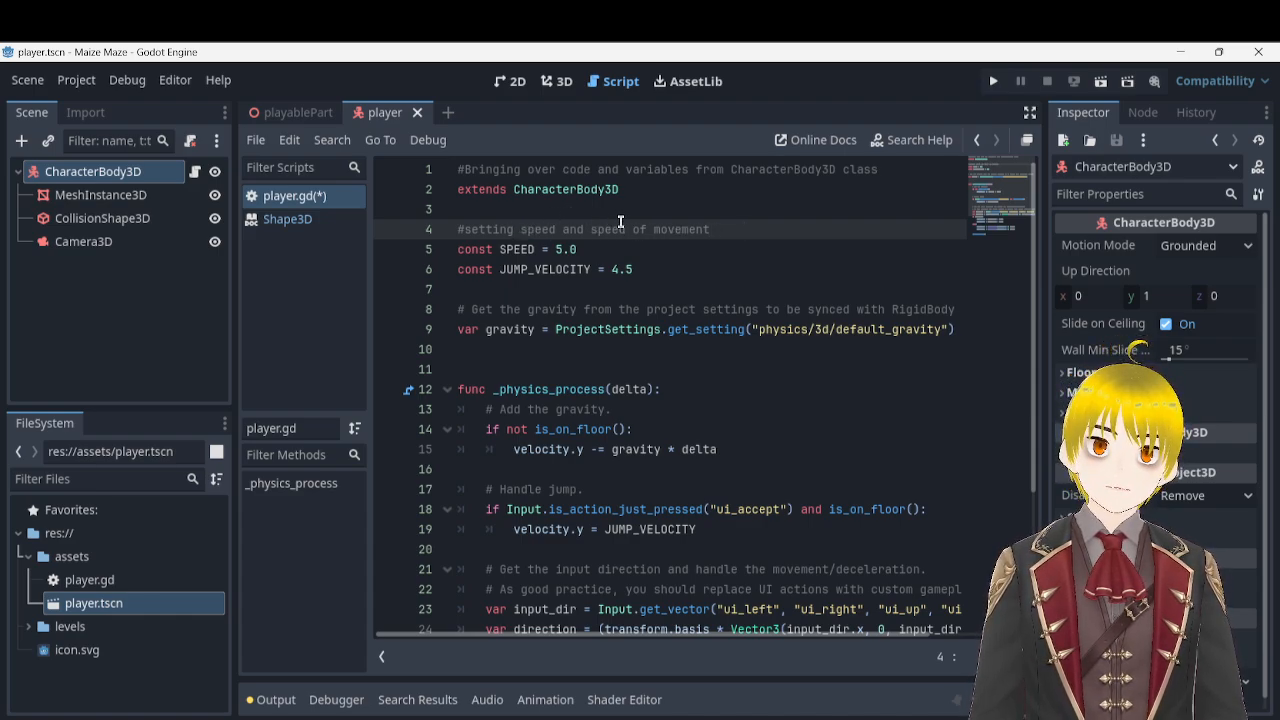
drag(521, 229, 722, 226)
key(BackSpace)
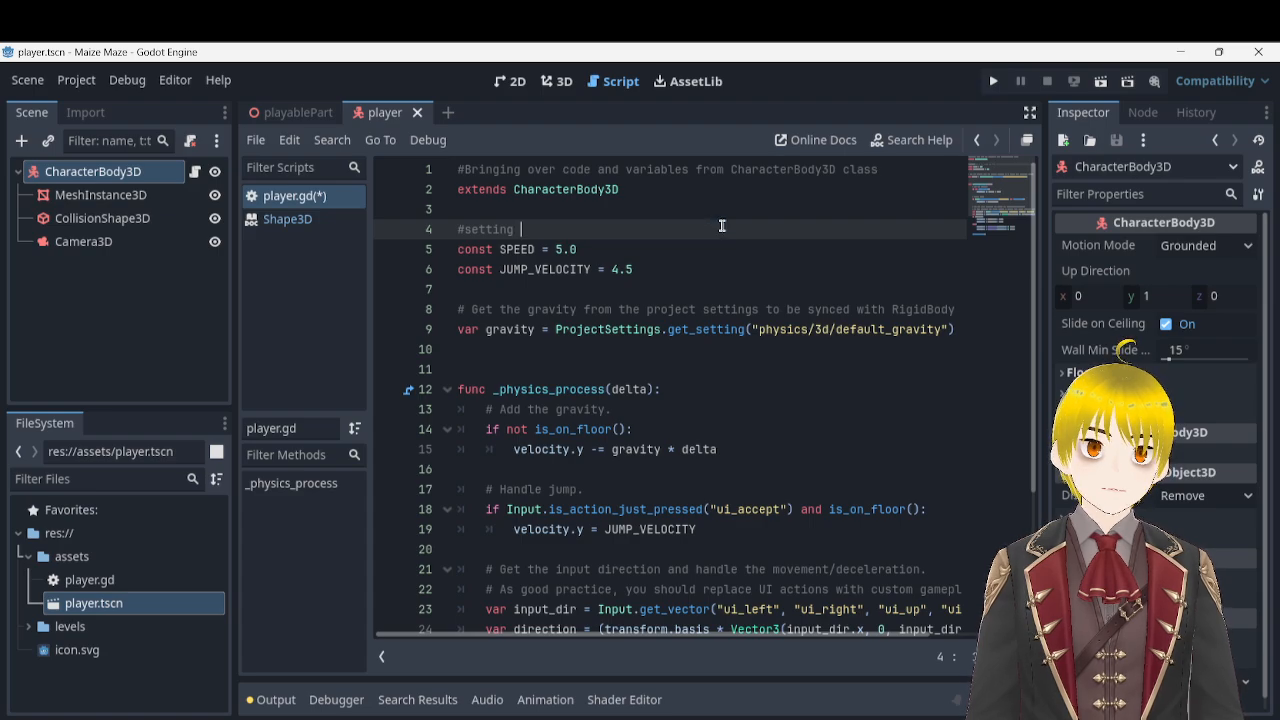
text(movem)
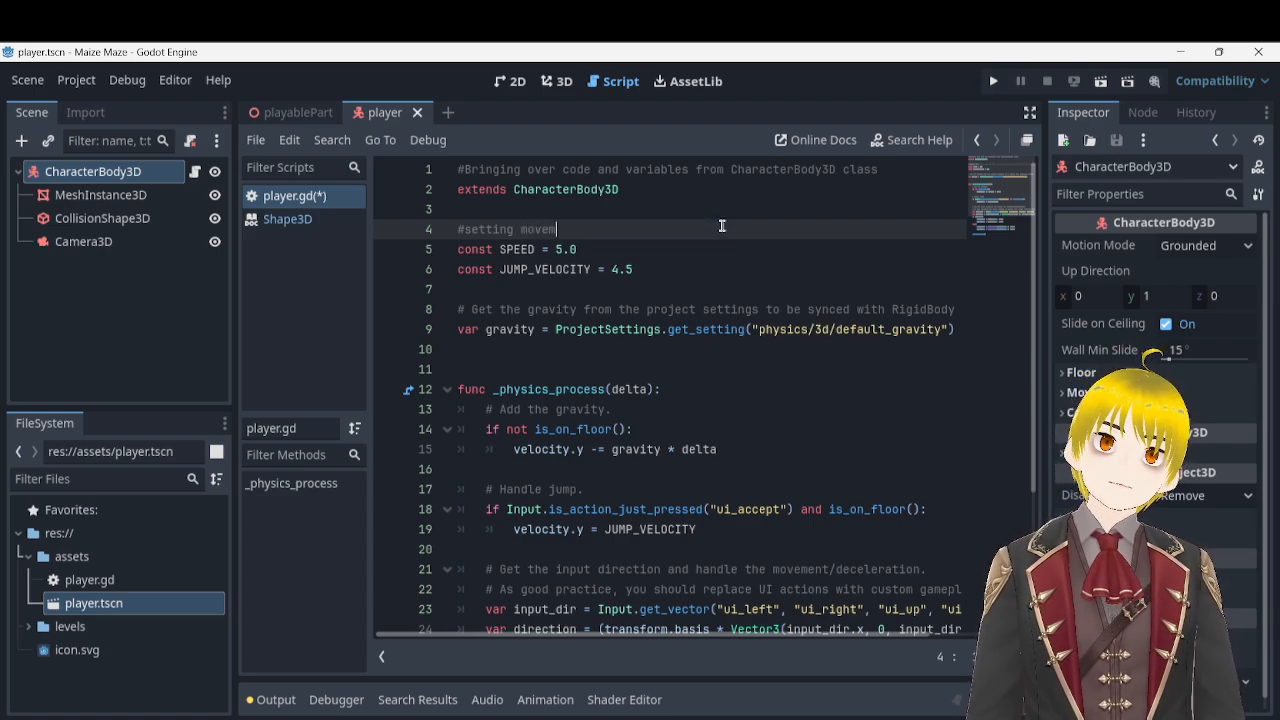
text(ent speed at )
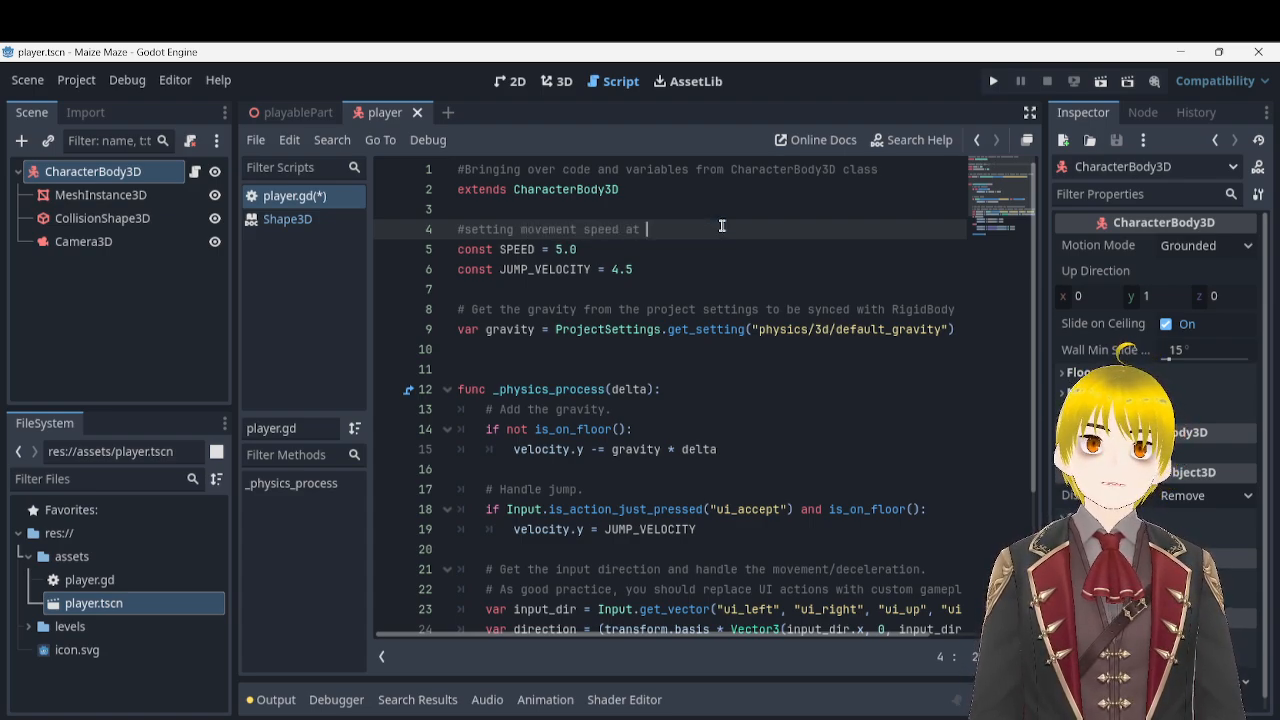
text(5.0 mnd )
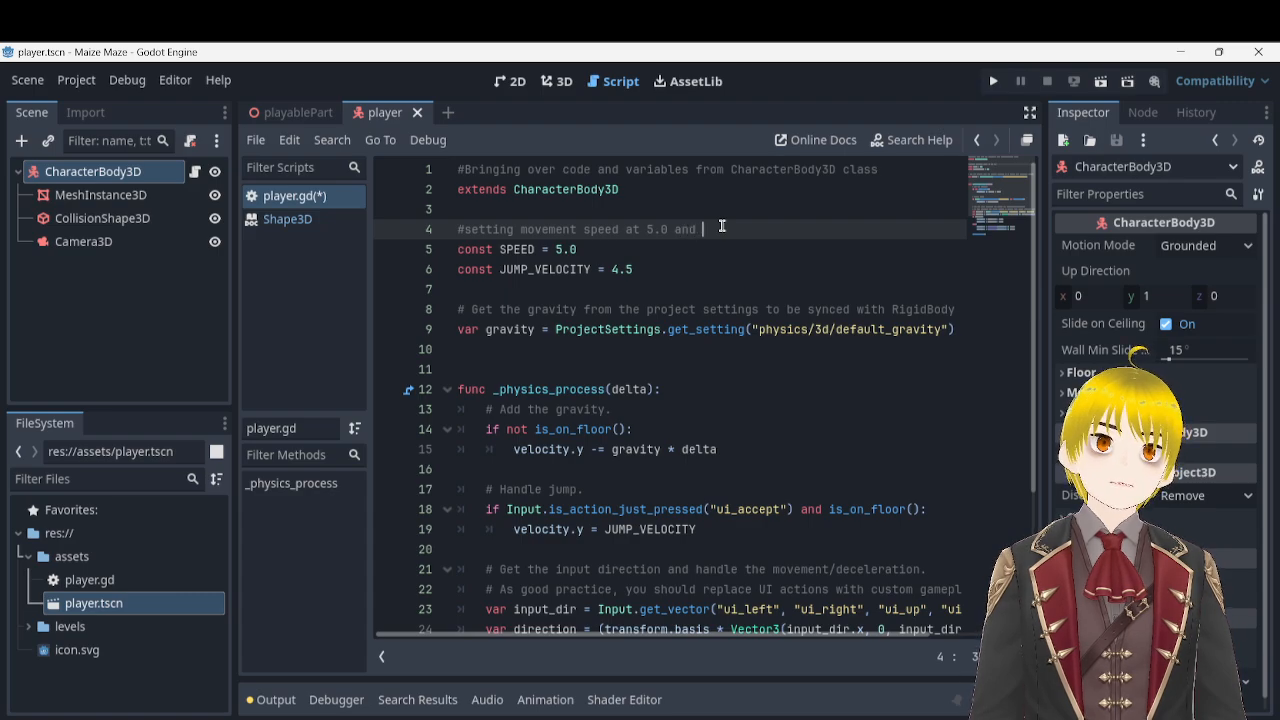
text(gr)
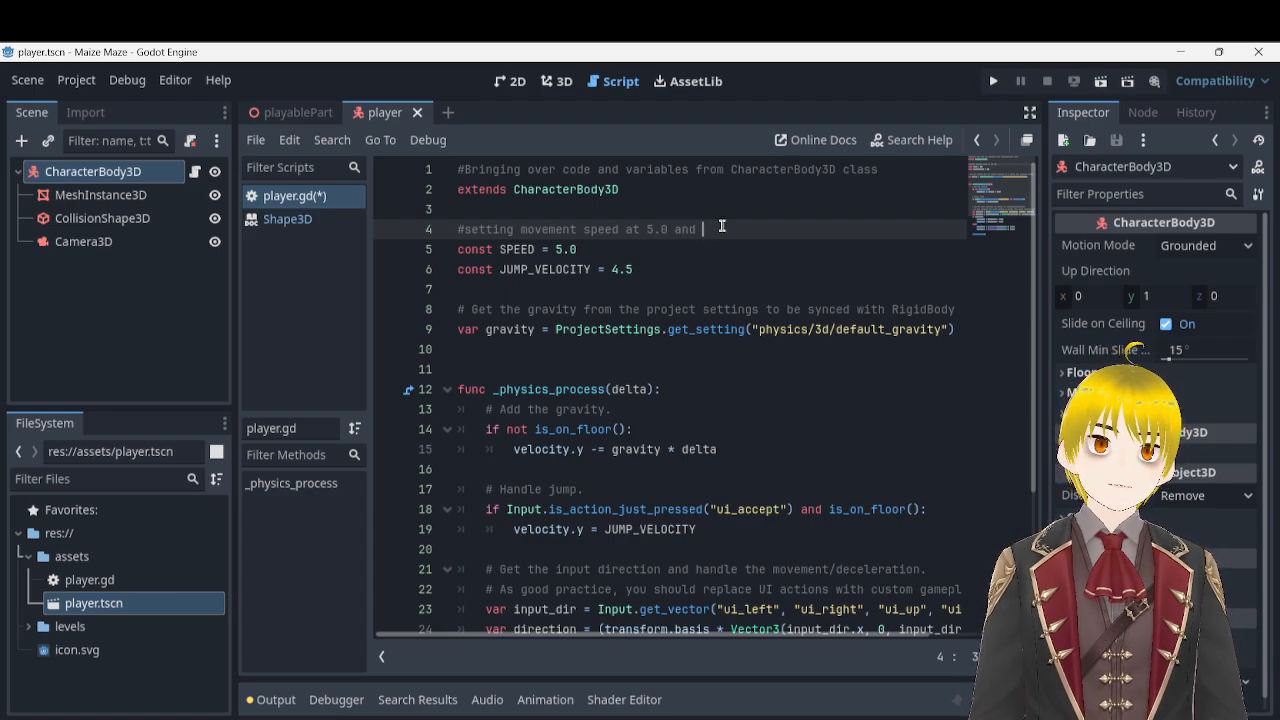
text(avity )
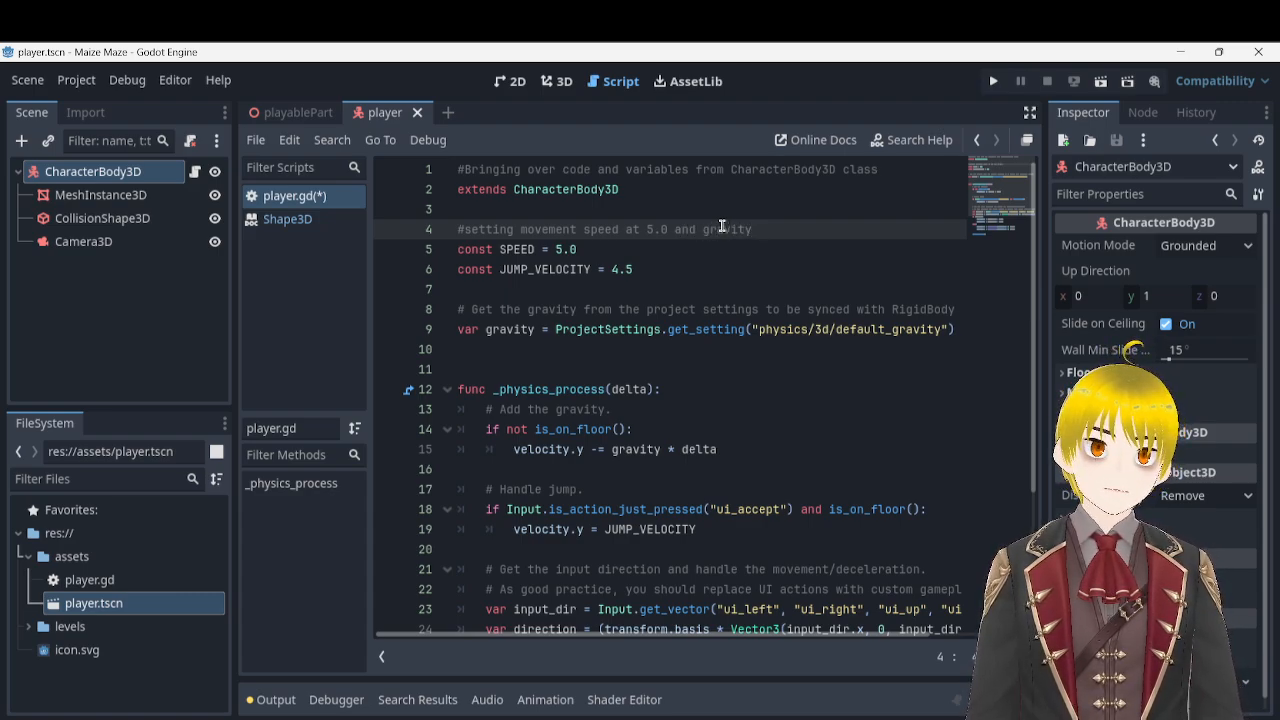
text(speed at )
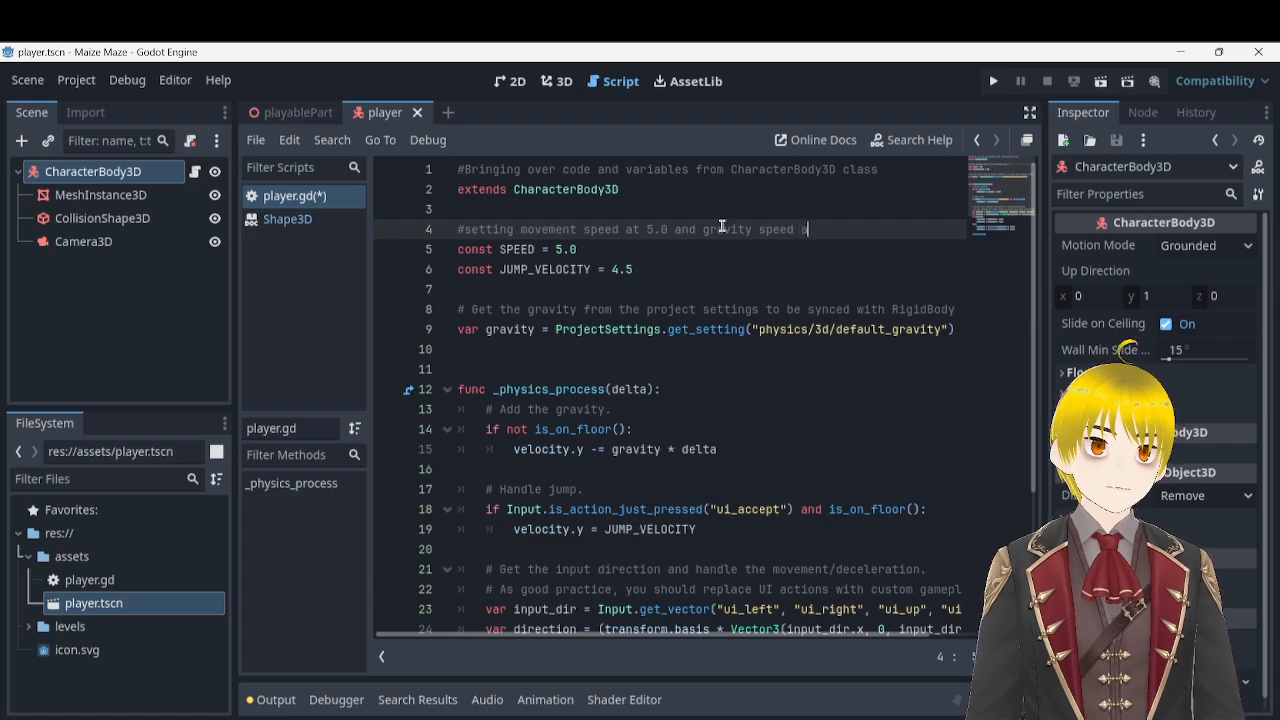
text(4.5)
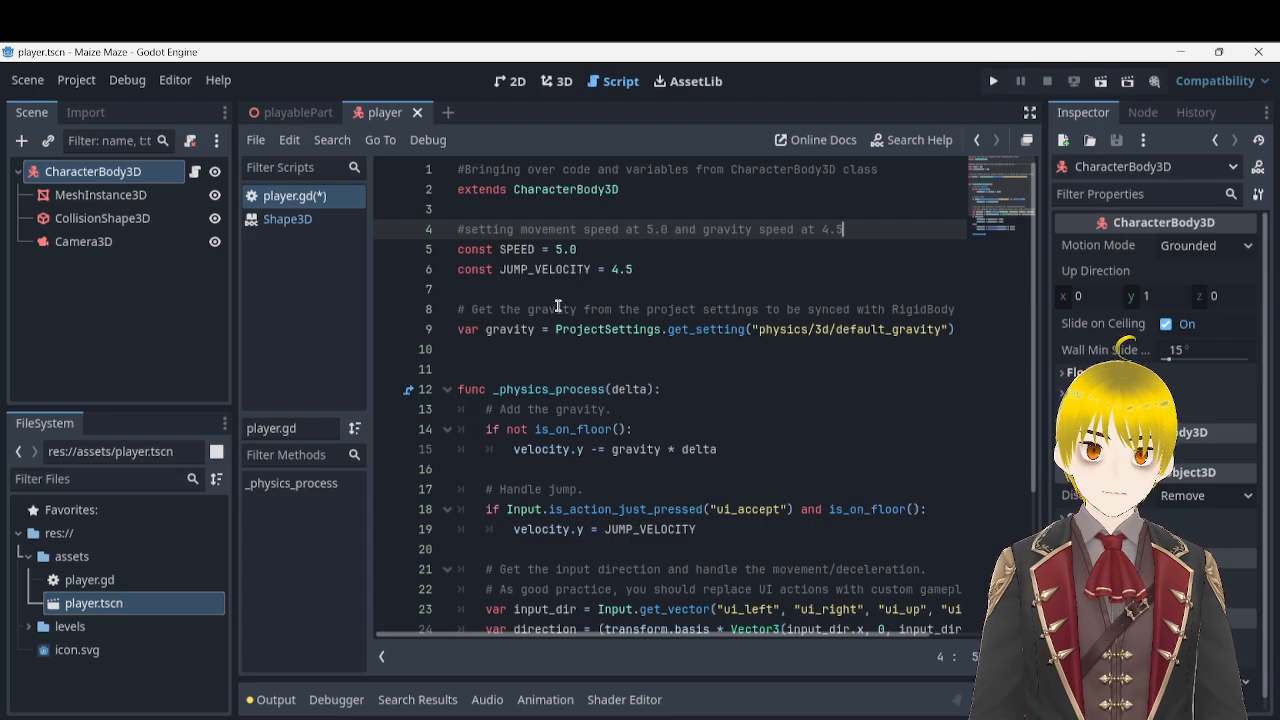
- Check the gravity variable and JUMP_VELOCITY constant against how the movement code below uses them
triple_click(630, 329)
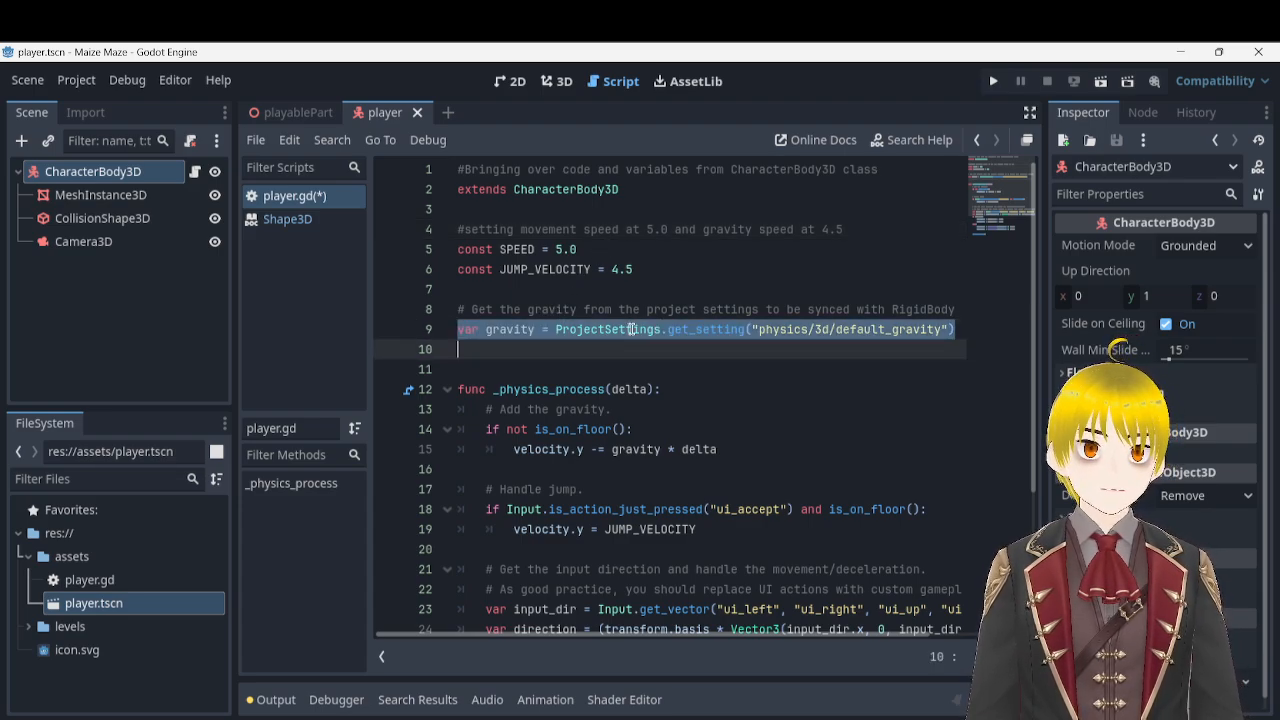
click(629, 269)
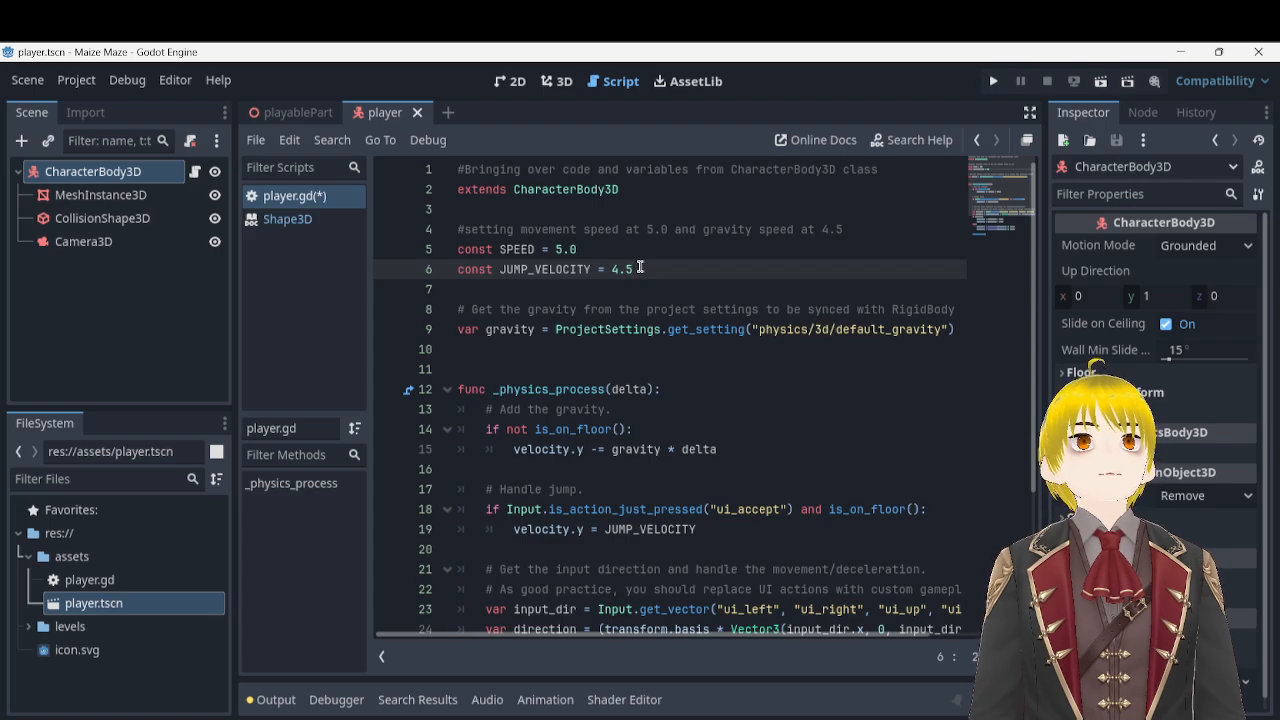
scroll(640, 268, down, 2)
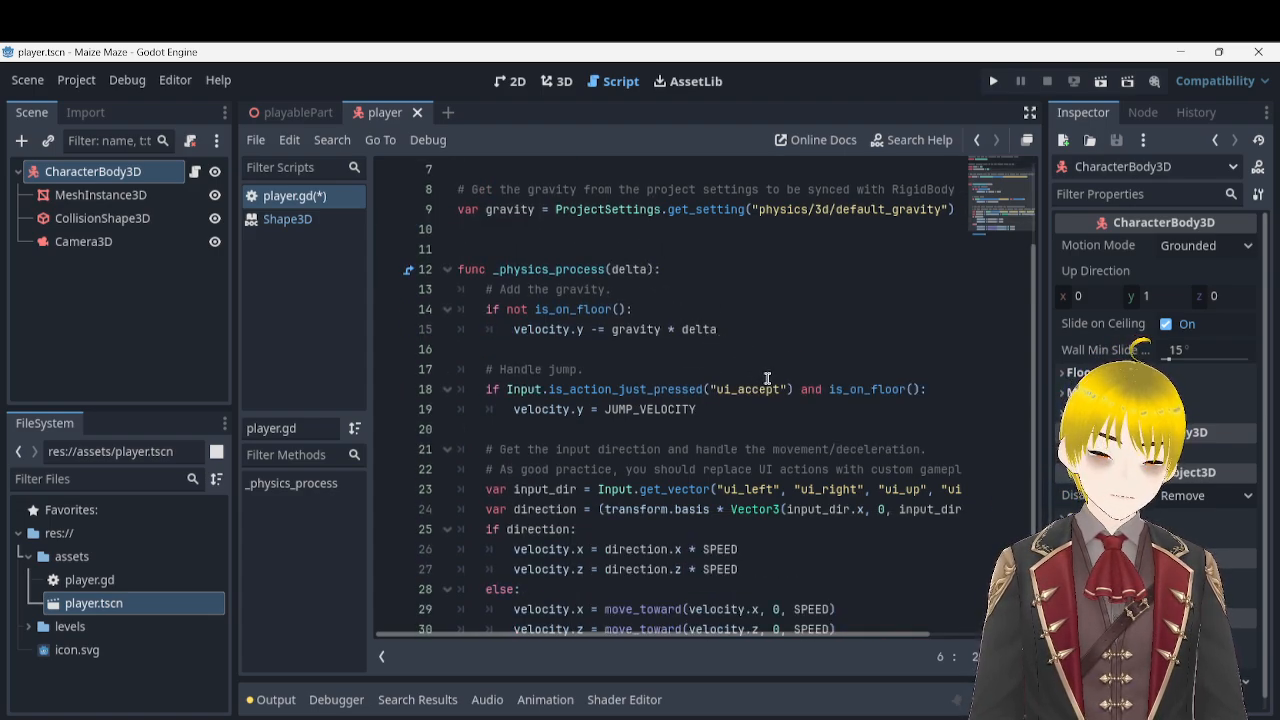
scroll(768, 385, down, 2)
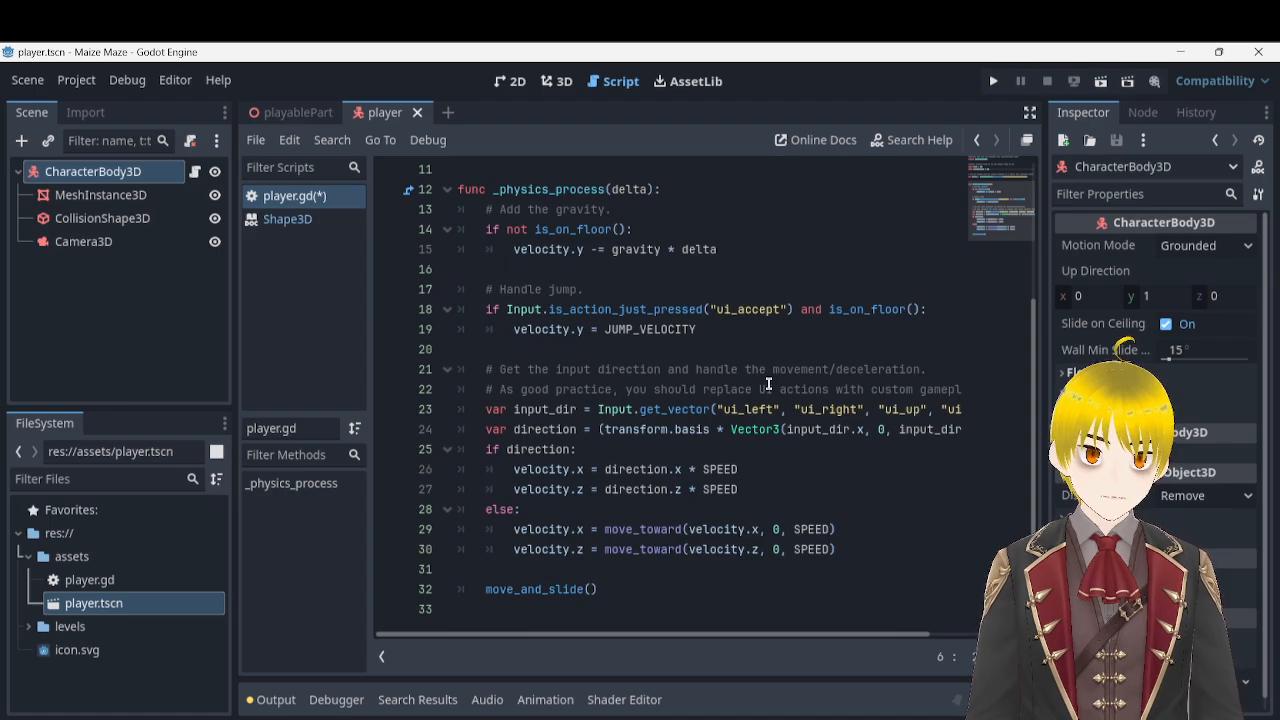
scroll(768, 384, up, 1)
scroll(768, 384, up, 1)
scroll(766, 382, down, 1)
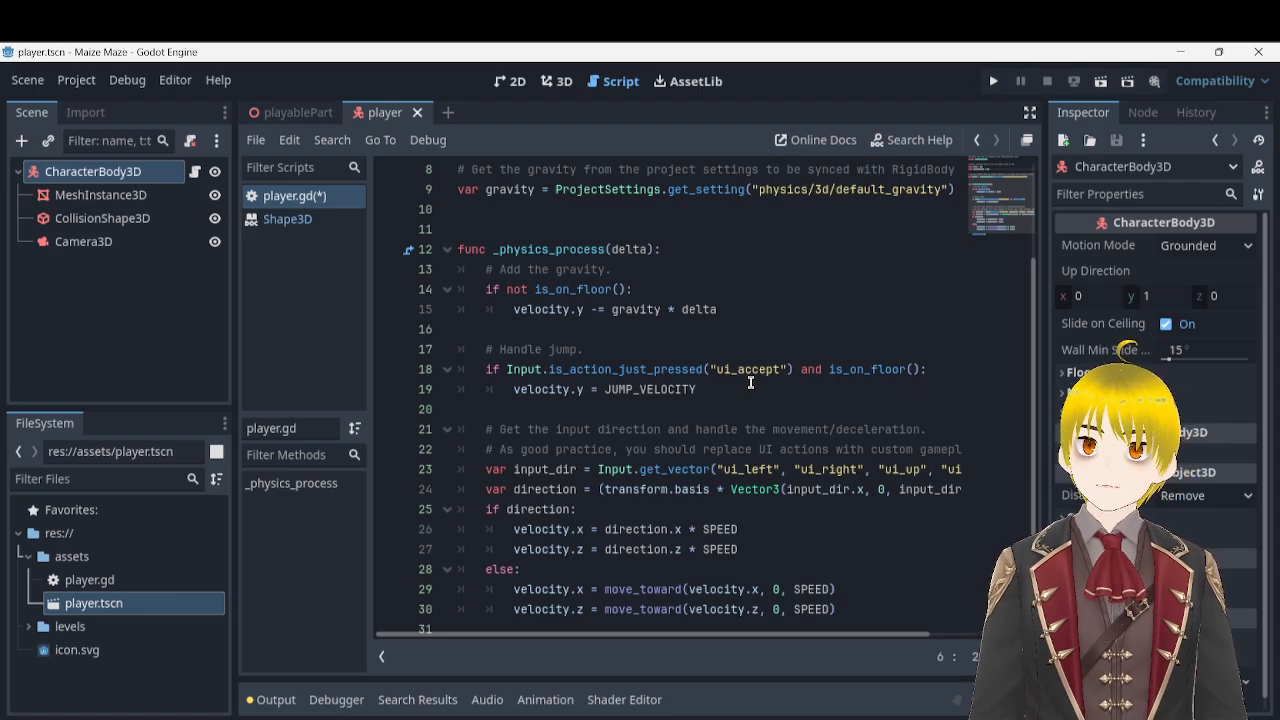
scroll(752, 306, up, 2)
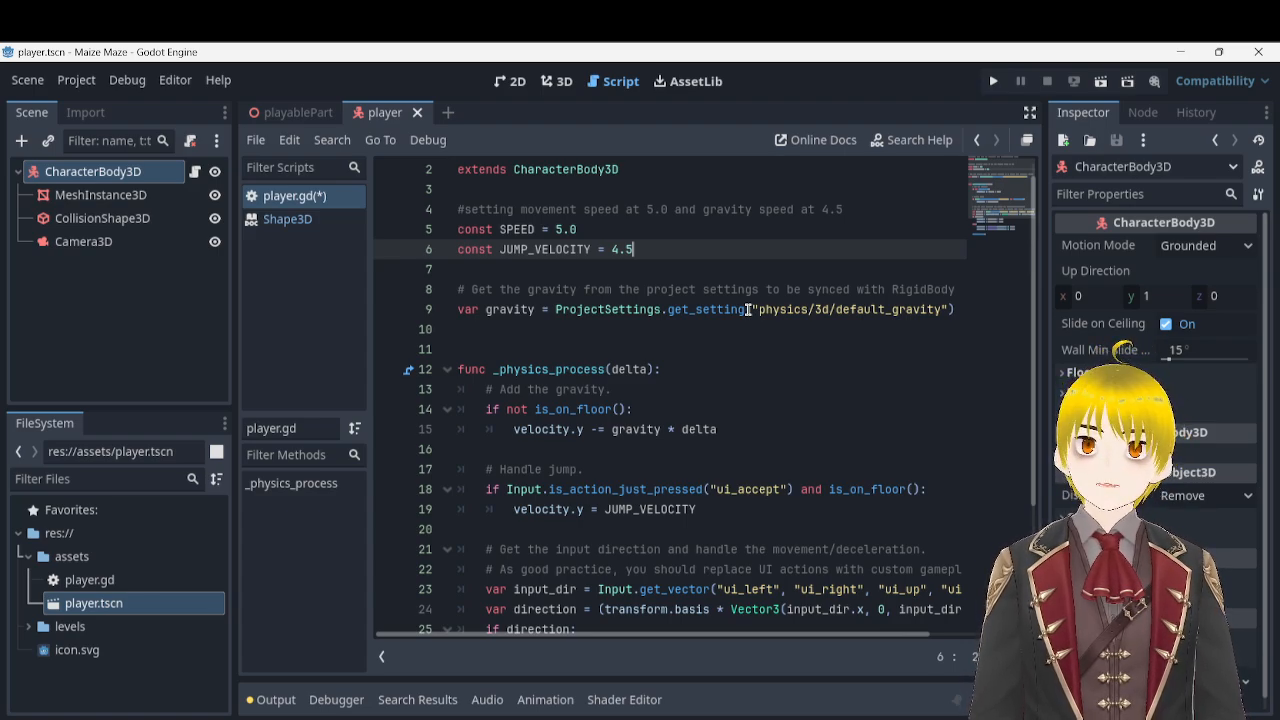
scroll(689, 332, up, 1)
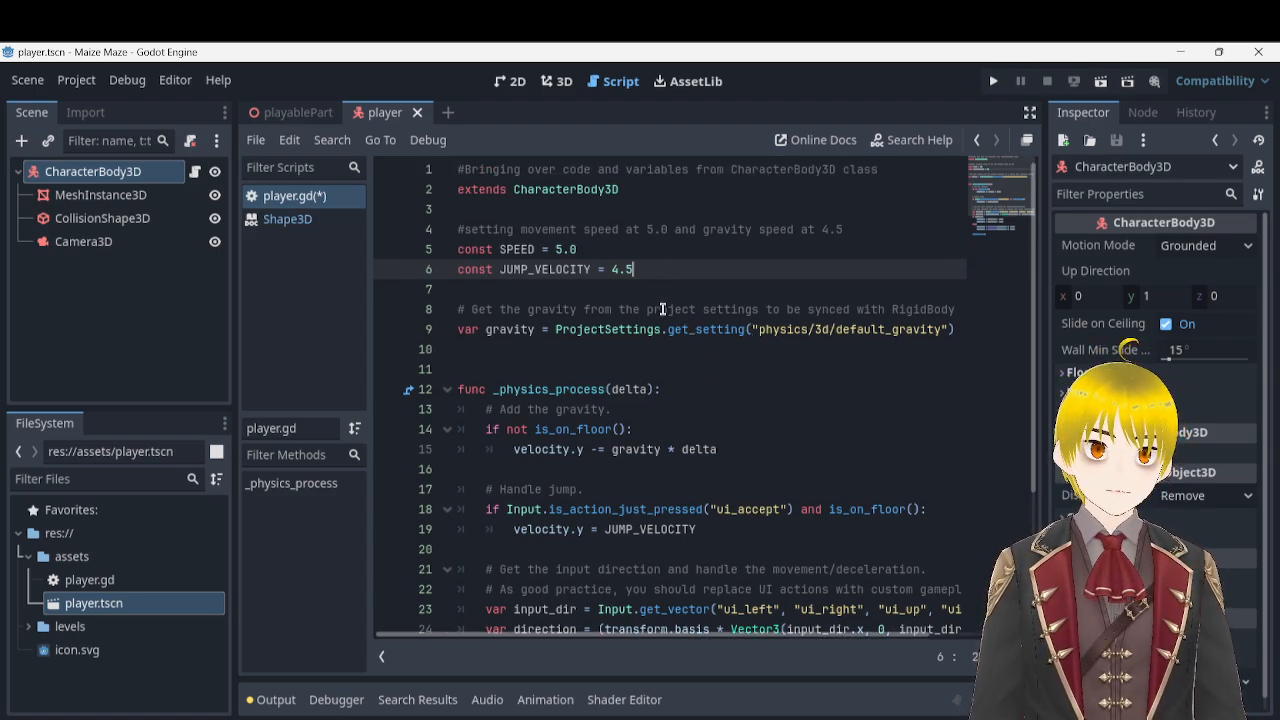
- Replace the word "gravity" with "jump" in the comment above the SPEED constant
double_click(733, 228)
text(jum)
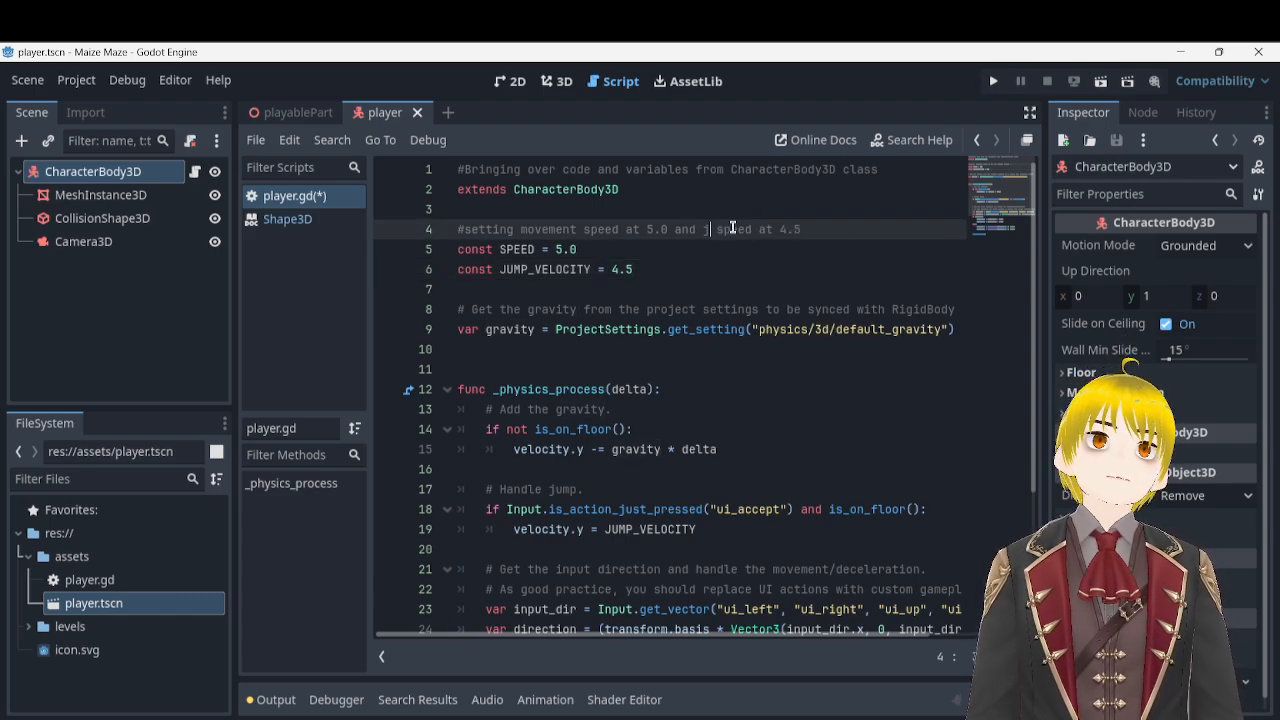
text(p)
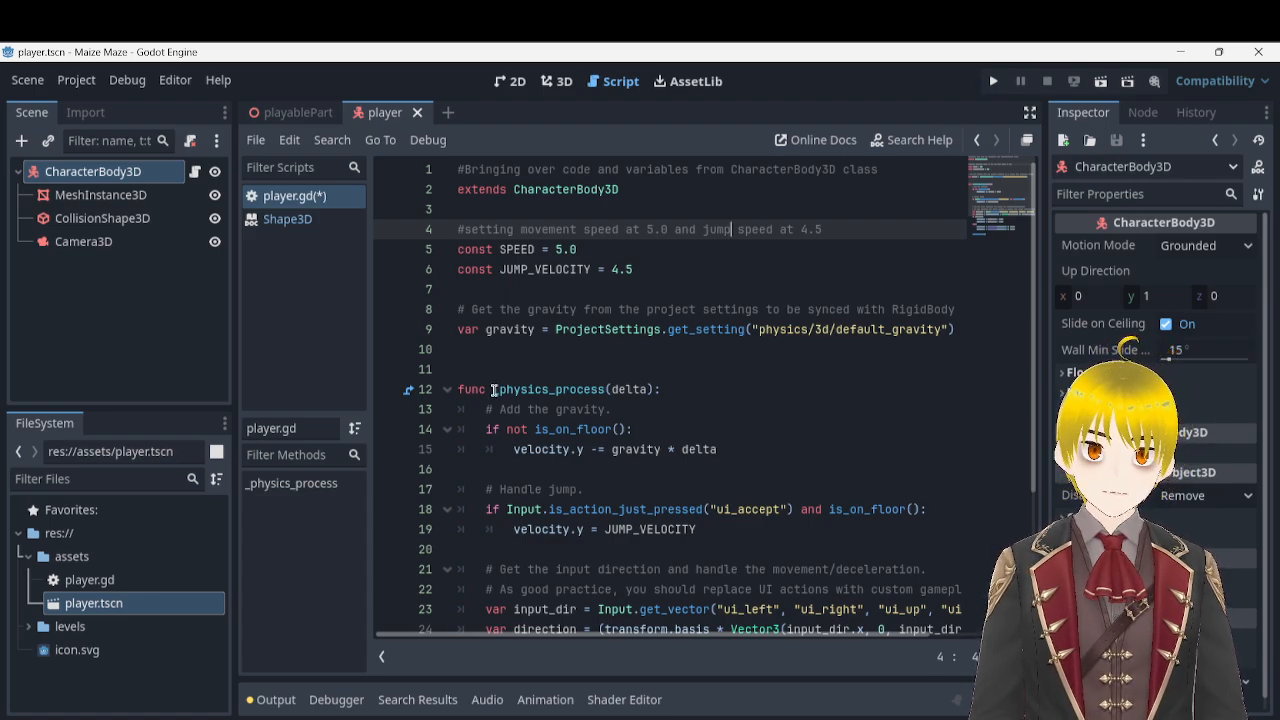
- Read through the _physics_process(delta) function, from its declaration down to the move_and_slide() call
double_click(640, 391)
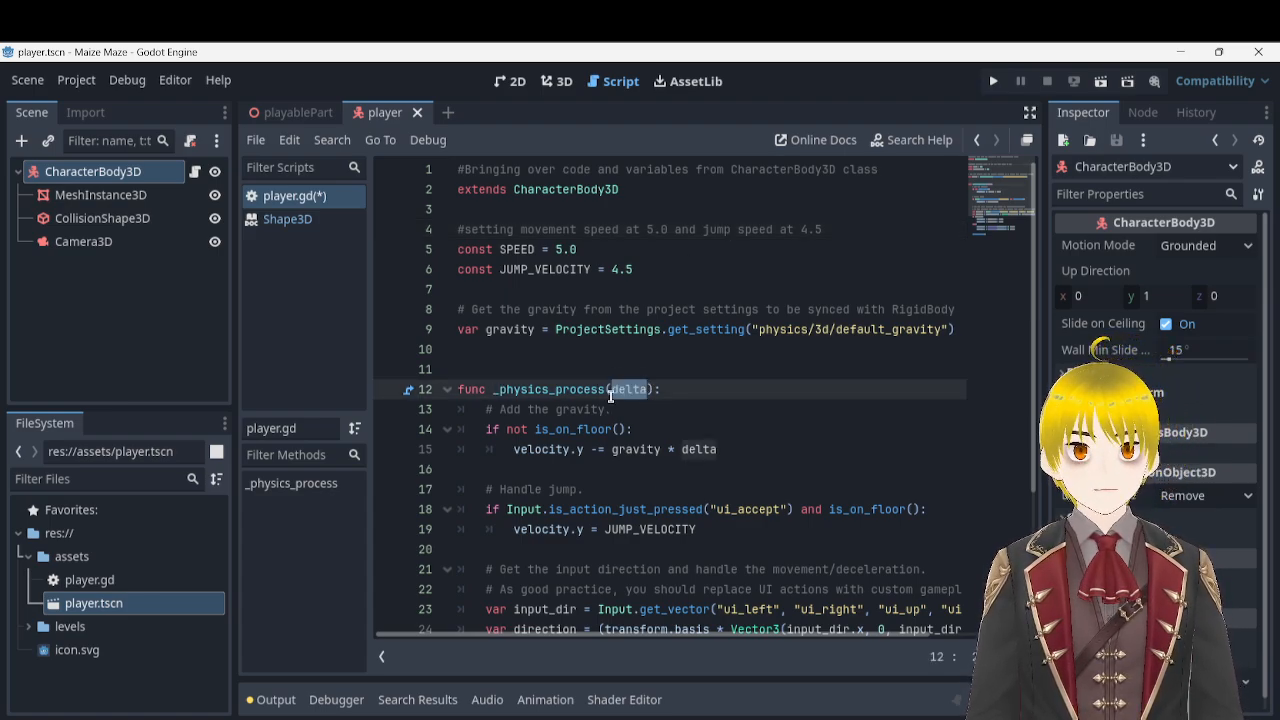
click(608, 371)
triple_click(540, 389)
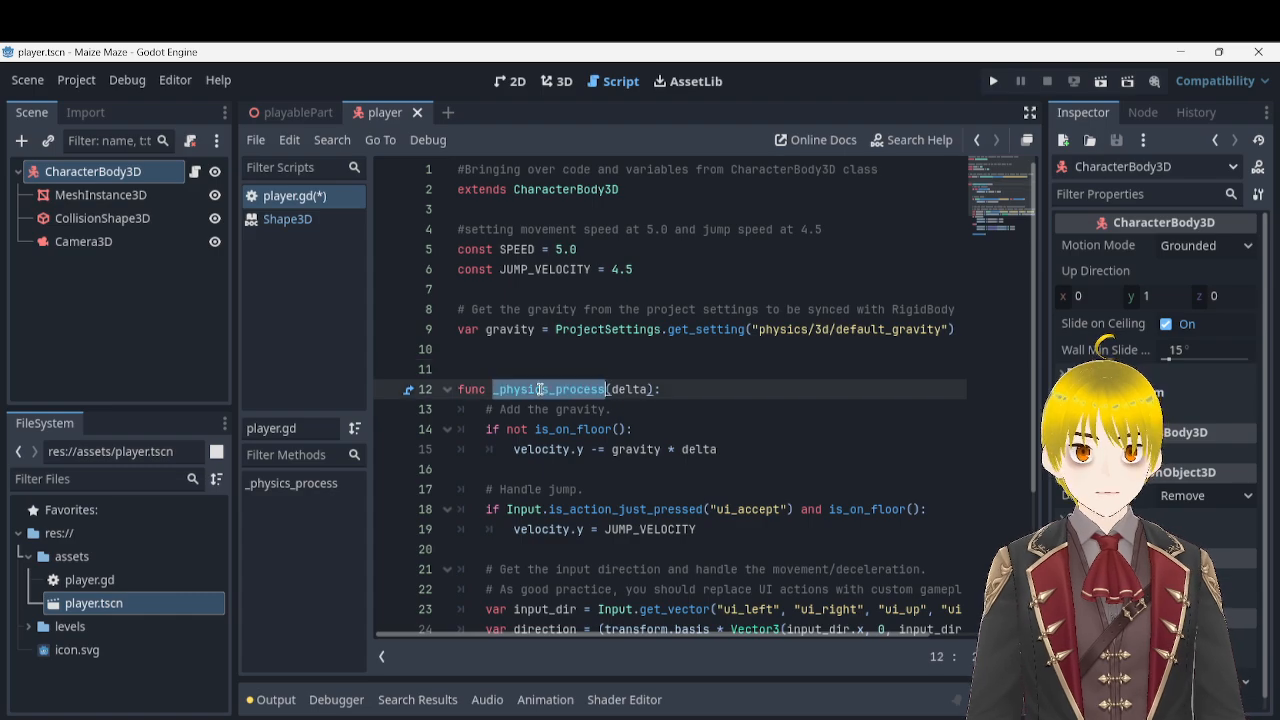
scroll(600, 415, down, 3)
scroll(624, 423, up, 1)
scroll(624, 423, down, 1)
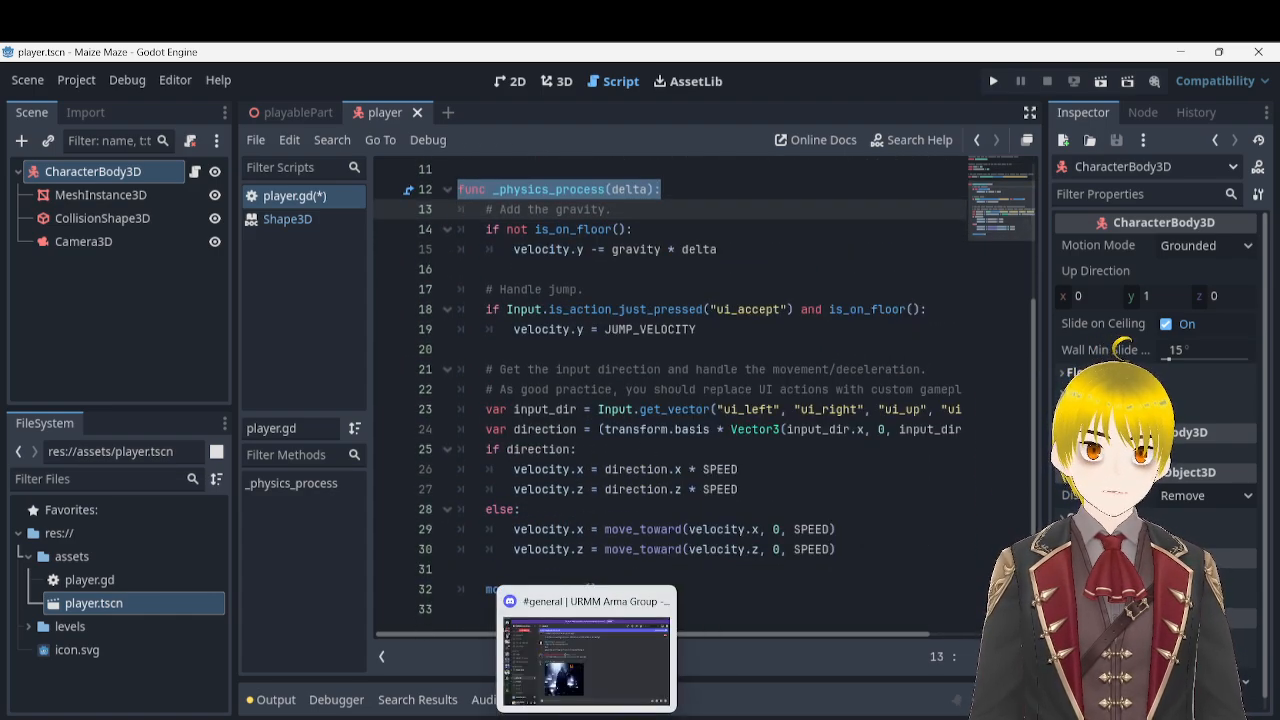
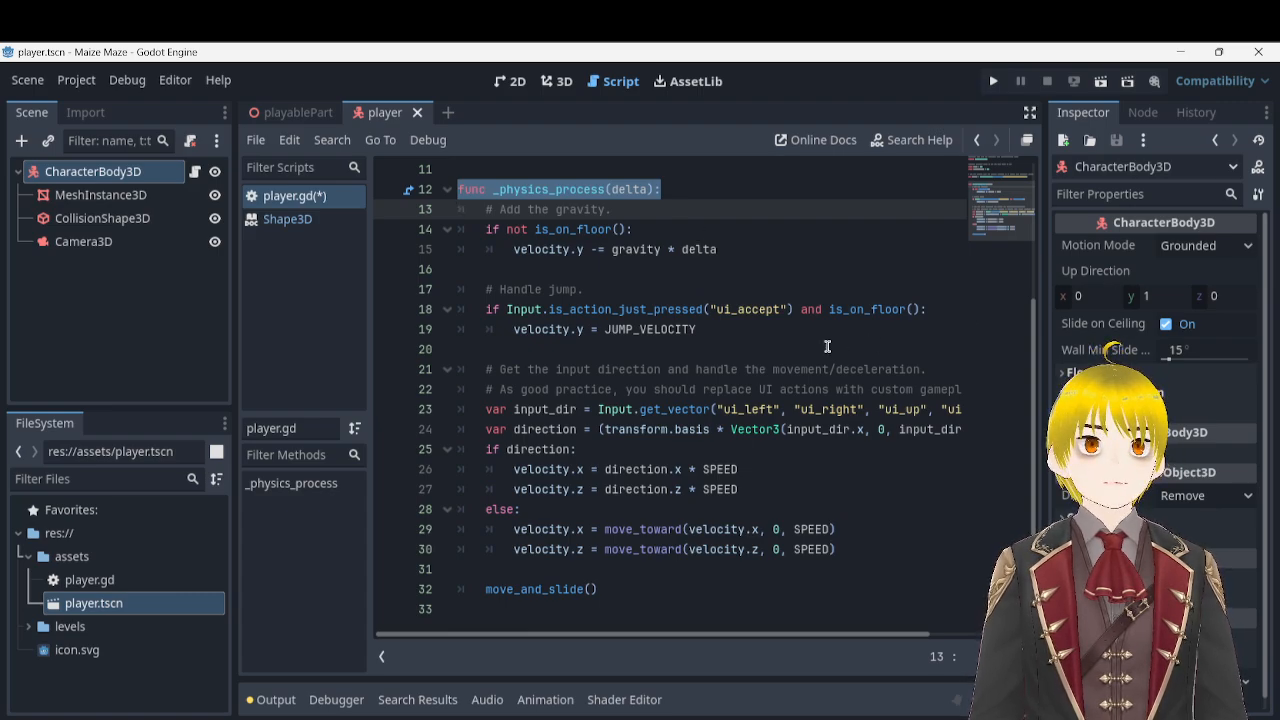
click(709, 288)
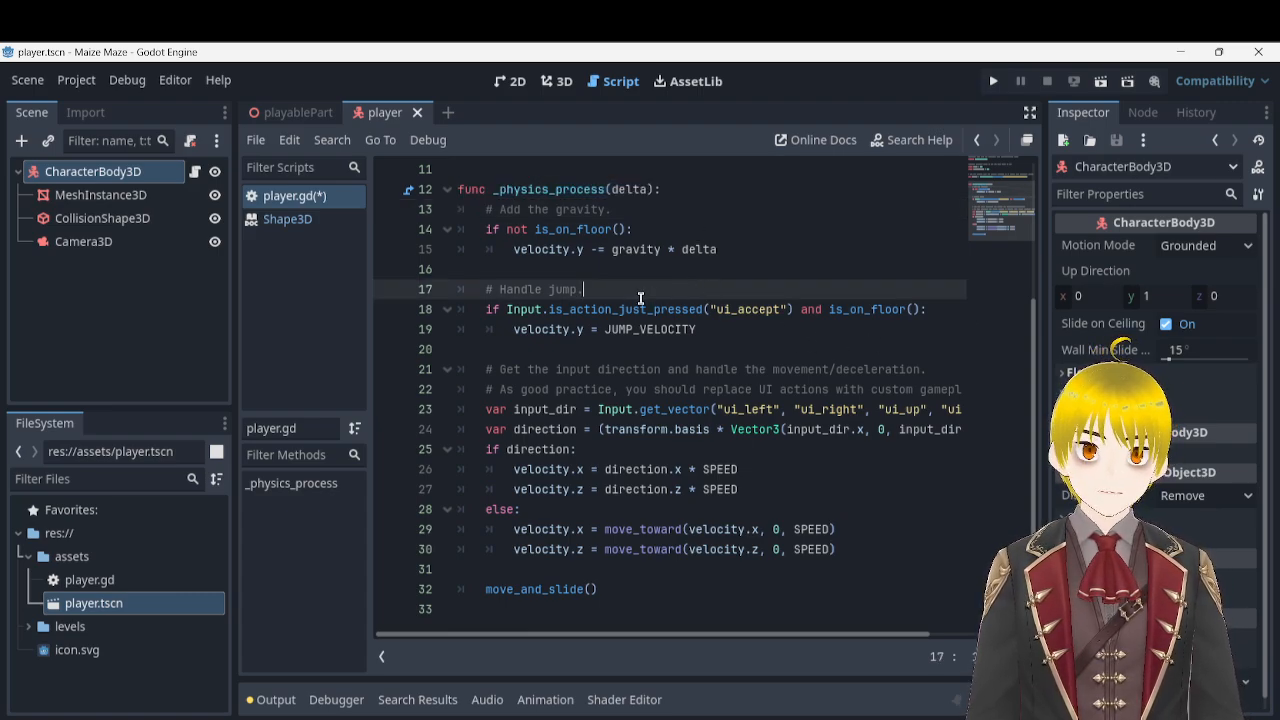
scroll(640, 291, up, 1)
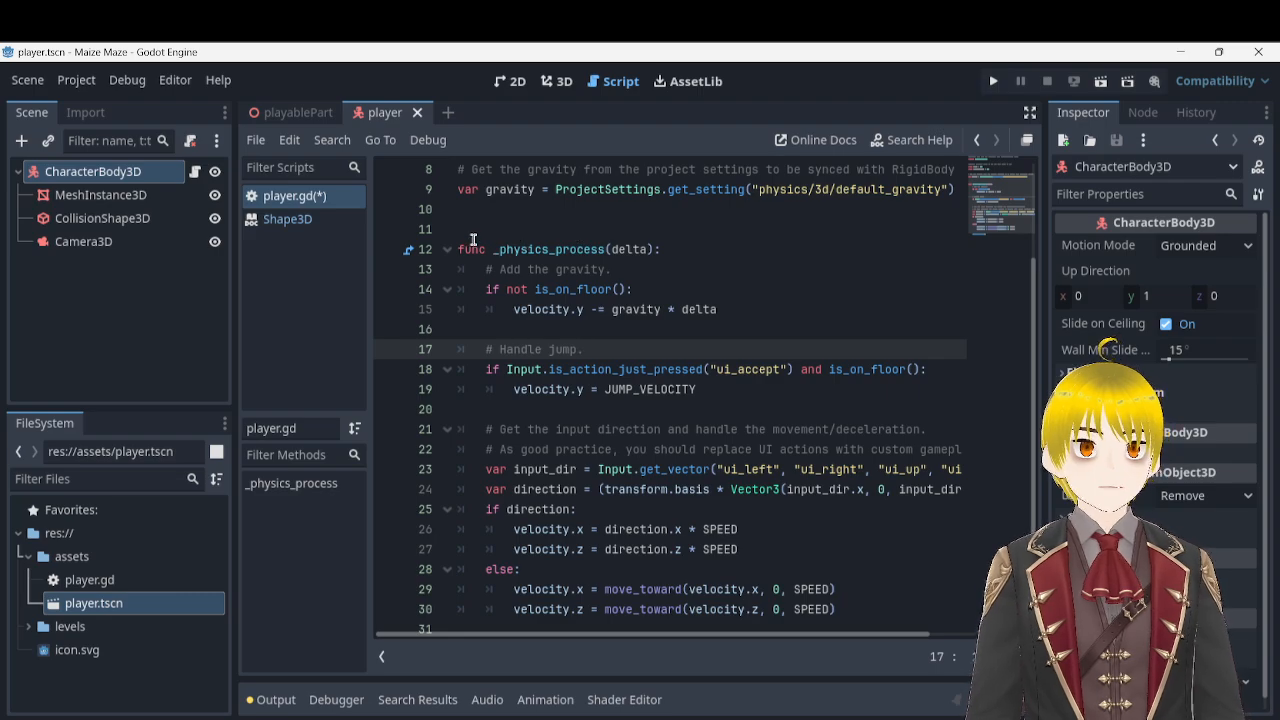
scroll(620, 349, down, 1)
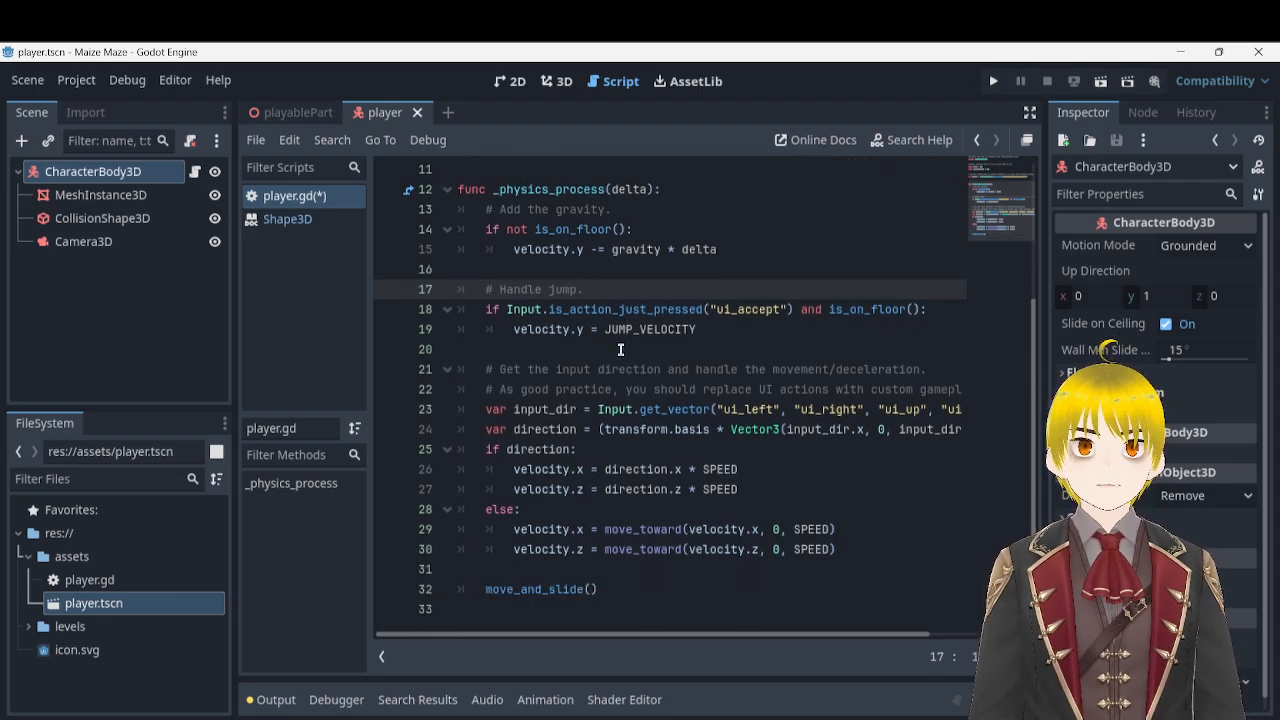
scroll(620, 349, up, 1)
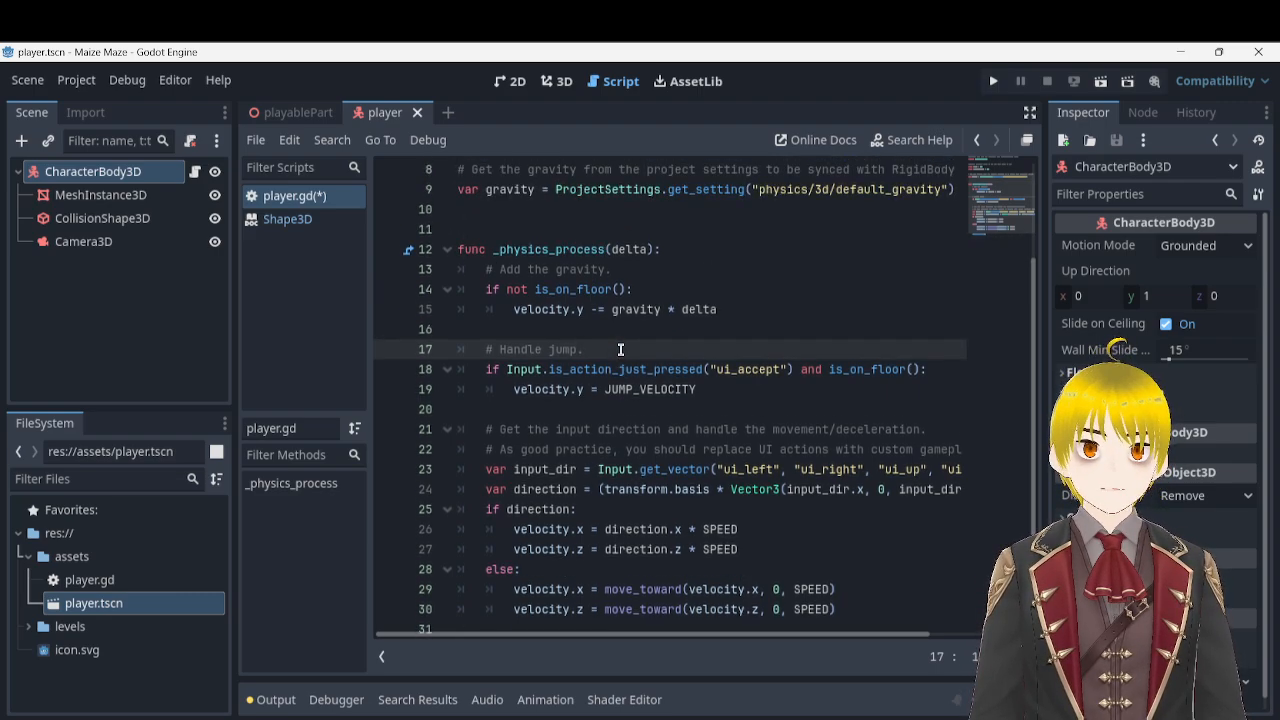
- Examine the delta parameter and how gravity and delta are used in the velocity.y line under the is_on_floor check
click(646, 249)
double_click(641, 249)
click(658, 276)
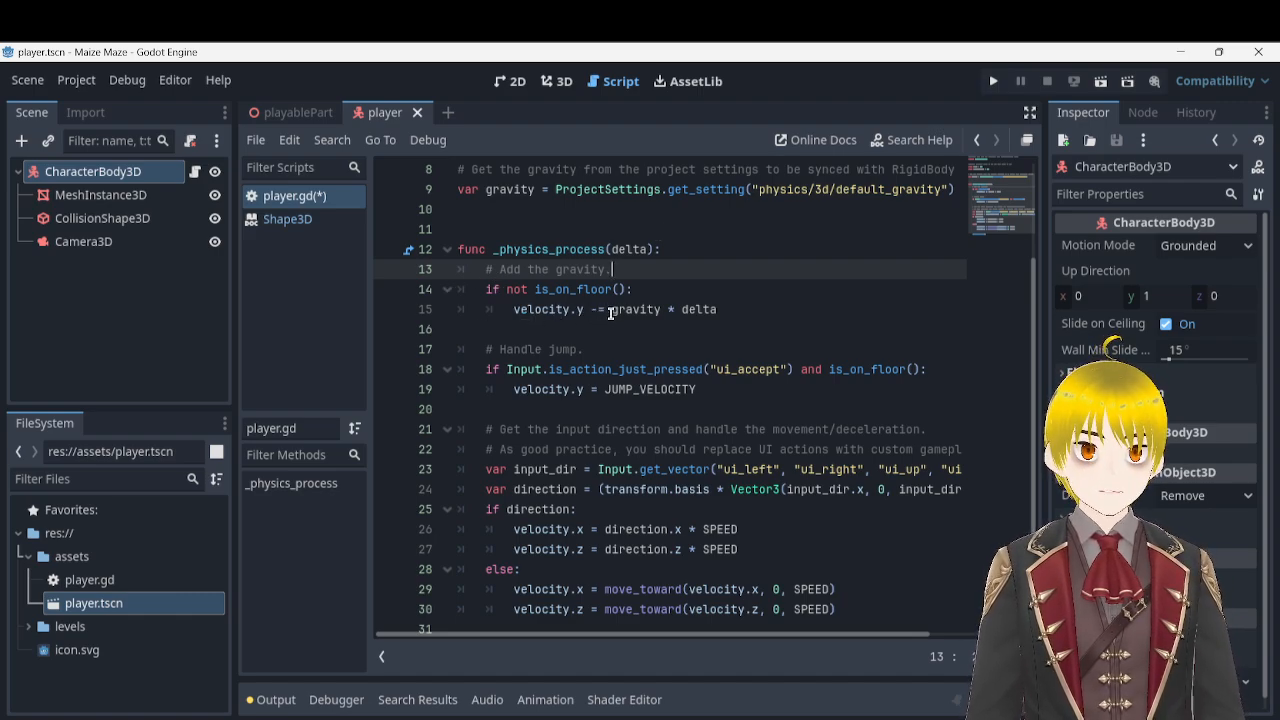
click(644, 307)
double_click(644, 307)
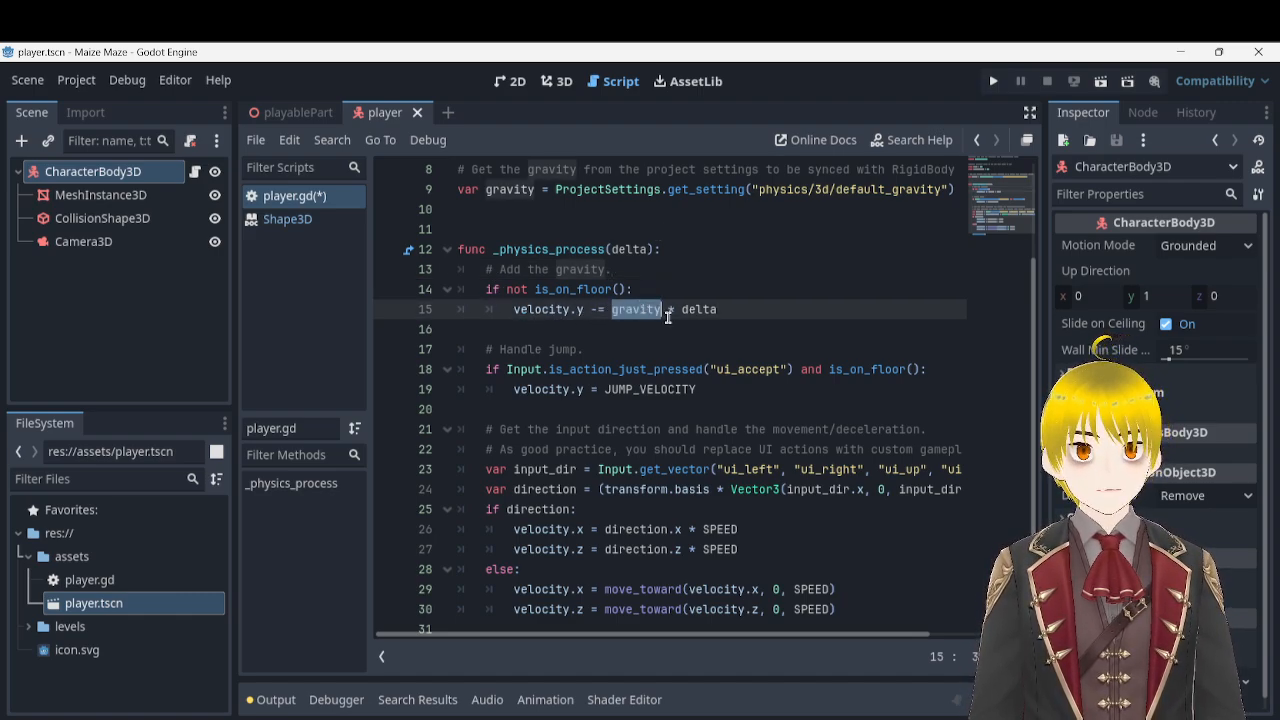
double_click(698, 309)
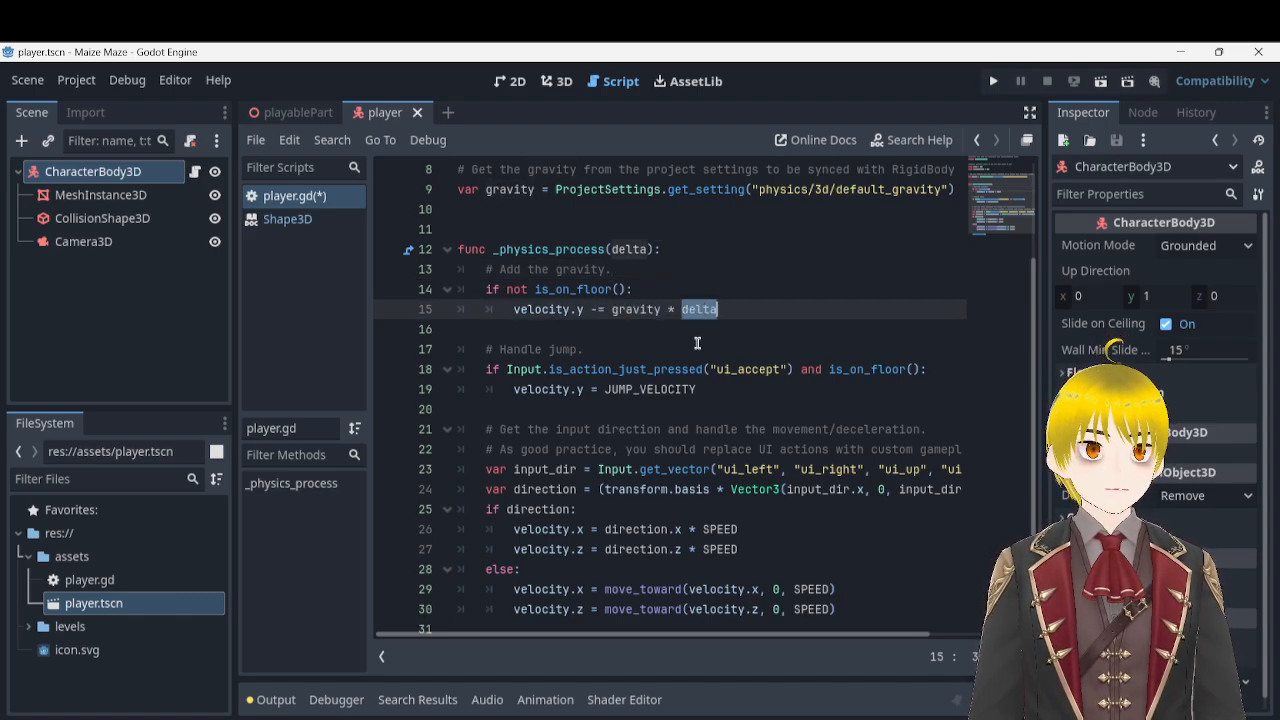
click(783, 293)
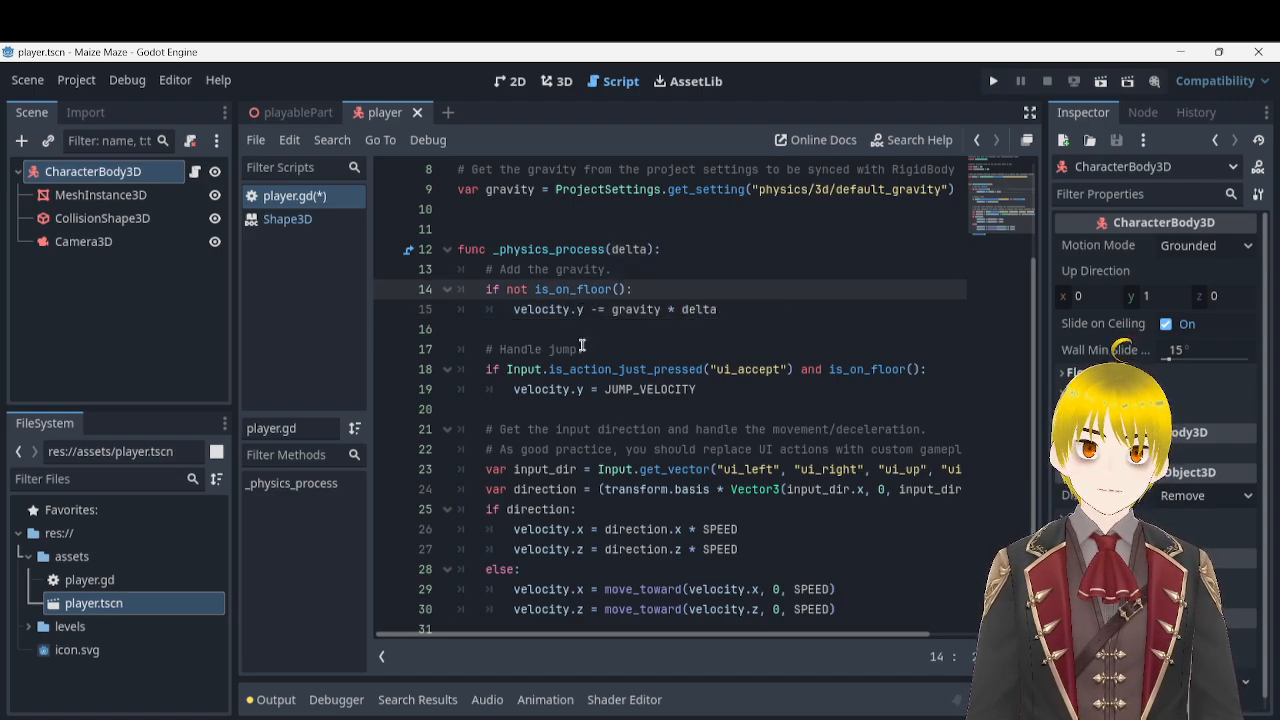
- Open the project's input map settings to define custom actions for the player script's jump and movement code
scroll(600, 320, up, 3)
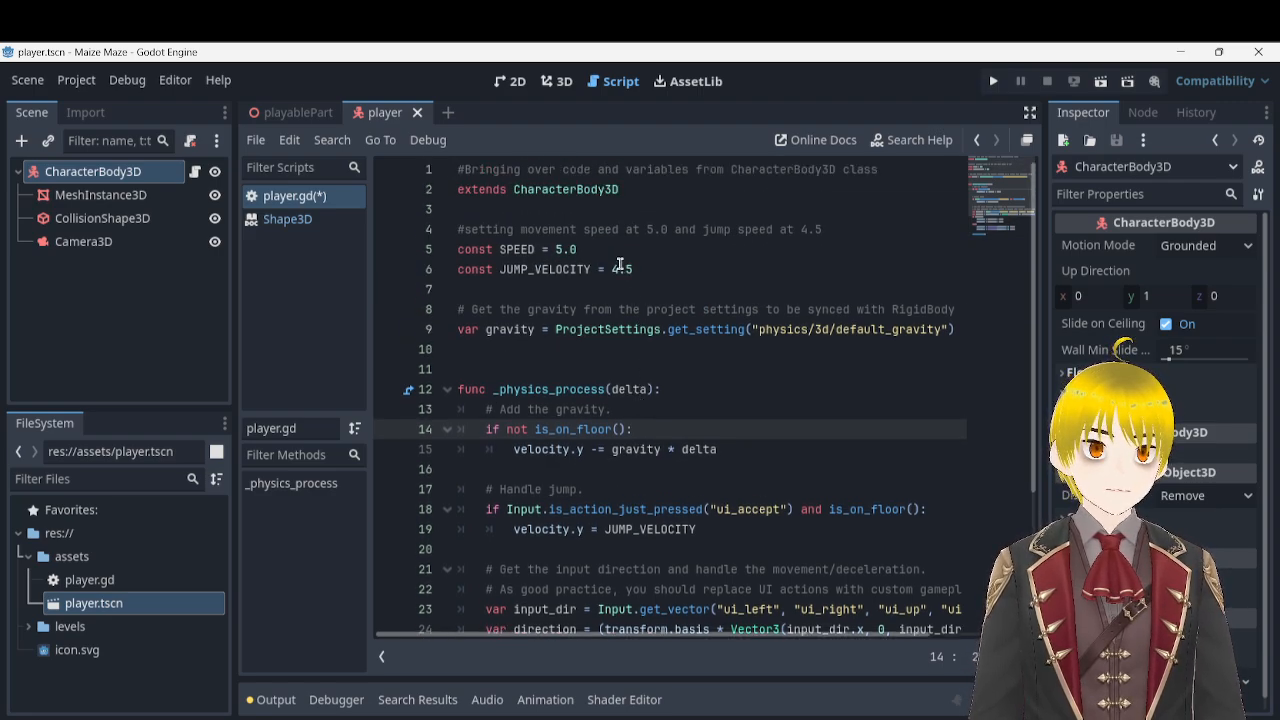
scroll(629, 365, down, 1)
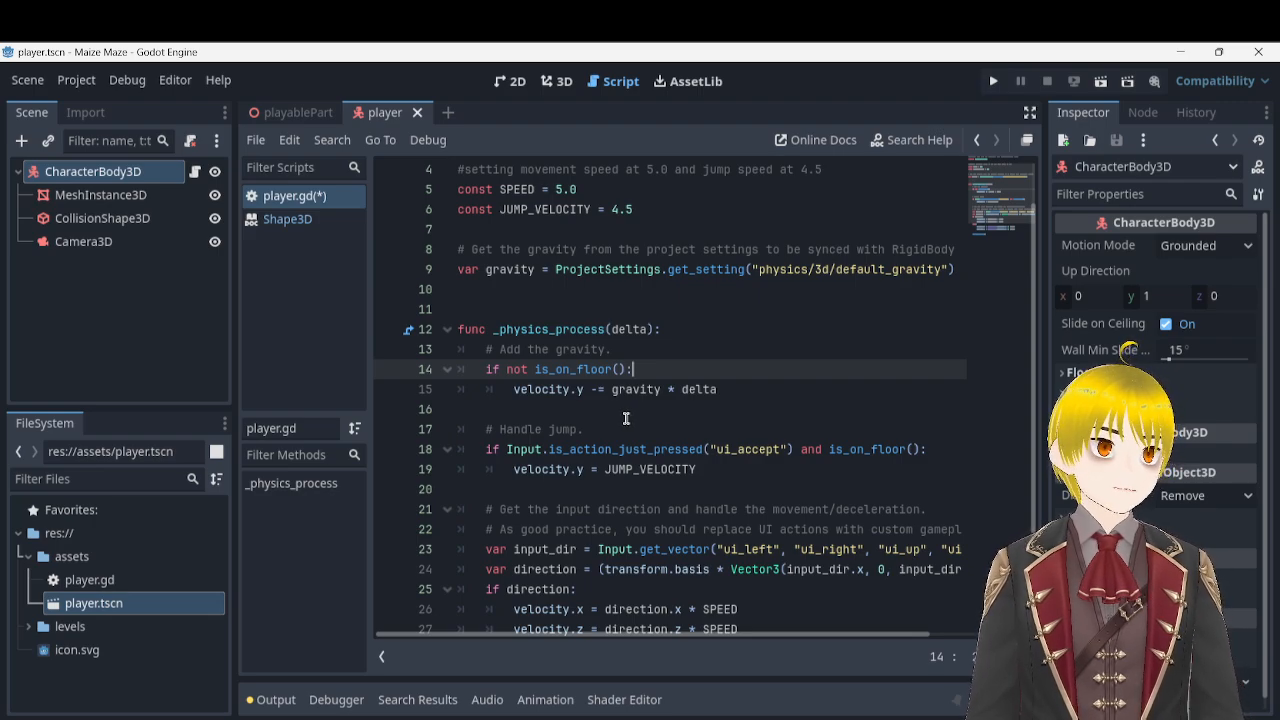
scroll(617, 335, down, 2)
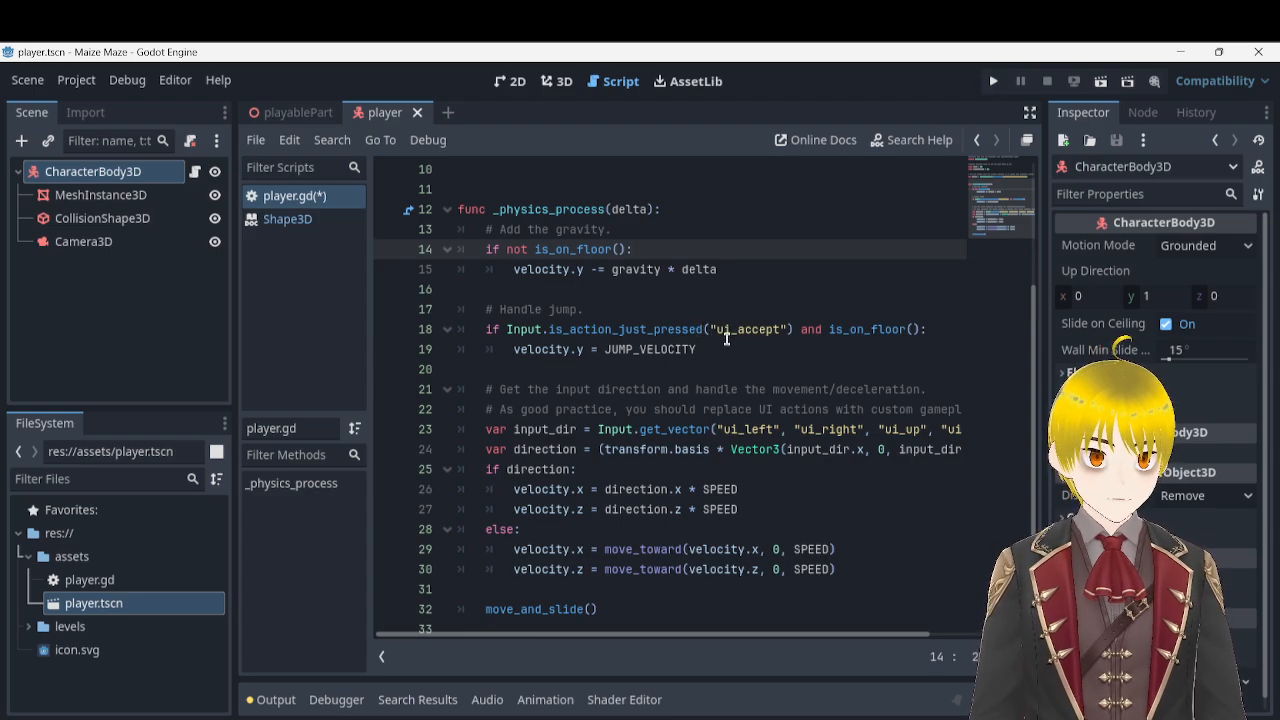
click(84, 81)
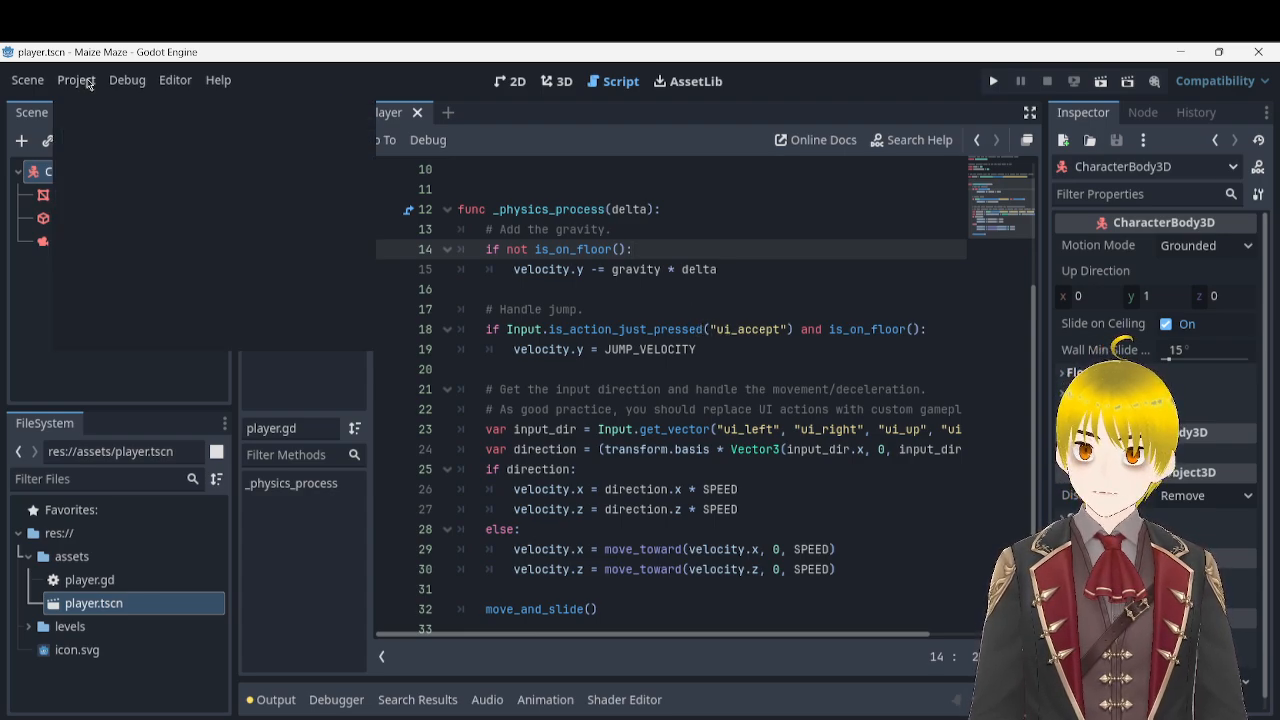
click(98, 105)
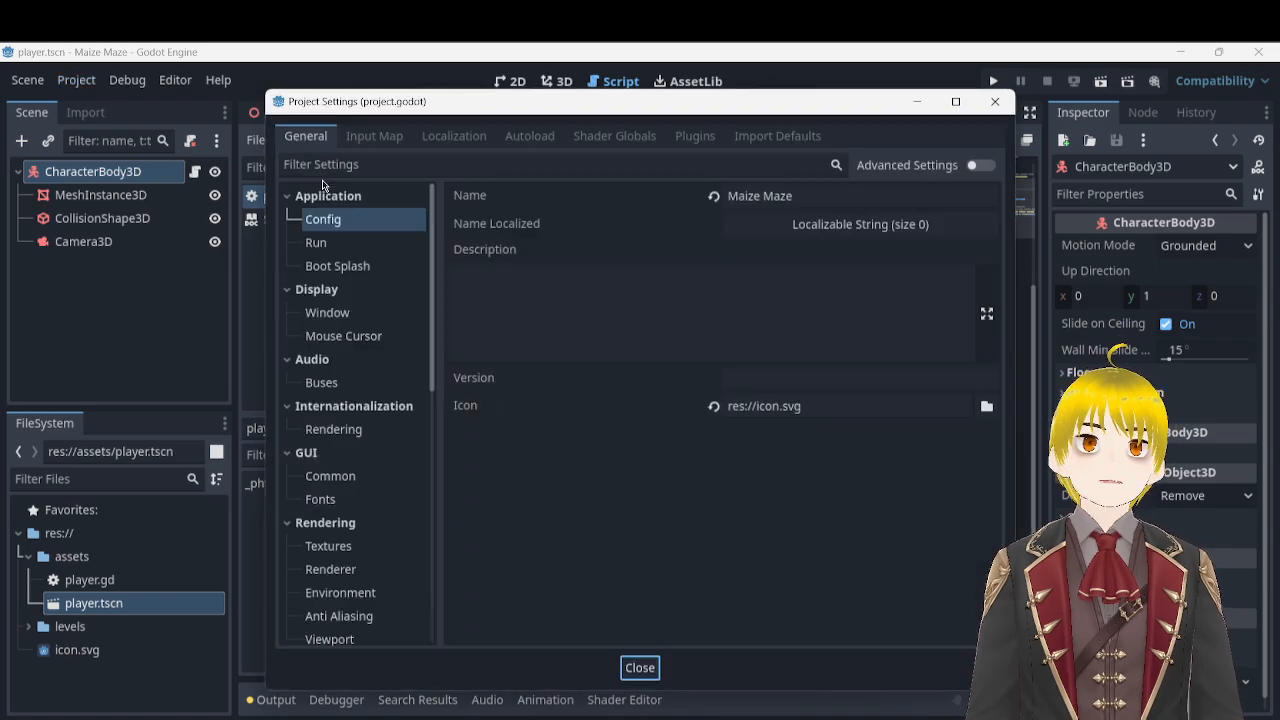
click(373, 136)
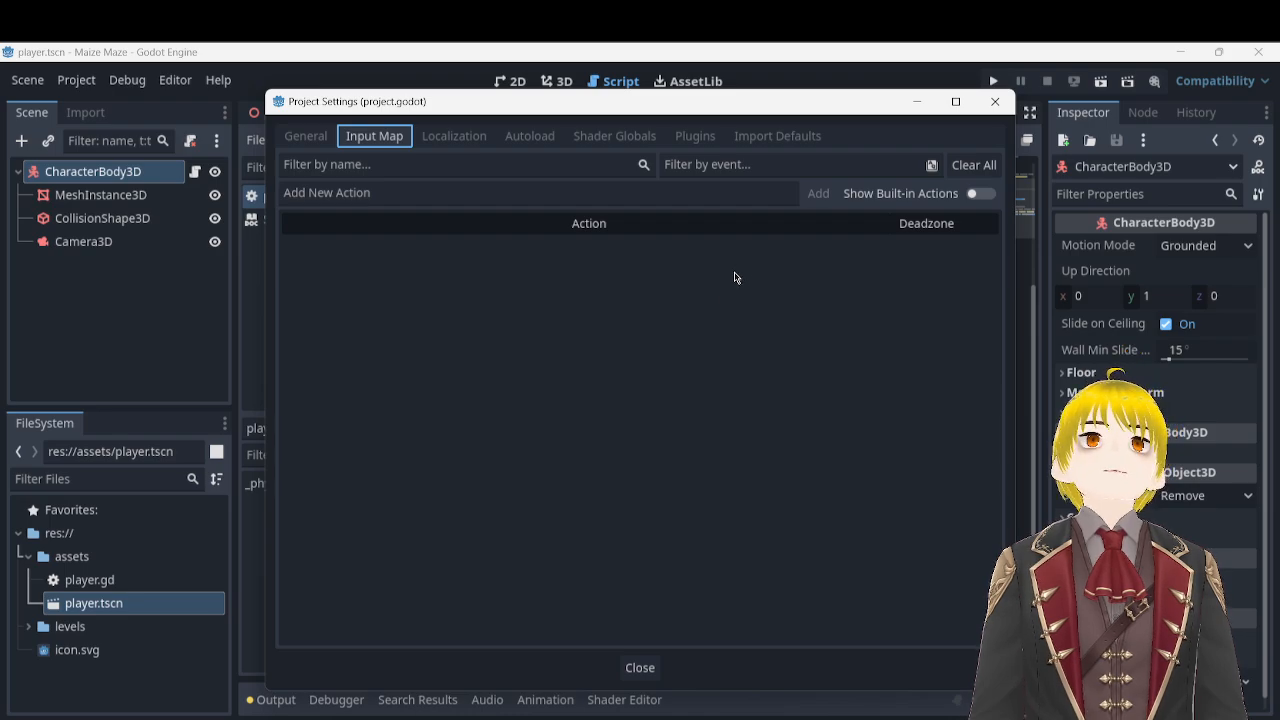
- Create a new input action named "jump" in the project's input map
click(651, 215)
click(650, 193)
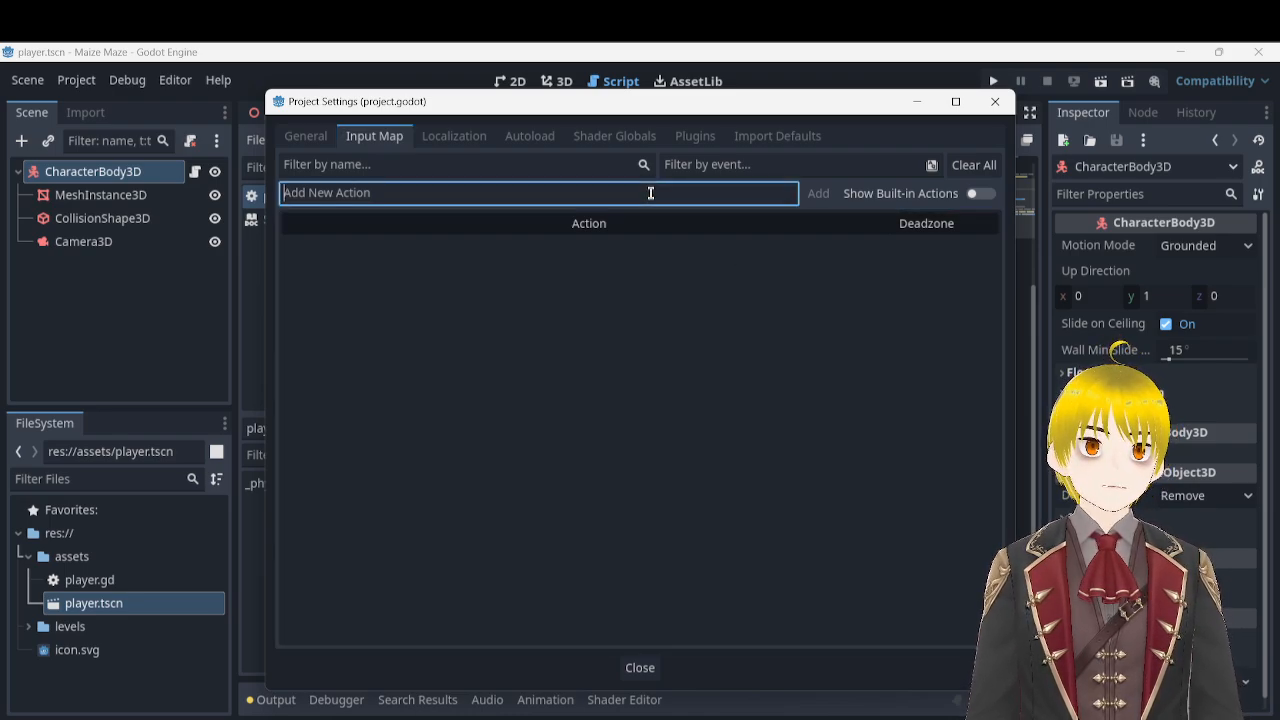
click(818, 193)
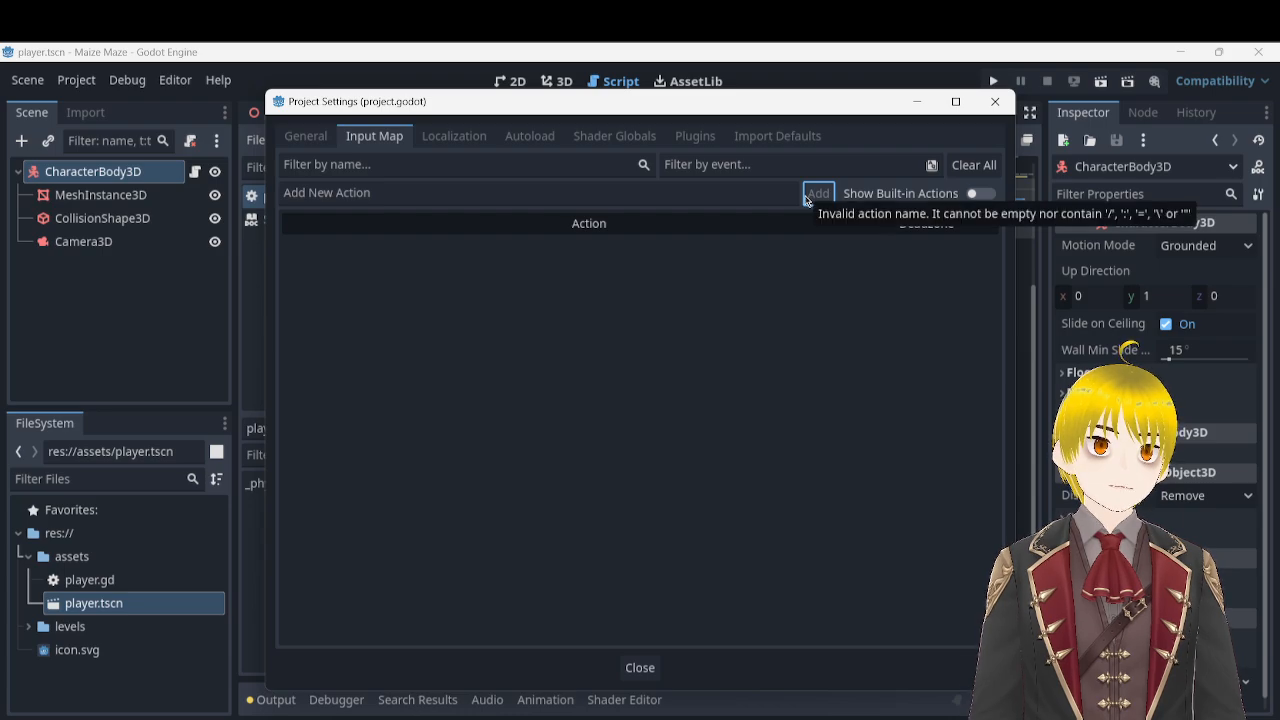
click(698, 194)
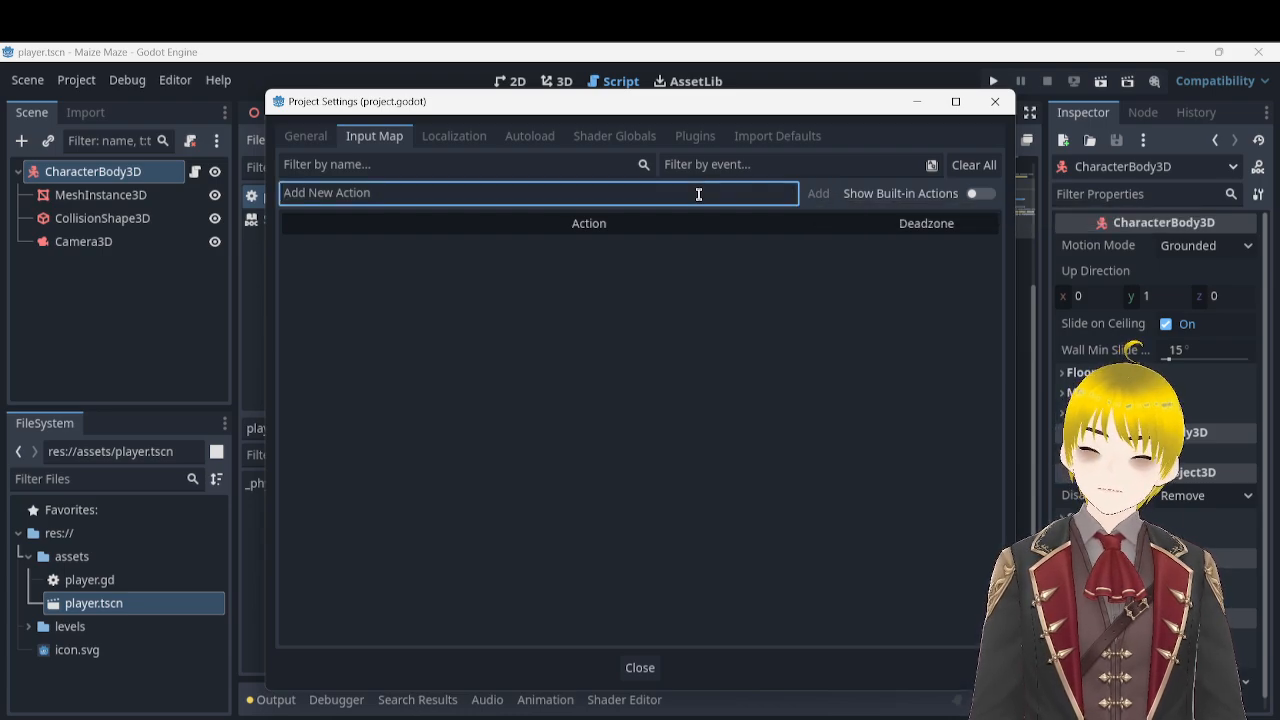
text(jump)
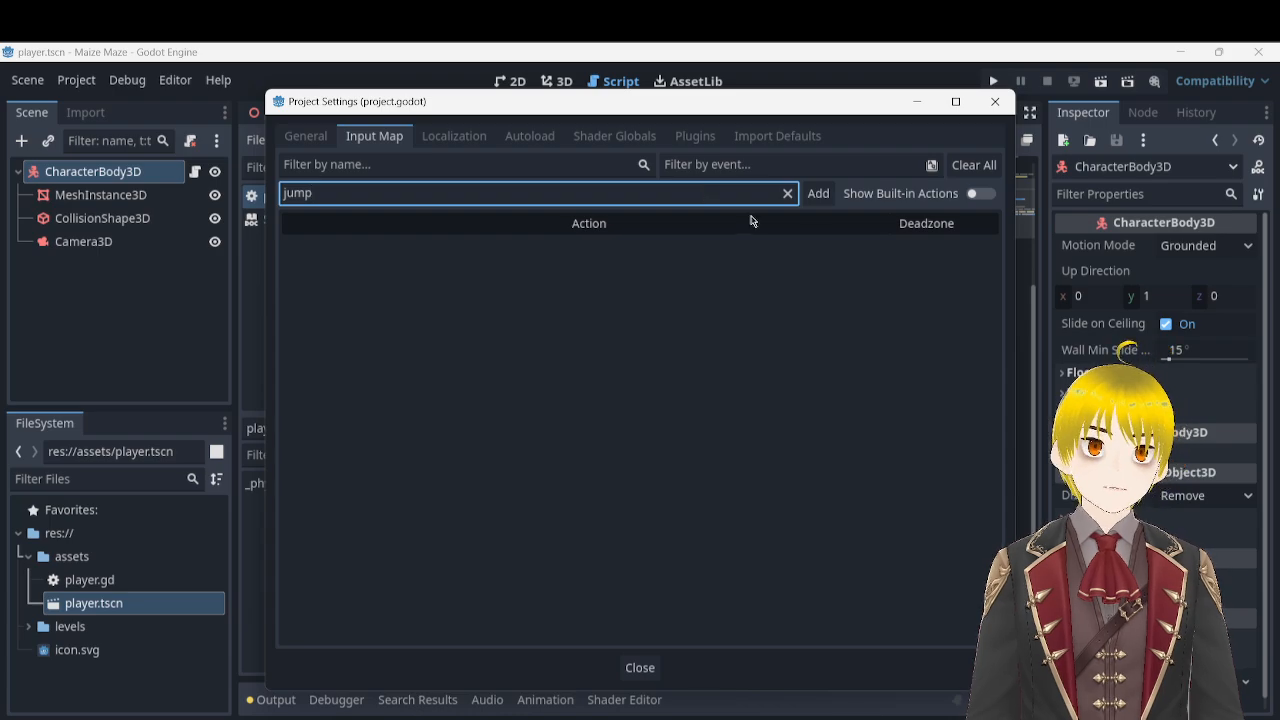
click(819, 194)
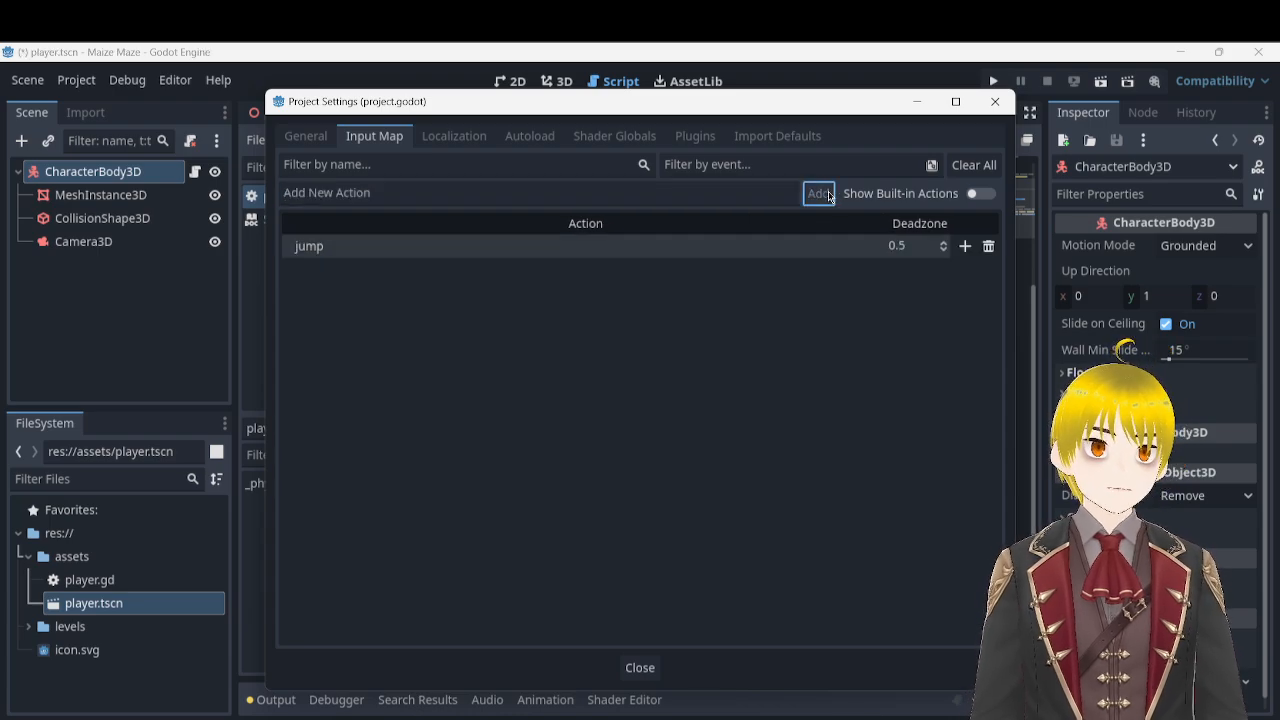
- Bind the physical Space key to the jump action
click(963, 250)
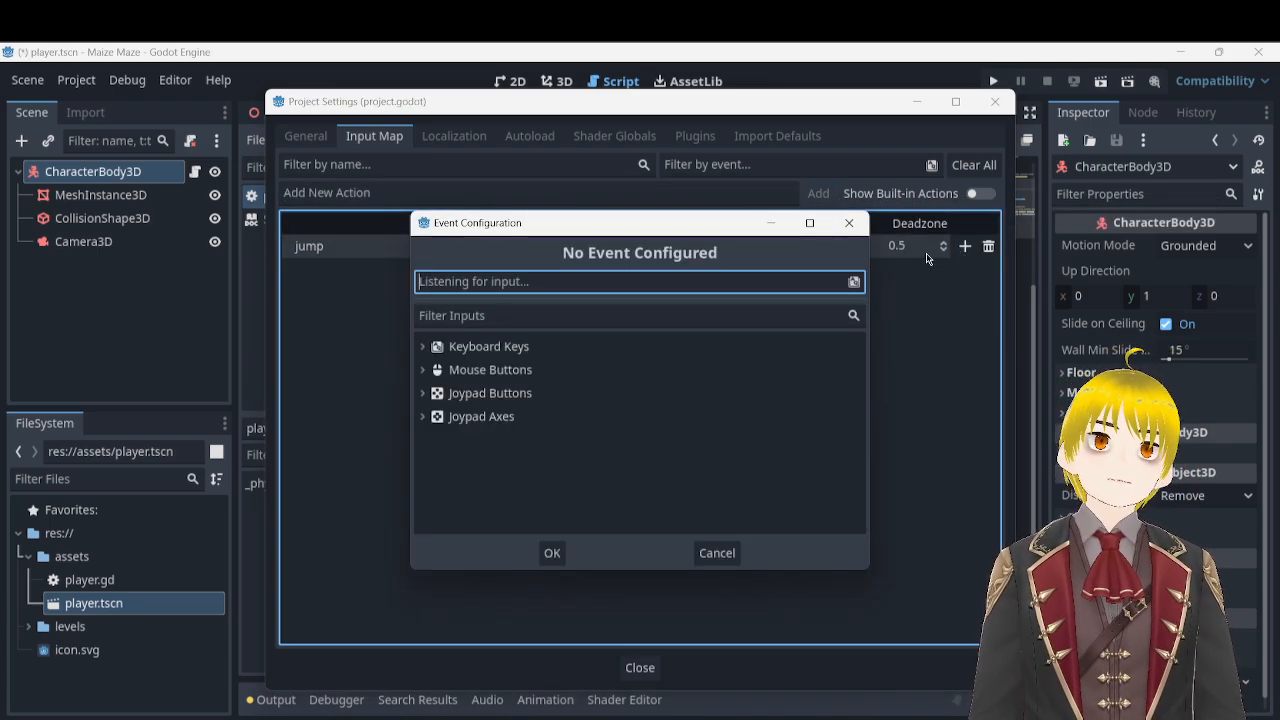
key(space)
scroll(634, 410, up, 2)
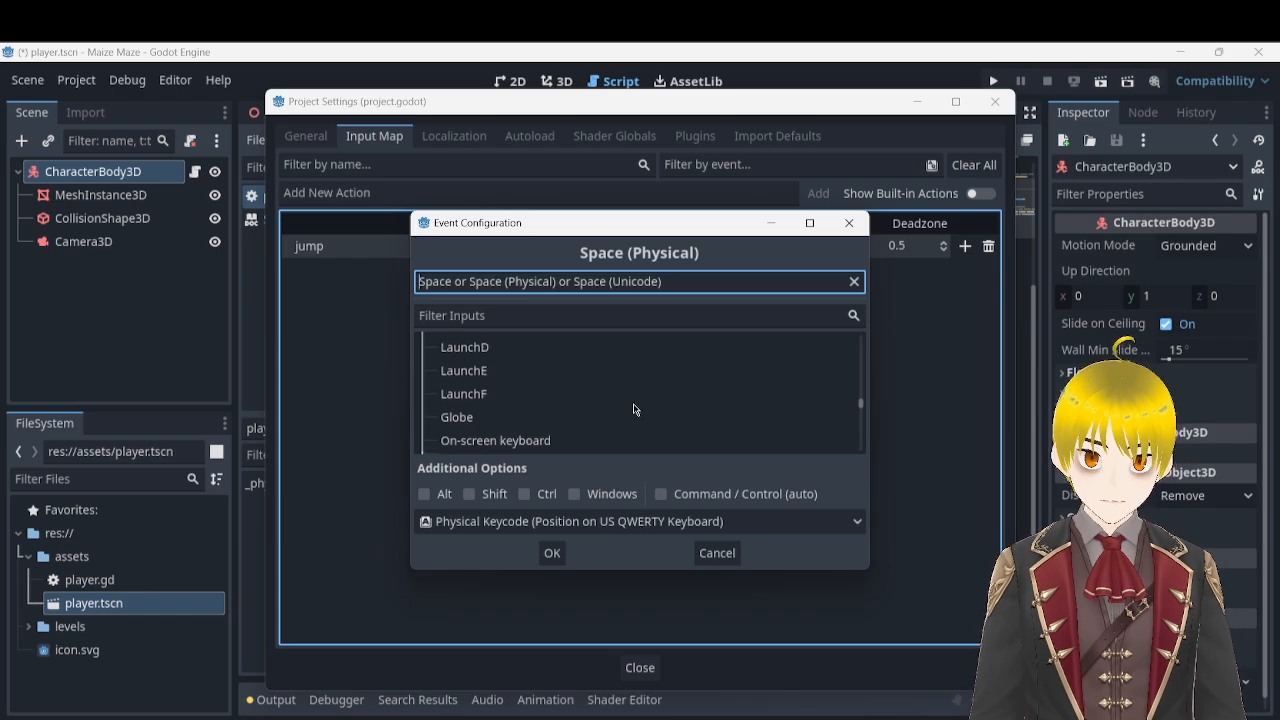
scroll(634, 410, down, 1)
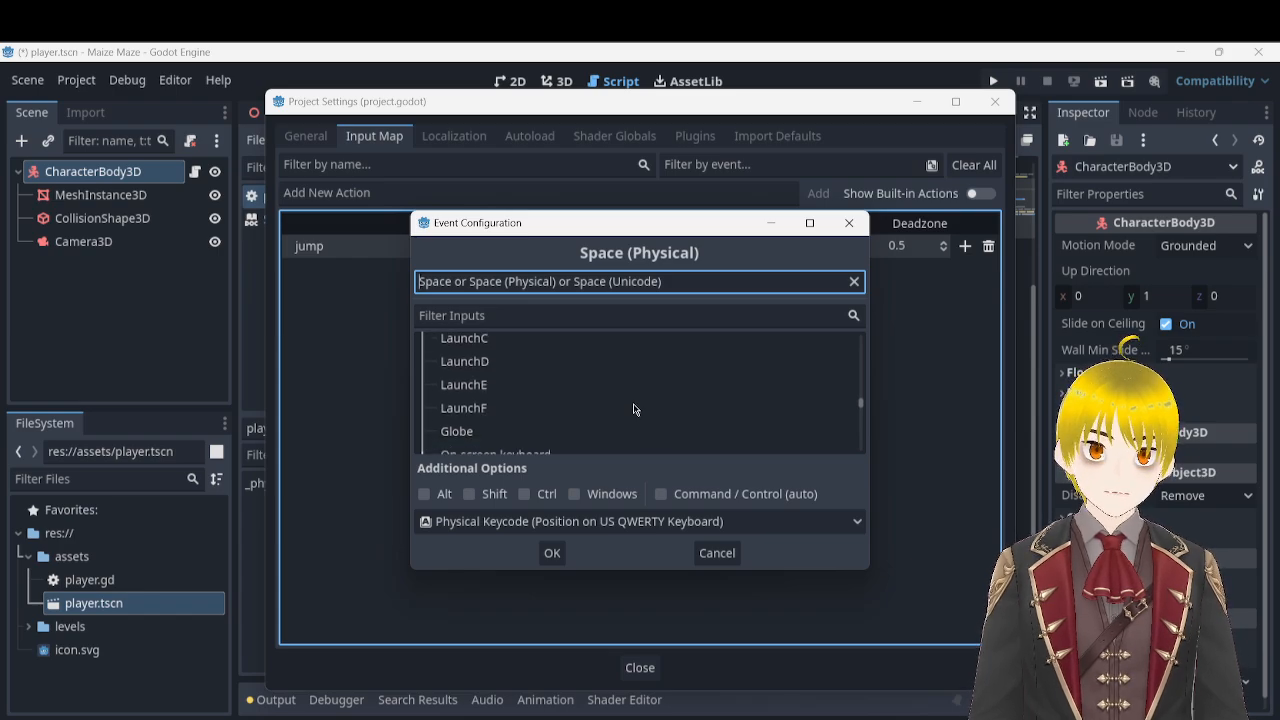
click(552, 556)
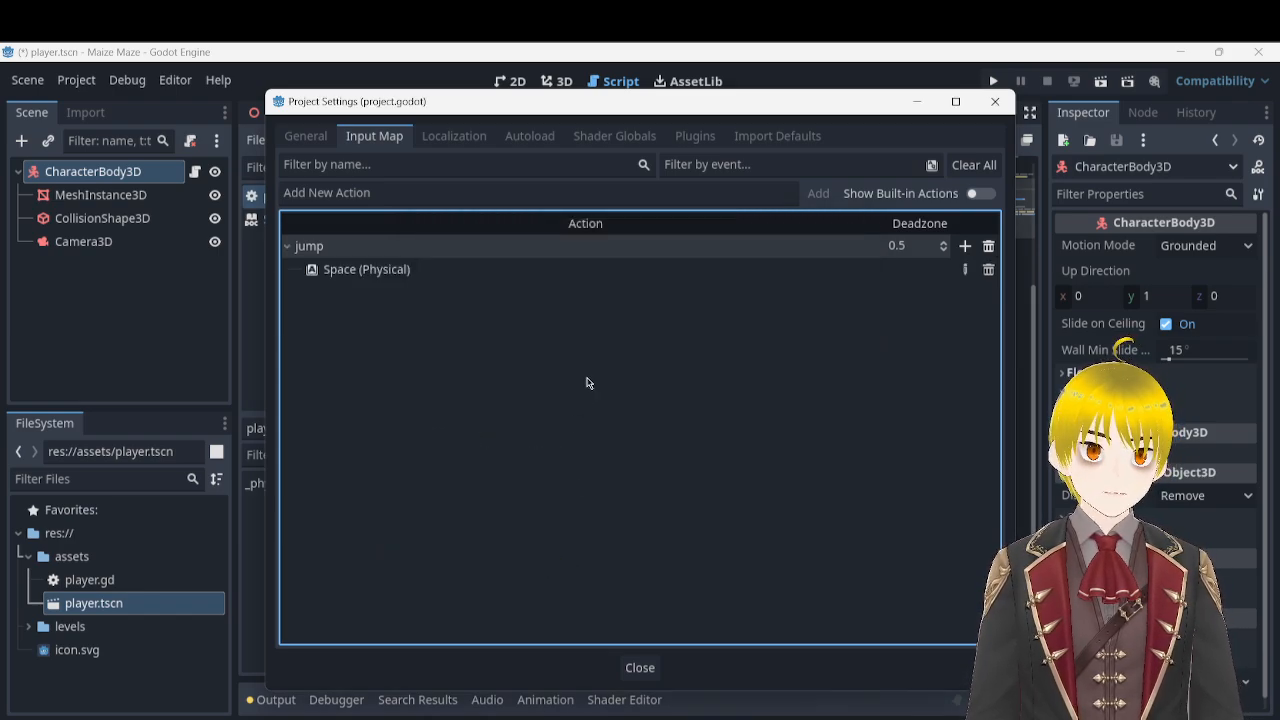
- Create an input action named "left" and bind the physical Left arrow and A keys to it
click(587, 190)
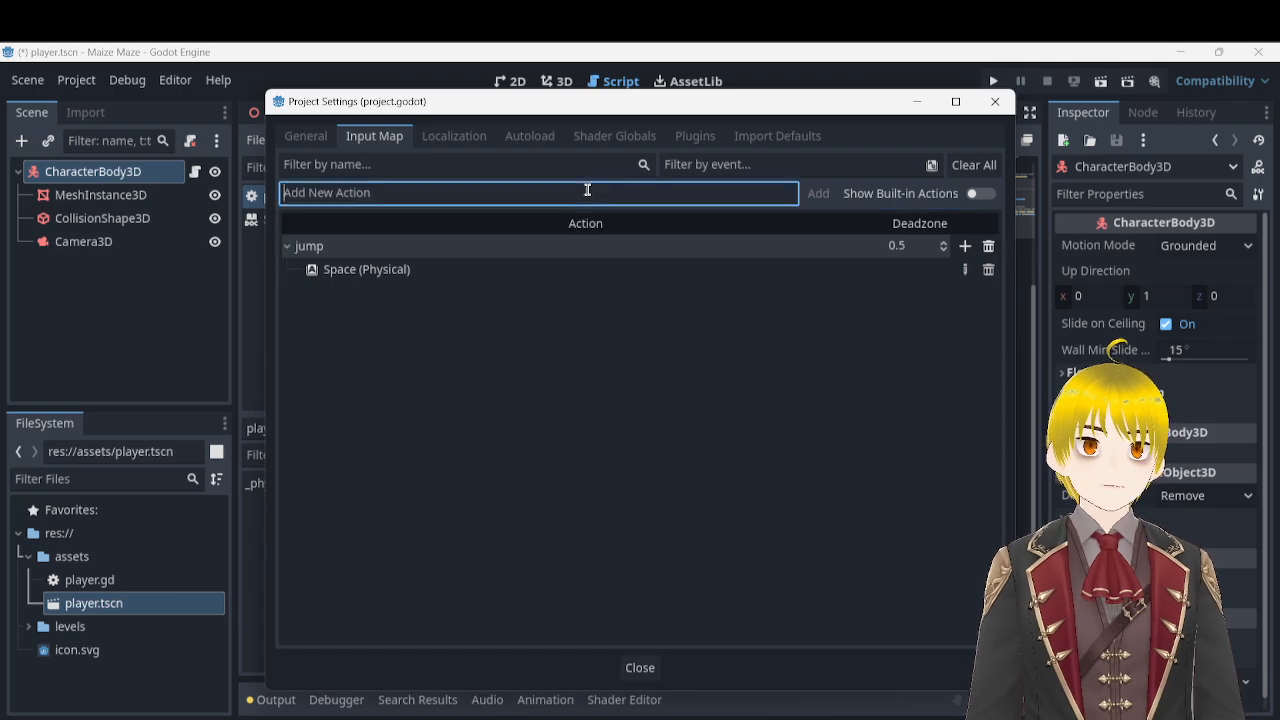
text(left)
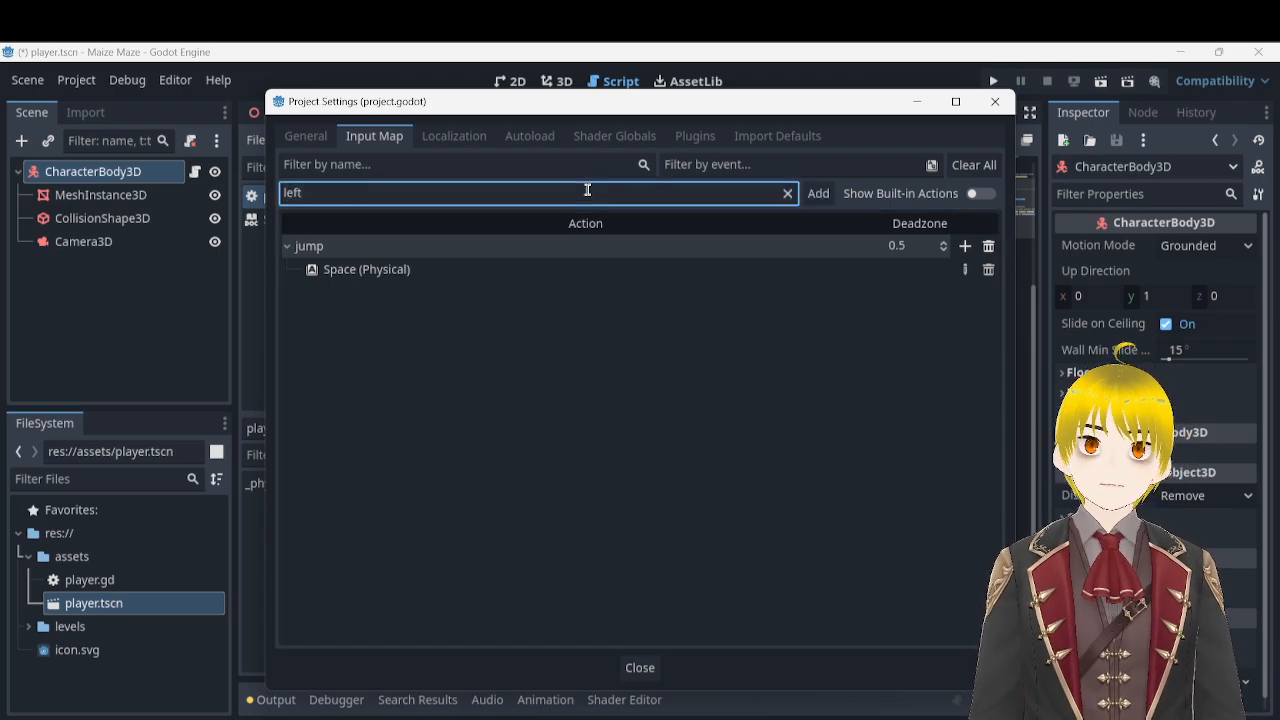
click(818, 193)
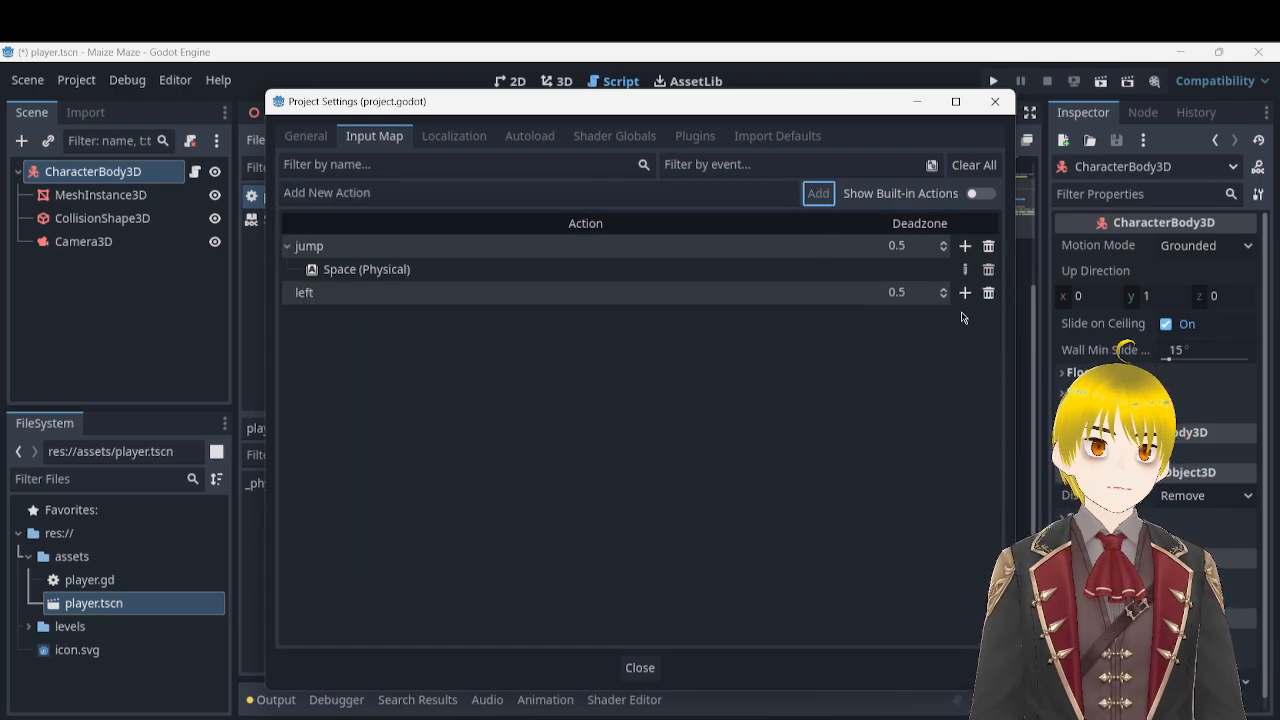
click(964, 292)
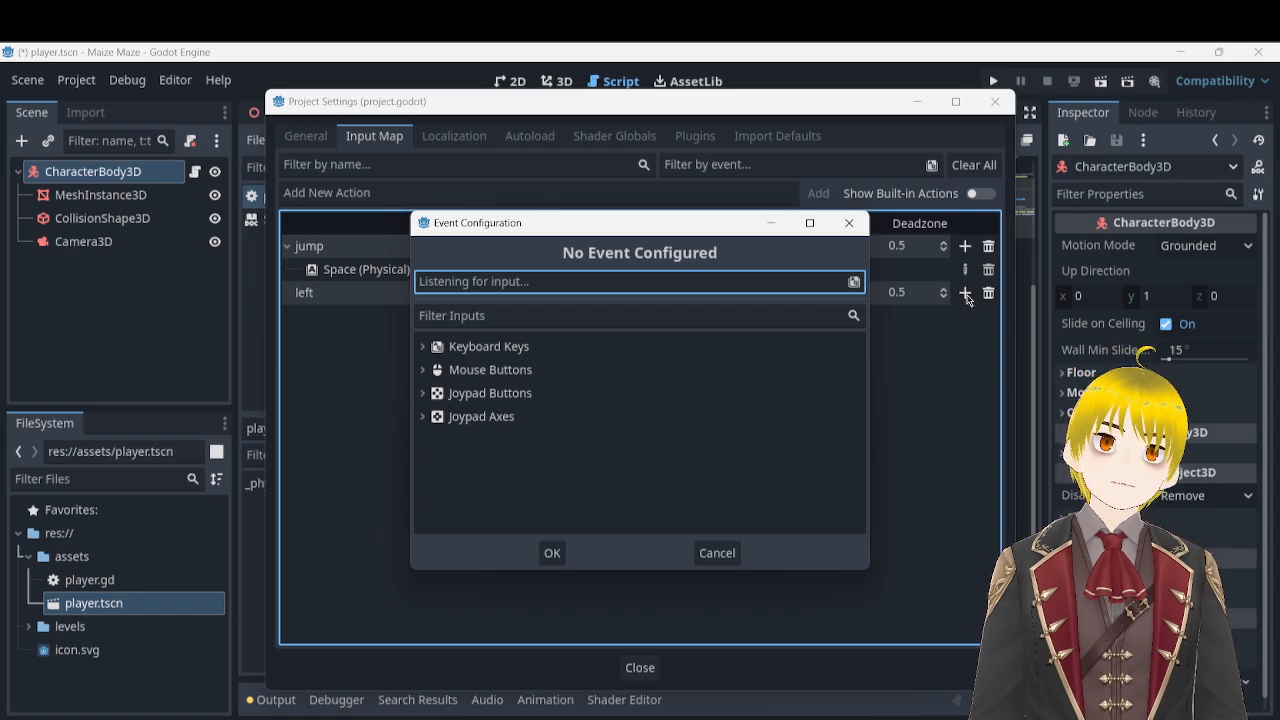
key(Left)
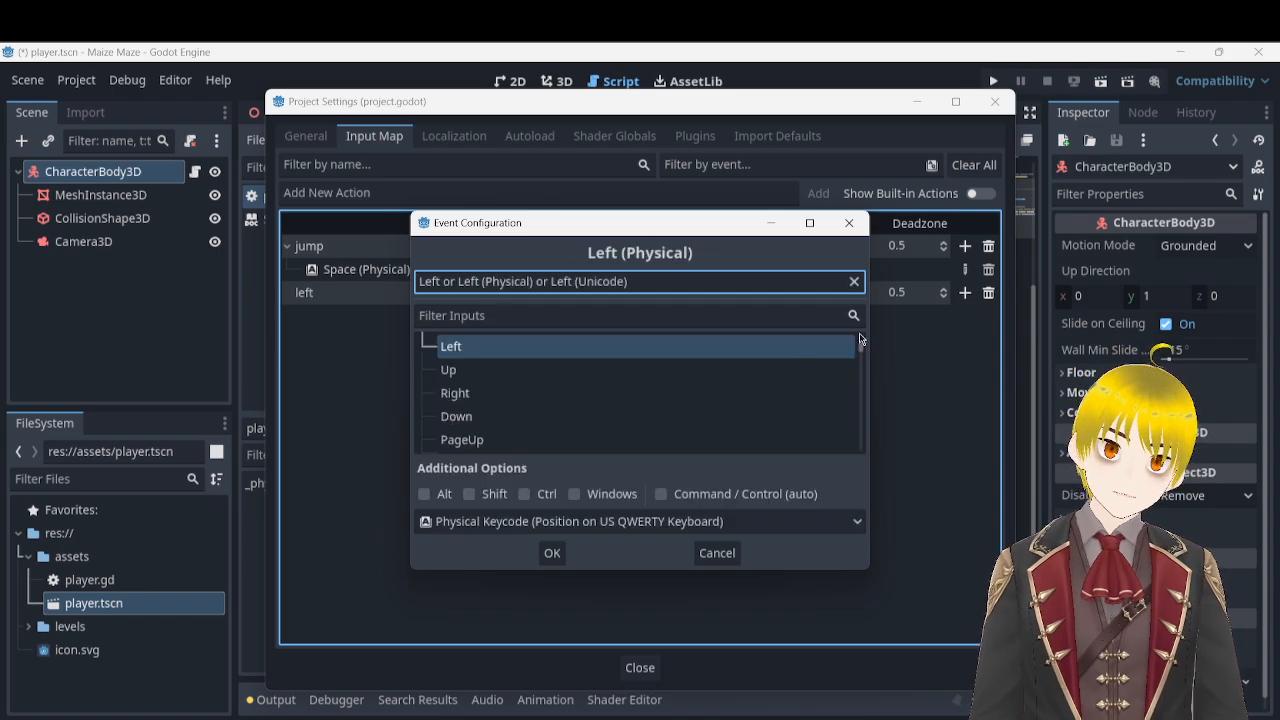
click(556, 553)
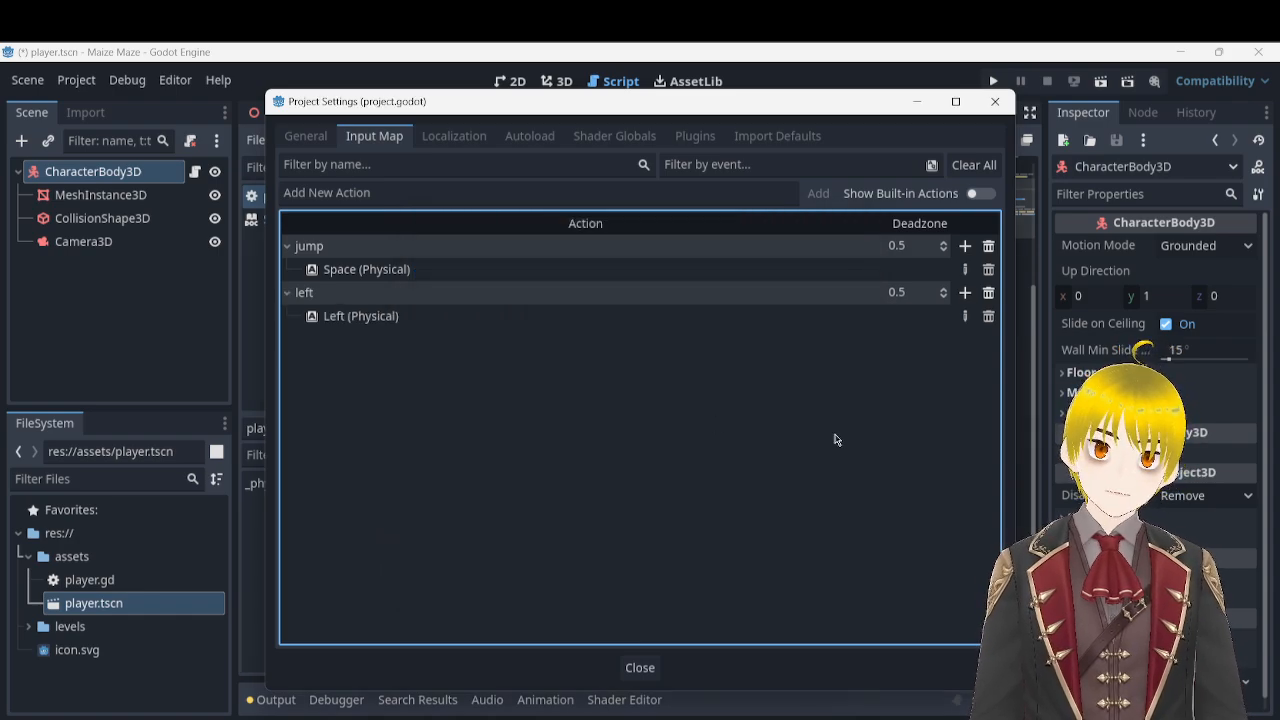
click(964, 292)
key(a)
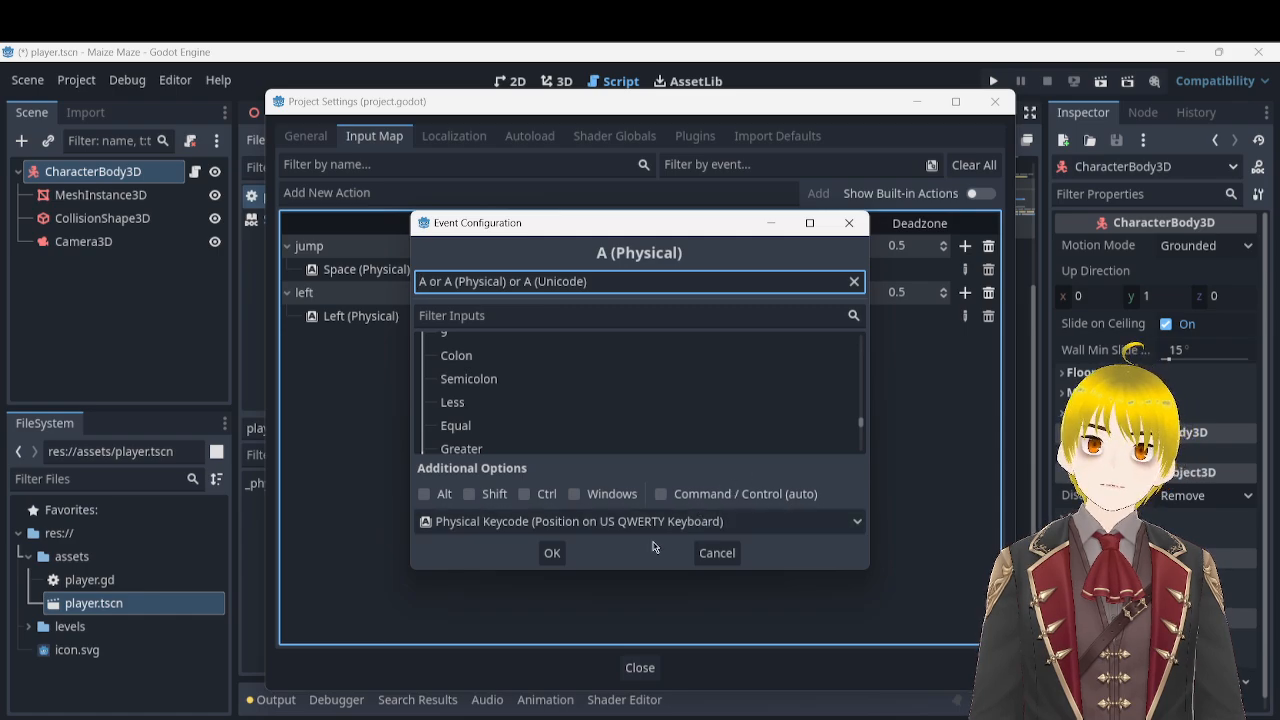
click(554, 553)
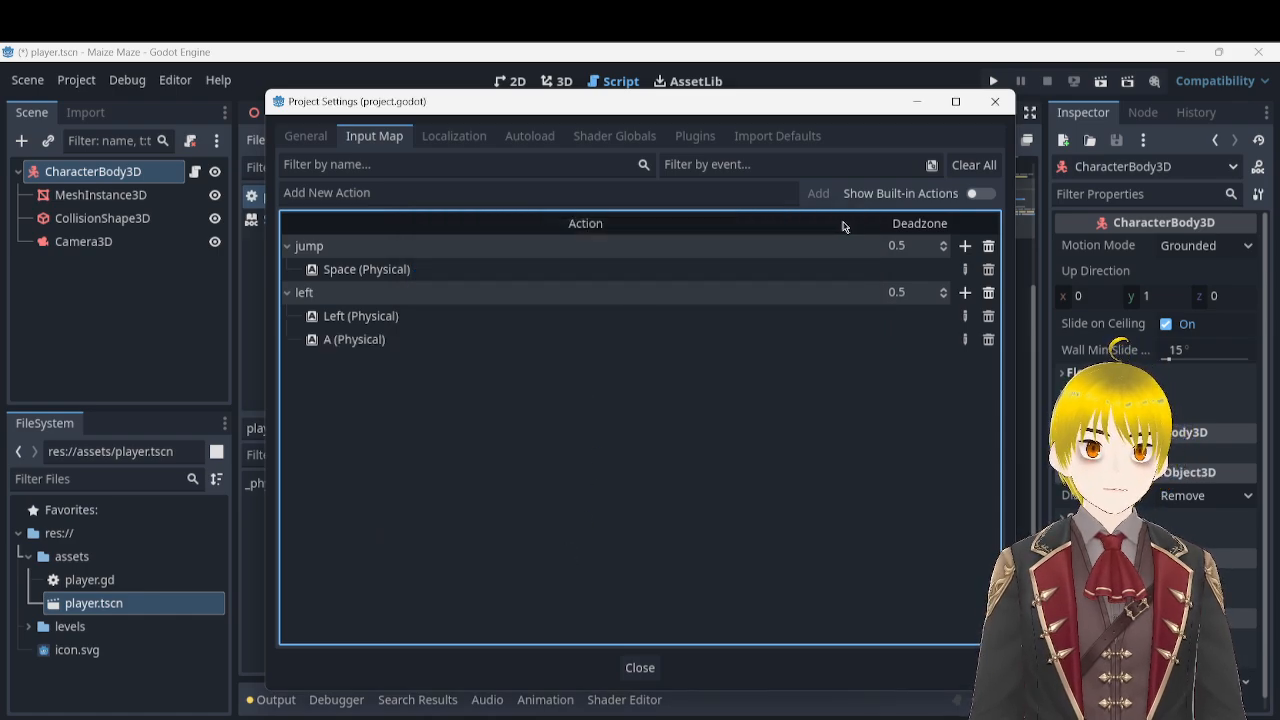
- Create an input action named "right" and bind the physical D and Right arrow keys to it
click(710, 192)
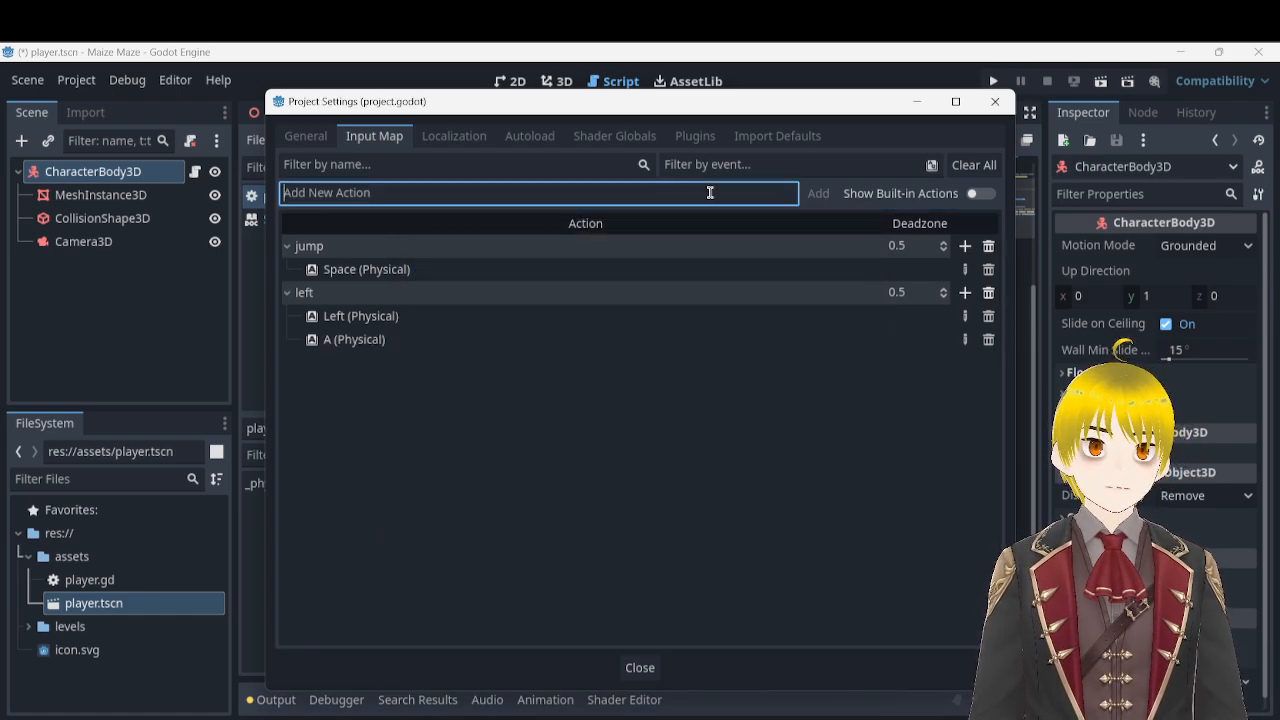
text(right)
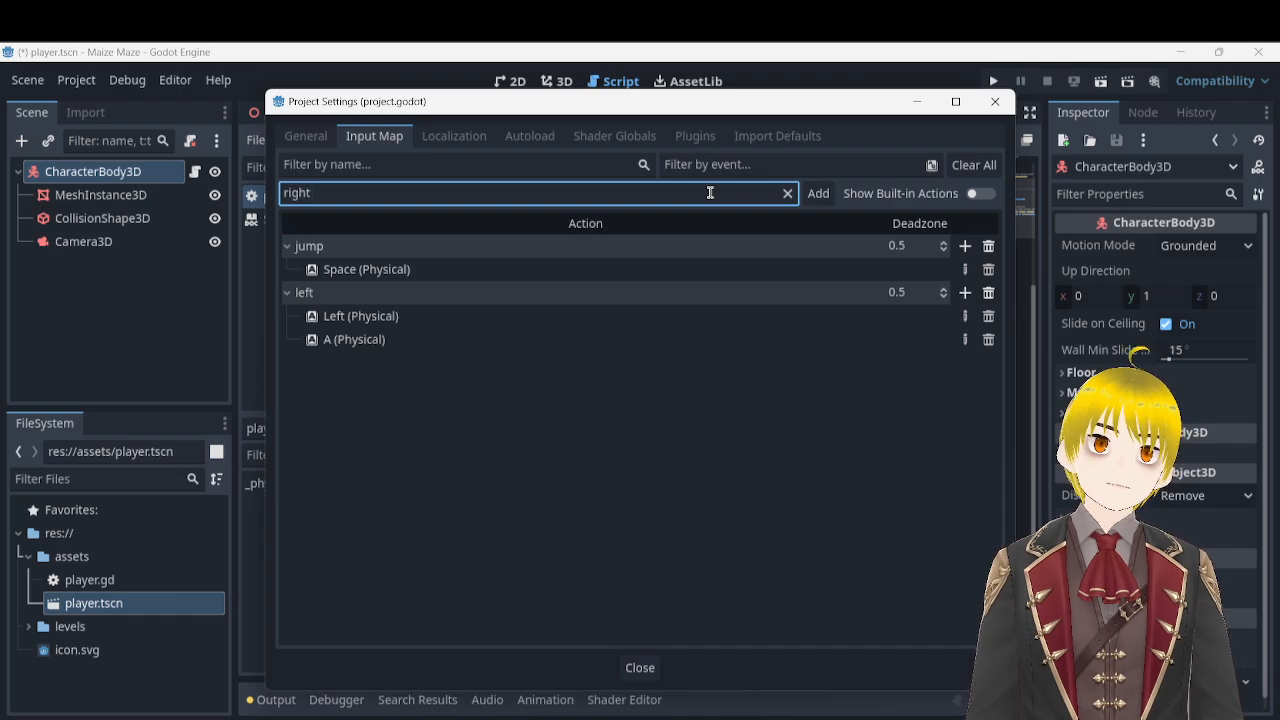
click(818, 193)
click(966, 365)
key(d)
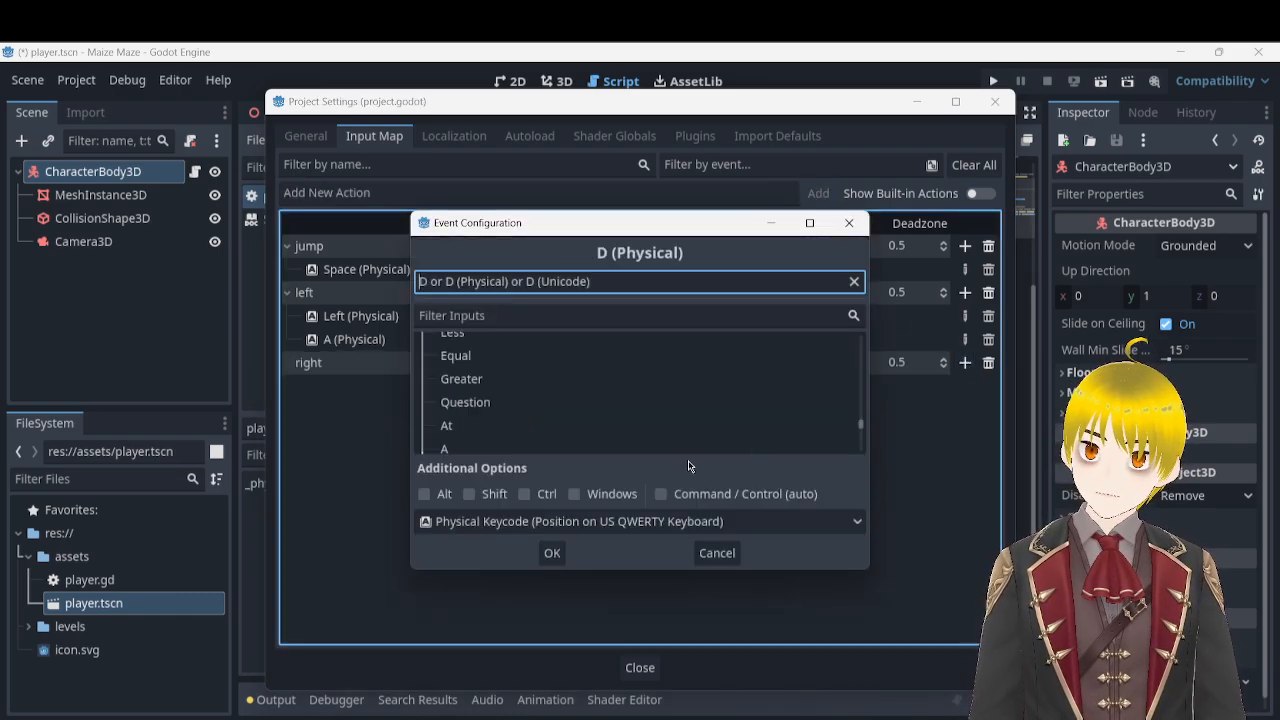
click(552, 552)
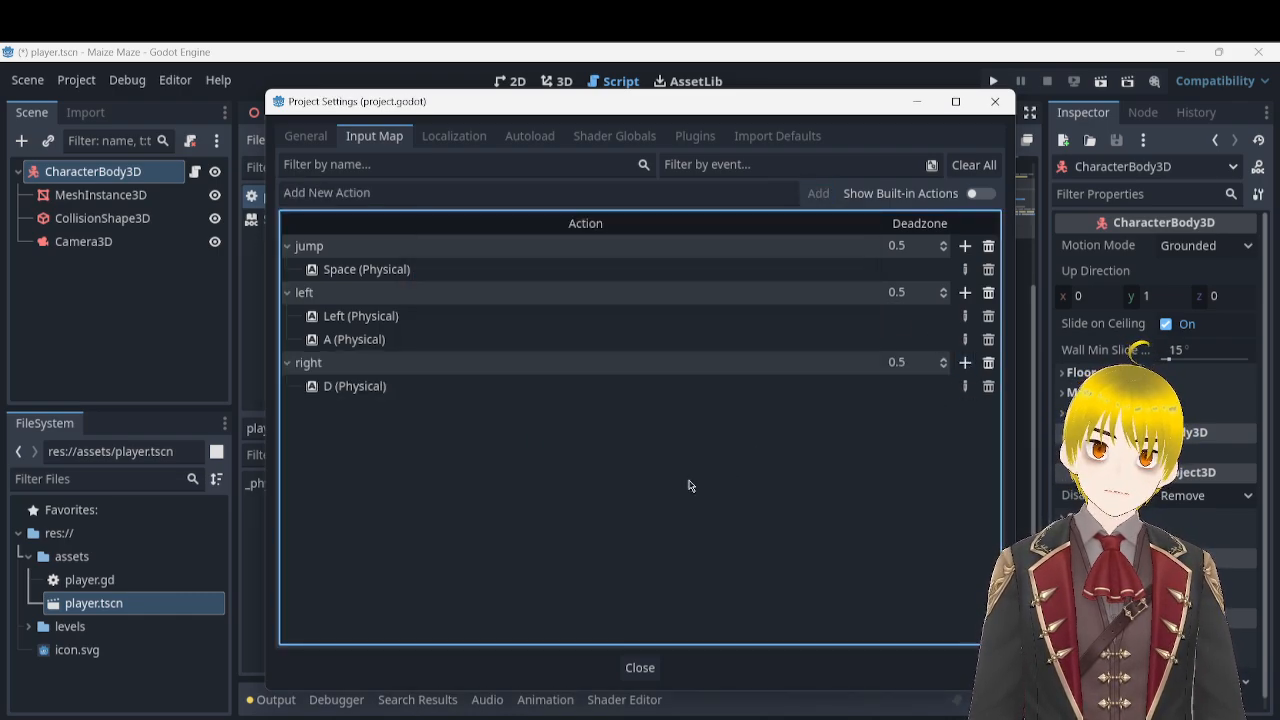
click(966, 364)
key(Right)
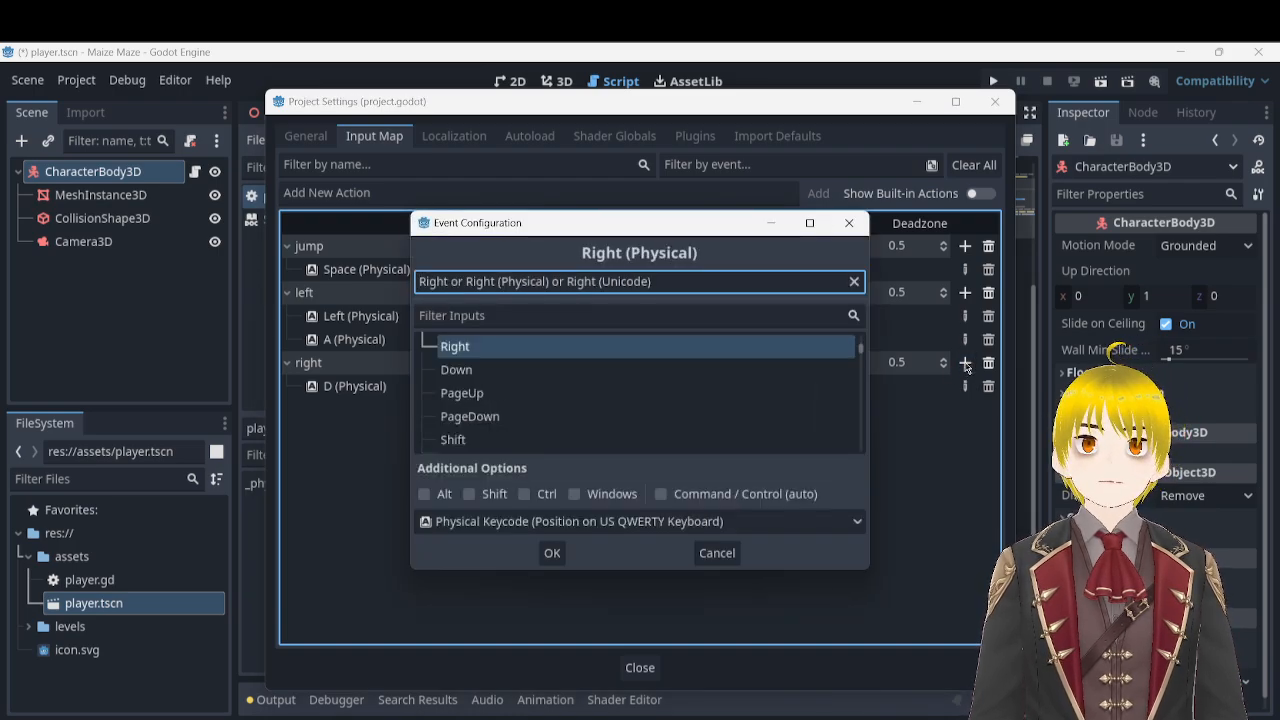
click(556, 553)
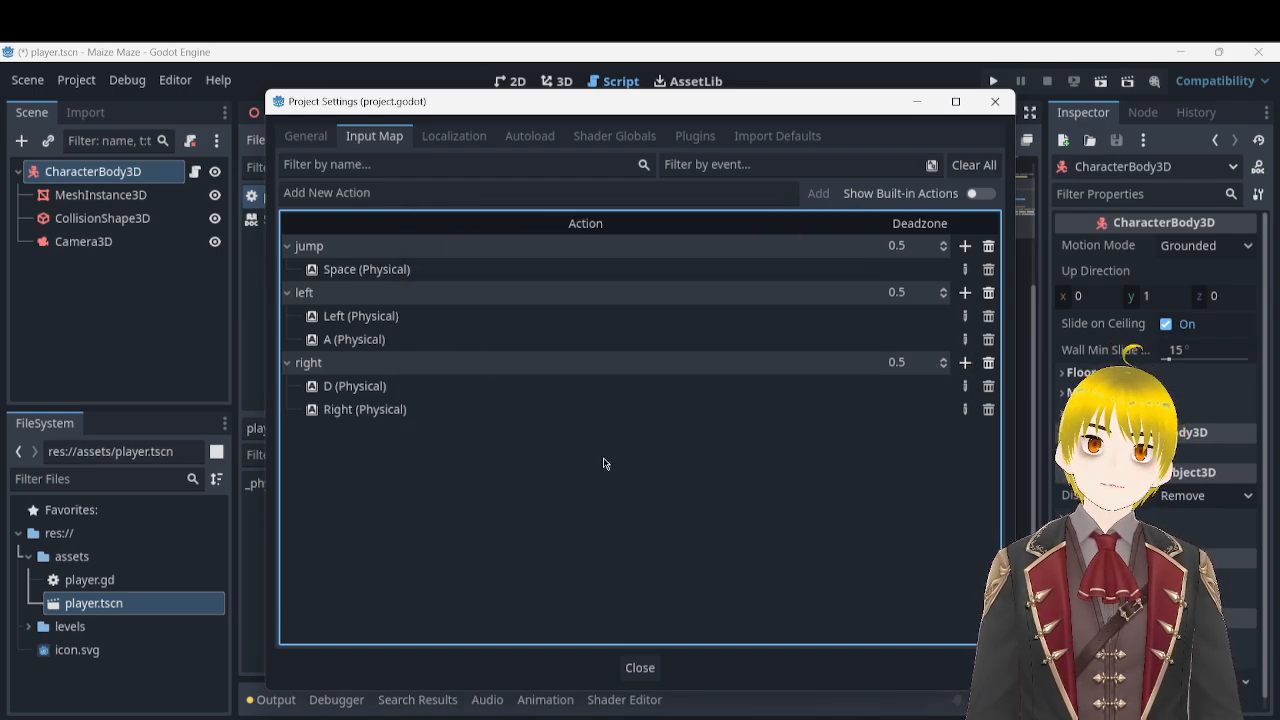
- Bind the physical W and Up arrow keys to the jump action as additional events
click(966, 246)
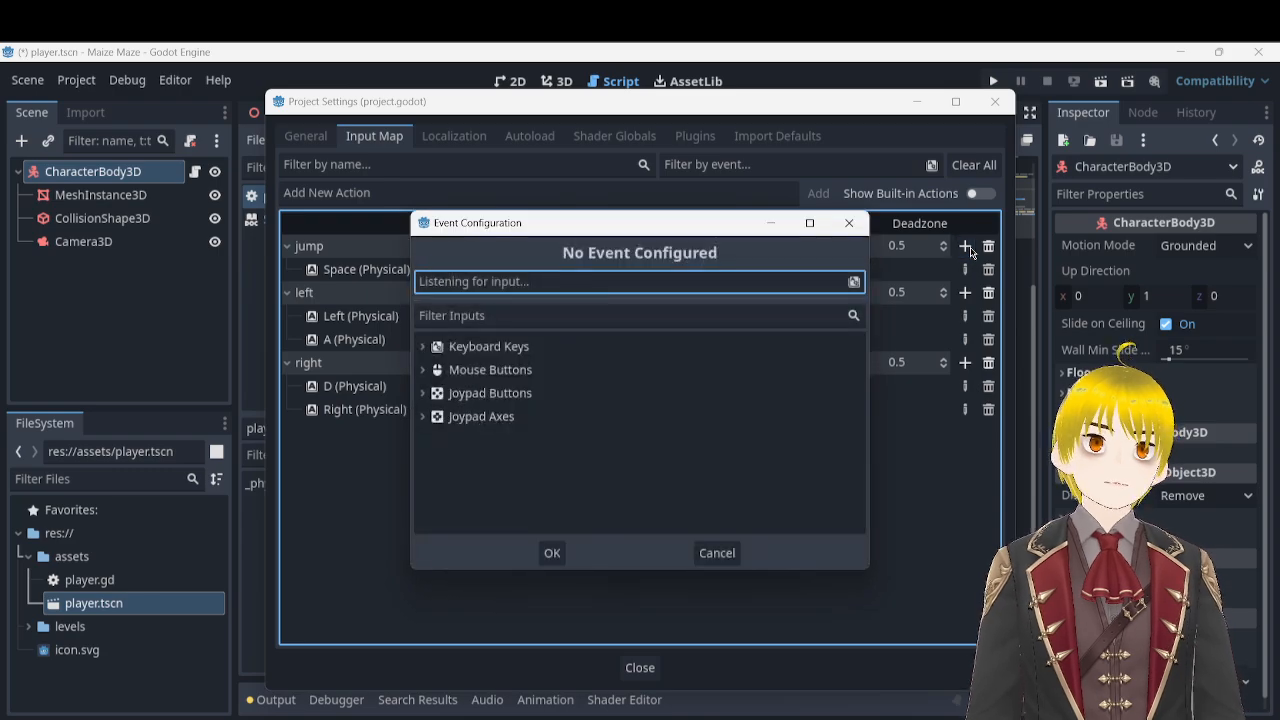
key(w)
click(553, 553)
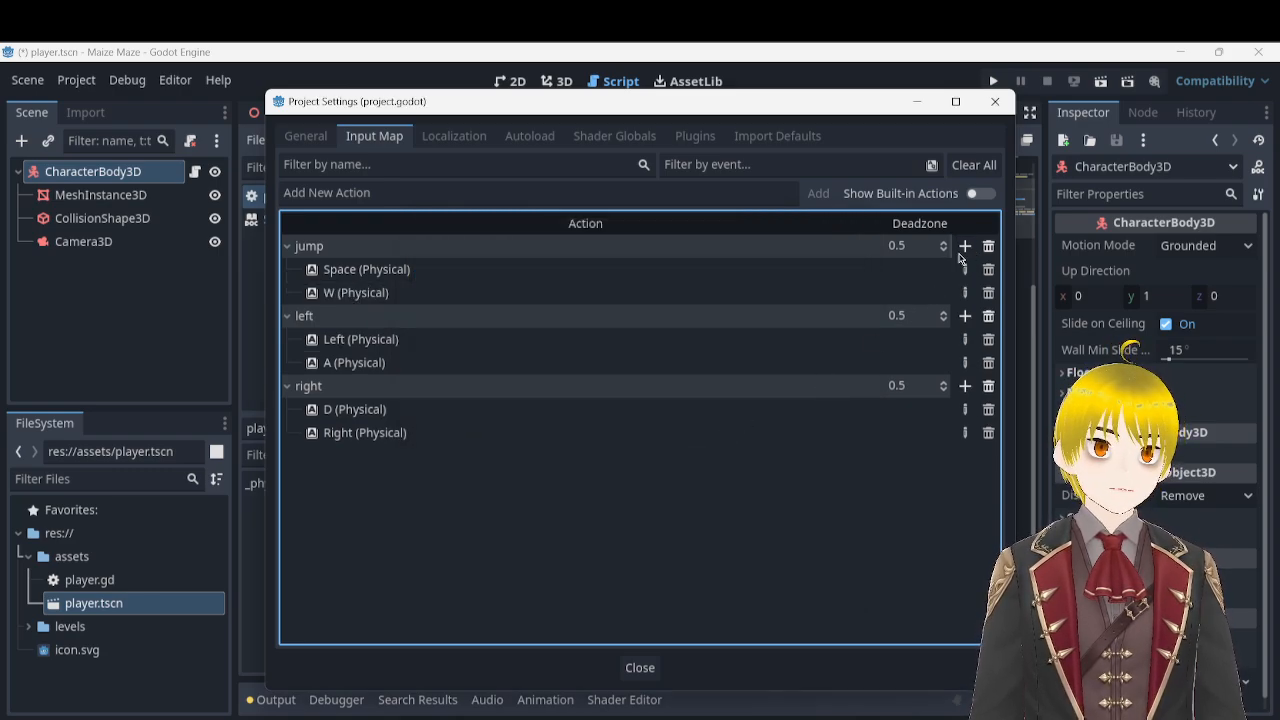
click(966, 246)
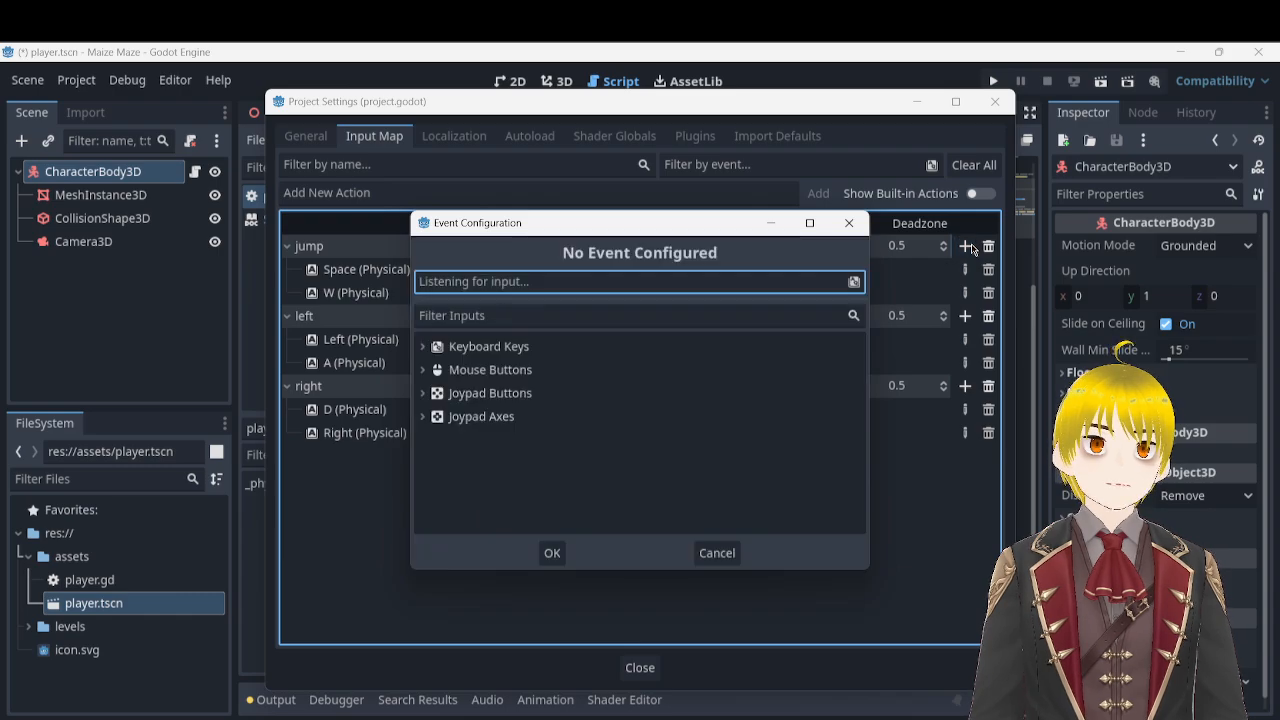
key(Up)
click(552, 552)
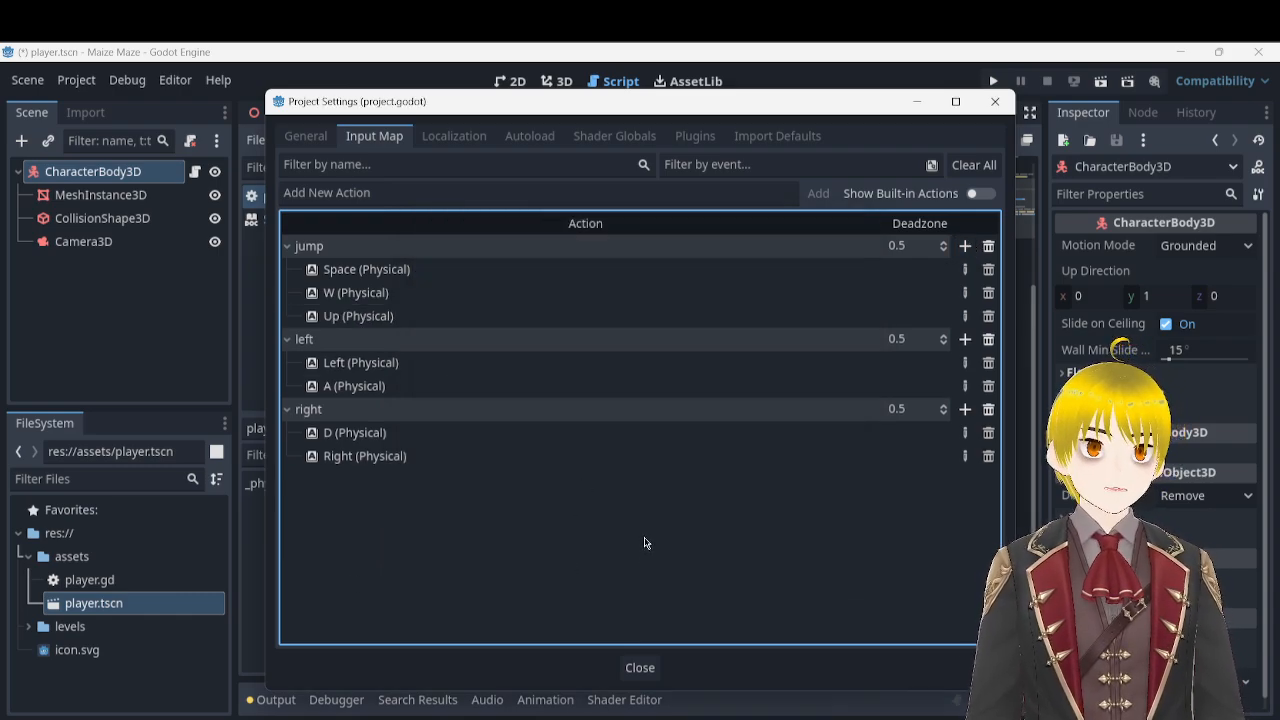
- Remove the W and Up bindings from the jump action, leaving only Space
click(988, 293)
click(988, 293)
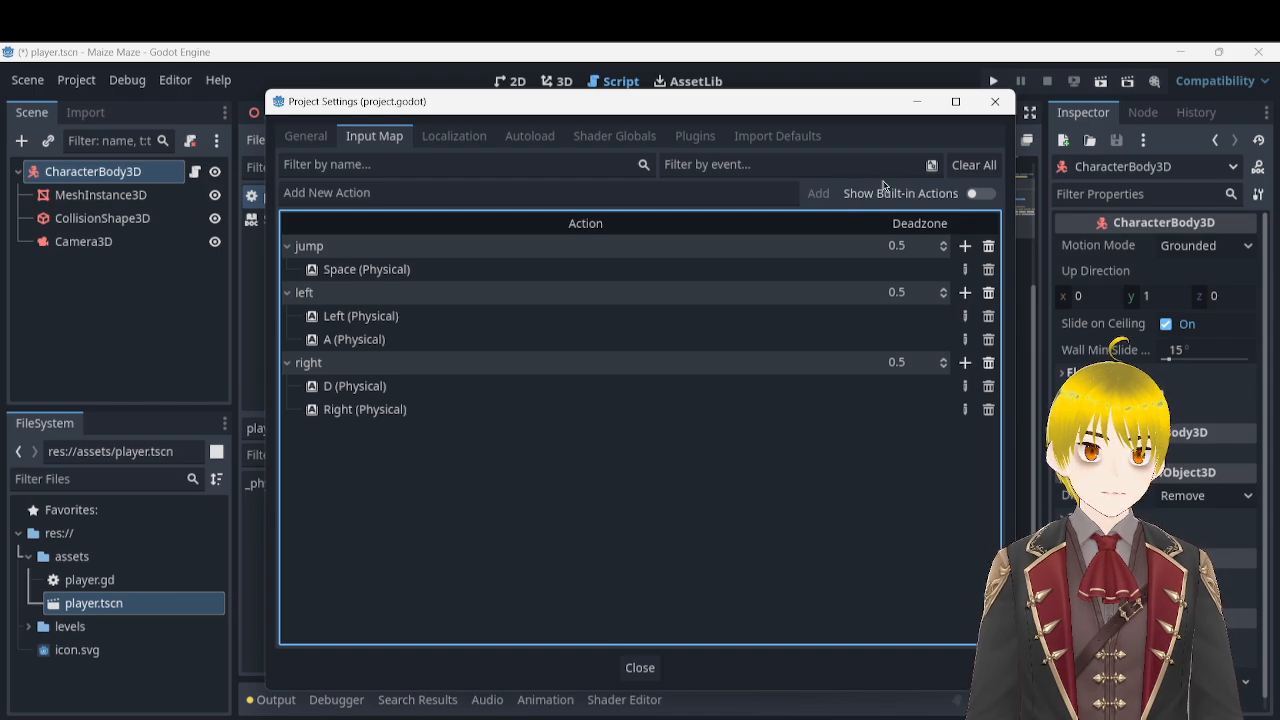
- Create an input action named "forward" and bind the physical W and Up arrow keys to it
click(735, 191)
text(f)
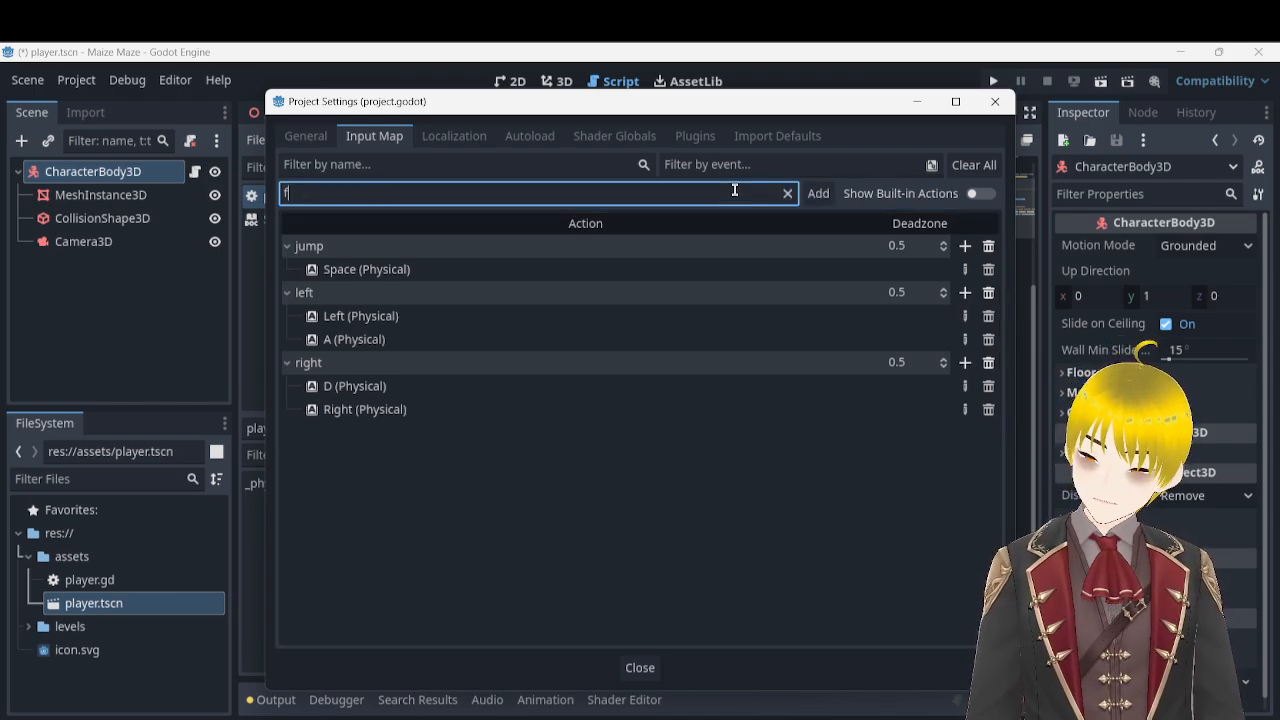
text(orward)
click(818, 193)
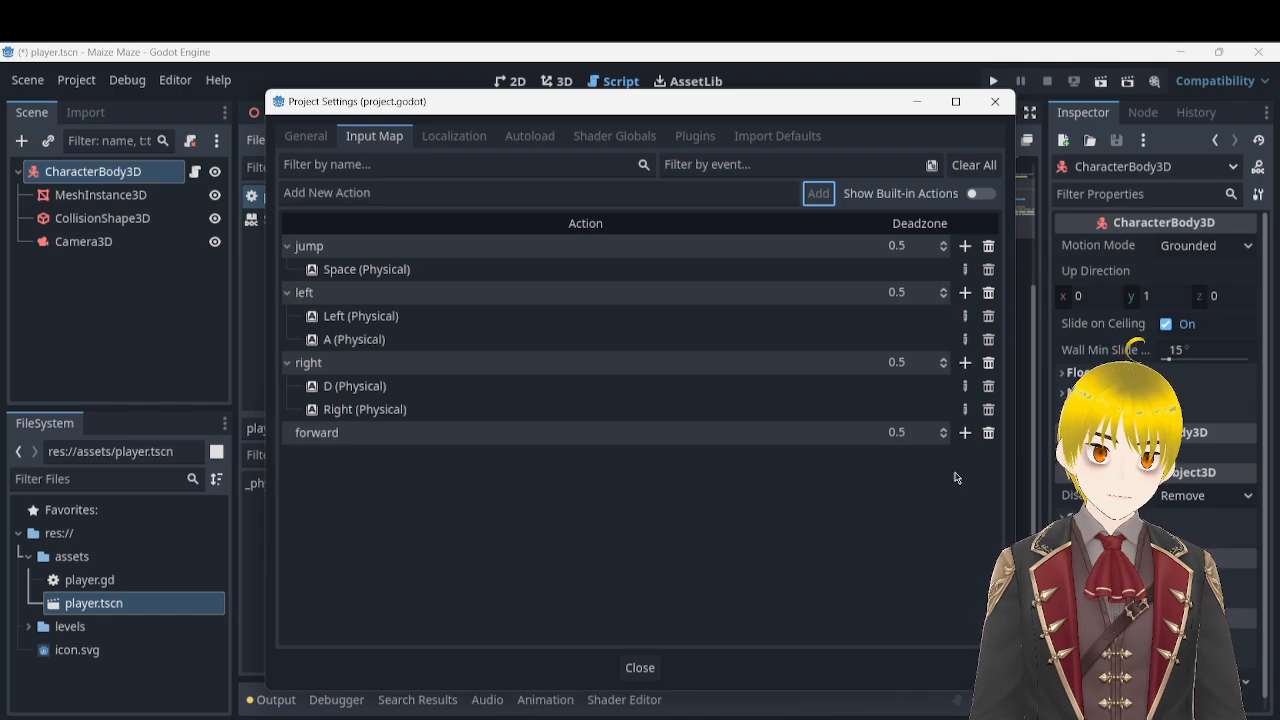
click(965, 433)
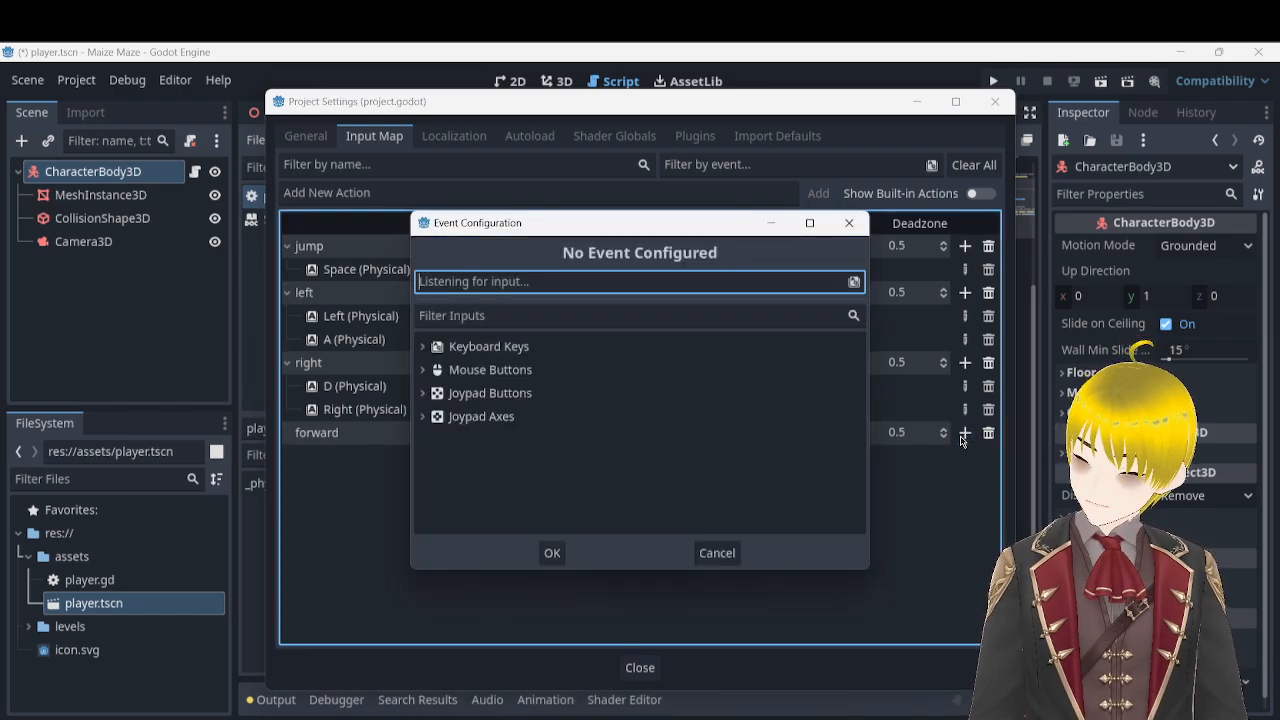
key(w)
click(545, 552)
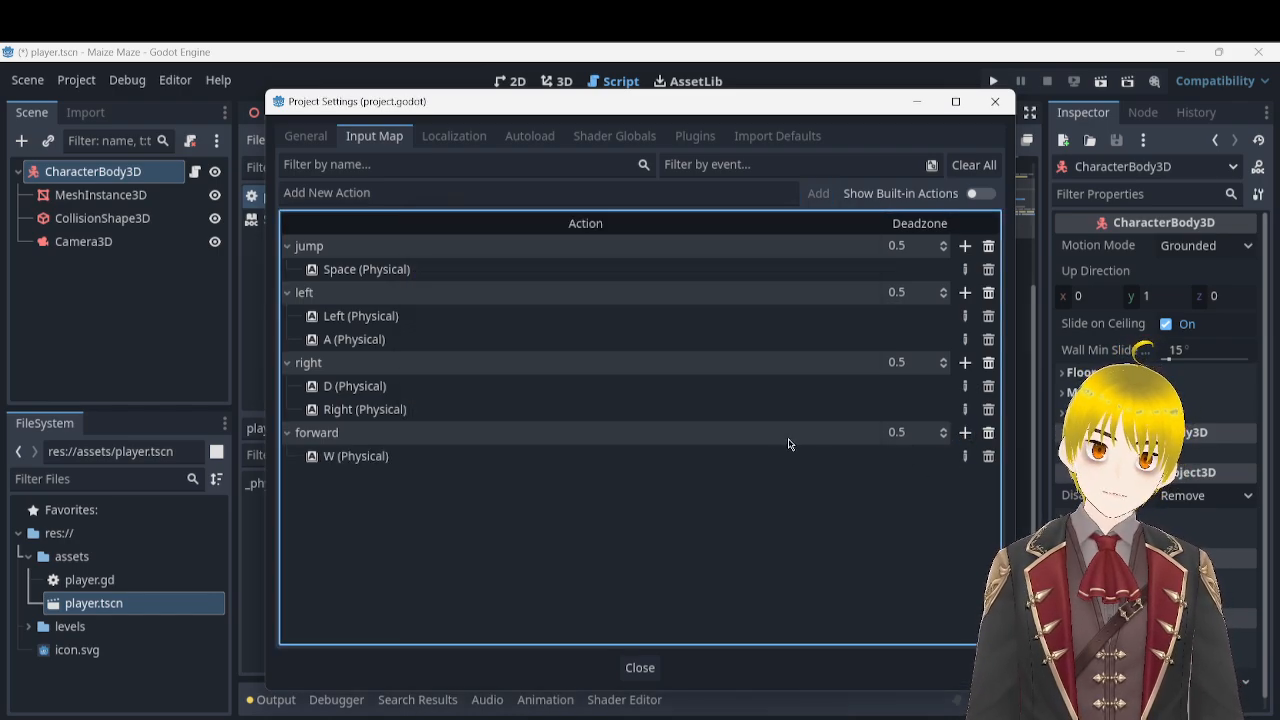
click(965, 433)
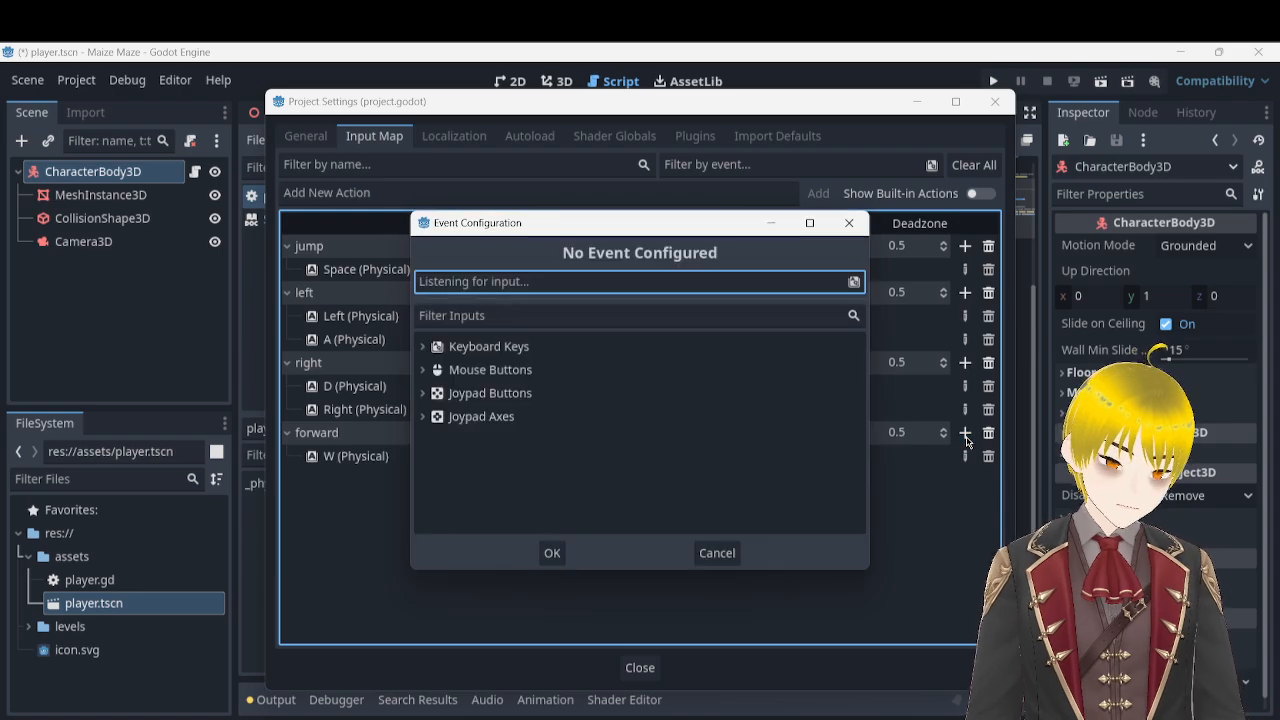
key(Up)
click(551, 552)
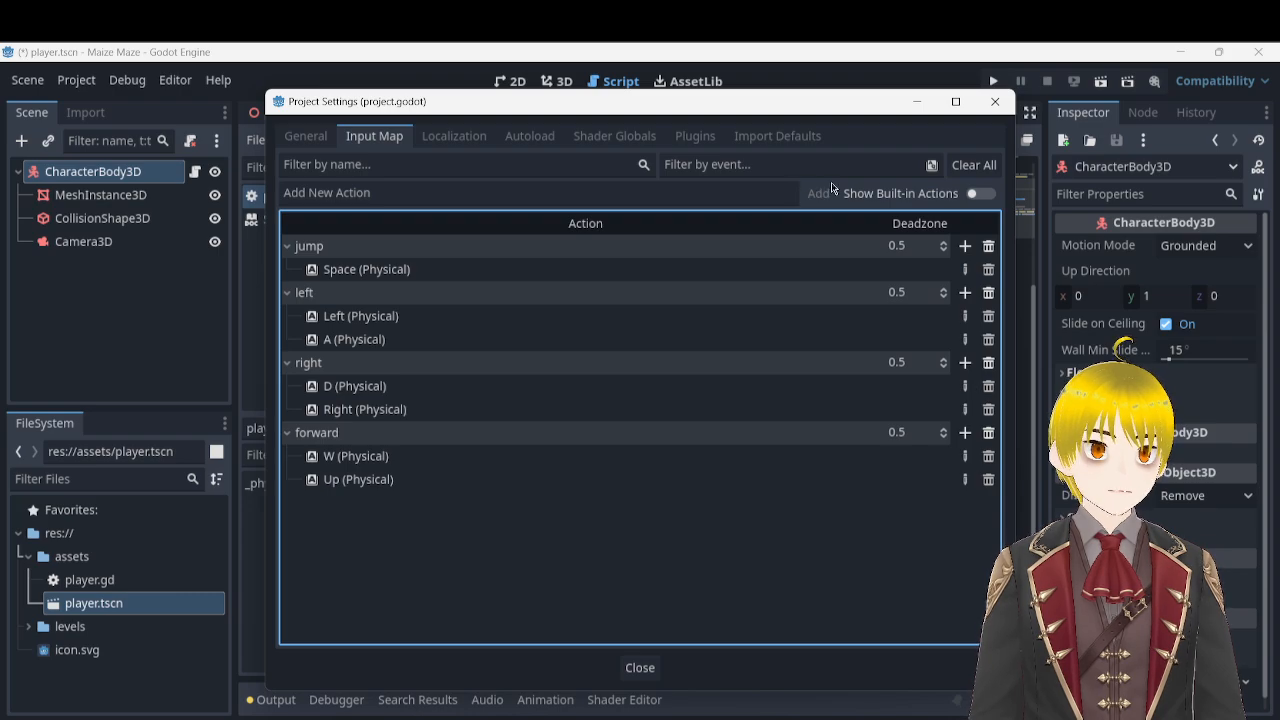
- Create an input action named "back" and bind the physical S and Down arrow keys to it
click(762, 190)
text(back)
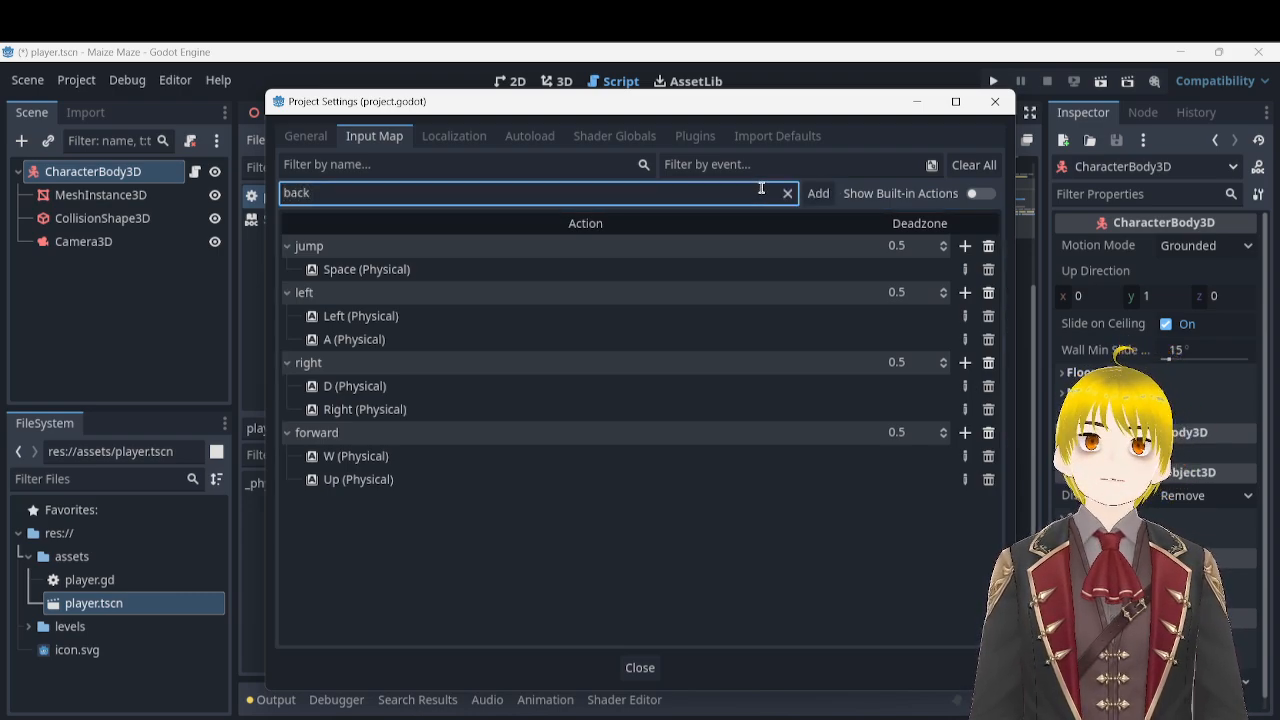
click(818, 193)
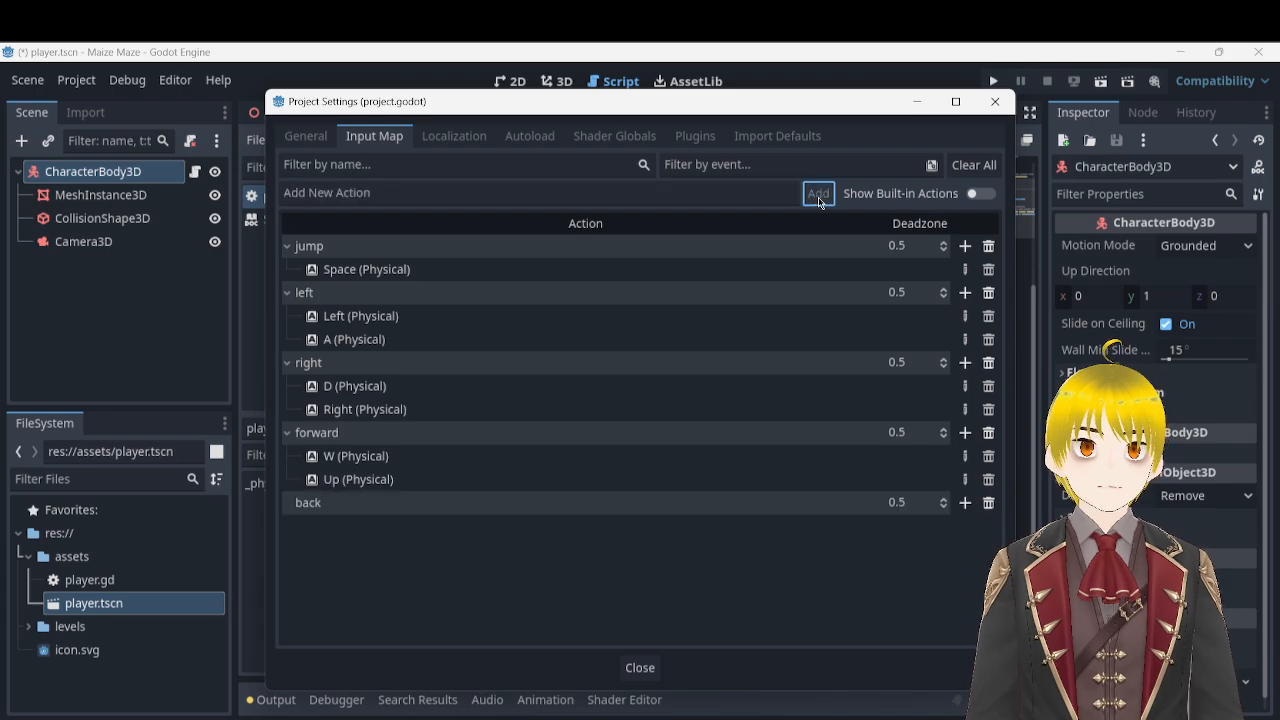
click(958, 516)
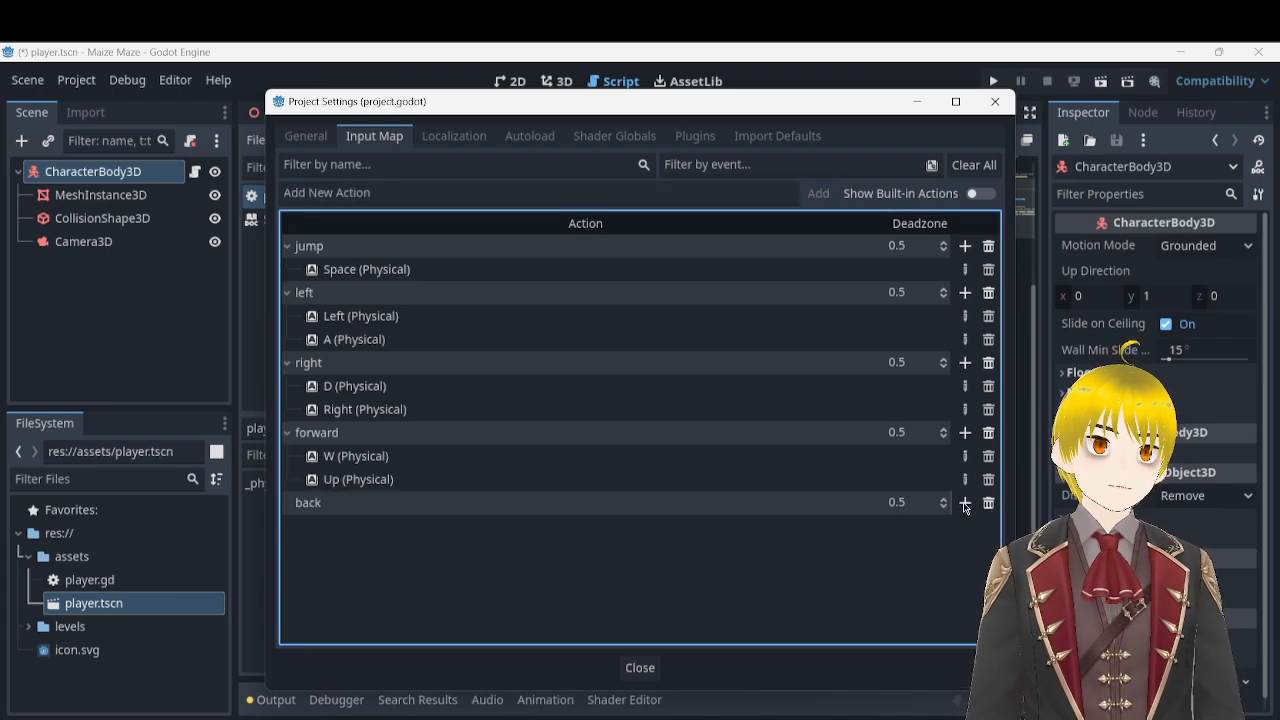
click(965, 503)
key(s)
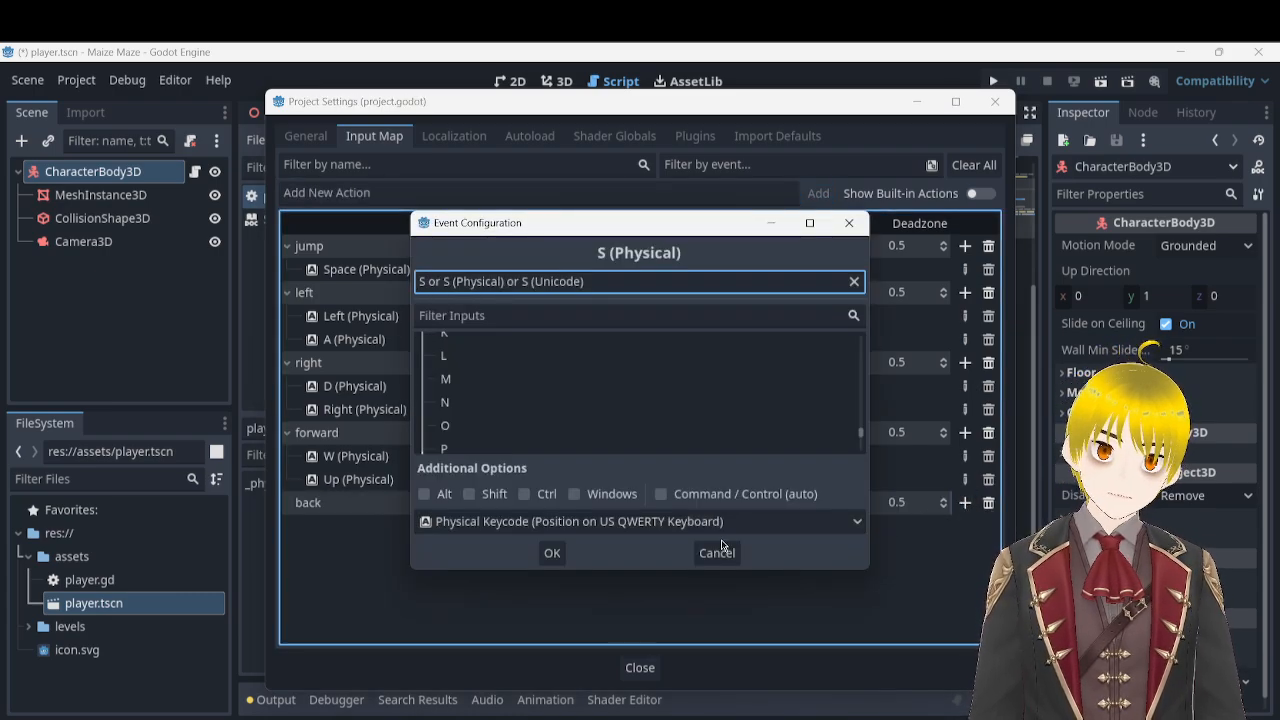
click(552, 553)
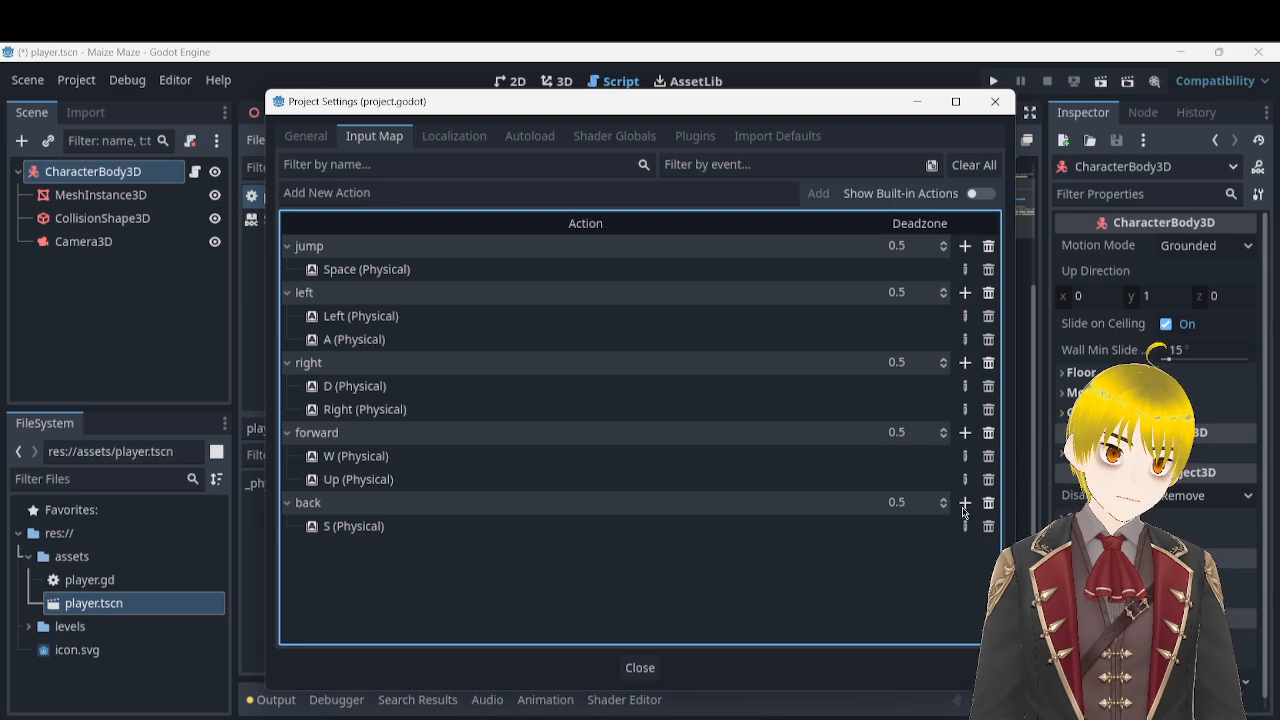
click(963, 506)
key(Down)
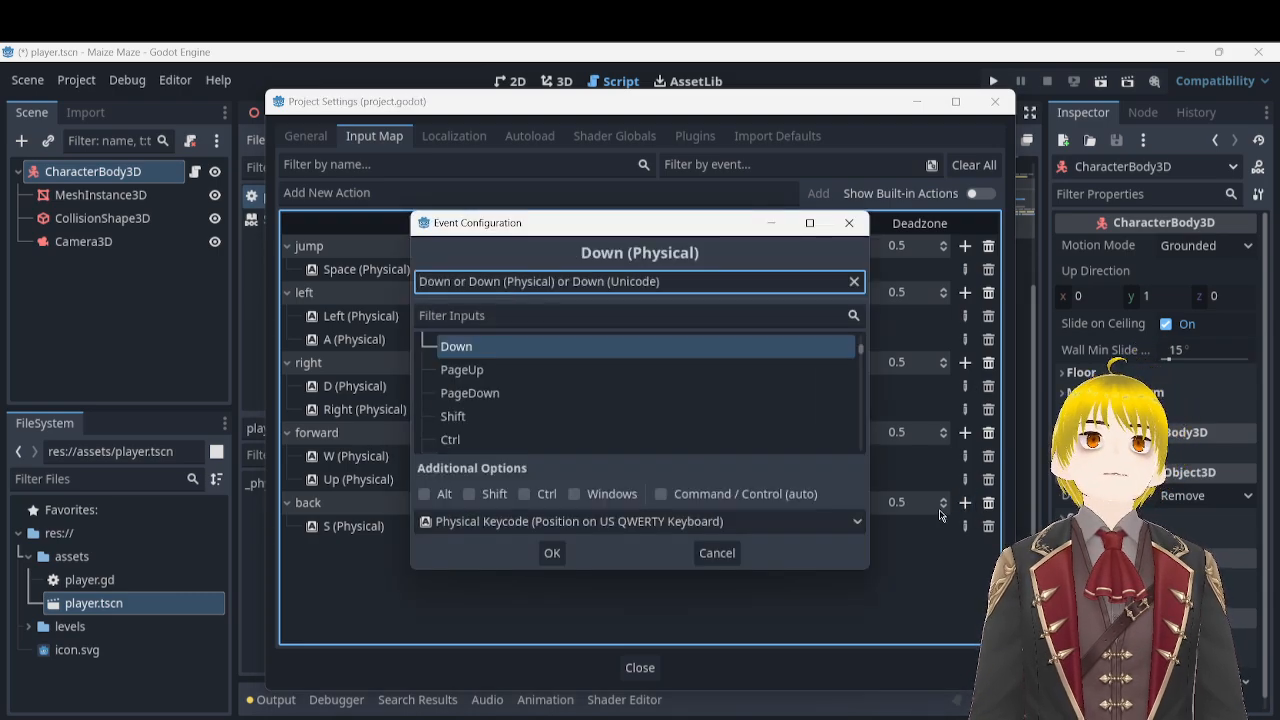
- Assign the physical Down key to the back action and close the project settings
click(552, 553)
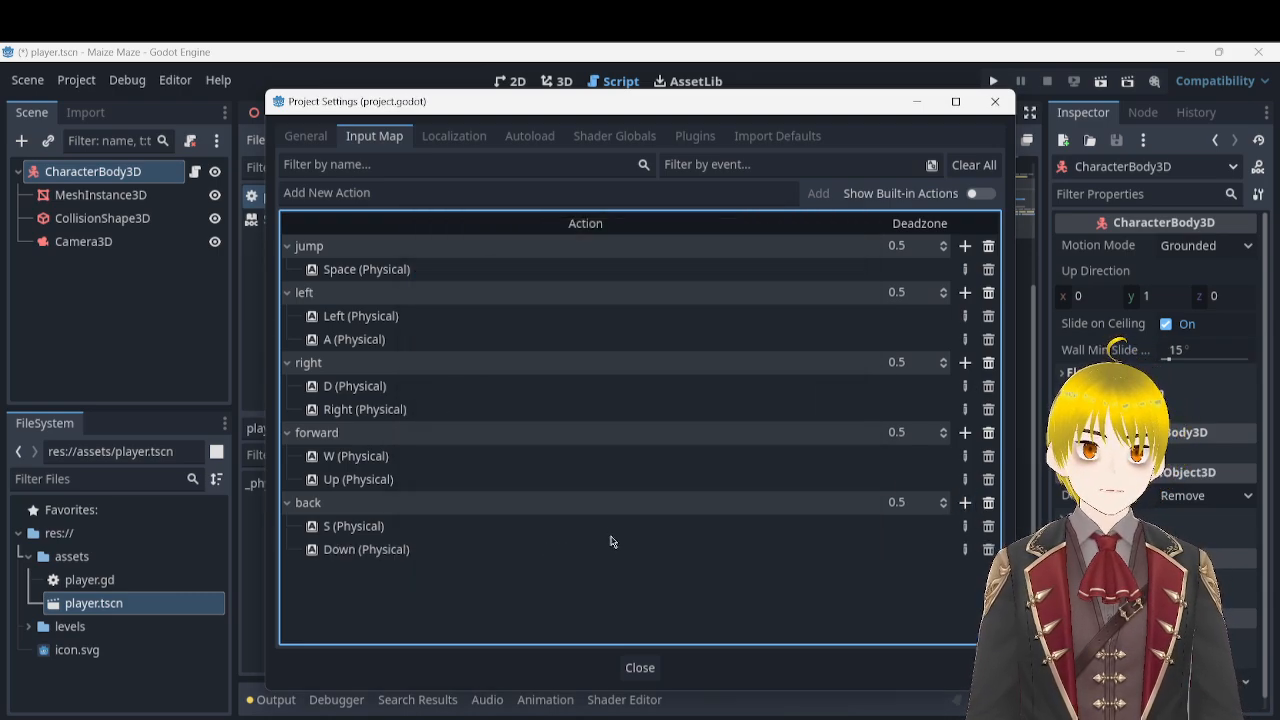
click(640, 668)
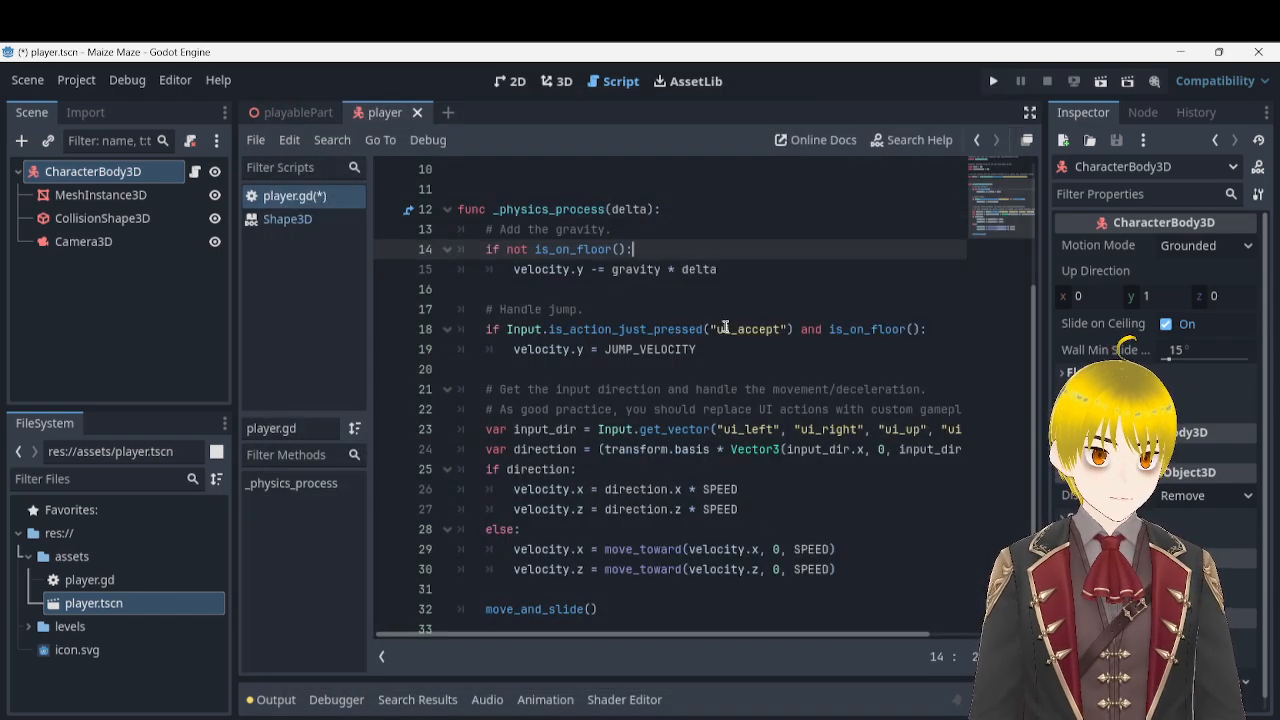
- Replace "ui_accept" with "jump" in the jump check and "ui_left" with "left" in the Input.get_vector call
double_click(740, 329)
text(jump)
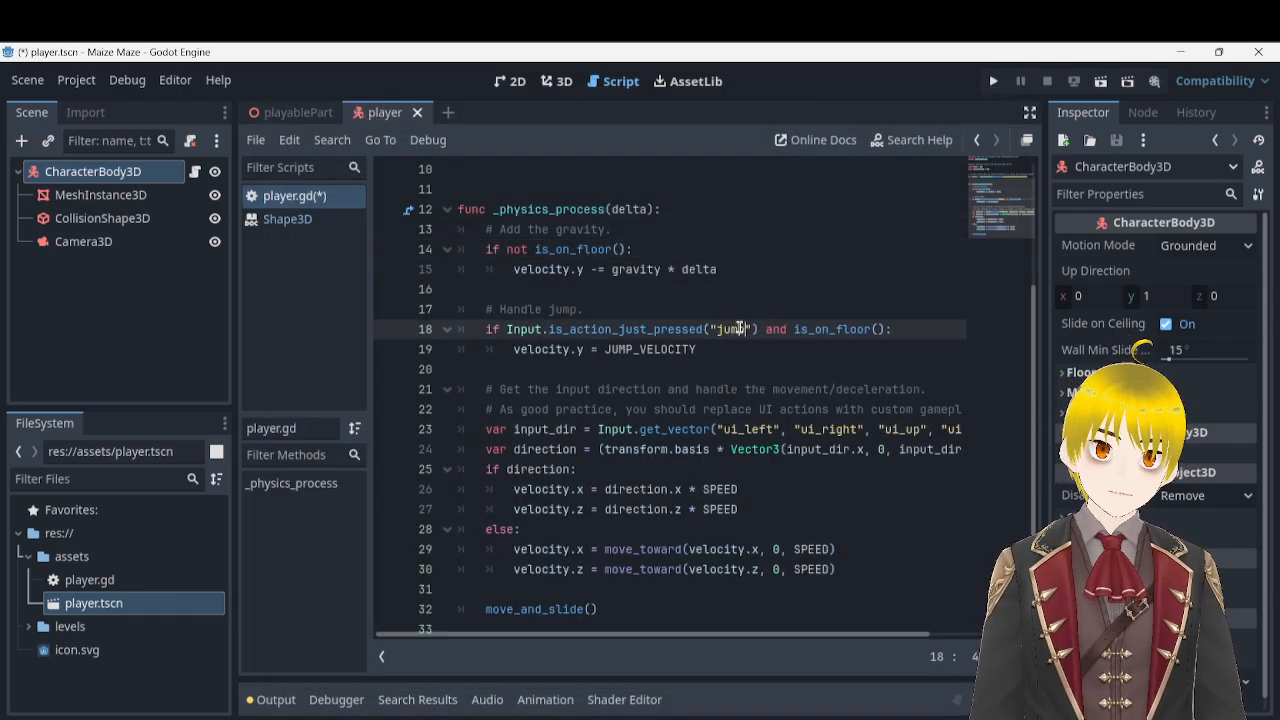
click(744, 429)
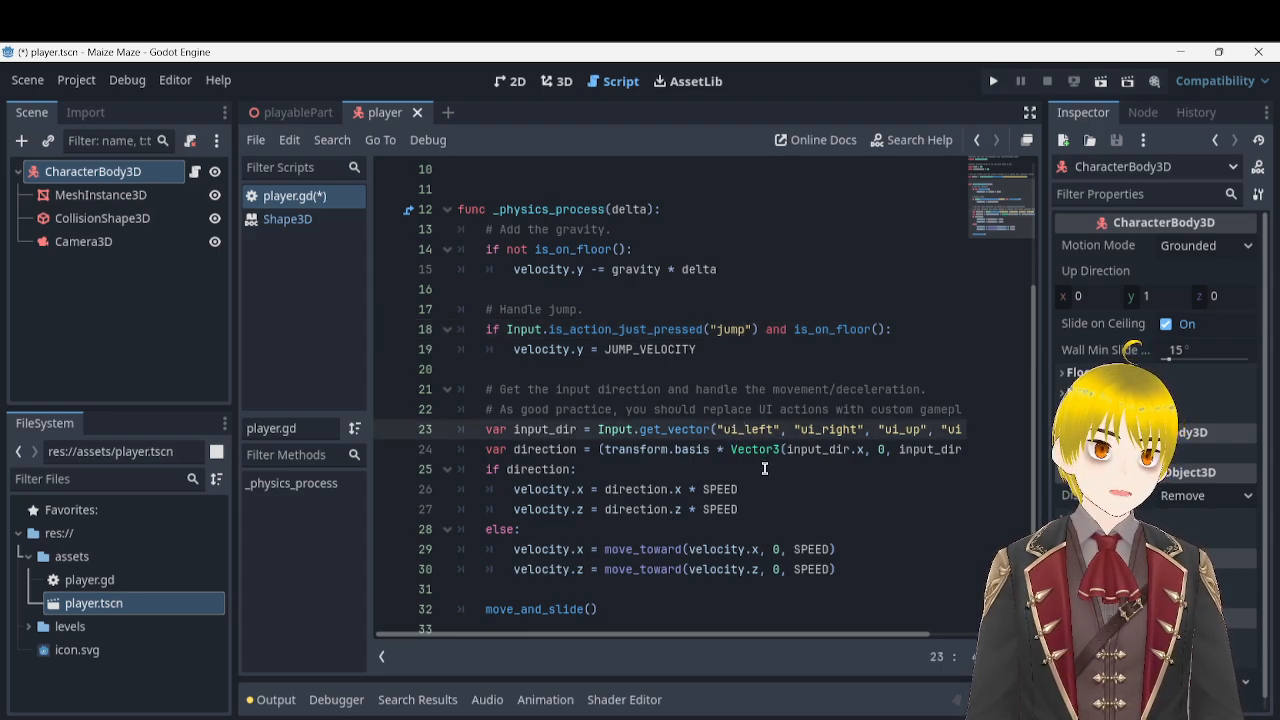
key(BackSpace)
key(BackSpace)
key(BackSpace)
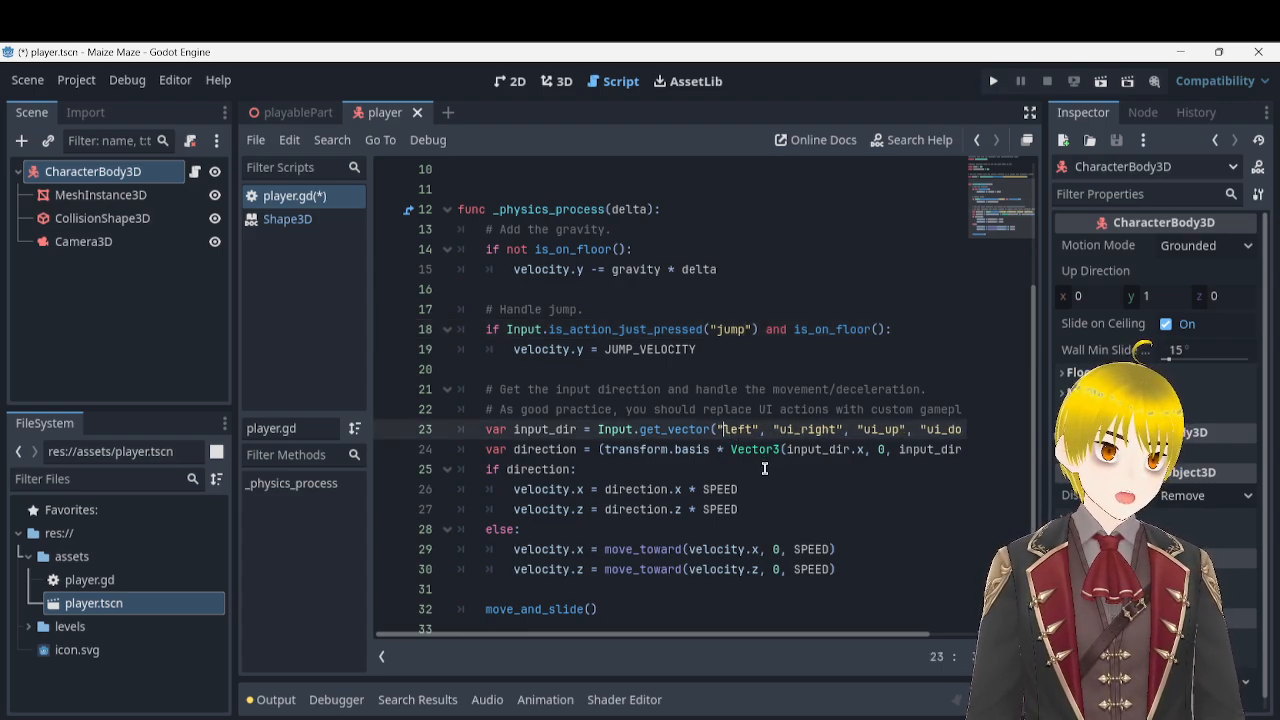
right_click(838, 470)
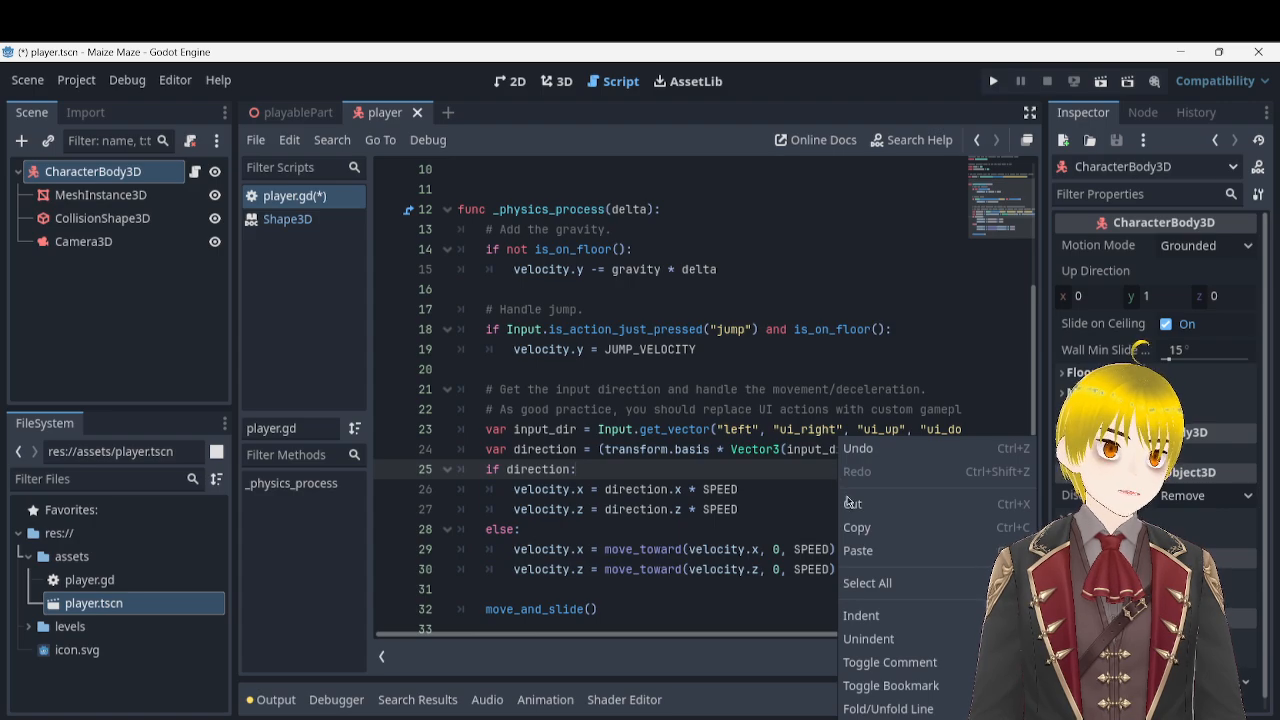
click(890, 708)
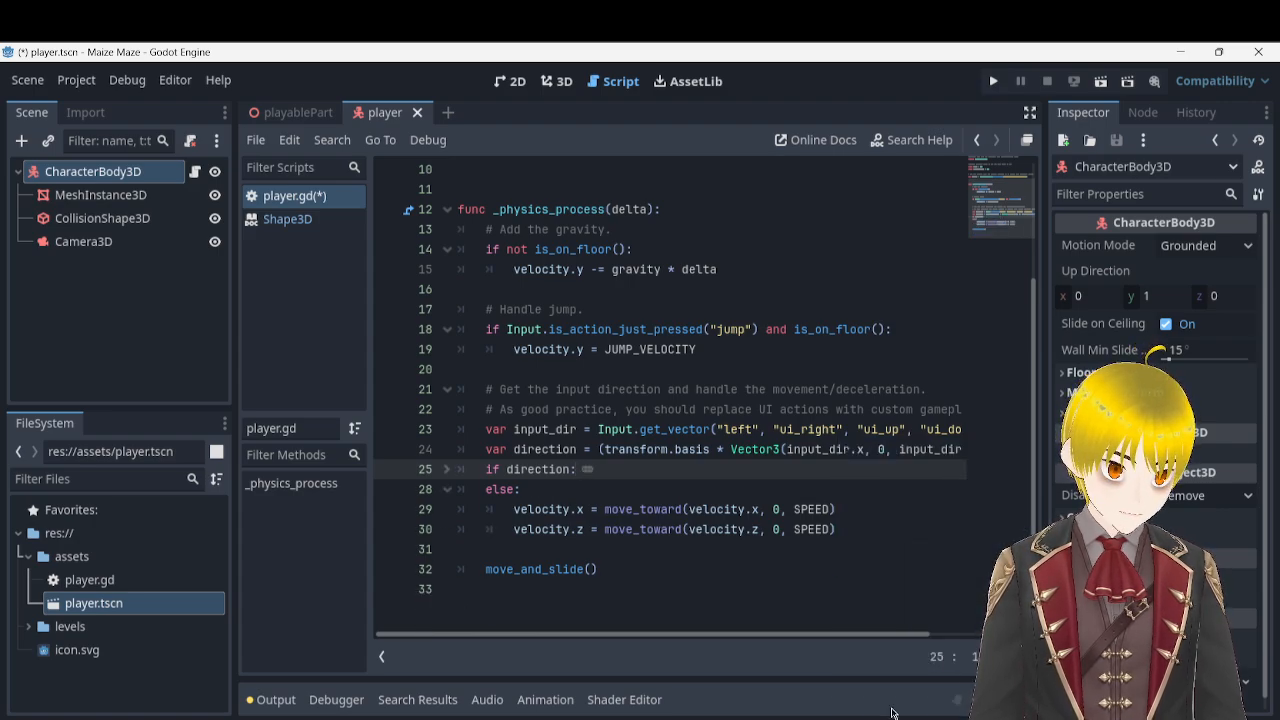
click(588, 469)
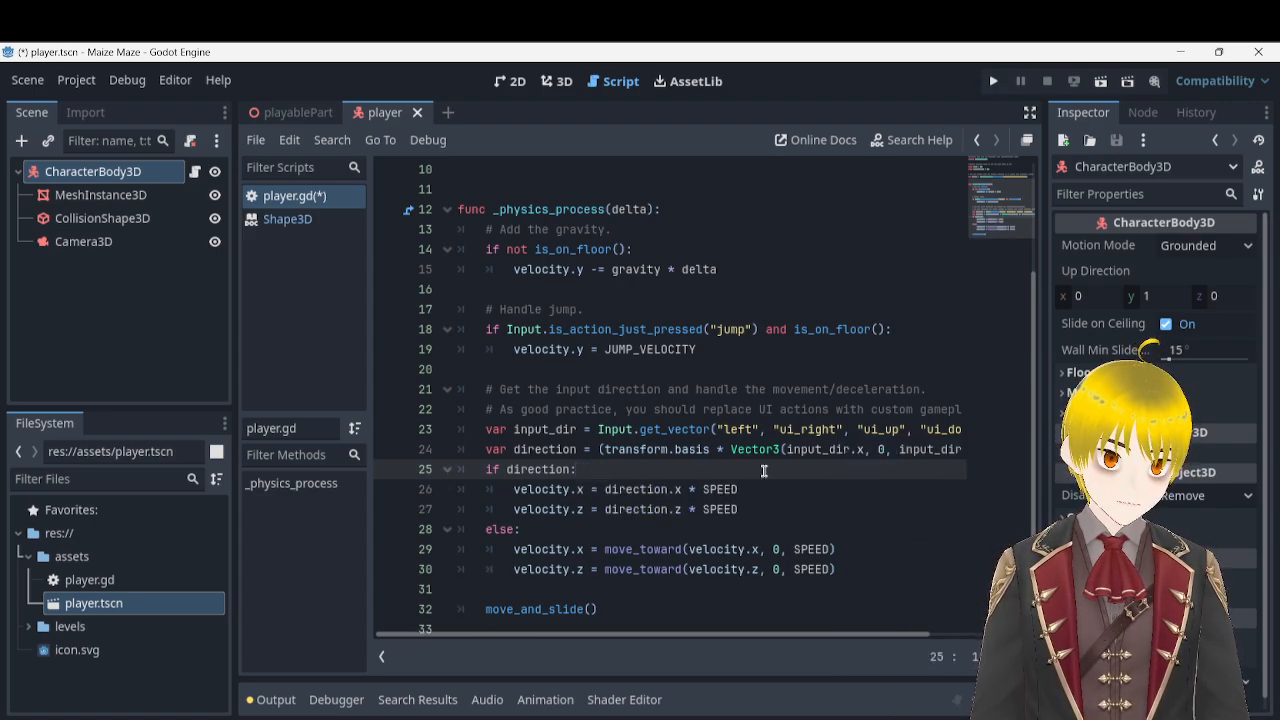
right_click(789, 358)
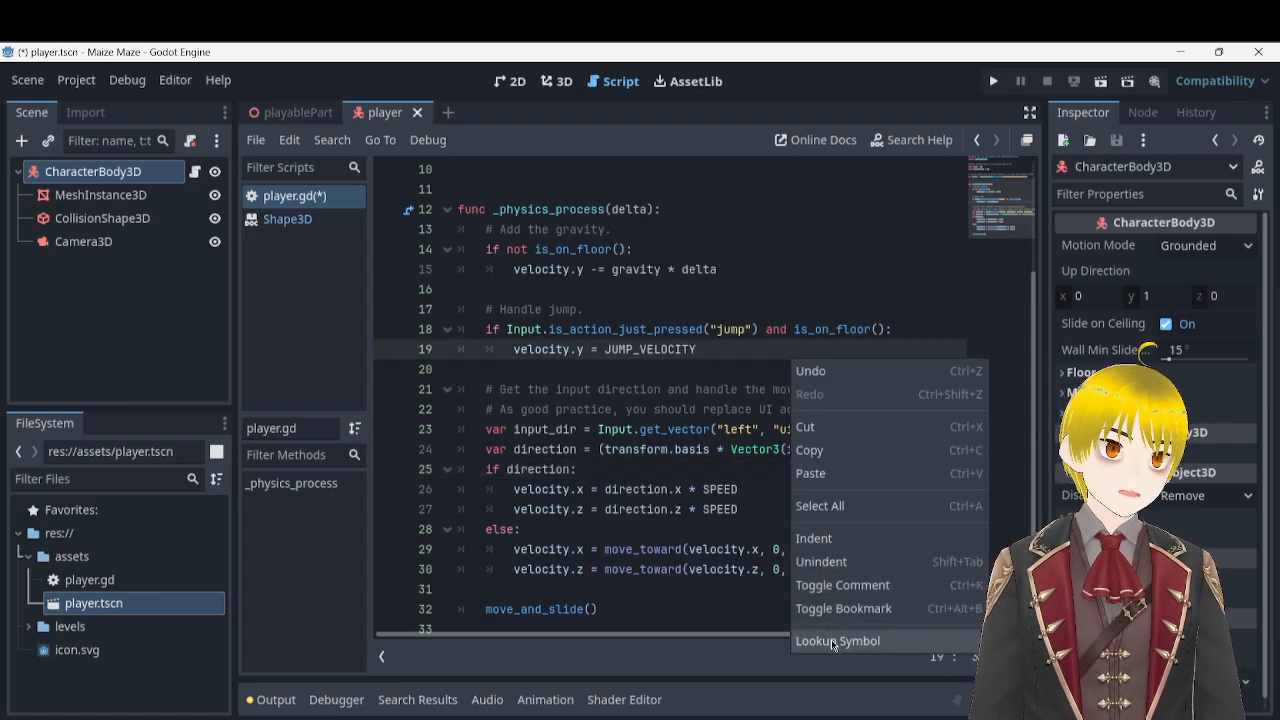
click(605, 380)
click(568, 374)
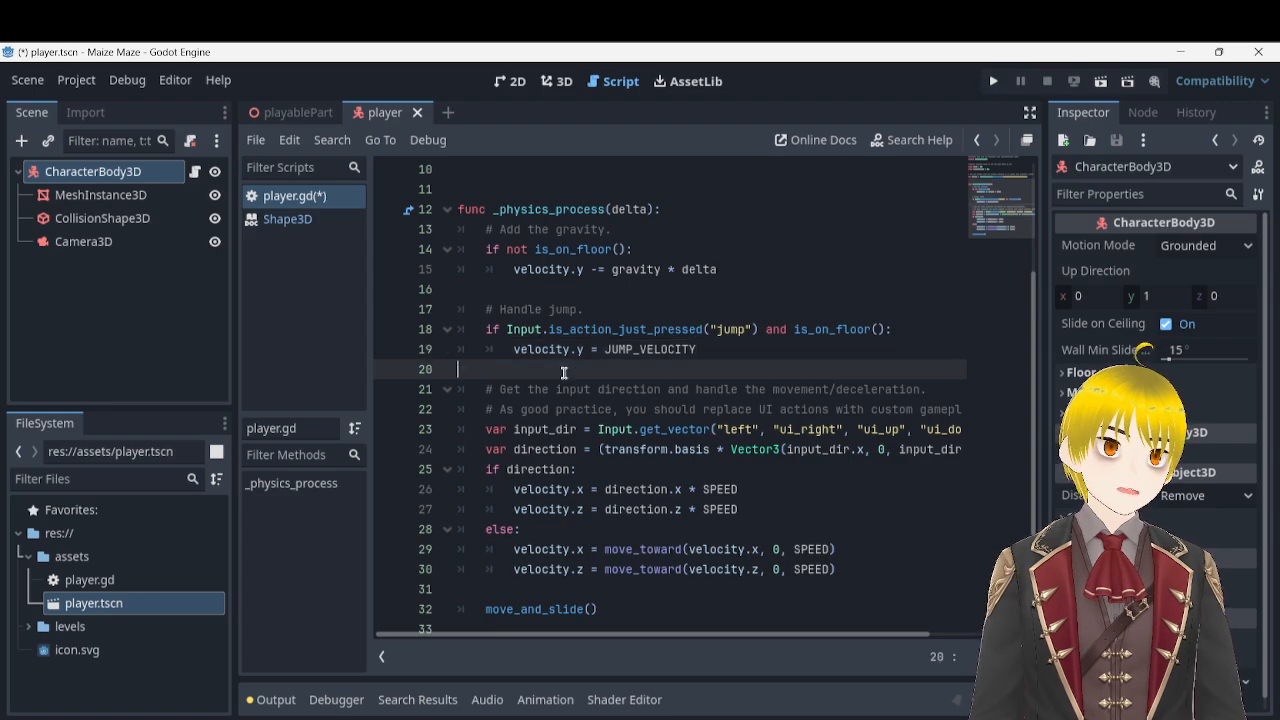
right_click(565, 378)
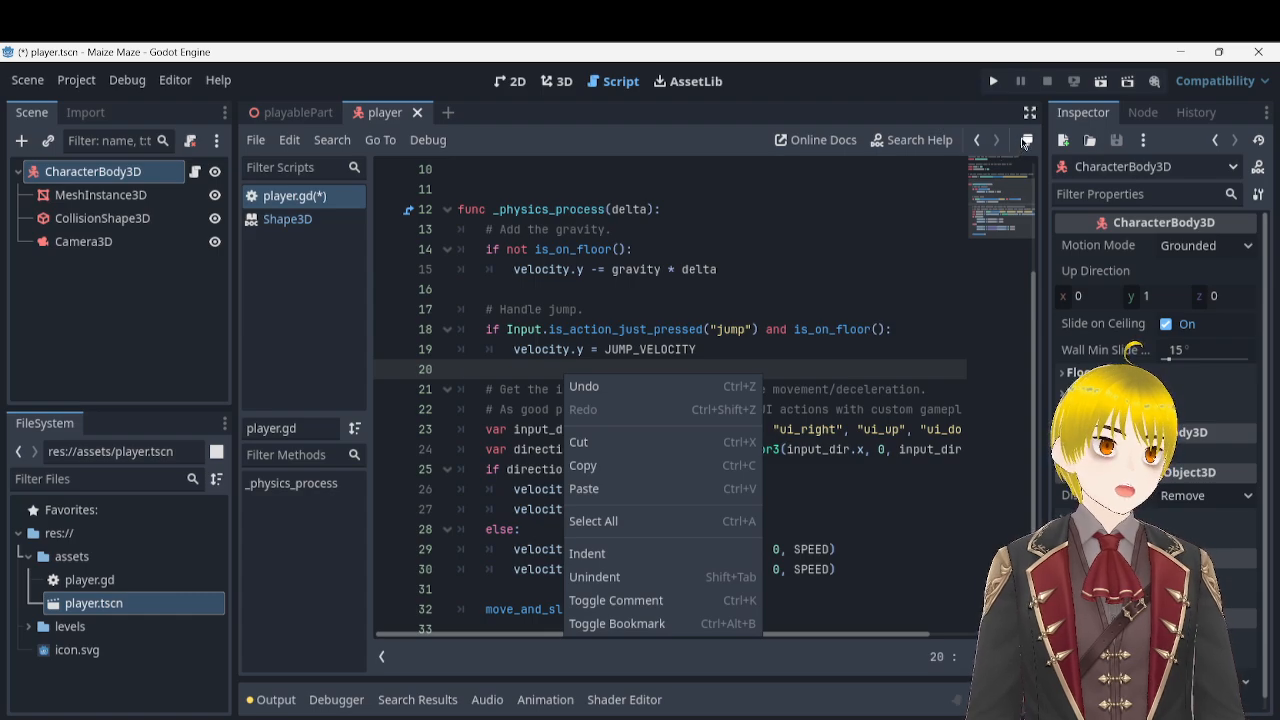
click(877, 639)
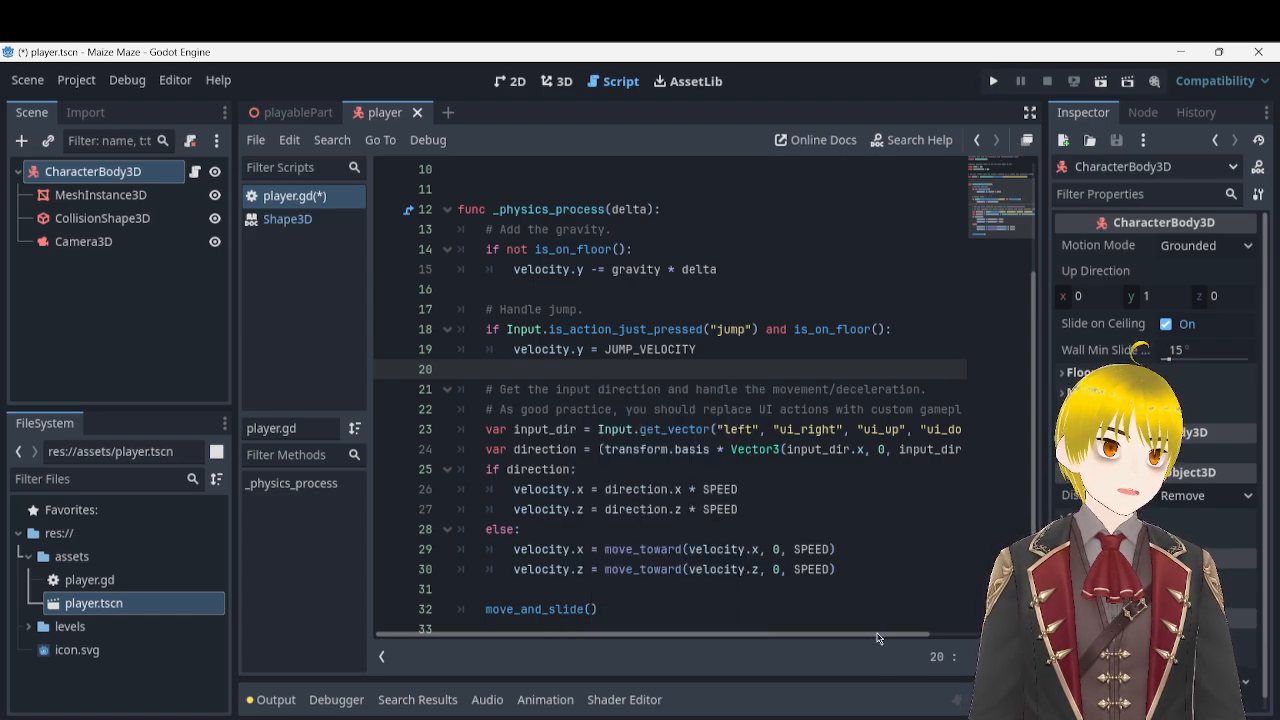
- Remove the ui_ prefix from the second Input.get_vector argument so it reads "right"
drag(876, 640, 986, 634)
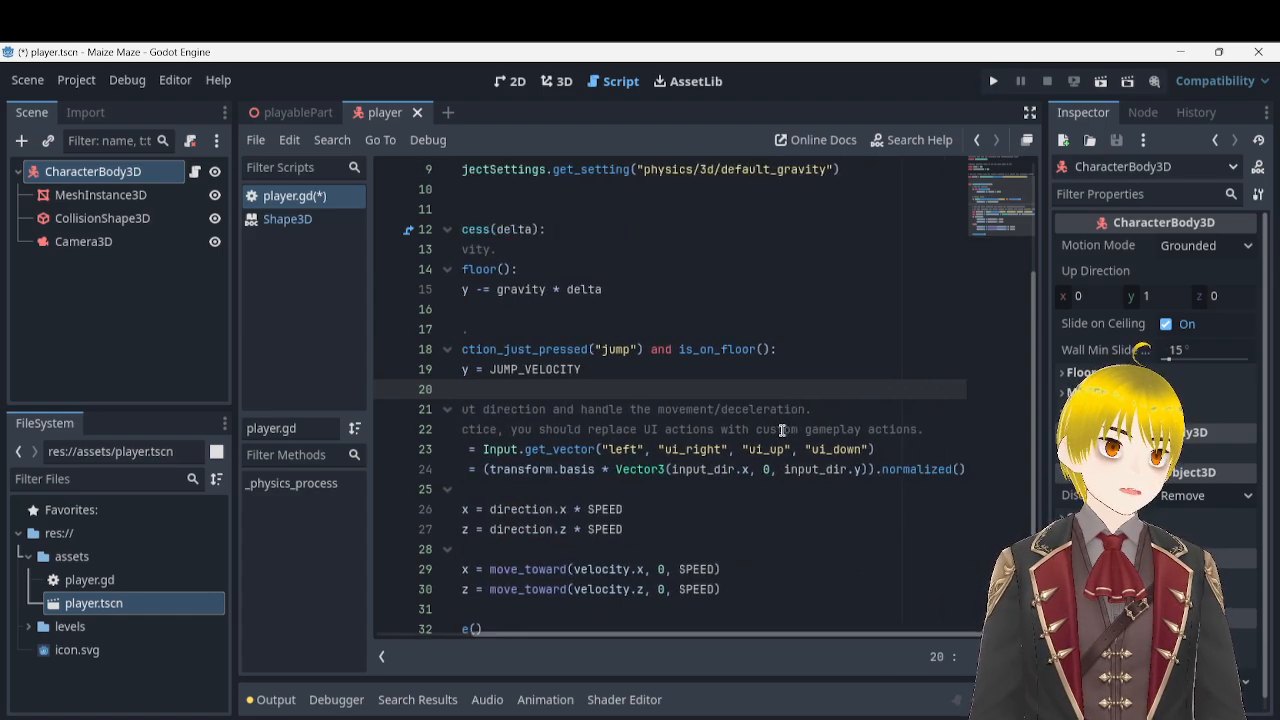
click(684, 449)
key(BackSpace)
key(BackSpace)
key(BackSpace)
- Remove the ui_ prefix from the third and fourth Input.get_vector arguments, leaving "up" and "down"
key(Right)
key(Right)
key(Right)
key(Right)
key(Right)
key(Right)
key(Right)
key(Right)
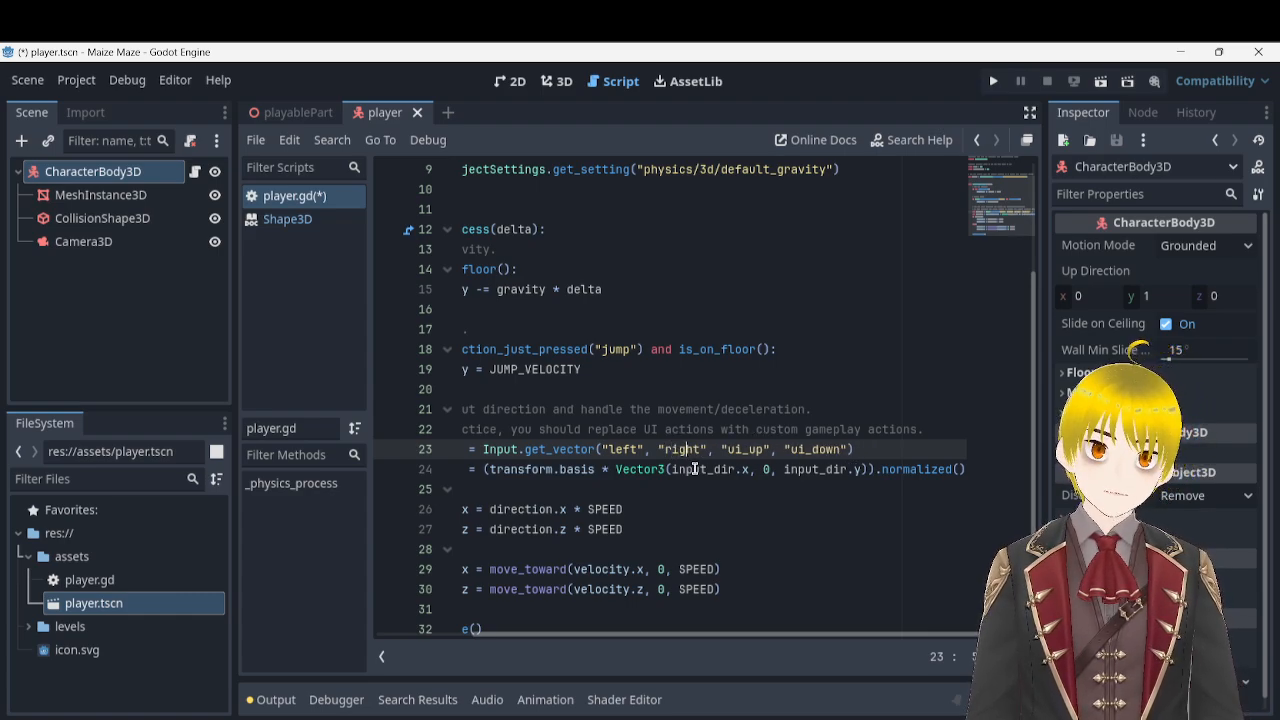
key(Right)
key(Right)
key(Right)
key(BackSpace)
key(BackSpace)
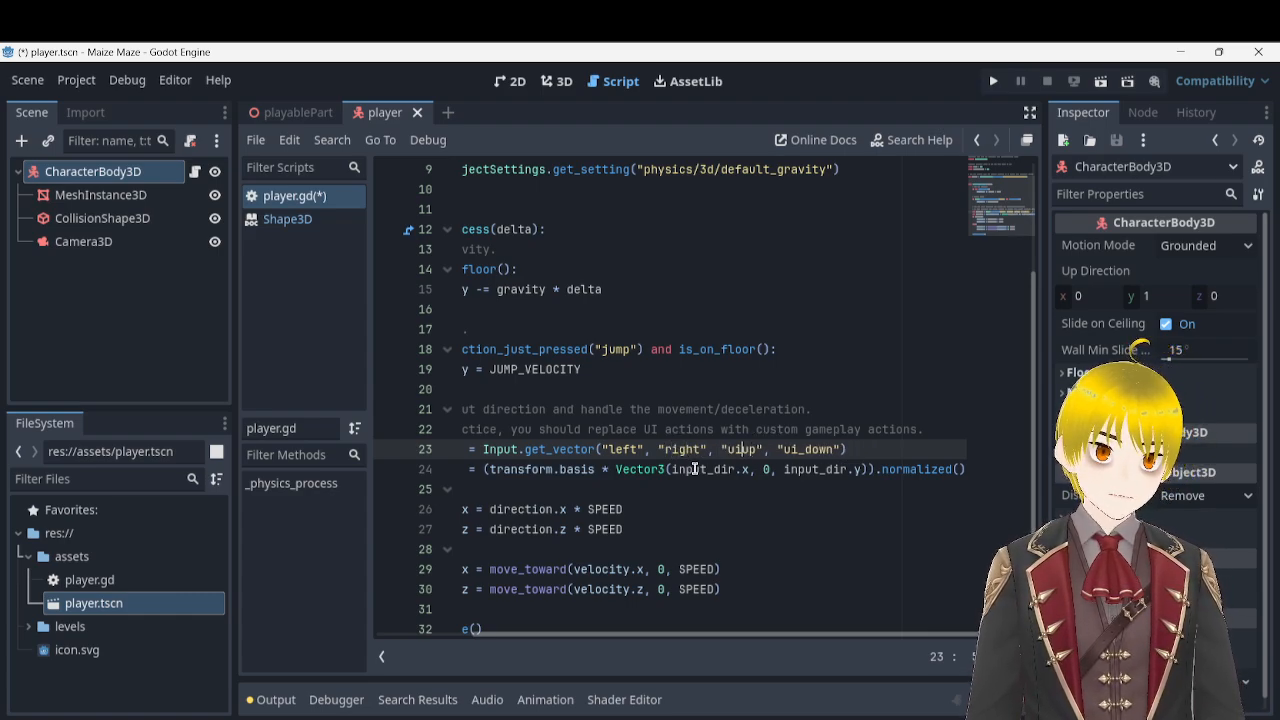
key(BackSpace)
key(Right)
key(Right)
key(Right)
key(Right)
key(Right)
key(Right)
key(Right)
key(Right)
key(Right)
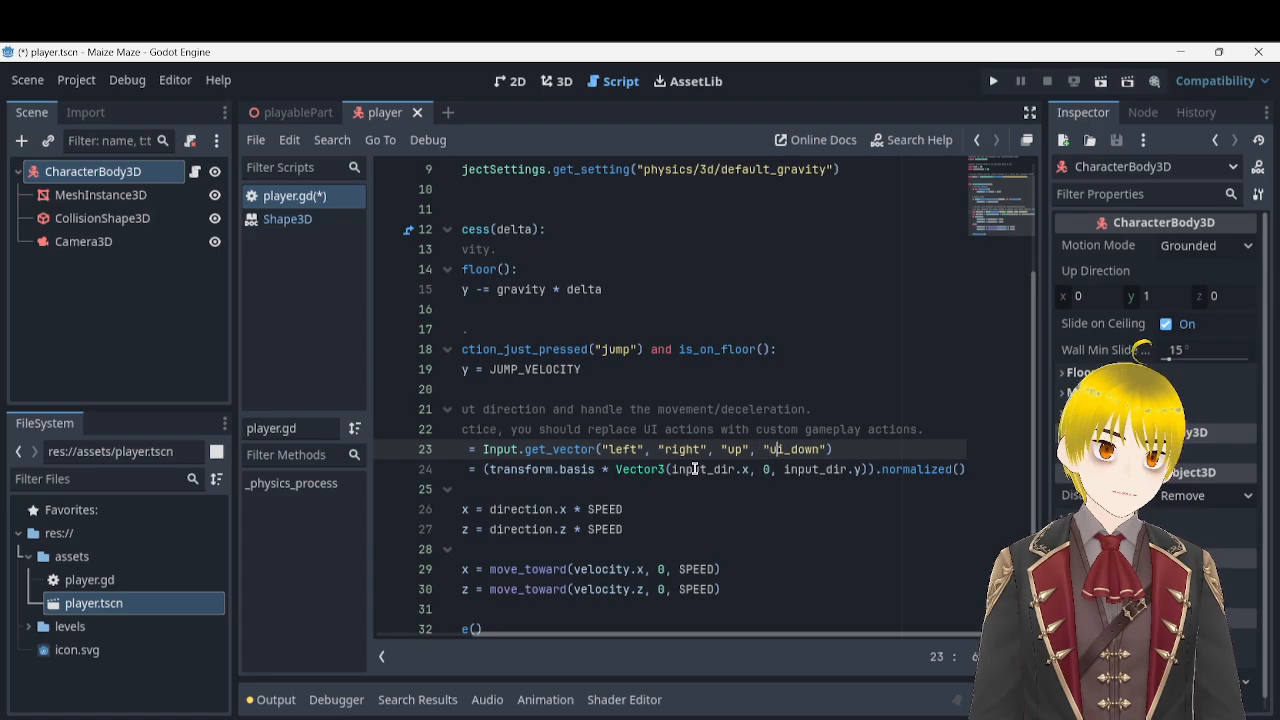
key(BackSpace)
key(BackSpace)
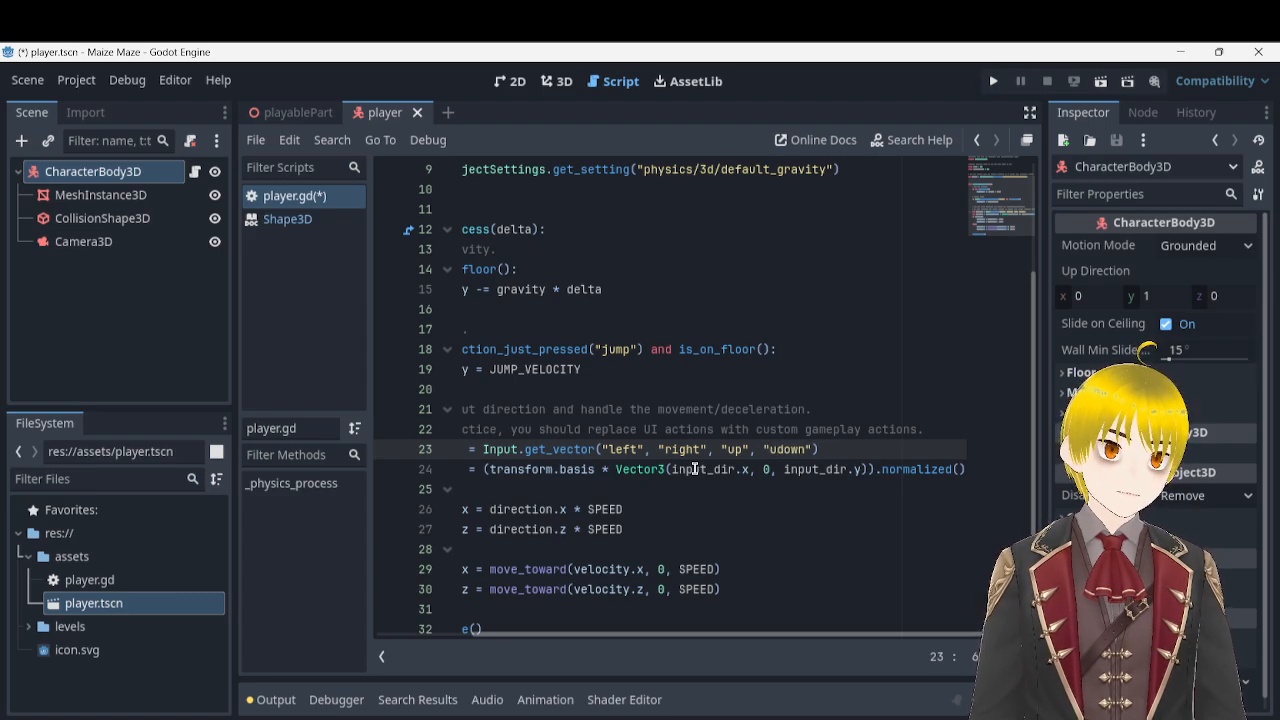
key(BackSpace)
- Change the last two Input.get_vector arguments to "forward" and "back"
double_click(733, 449)
text(forward)
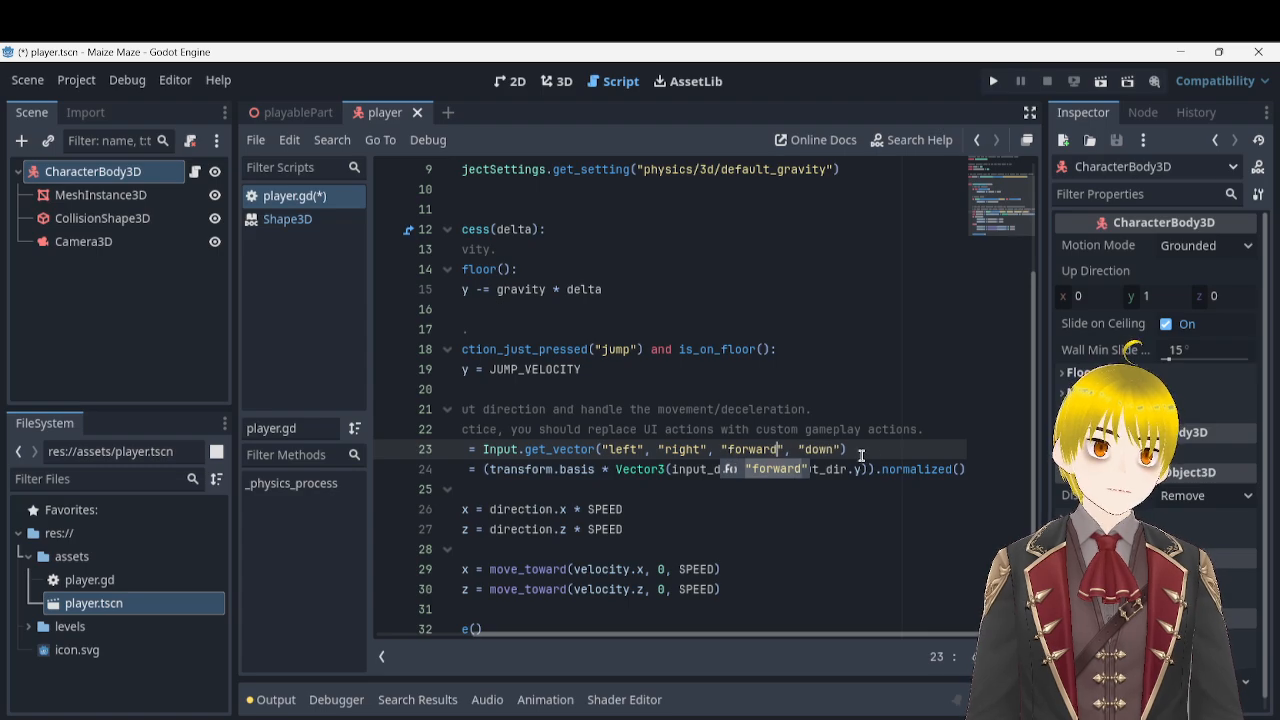
double_click(817, 450)
text(back)
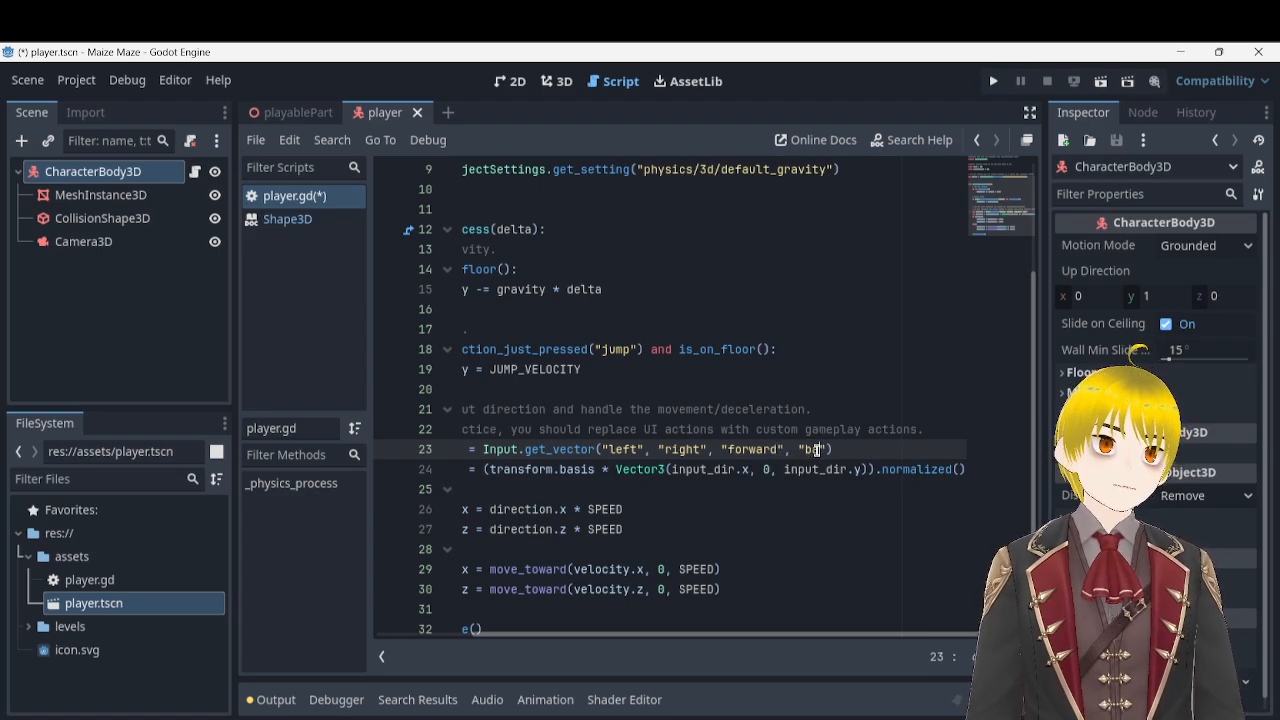
click(708, 506)
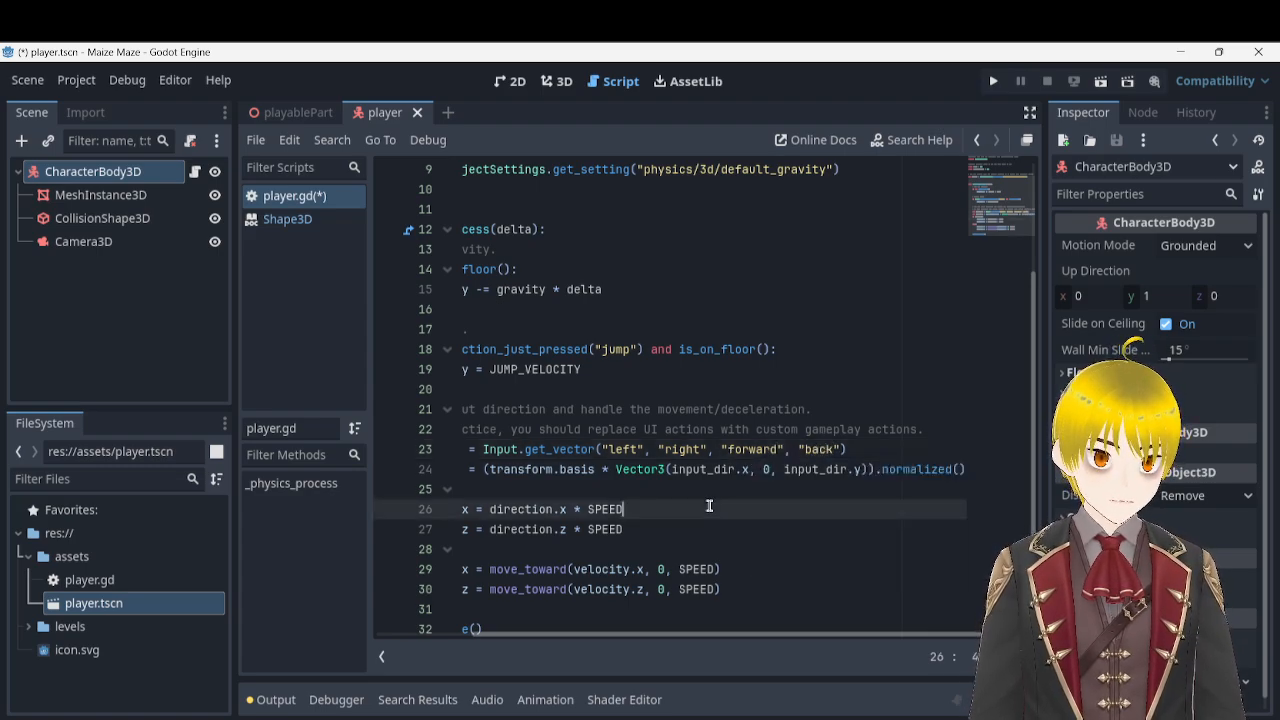
- Review the player script from the input direction and movement code up to the declarations at its start
drag(794, 637, 720, 635)
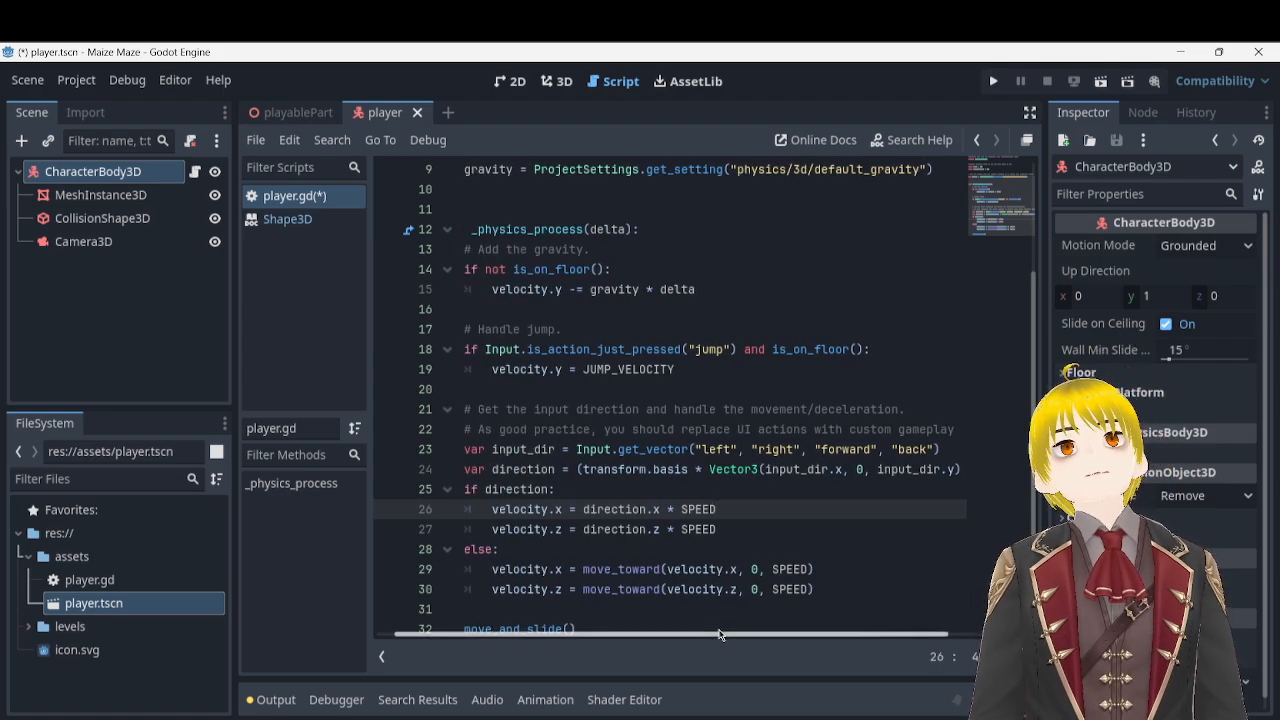
drag(720, 635, 693, 638)
scroll(704, 492, down, 1)
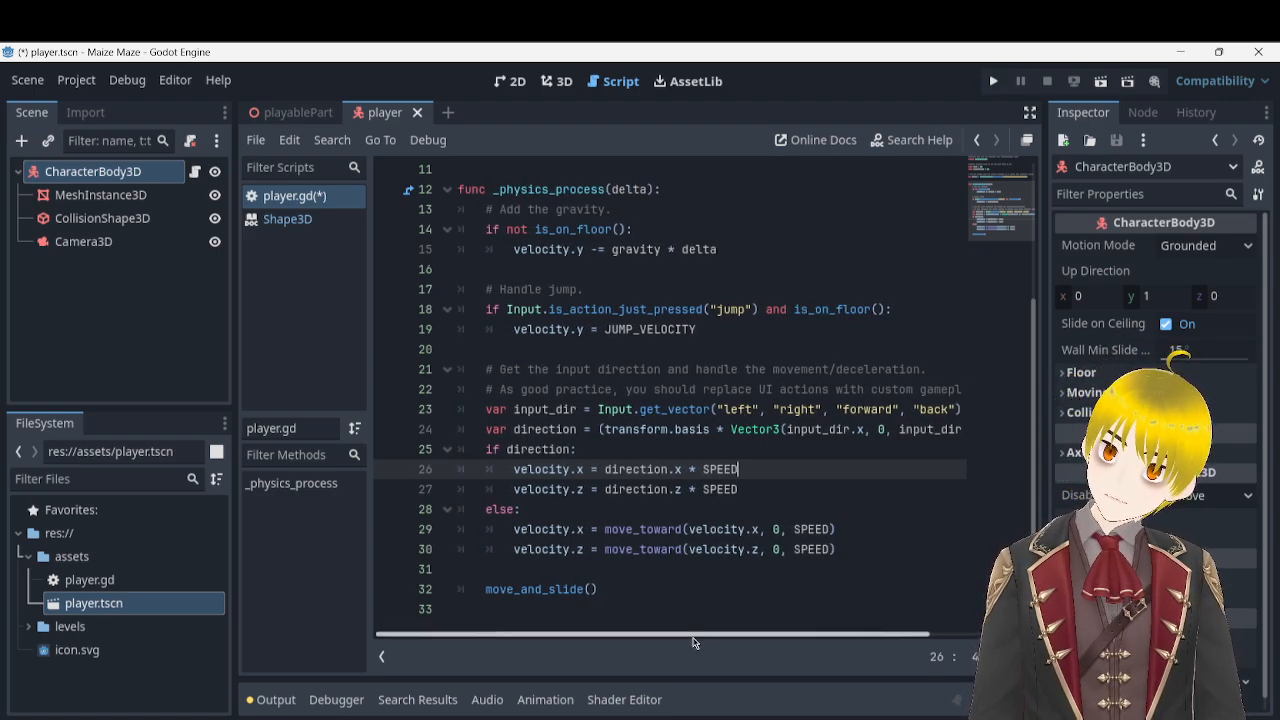
scroll(656, 462, right, 3)
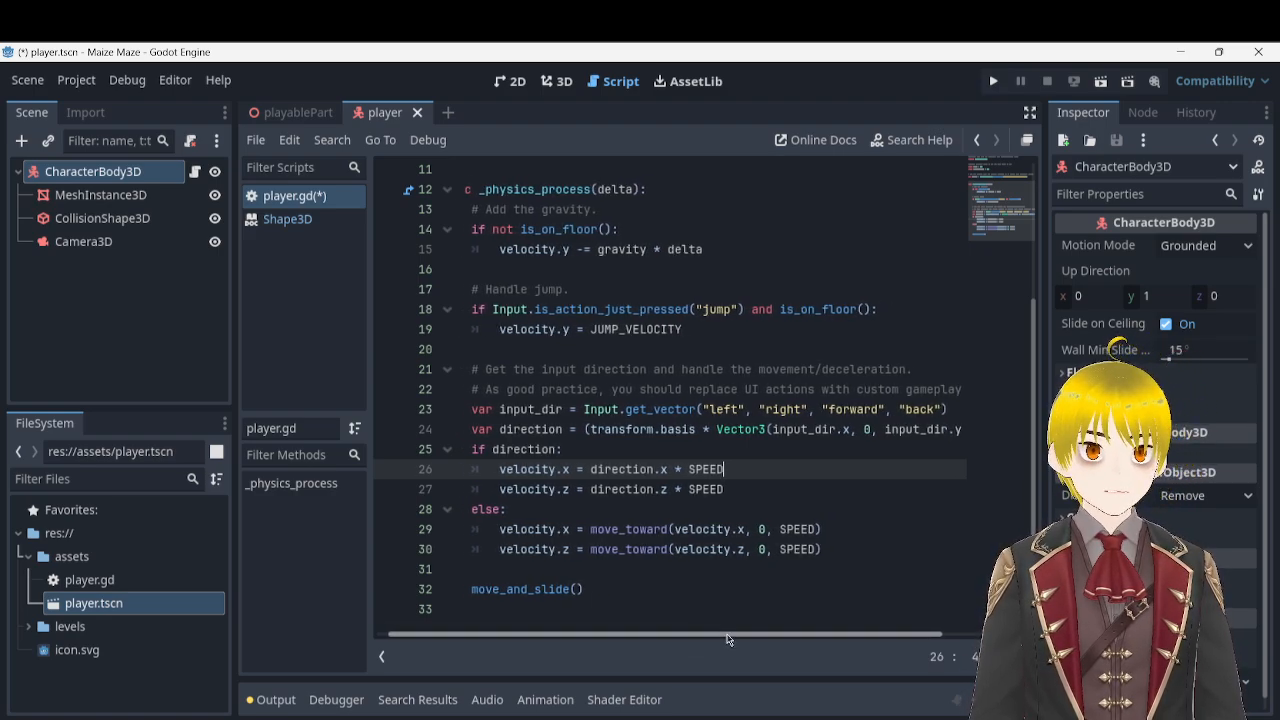
click(644, 410)
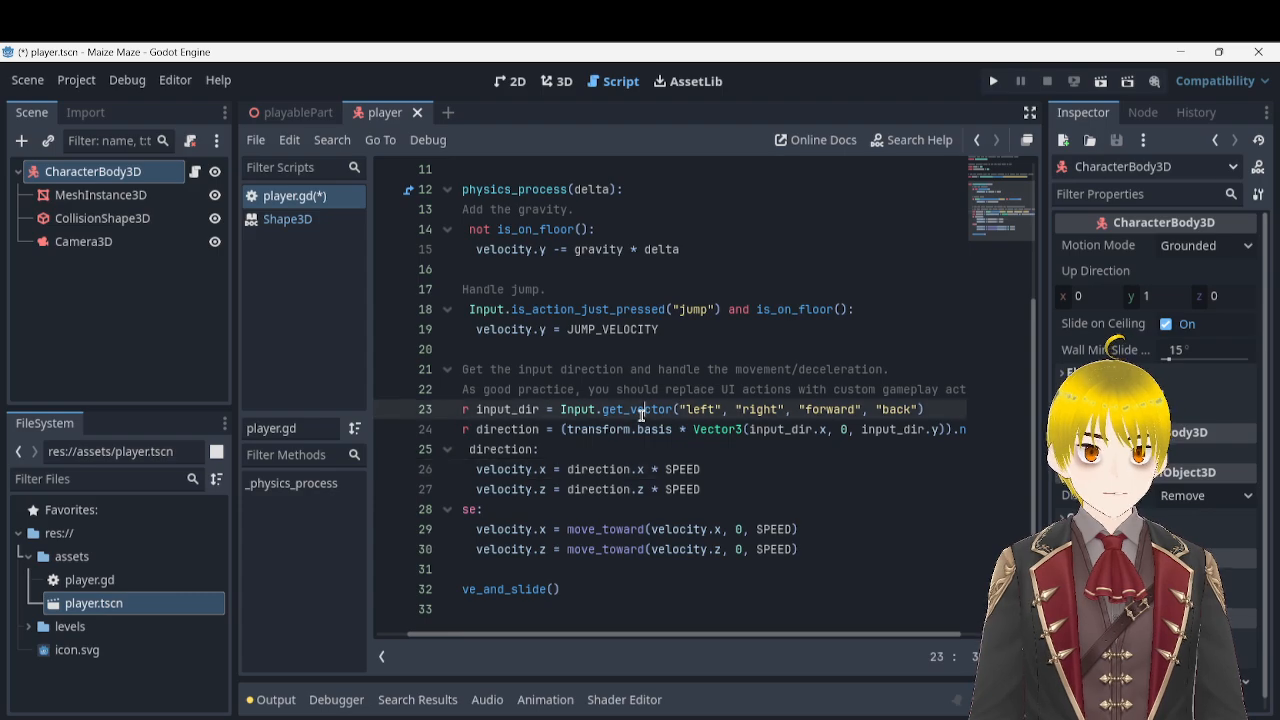
key(alt+Tab)
key(alt+Tab)
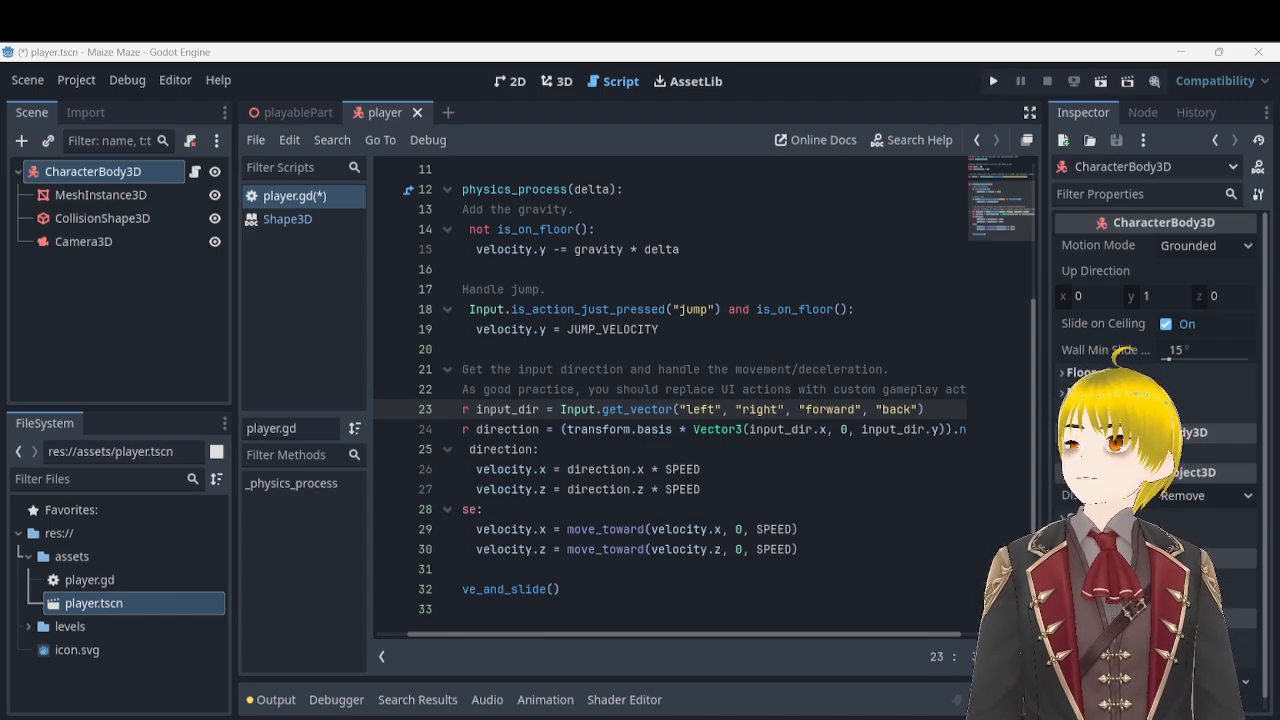
scroll(619, 286, up, 5)
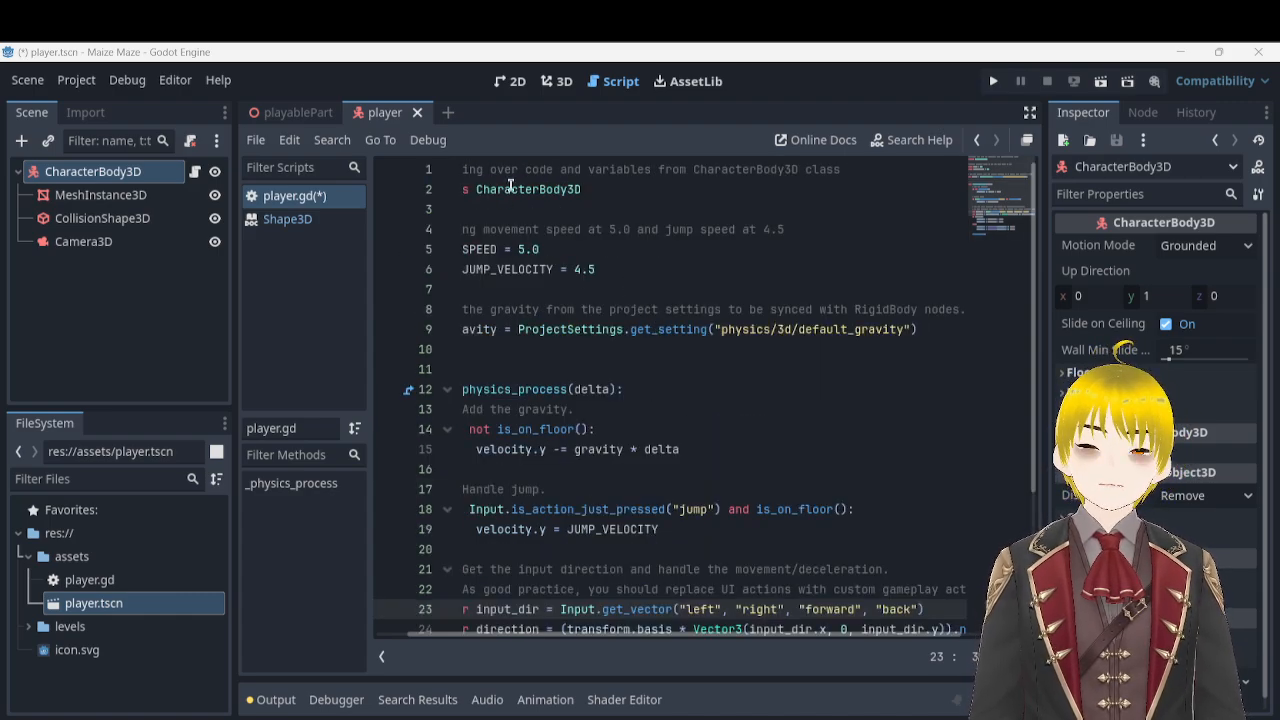
scroll(428, 620, left, 2)
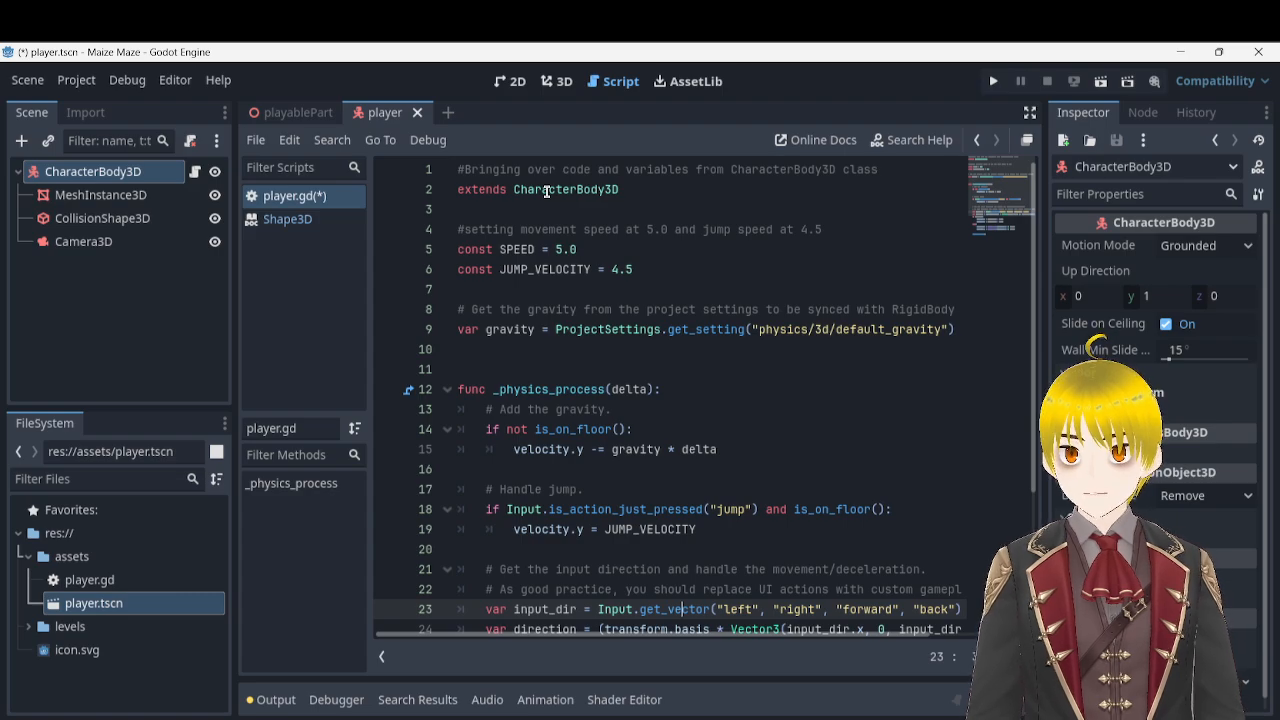
- Save the player scene and its script
key(ctrl)
key(ctrl+s)
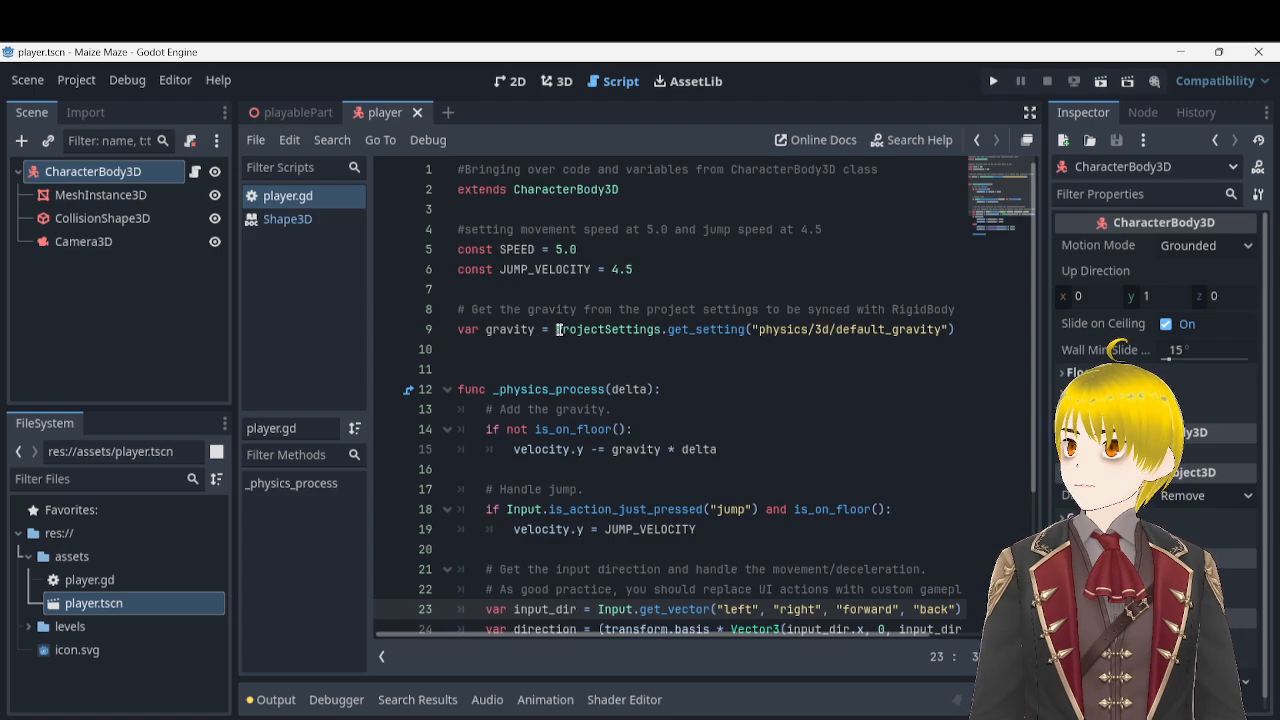
- Add the commented line "#var velocity = Vector3.ZERO" between the gravity variable and the _physics_process function
scroll(634, 290, down, 2)
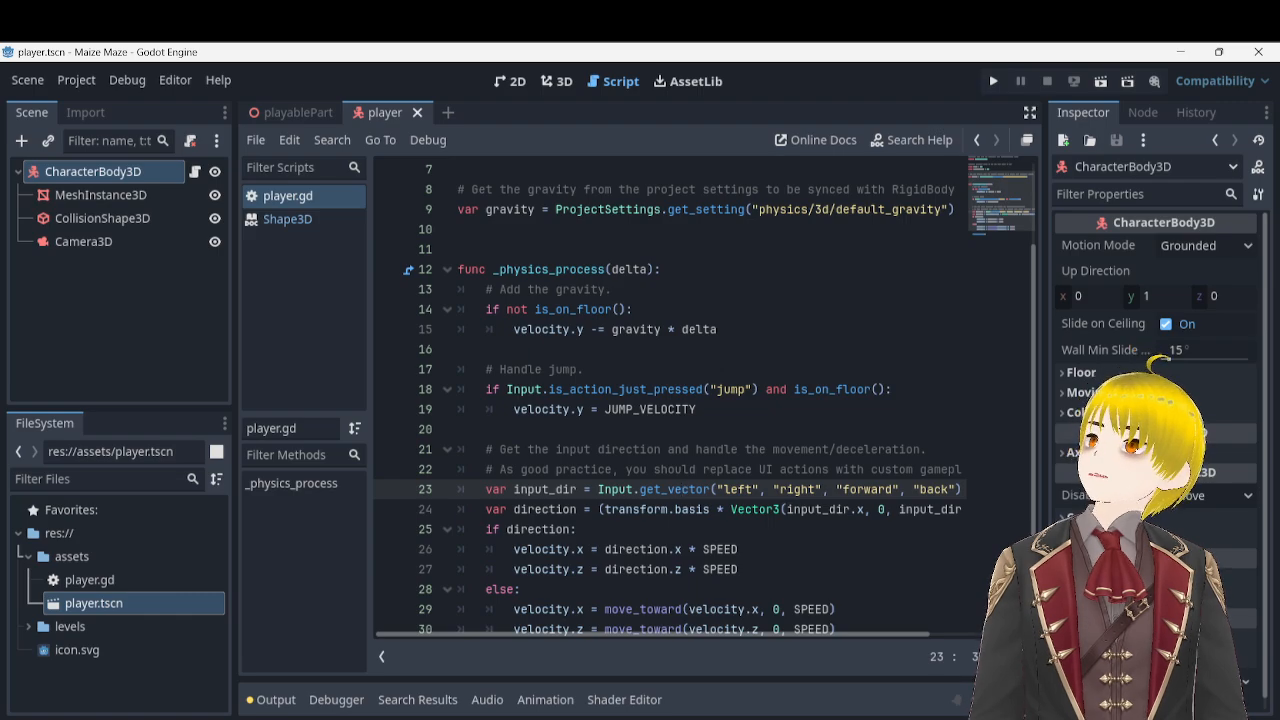
scroll(540, 285, up, 1)
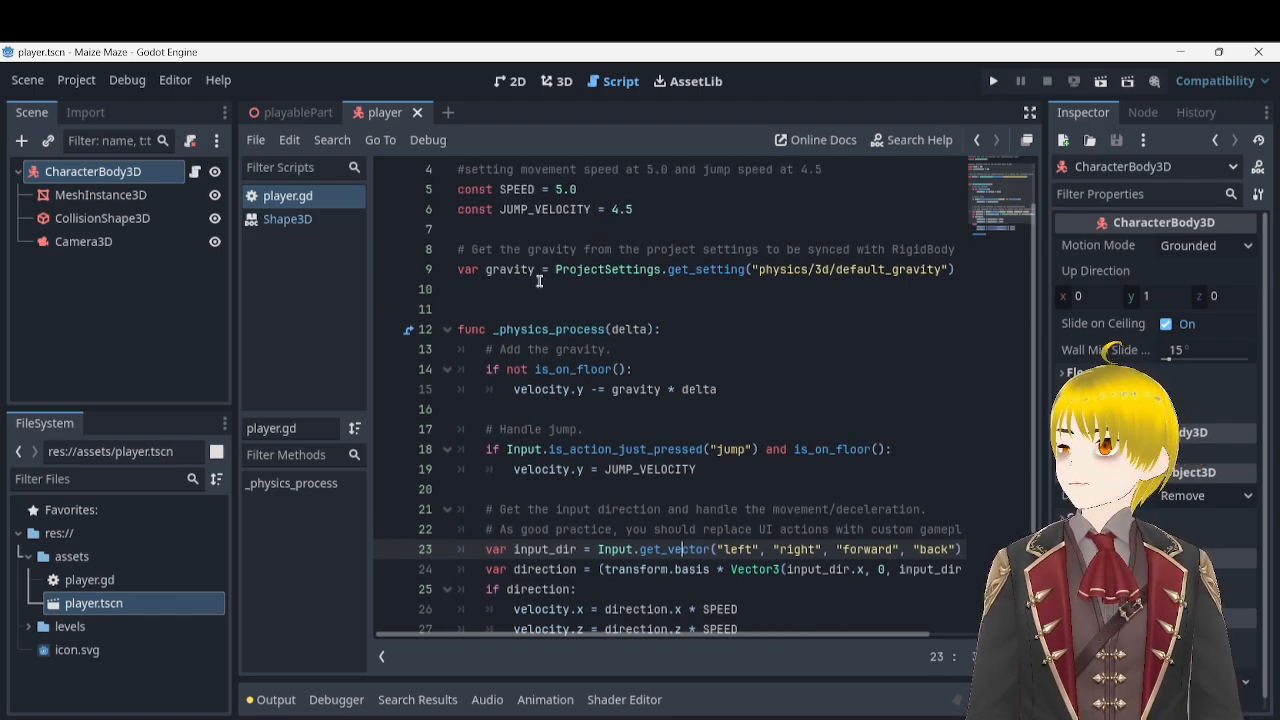
click(500, 298)
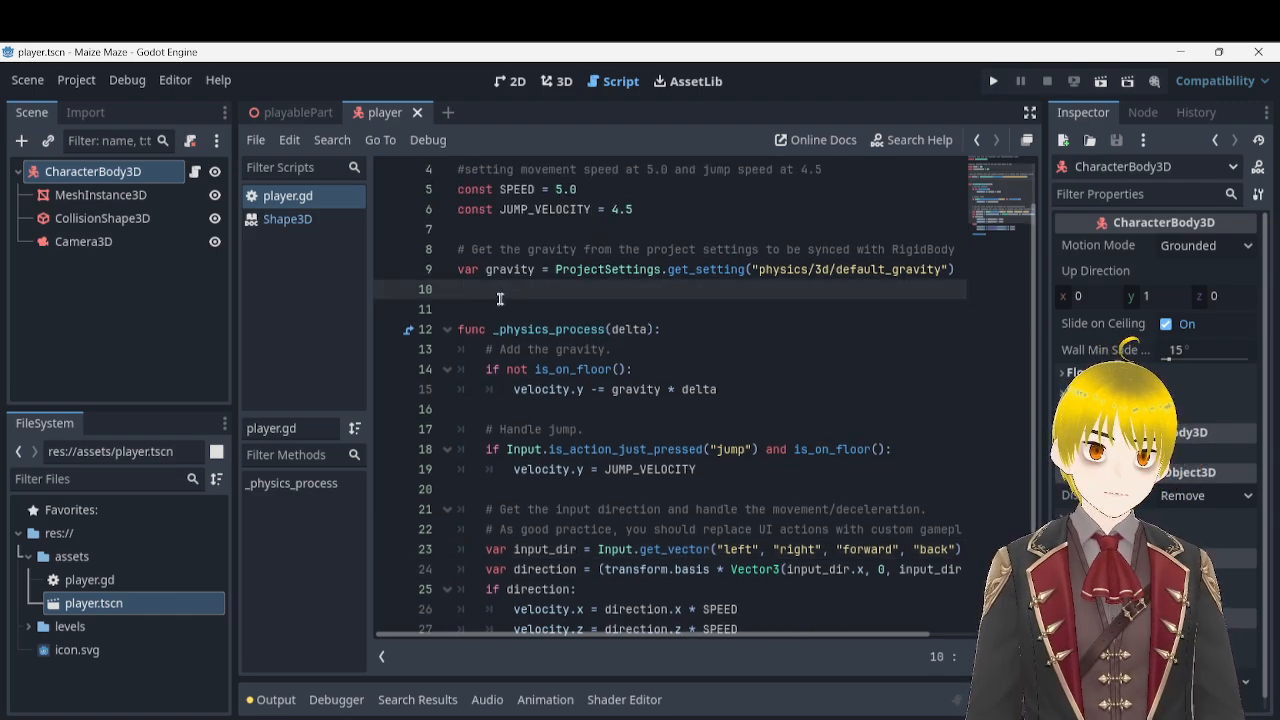
key(Return)
text(#)
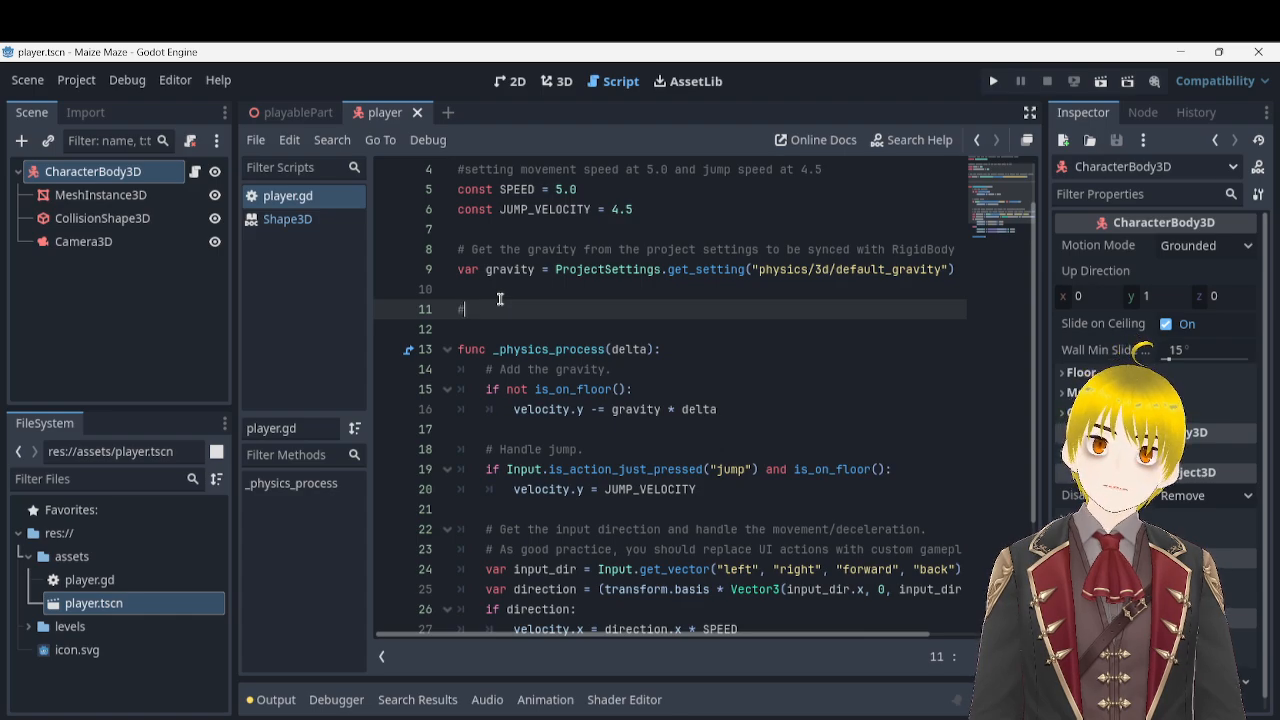
text(var veloc)
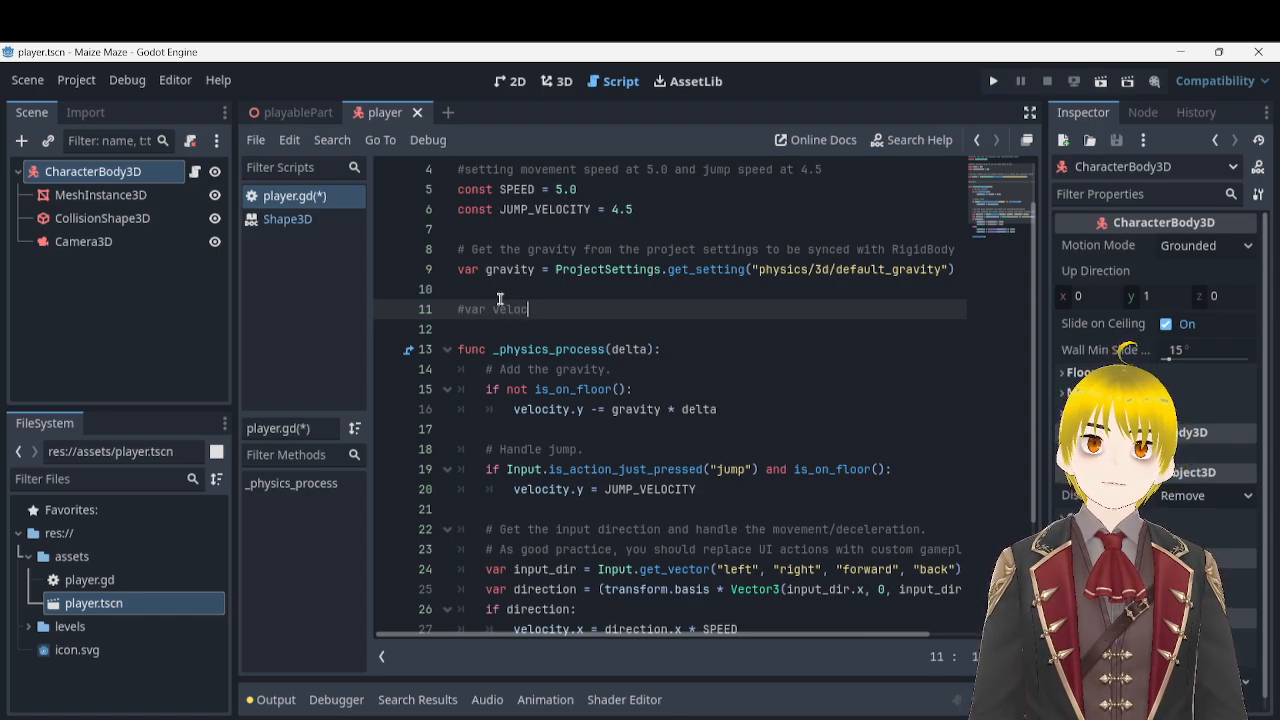
text(ity = Vector)
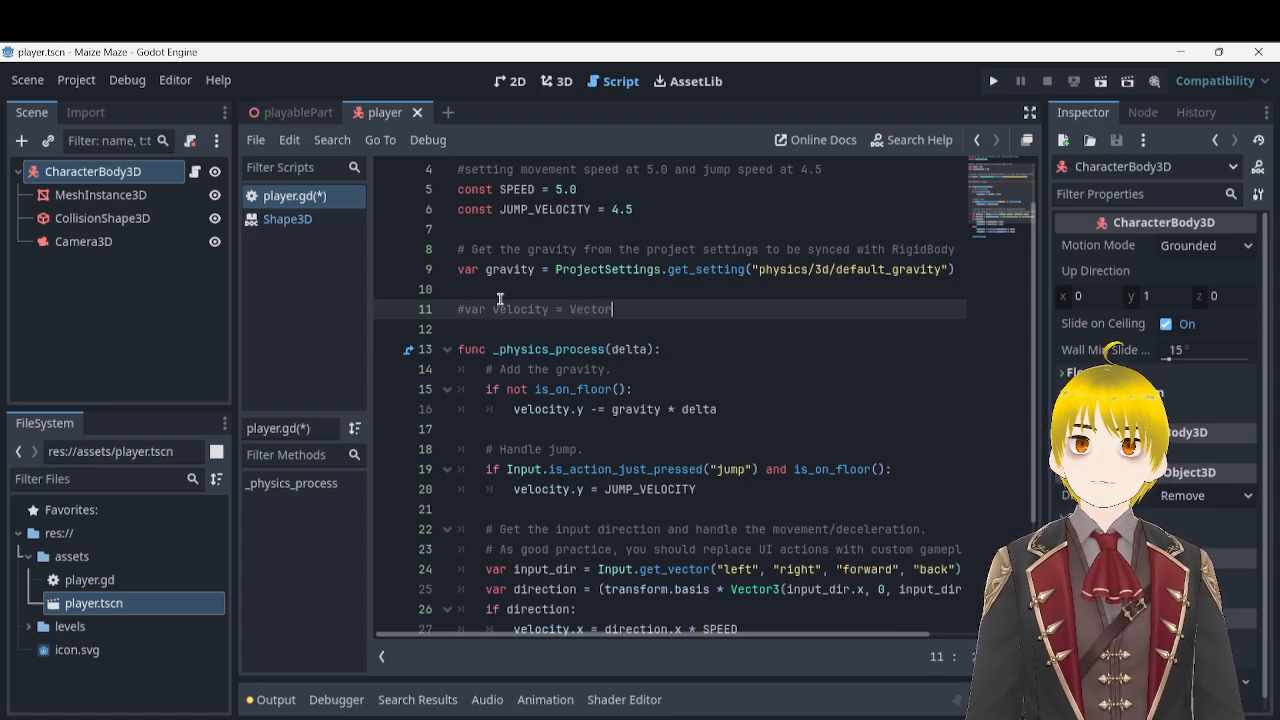
text(3.ZERO)
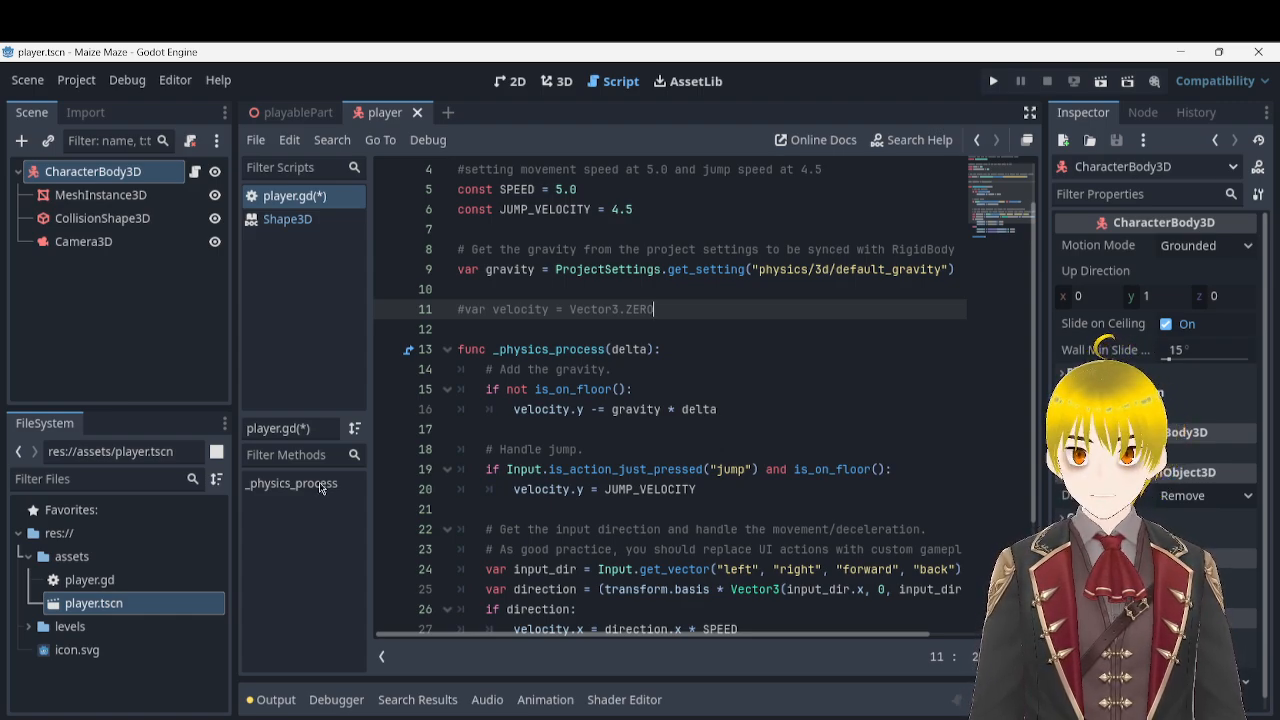
- Review the player script's _physics_process function, covering the gravity and jump handling code
scroll(576, 476, down, 1)
scroll(717, 306, up, 1)
triple_click(640, 310)
click(668, 339)
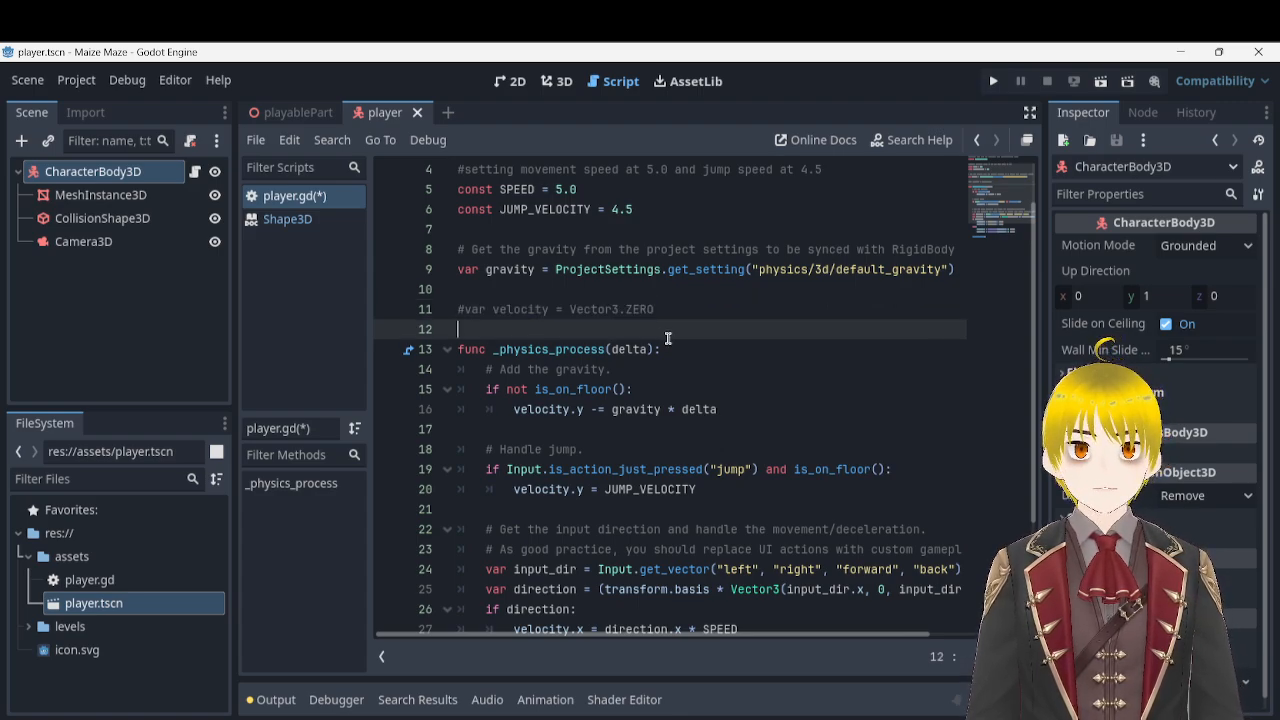
scroll(665, 338, down, 1)
scroll(655, 314, down, 1)
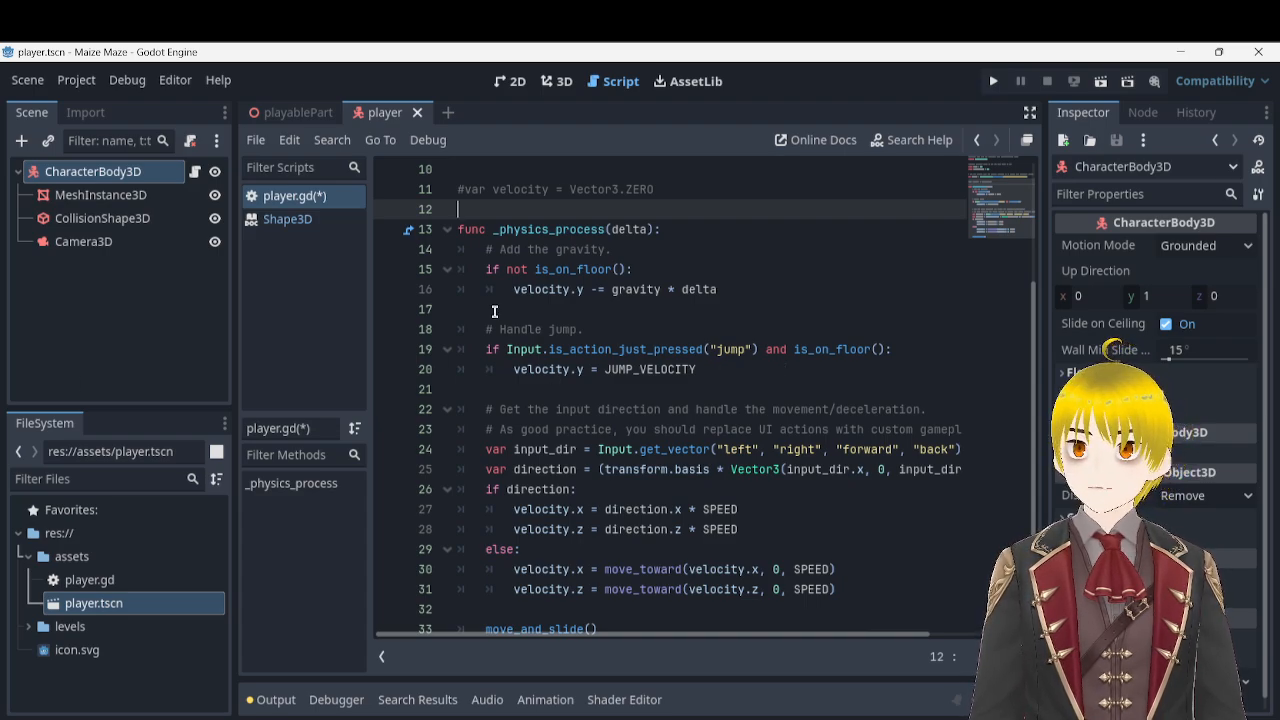
triple_click(522, 231)
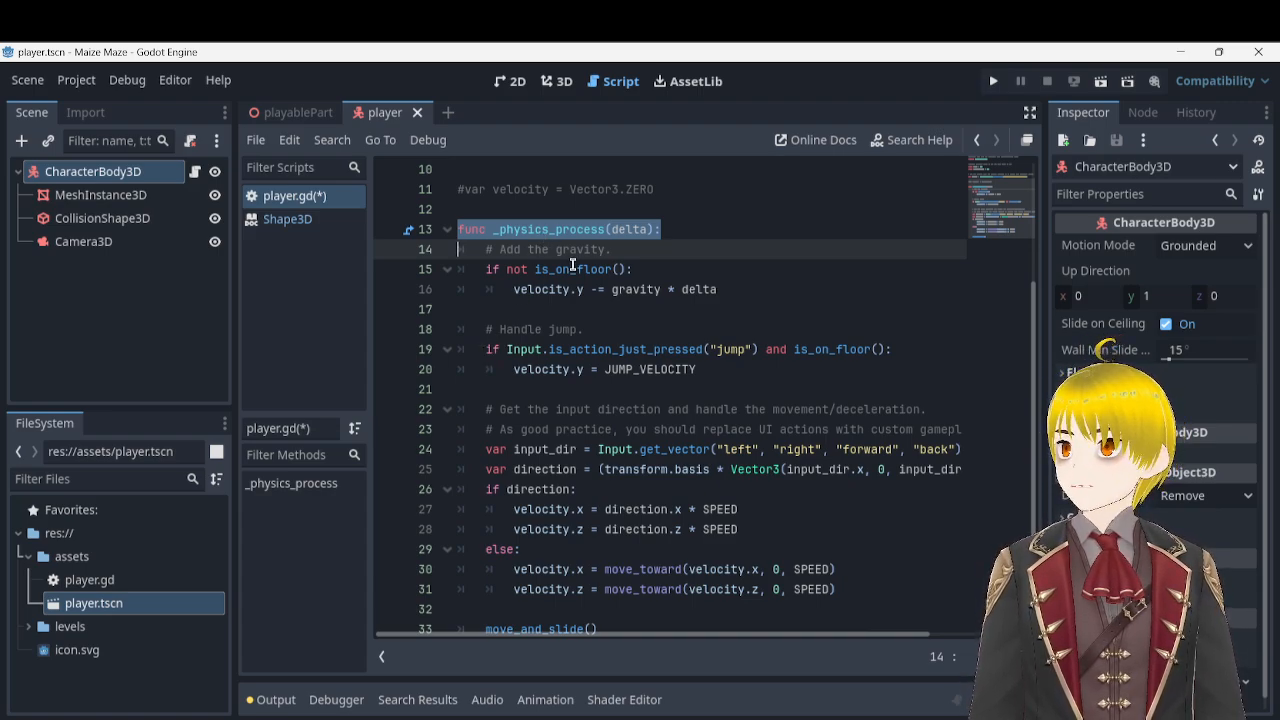
click(625, 325)
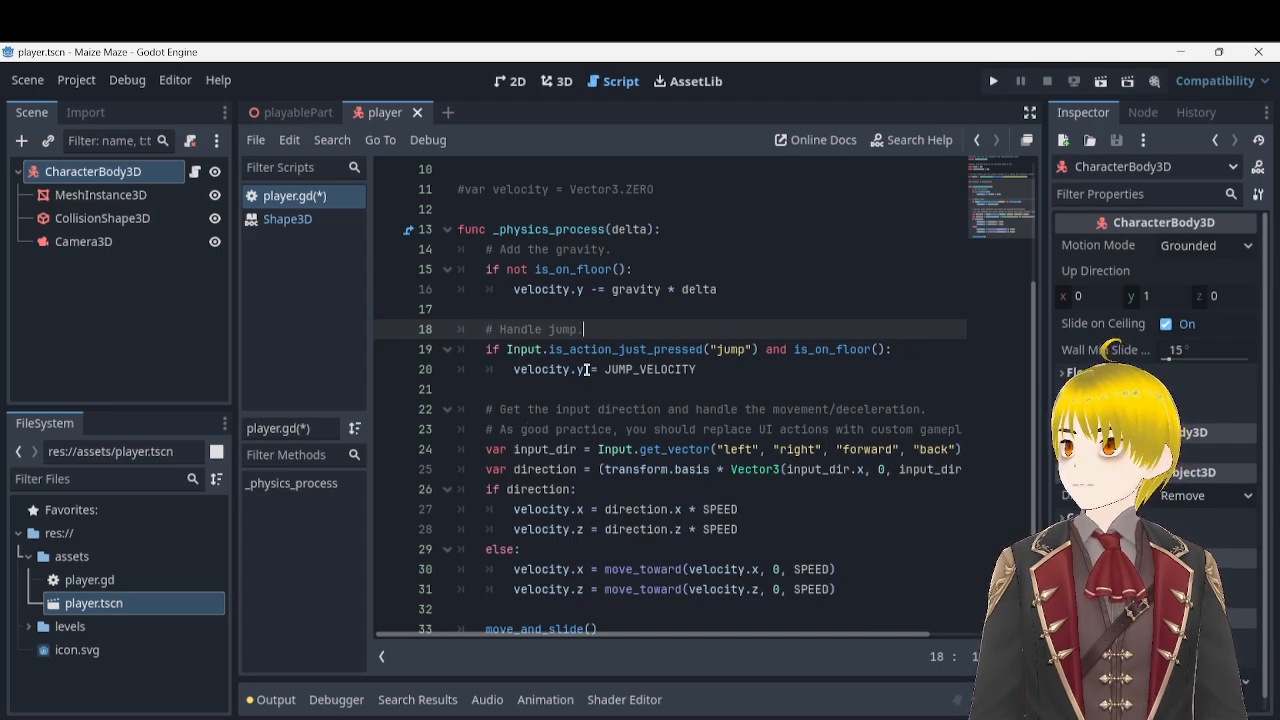
scroll(597, 350, down, 1)
scroll(595, 310, up, 2)
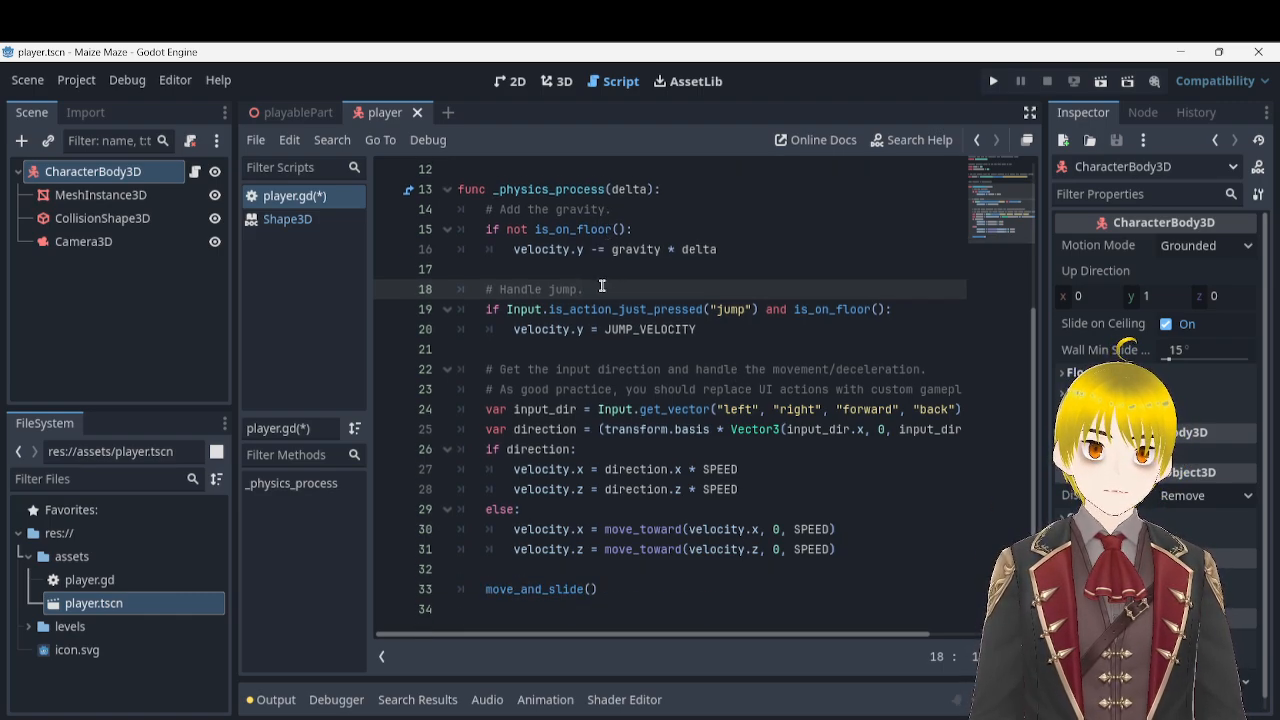
triple_click(595, 271)
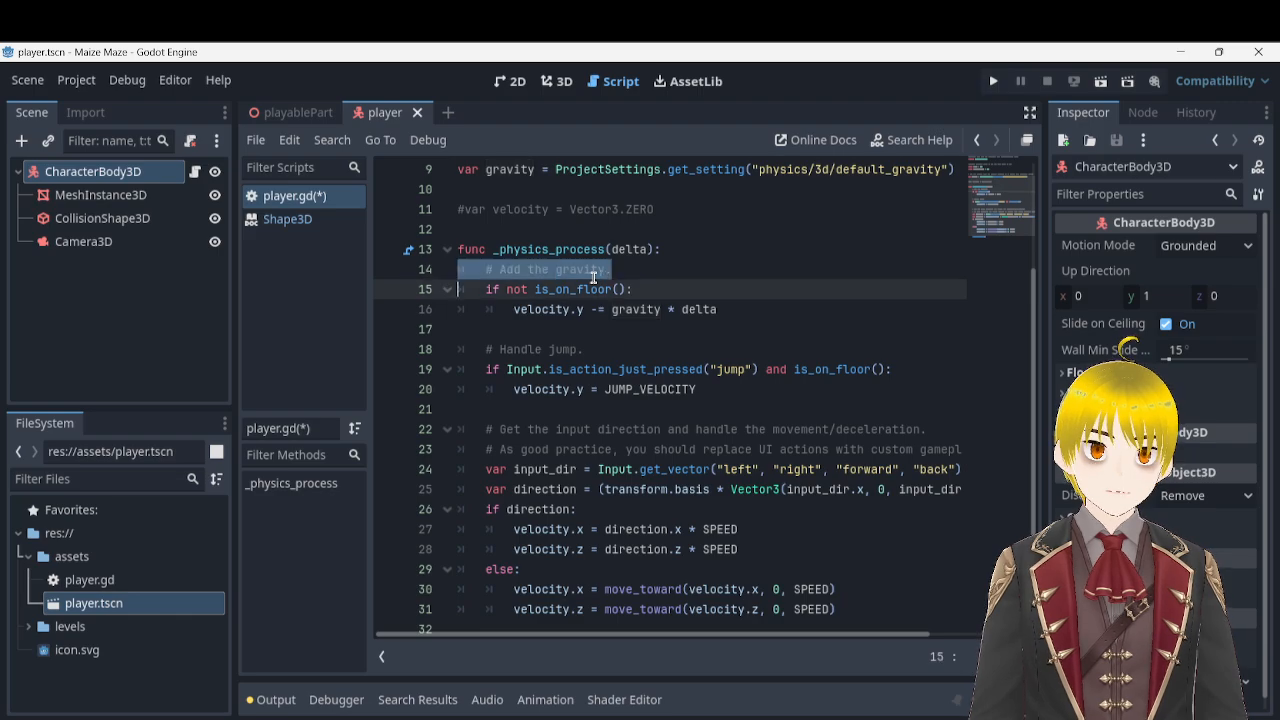
click(596, 295)
click(593, 320)
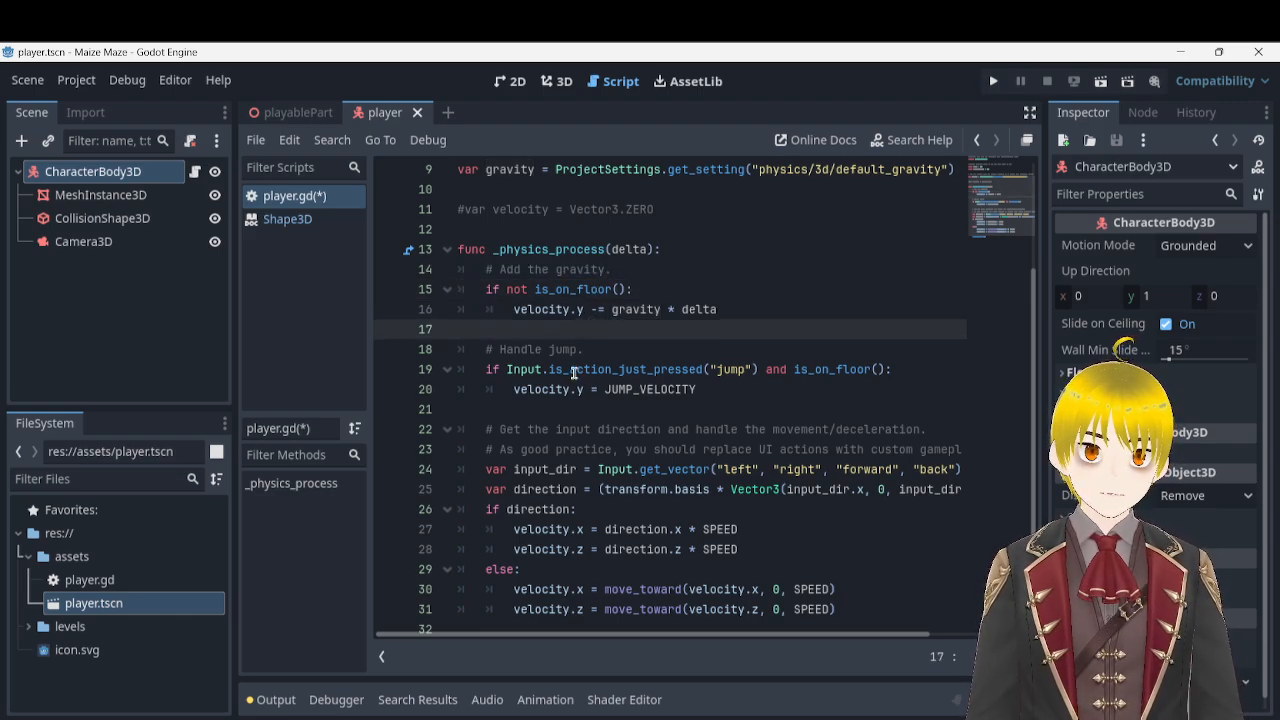
click(573, 369)
drag(708, 392, 487, 290)
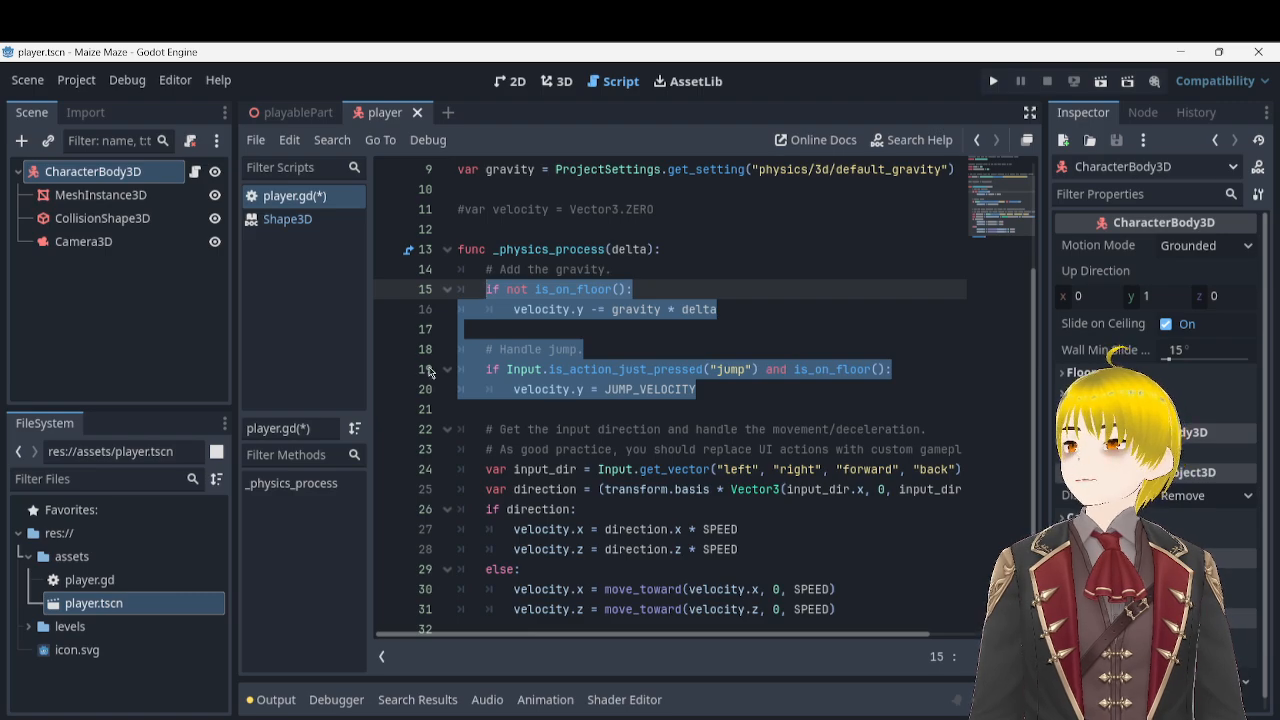
- Add the commented line "#var direction = Vector3.ZERO" at the start of _physics_process, with a blank line above and below it
scroll(569, 375, up, 1)
click(674, 315)
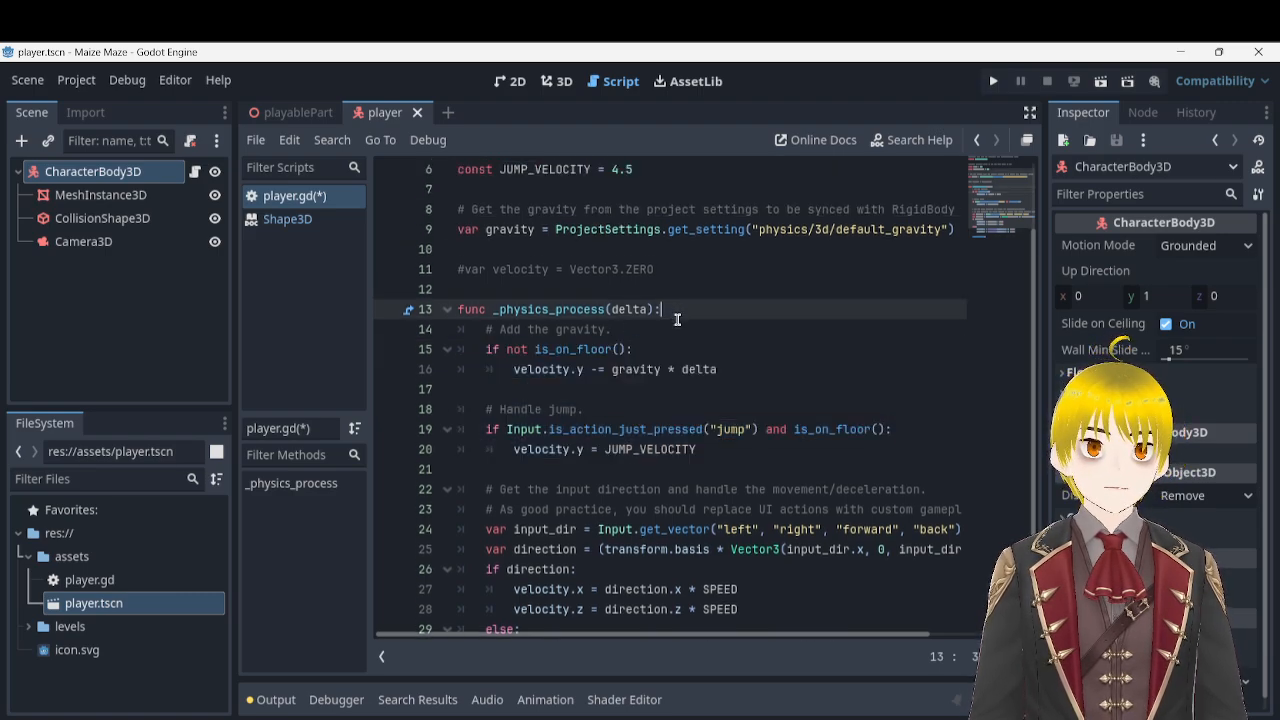
key(Return)
text(#var d)
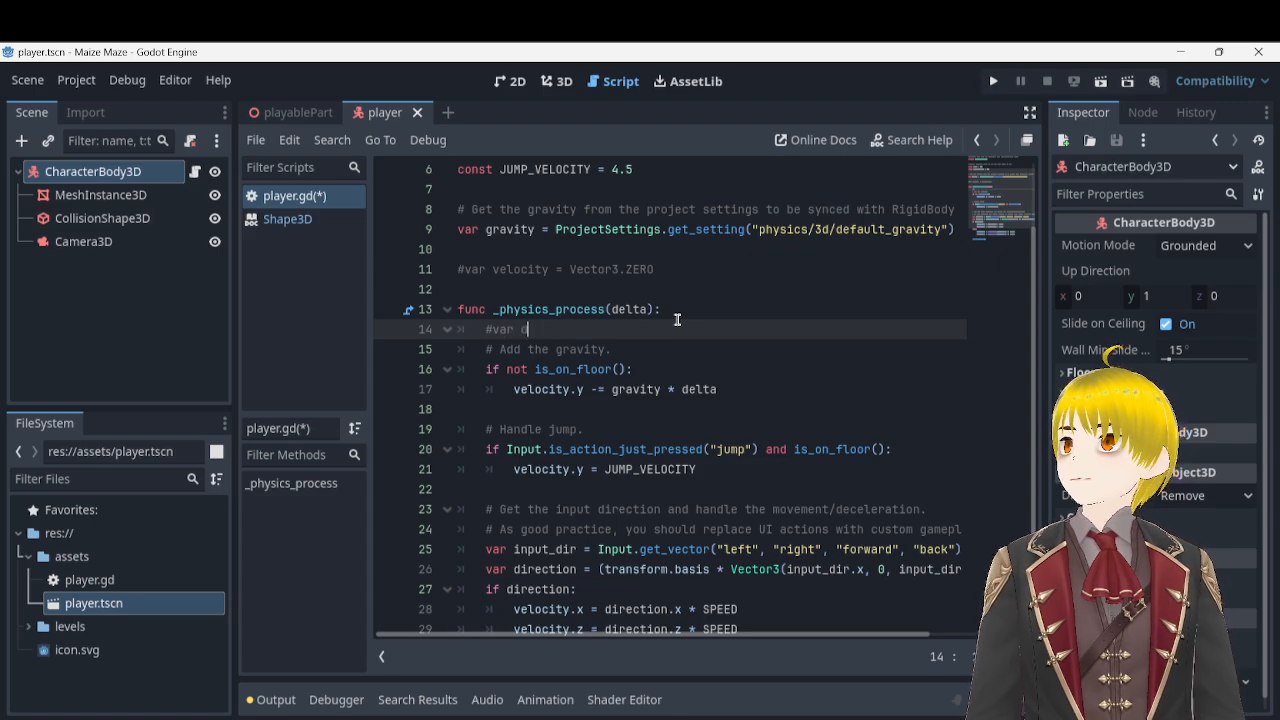
text(irection = )
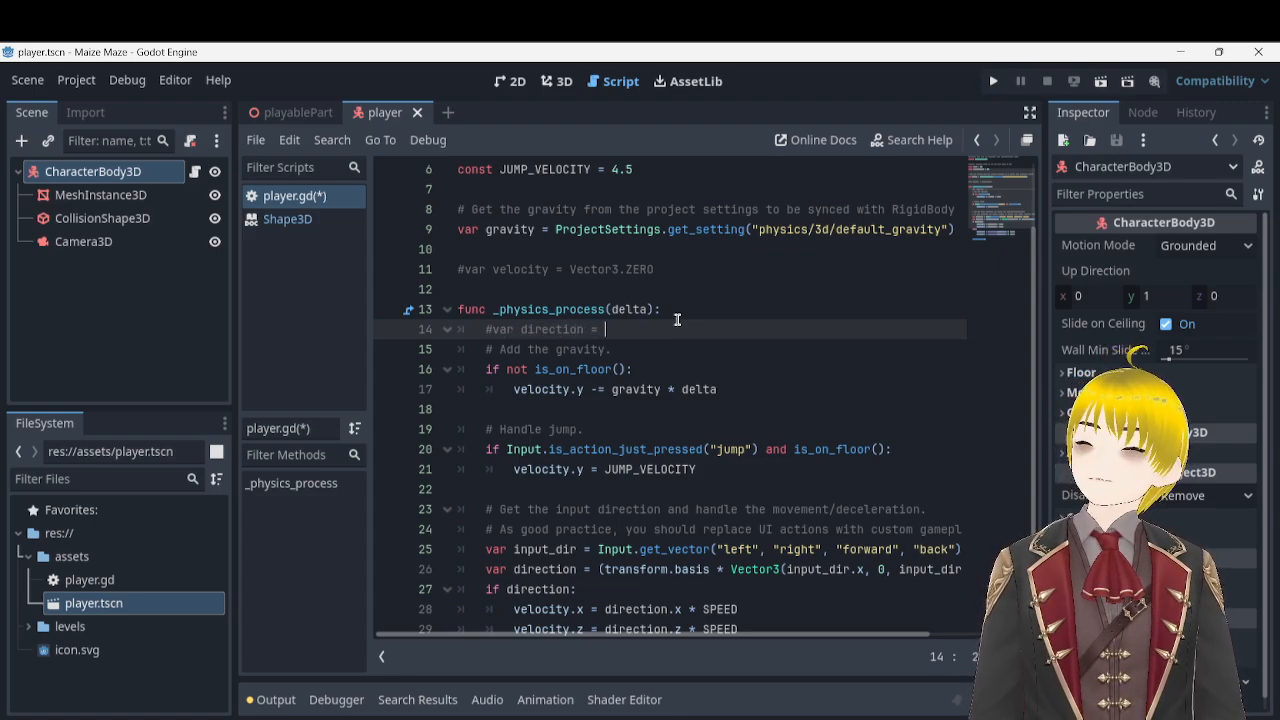
text(Vector3.ZERO)
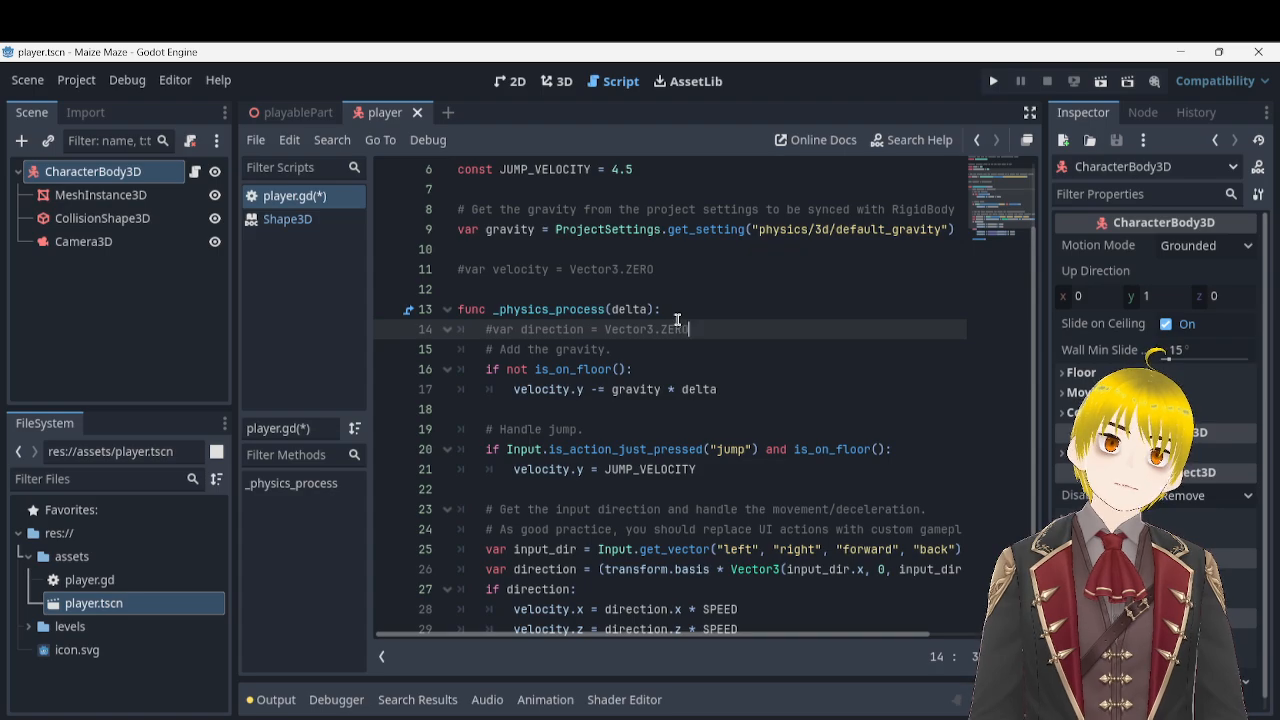
key(Return)
key(Up)
key(Return)
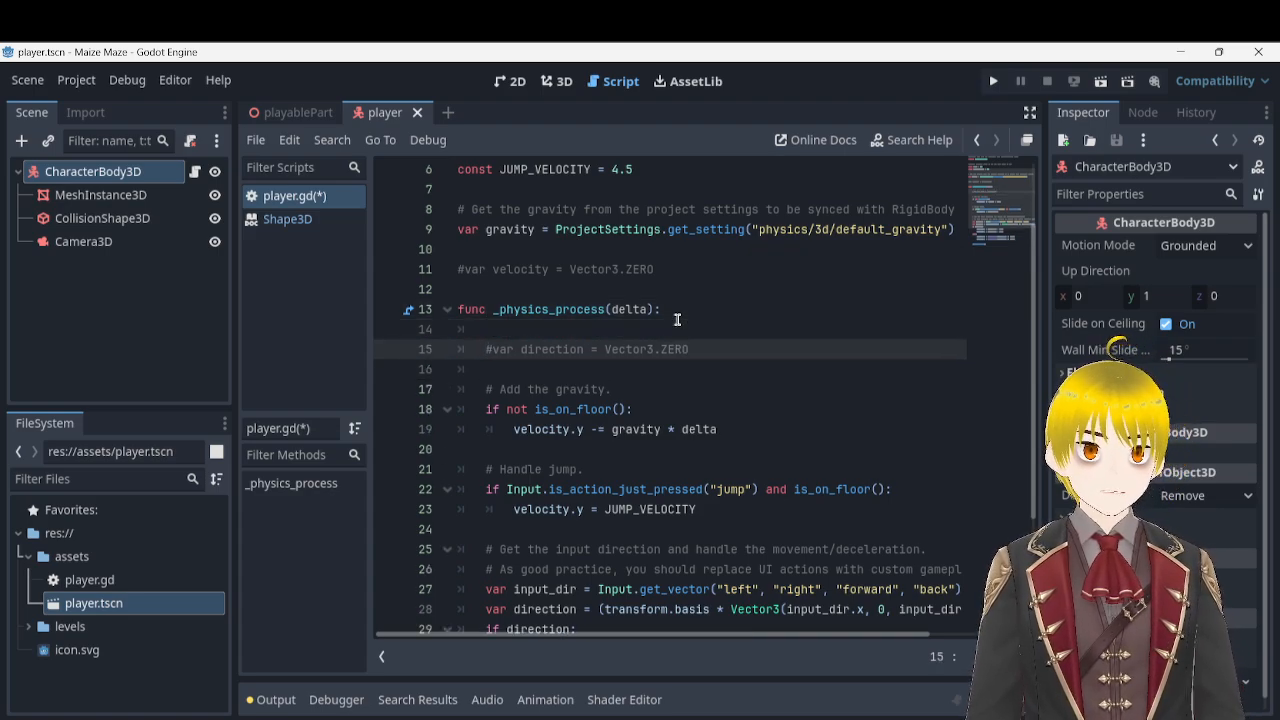
- Examine the movement code in _physics_process, from the Input.get_vector and direction lines through the velocity.x and velocity.z assignments
scroll(677, 318, down, 3)
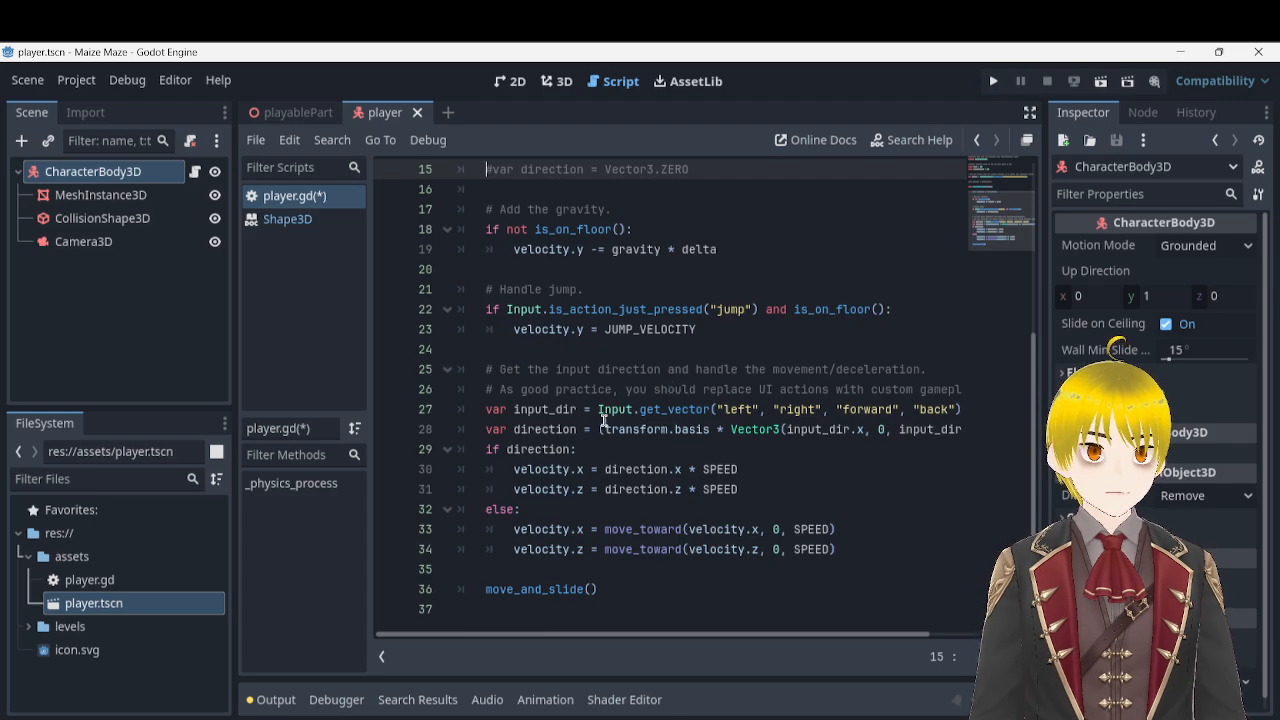
click(624, 396)
click(613, 409)
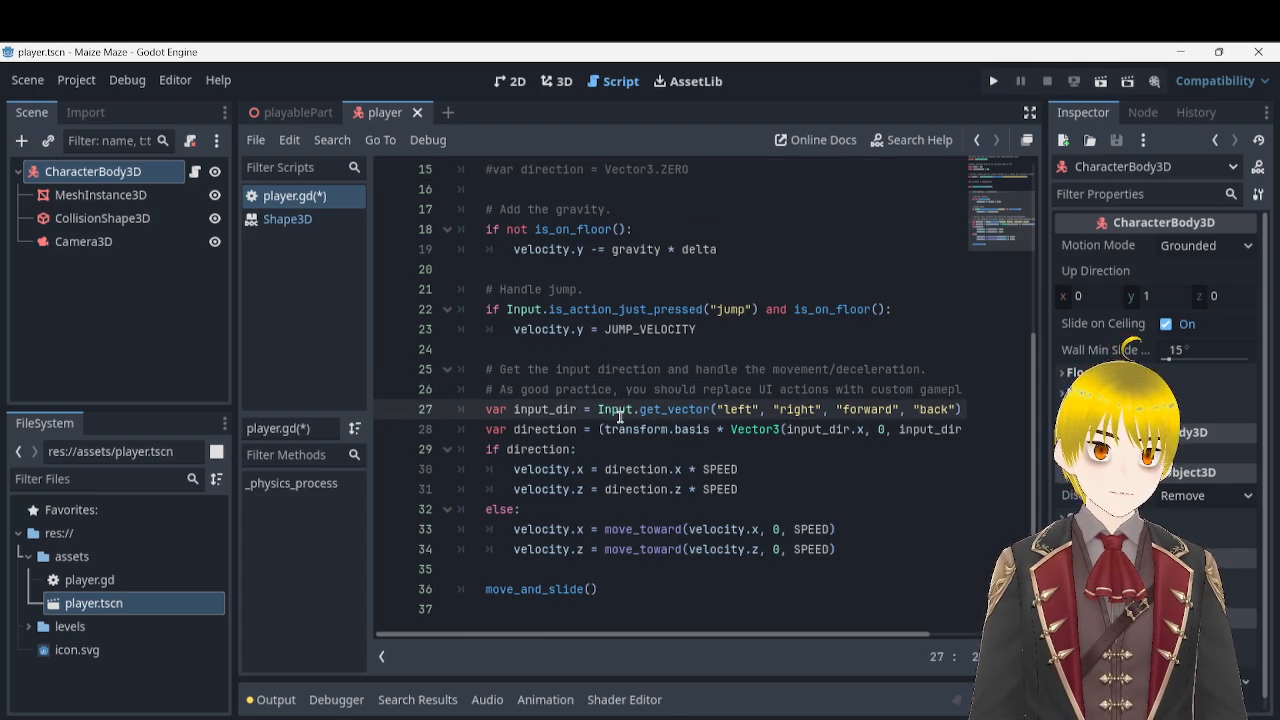
triple_click(613, 409)
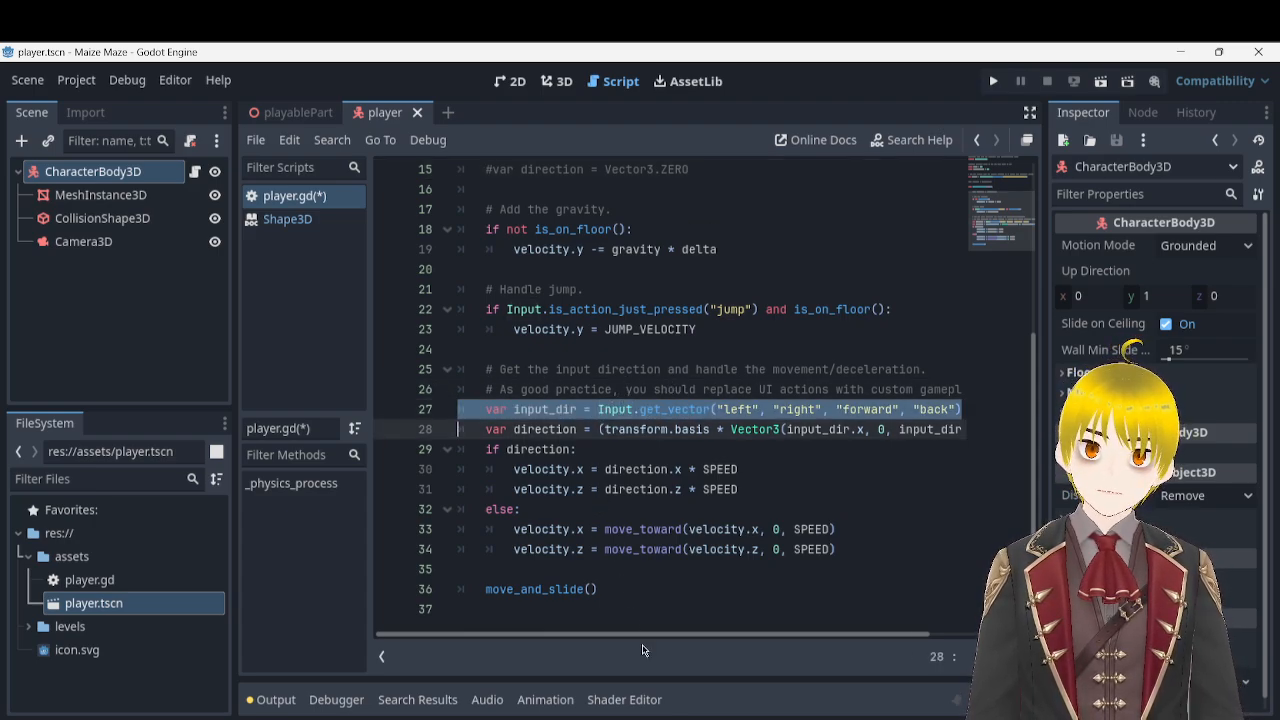
drag(681, 633, 586, 608)
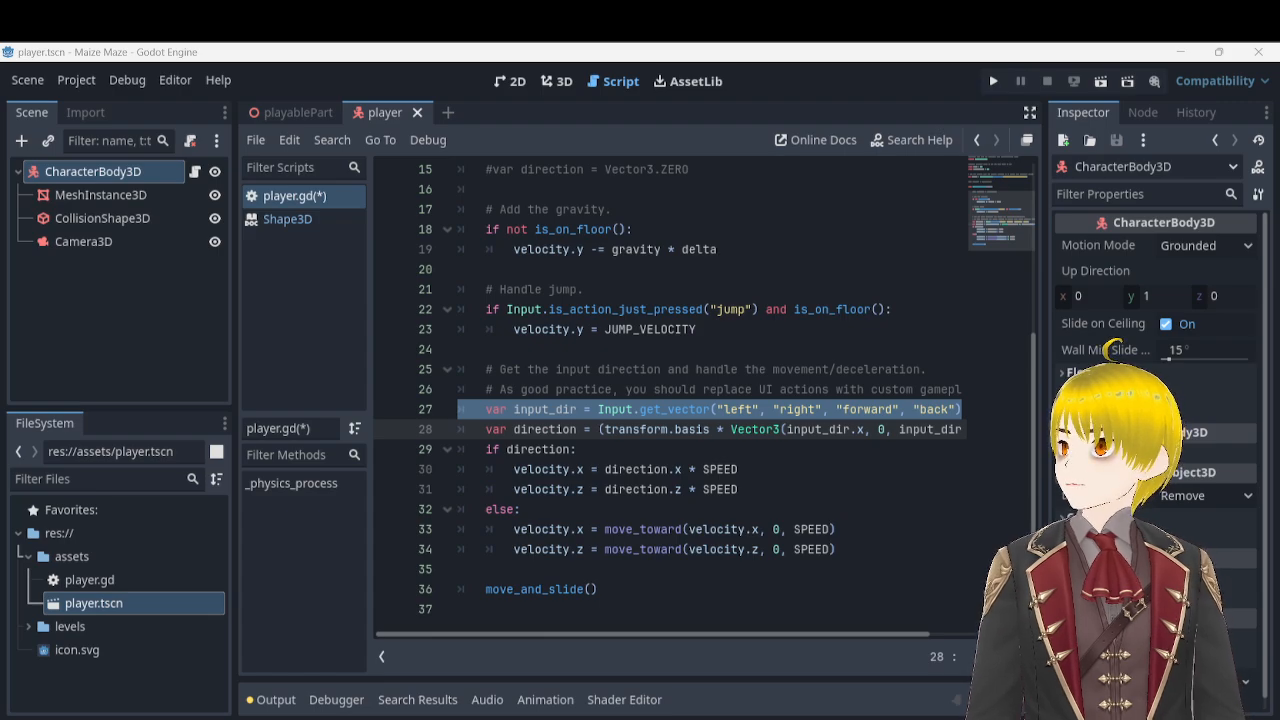
click(908, 480)
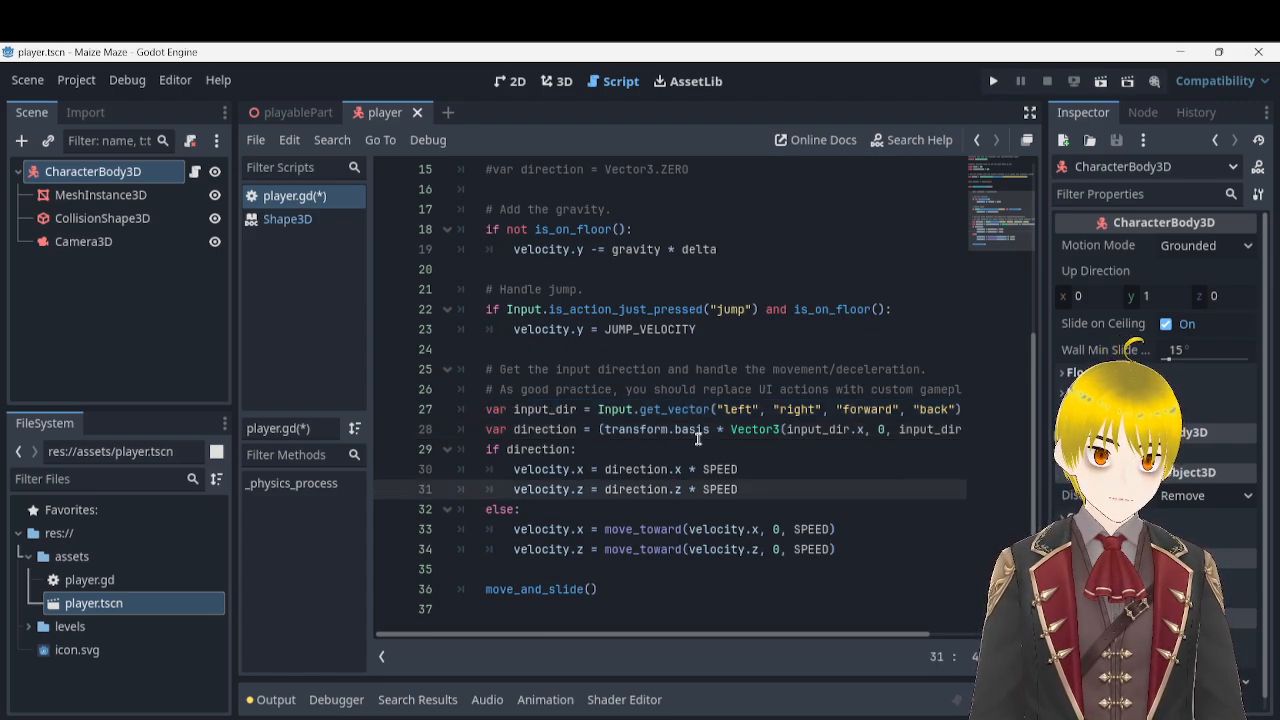
drag(716, 633, 826, 636)
scroll(813, 615, left, 1)
scroll(799, 619, right, 1)
scroll(840, 621, left, 8)
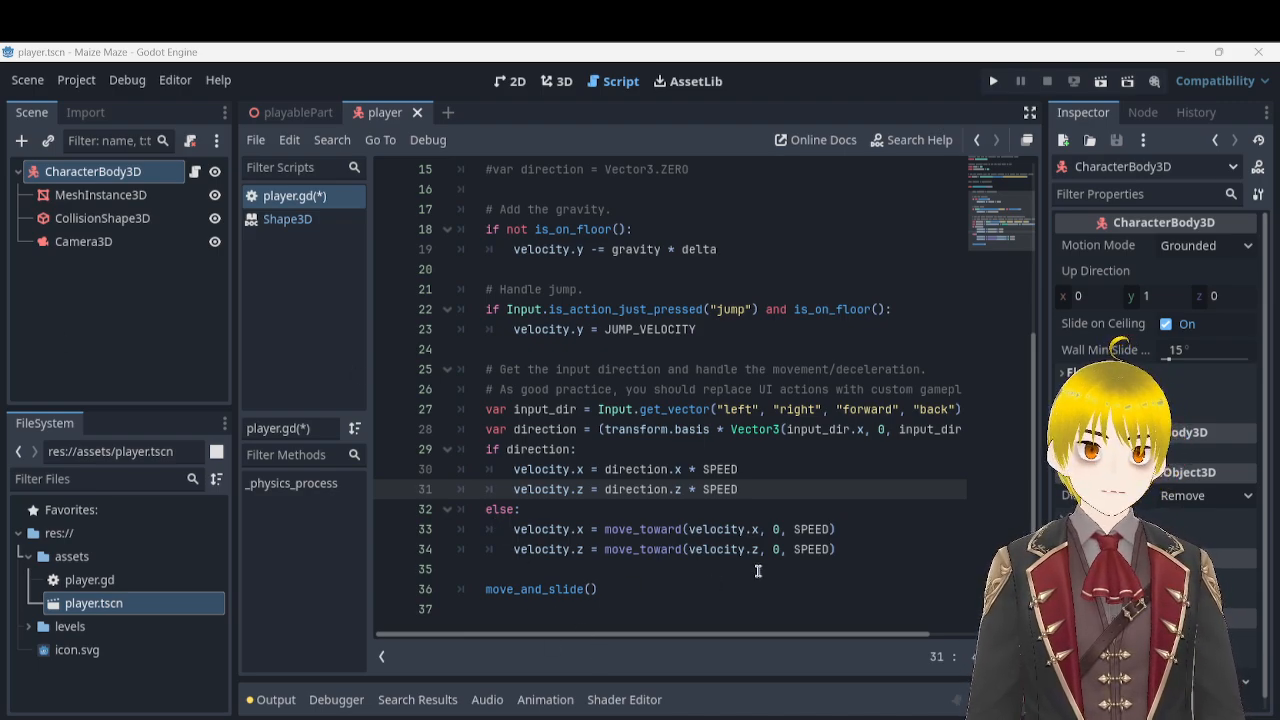
triple_click(724, 541)
triple_click(671, 529)
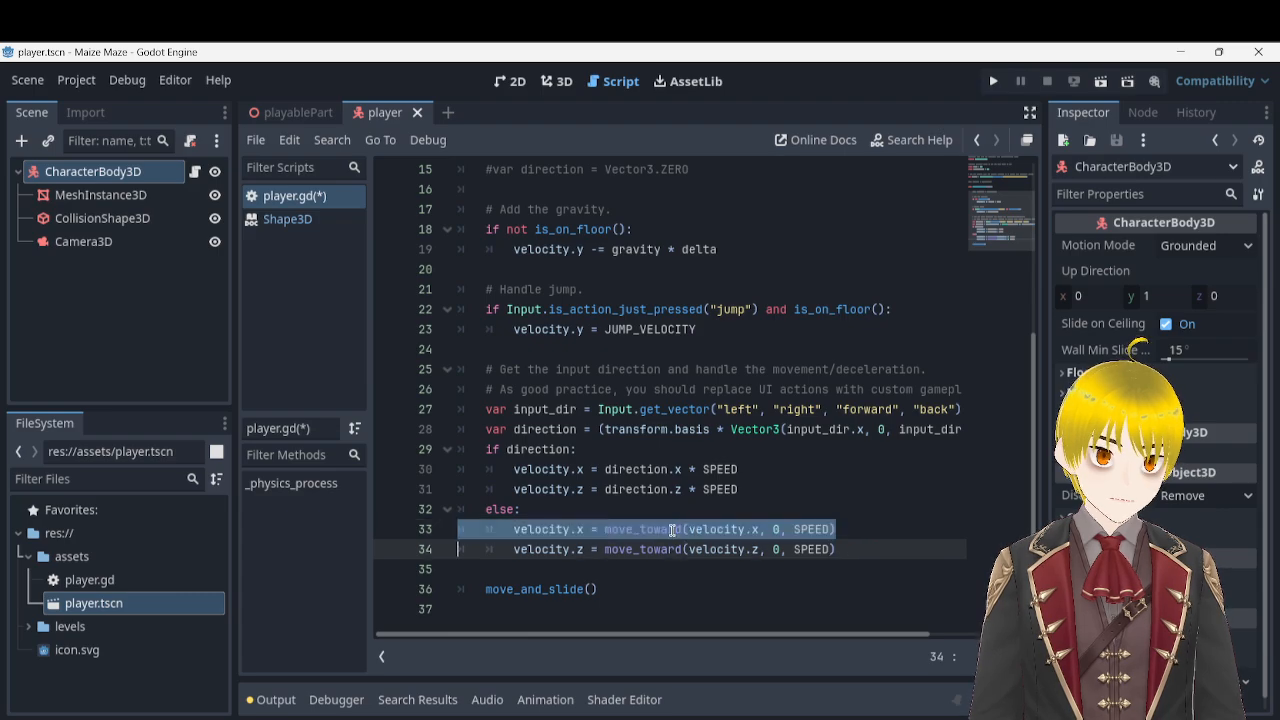
click(669, 588)
triple_click(676, 488)
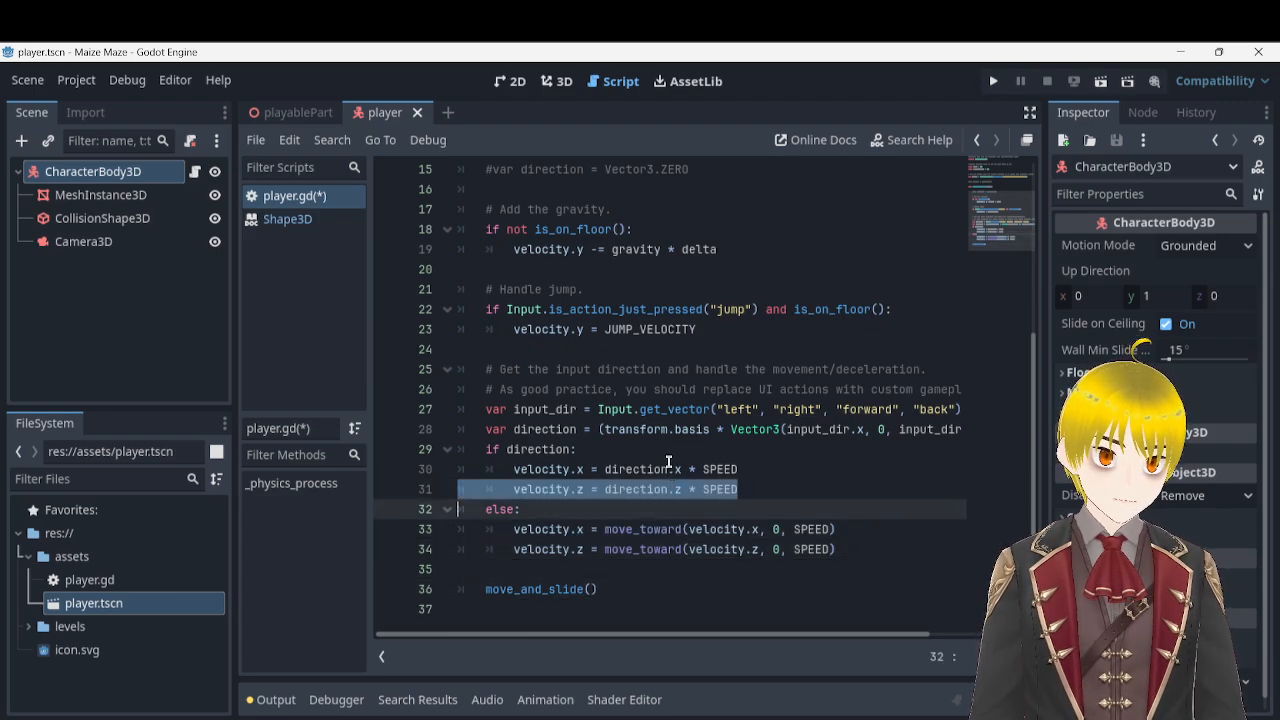
triple_click(670, 466)
click(675, 510)
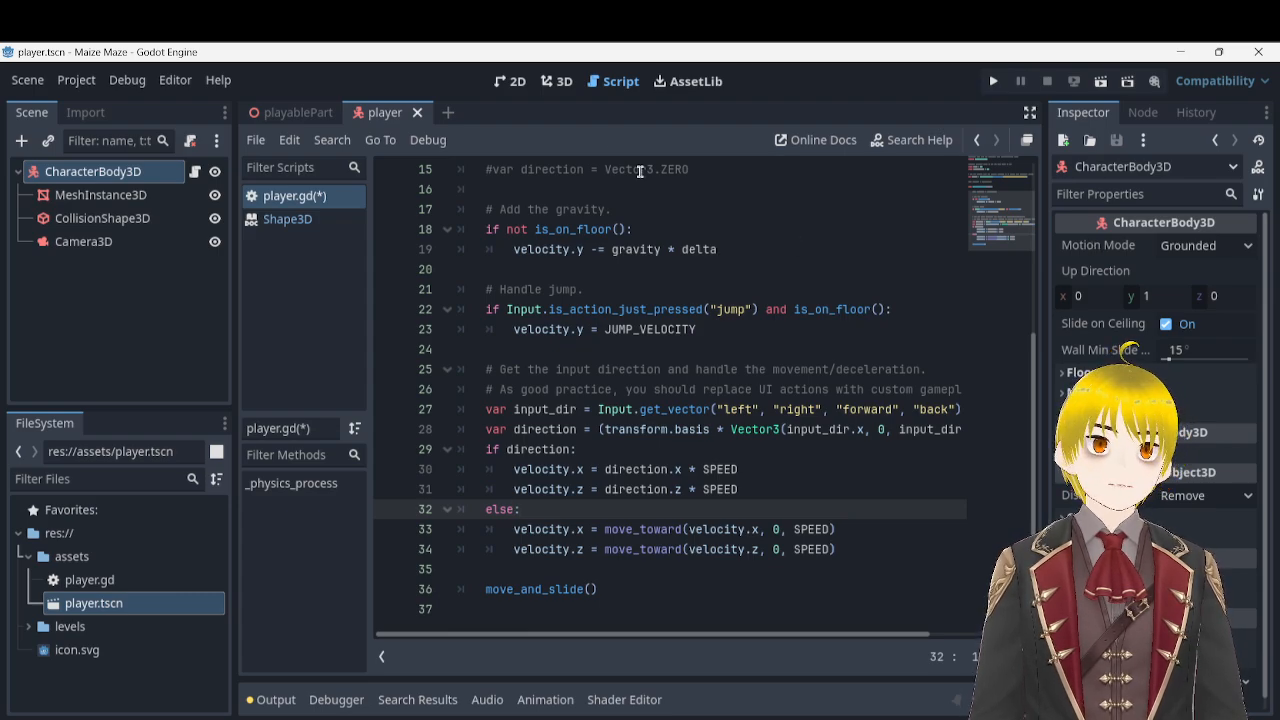
- Set the playablePart scene as the project's main scene and test-run the game twice, closing the game window each time
click(300, 112)
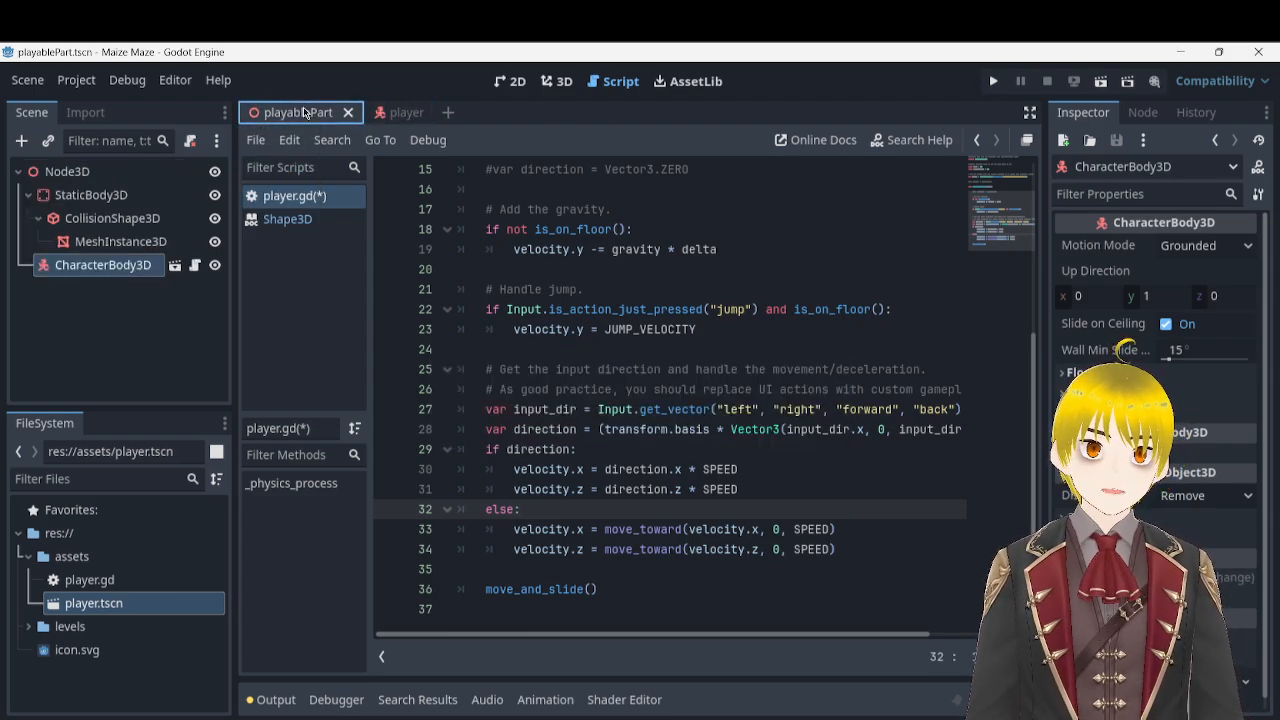
click(556, 84)
right_drag(568, 300, 975, 400)
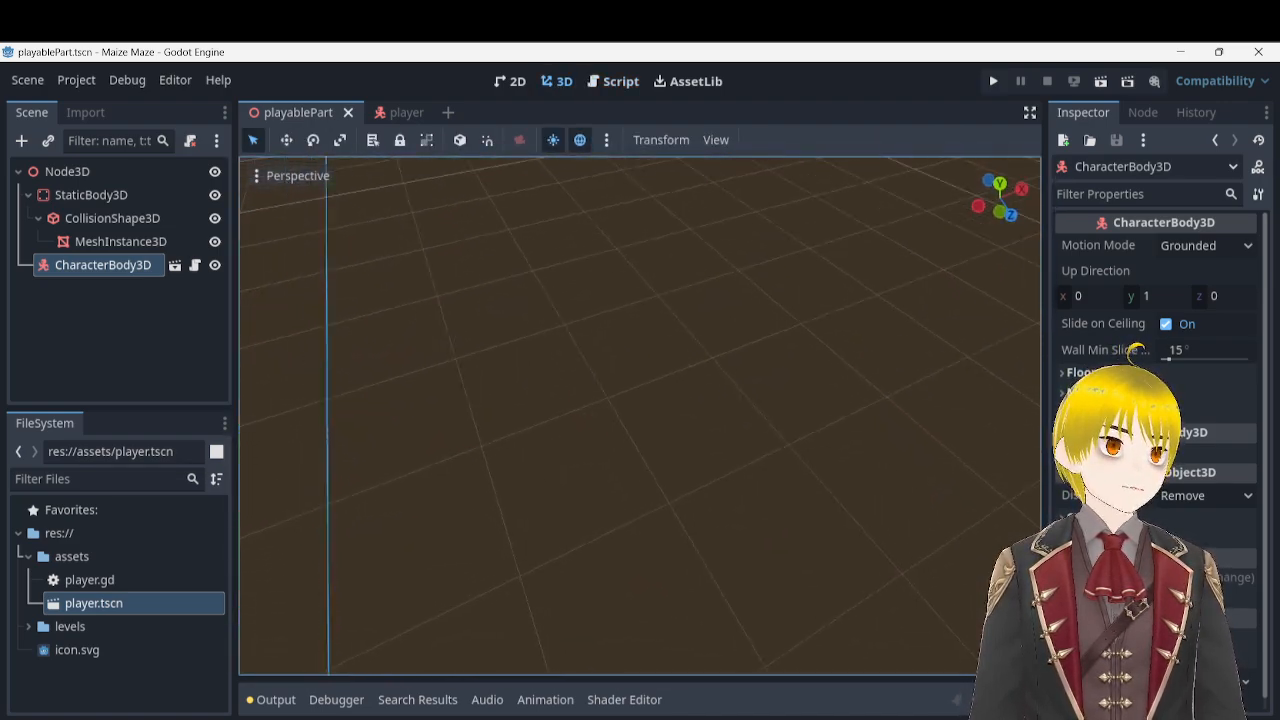
key(f)
click(989, 82)
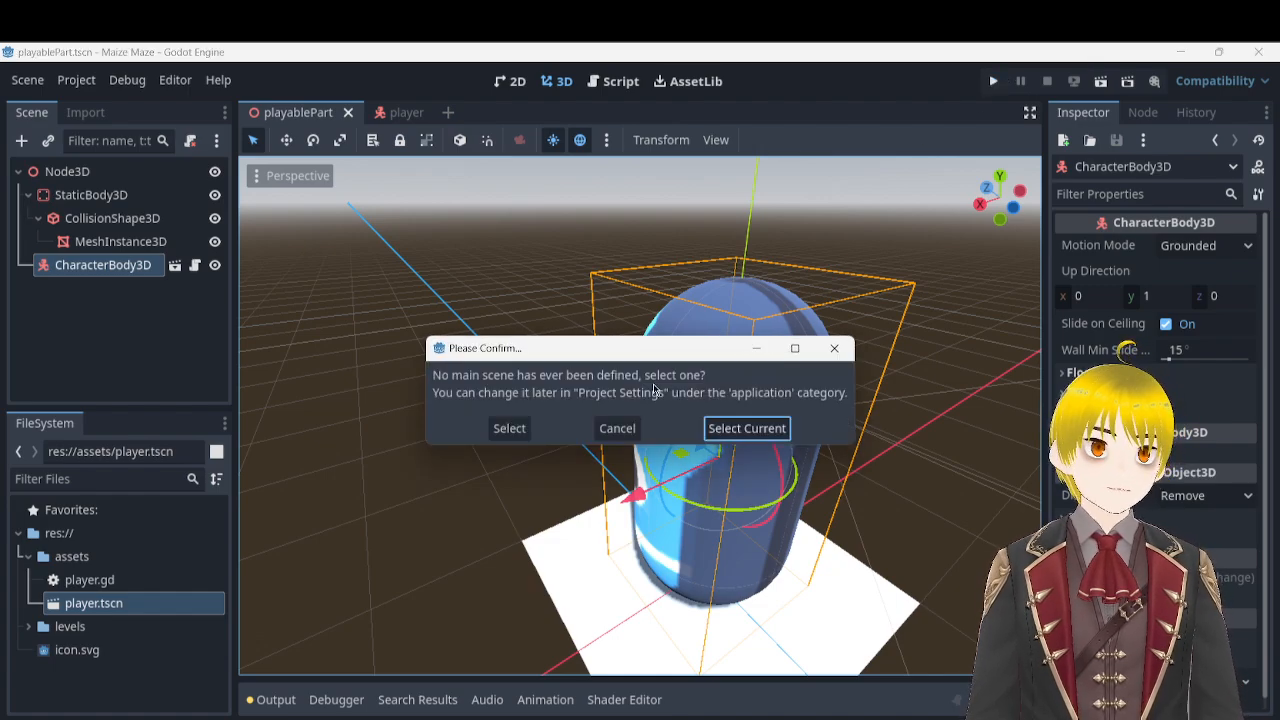
click(749, 427)
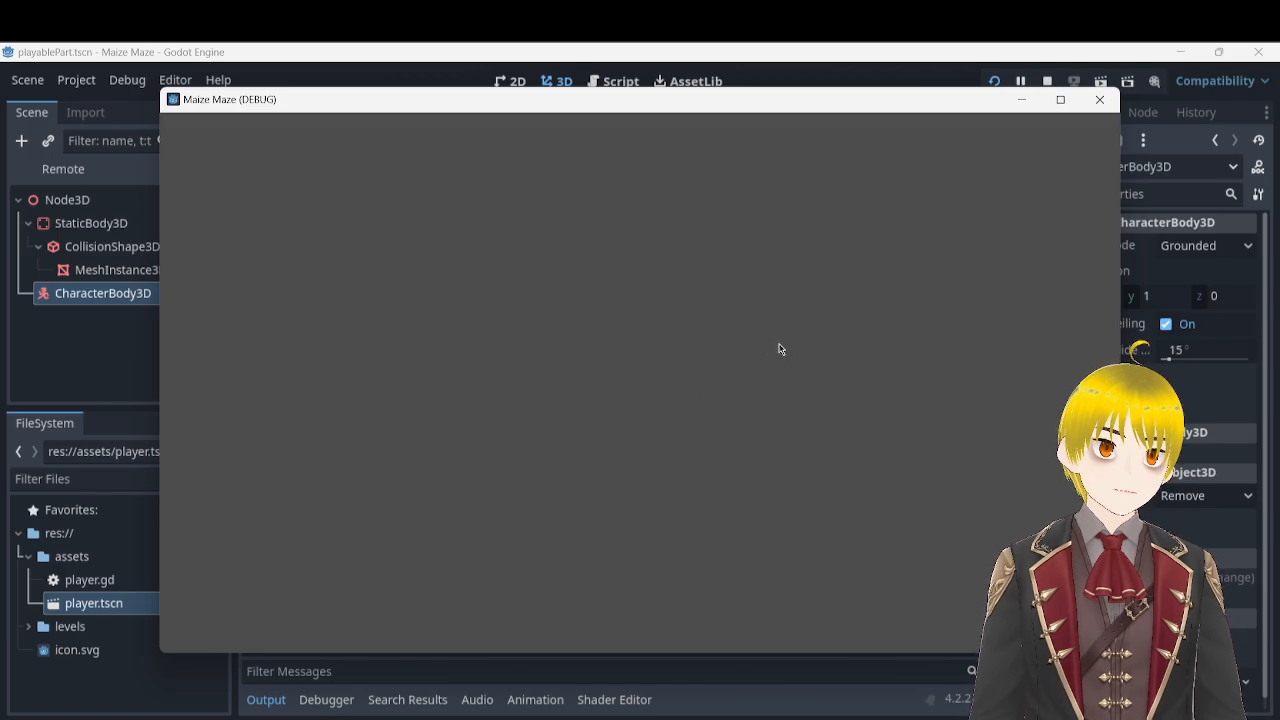
click(1102, 101)
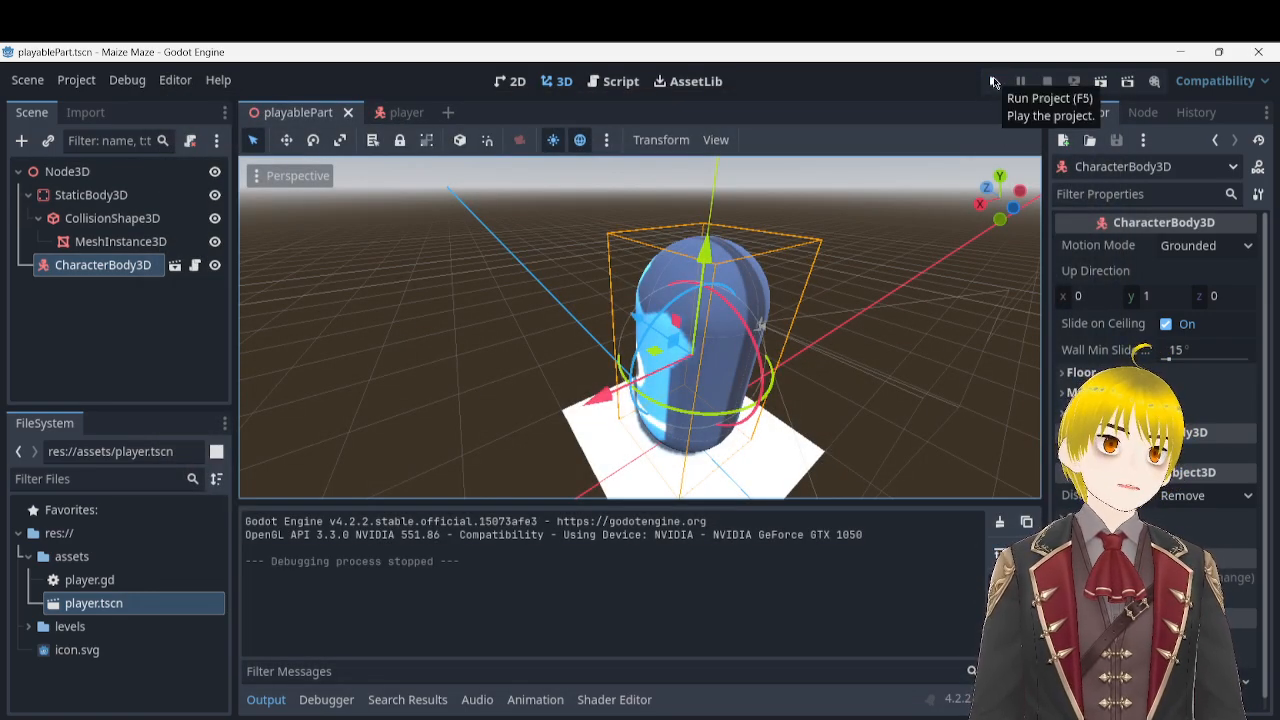
click(993, 81)
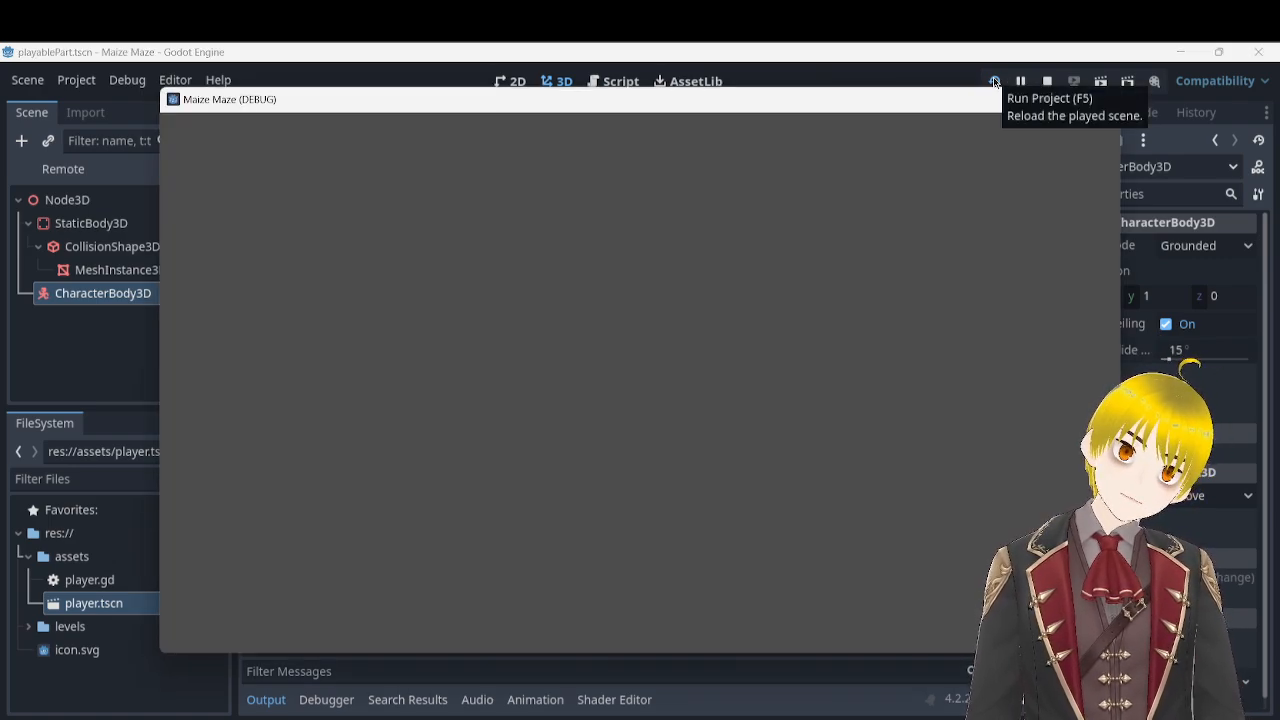
click(1101, 99)
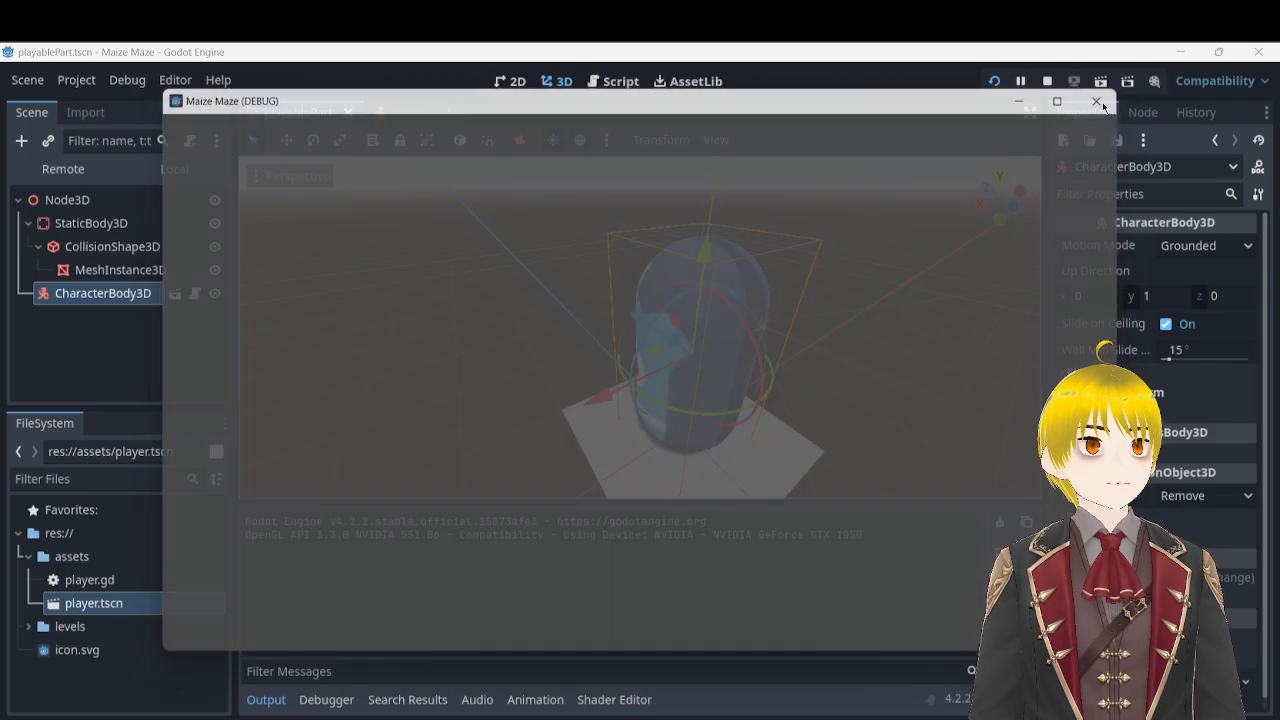
- Check the Camera3D node in the player scene by turning its viewport preview on and off
click(405, 112)
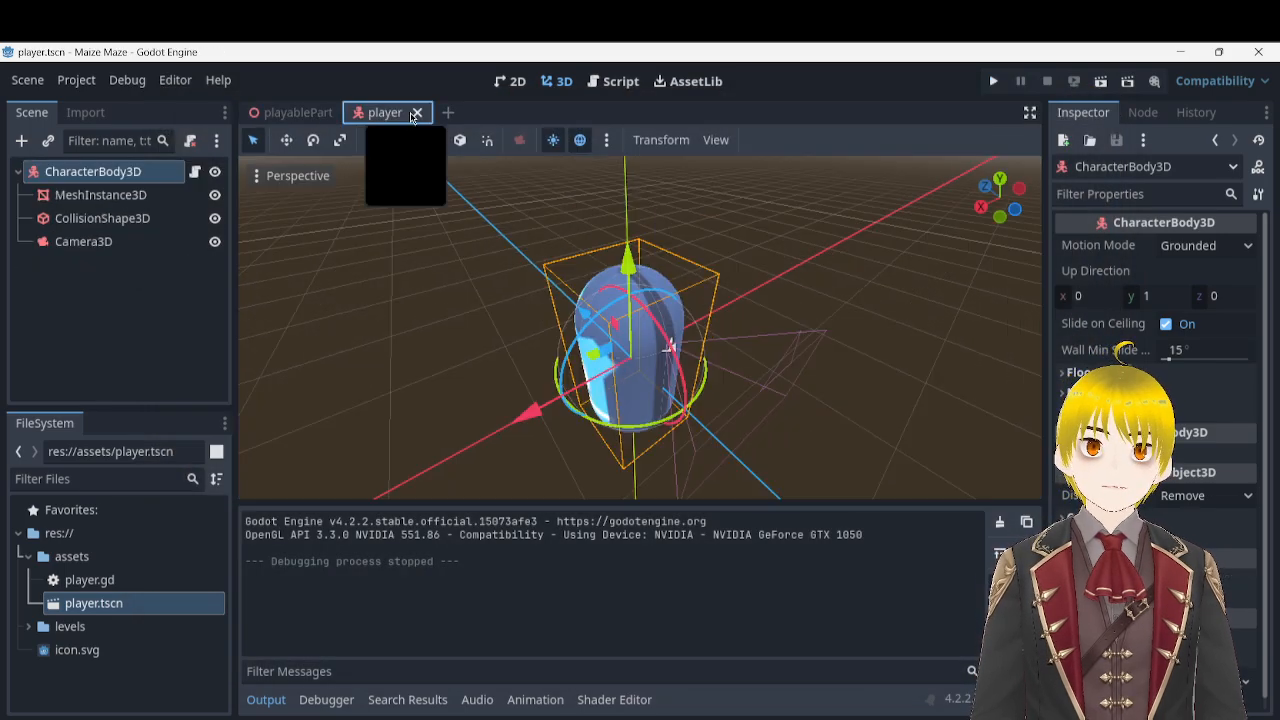
click(284, 175)
click(808, 250)
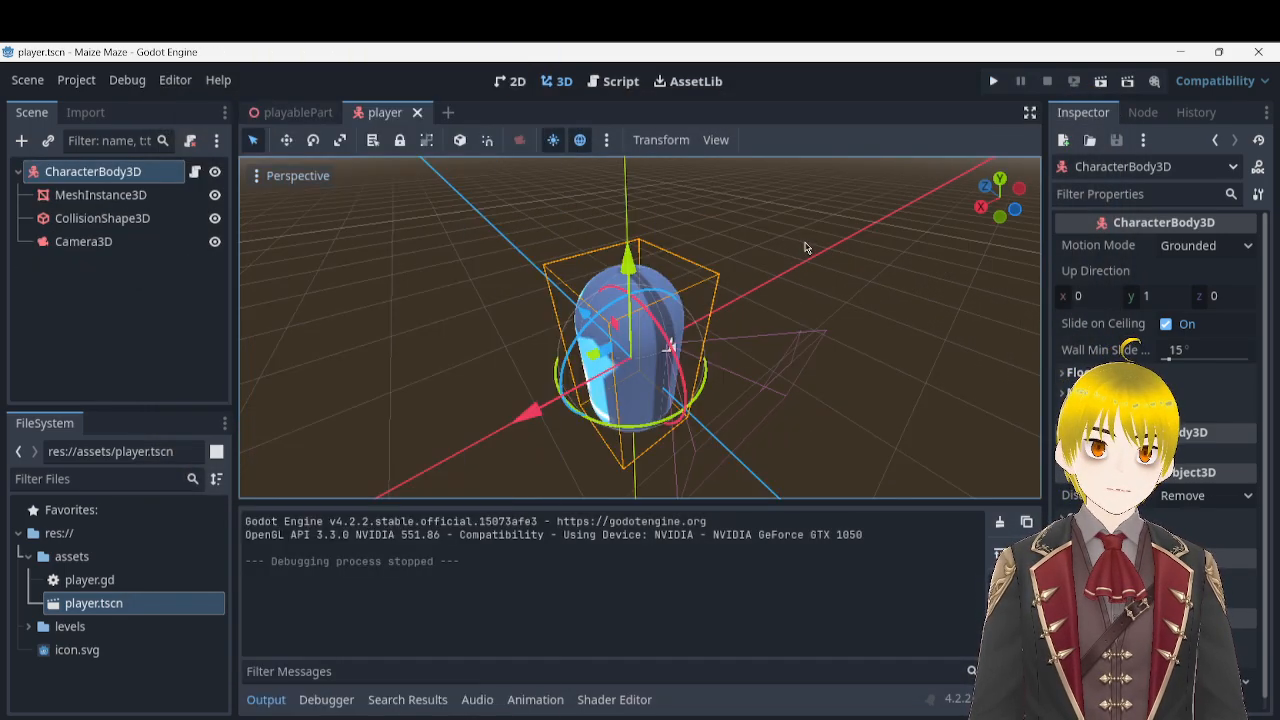
click(66, 242)
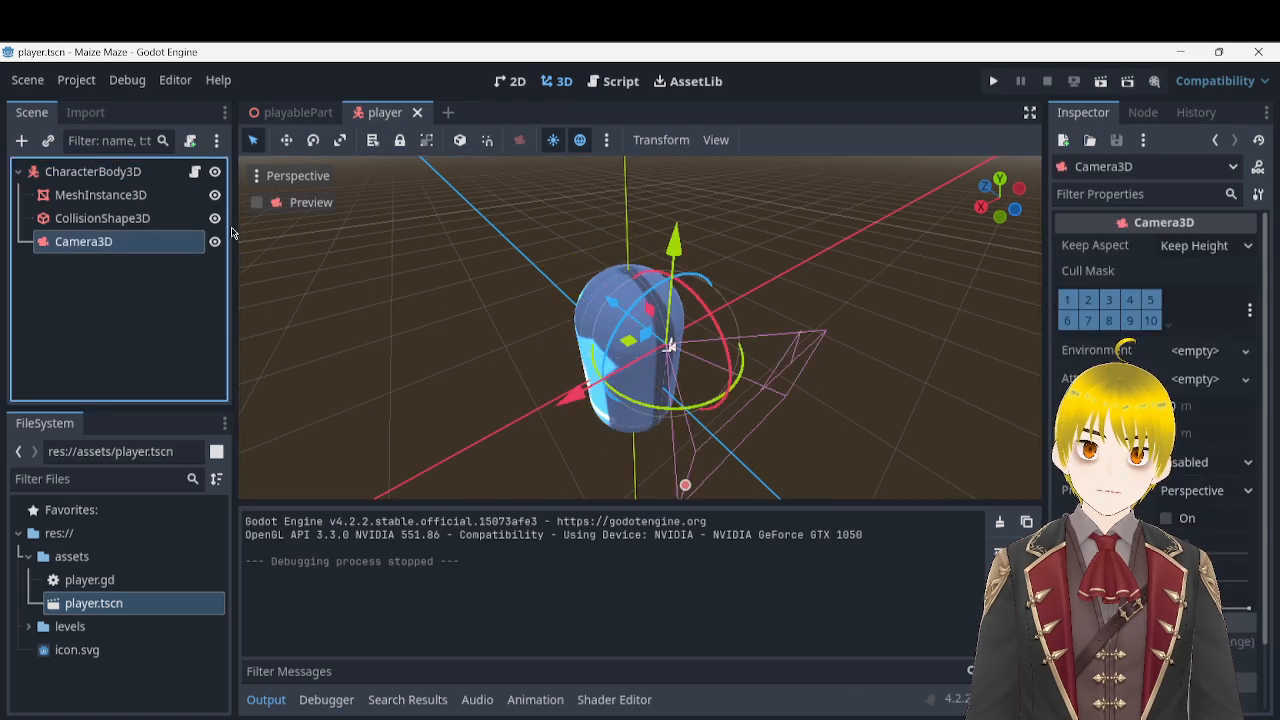
click(279, 204)
click(279, 204)
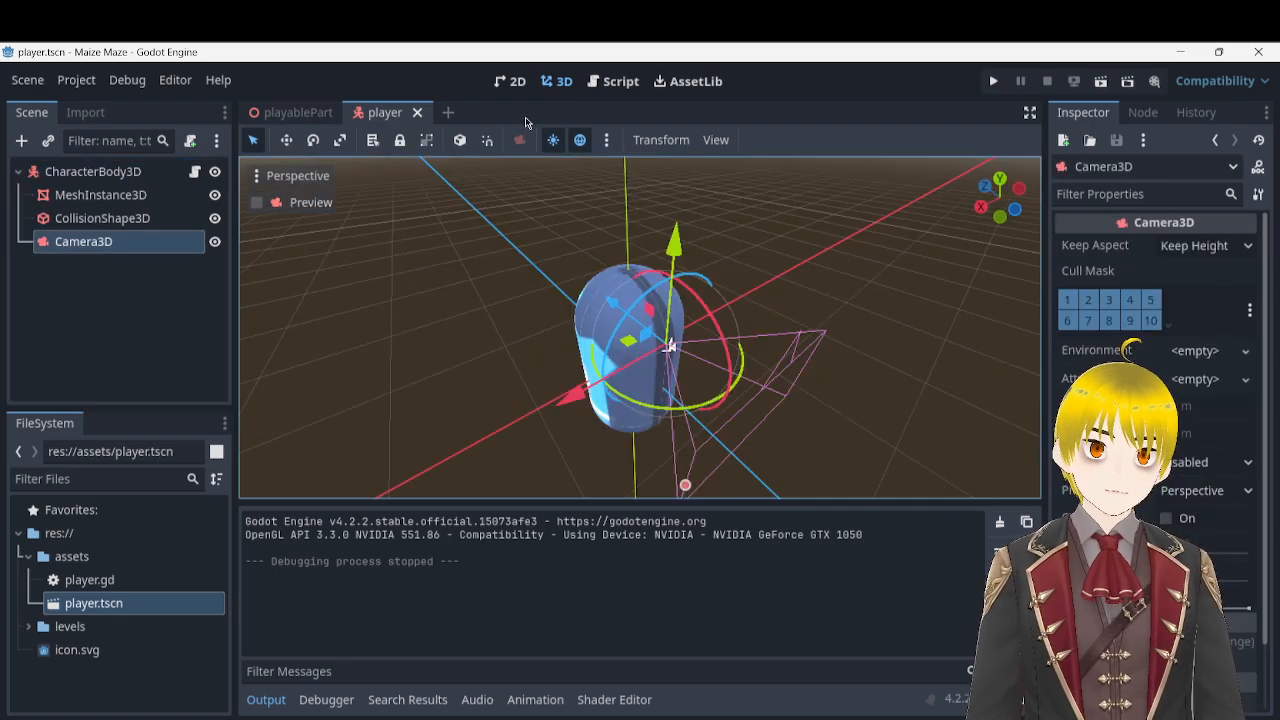
- Switch to the playablePart scene and look through the General section list of the Project Settings, closing the settings unchanged
click(278, 113)
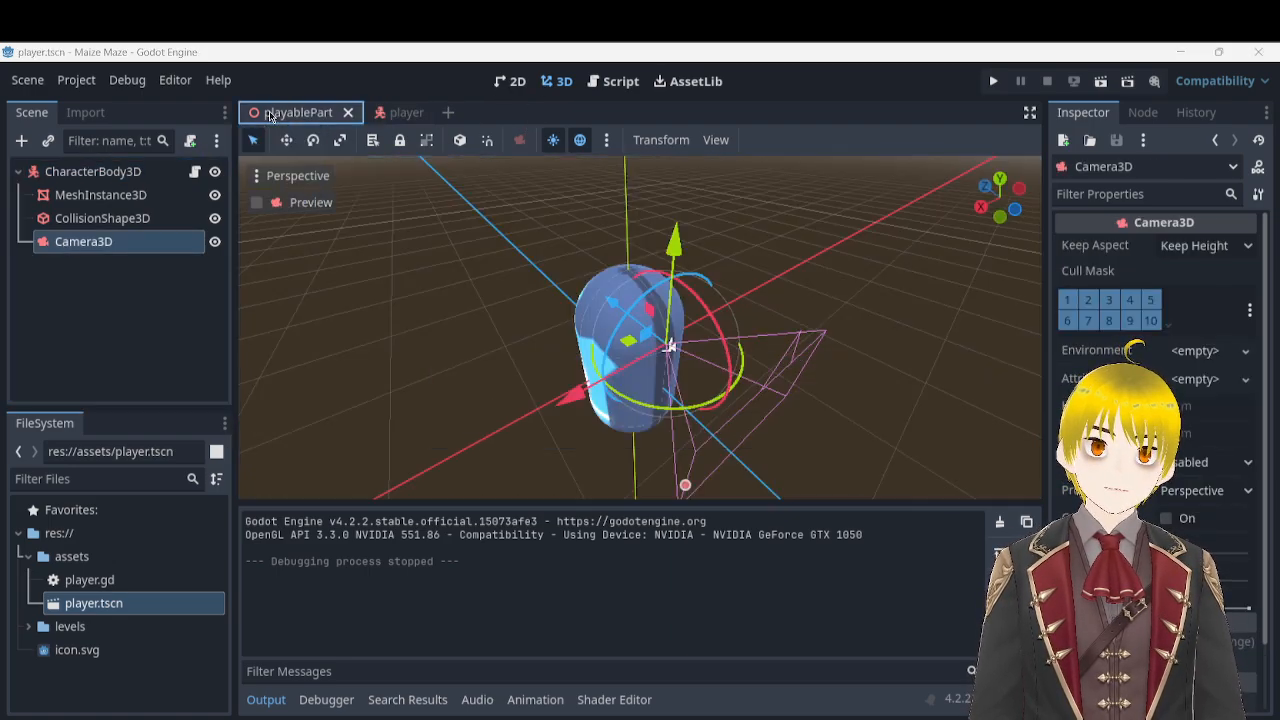
click(68, 80)
click(90, 104)
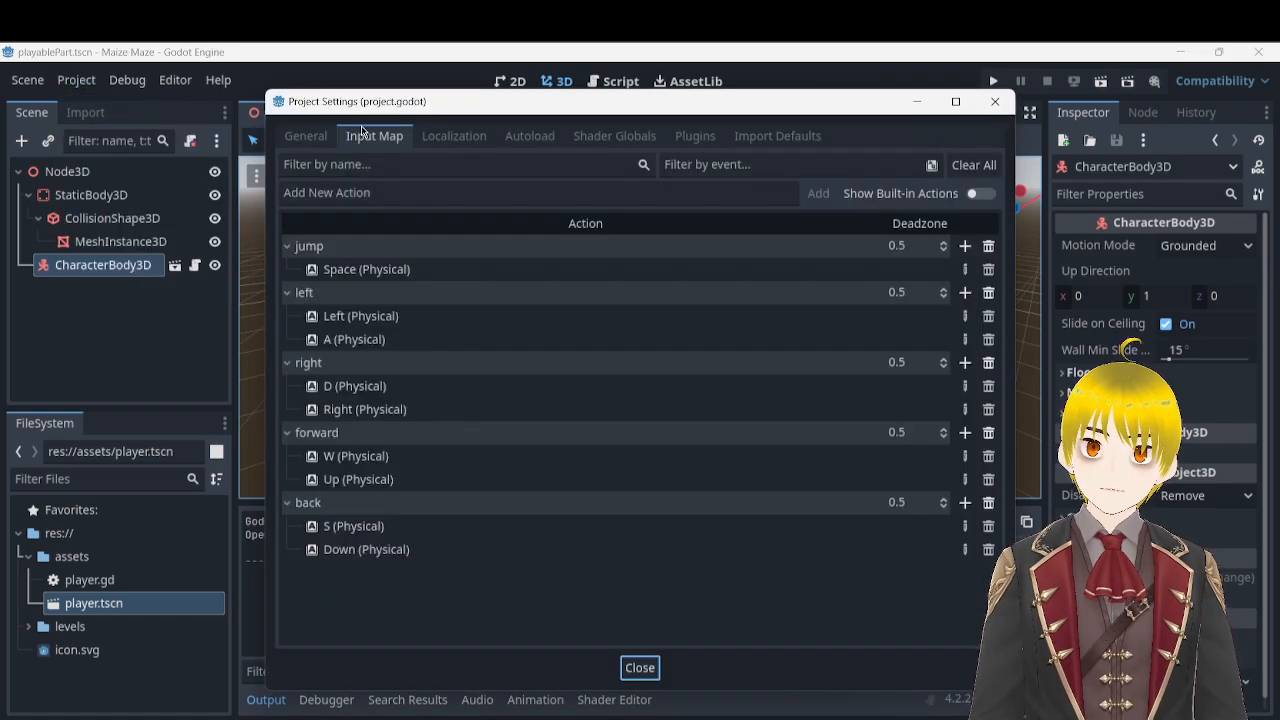
click(304, 136)
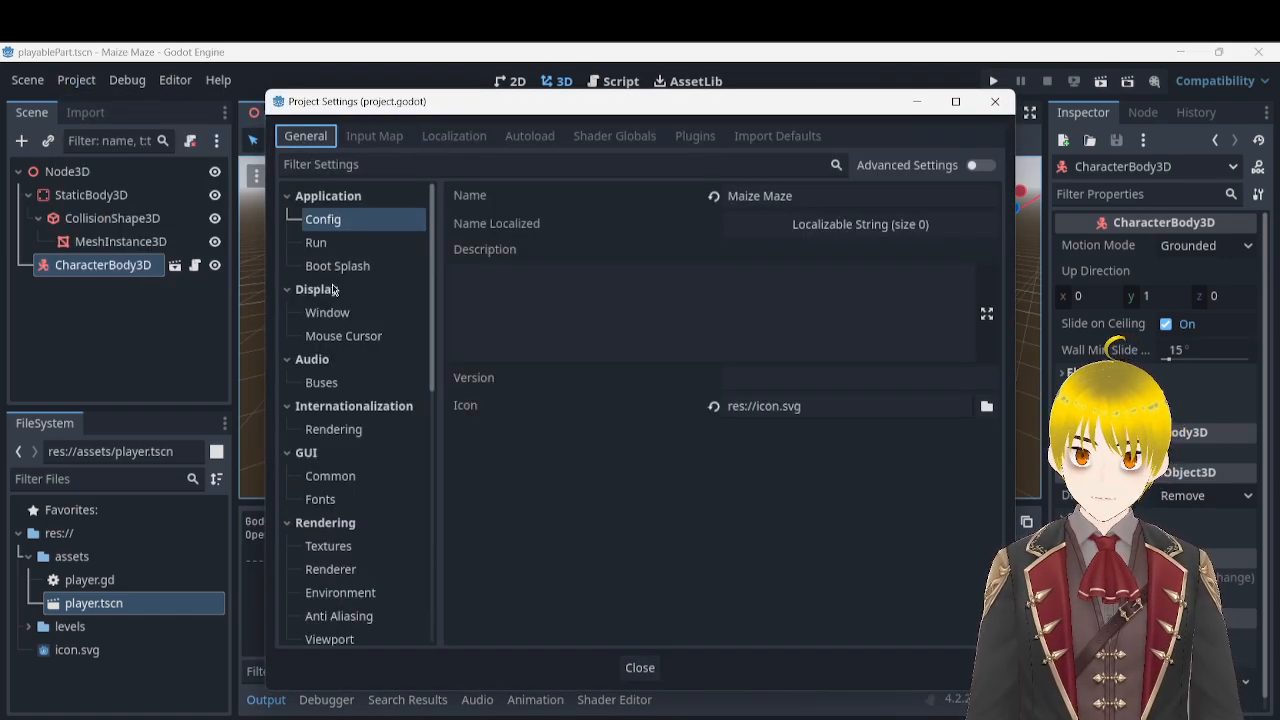
scroll(333, 333, down, 6)
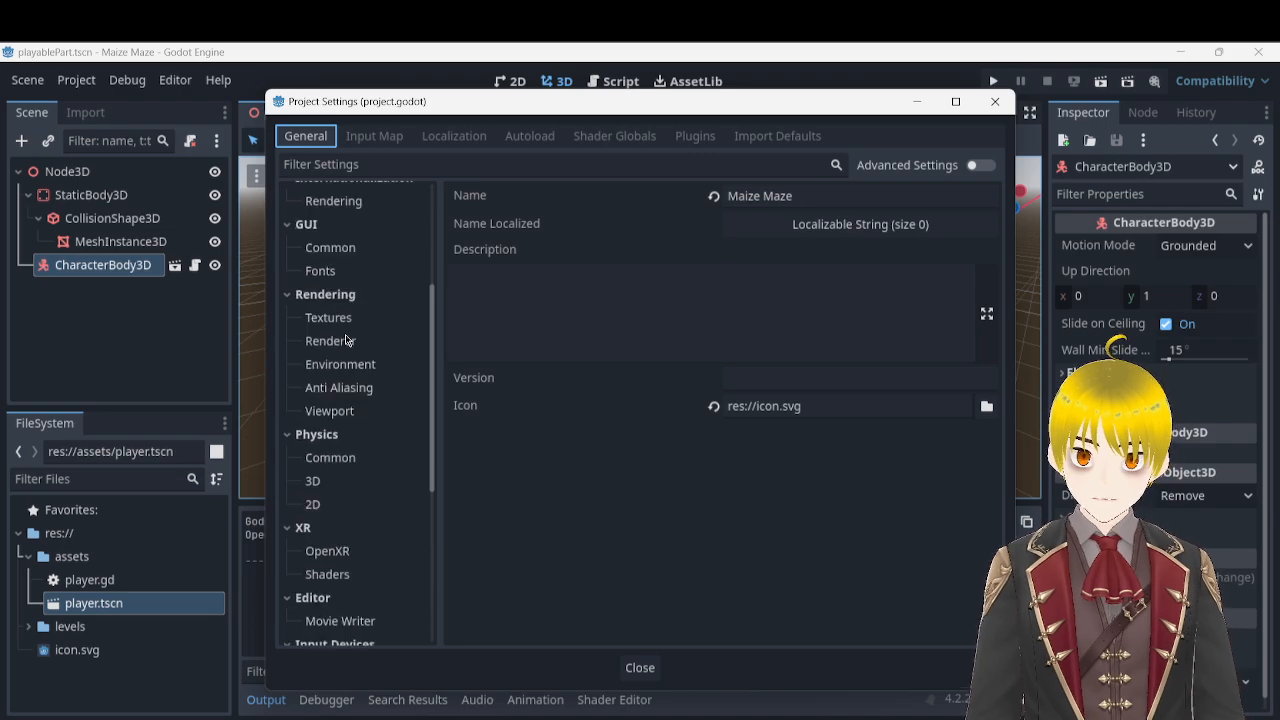
scroll(346, 340, down, 5)
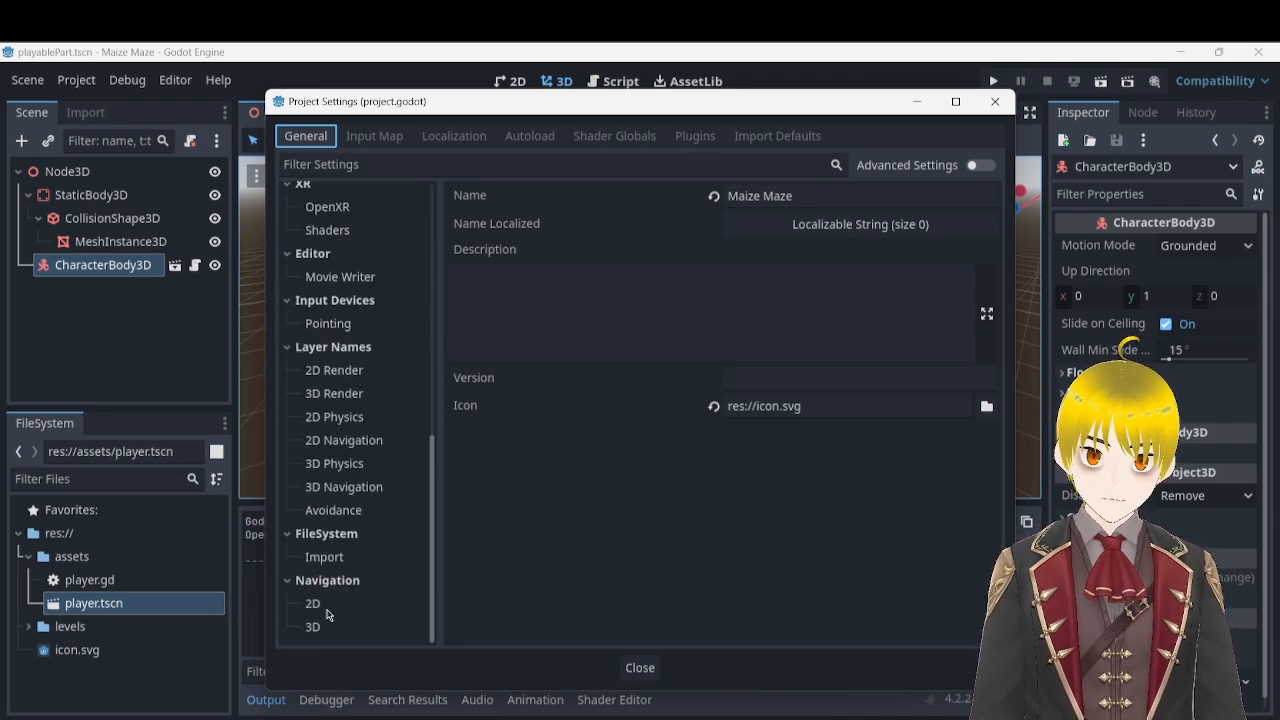
scroll(380, 400, up, 5)
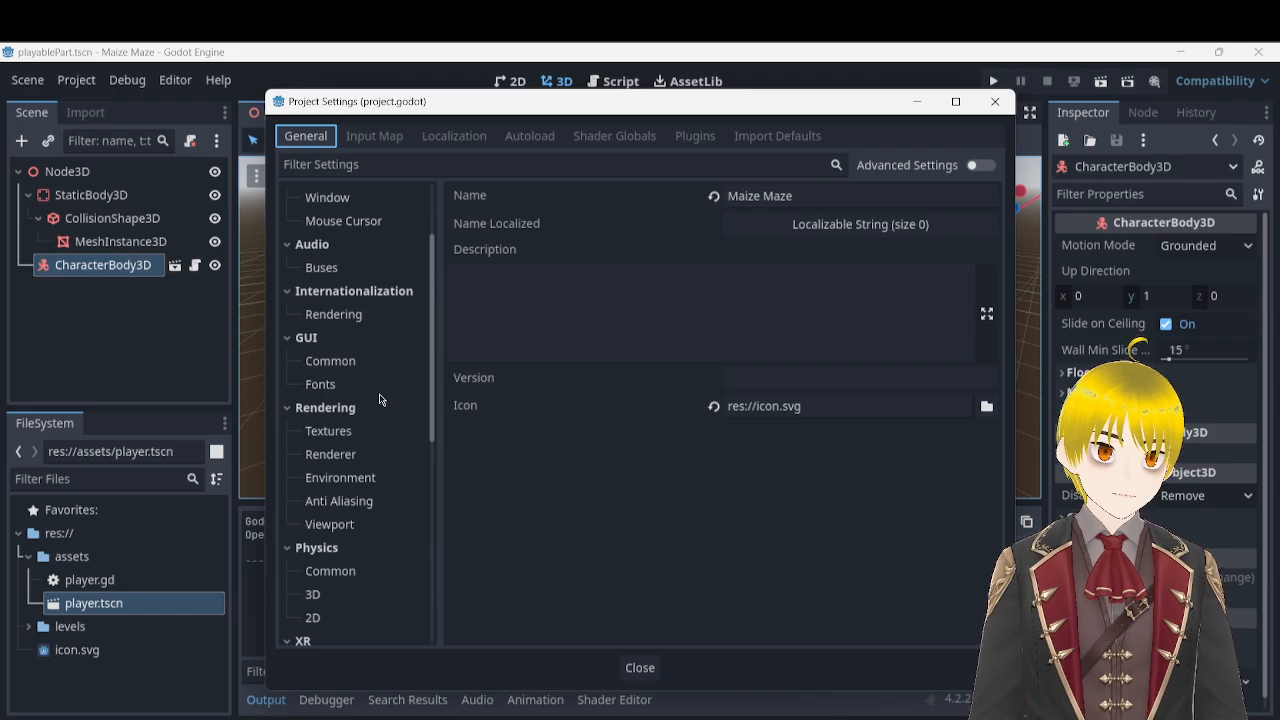
scroll(380, 400, up, 2)
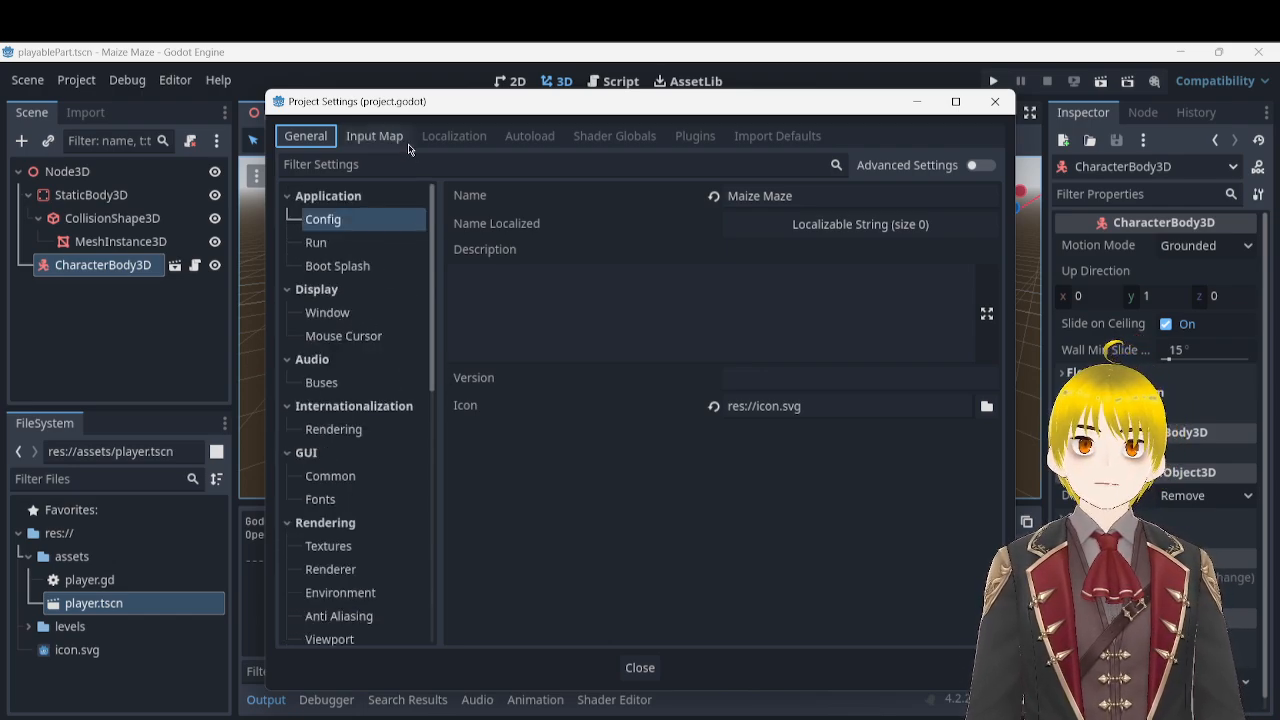
click(992, 104)
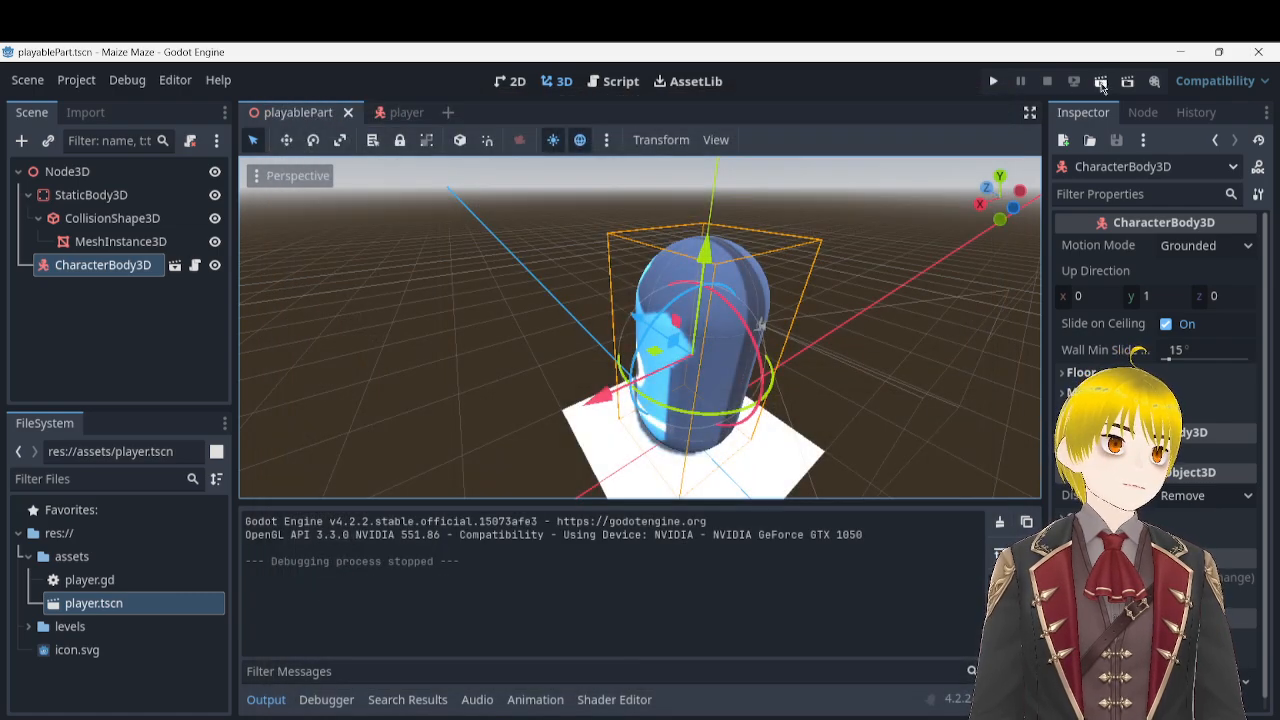
- Test-run the playablePart scene, close the game window, and inspect the player from its face side in the 3D view
click(1101, 87)
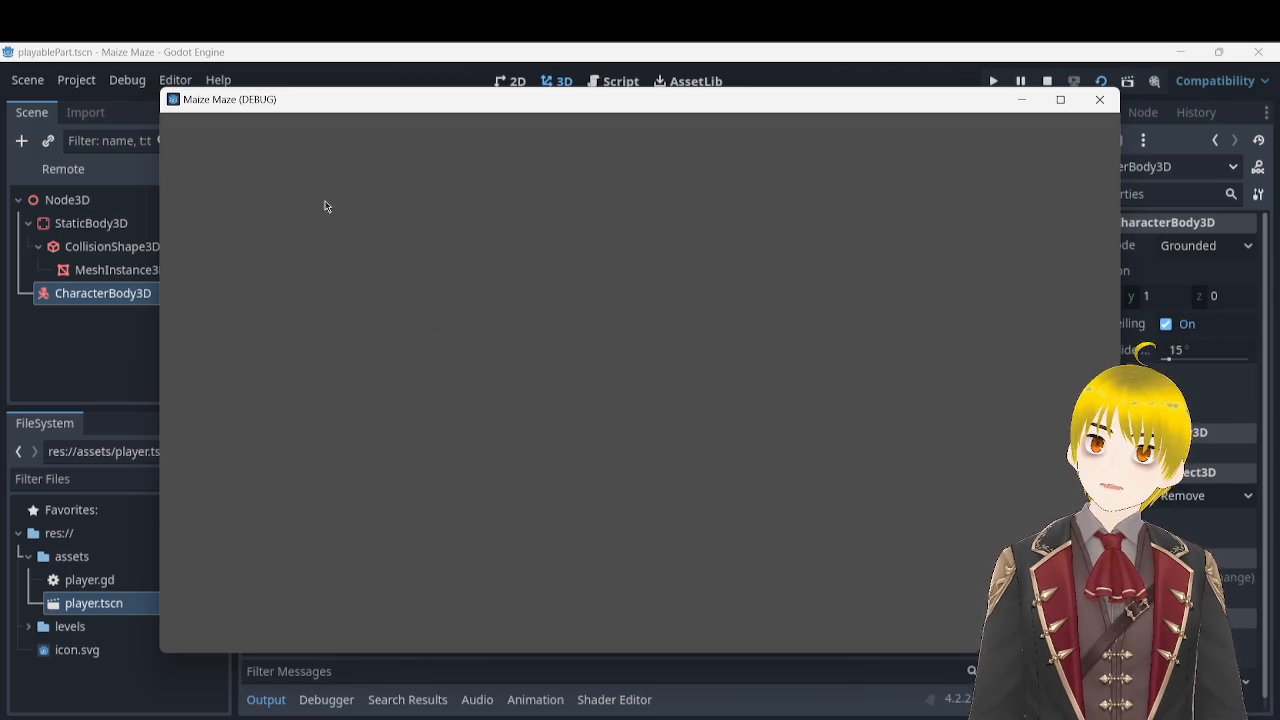
click(1100, 100)
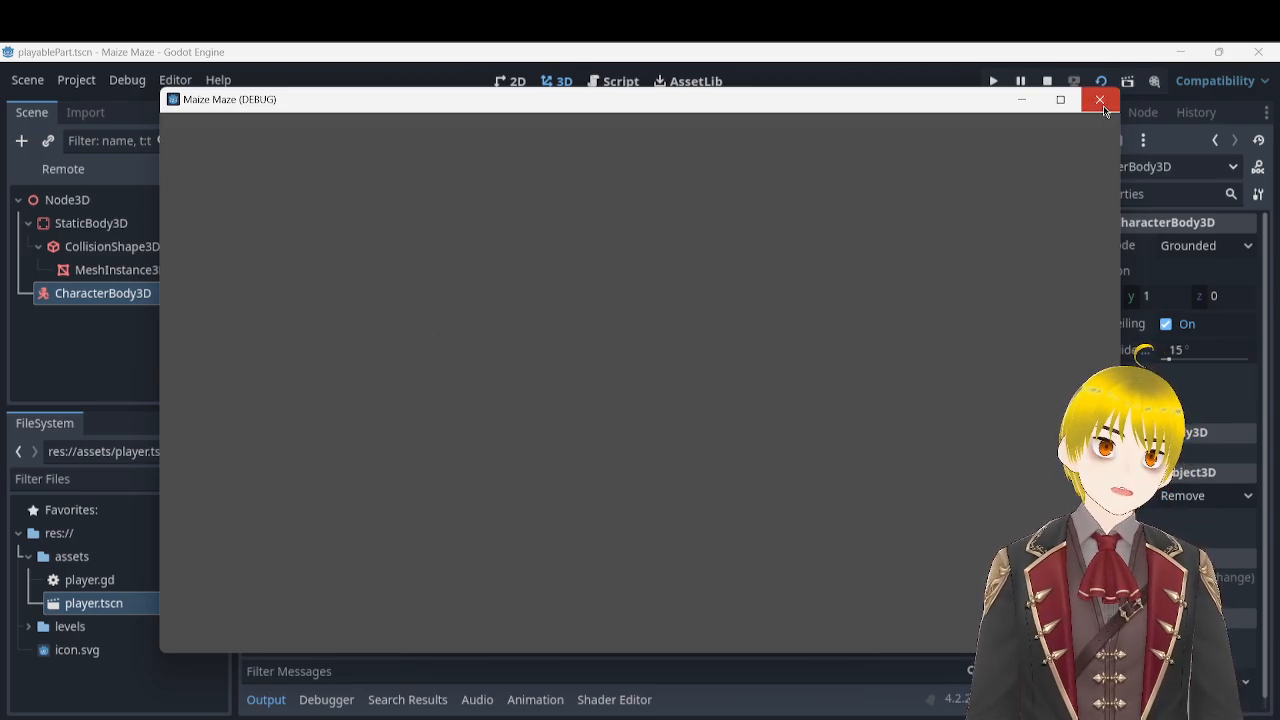
click(283, 175)
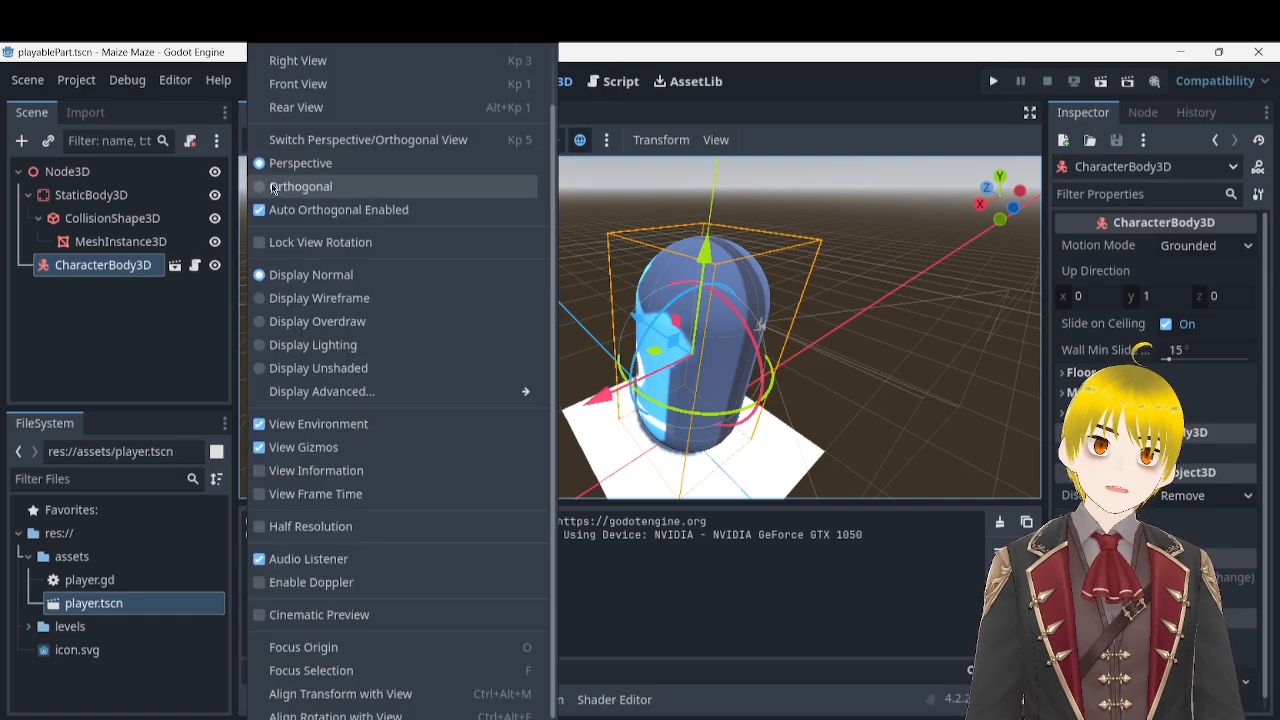
click(845, 200)
right_drag(953, 261, 420, 300)
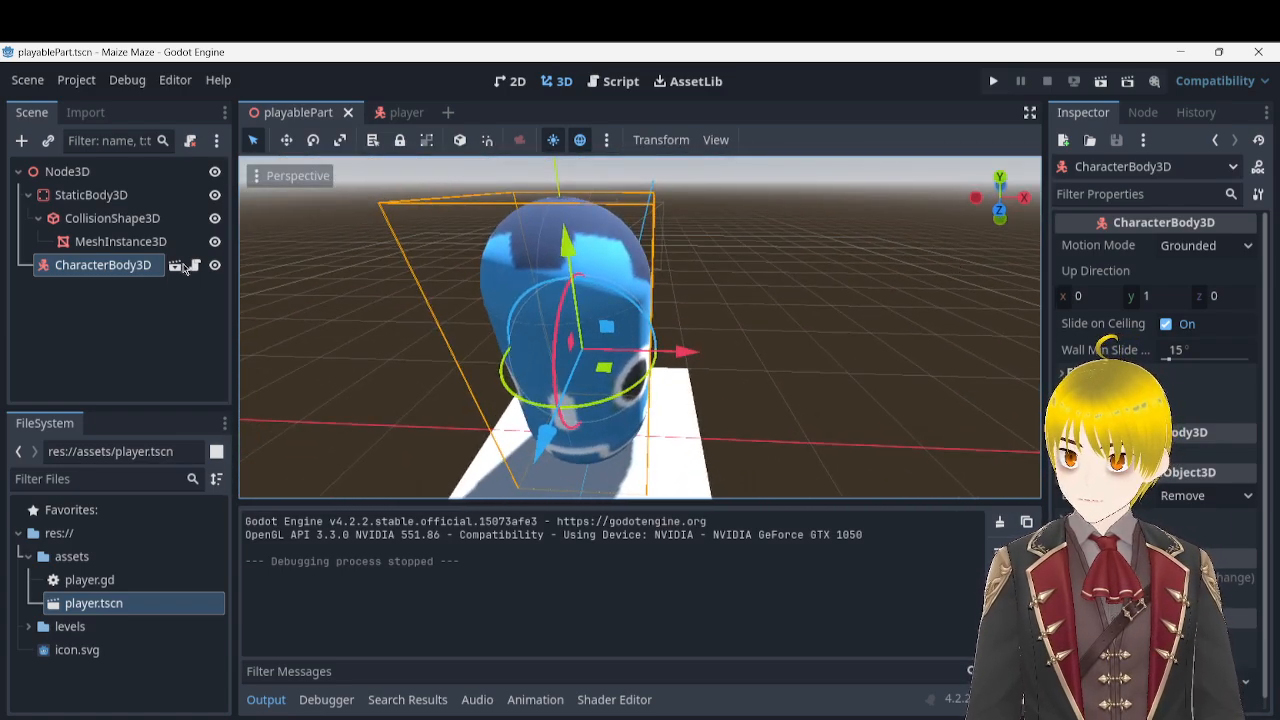
right_drag(811, 331, 935, 471)
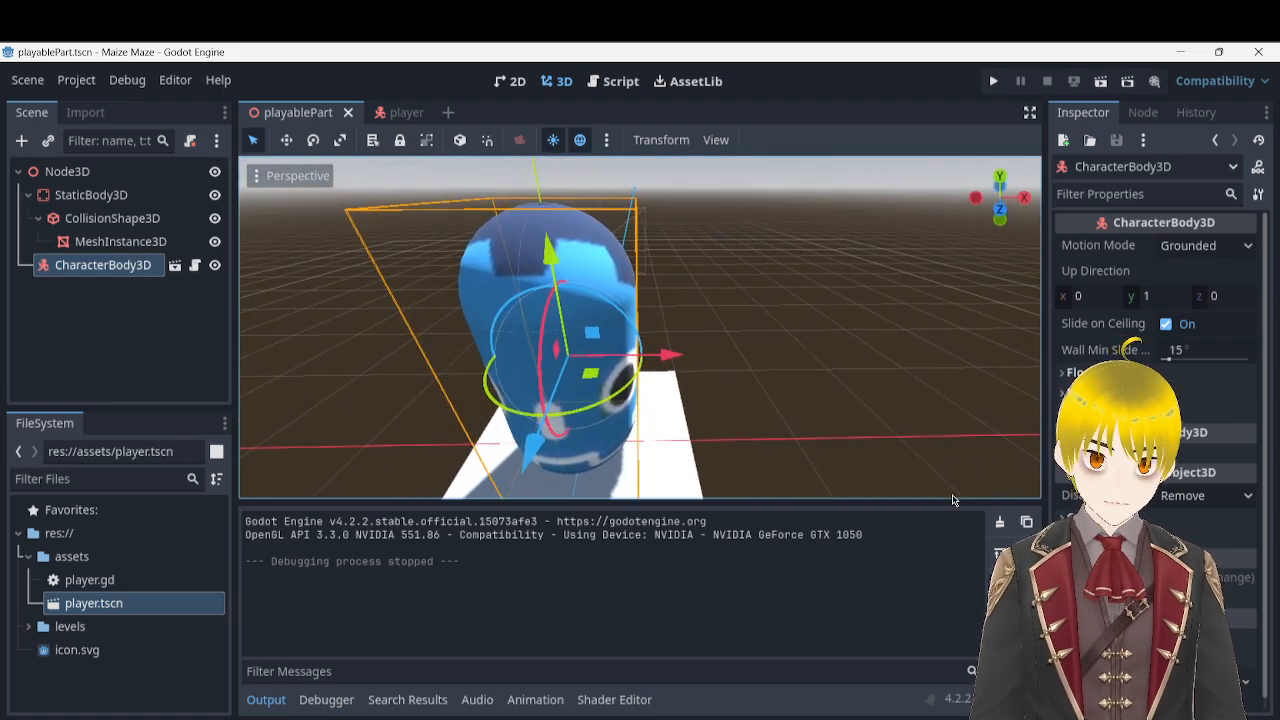
key(F5)
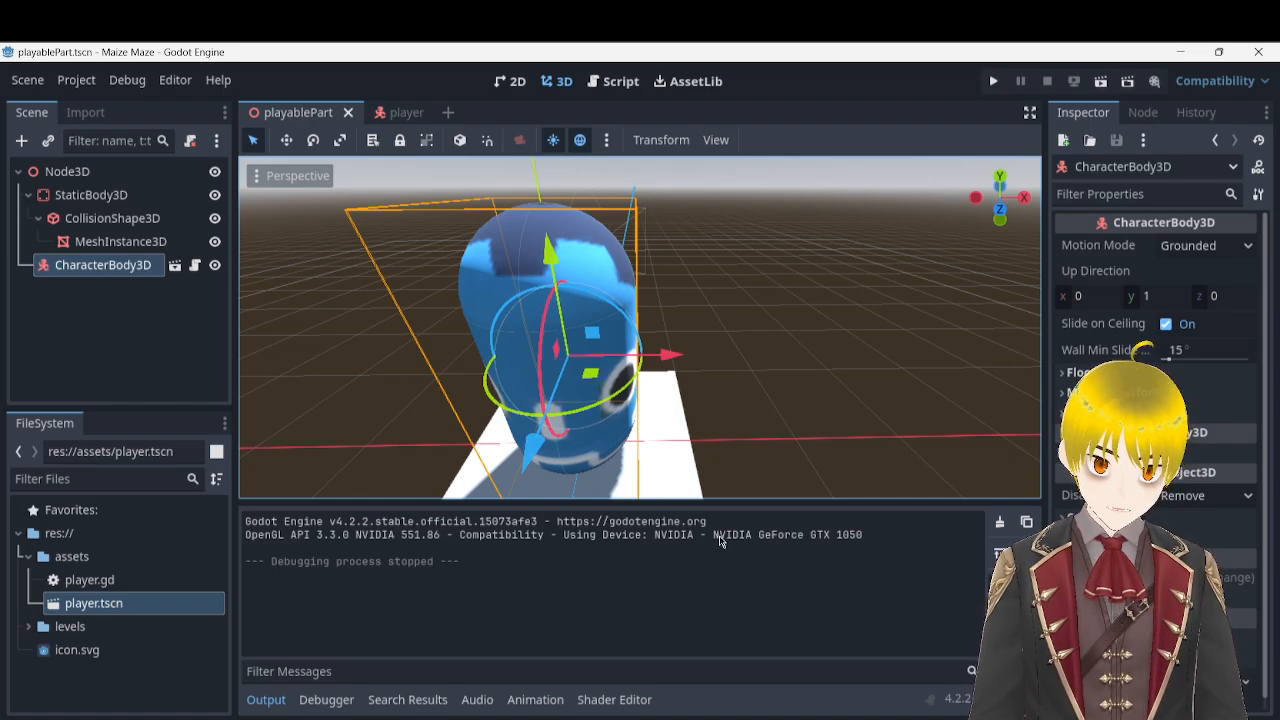
- Collapse the assets folder in the project files, and briefly check the player scene before returning to playablePart
click(104, 584)
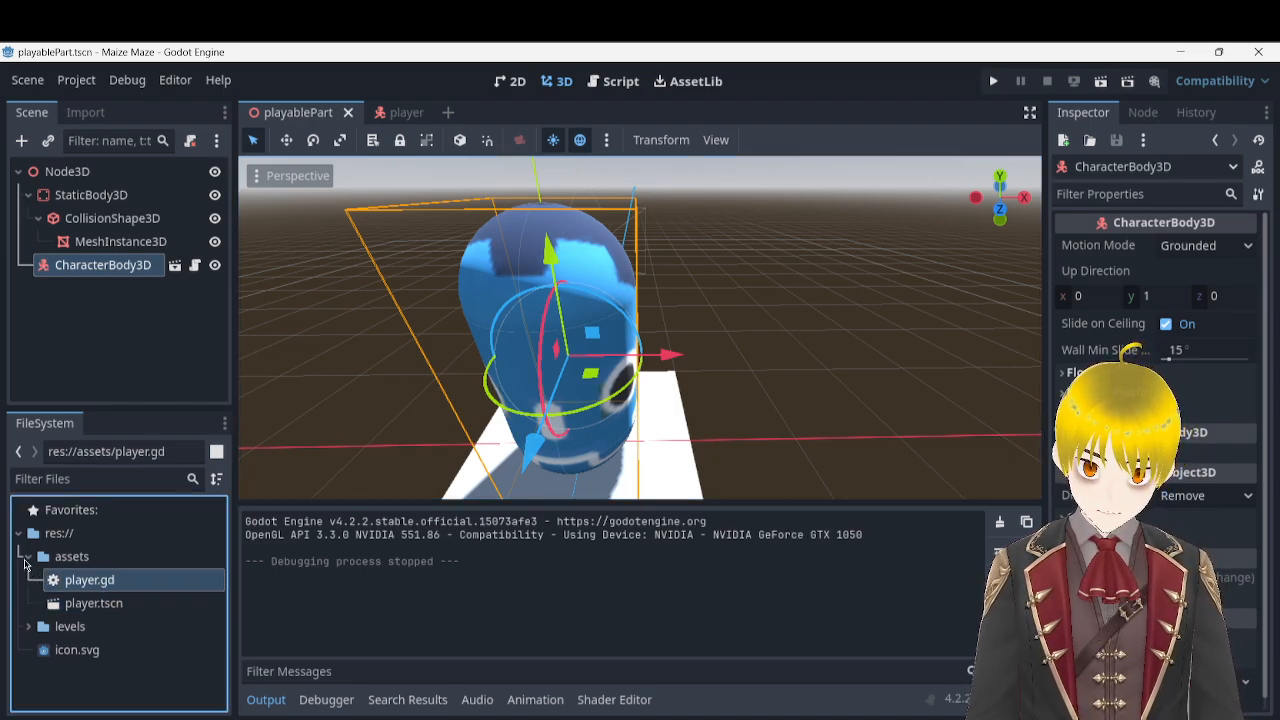
click(29, 556)
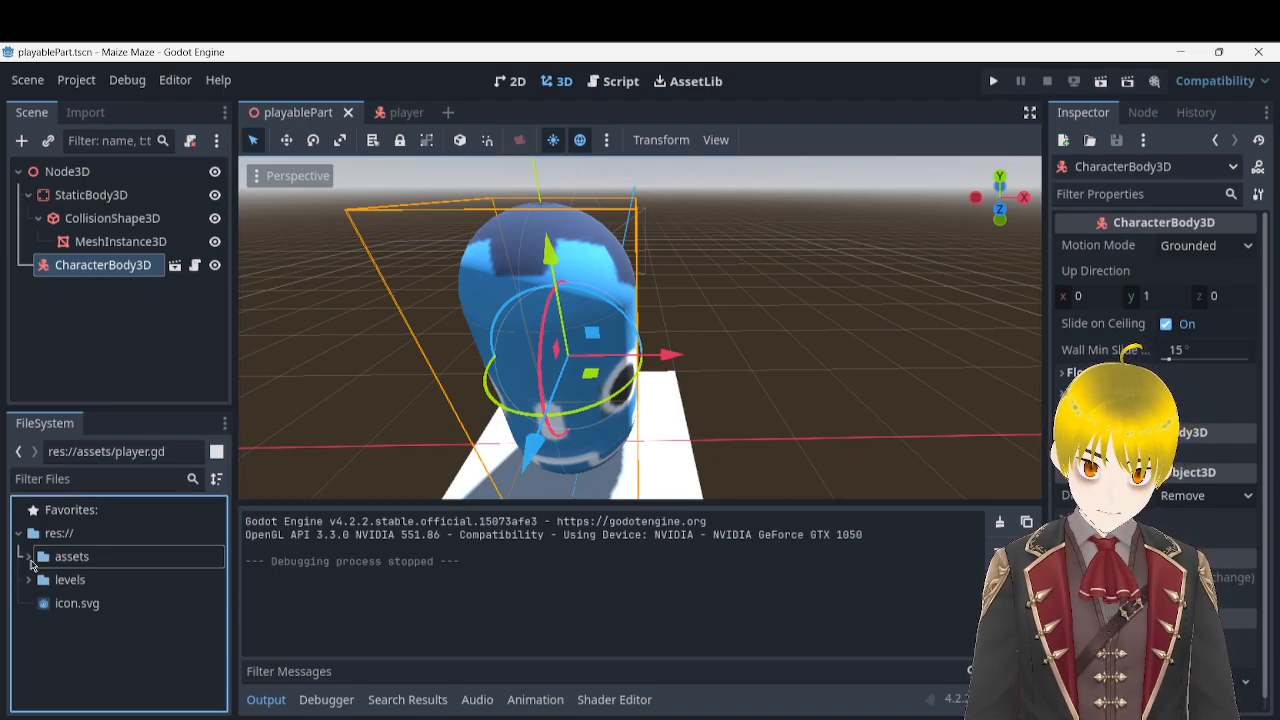
right_click(320, 117)
click(280, 271)
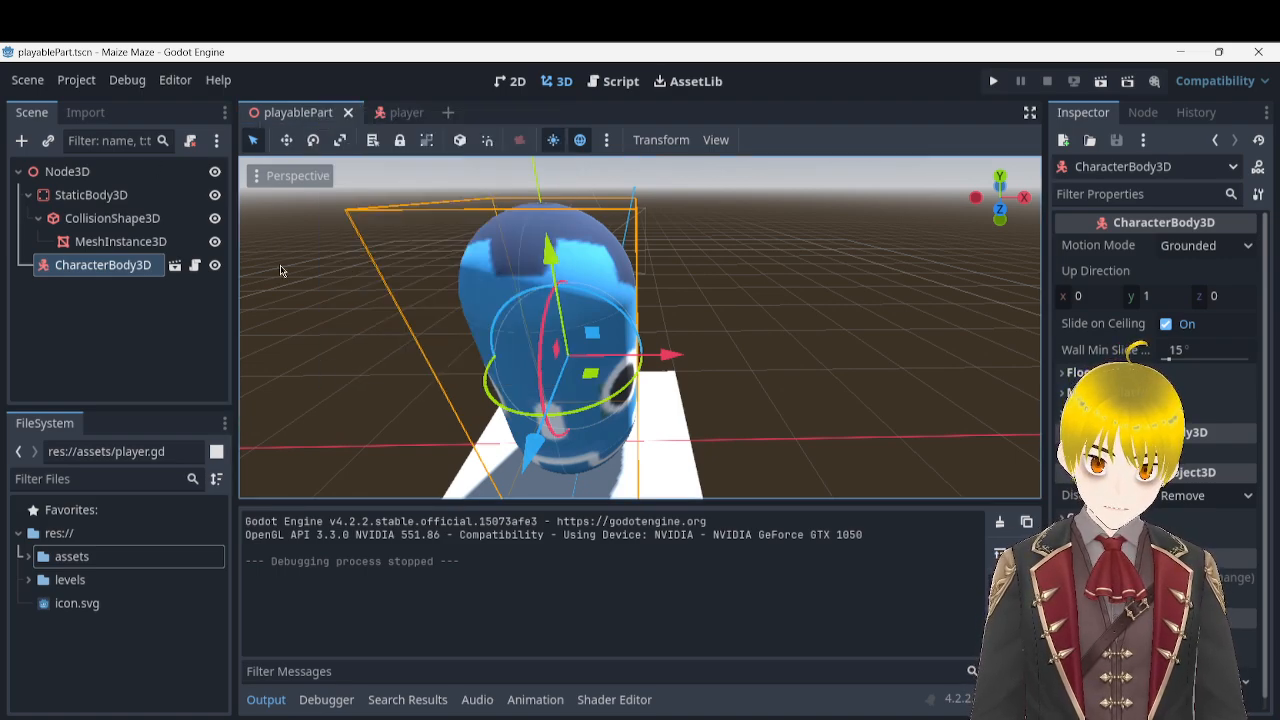
click(396, 114)
click(310, 114)
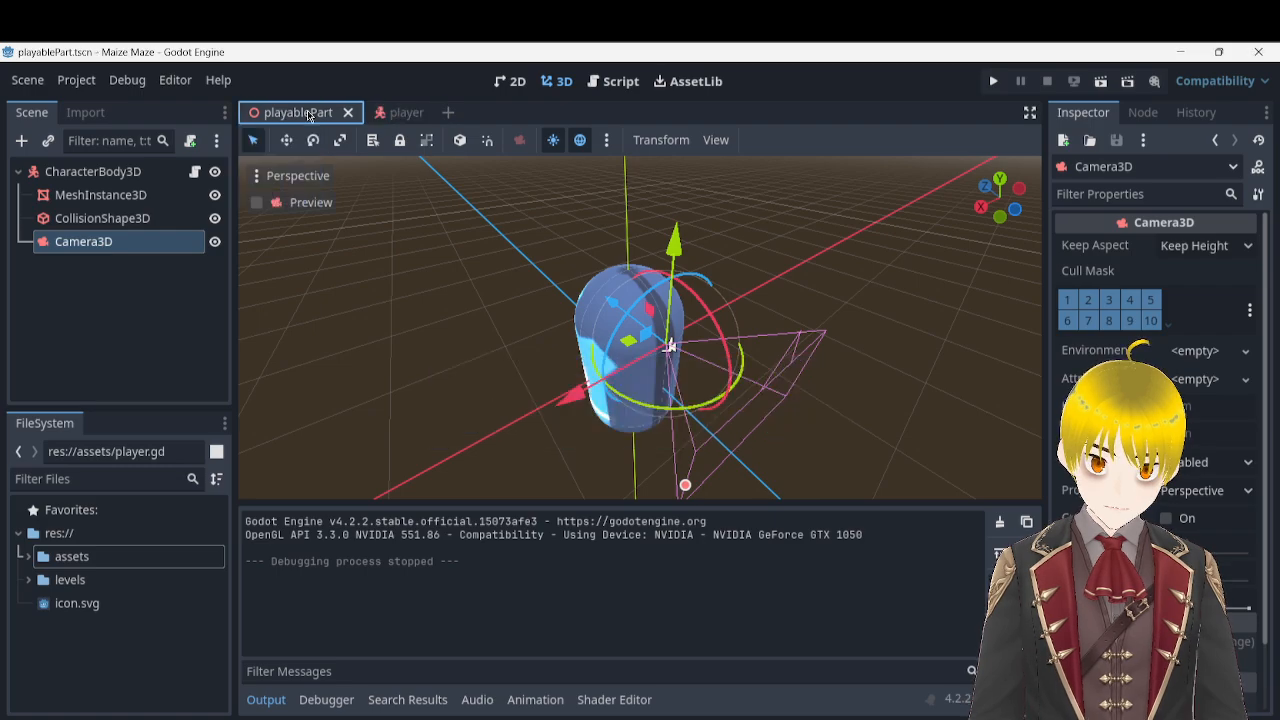
- Raise the CharacterBody3D vertically so it hovers slightly above the ground plane, checking the gap from the side
mouse_move(931, 297)
right_down()
mouse_move(880, 365)
mouse_move(931, 297)
right_up()
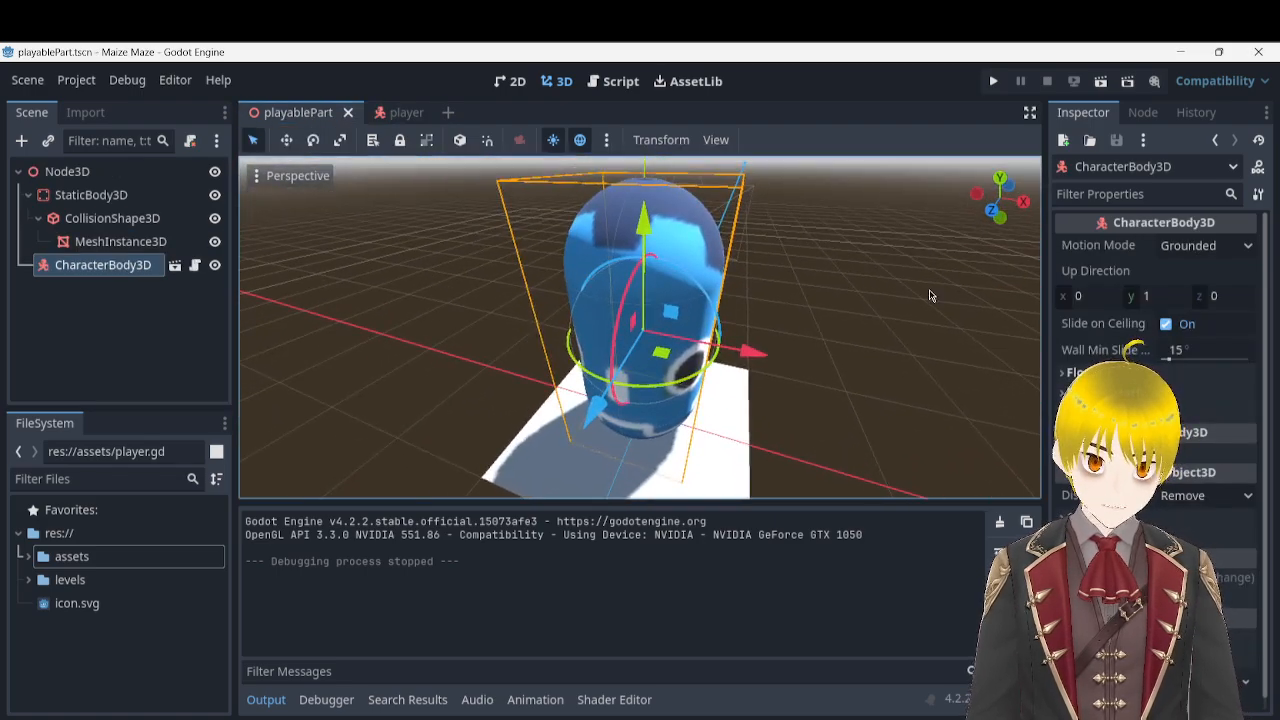
drag(640, 210, 639, 166)
mouse_move(822, 422)
right_down()
mouse_move(878, 366)
mouse_move(400, 362)
mouse_move(350, 322)
mouse_move(420, 400)
mouse_move(470, 430)
mouse_move(520, 420)
mouse_move(500, 400)
mouse_move(500, 280)
mouse_move(575, 240)
mouse_move(822, 426)
right_up()
key(d)
key(s)
key(d)
key(w)
key(s)
key(e)
key(w)
key(s)
key(q)
key(w)
key(s)
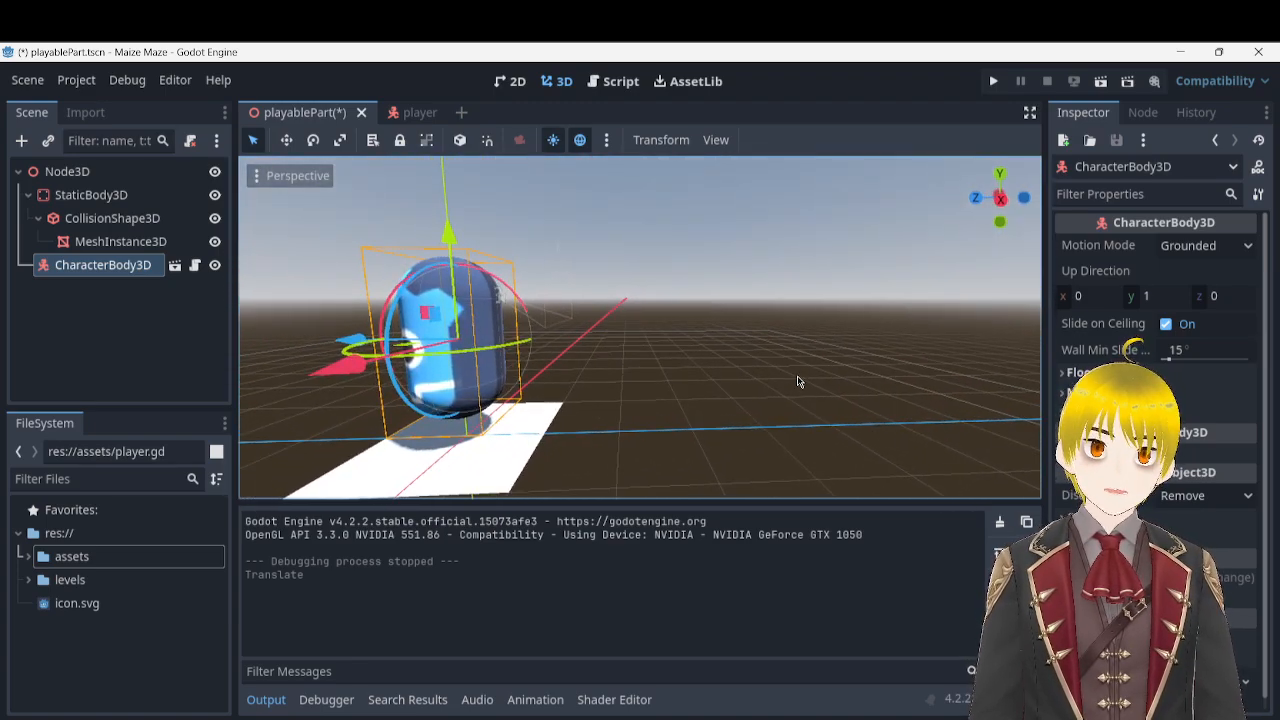
- Save the playablePart scene, test-run it with the raised player, and close the game window
key(ctrl+s)
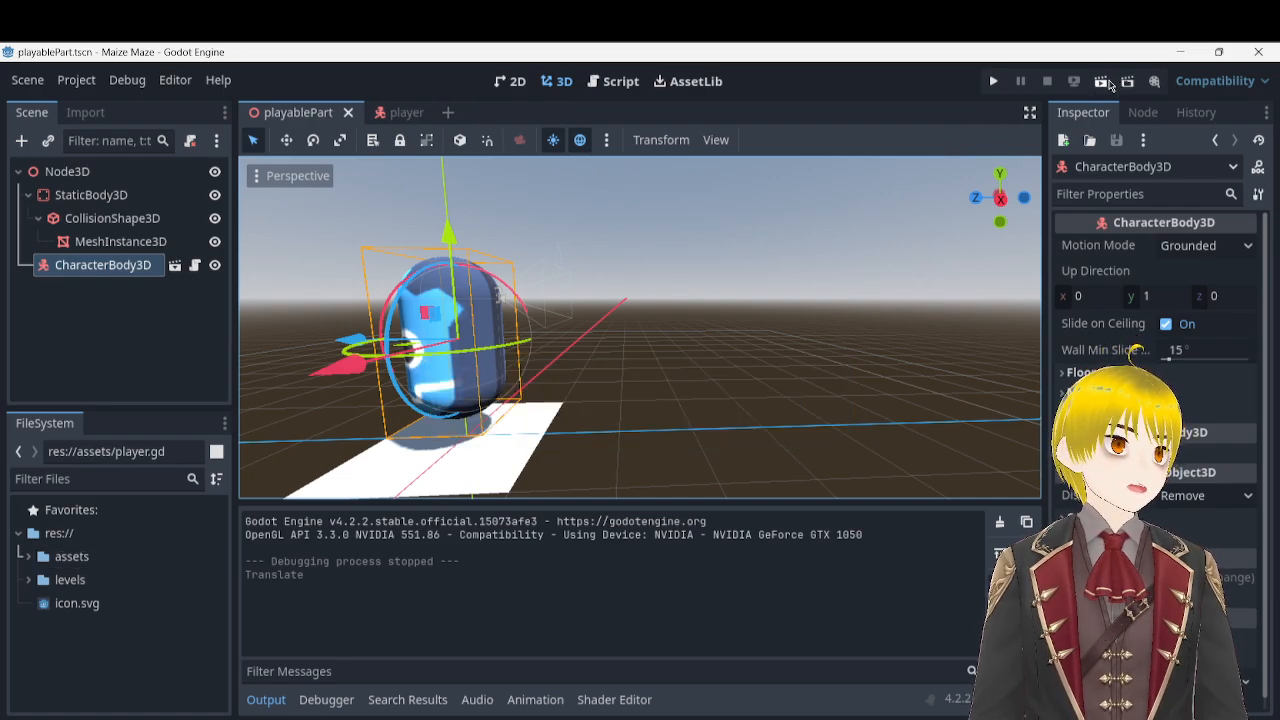
click(1104, 83)
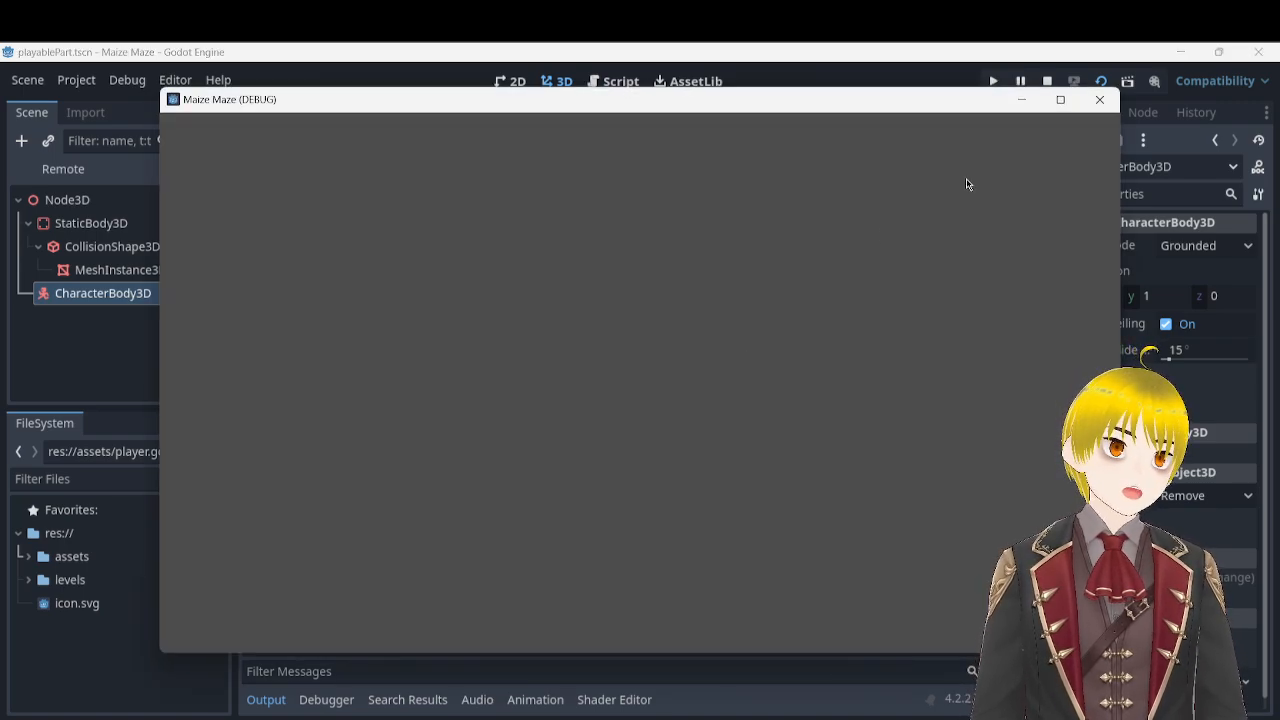
click(1100, 99)
- Scale the ground plane's MeshInstance3D up along both horizontal axes until it extends far around the player
click(507, 467)
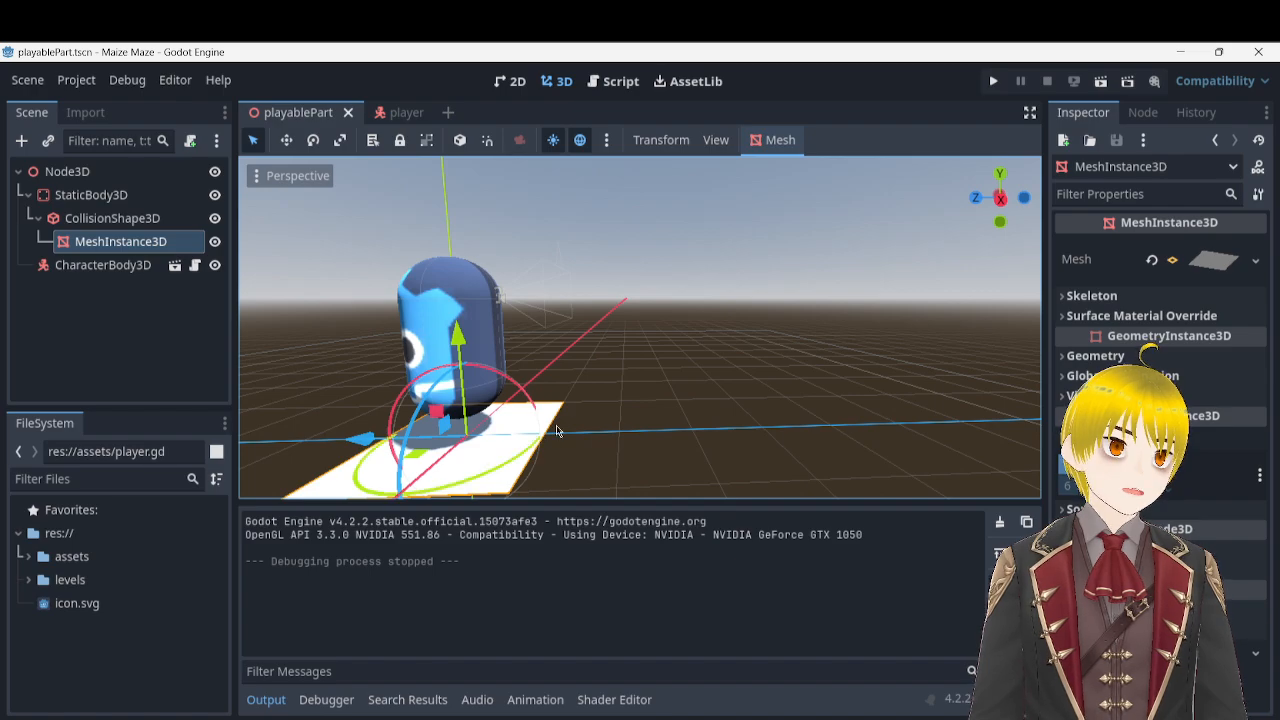
click(337, 143)
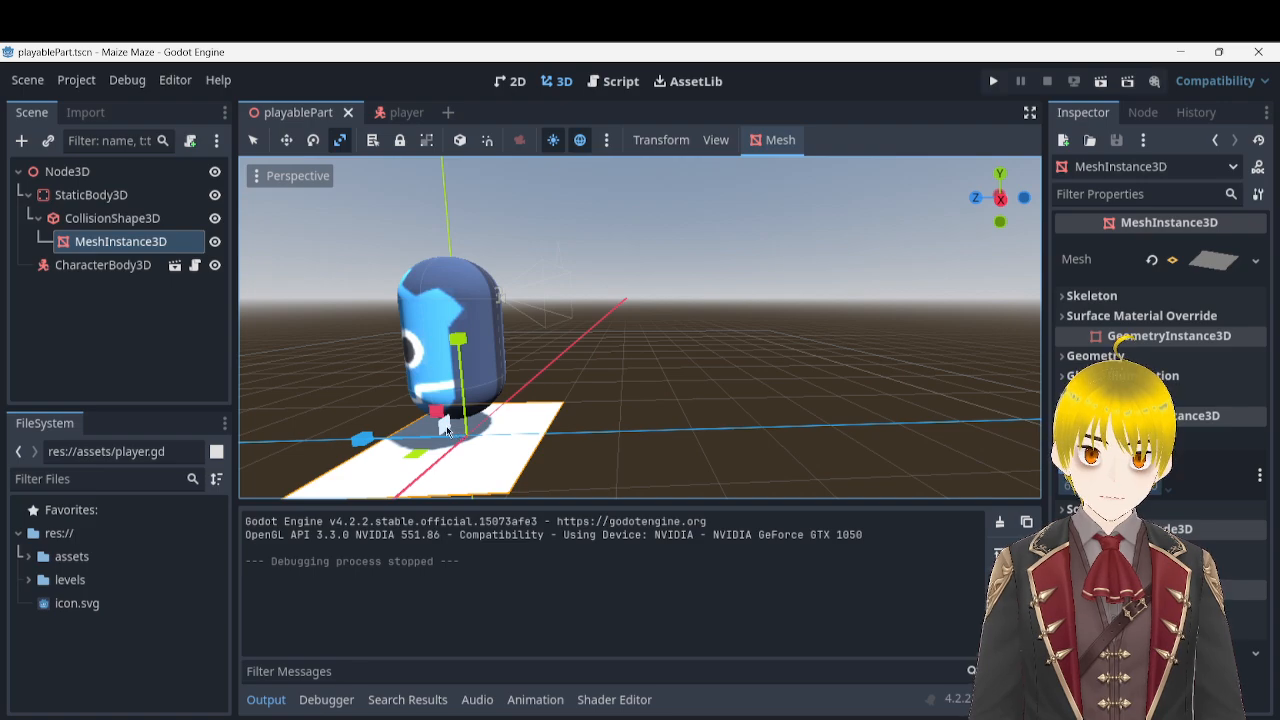
drag(432, 453, 700, 306)
mouse_move(700, 306)
right_down()
mouse_move(620, 400)
mouse_move(480, 410)
mouse_move(695, 299)
right_up()
key(s)
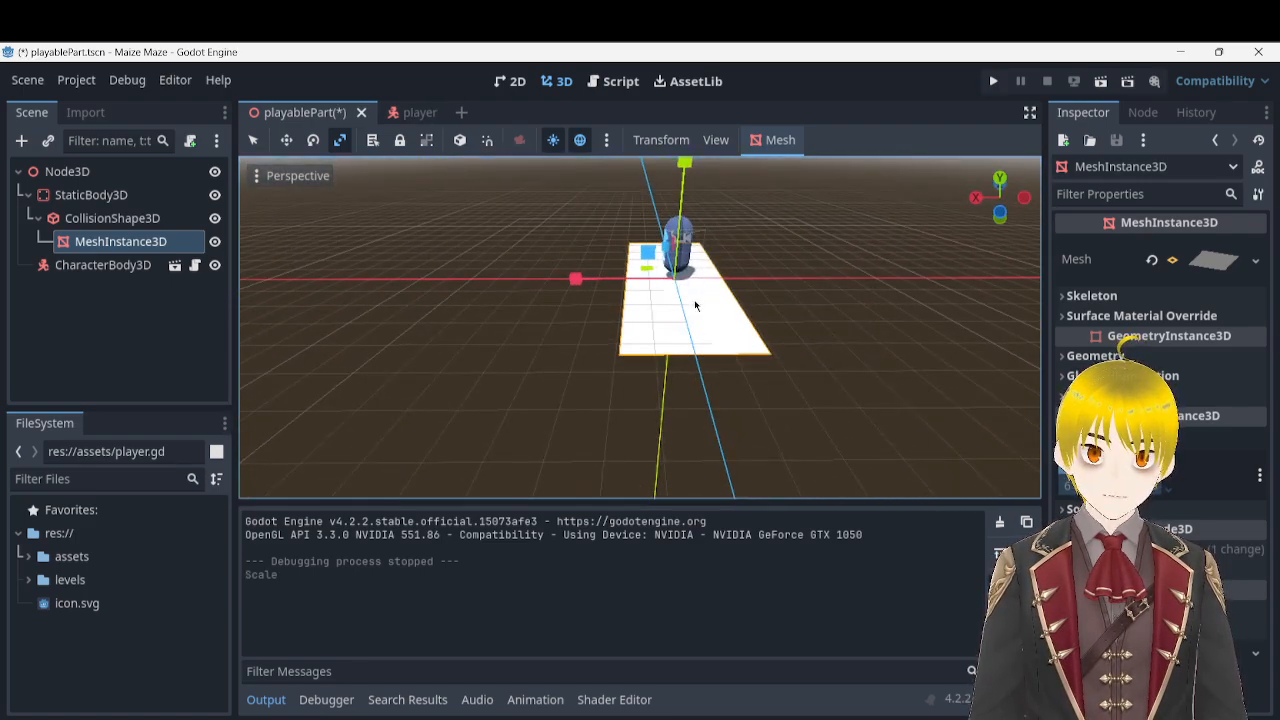
drag(574, 277, 70, 318)
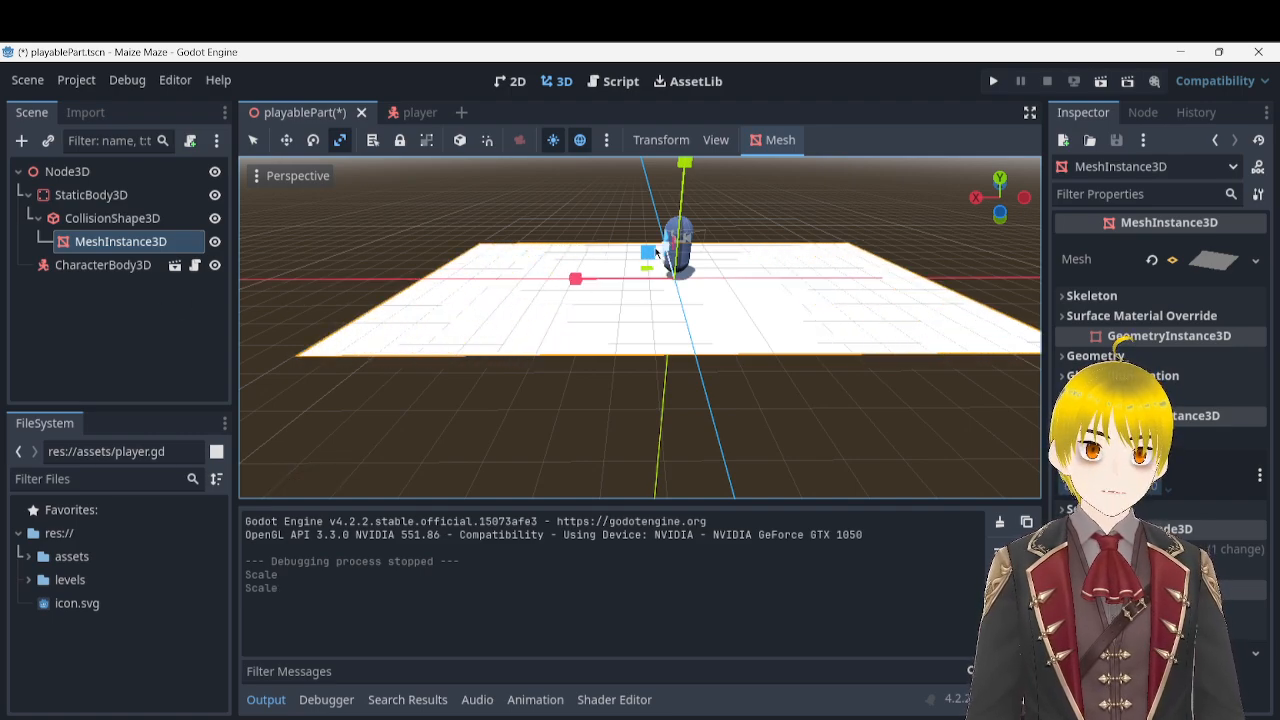
drag(666, 257, 660, 258)
drag(580, 279, 470, 298)
middle_drag(686, 238, 634, 335)
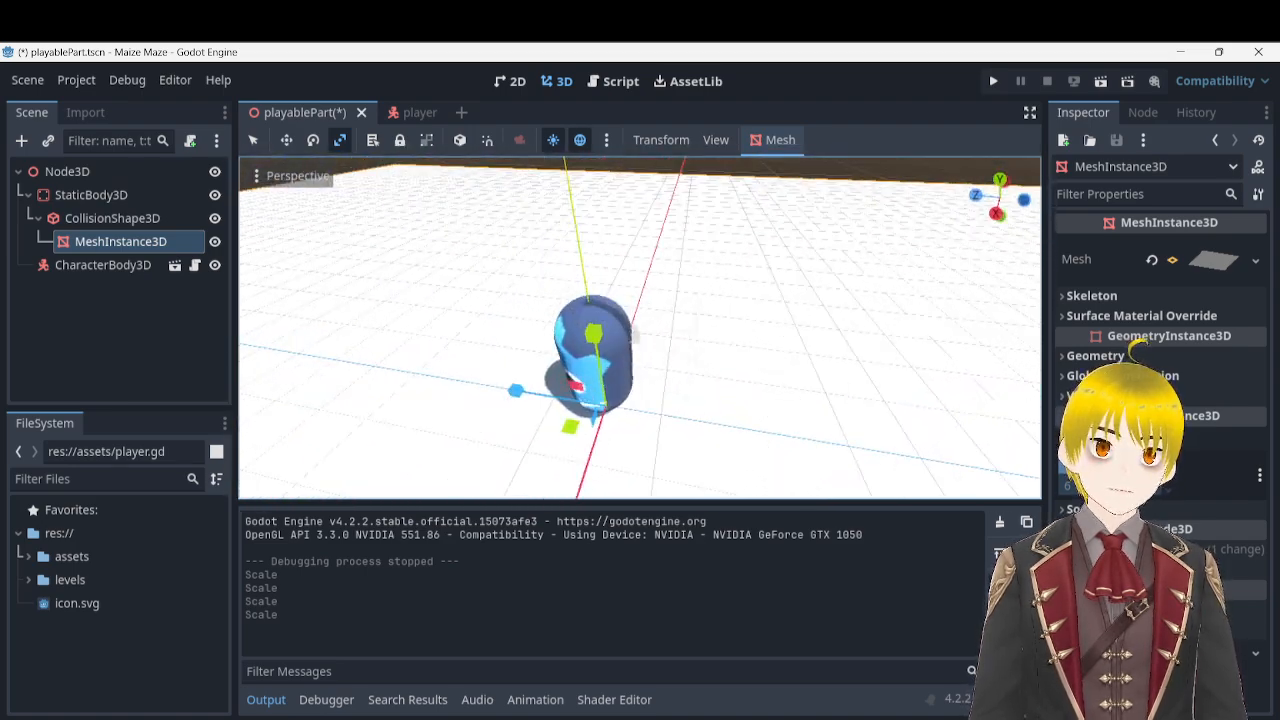
- Save the scene with the enlarged ground, test-run the whole project, and close the game window
key(ctrl+s)
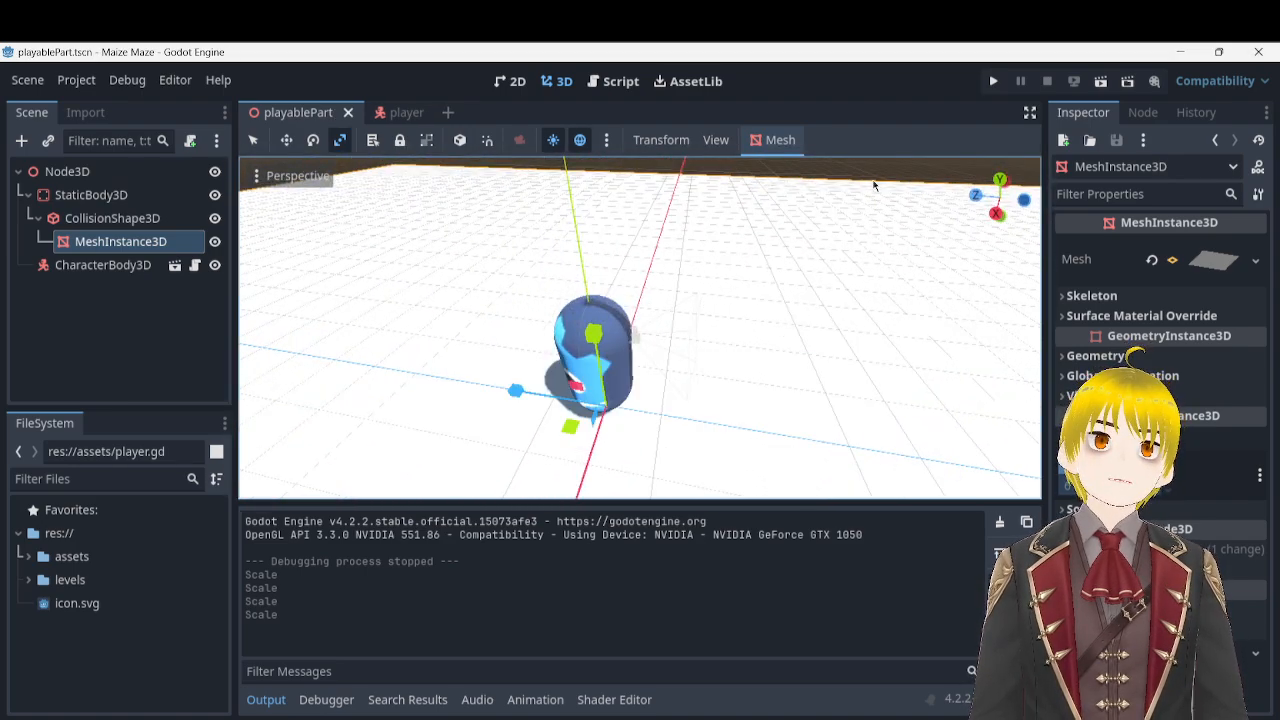
click(995, 83)
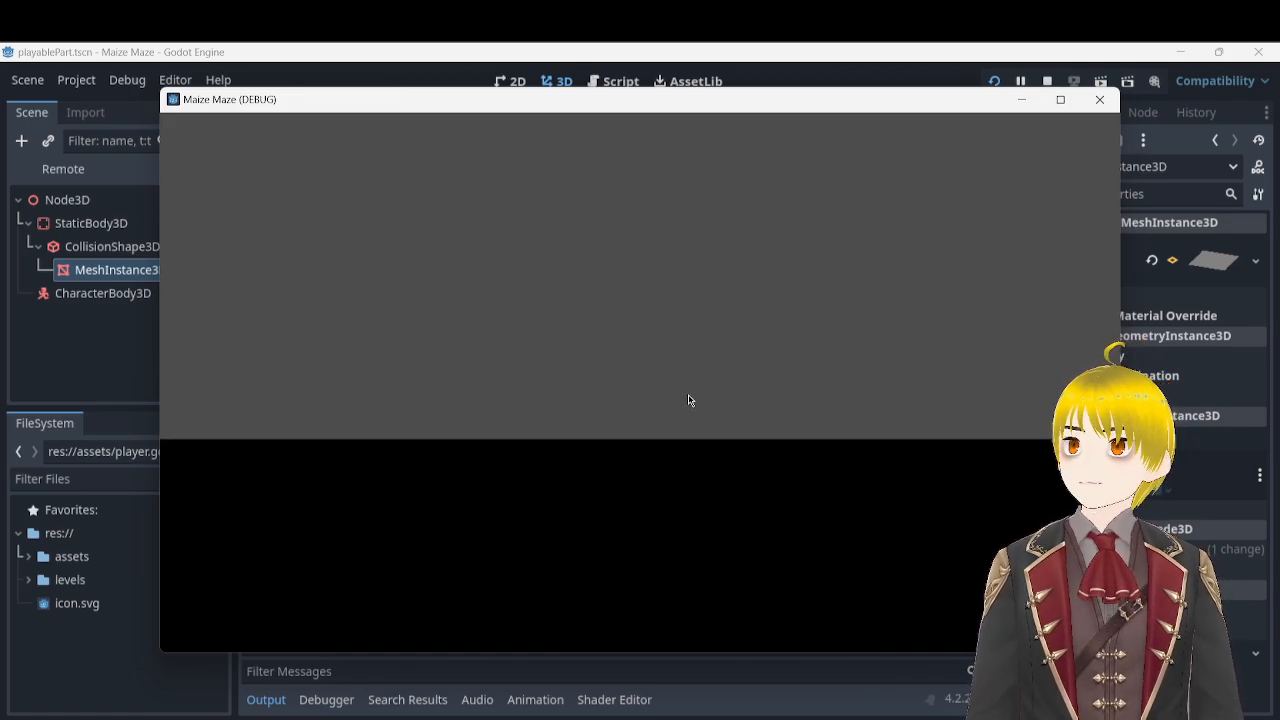
click(1100, 97)
- Bring up the other Maize Maze - SampleScene window for reference, and return to the ground plane in playablePart
right_drag(778, 330, 450, 302)
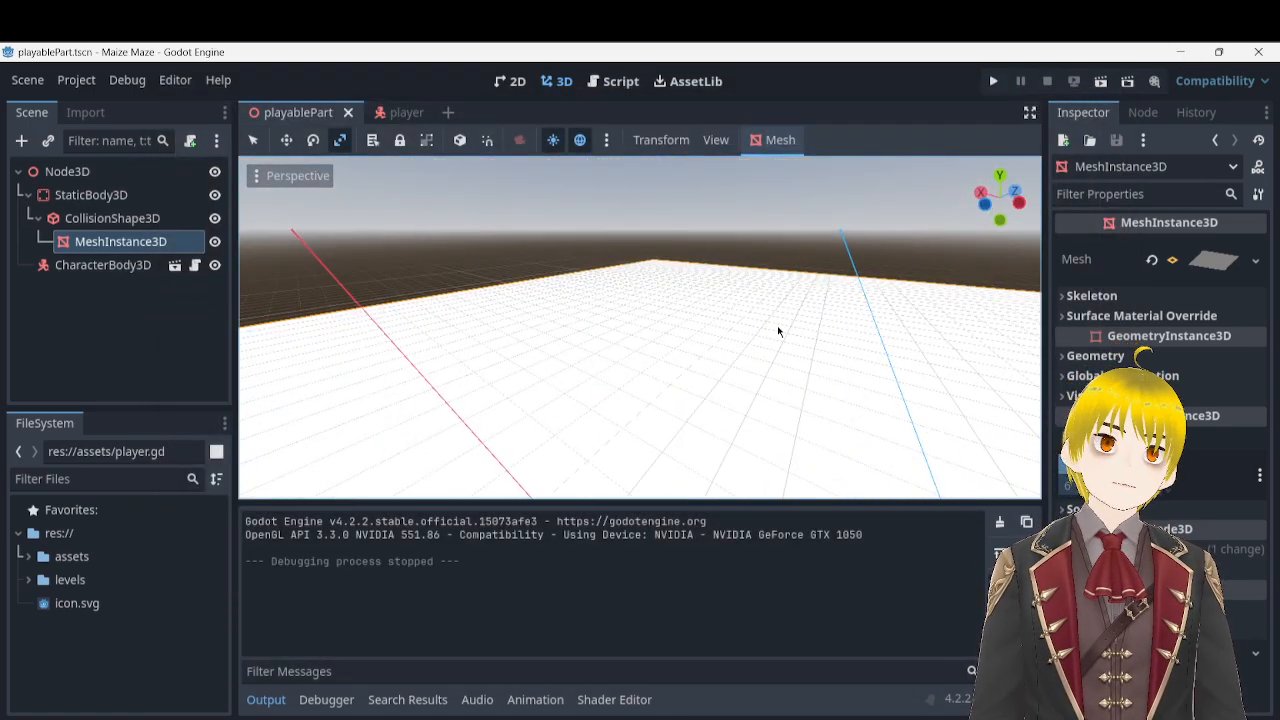
mouse_move(938, 719)
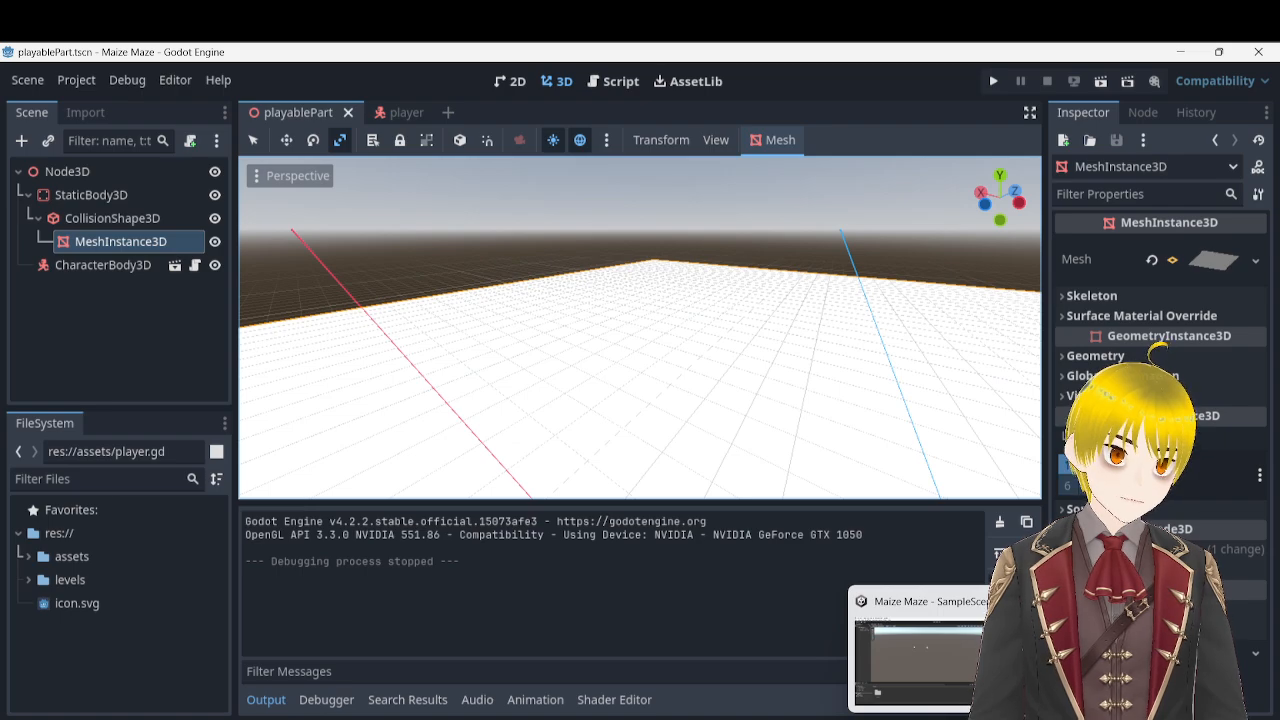
click(918, 650)
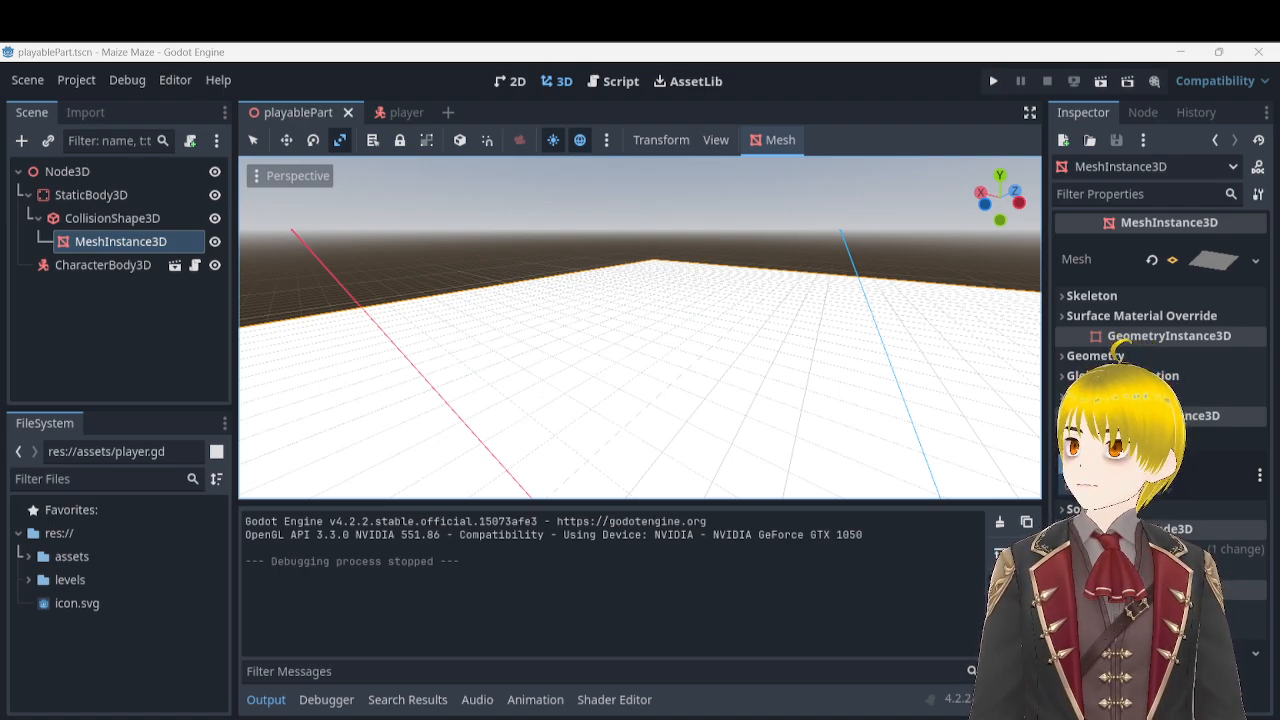
click(609, 285)
right_drag(609, 285, 492, 312)
click(55, 174)
right_click(60, 318)
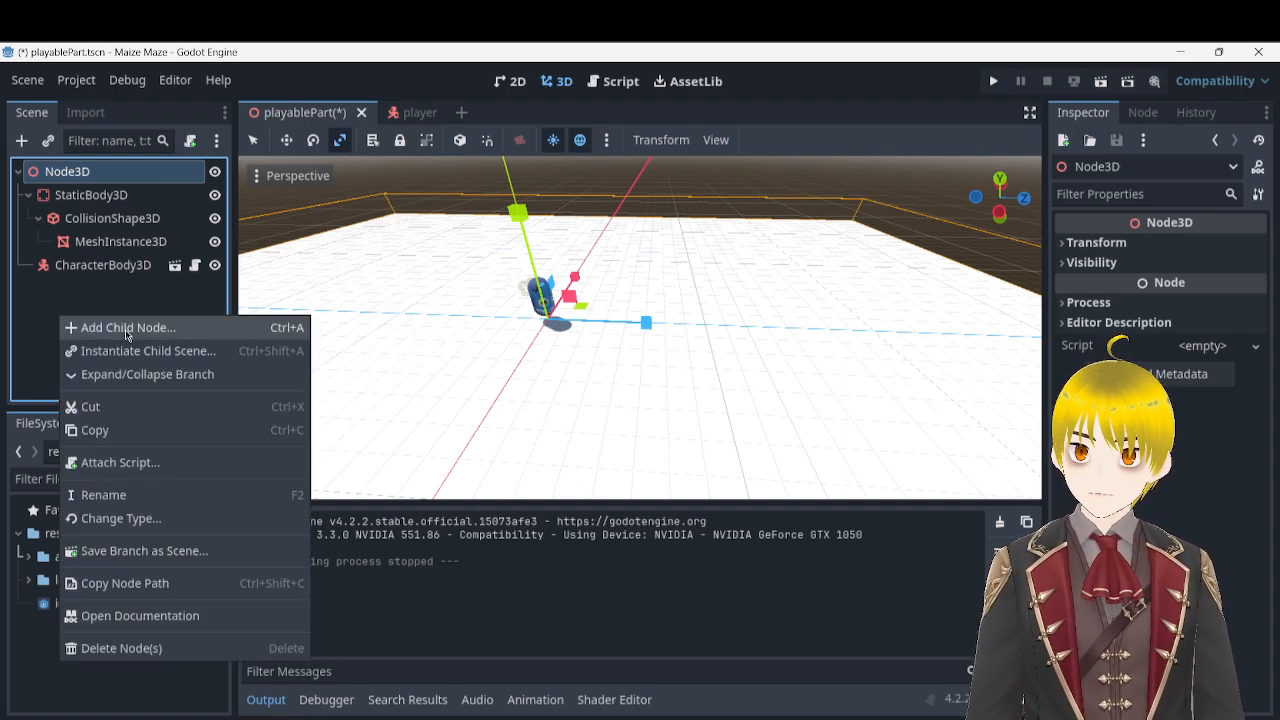
click(126, 329)
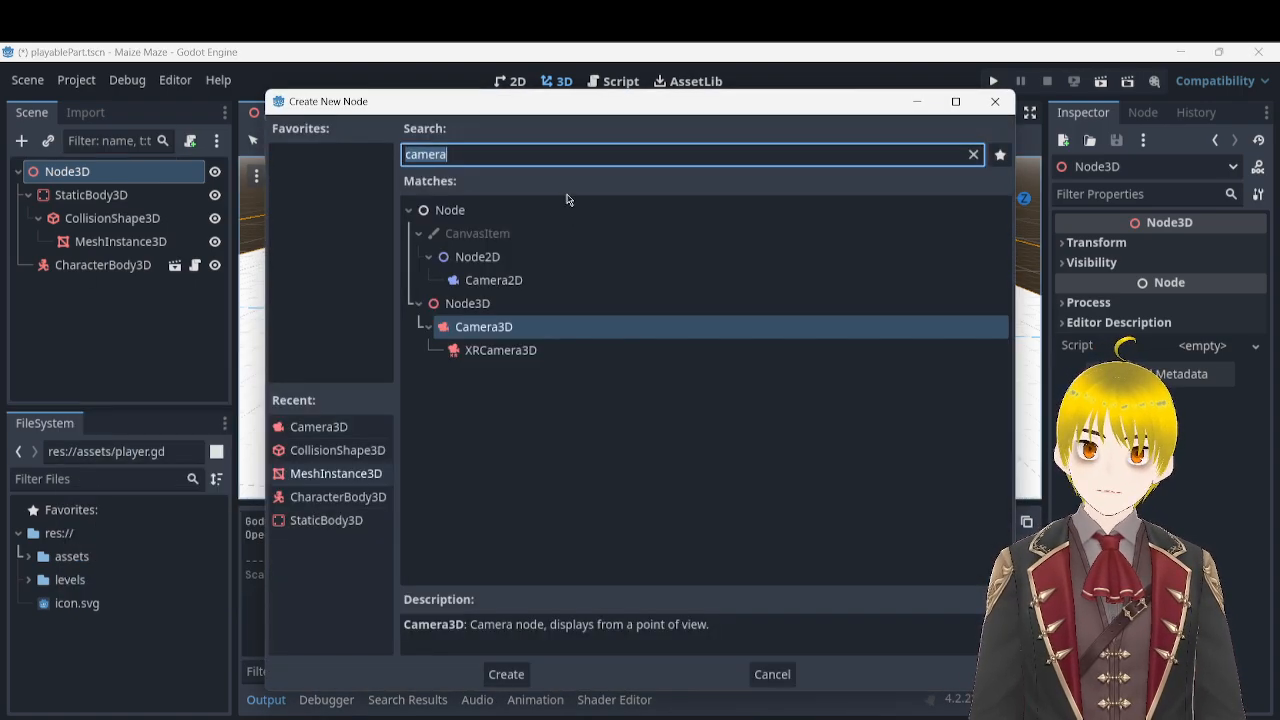
key(BackSpace)
text(light)
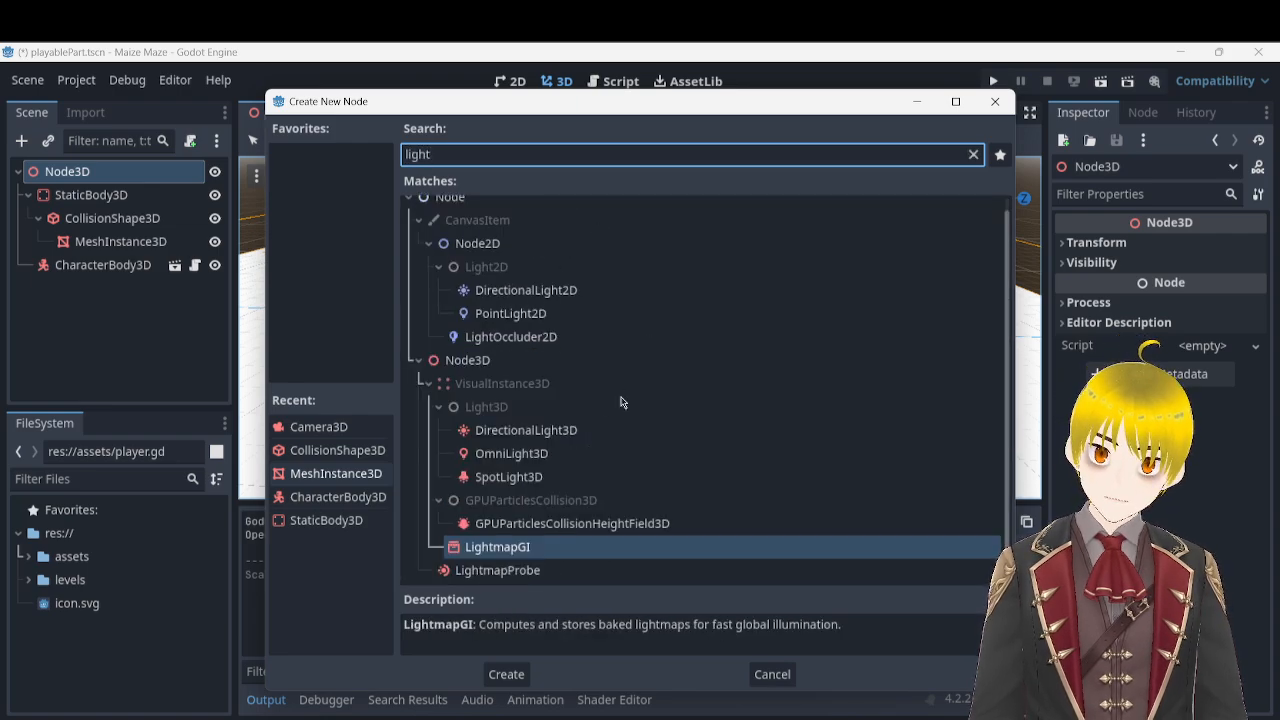
click(533, 462)
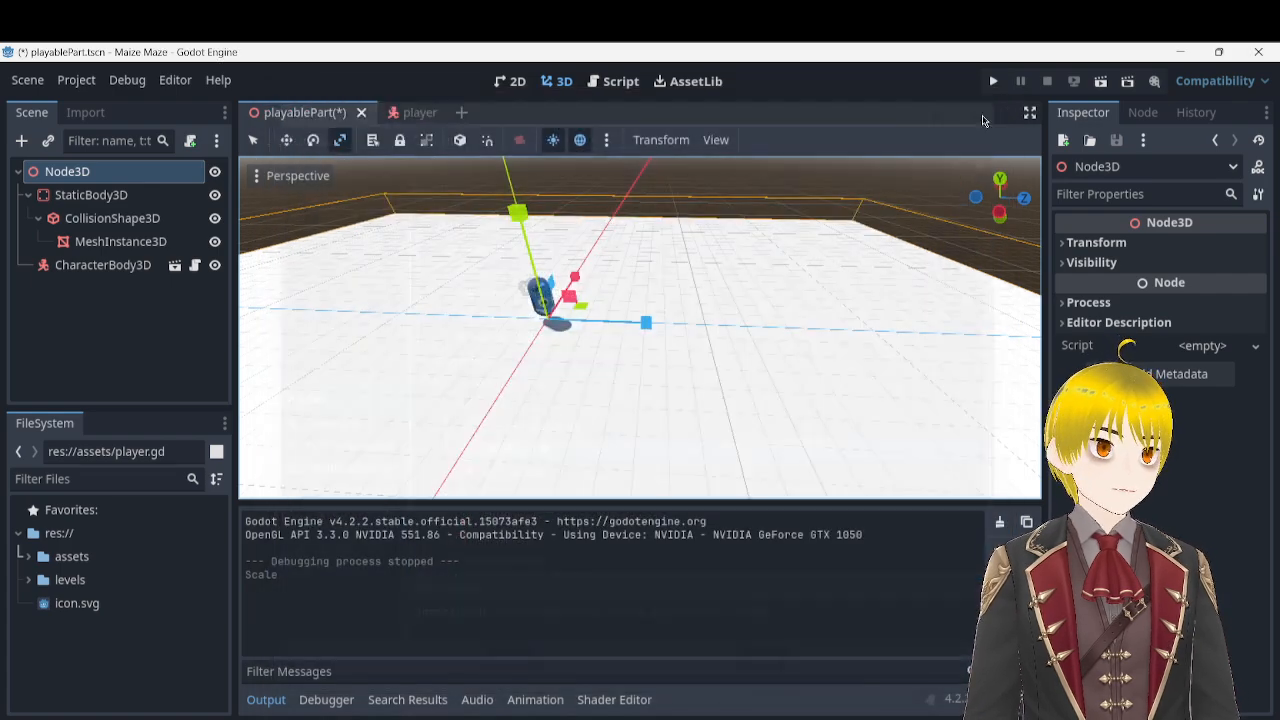
click(995, 101)
click(113, 350)
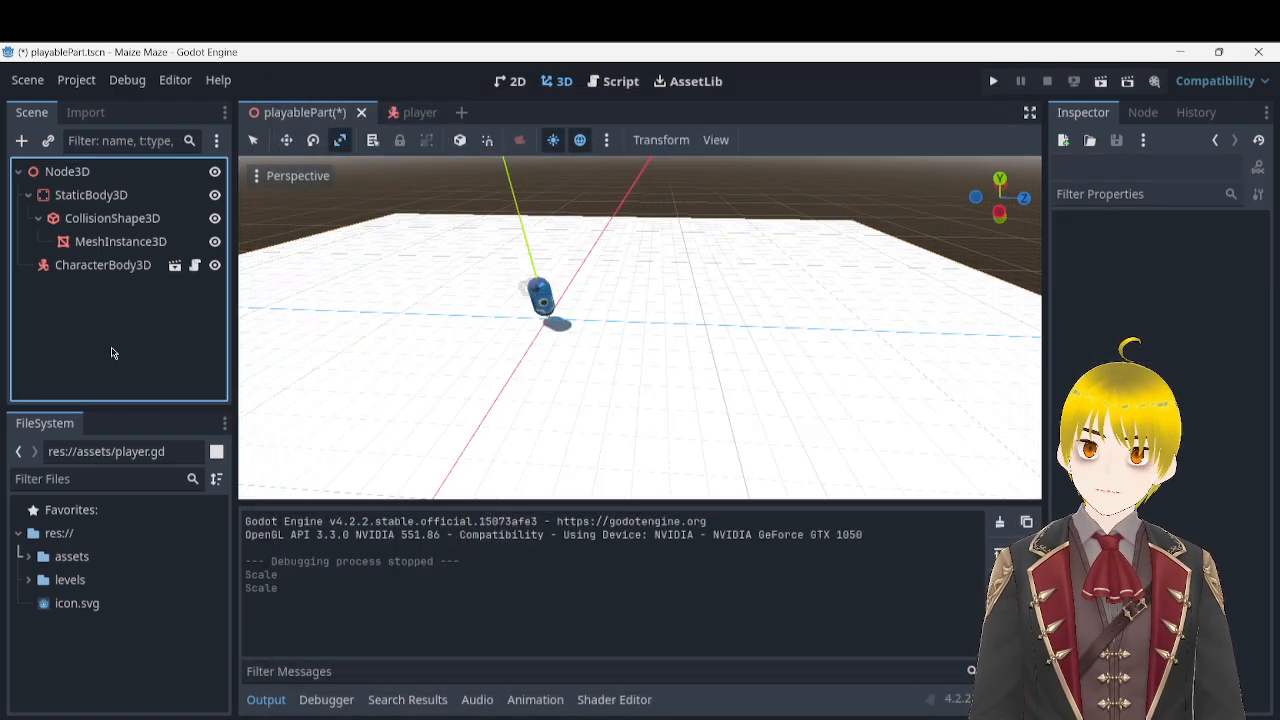
- Switch the viewport's preview sunlight off and back on to compare how the ground is lit
right_drag(442, 209, 571, 138)
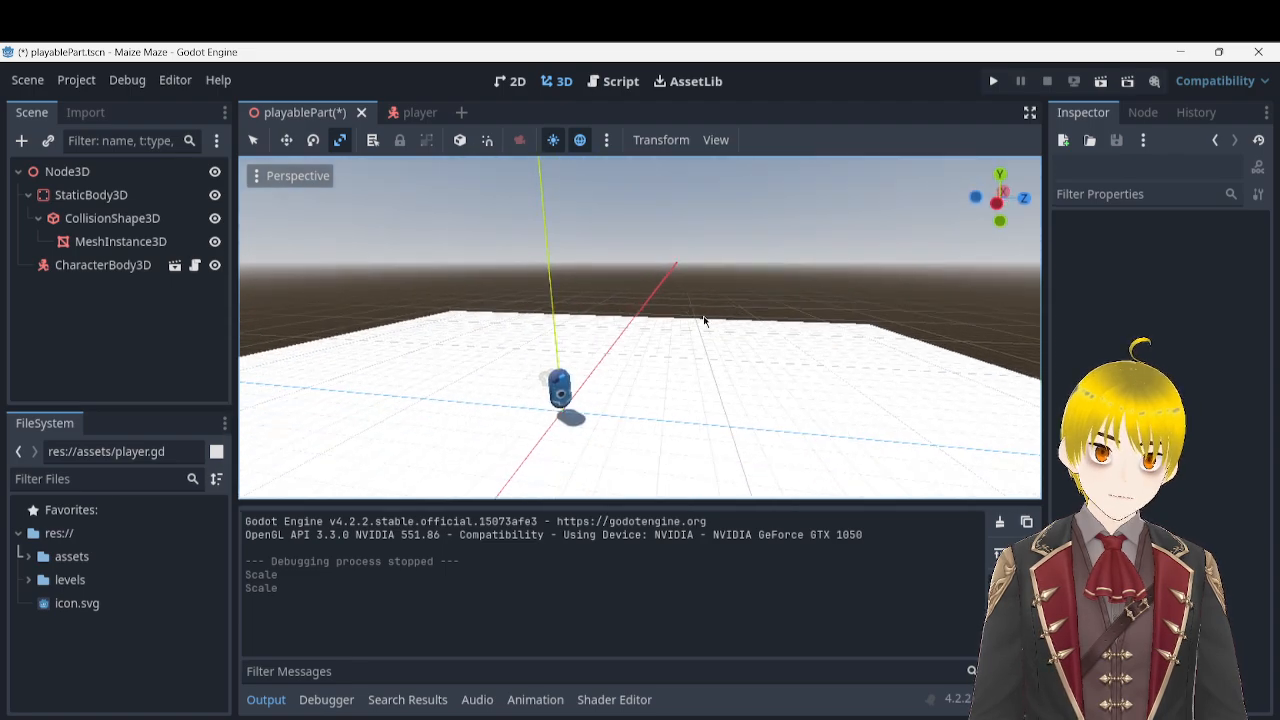
click(554, 141)
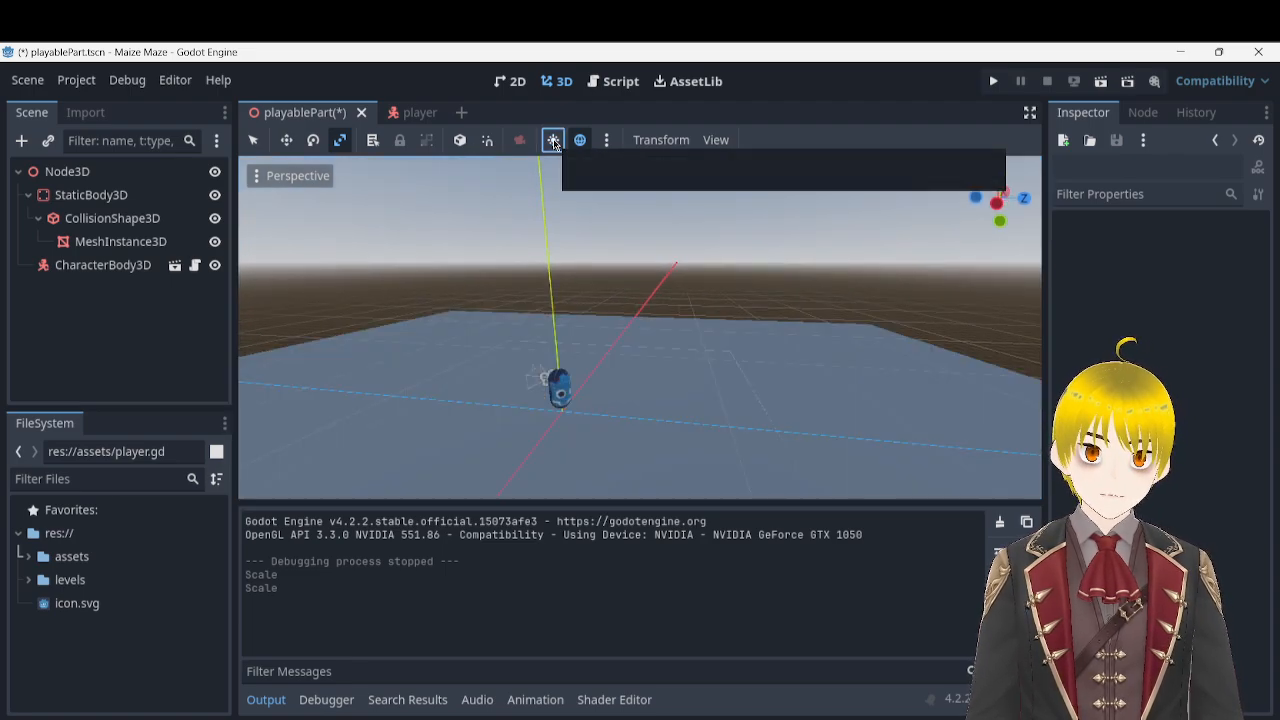
click(554, 142)
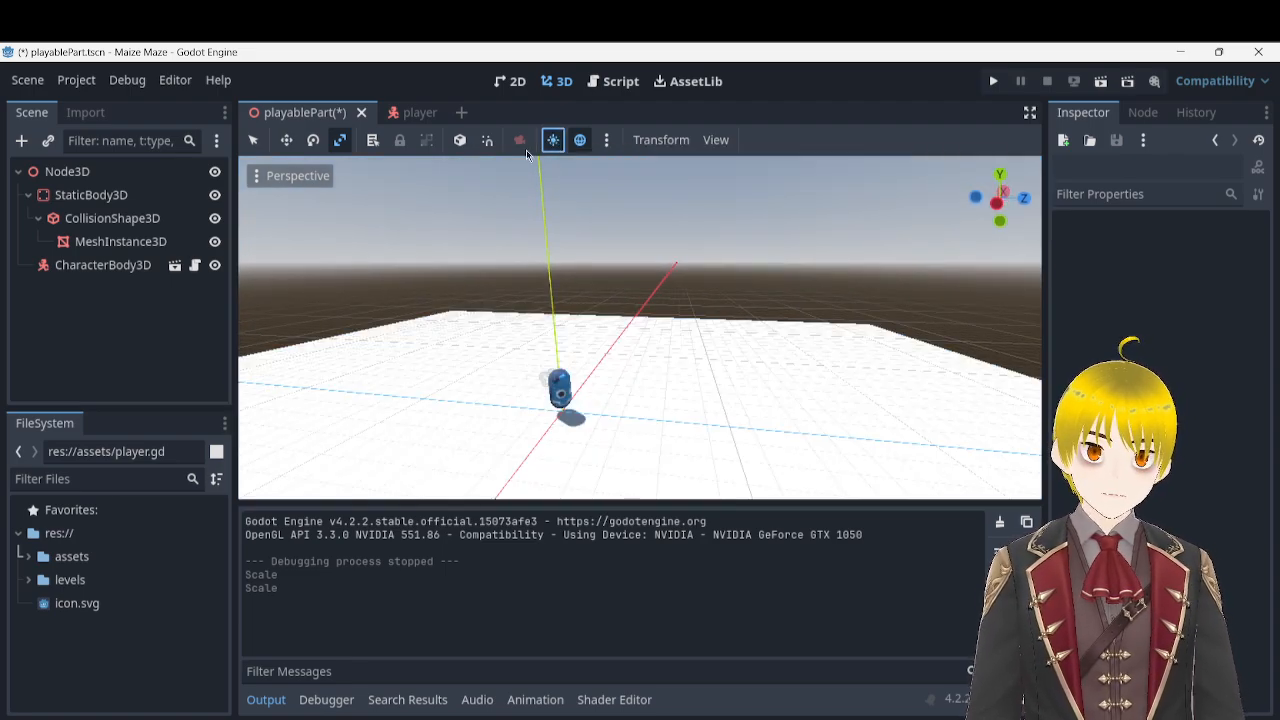
- Add a DirectionalLight3D as a child of the root Node3D
click(74, 327)
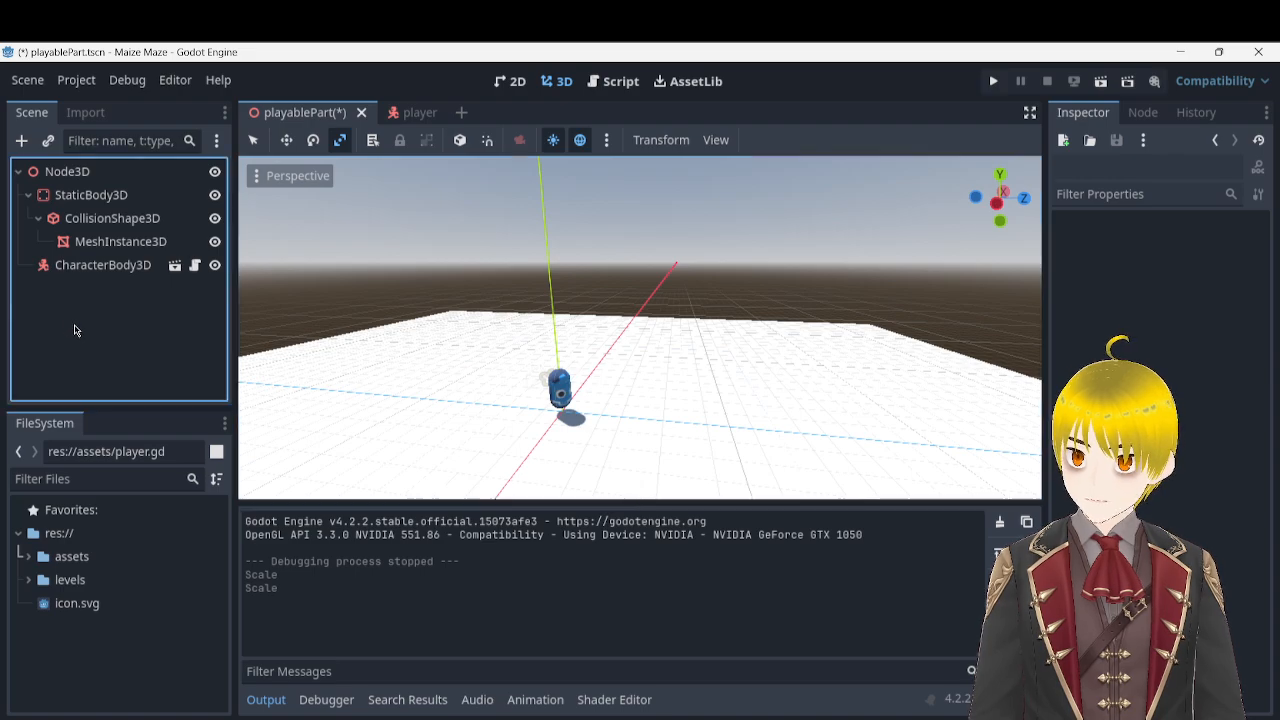
right_click(70, 168)
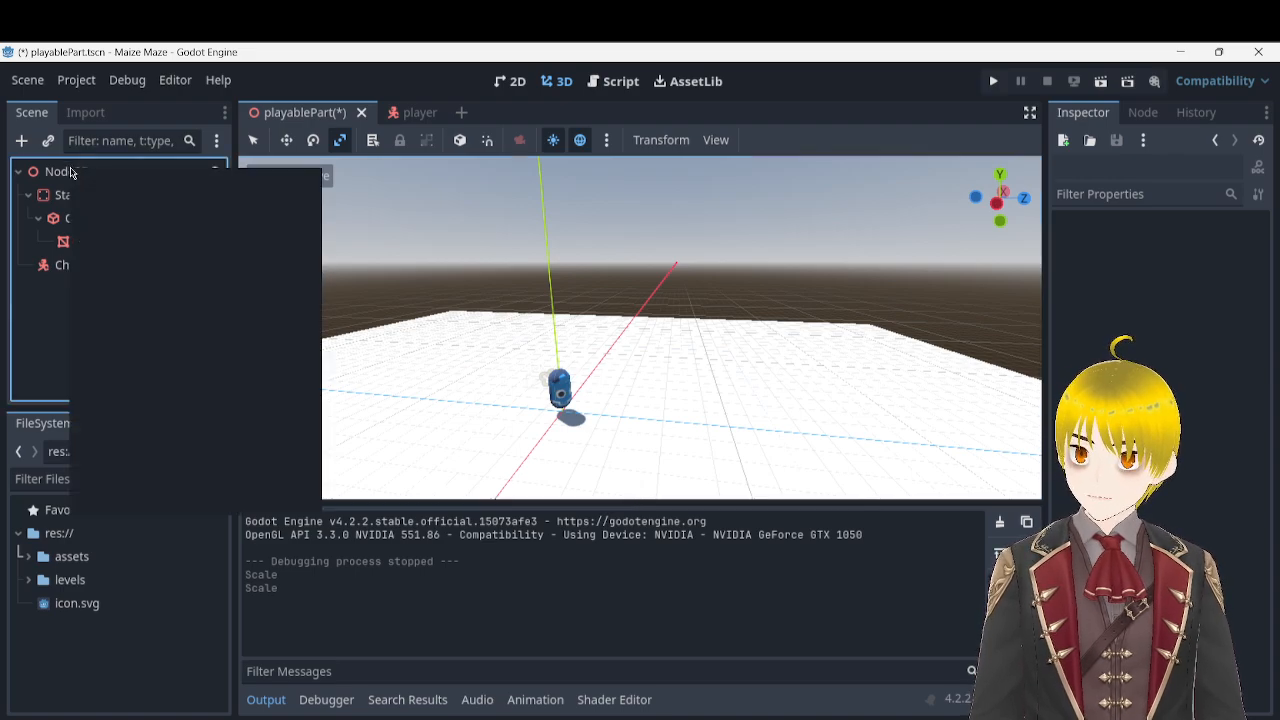
click(100, 177)
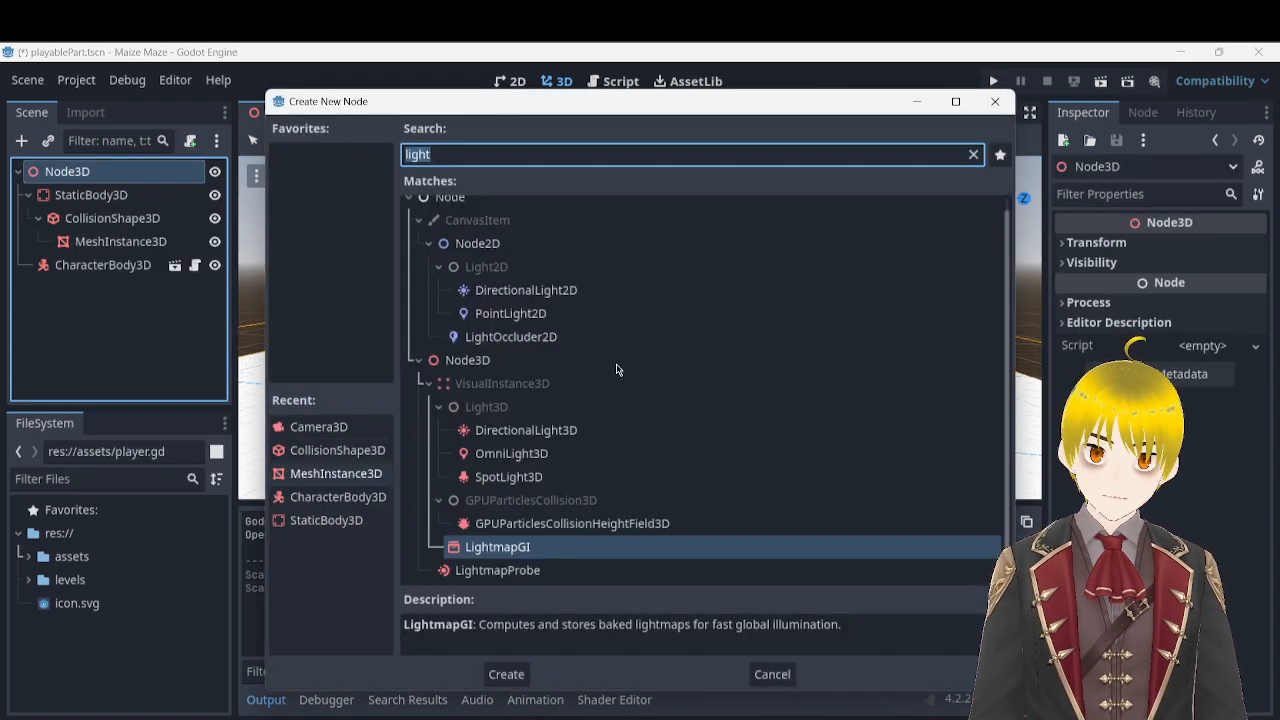
click(520, 456)
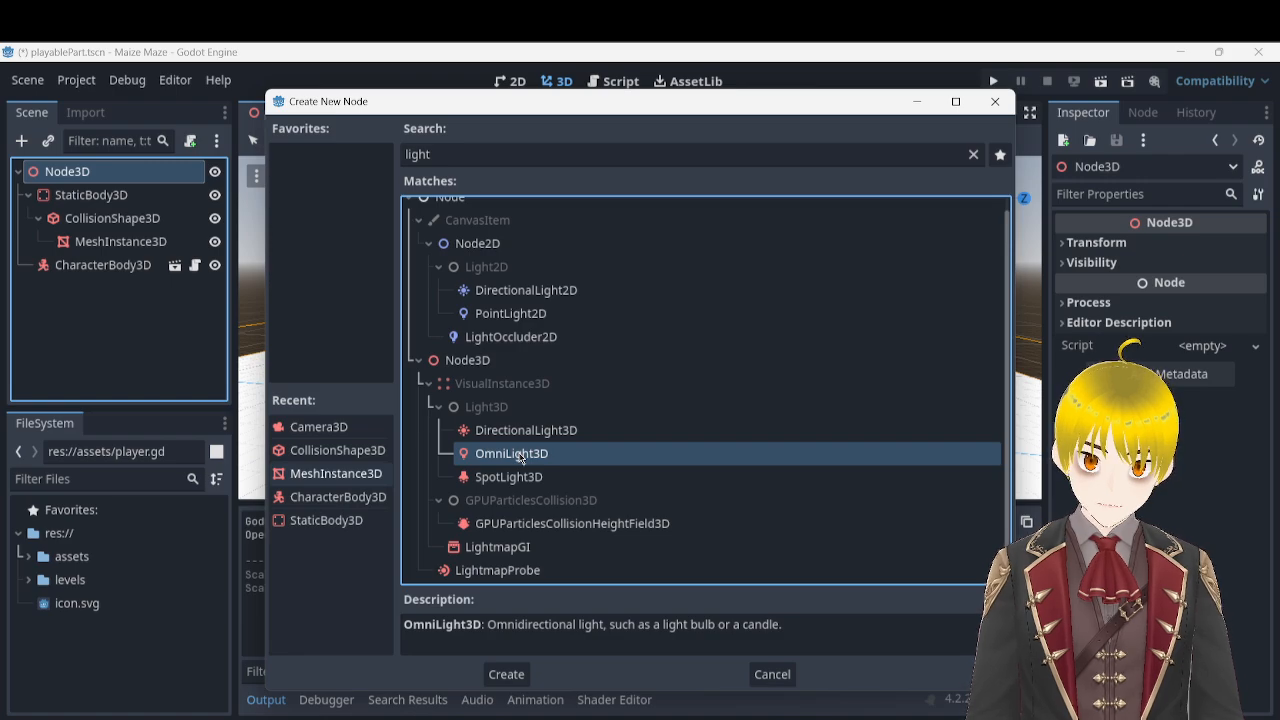
click(525, 428)
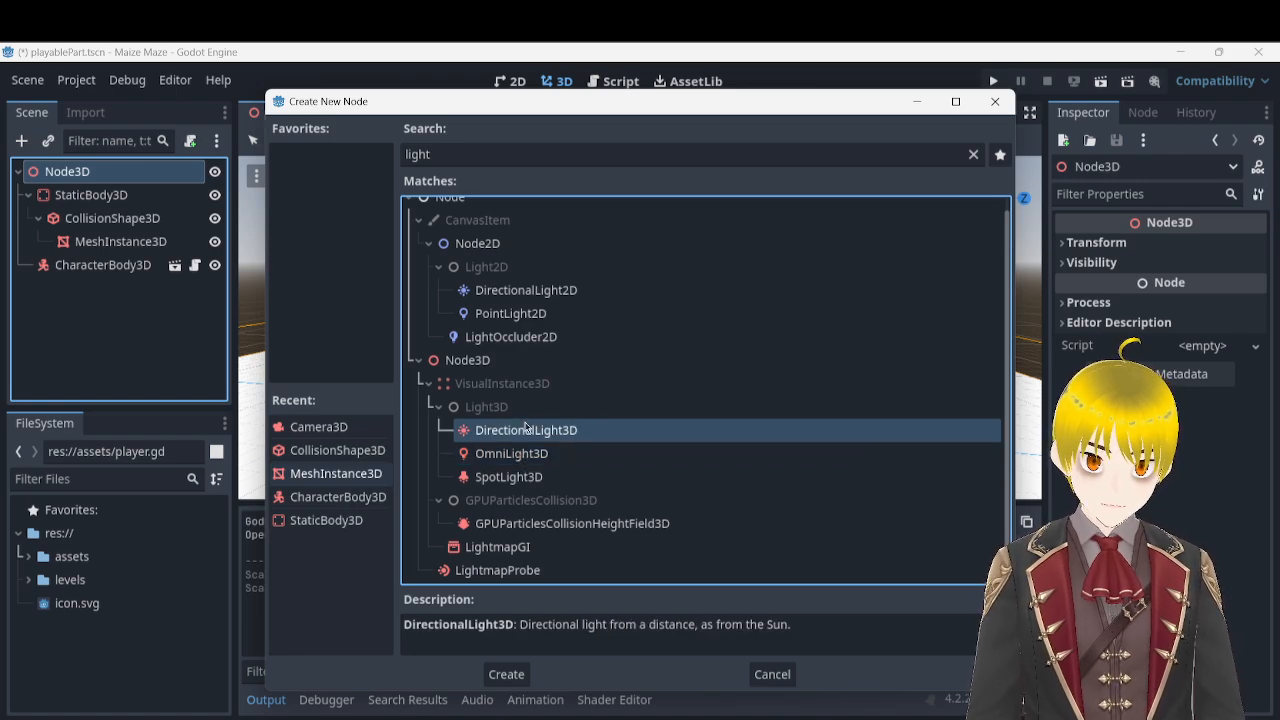
click(525, 673)
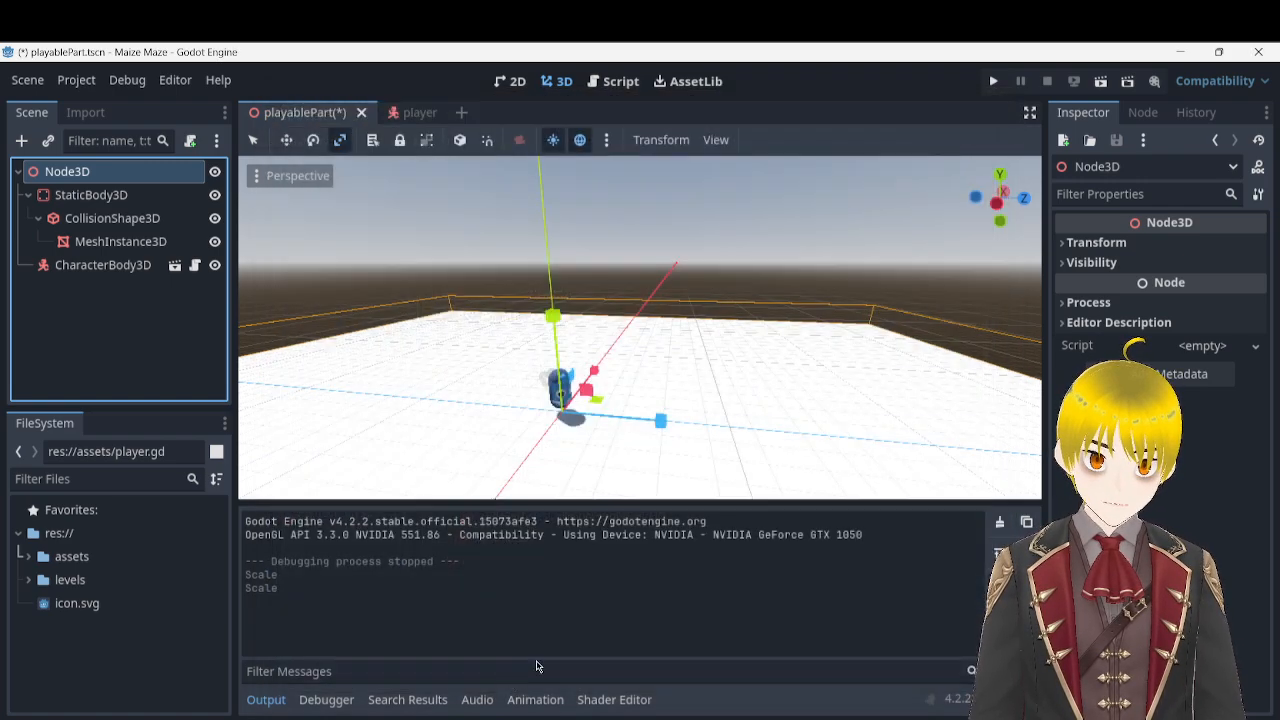
- Move the DirectionalLight3D straight up along the vertical axis so it sits well above the player
right_drag(845, 305, 660, 375)
key(s)
key(a)
click(115, 292)
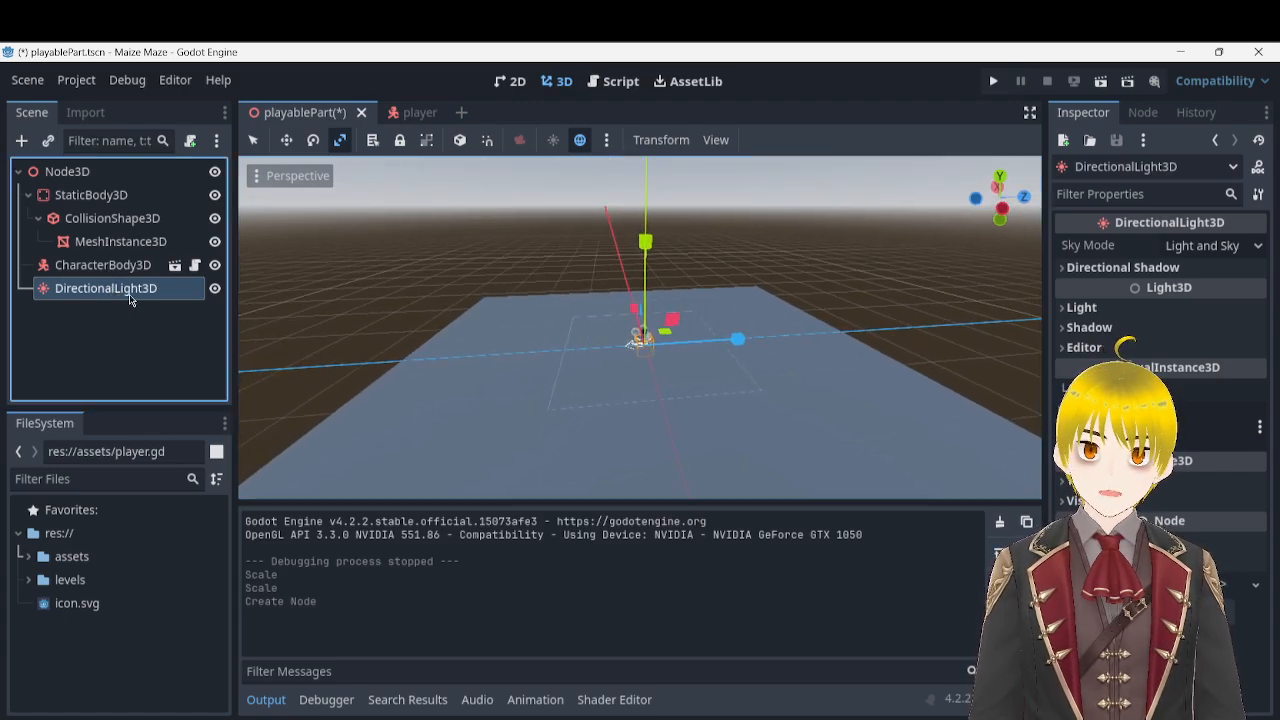
click(286, 140)
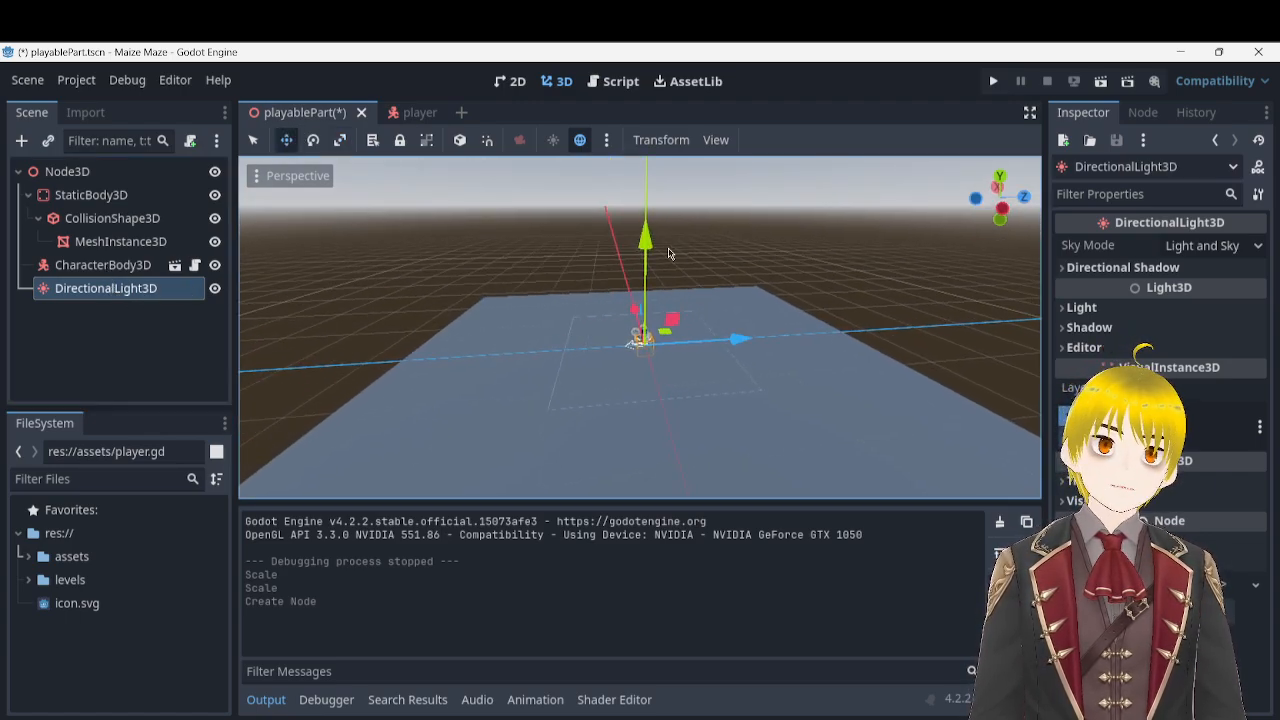
drag(650, 249, 665, 80)
right_drag(757, 309, 742, 232)
- Rotate the DirectionalLight3D about its X axis so it shines down at a slant onto the ground
click(313, 140)
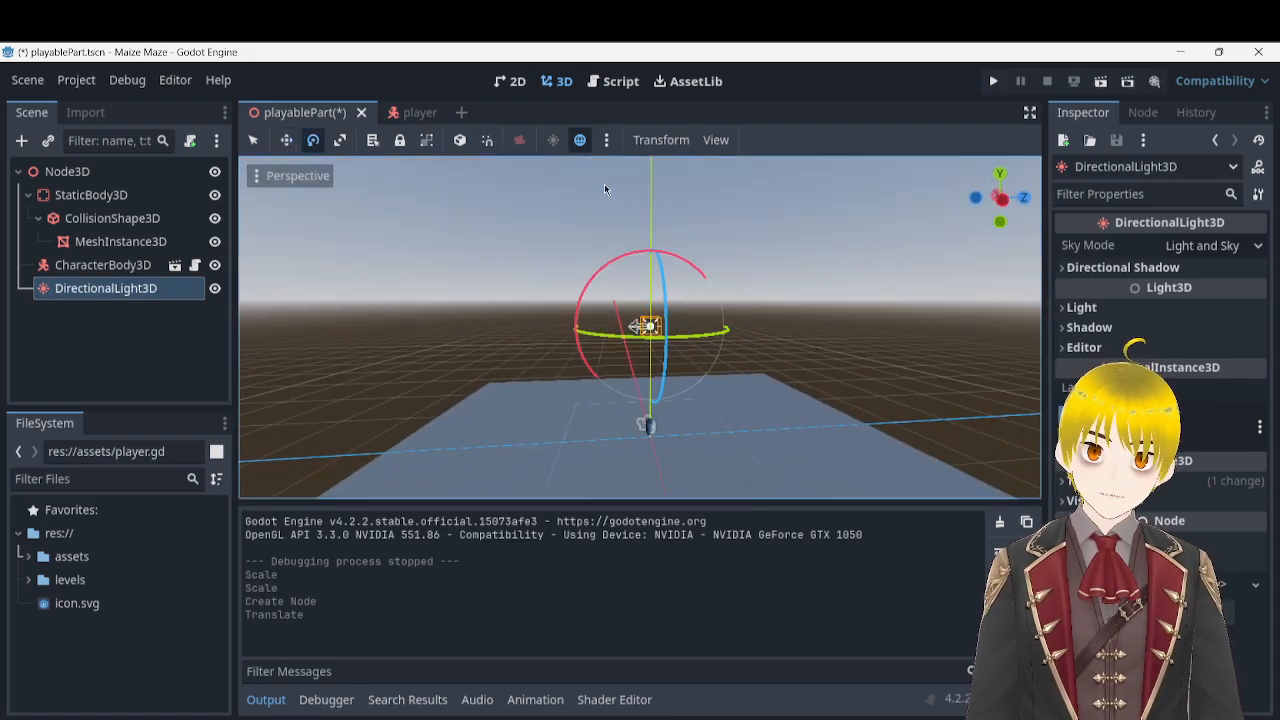
mouse_move(622, 255)
mouse_down()
mouse_move(596, 285)
mouse_move(584, 346)
mouse_move(623, 401)
mouse_move(580, 320)
mouse_move(681, 251)
mouse_move(720, 330)
mouse_move(690, 410)
mouse_move(640, 455)
mouse_move(554, 434)
mouse_up()
right_drag(590, 335, 516, 396)
key(w)
key(d)
key(w)
key(w)
key(s)
- Try the light's Sky Mode as Sky Only and Light Only, and return it to Light and Sky
click(1219, 256)
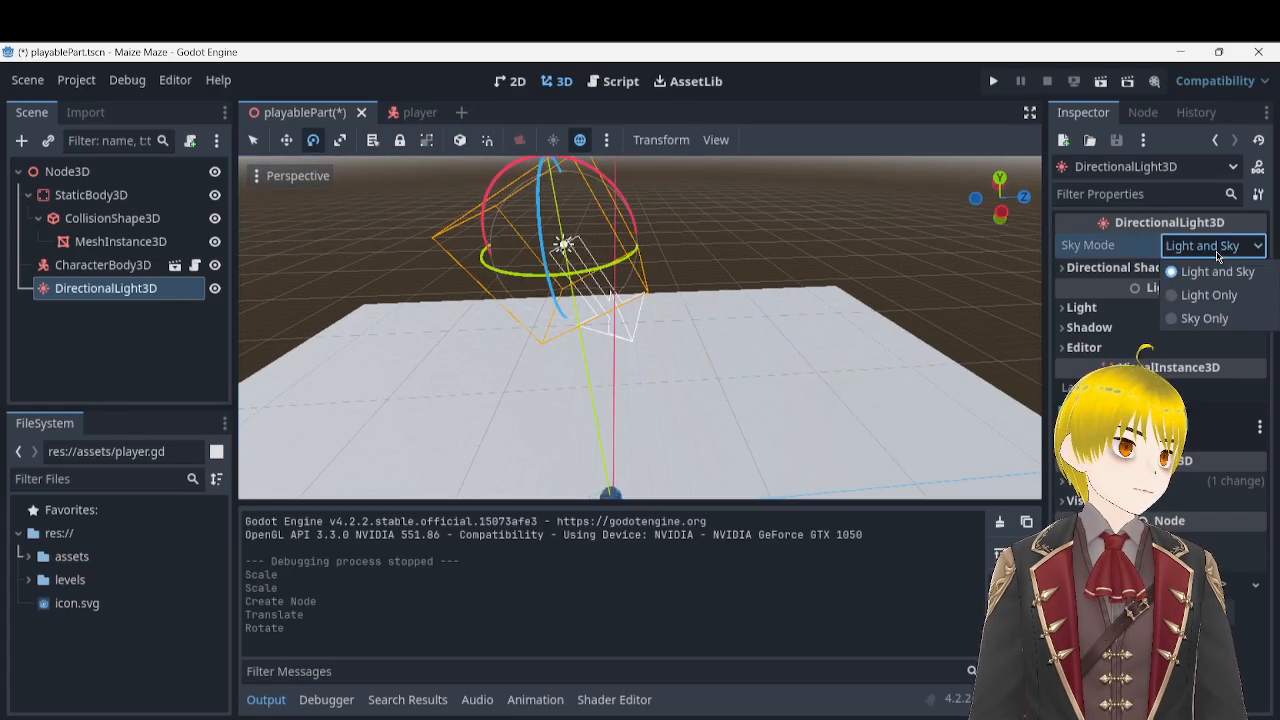
click(1208, 318)
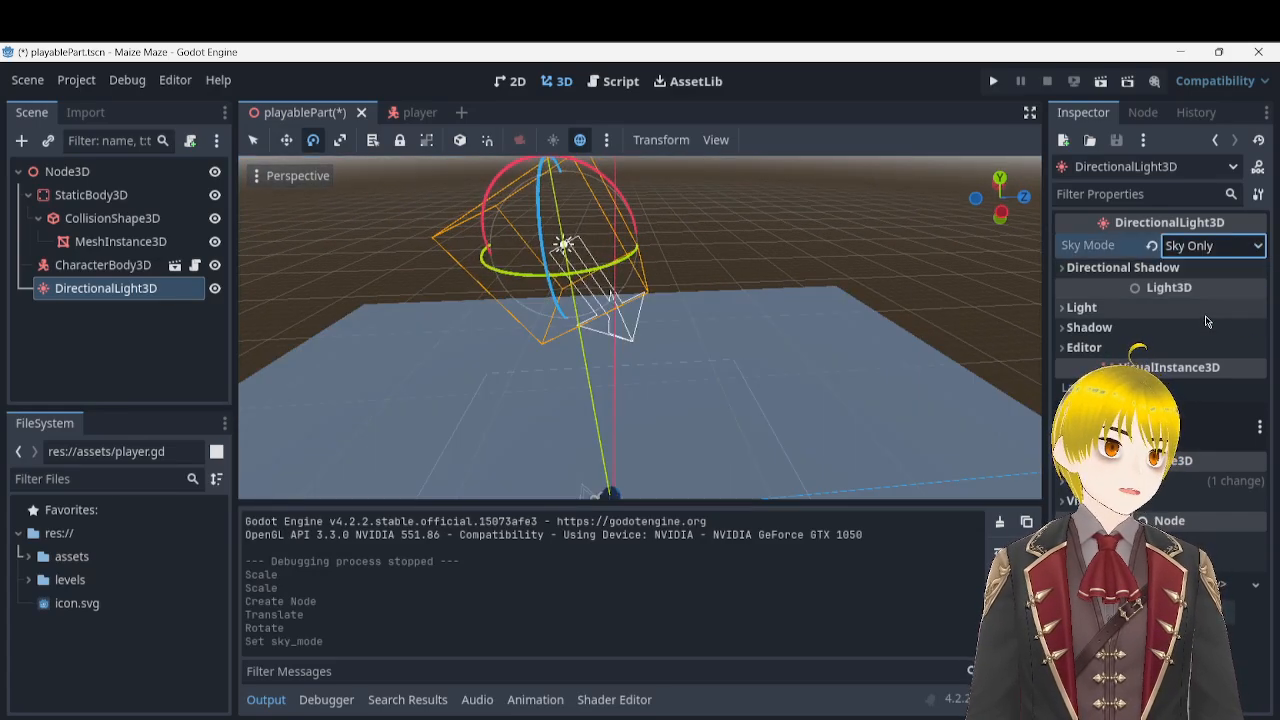
click(1211, 255)
click(1210, 294)
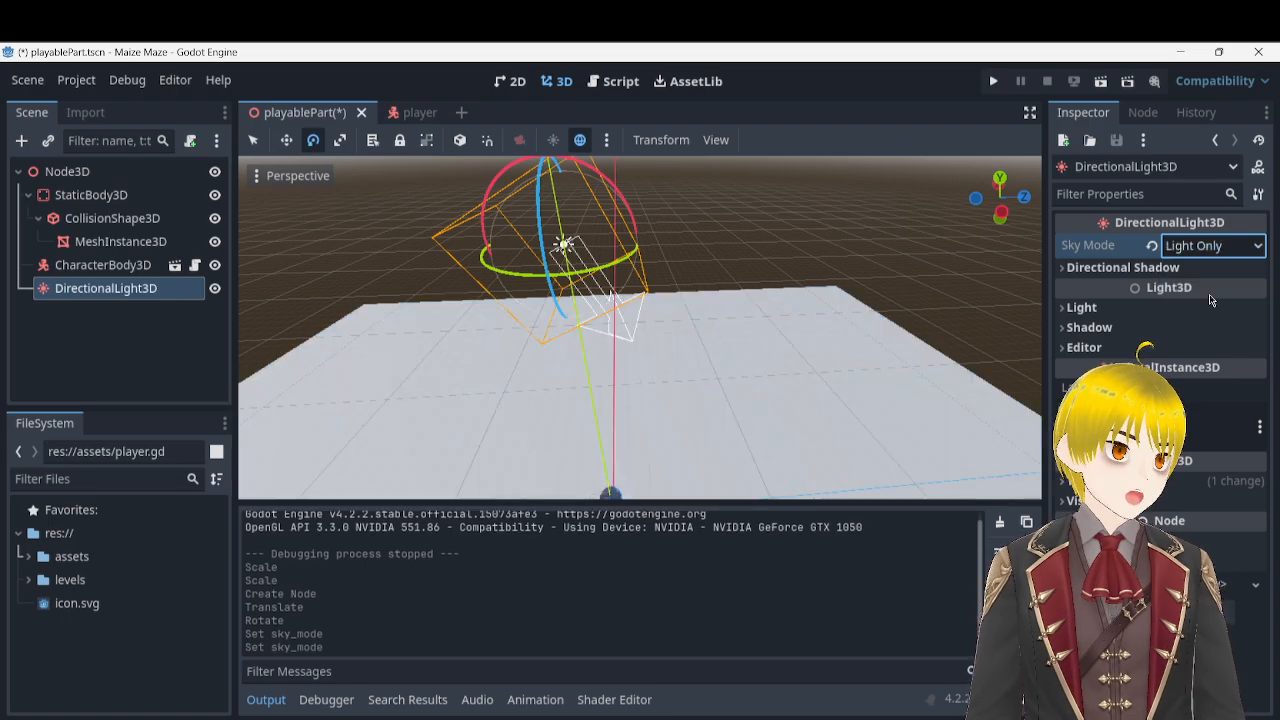
click(1224, 252)
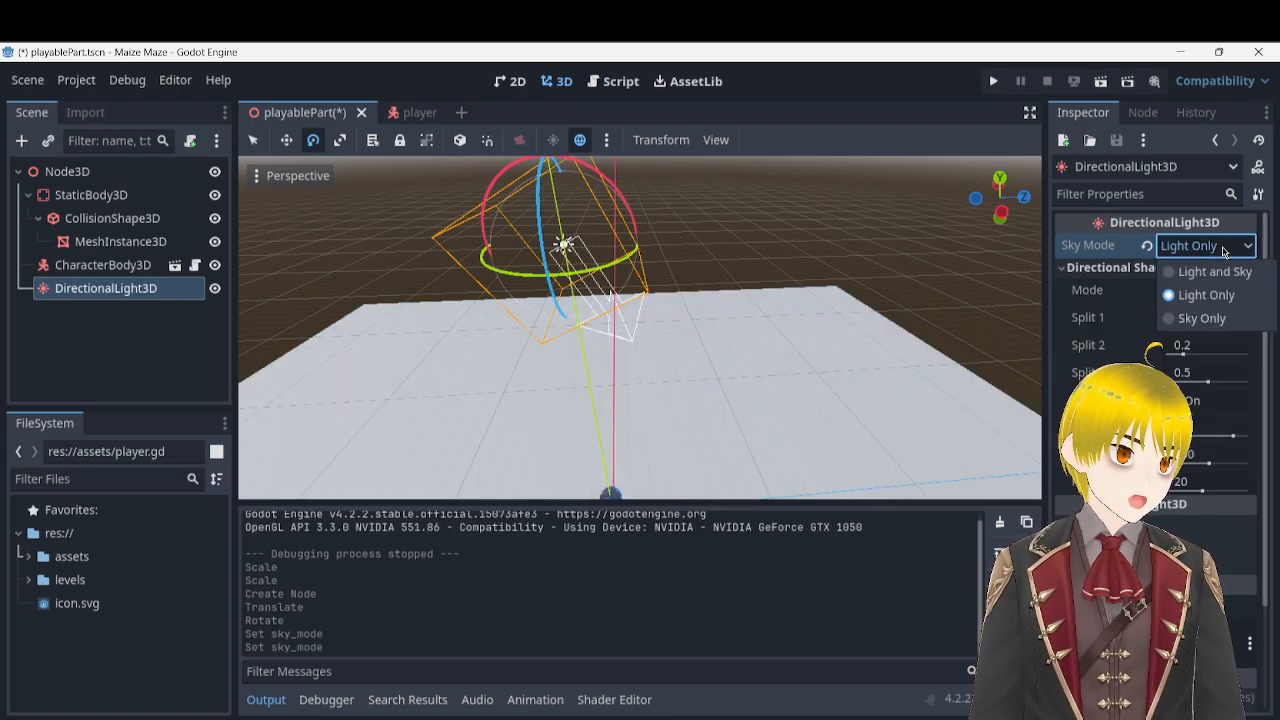
click(1225, 267)
- Set the DirectionalLight3D's light color to pure yellow with RGB 255, 255, 0
scroll(1226, 265, down, 3)
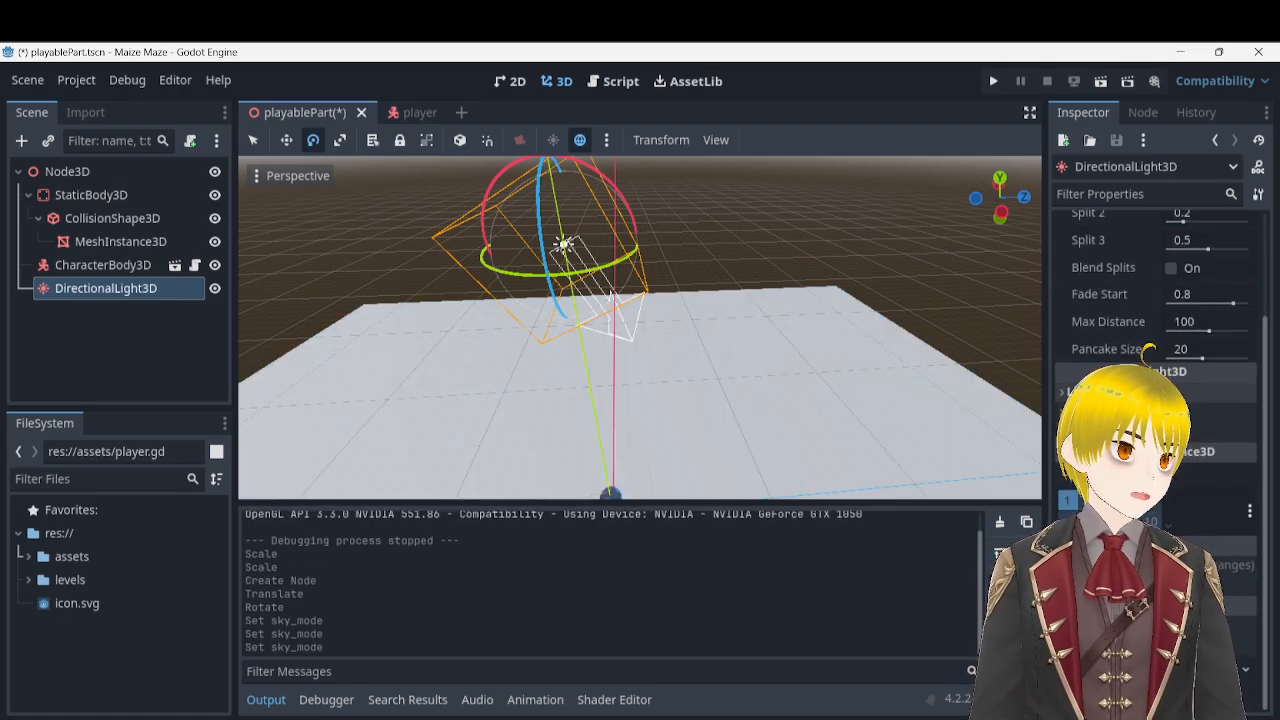
click(1207, 418)
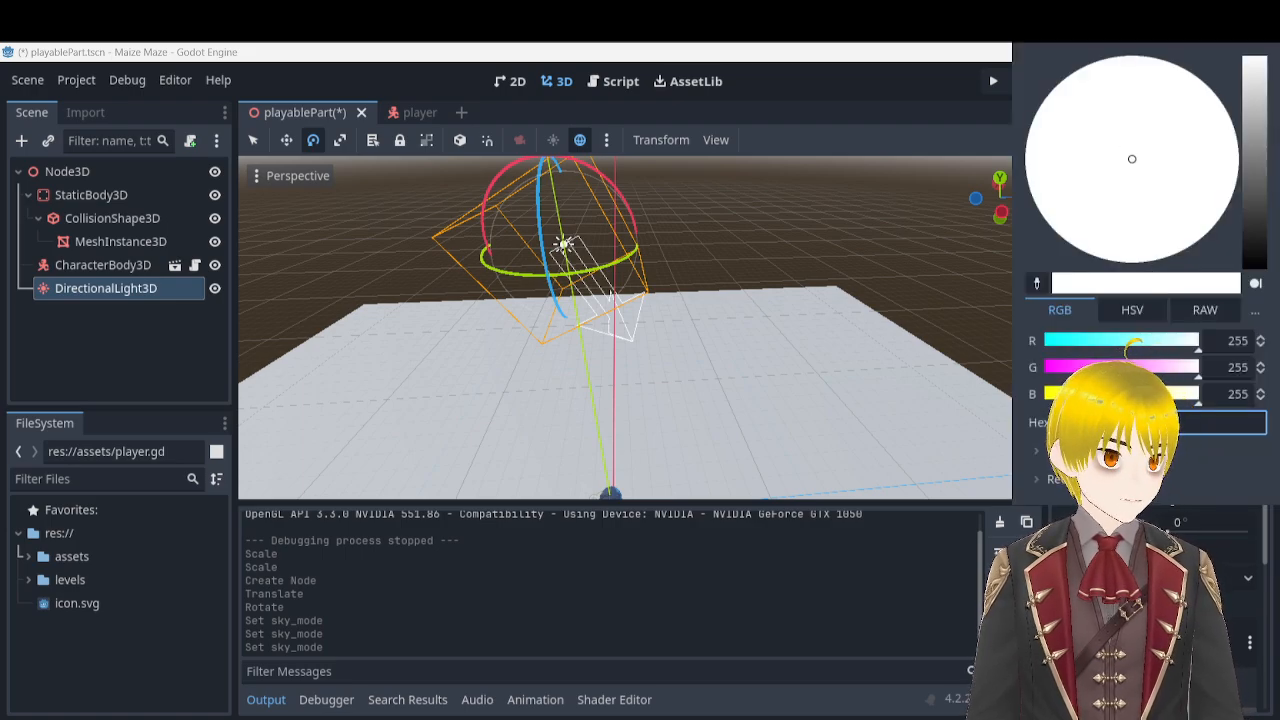
click(1097, 256)
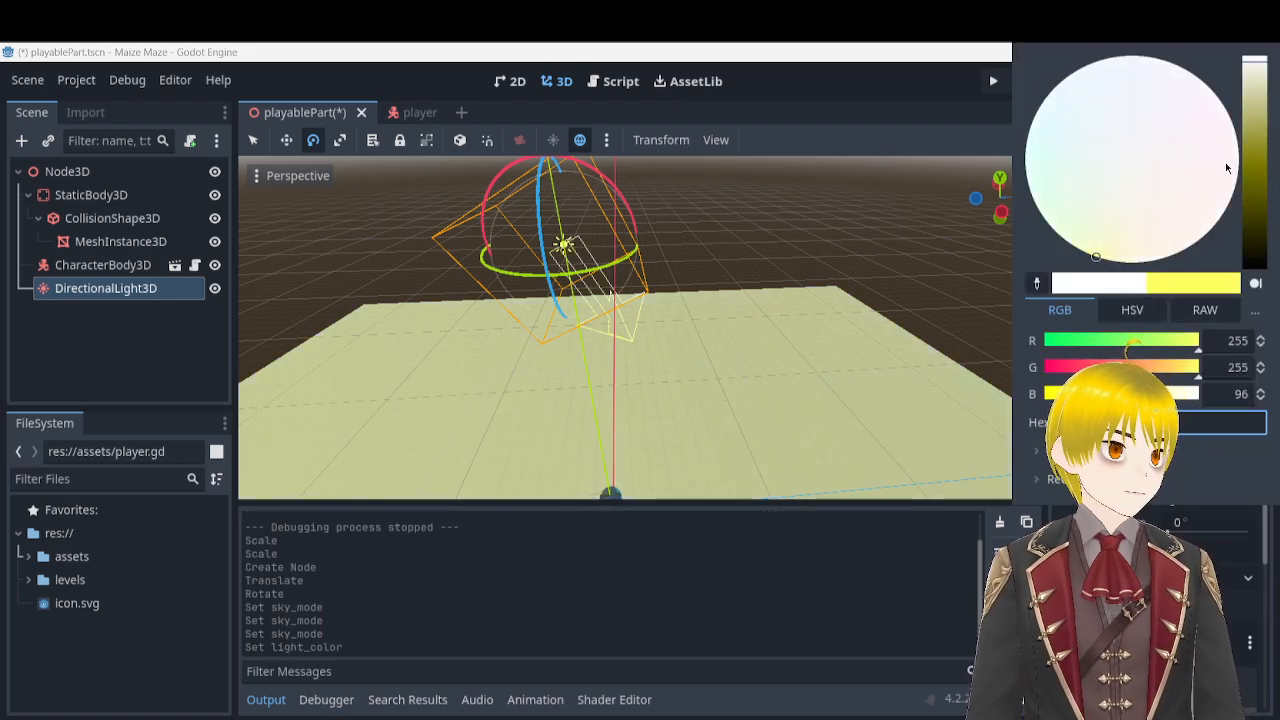
drag(1263, 119, 1261, 105)
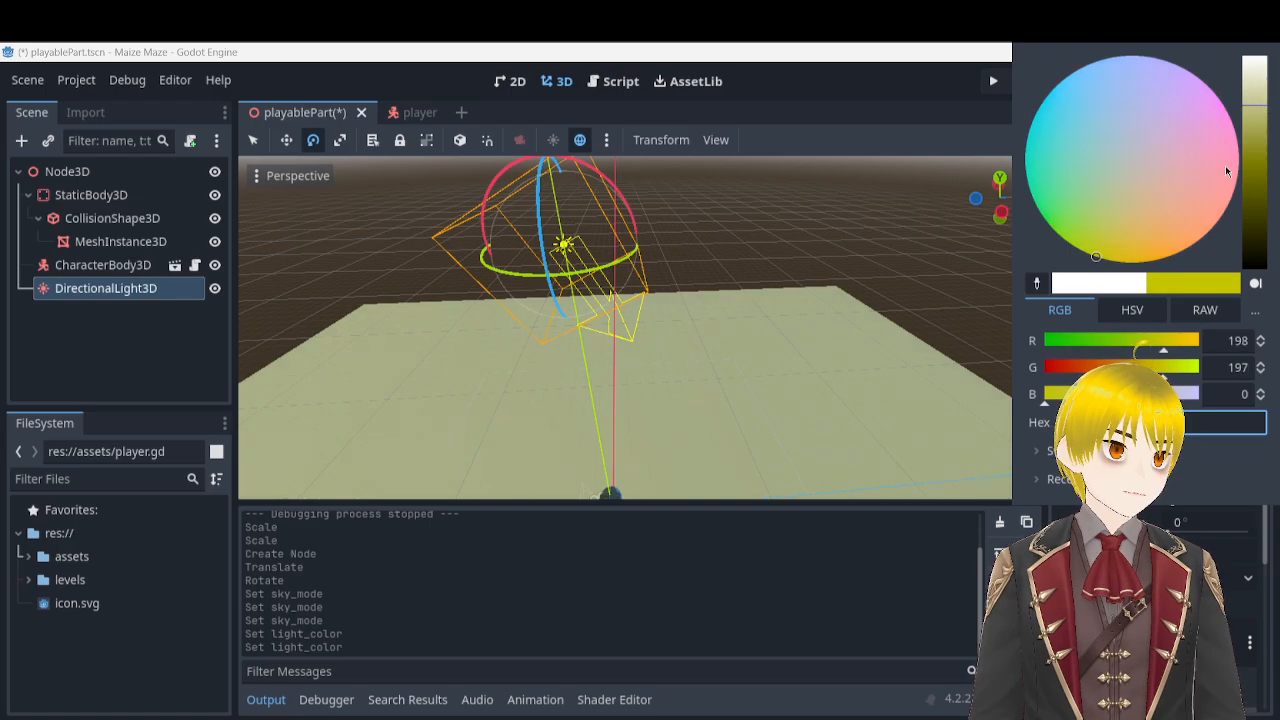
drag(1178, 354, 1241, 369)
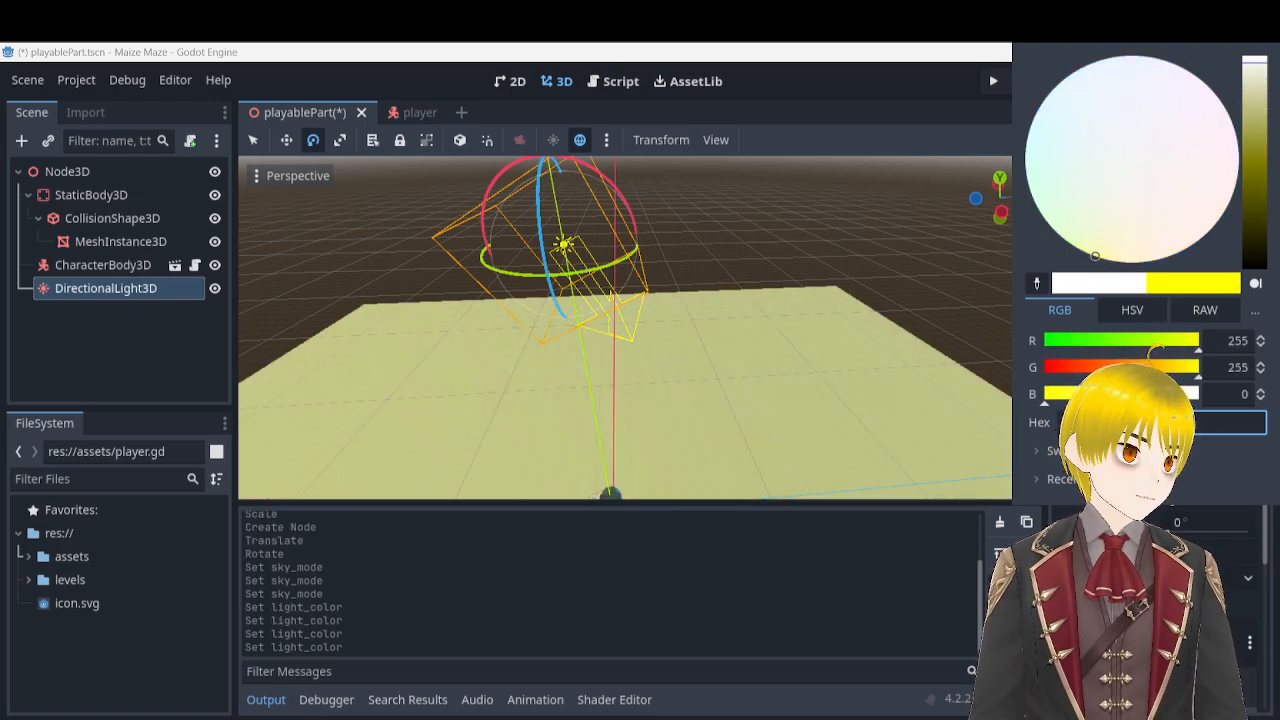
key(Escape)
scroll(823, 345, down, 5)
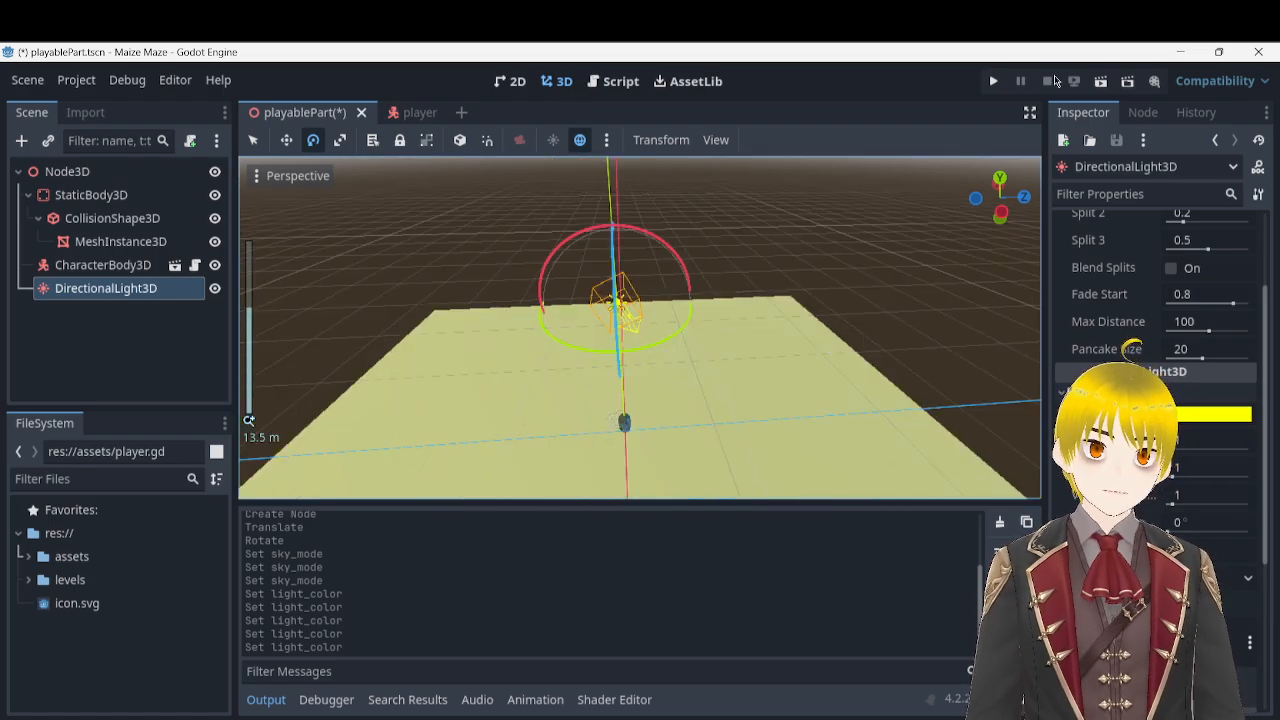
- Save the playablePart scene with the yellow light, test-run the project, and close the game window
key(ctrl+s)
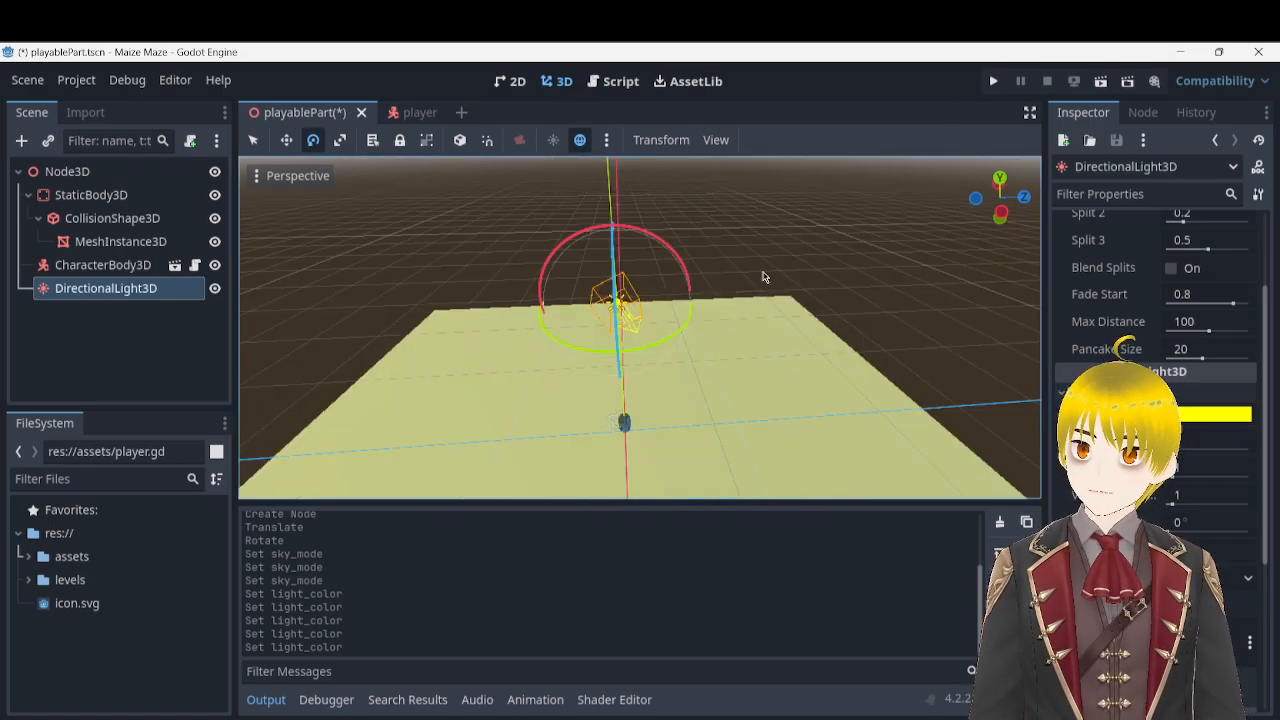
click(990, 81)
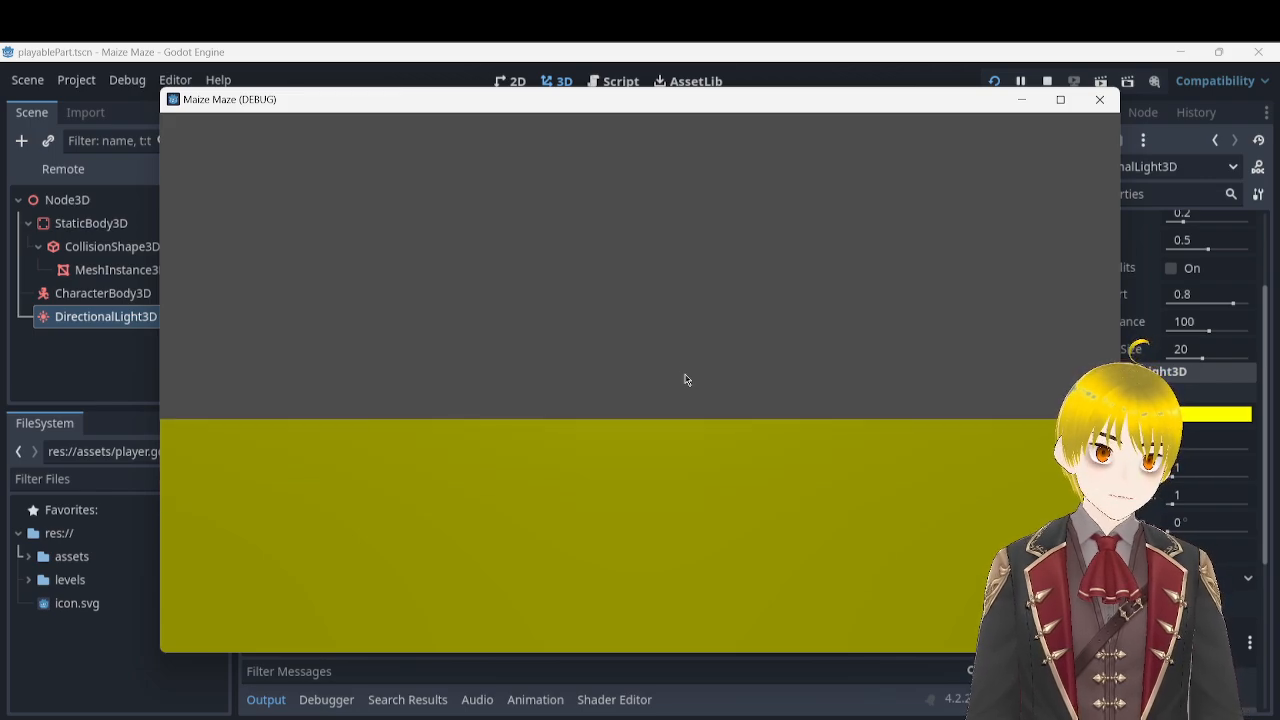
click(1100, 99)
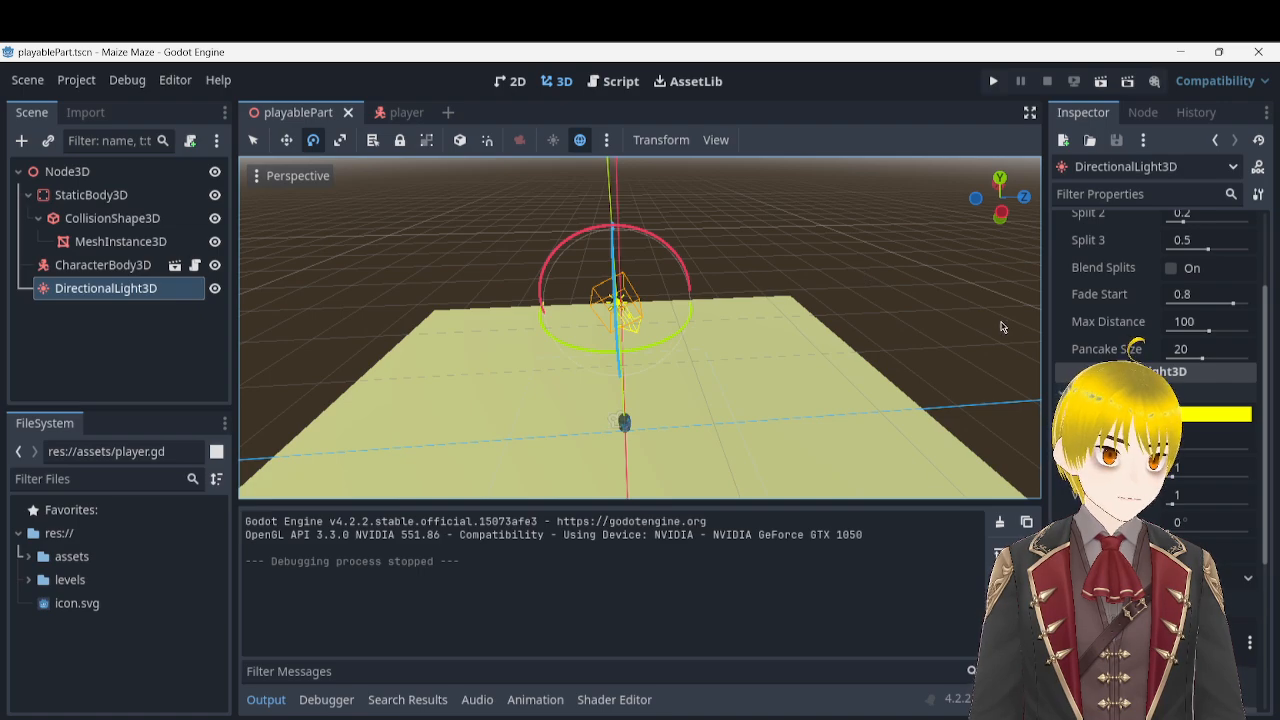
- Examine the DirectionalLight3D's remaining properties and view the lit ground and player from several angles
scroll(1212, 423, down, 3)
scroll(1198, 477, up, 2)
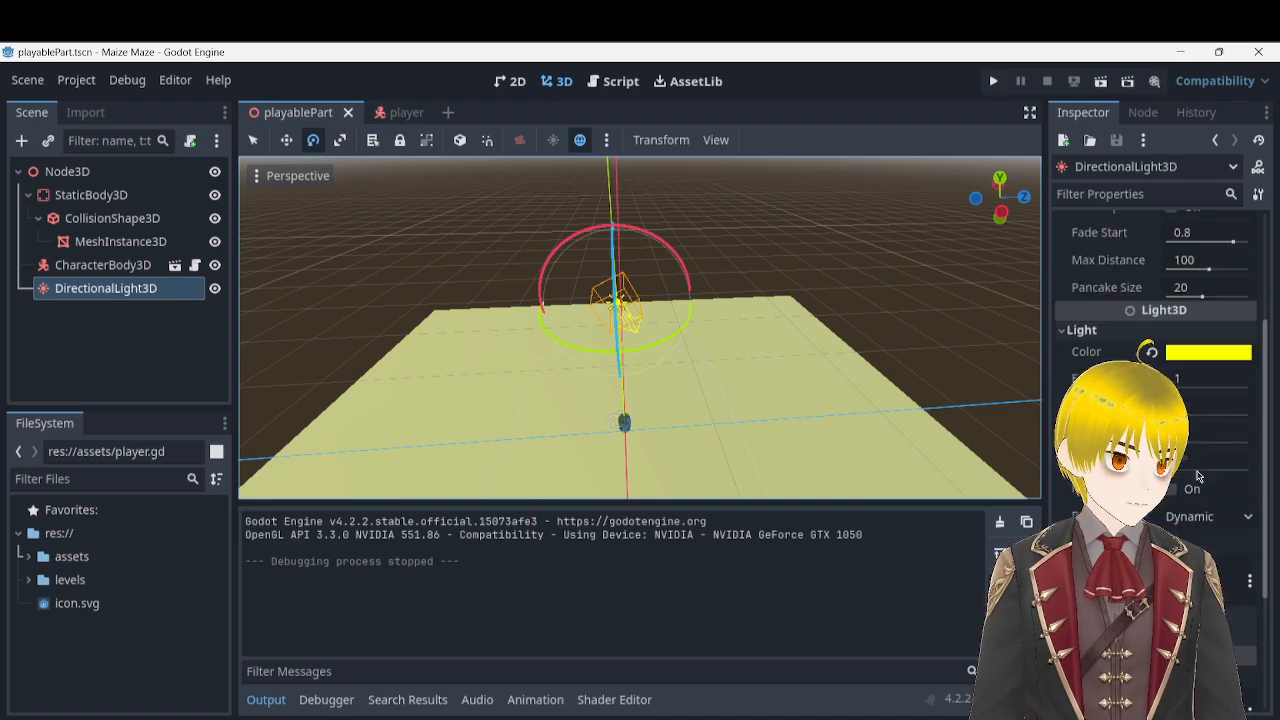
scroll(1198, 477, up, 2)
scroll(1198, 477, down, 4)
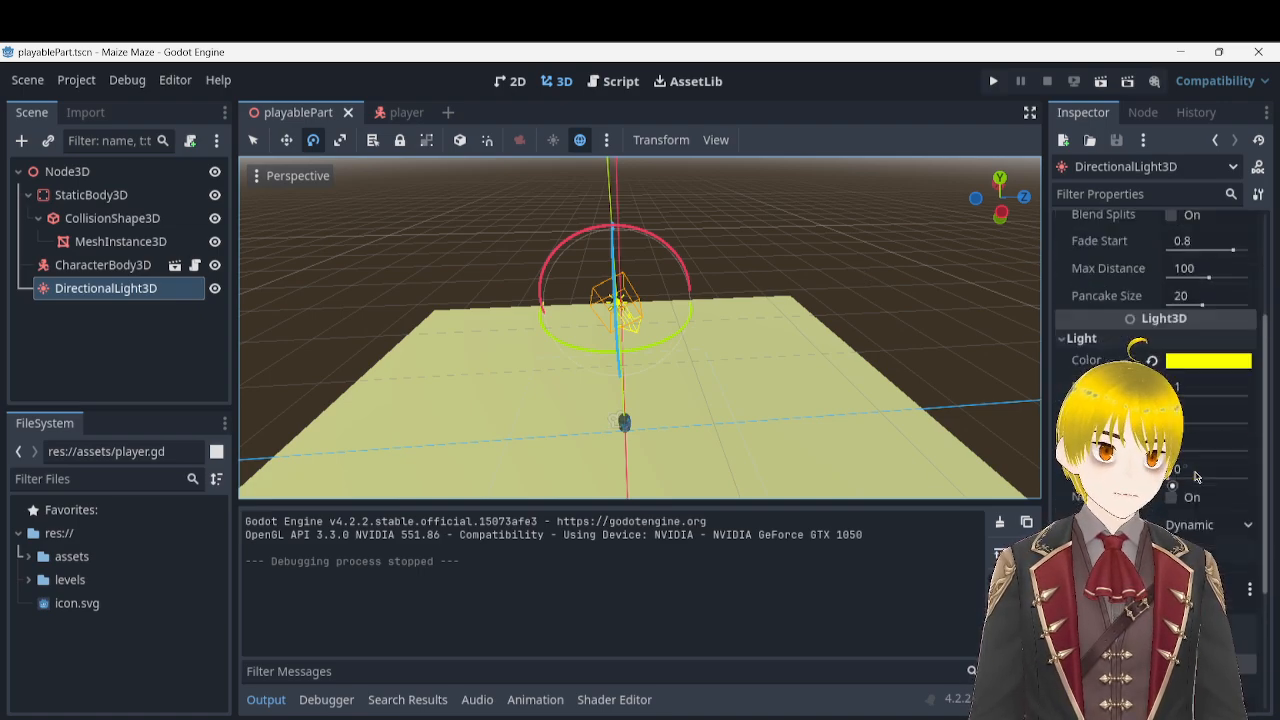
scroll(862, 358, up, 3)
right_click(852, 113)
click(808, 254)
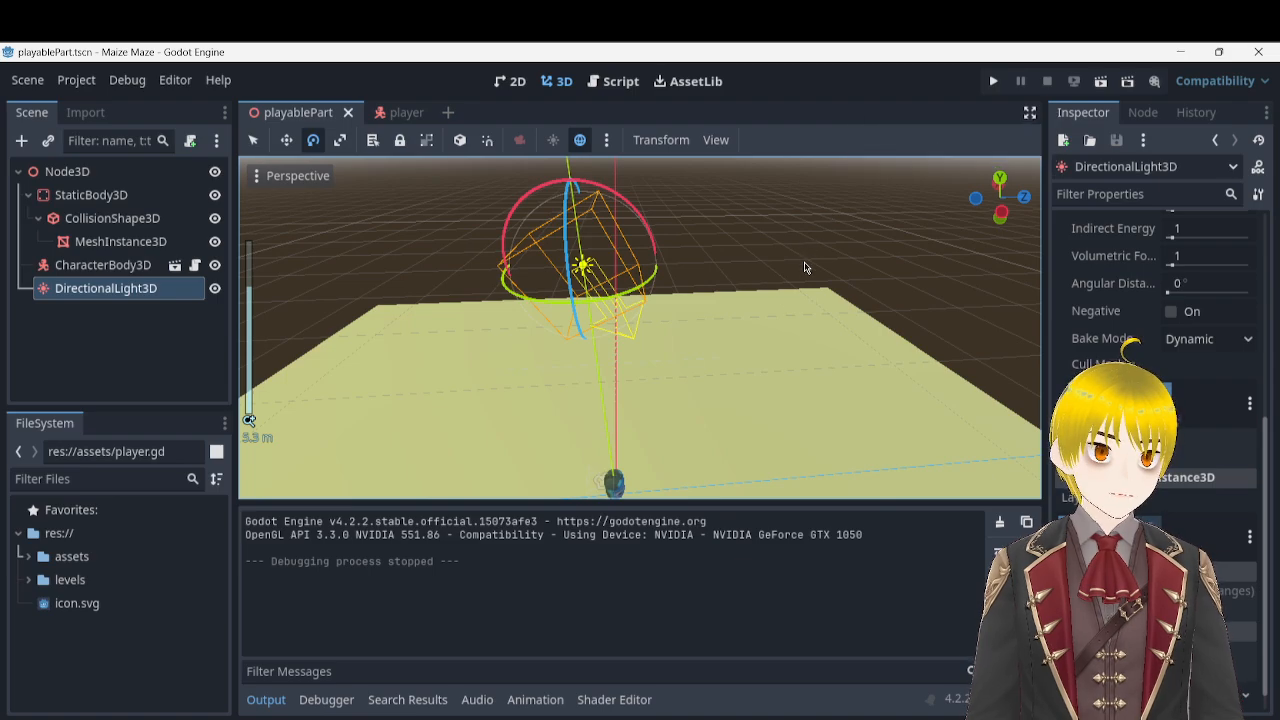
middle_drag(757, 326, 800, 285)
right_drag(800, 285, 783, 254)
key(q)
key(w)
key(w)
key(e)
key(s)
key(s)
key(a)
key(s)
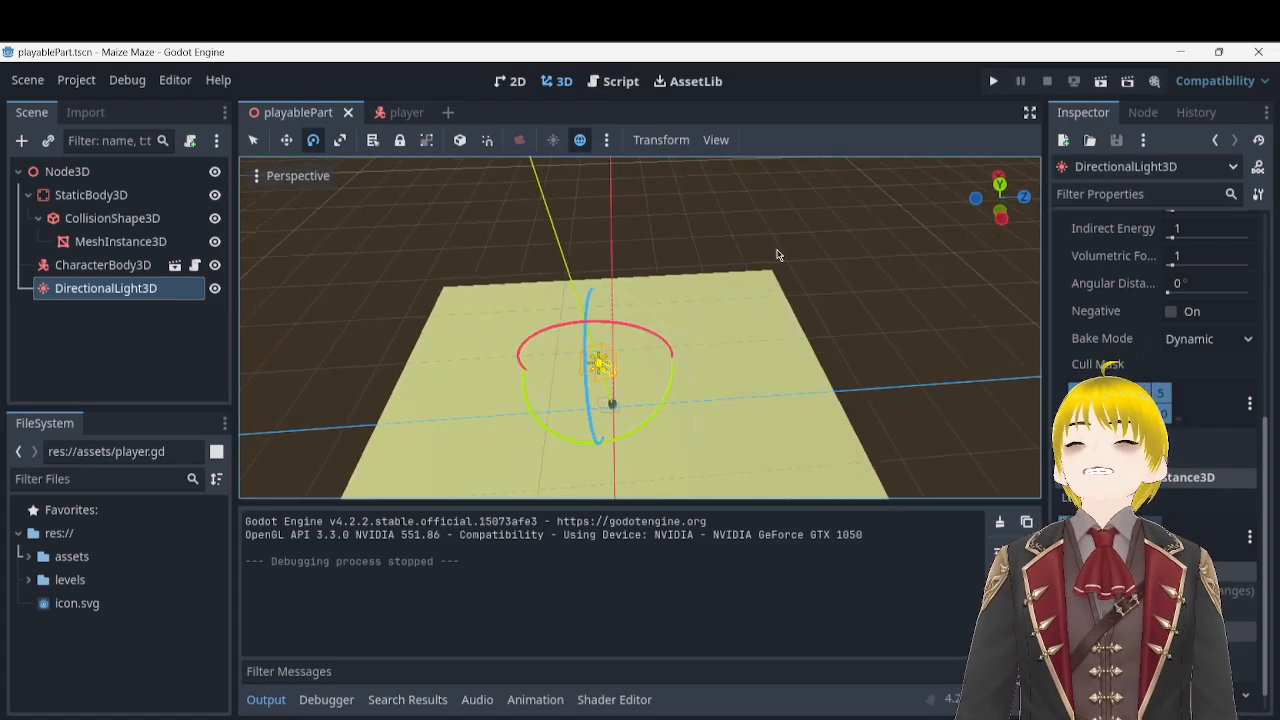
click(448, 112)
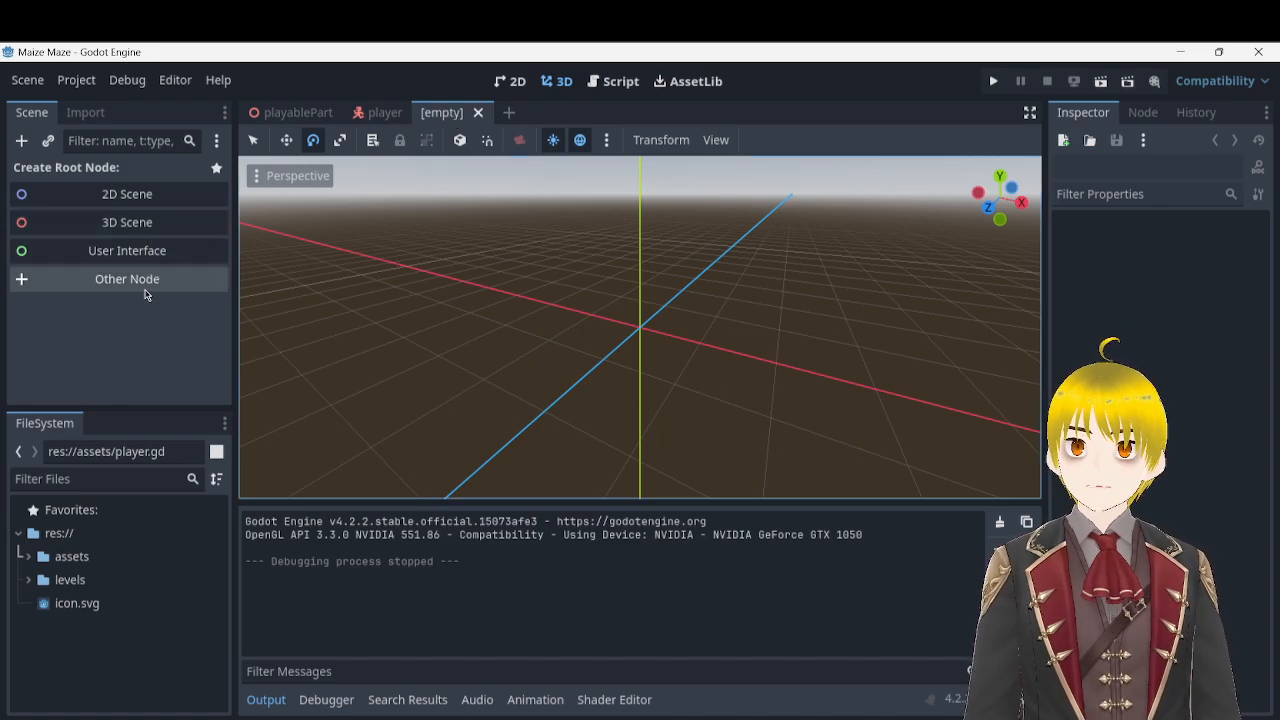
click(300, 112)
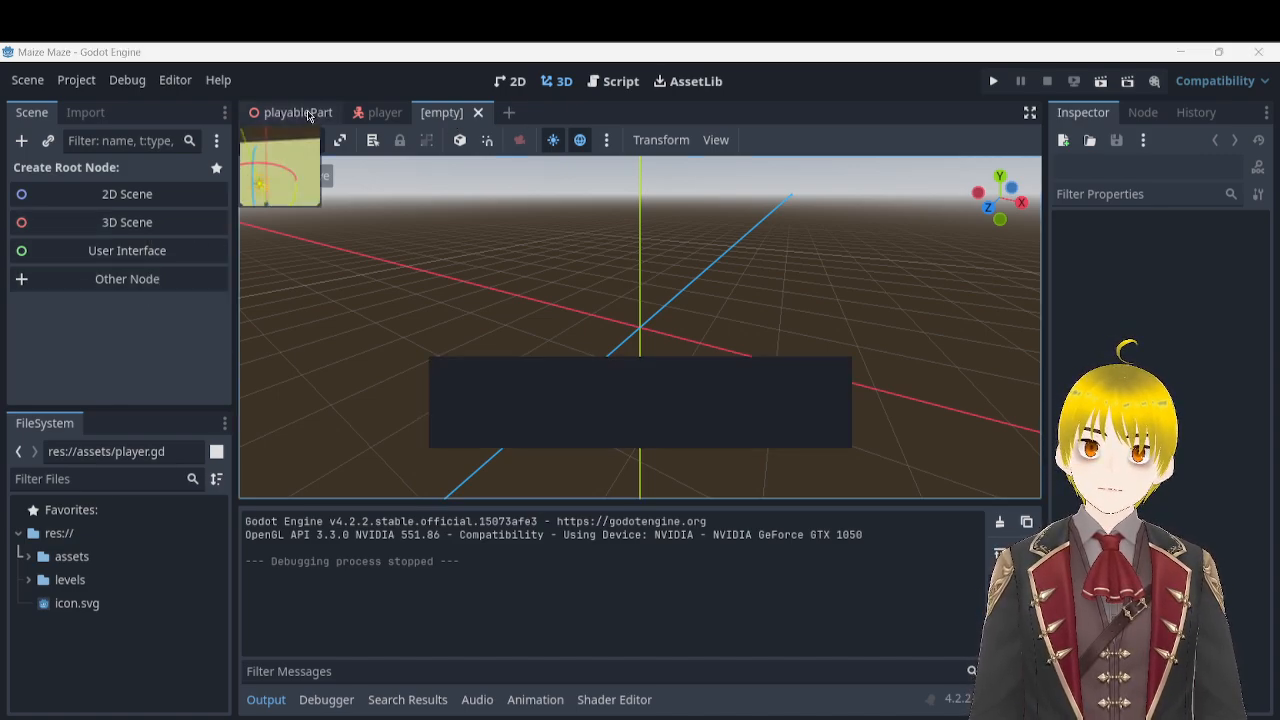
click(463, 113)
click(188, 255)
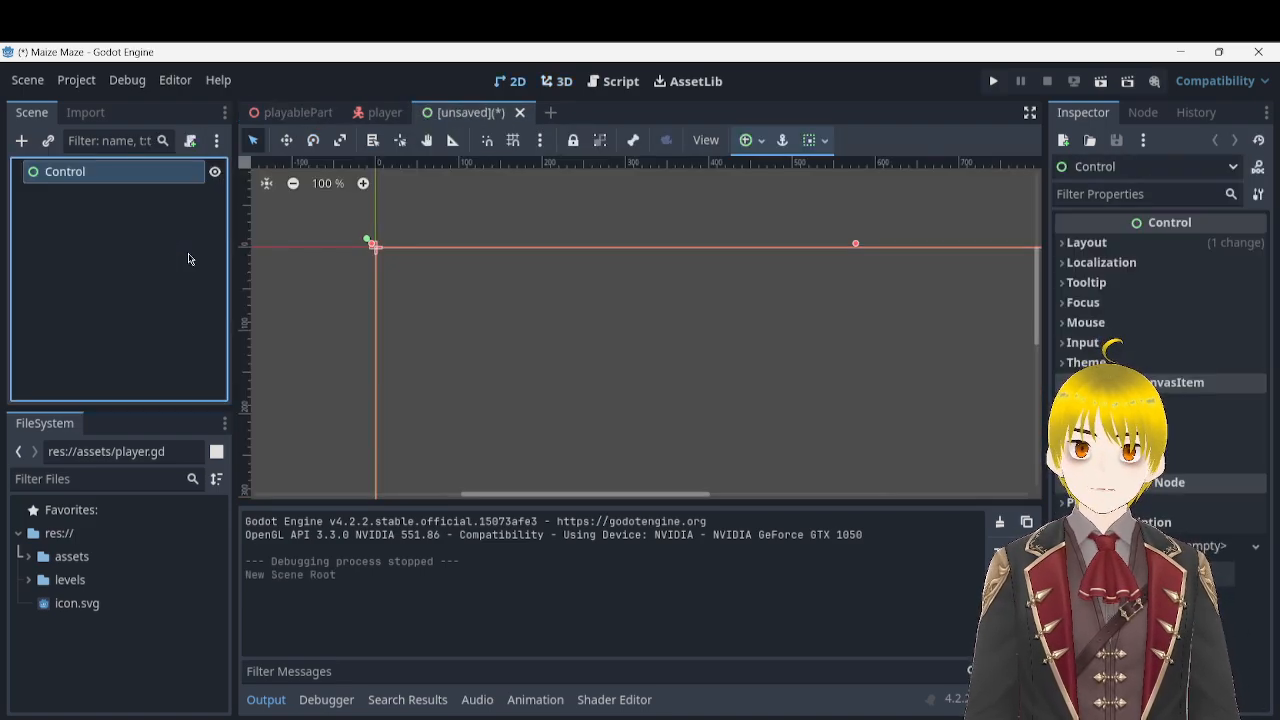
click(520, 113)
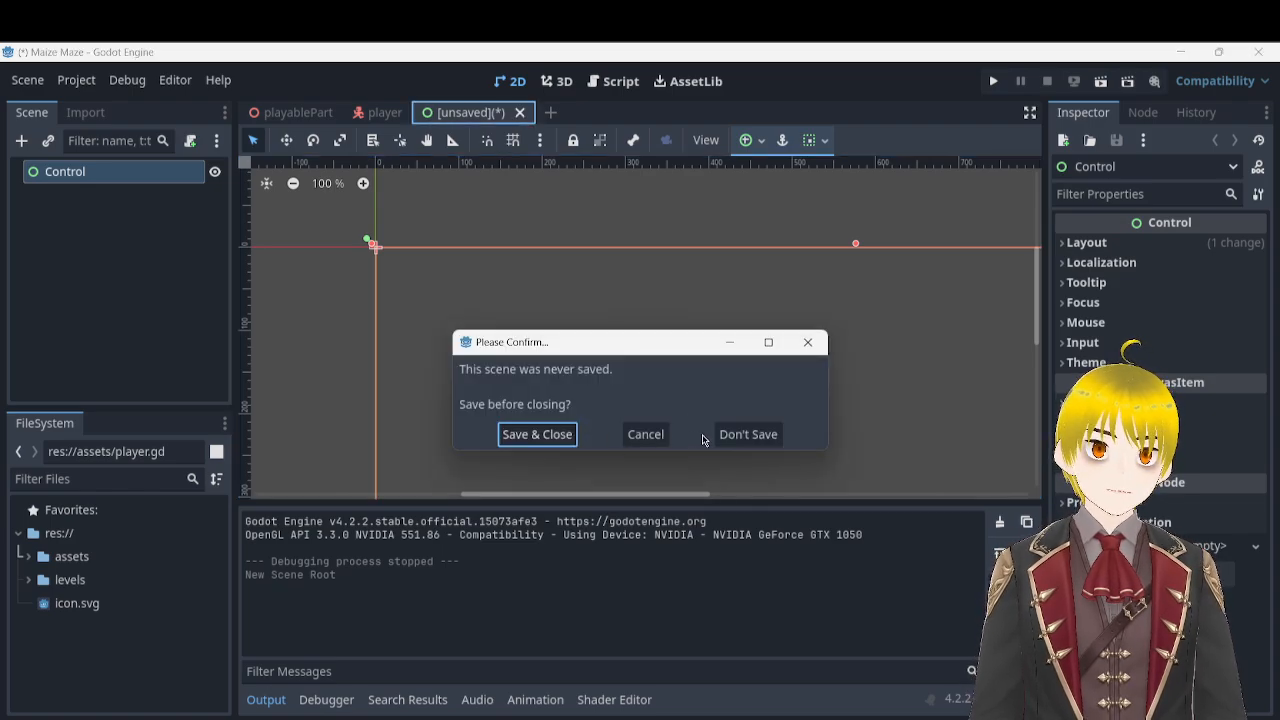
click(718, 433)
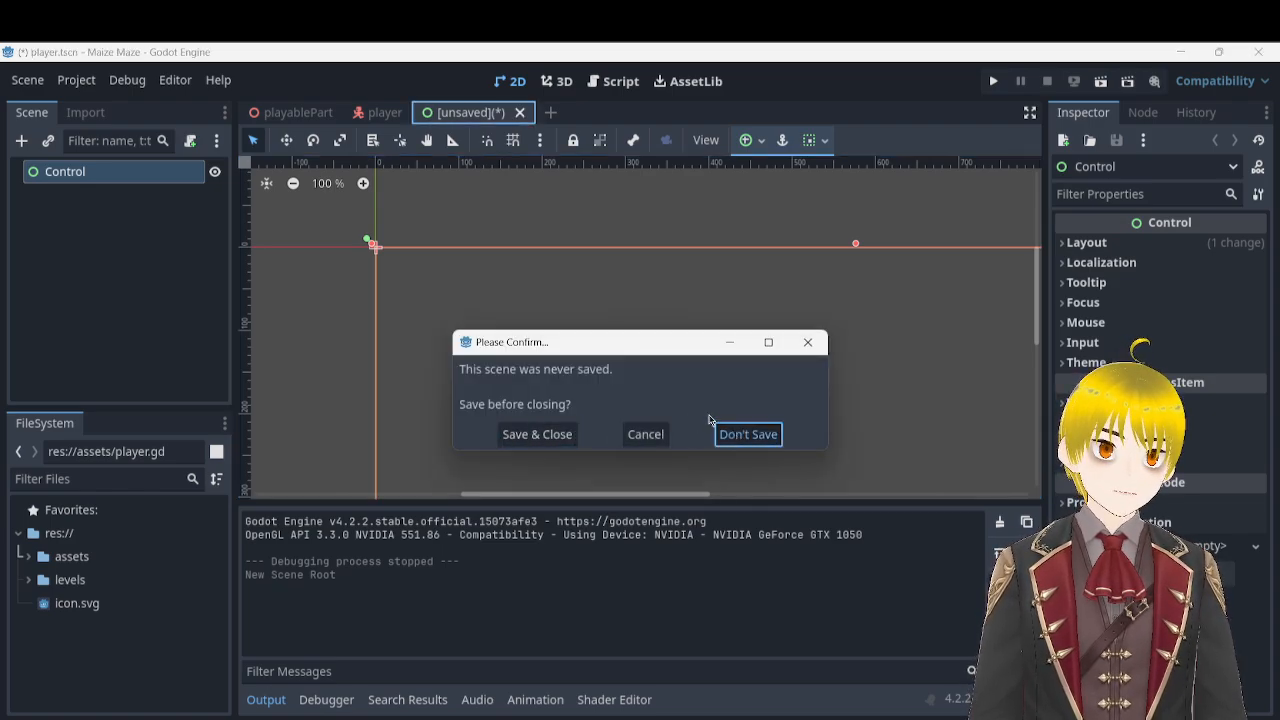
- Create a new scene with a StaticBody3D as its root node
click(446, 112)
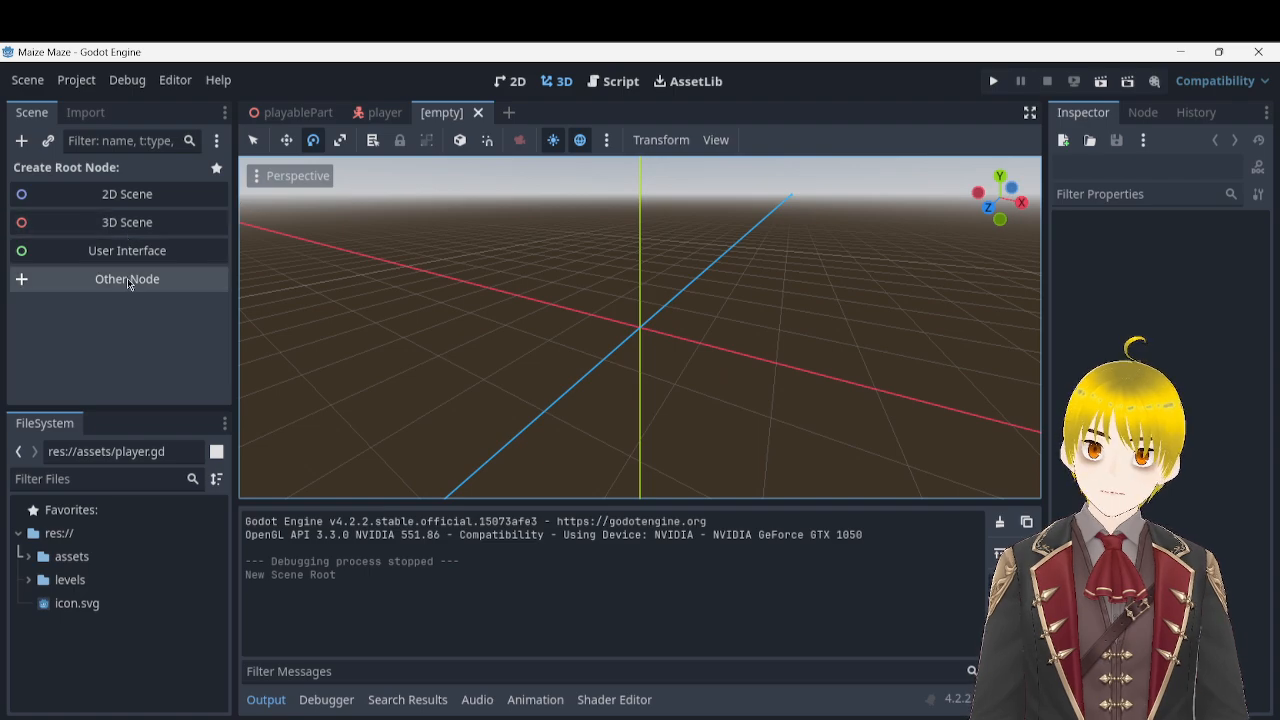
click(156, 290)
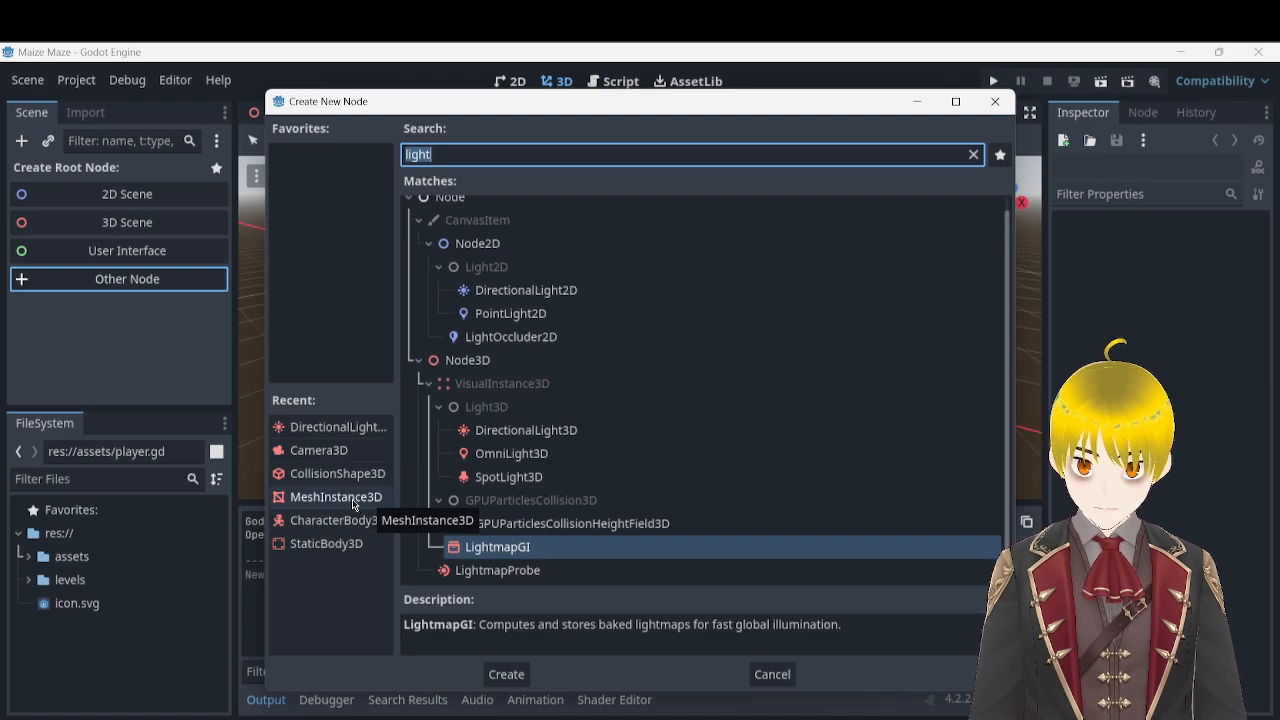
click(346, 546)
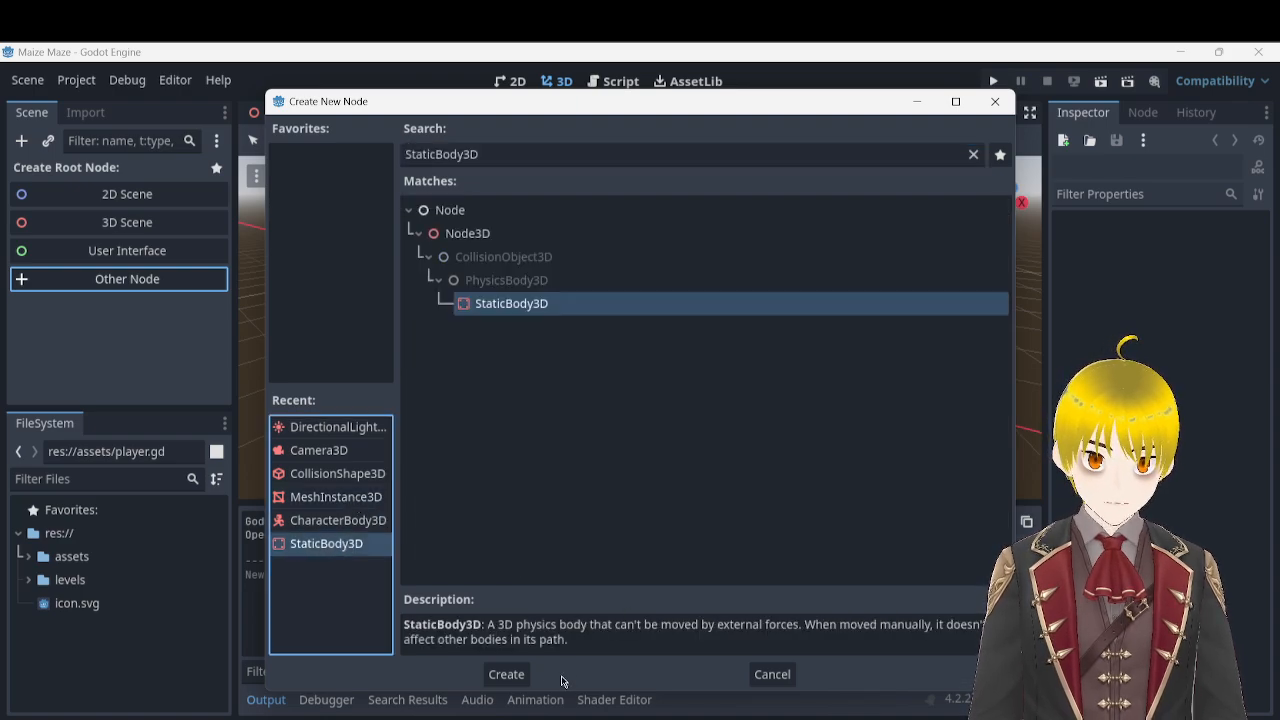
click(520, 674)
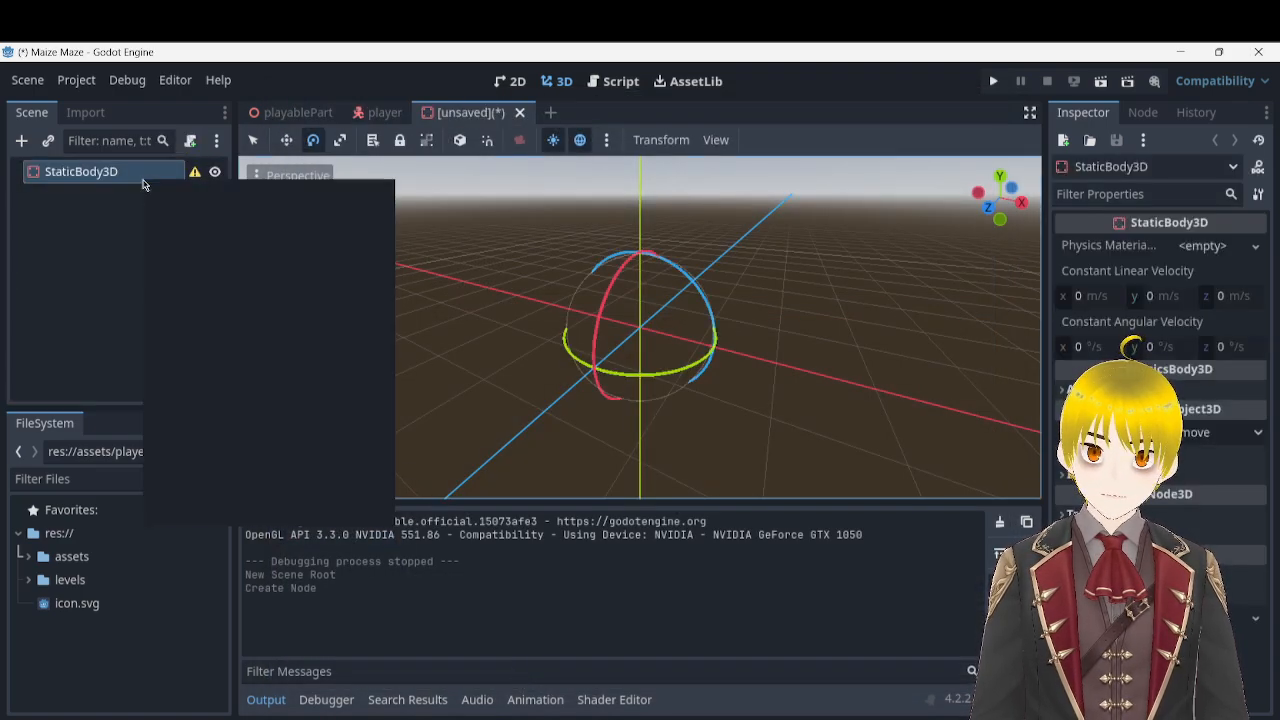
- Add a MeshInstance3D child to the StaticBody3D and give it a new BoxMesh
click(165, 190)
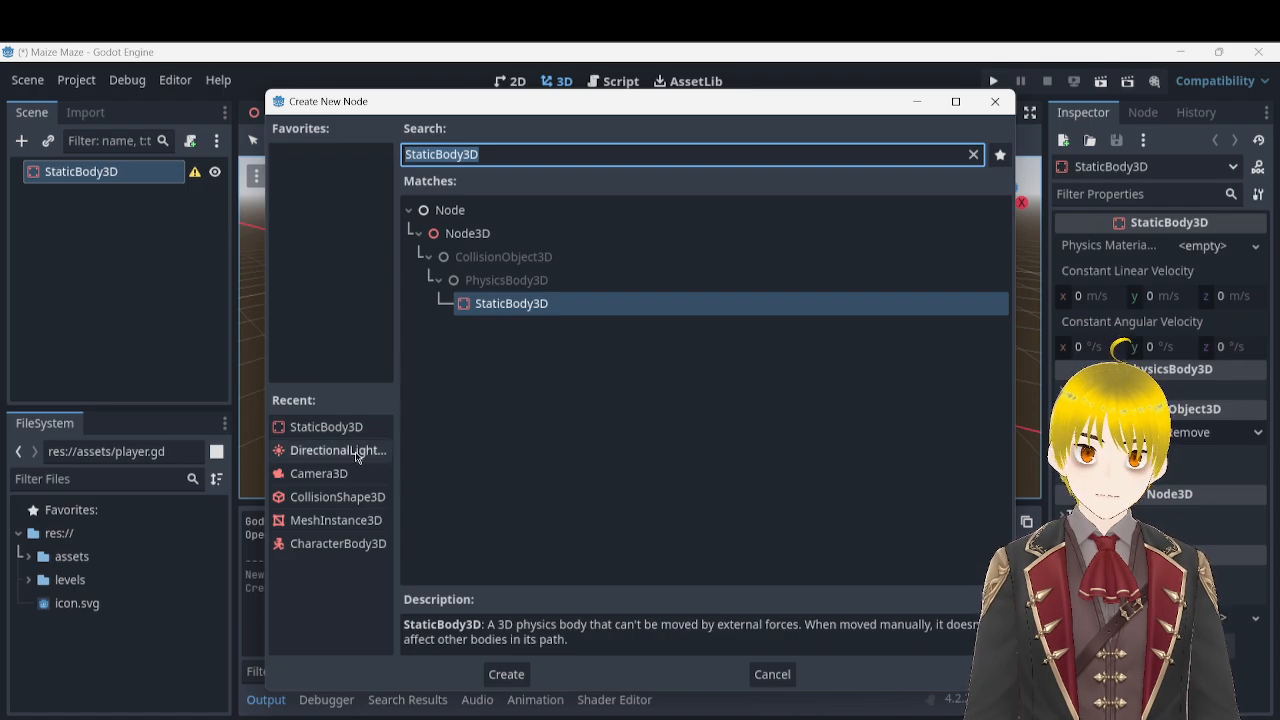
click(338, 522)
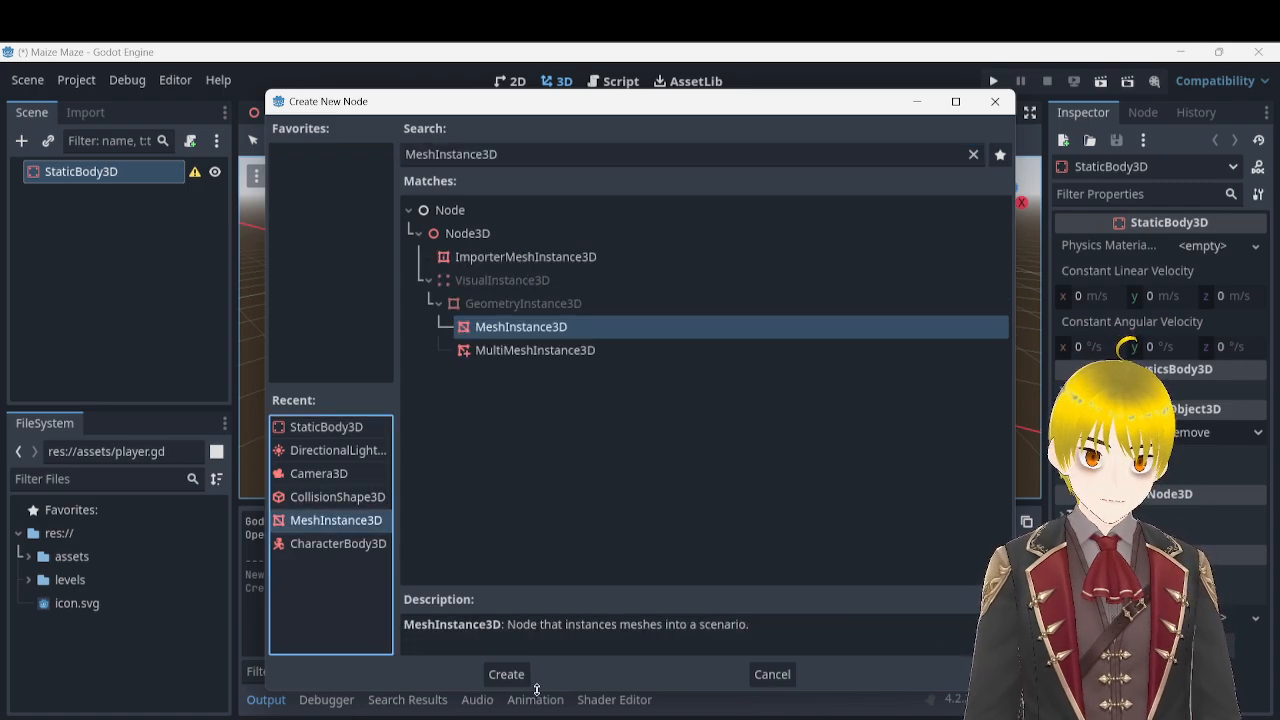
click(507, 674)
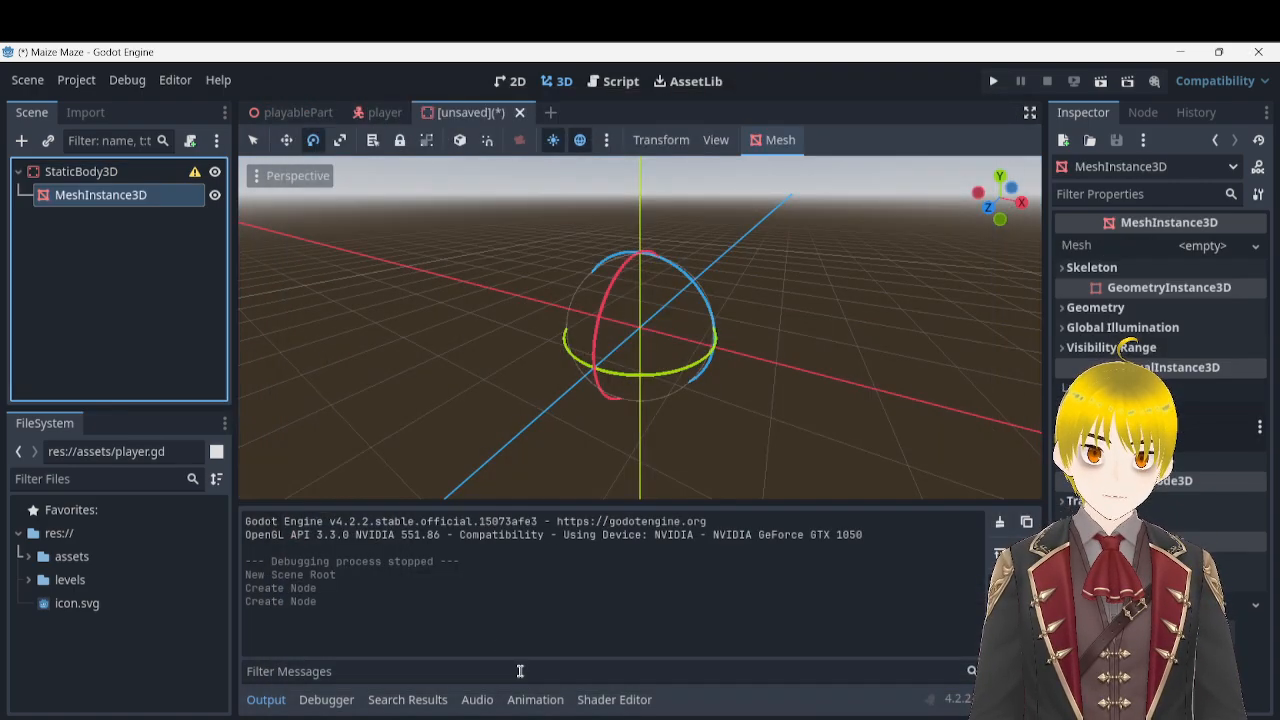
click(1224, 250)
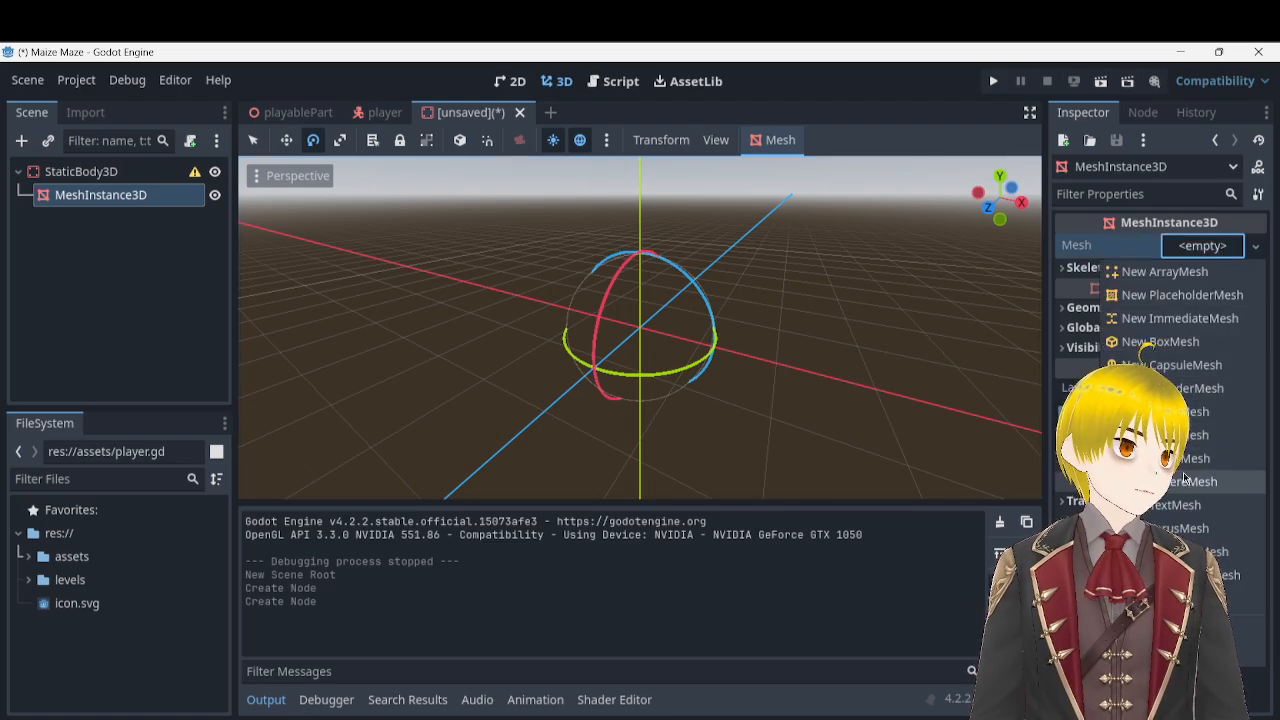
click(1160, 341)
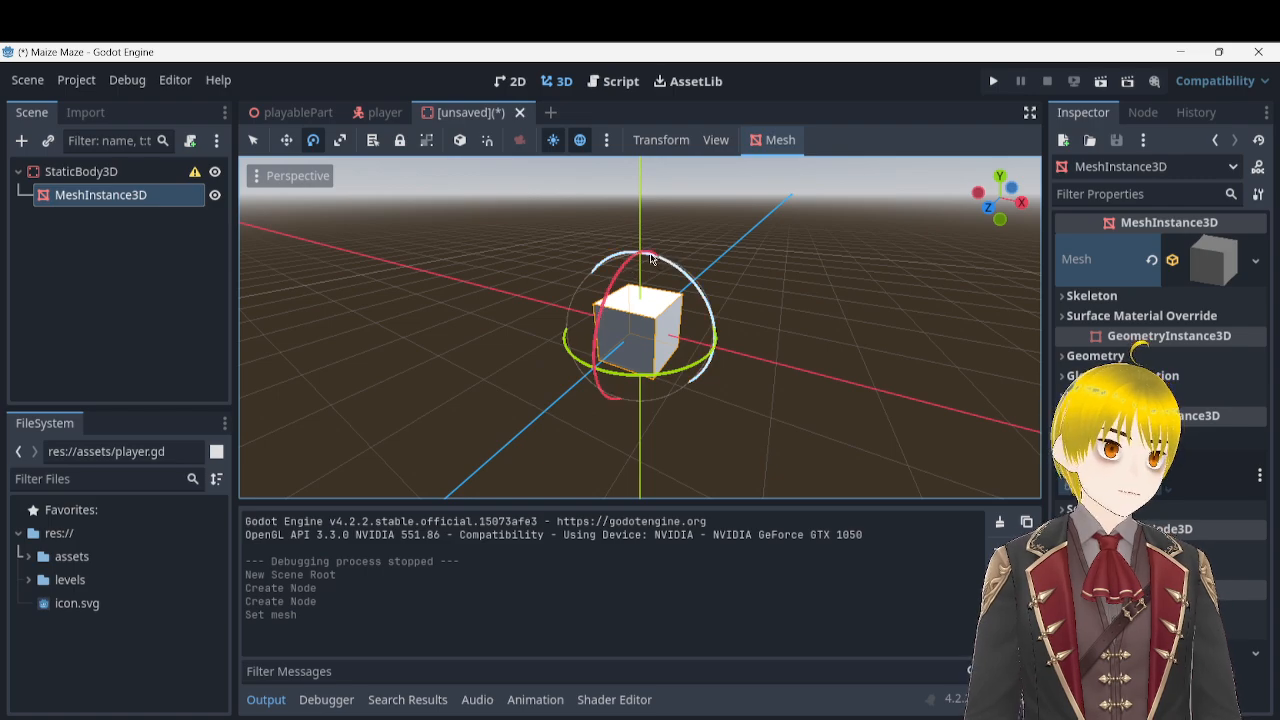
- Add a CollisionShape3D child to the StaticBody3D and give it a new BoxShape3D
right_click(124, 173)
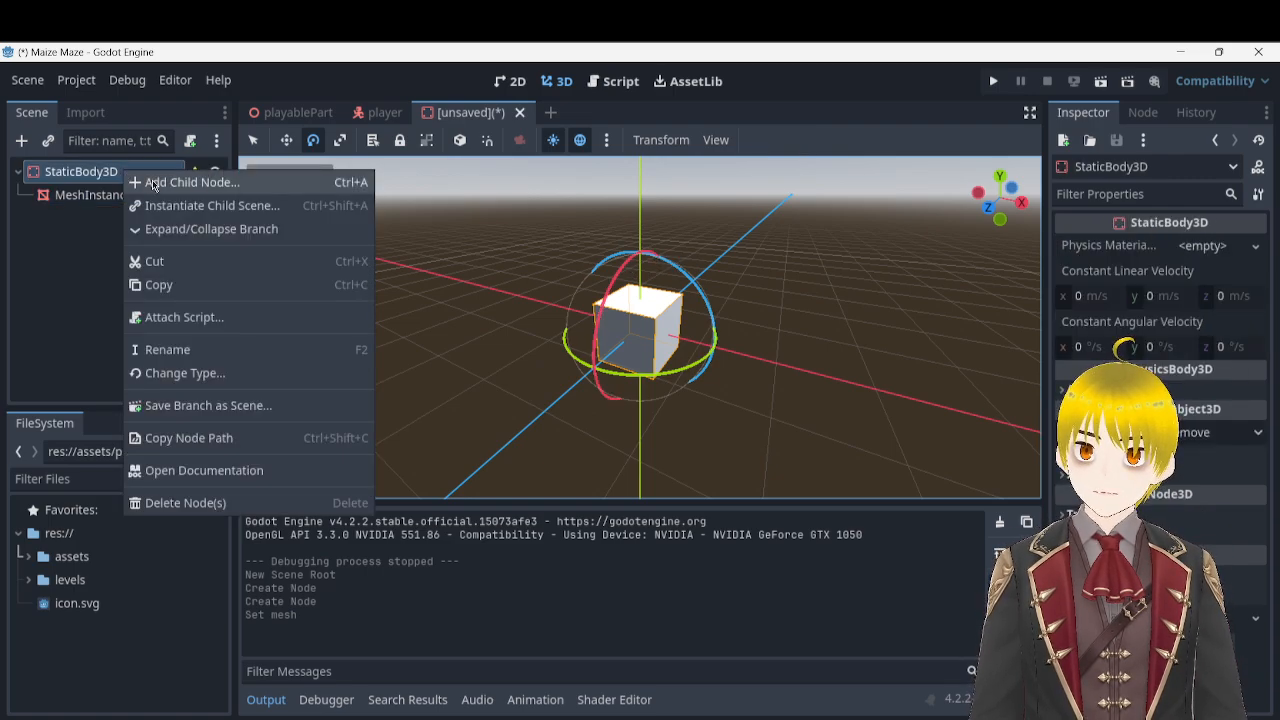
click(154, 184)
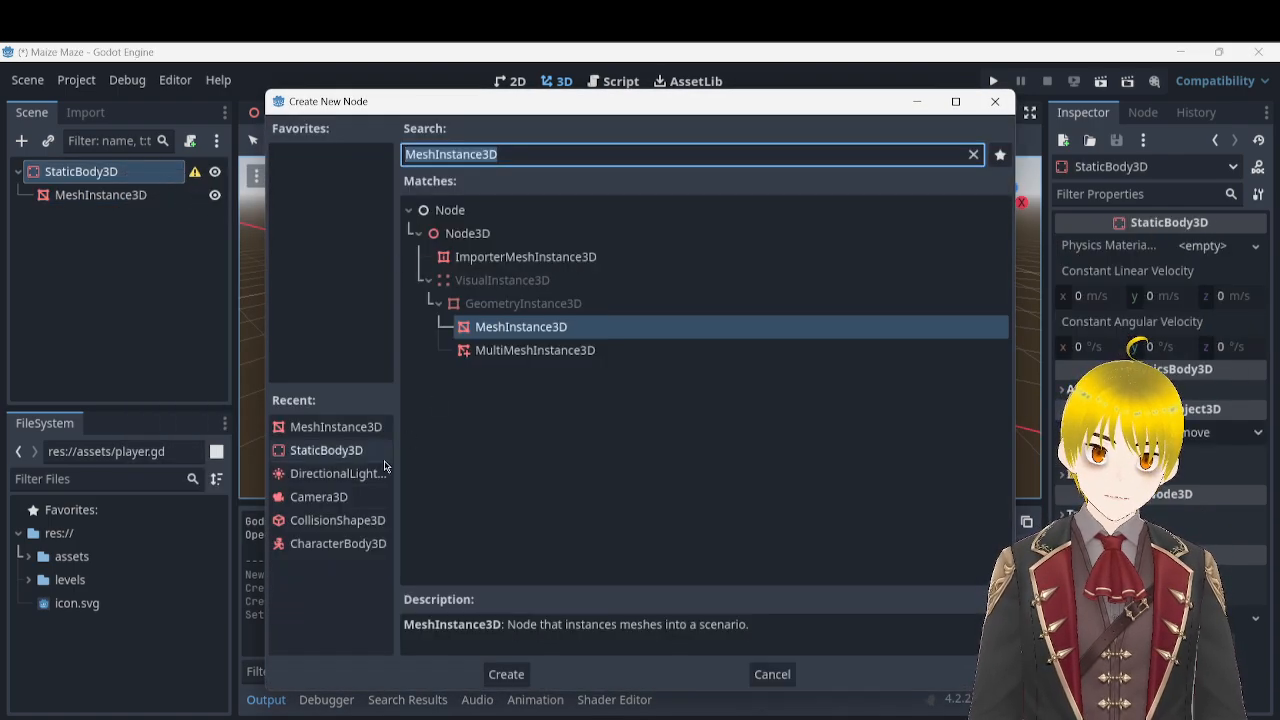
click(340, 520)
click(500, 672)
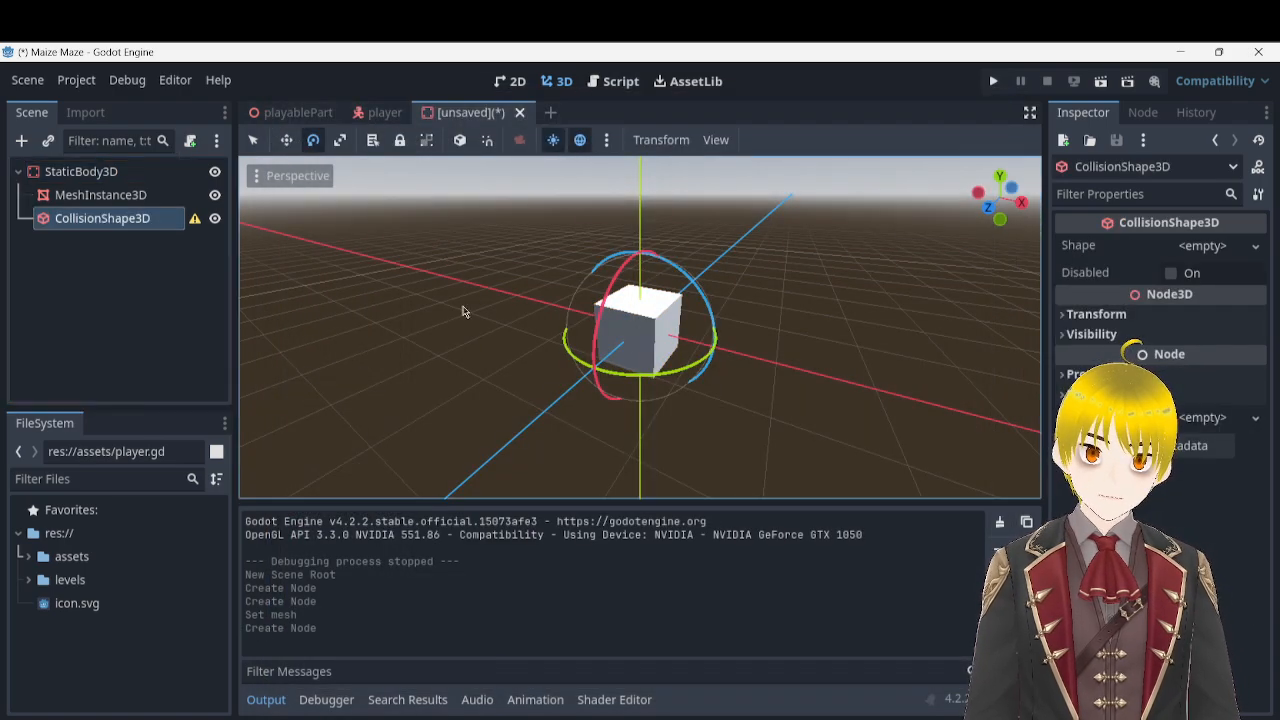
click(1205, 246)
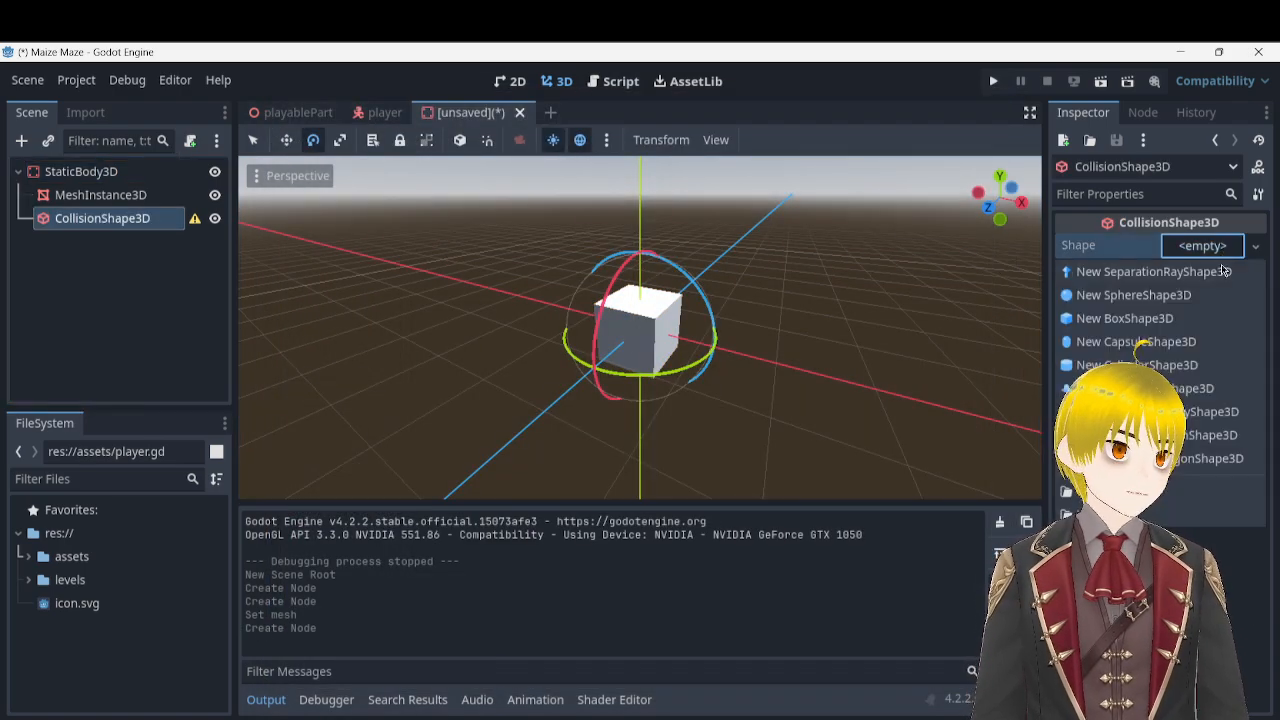
click(1186, 321)
right_drag(640, 327, 810, 358)
key(w)
key(s)
key(w)
key(s)
key(a)
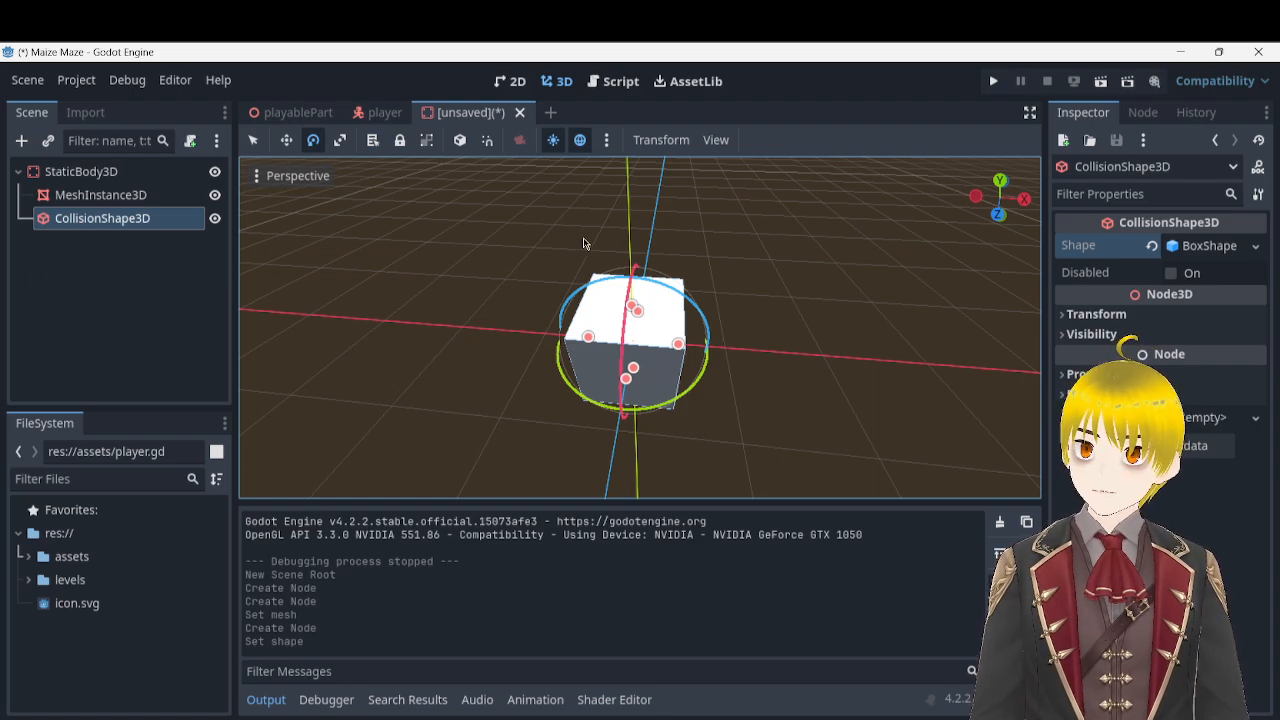
- Save the new scene as cornWall.tscn in the res://assets folder
key(ctrl+s)
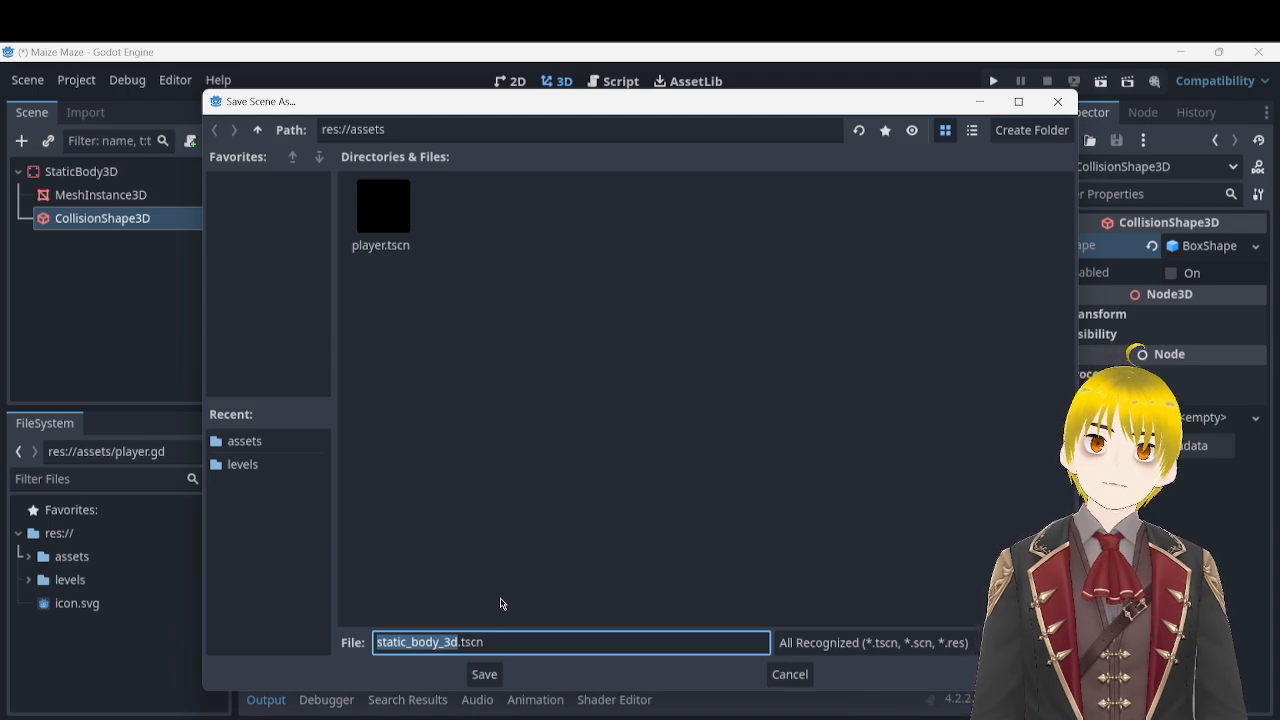
text(cornWall)
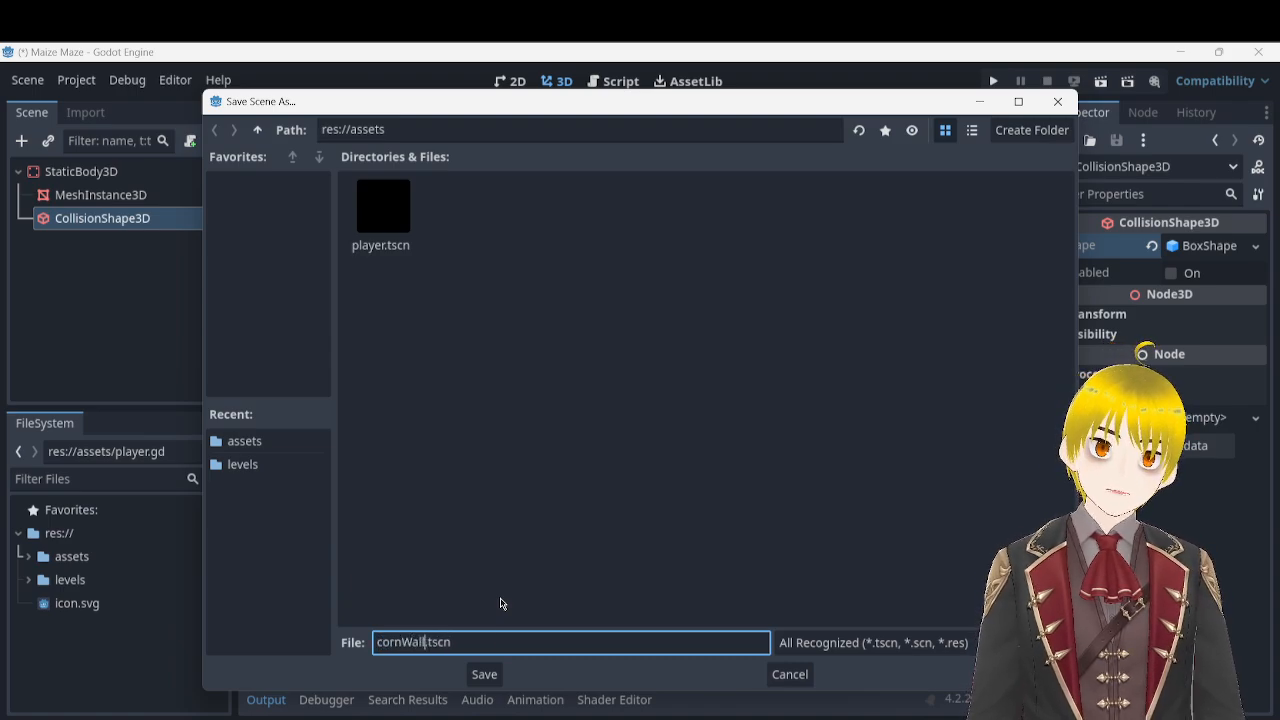
click(484, 674)
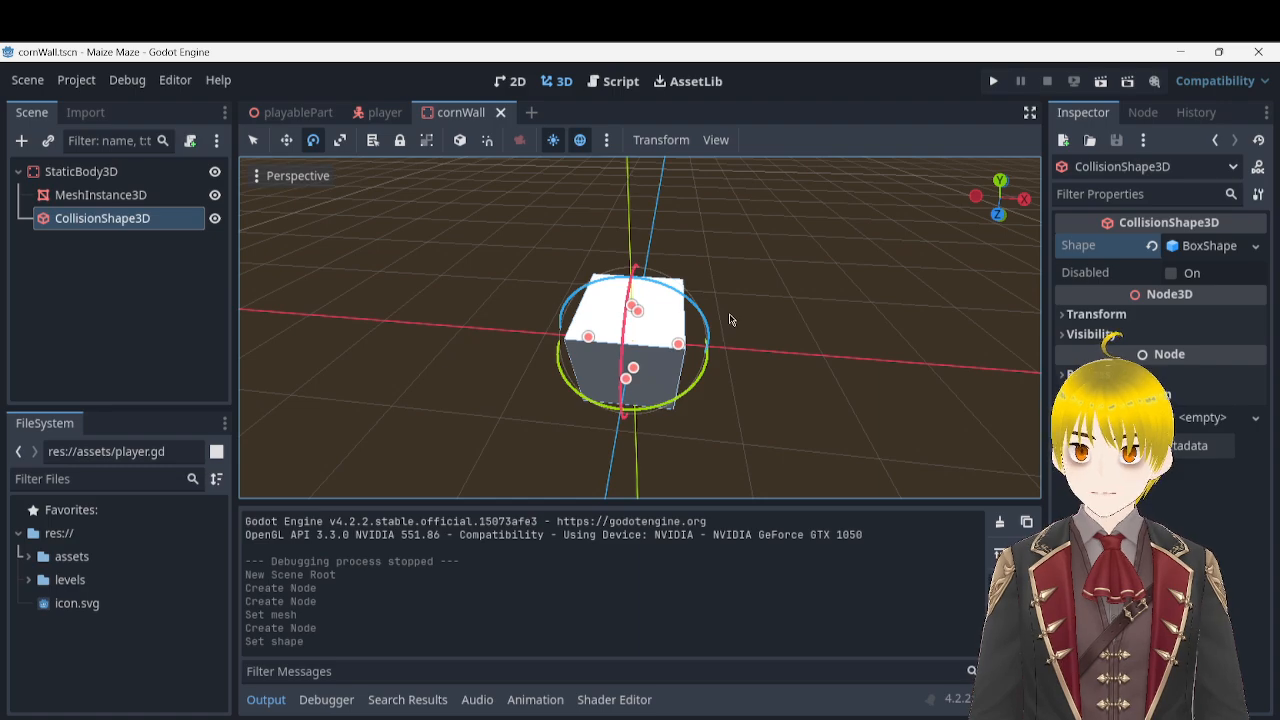
mouse_move(752, 312)
middle_down()
mouse_move(662, 372)
mouse_move(752, 312)
middle_up()
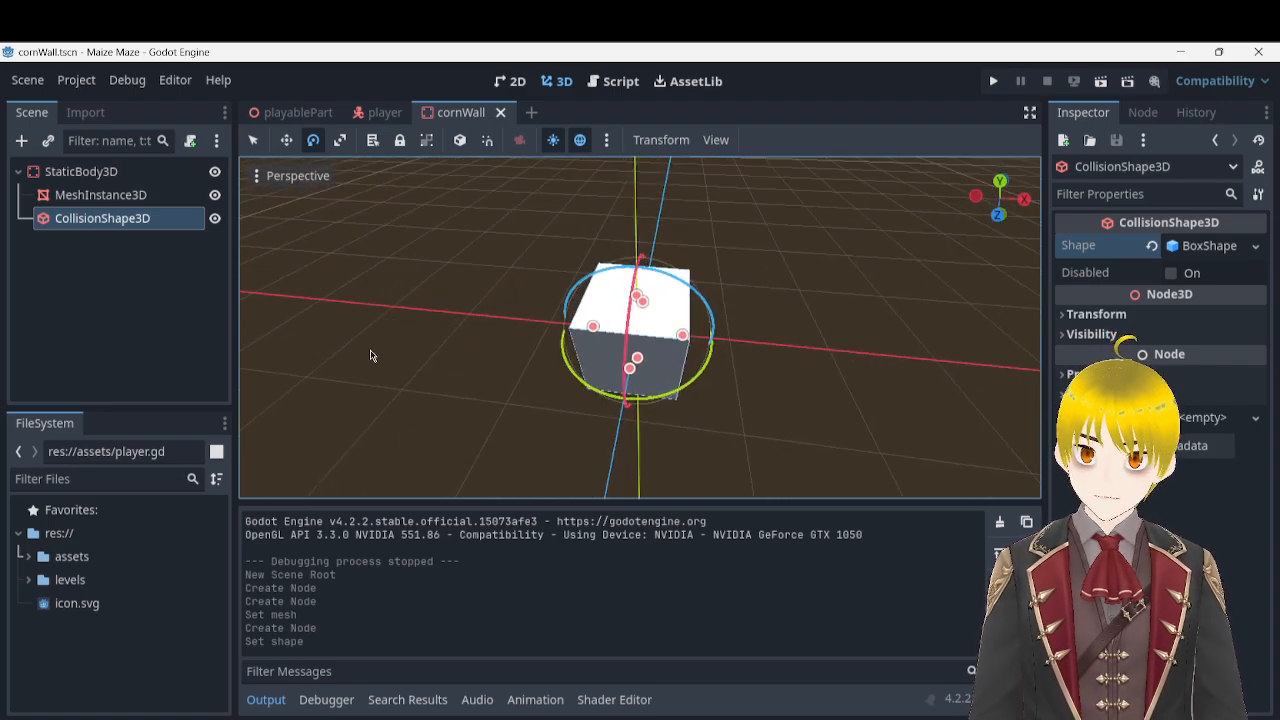
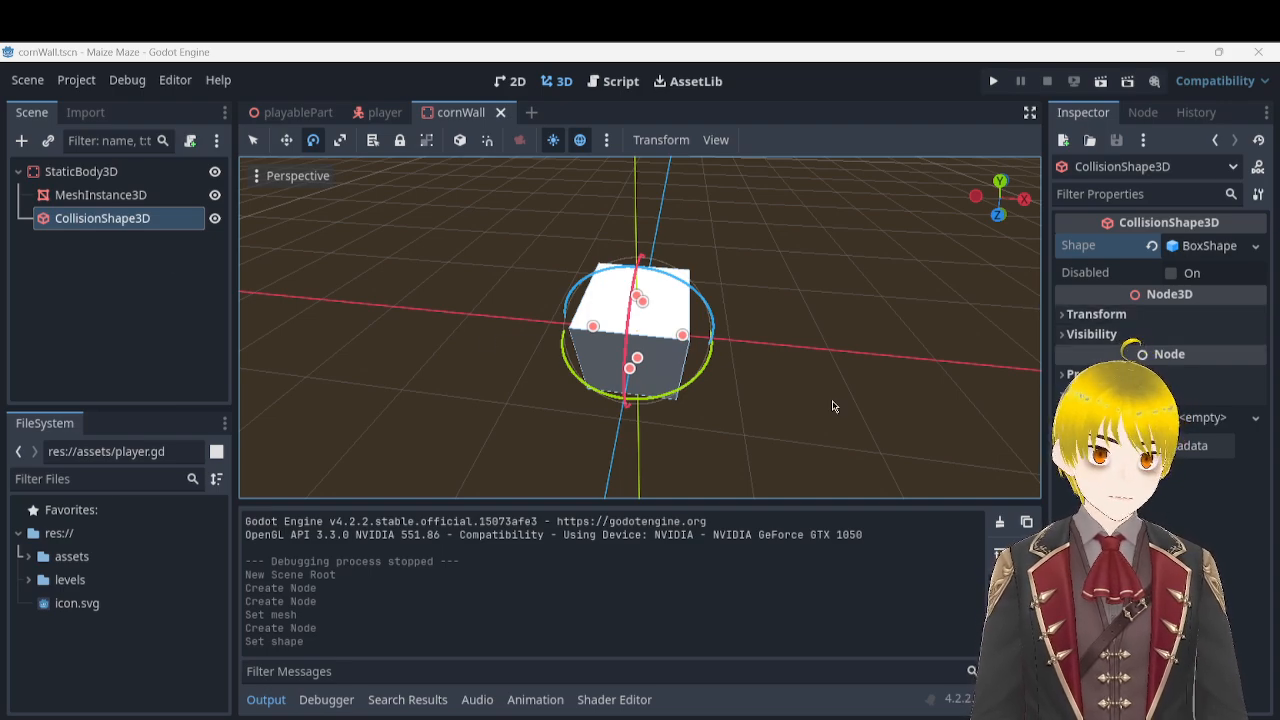
- Look through the assets folder and examine the MeshInstance3D's material setup in the player scene
click(124, 311)
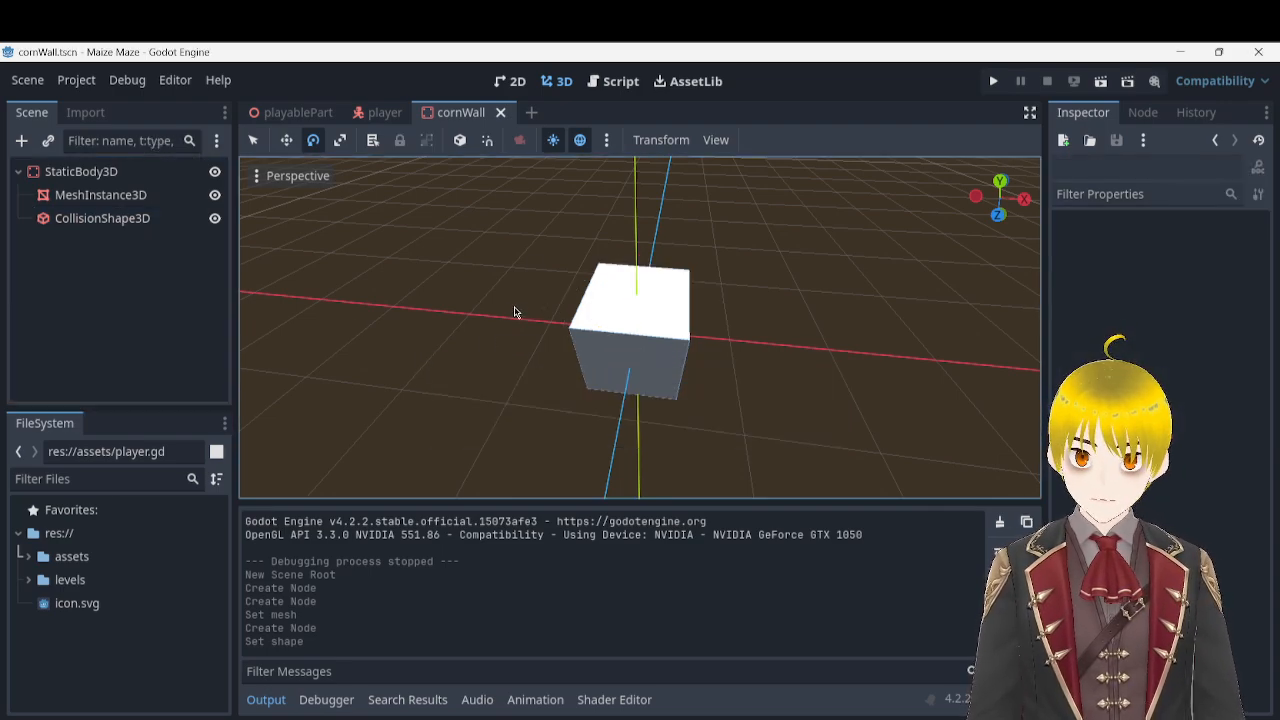
click(33, 563)
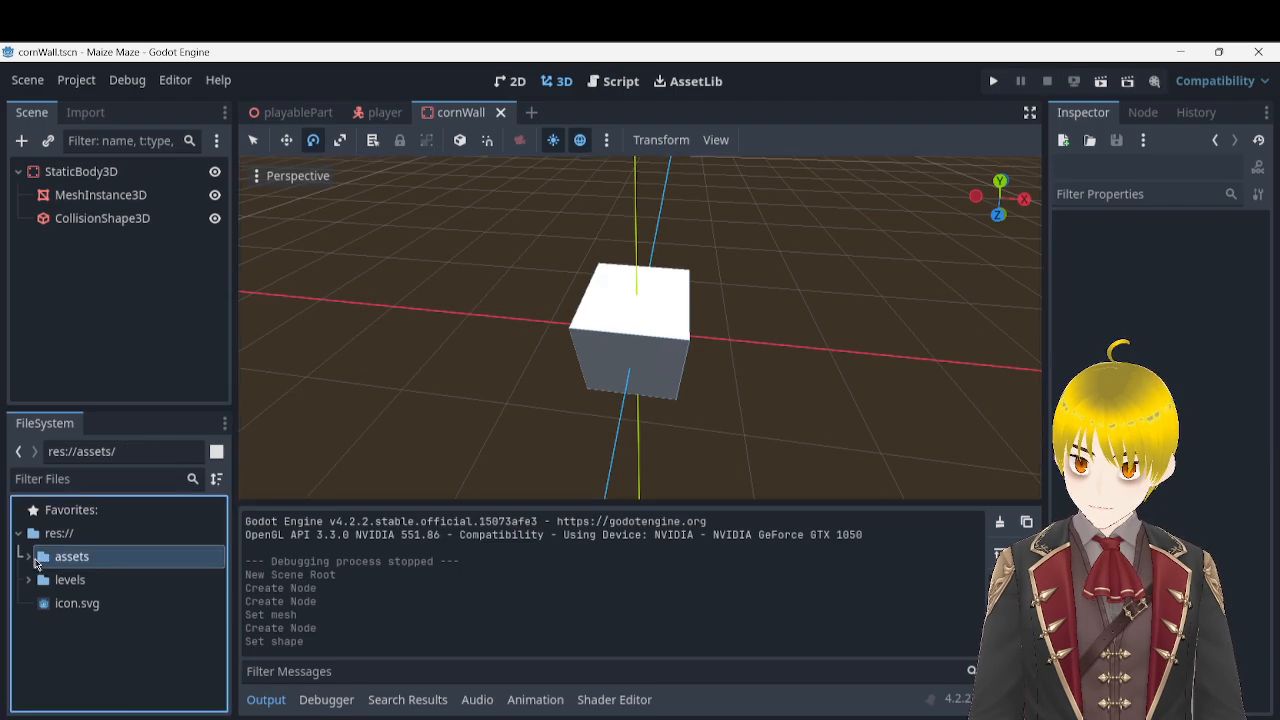
click(31, 564)
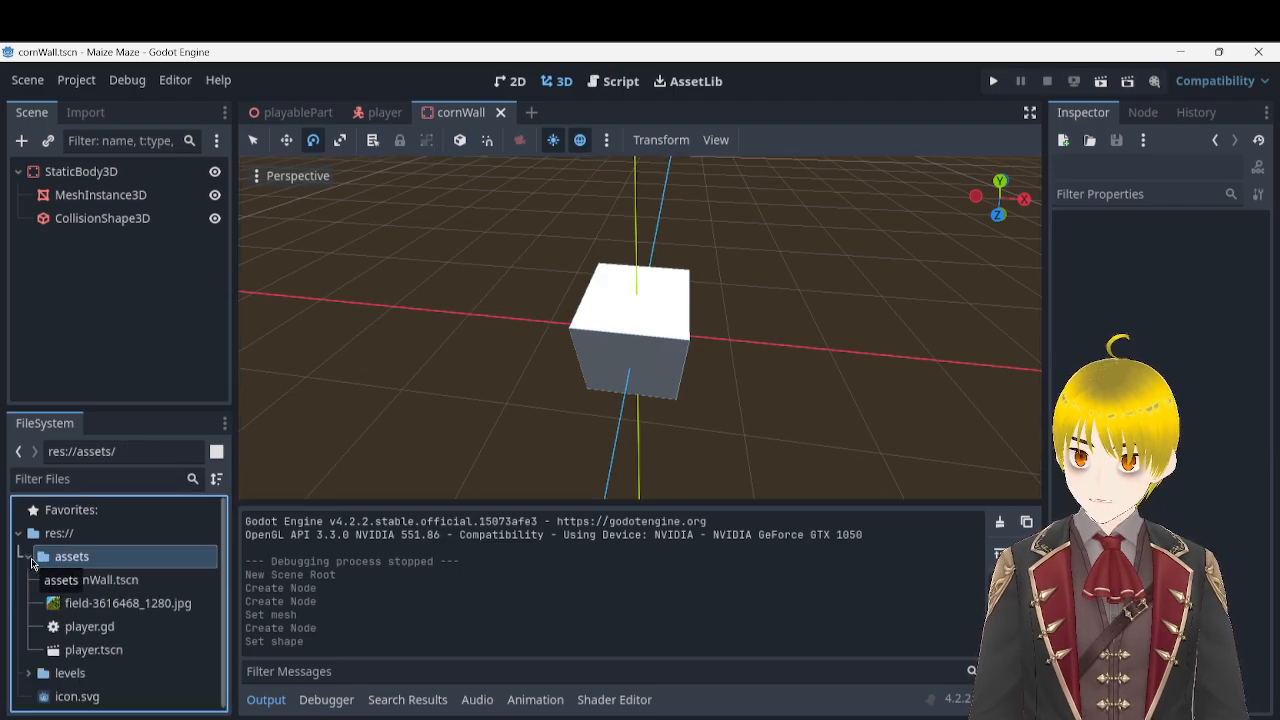
click(31, 564)
click(378, 114)
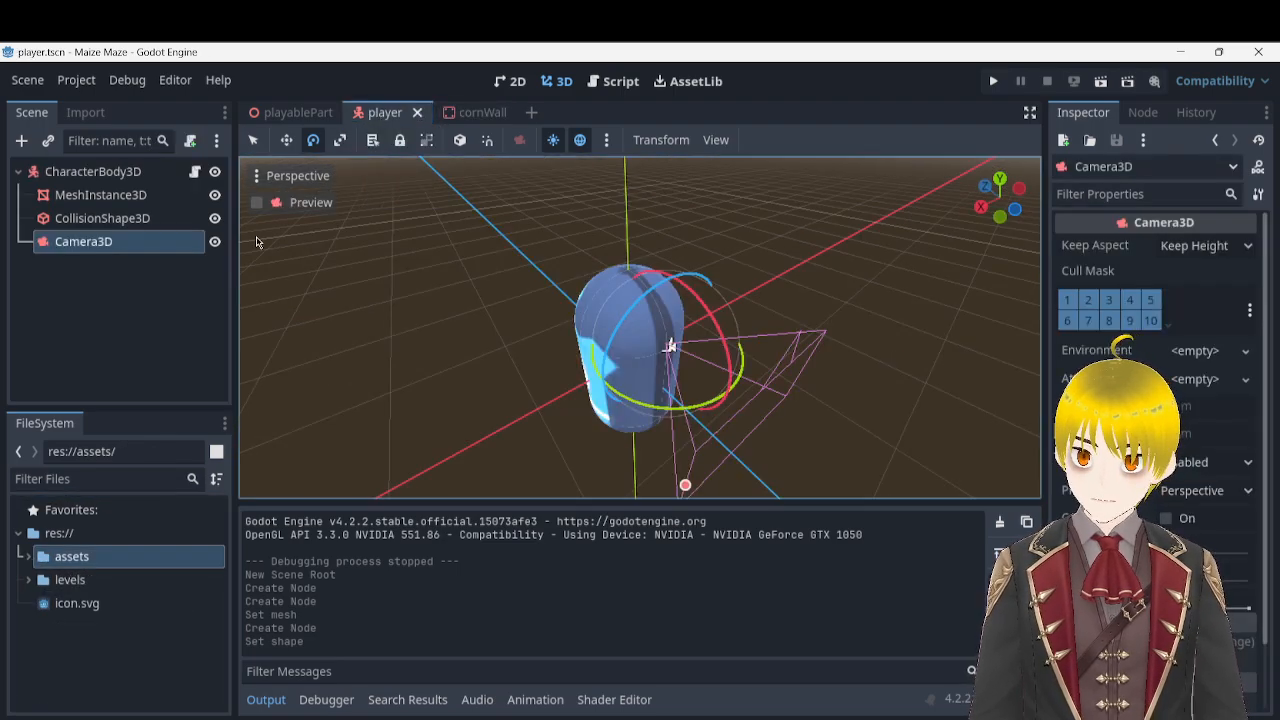
click(80, 222)
click(86, 198)
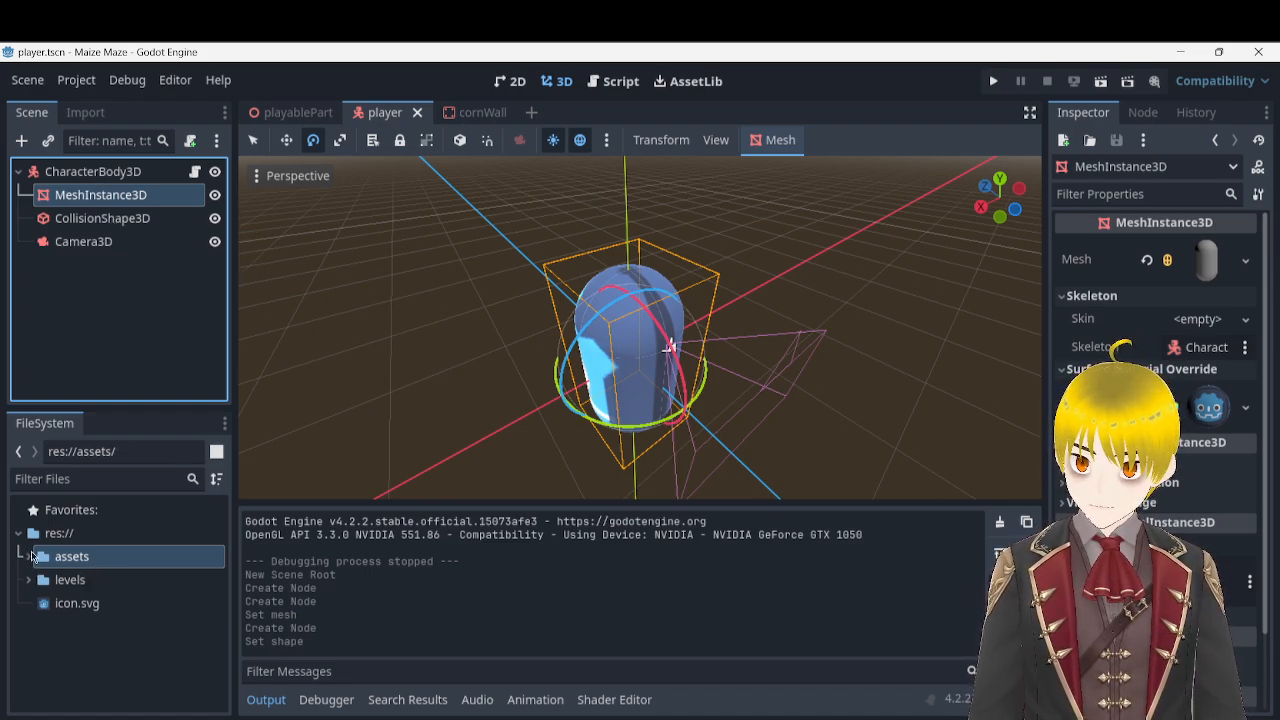
- Apply field-3616468_1280.jpg as surface material override 0 of the cornWall scene's MeshInstance3D
click(465, 116)
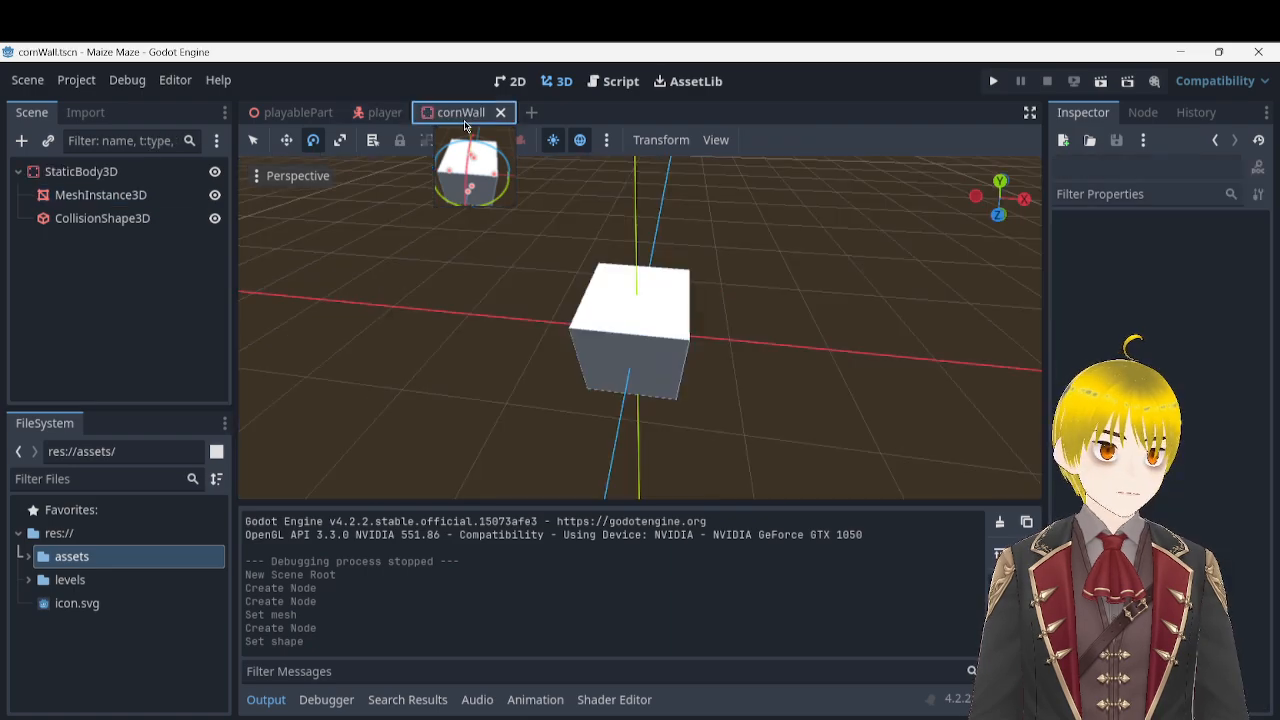
click(150, 195)
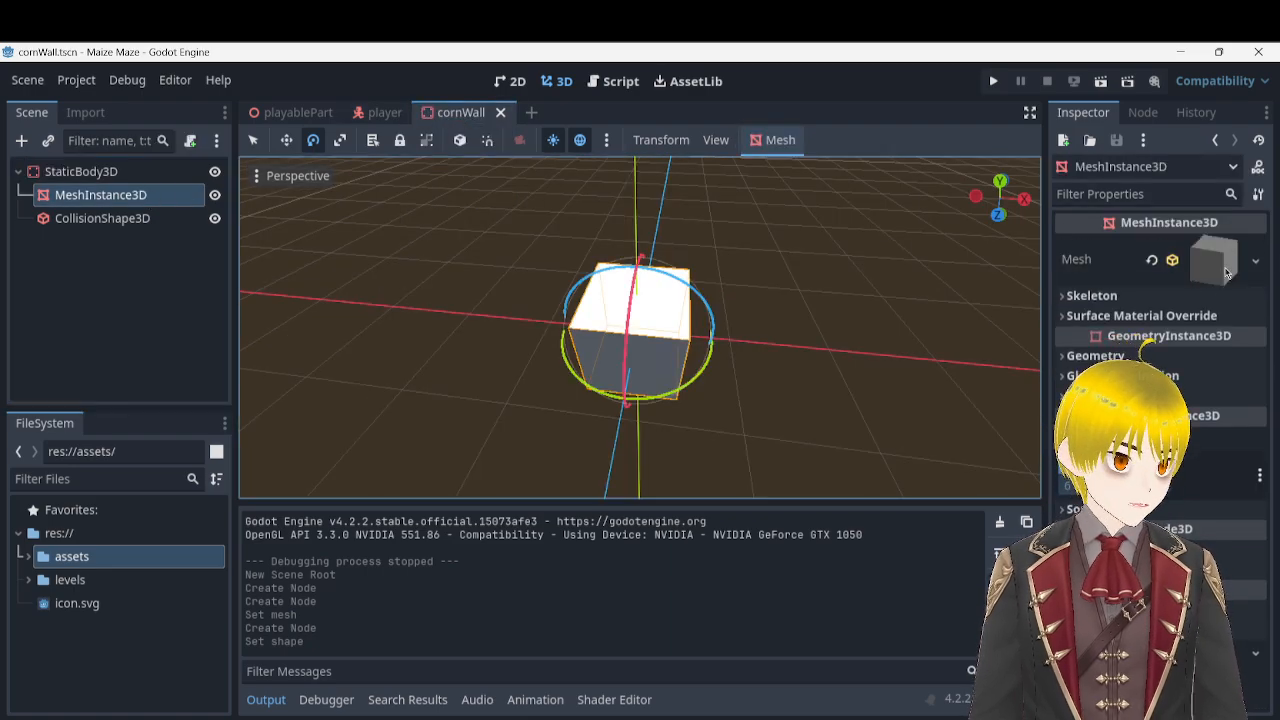
click(1124, 318)
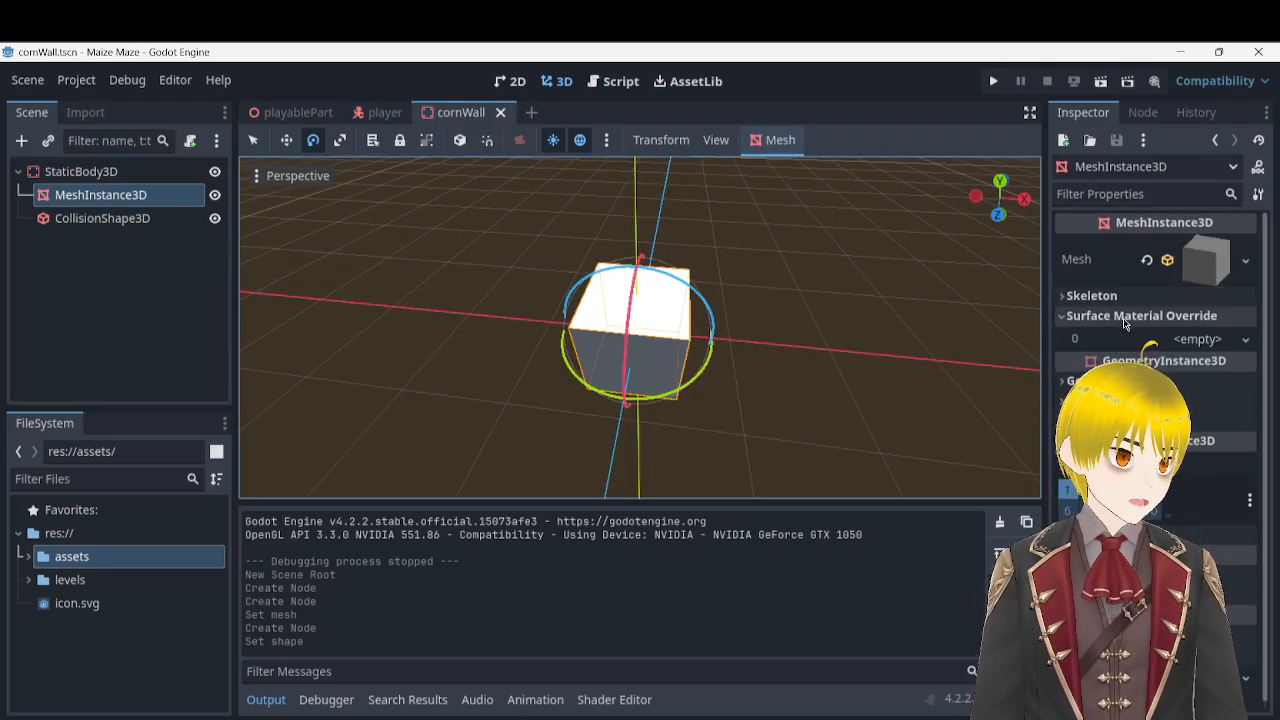
double_click(36, 562)
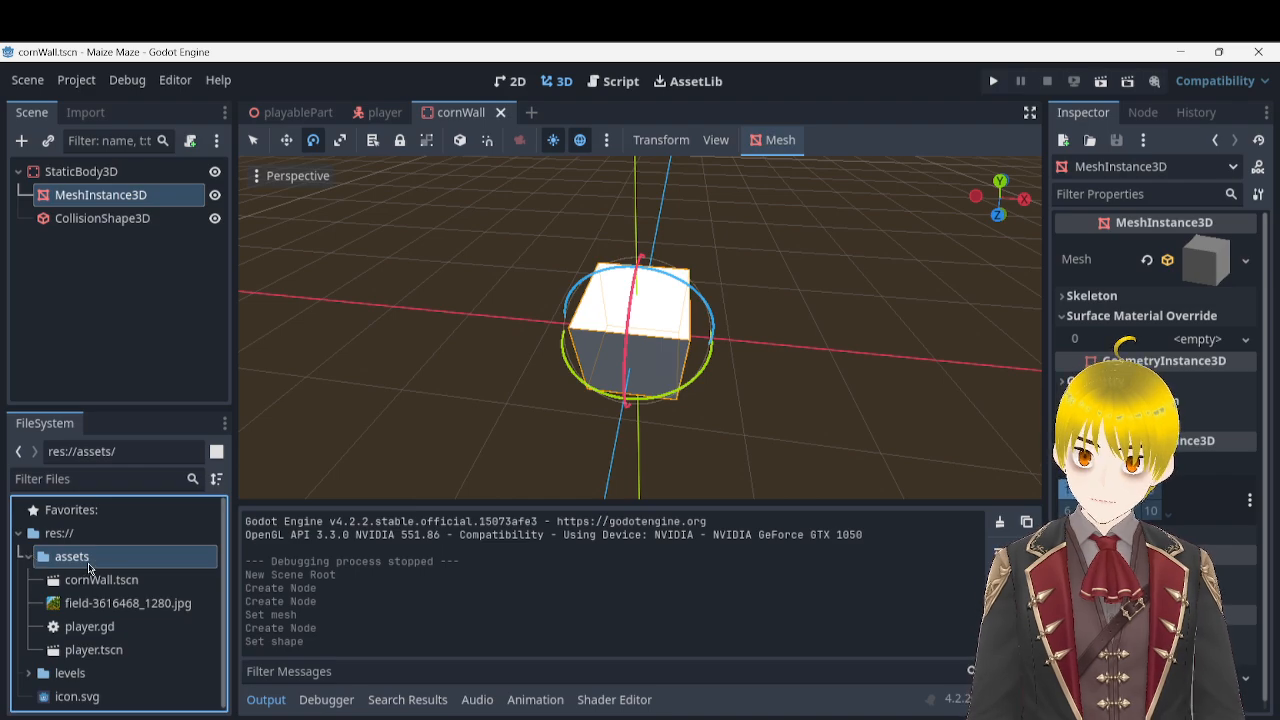
drag(110, 604, 1204, 348)
- Inspect the corn texture on the cornWall cube from all sides
right_drag(781, 299, 250, 280)
key(w)
key(w)
key(d)
key(s)
key(w)
key(d)
key(s)
key(d)
key(w)
key(s)
key(d)
key(w)
key(s)
right_drag(640, 330, 300, 340)
key(w)
key(d)
key(s)
key(e)
key(w)
key(s)
key(e)
key(d)
key(s)
right_drag(928, 249, 700, 315)
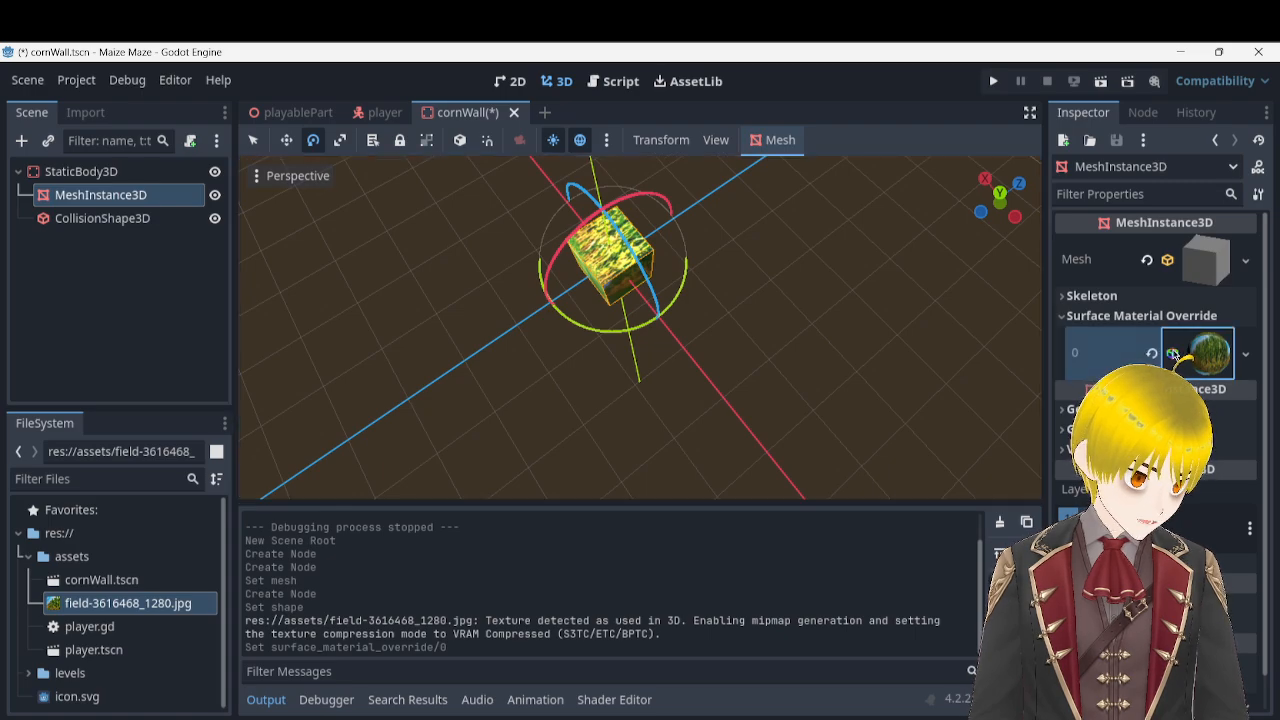
- Look through the corn material's property groups on the cornWall MeshInstance3D, including Transparency, Shading, Vertex Color and Albedo
click(1208, 352)
scroll(1220, 460, down, 3)
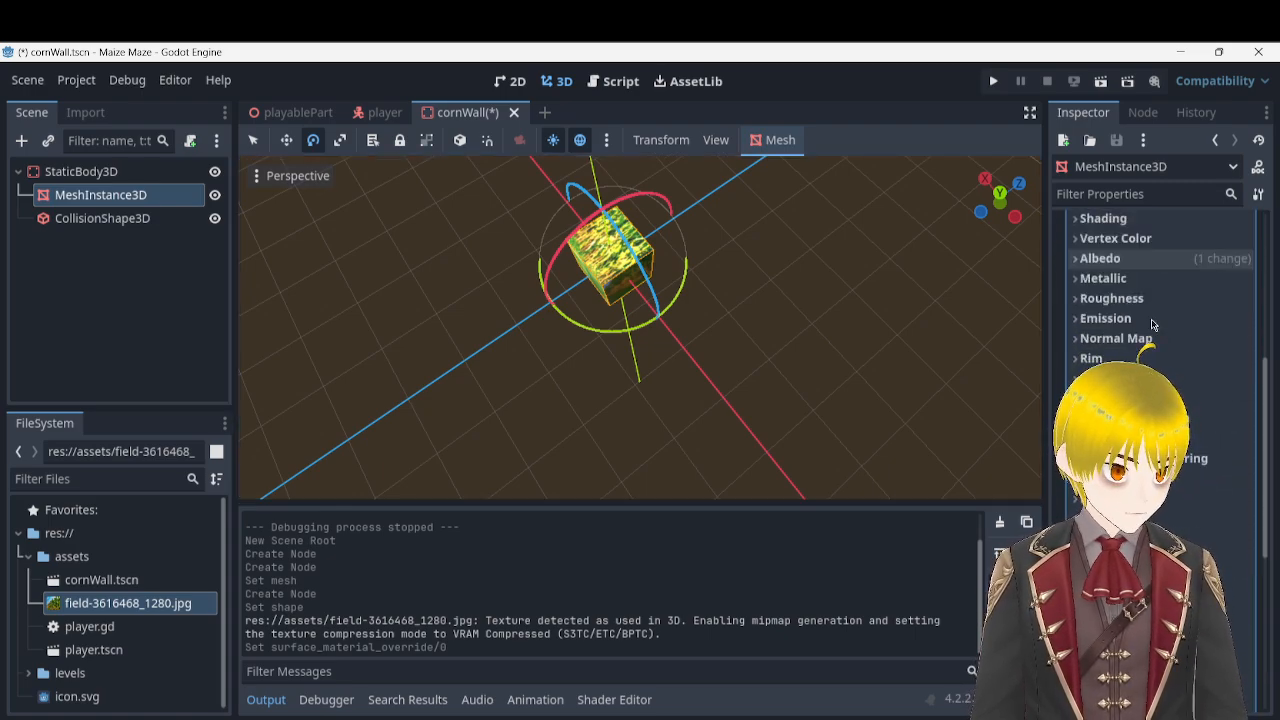
scroll(1140, 310, up, 3)
click(1130, 323)
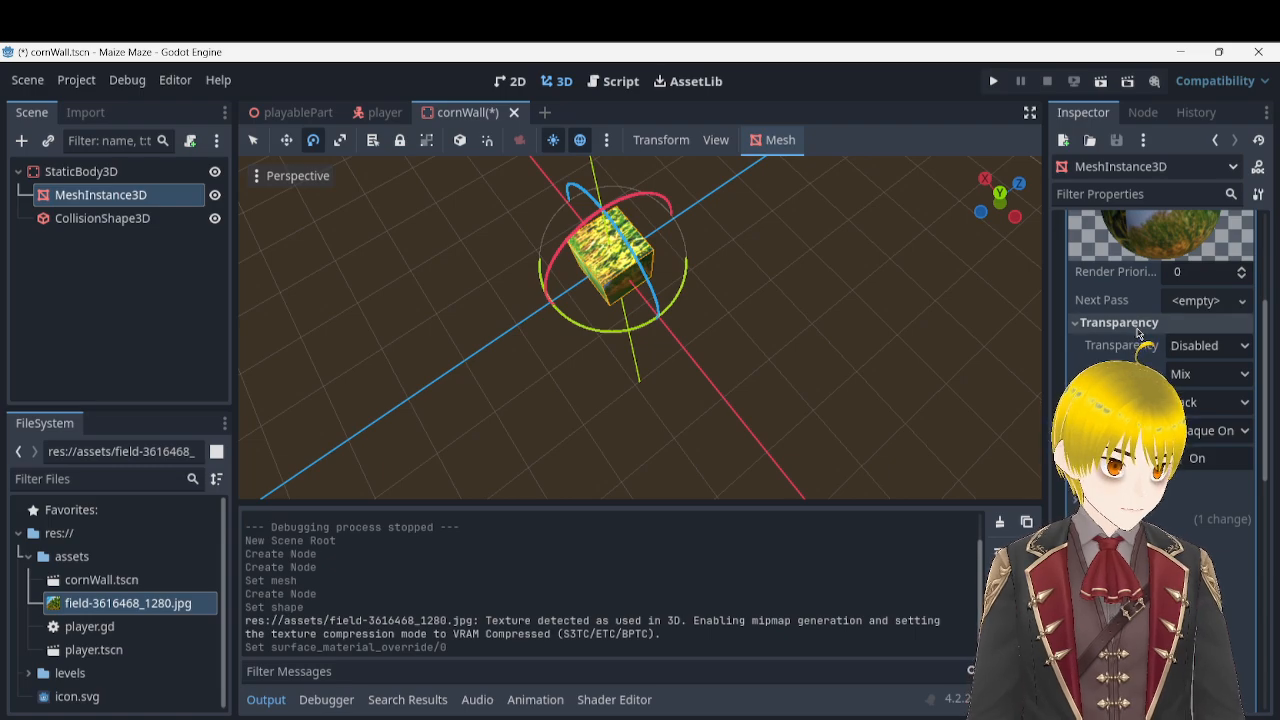
click(1135, 324)
click(1136, 342)
click(1136, 342)
click(1137, 362)
click(1137, 362)
click(1135, 382)
click(1135, 382)
scroll(1137, 400, down, 1)
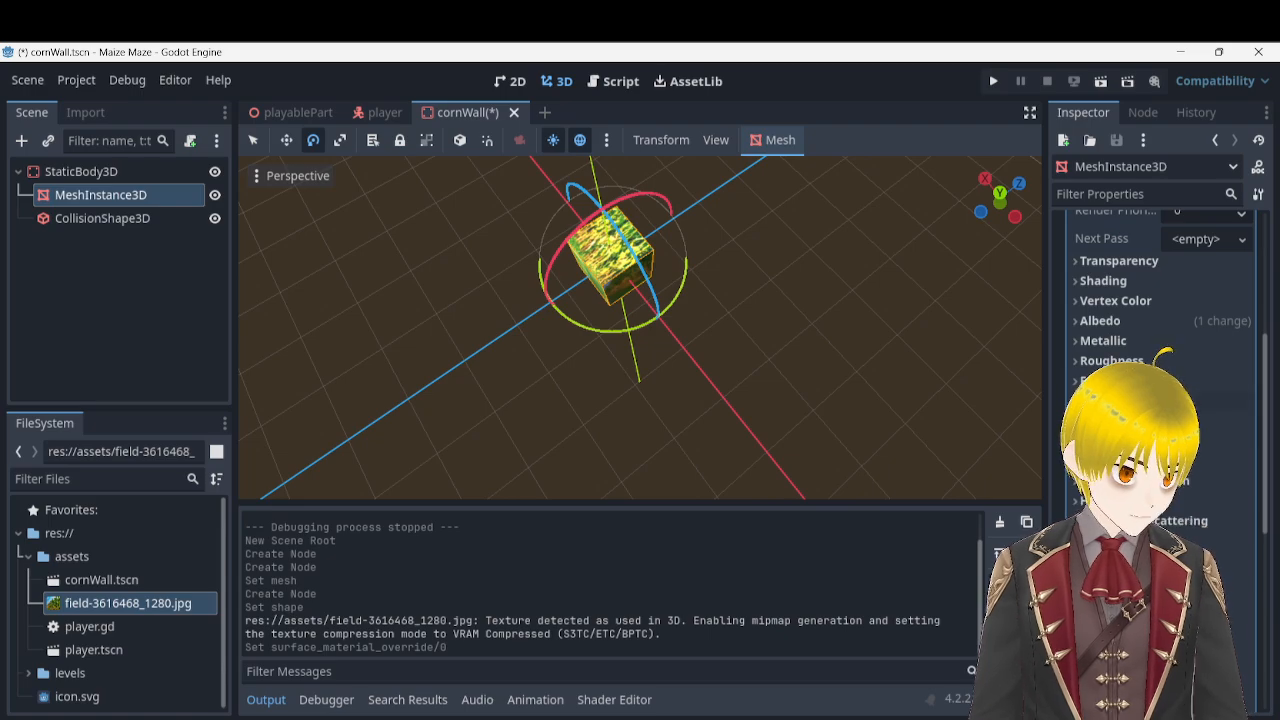
scroll(1137, 400, down, 5)
scroll(1137, 400, up, 1)
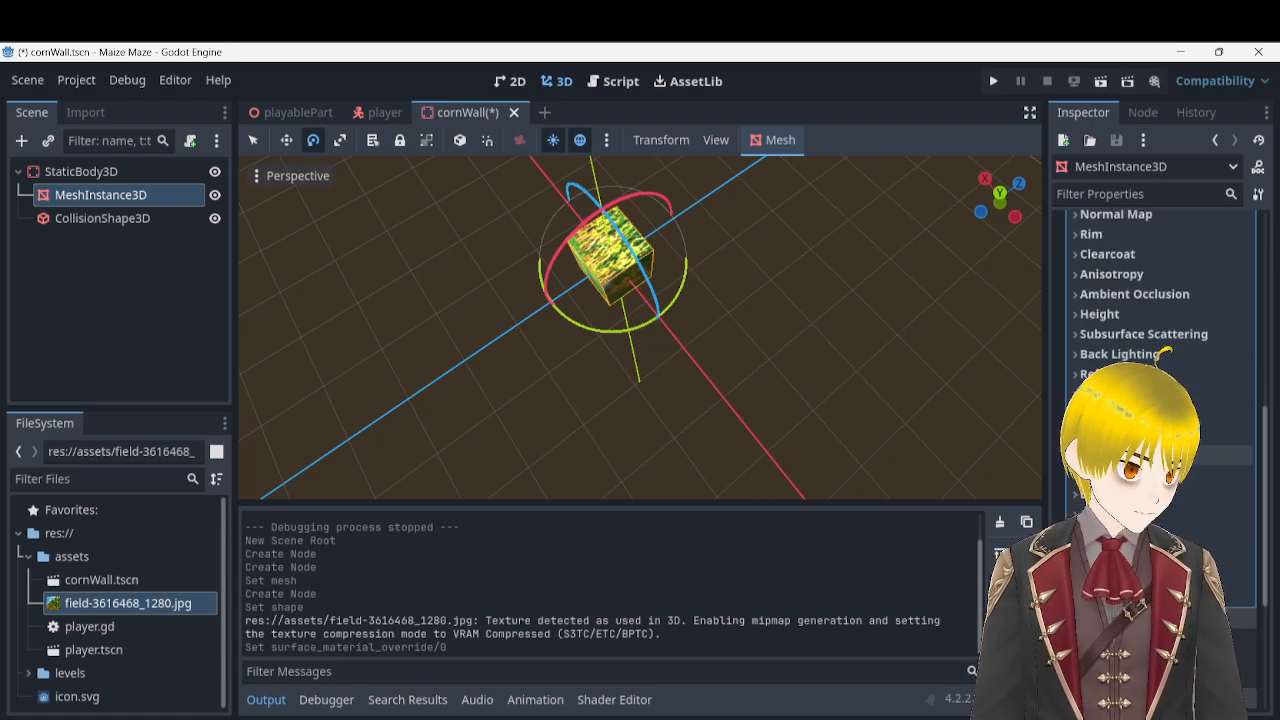
- Try Billboard mode Enabled on the corn material and check the cube up close
click(1135, 374)
click(1135, 394)
click(1135, 394)
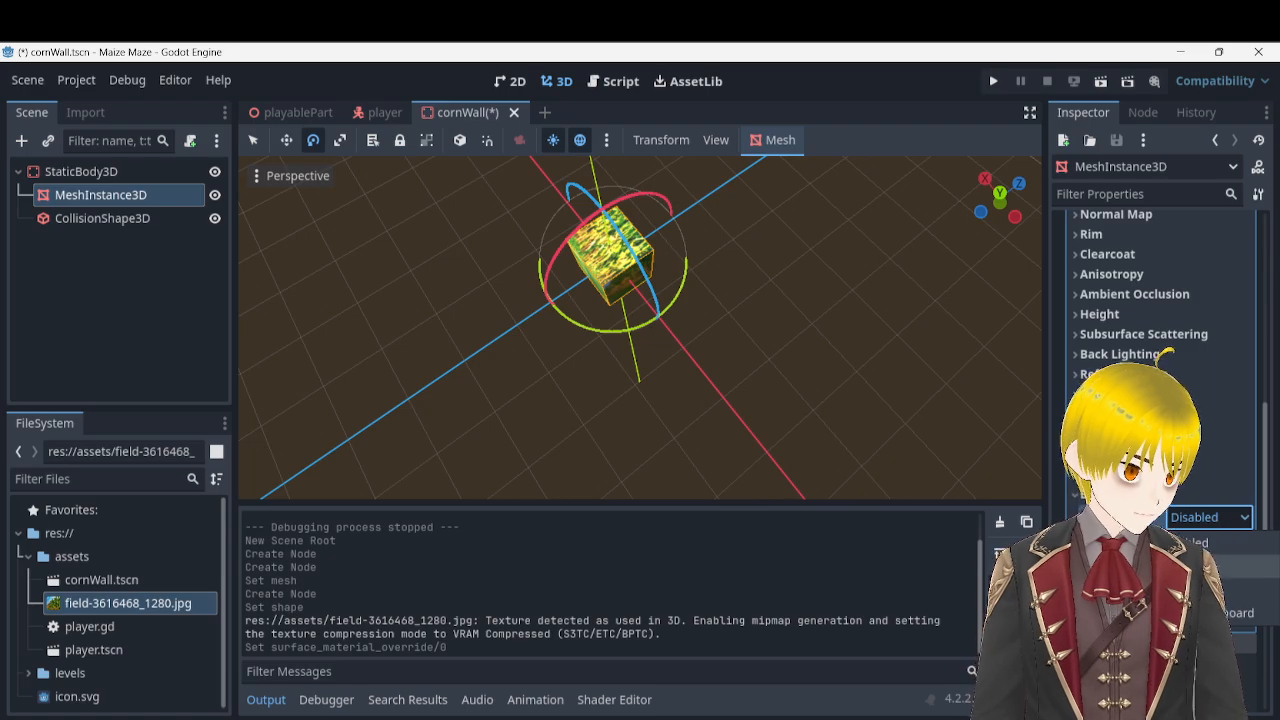
click(1195, 537)
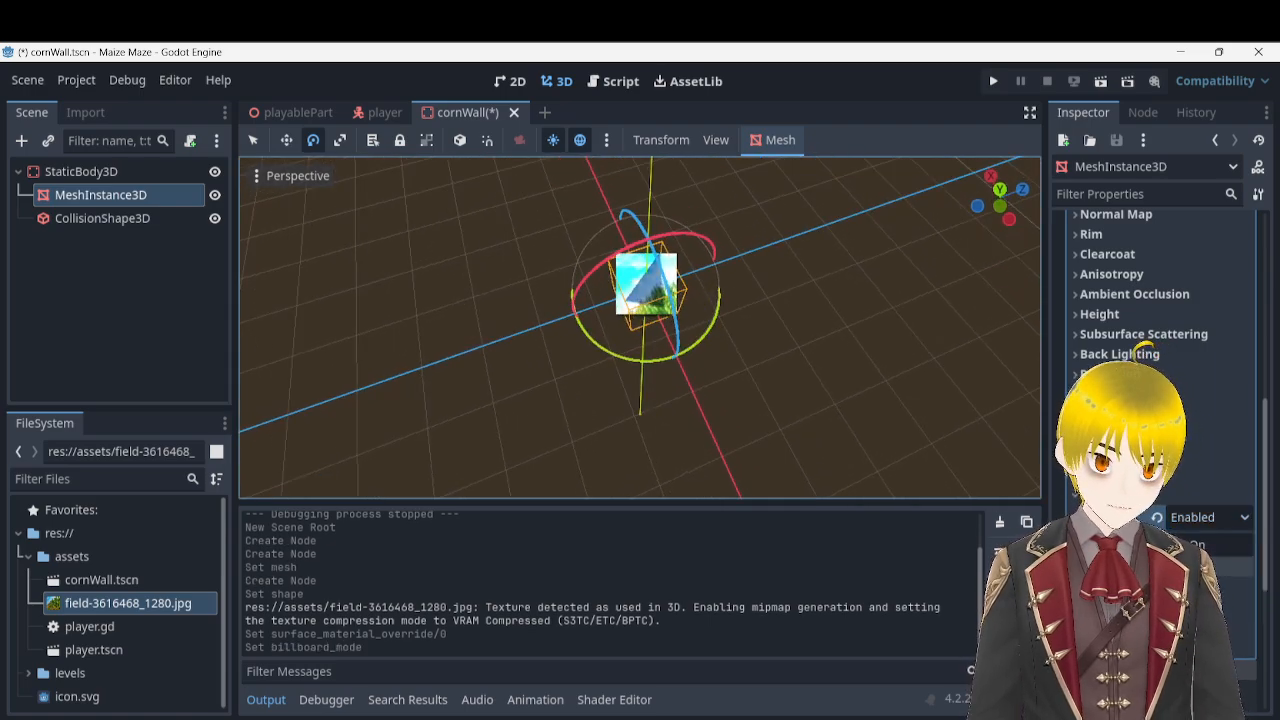
right_drag(640, 327, 530, 315)
key(w)
key(d)
key(w)
key(s)
key(w)
key(s)
key(d)
key(w)
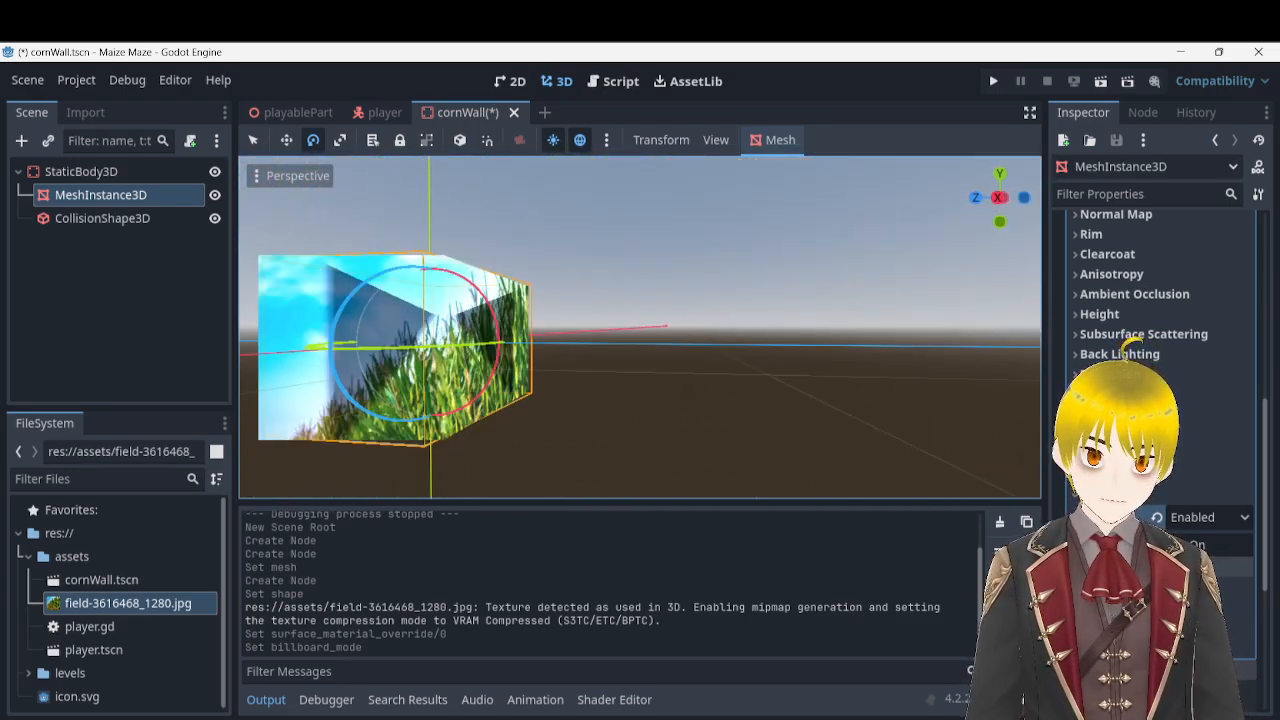
- Set the corn material's Billboard mode back to Disabled and check the cube's sides
click(1212, 517)
click(1228, 542)
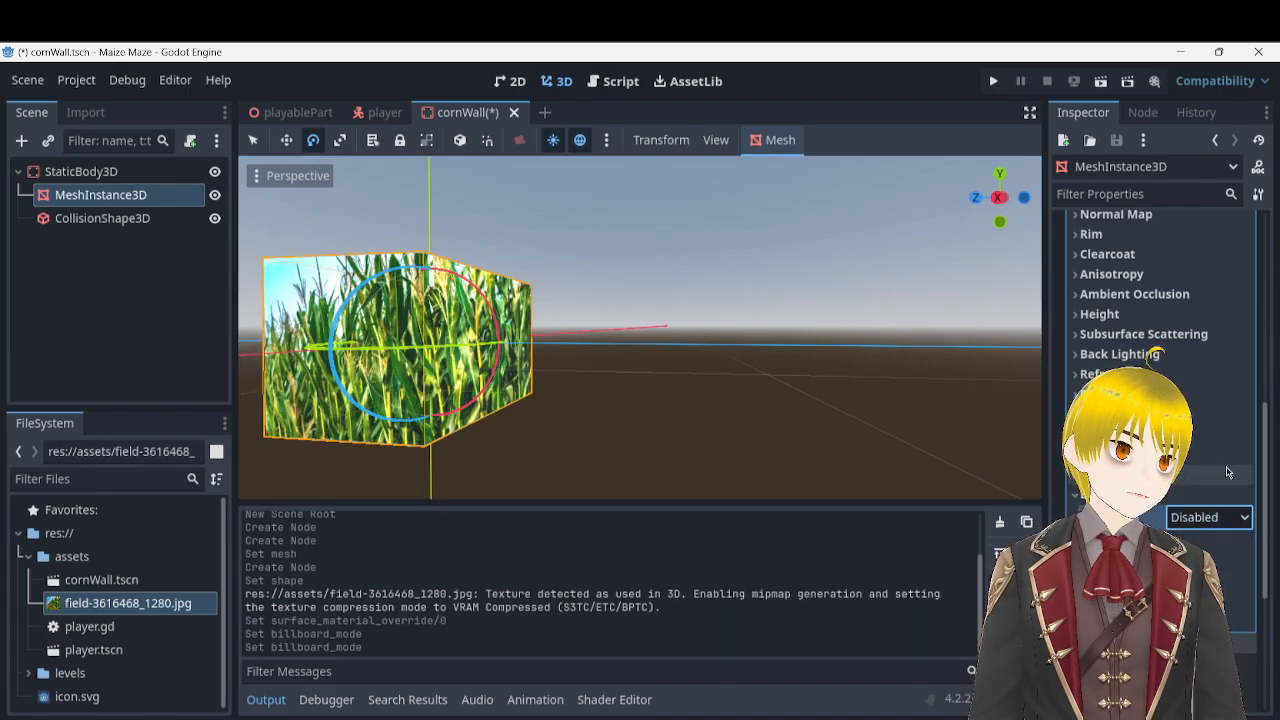
scroll(1219, 455, down, 2)
key(d)
right_drag(640, 327, 940, 366)
key(w)
key(s)
key(w)
key(d)
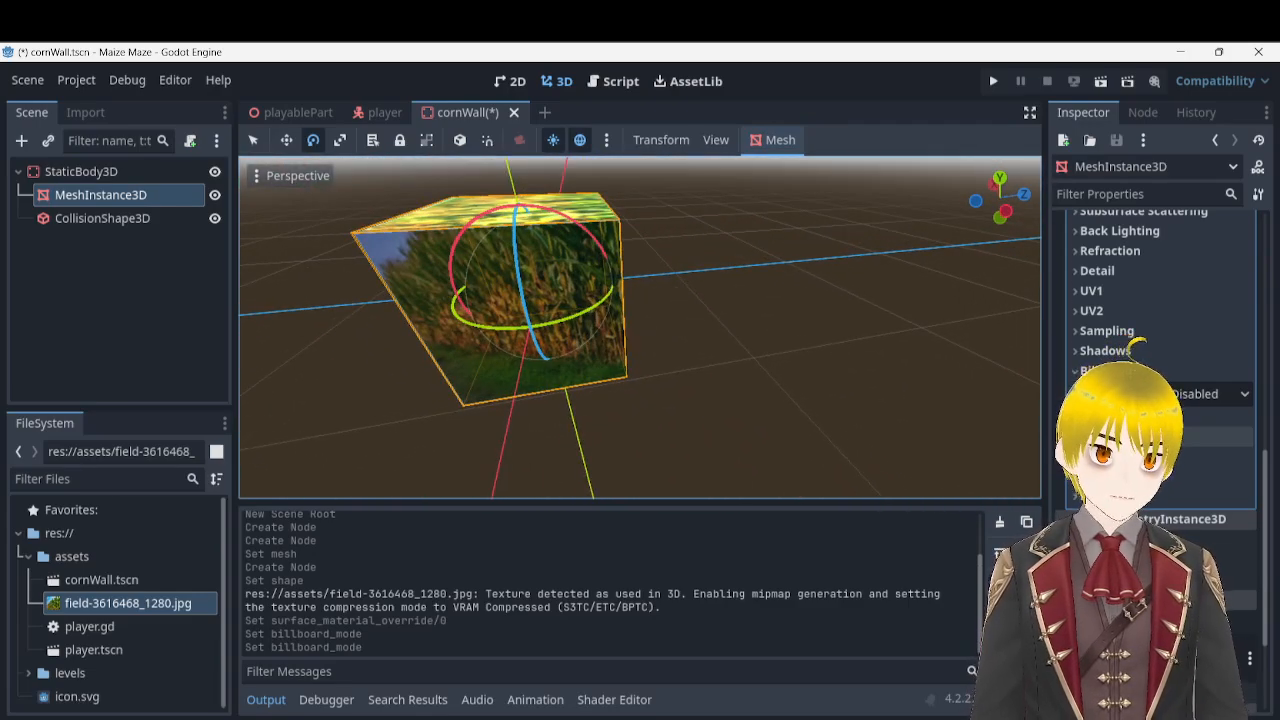
- Examine the corn material's remaining property groups, including Grow, Transform and Emission
scroll(1160, 300, down, 1)
click(1130, 434)
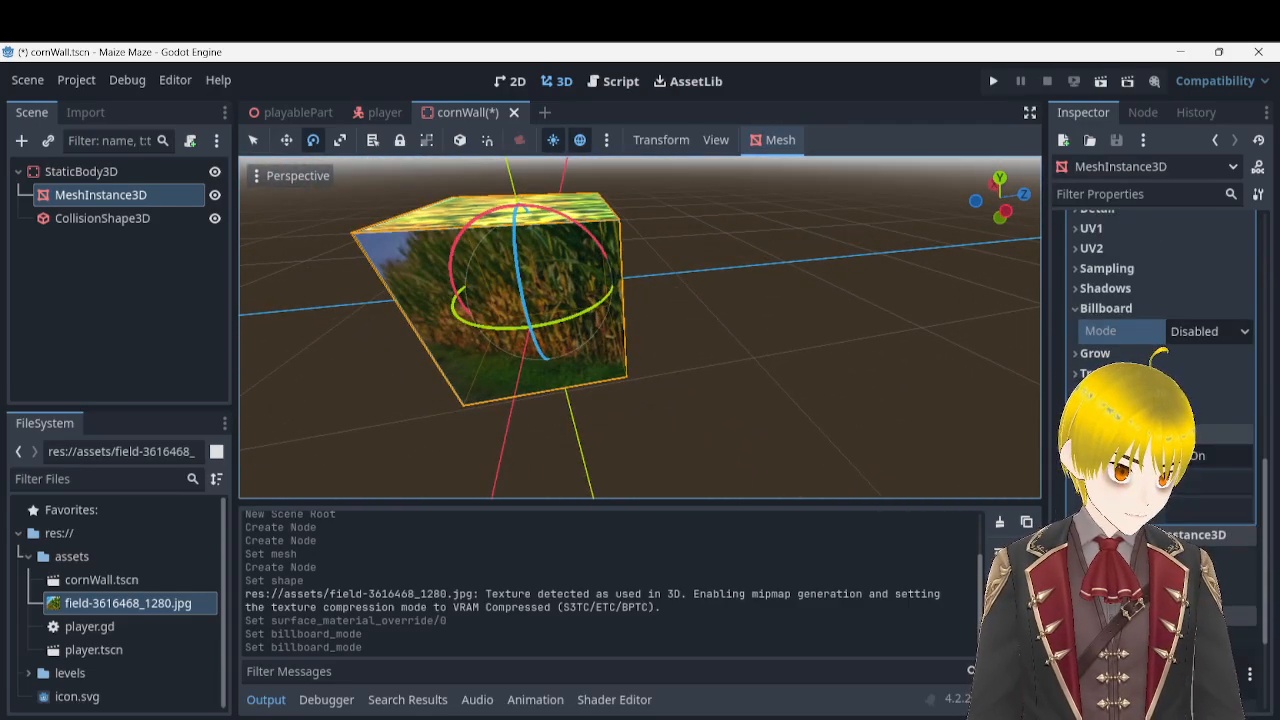
click(1130, 434)
click(1130, 414)
click(1130, 414)
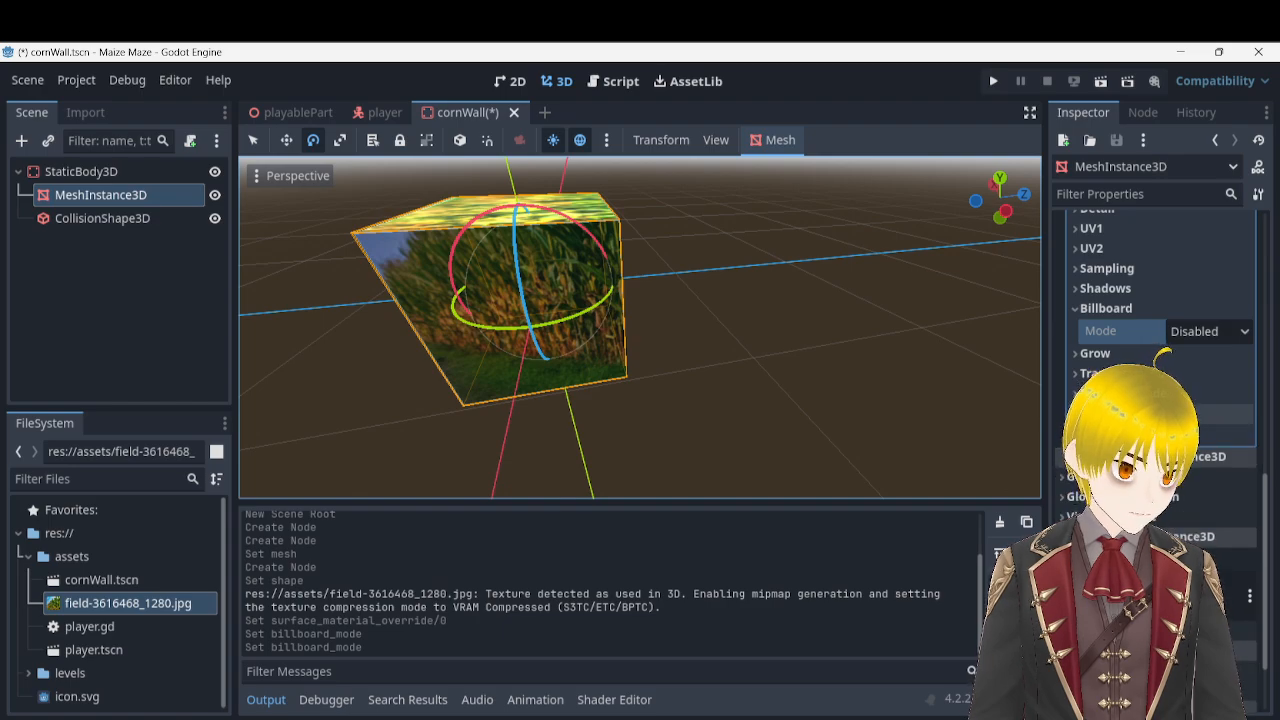
click(1130, 394)
click(1130, 394)
click(1130, 374)
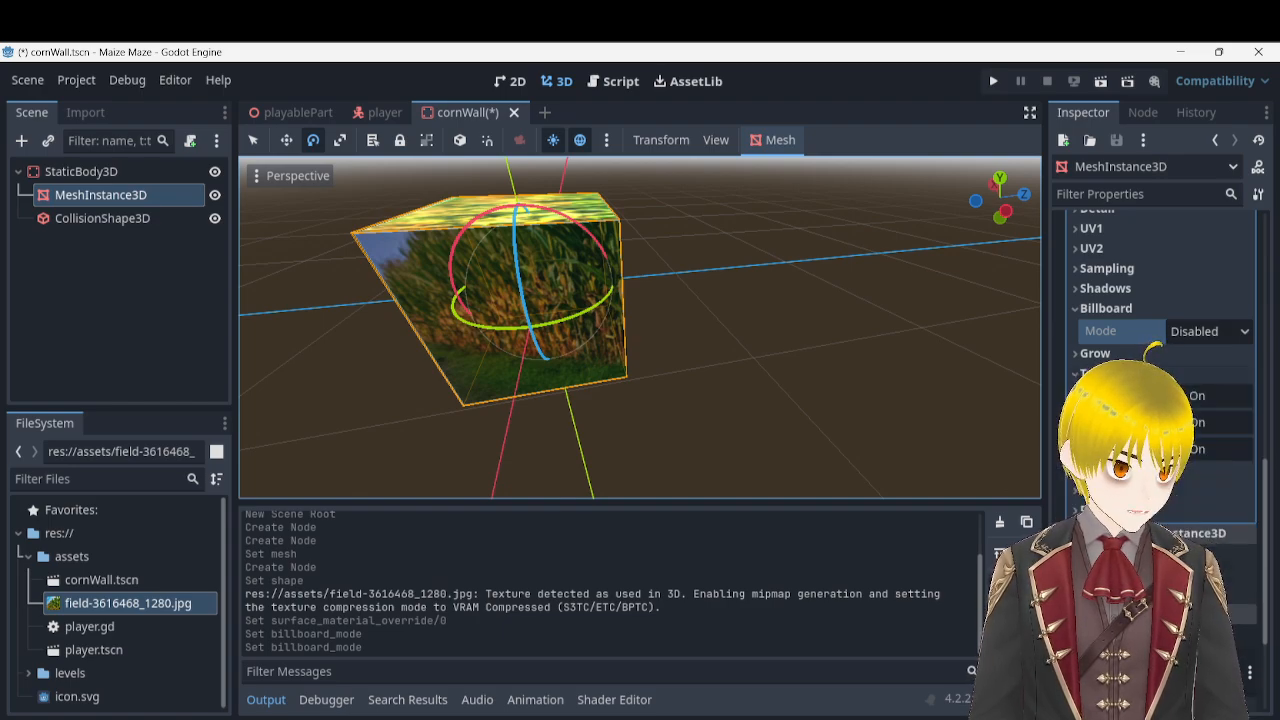
click(1128, 373)
click(1126, 354)
click(1126, 354)
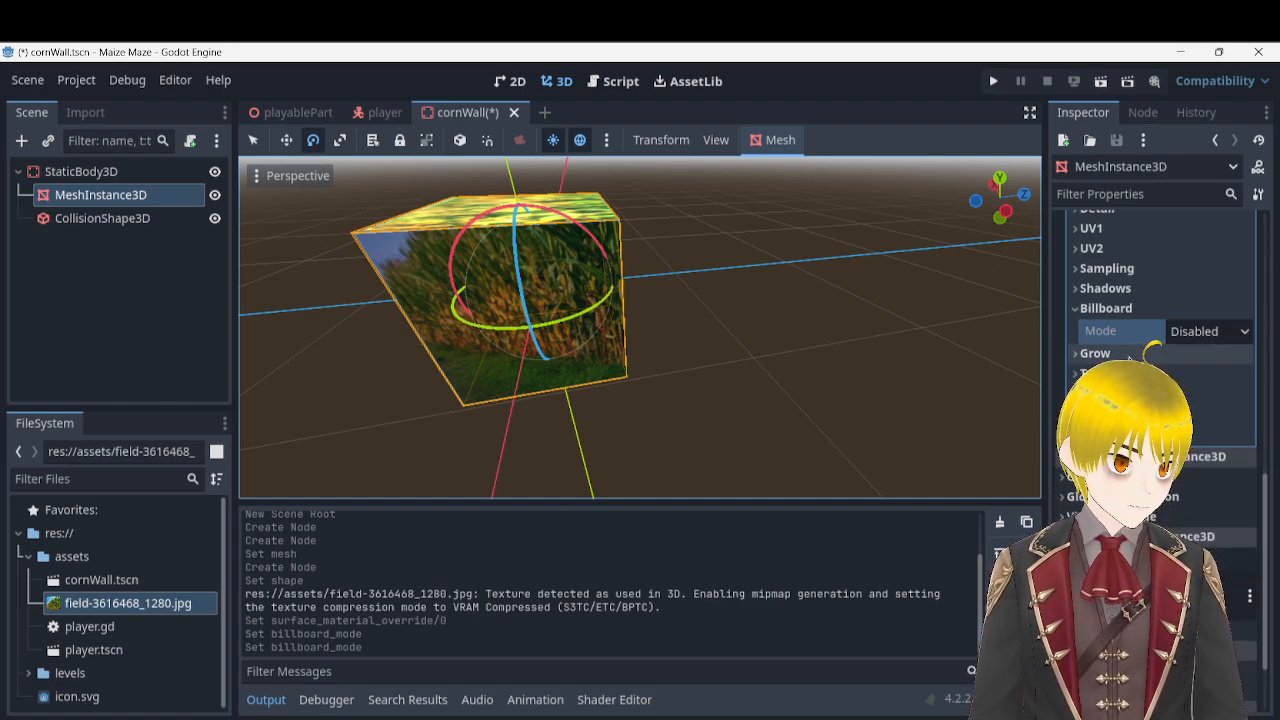
scroll(1126, 349, up, 1)
scroll(1126, 349, up, 5)
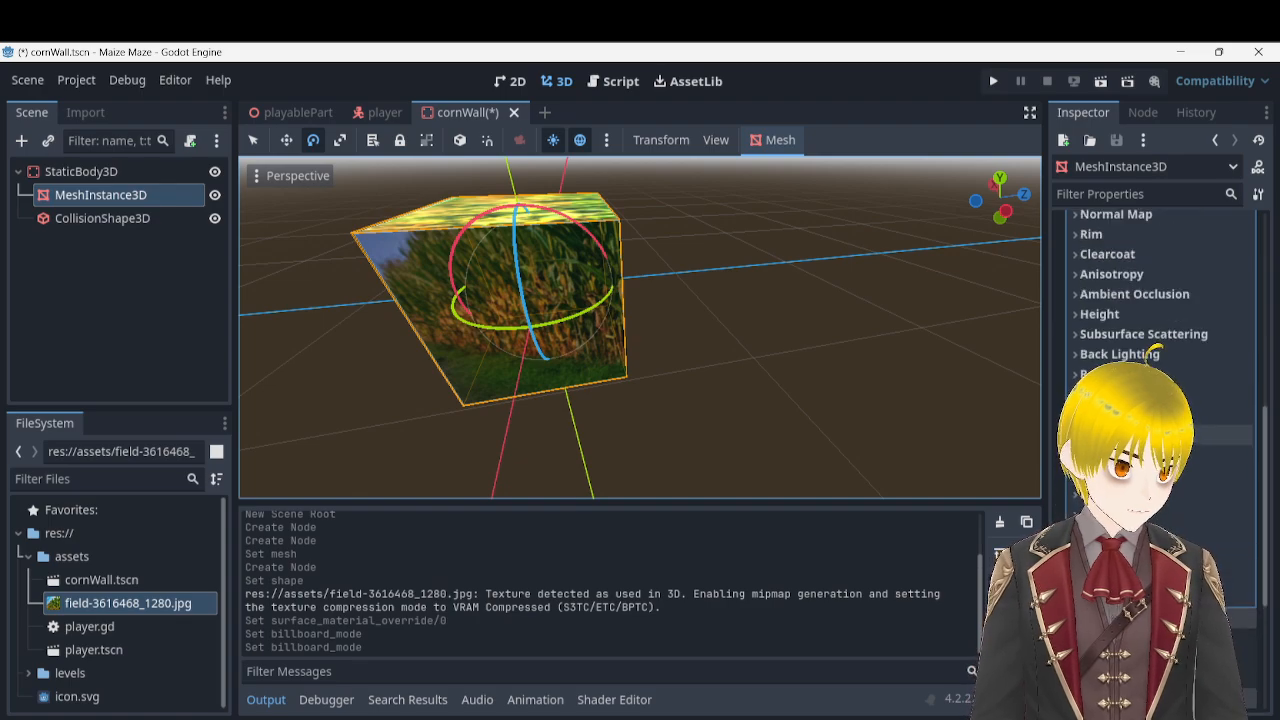
scroll(1126, 340, up, 2)
click(1118, 318)
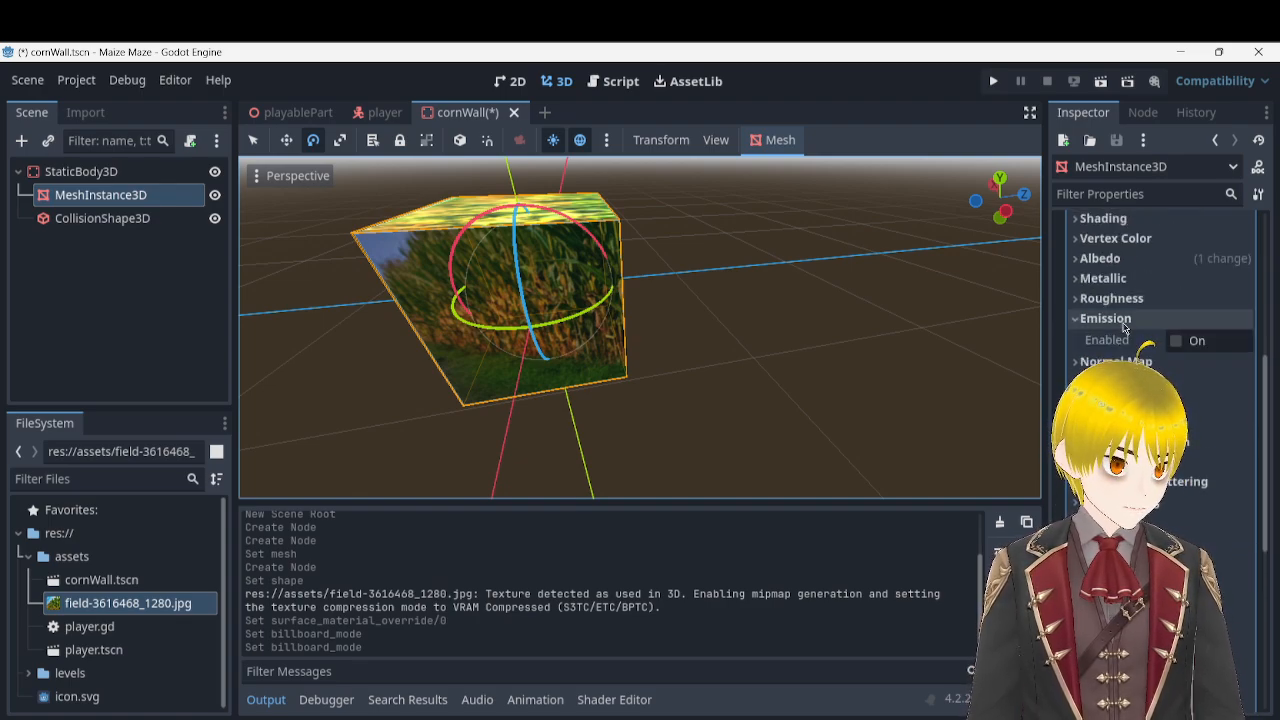
click(1118, 318)
- Try the corn material's normal map with a scale of -16 and turn the map off again
click(1118, 338)
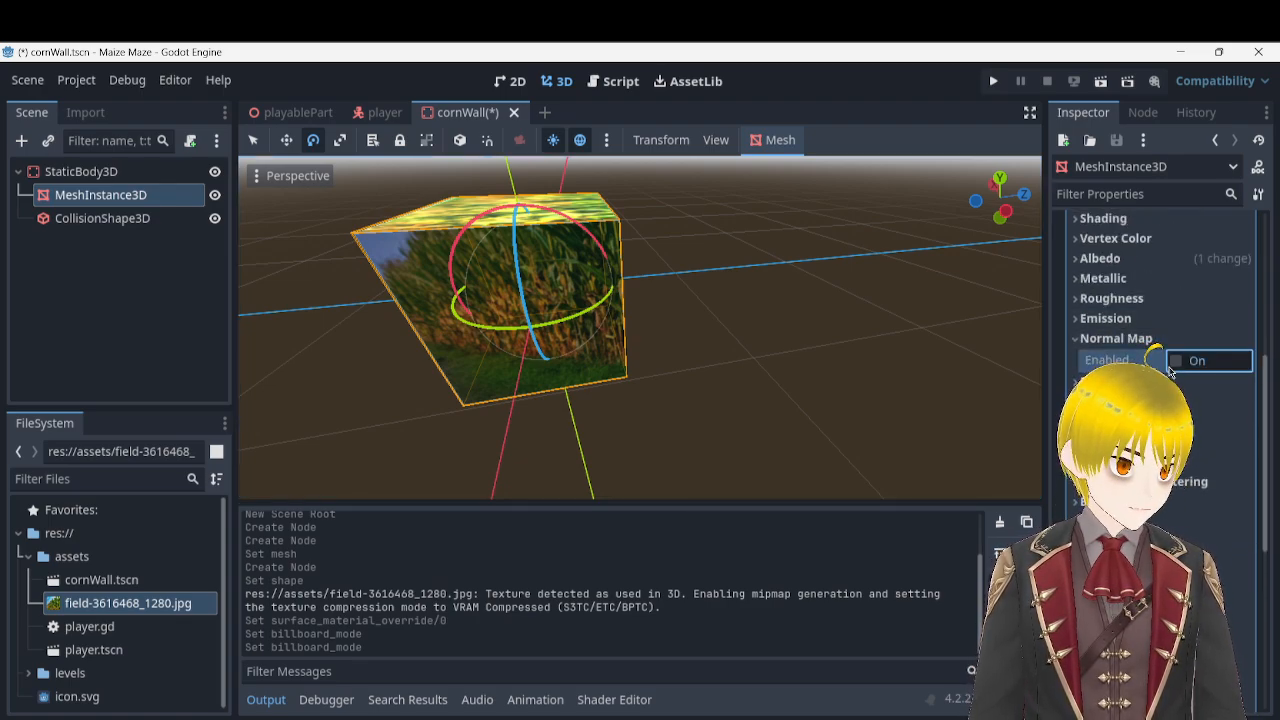
click(1178, 361)
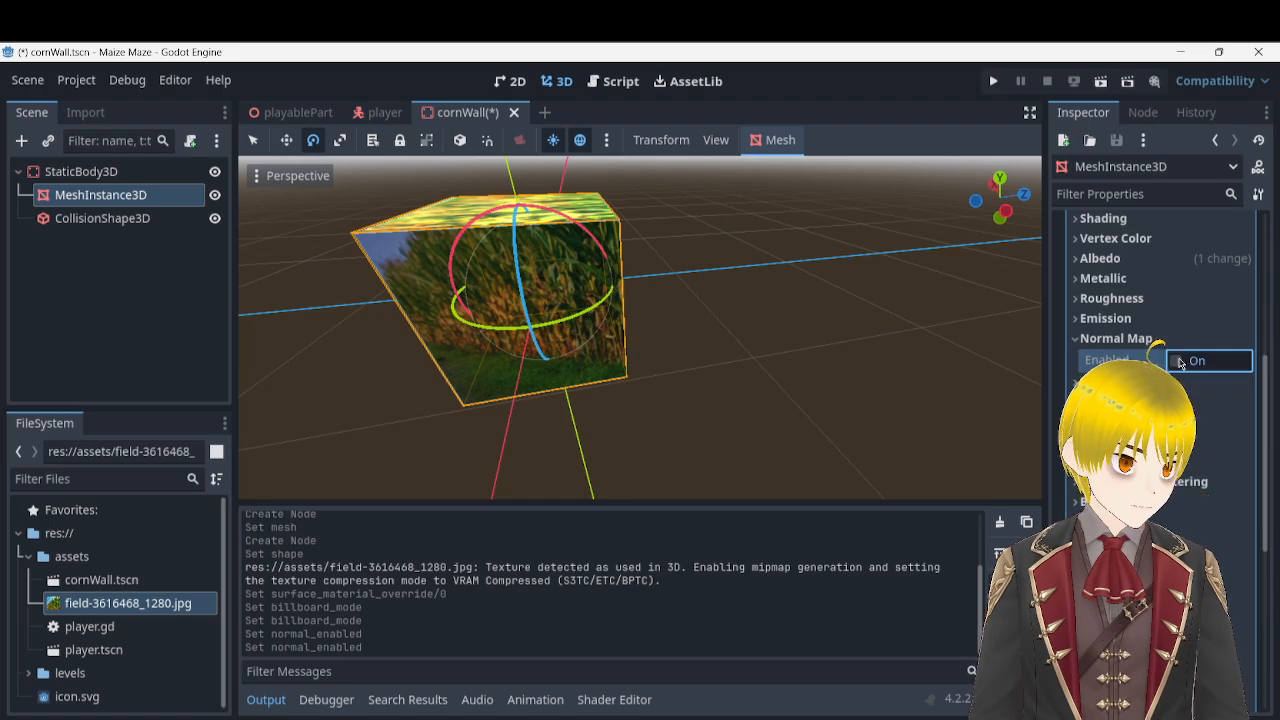
drag(1210, 396, 1168, 396)
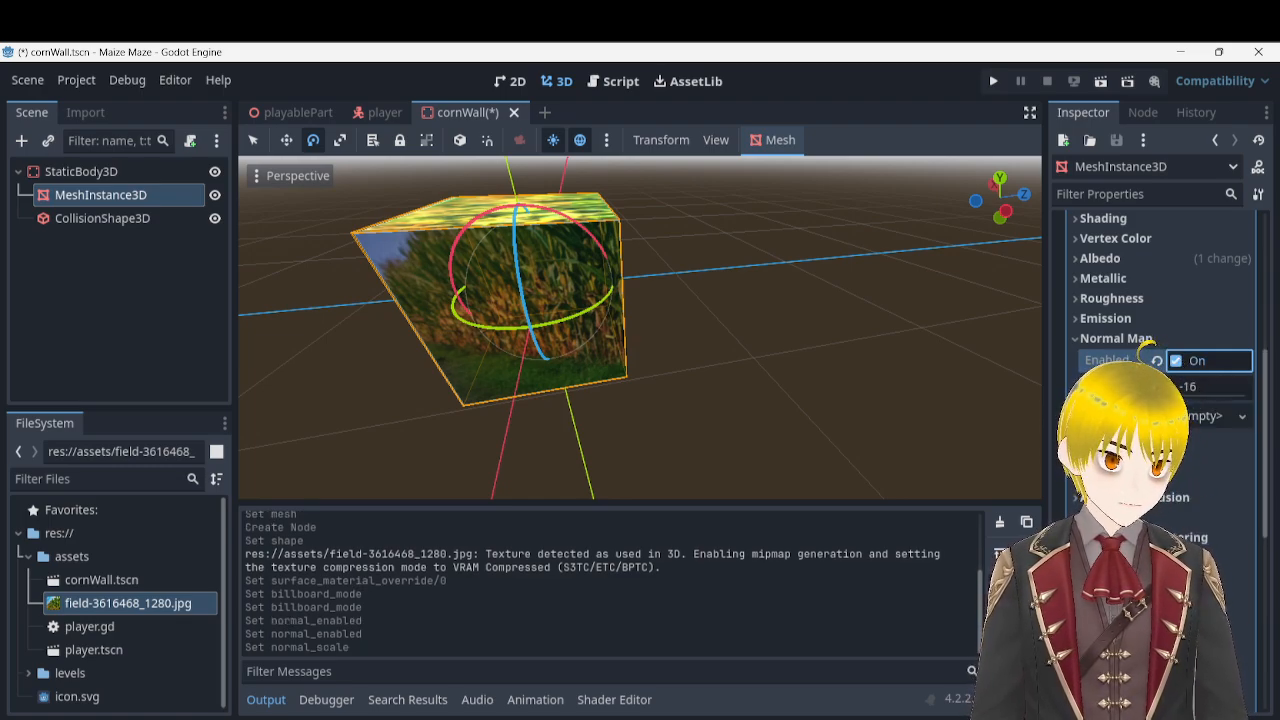
click(1176, 361)
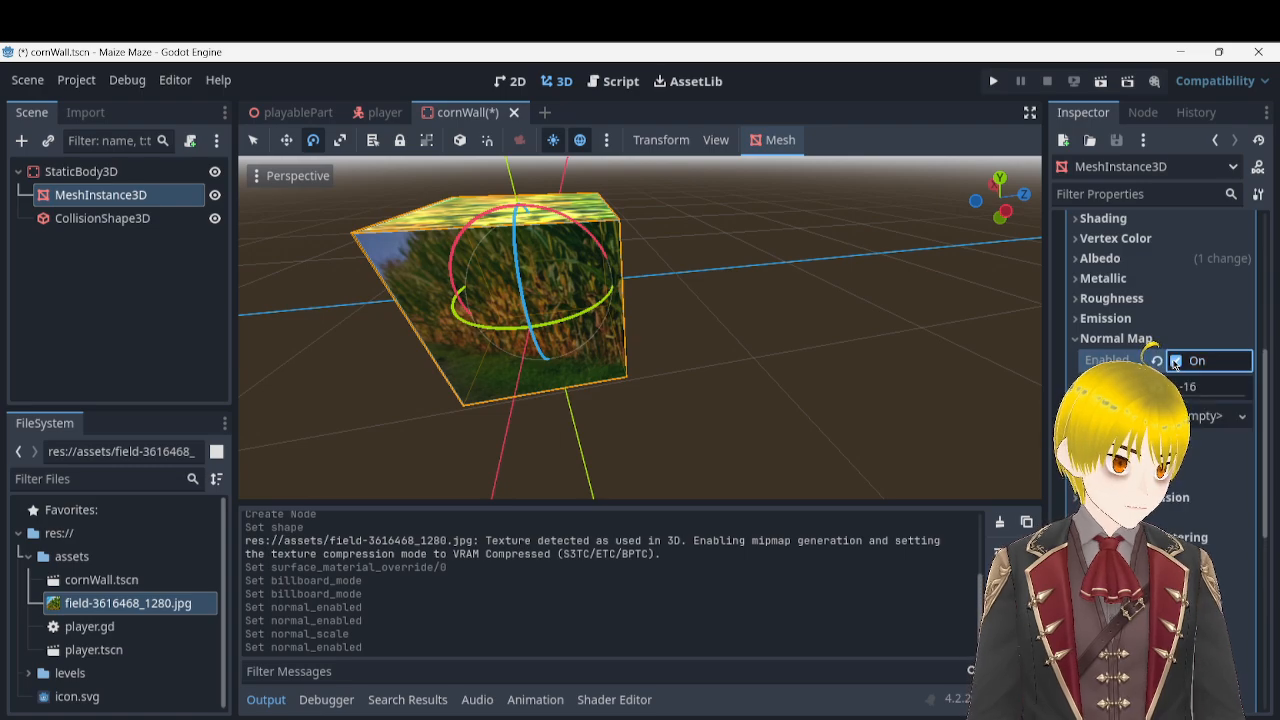
- Preview the corn material on the box shape from another angle and save the cornWall scene
scroll(1163, 368, up, 3)
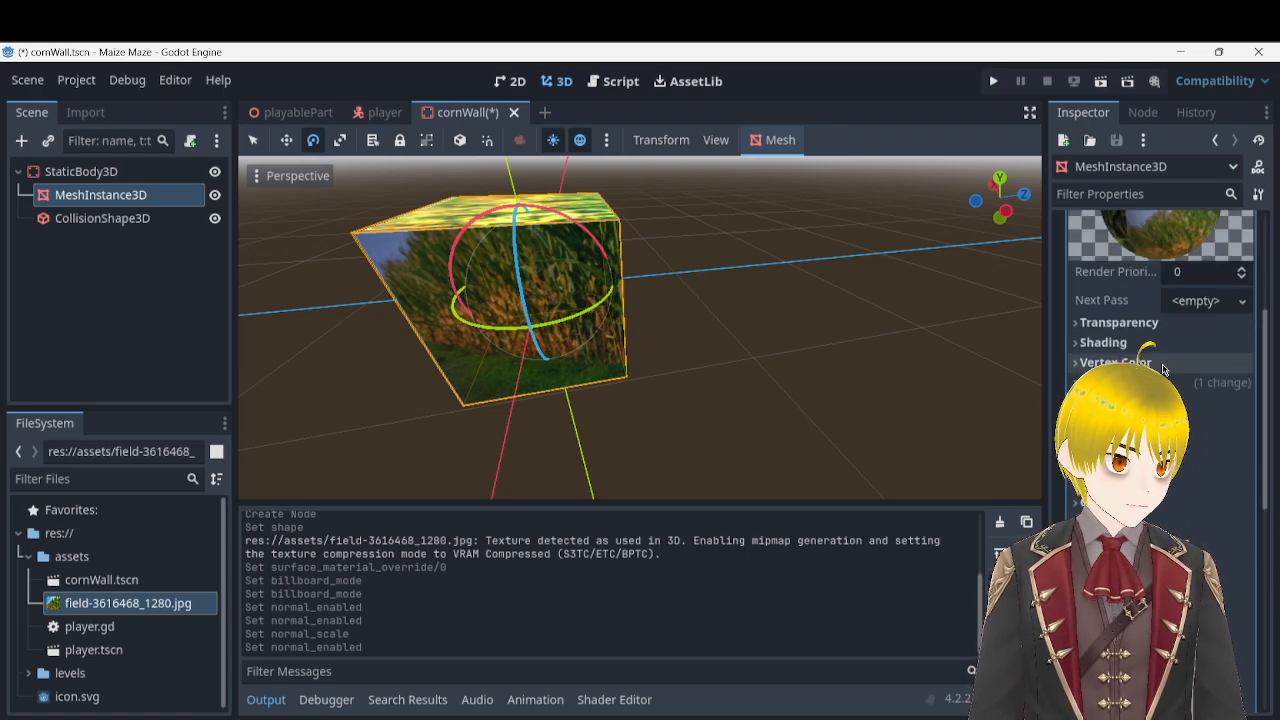
scroll(1163, 368, up, 8)
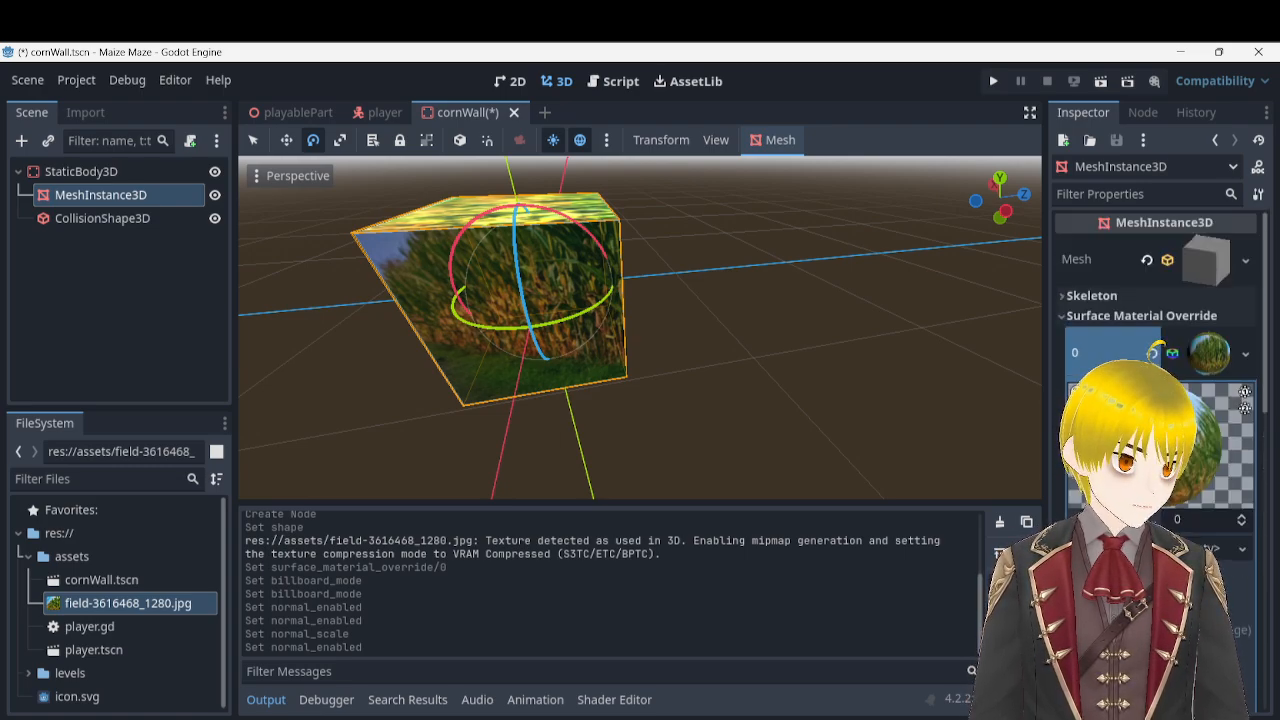
scroll(1163, 368, down, 1)
click(1076, 346)
drag(1184, 393, 1222, 352)
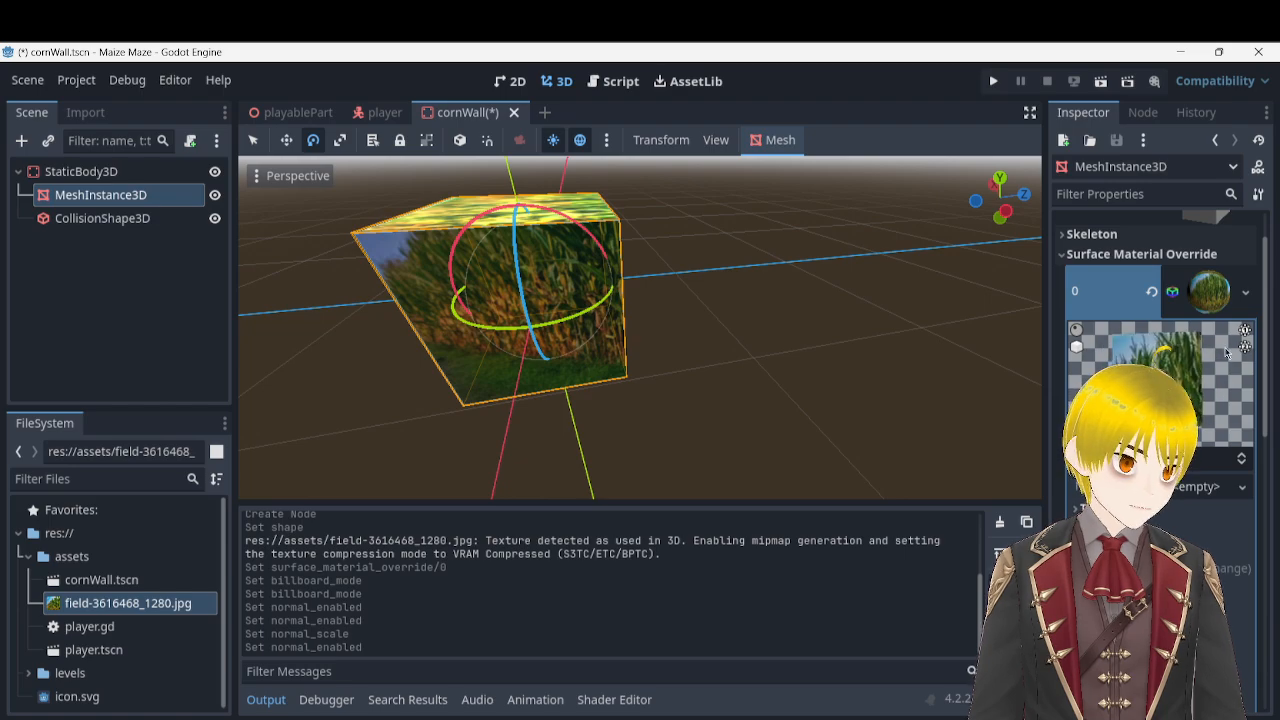
scroll(1222, 352, down, 5)
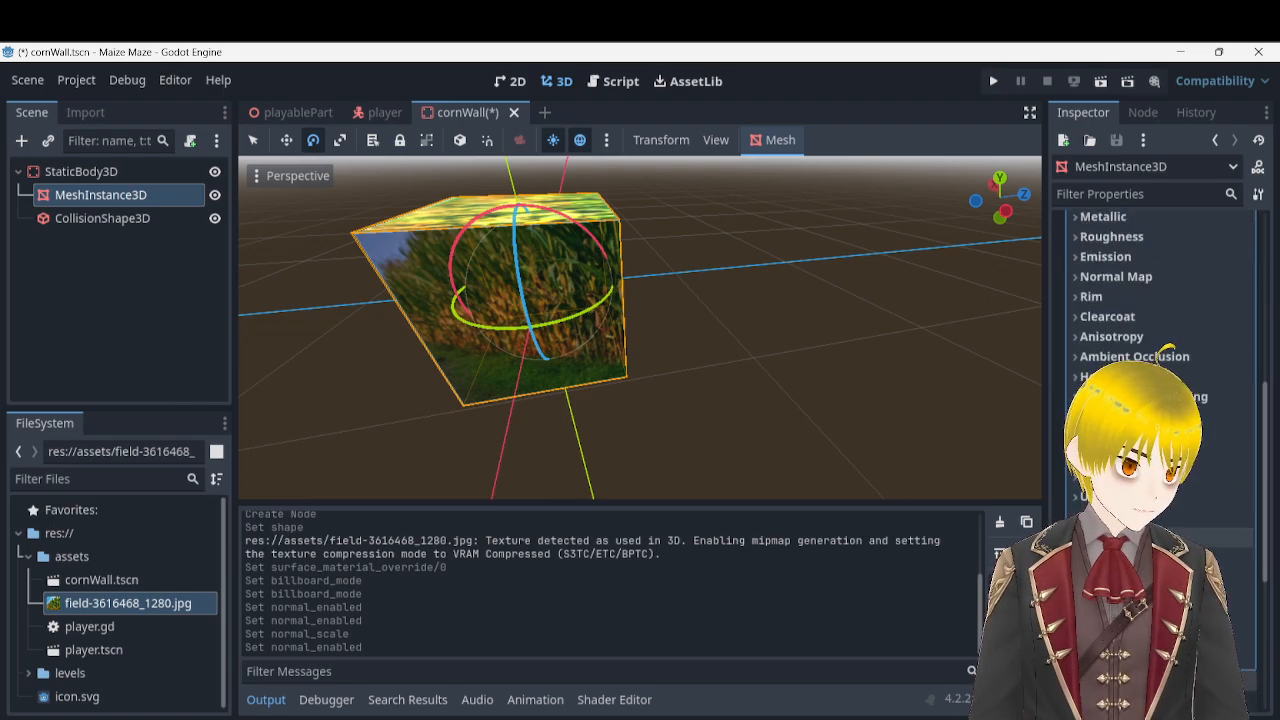
scroll(1222, 352, down, 4)
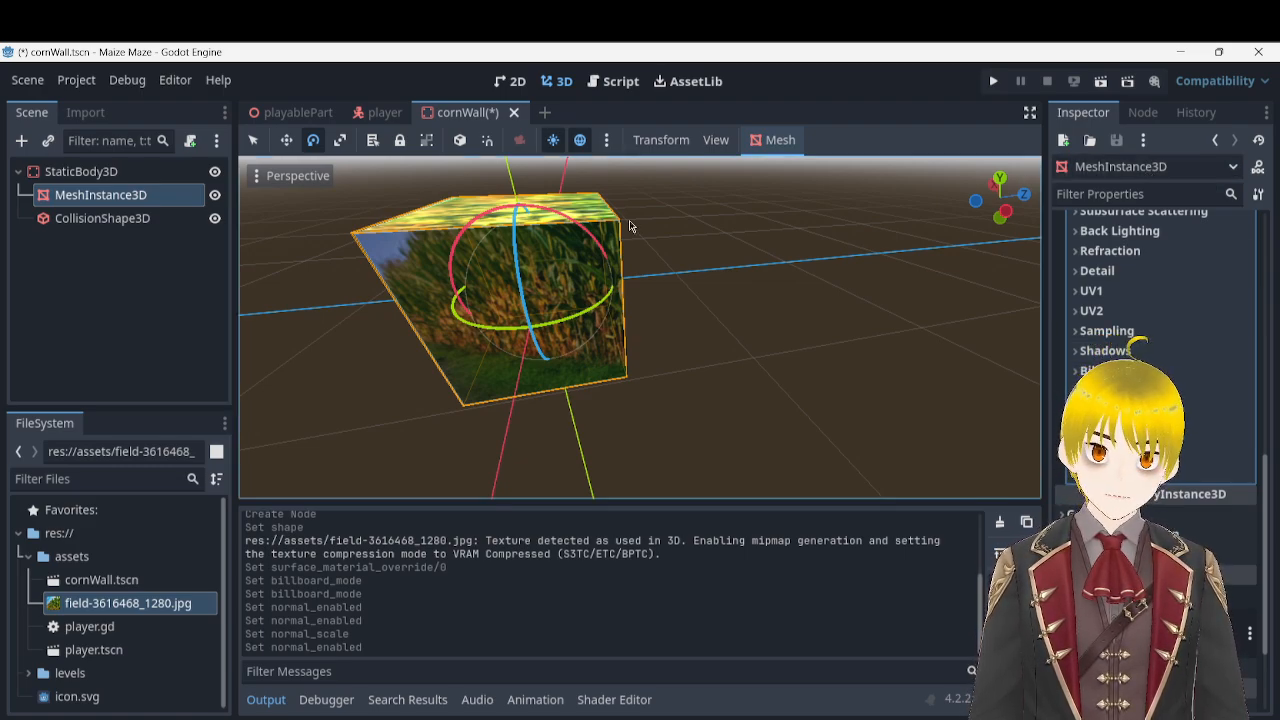
key(ctrl+s)
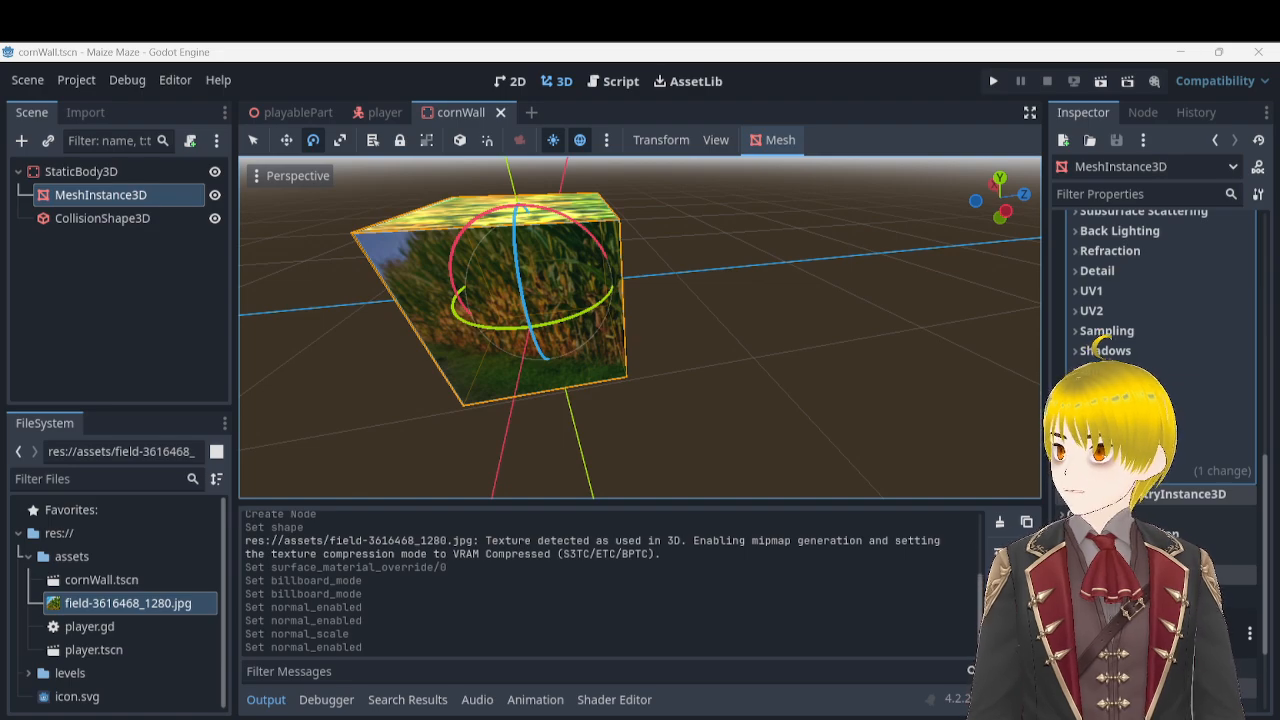
- Apply pebbles-2313865_1280.jpg as surface material override 0 of the ground's MeshInstance3D in the playablePart scene
click(382, 112)
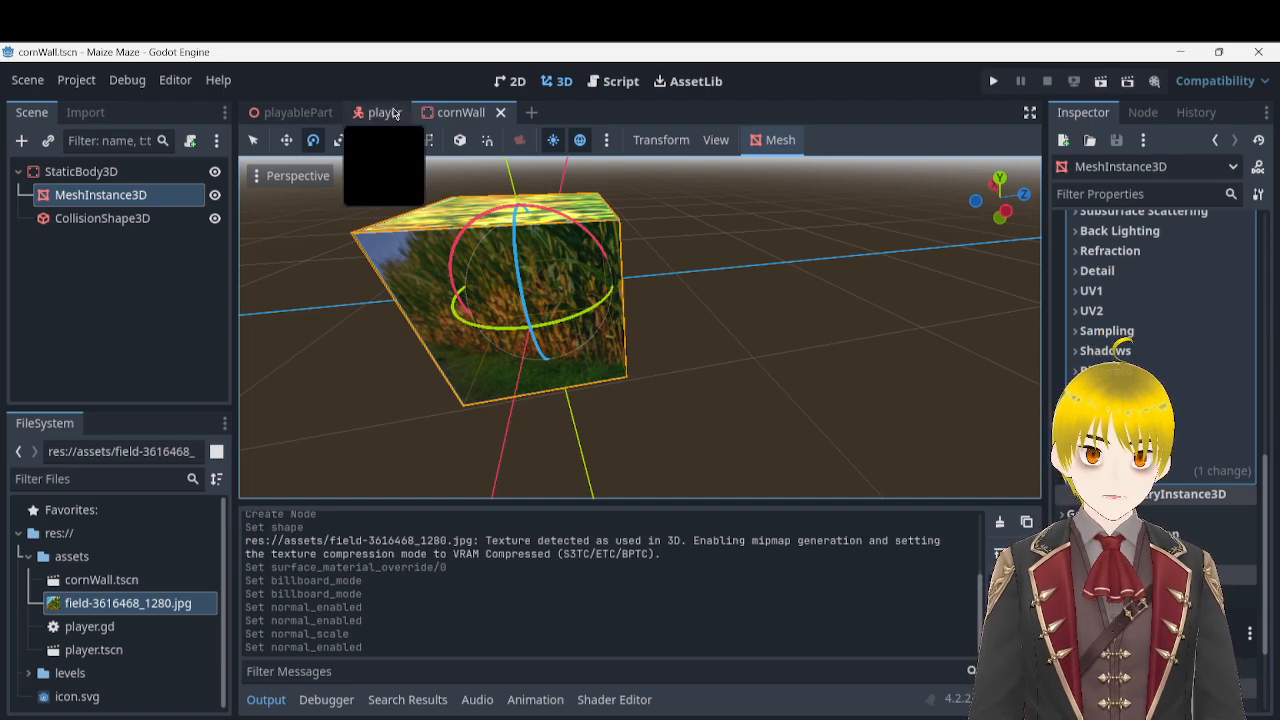
click(275, 112)
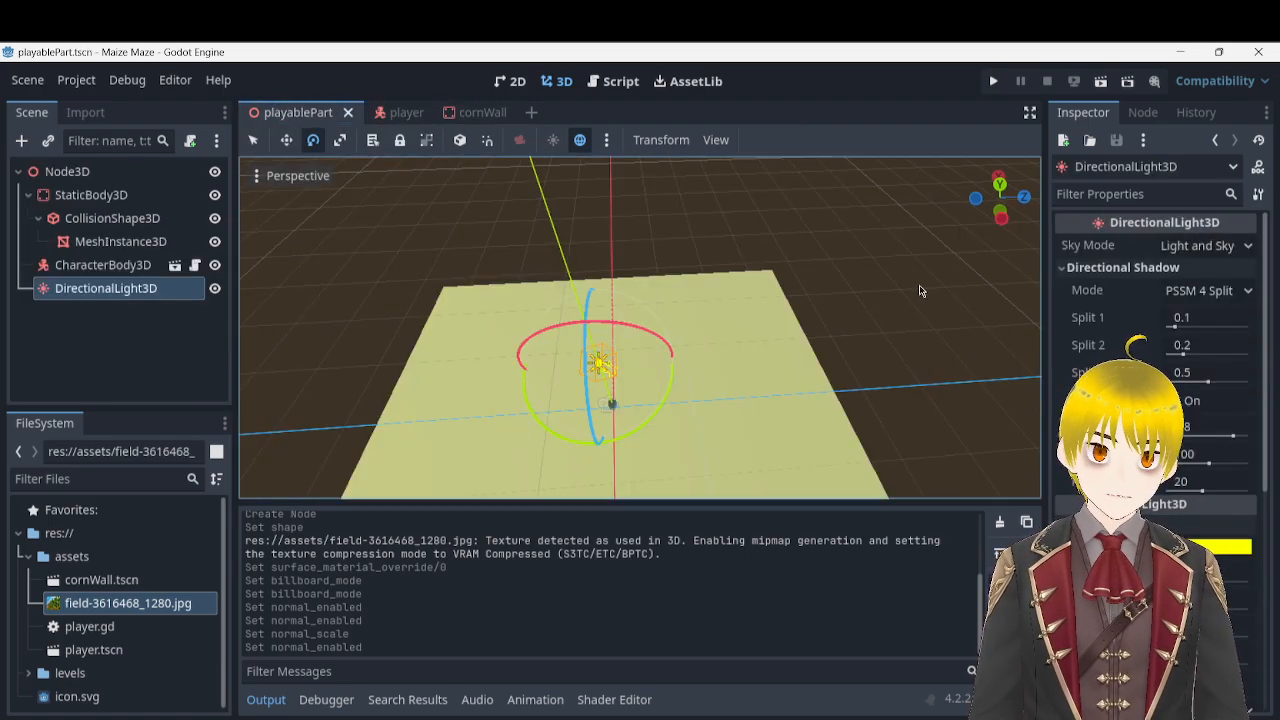
click(110, 241)
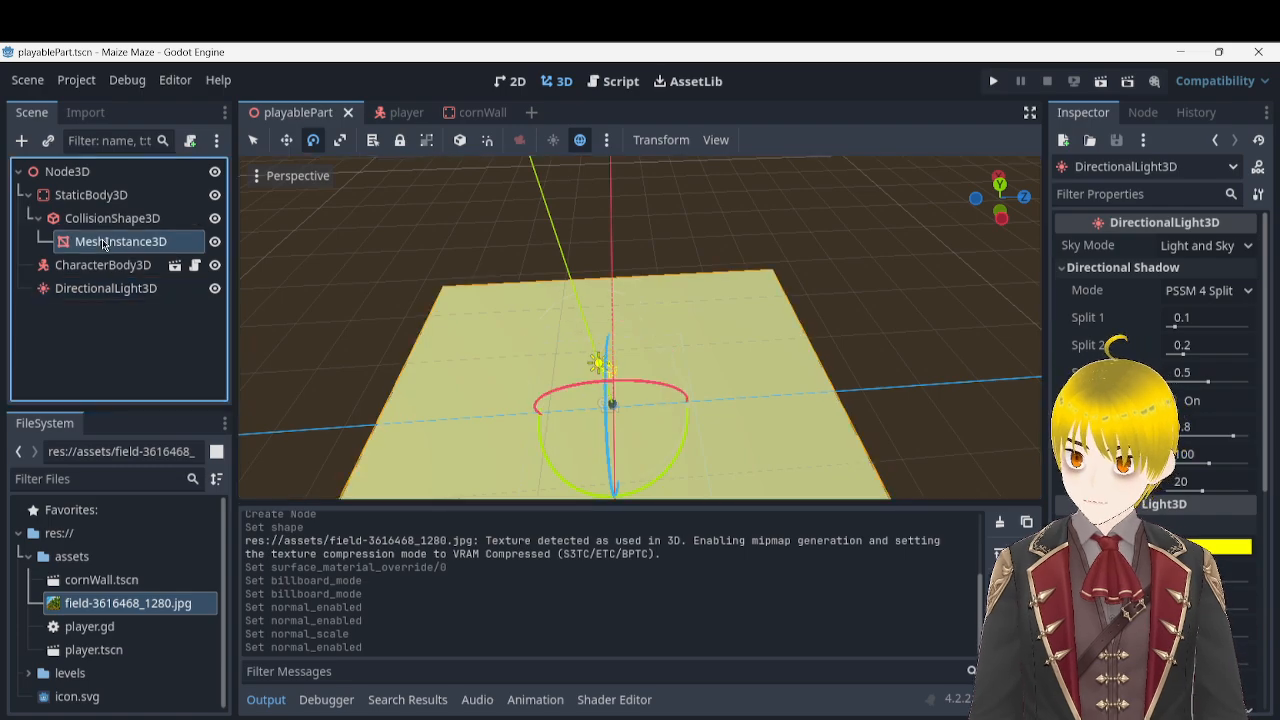
click(1210, 316)
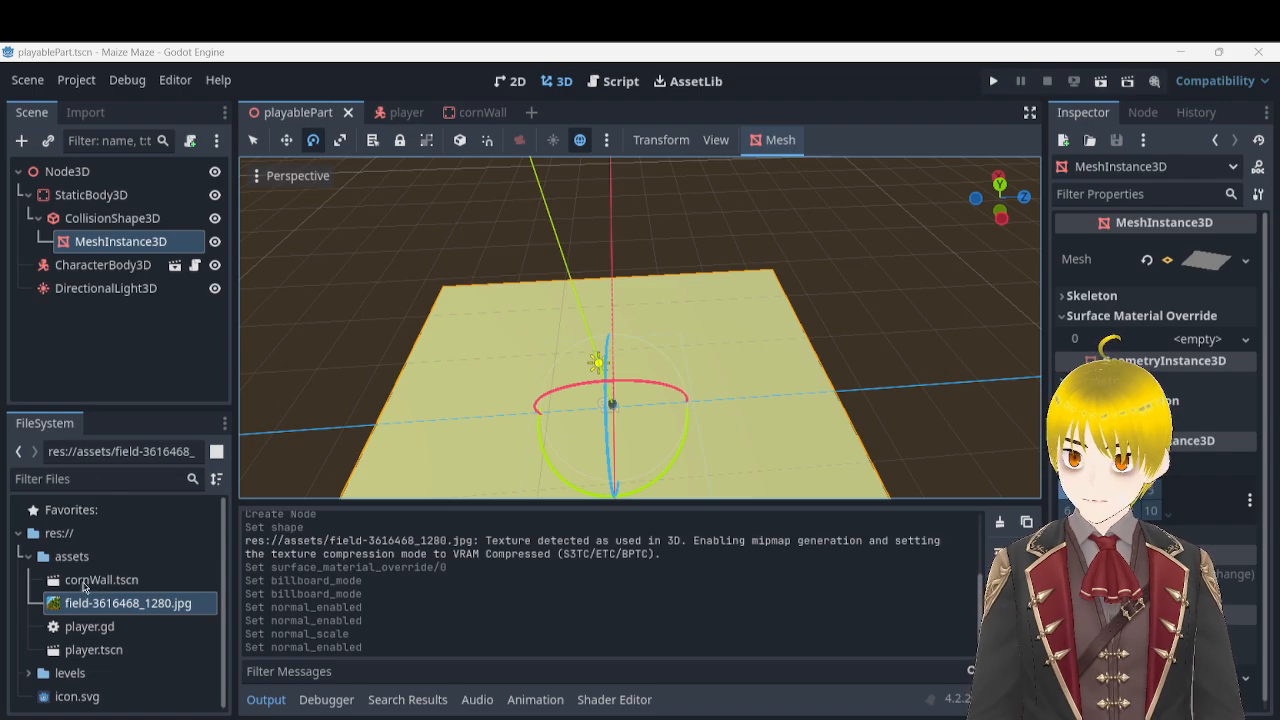
click(28, 559)
click(28, 559)
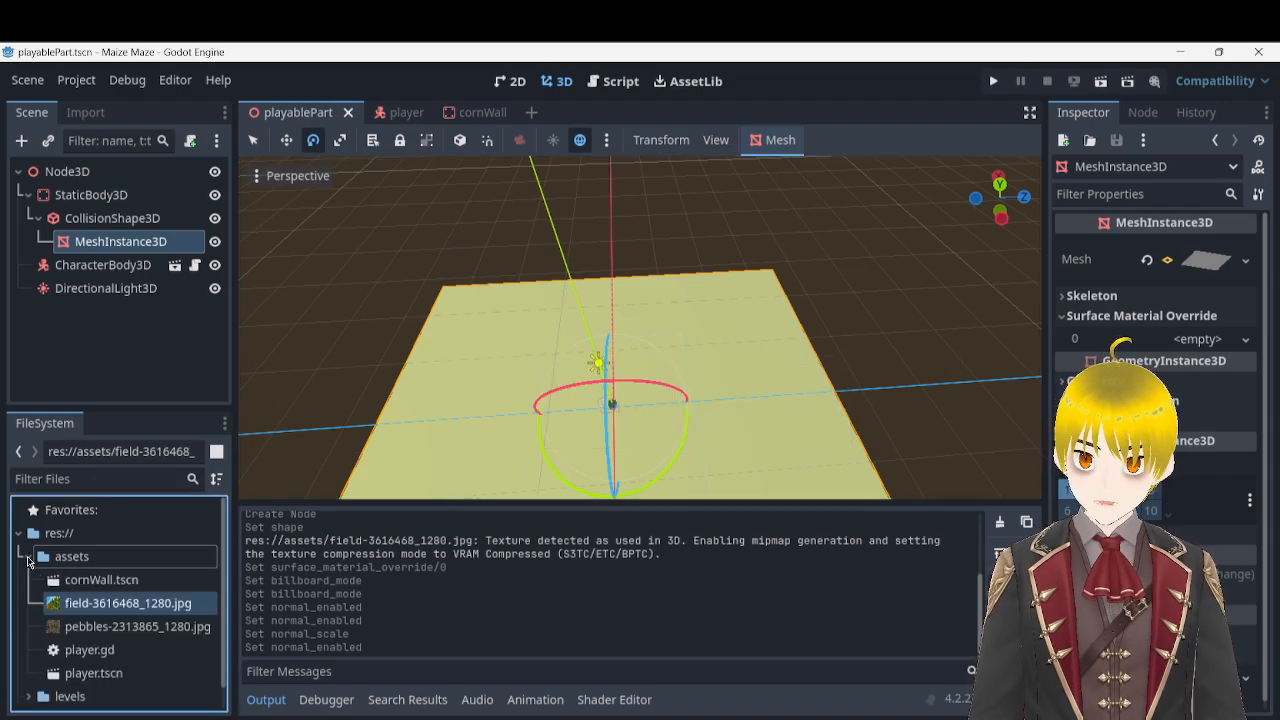
drag(128, 628, 1208, 341)
mouse_move(846, 324)
middle_down()
mouse_move(826, 434)
mouse_move(850, 464)
mouse_move(830, 355)
mouse_move(770, 440)
mouse_move(836, 324)
middle_up()
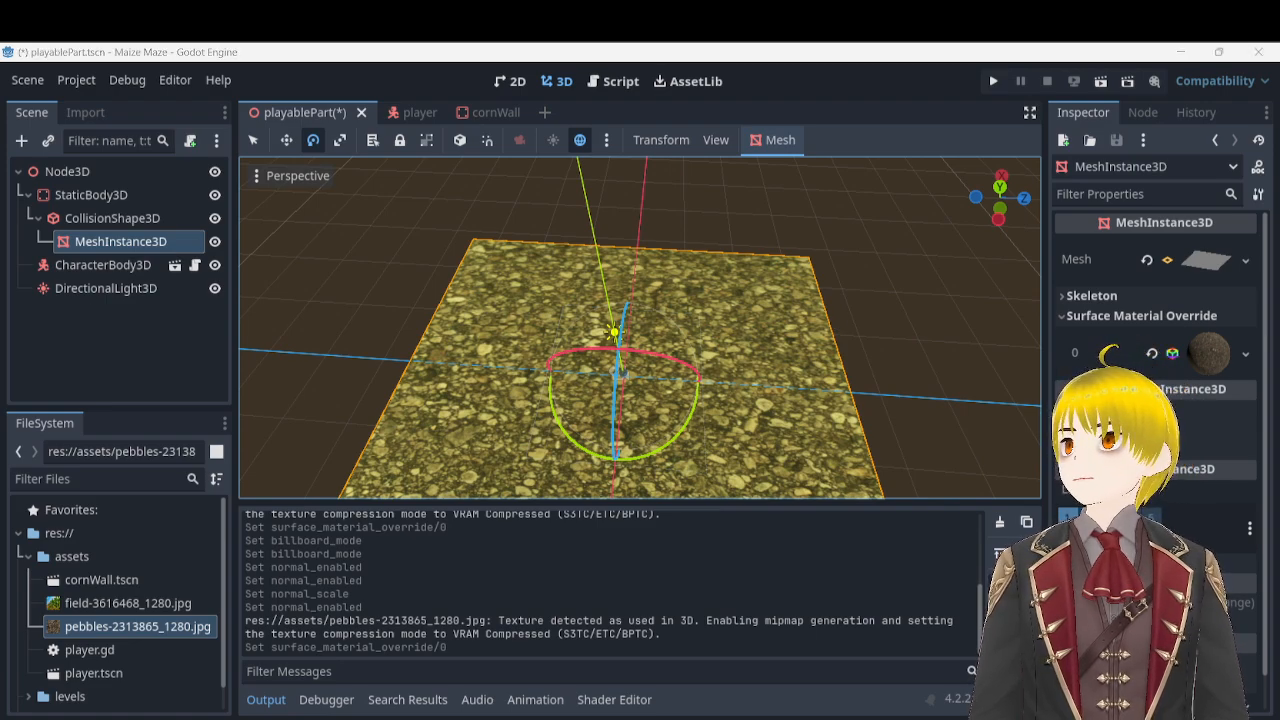
- Inspect the pebble texture on the ground around the player from several angles and distances
middle_drag(841, 334, 885, 334)
scroll(640, 327, up, 3)
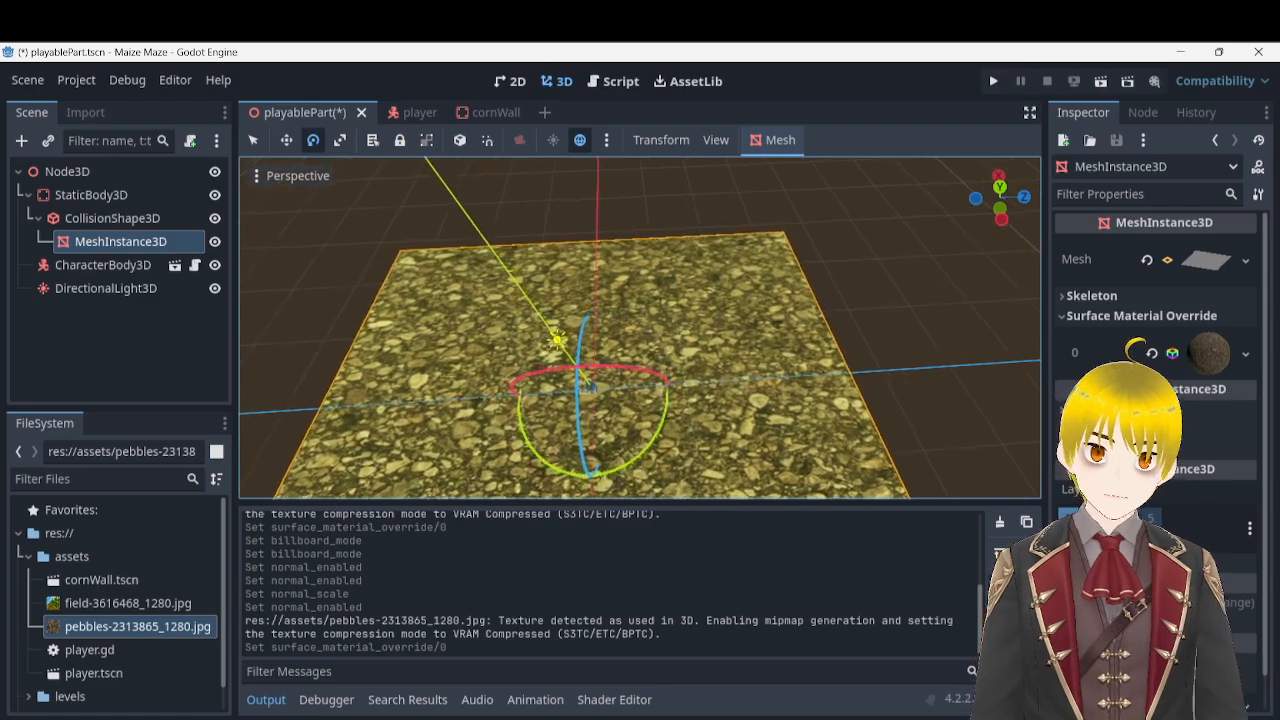
scroll(640, 327, up, 3)
middle_drag(640, 400, 290, 310)
scroll(640, 327, up, 6)
key(e)
right_drag(843, 270, 843, 337)
key(s)
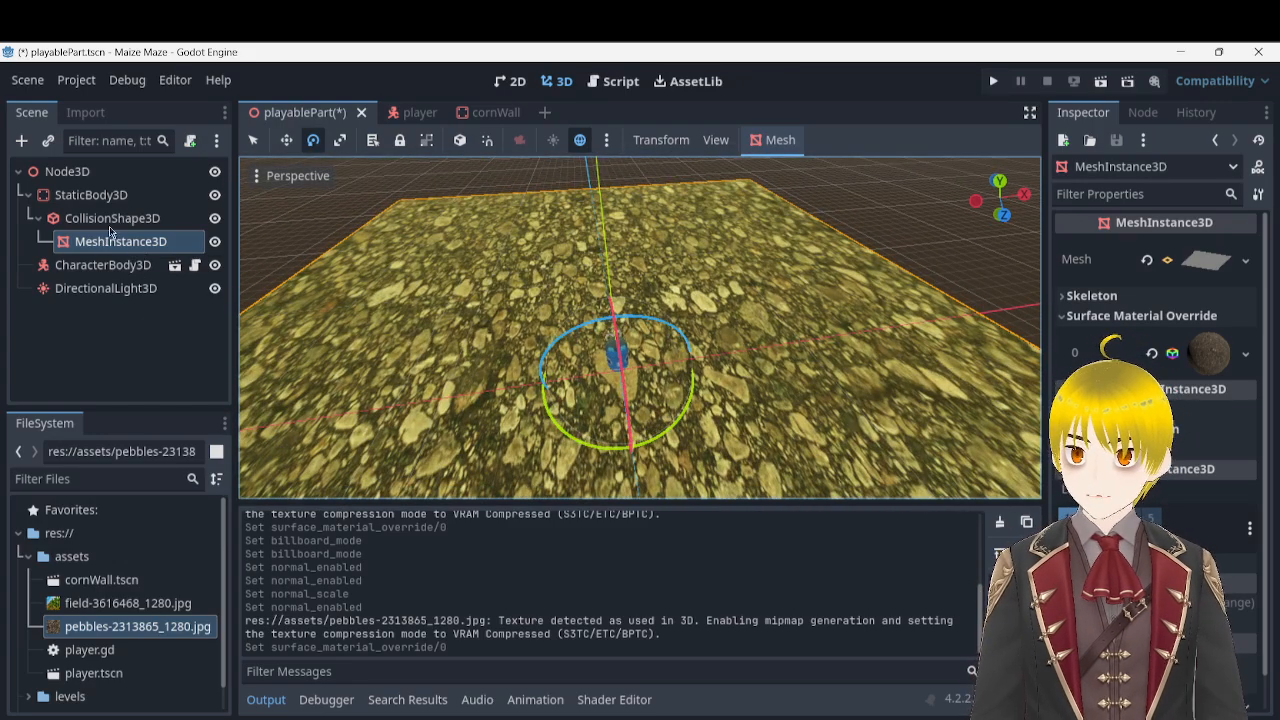
- Scale the pebble ground mesh down along its X and Z axes
click(340, 140)
drag(718, 357, 657, 381)
mouse_move(636, 484)
mouse_down()
mouse_move(625, 380)
mouse_move(636, 484)
mouse_up()
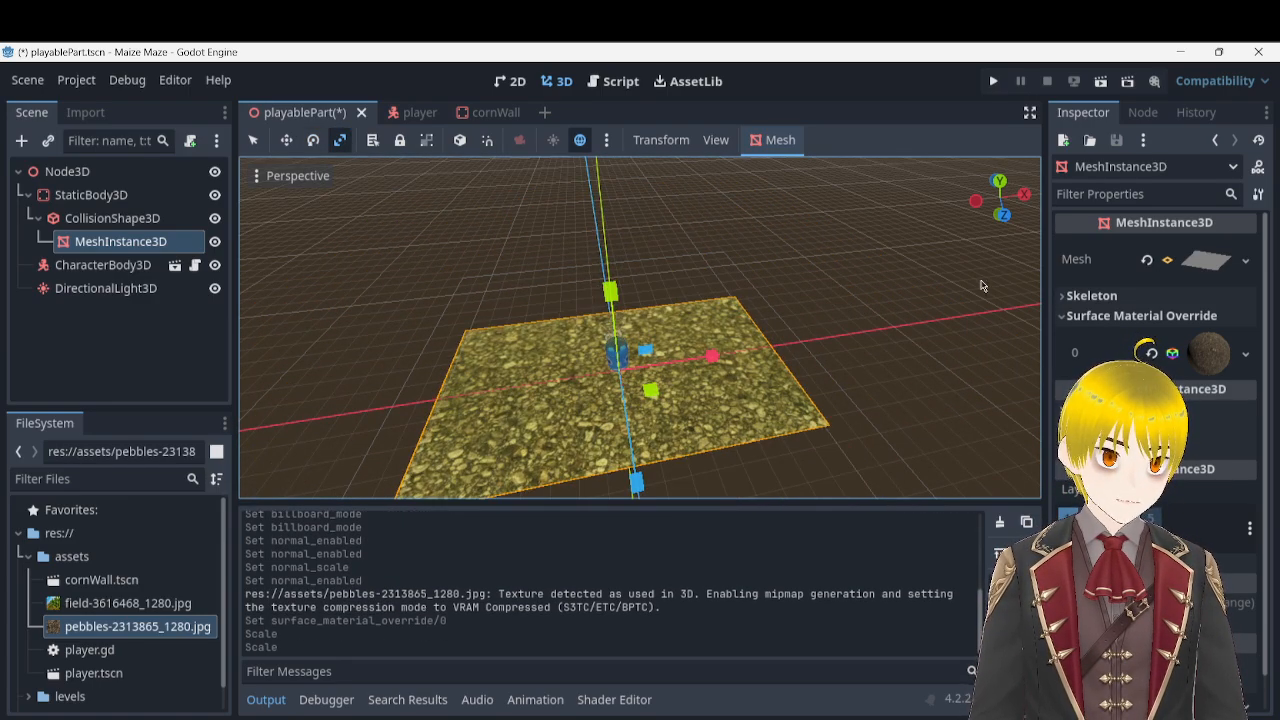
- Unlink the scale axes of the ground's MeshInstance3D and set its scale back to 1
click(1124, 314)
click(1124, 298)
click(1124, 298)
click(1148, 357)
click(1148, 358)
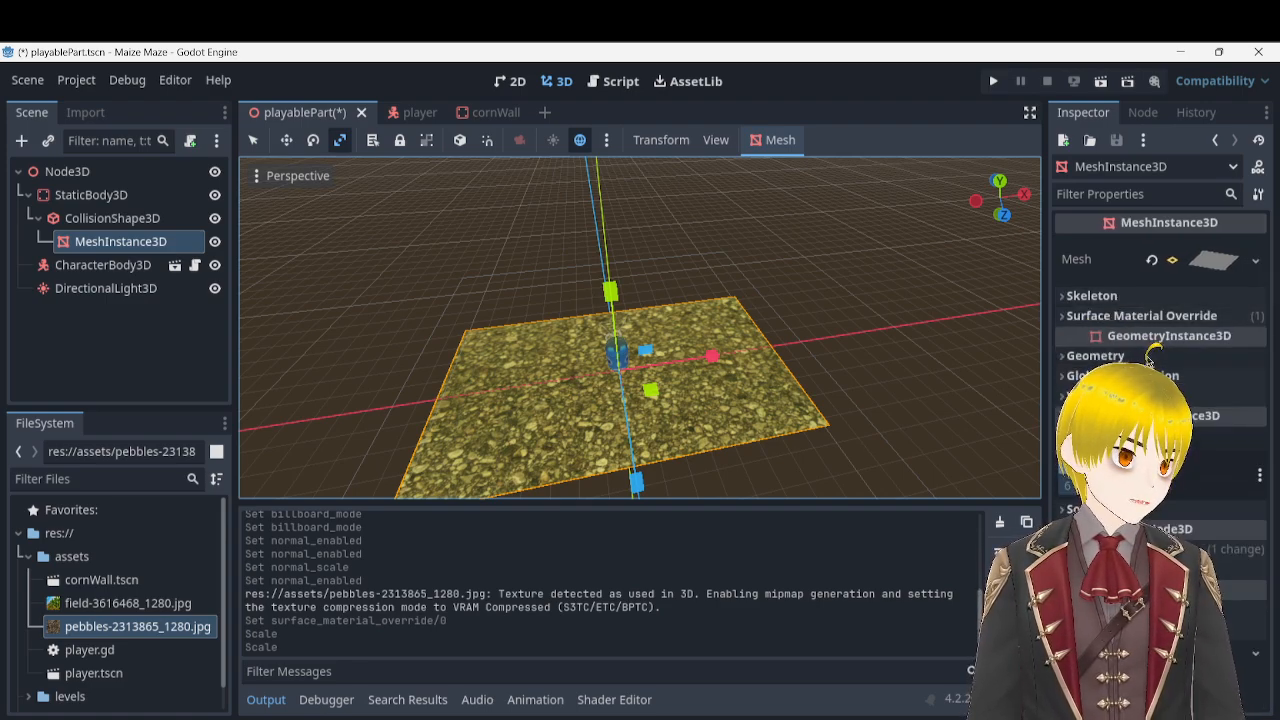
click(1142, 375)
click(1142, 375)
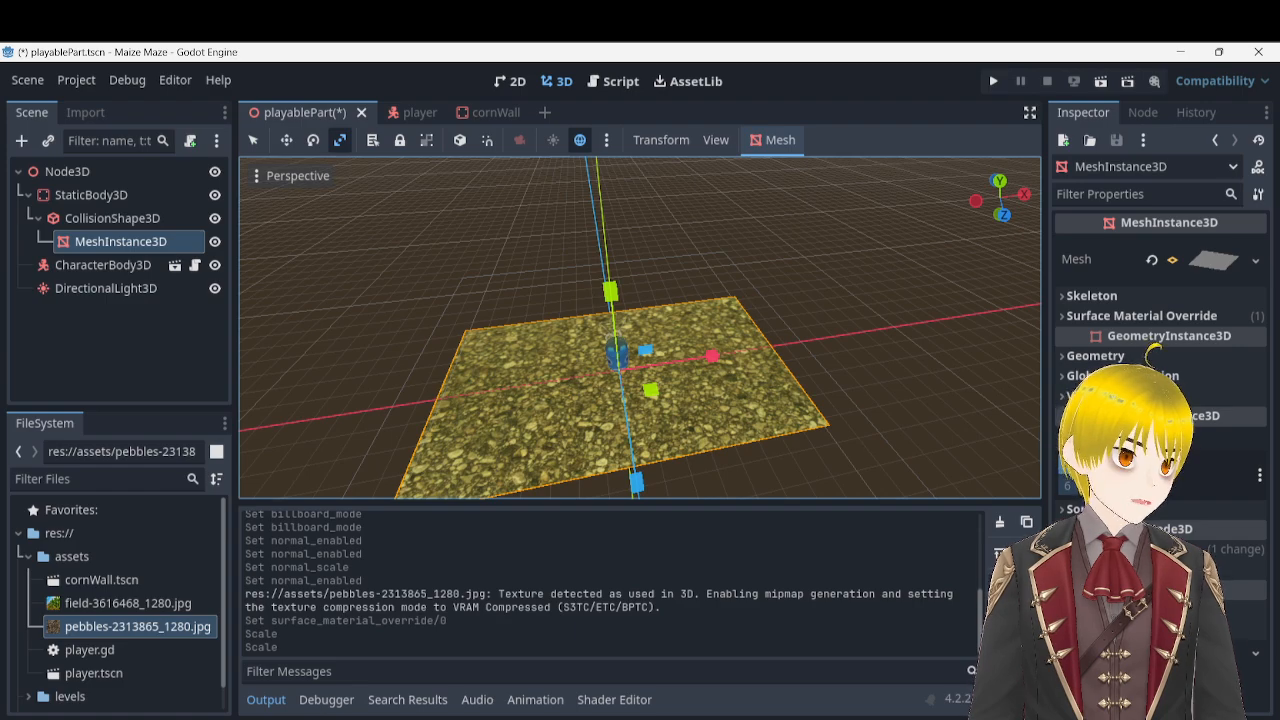
click(1236, 549)
scroll(1243, 537, down, 4)
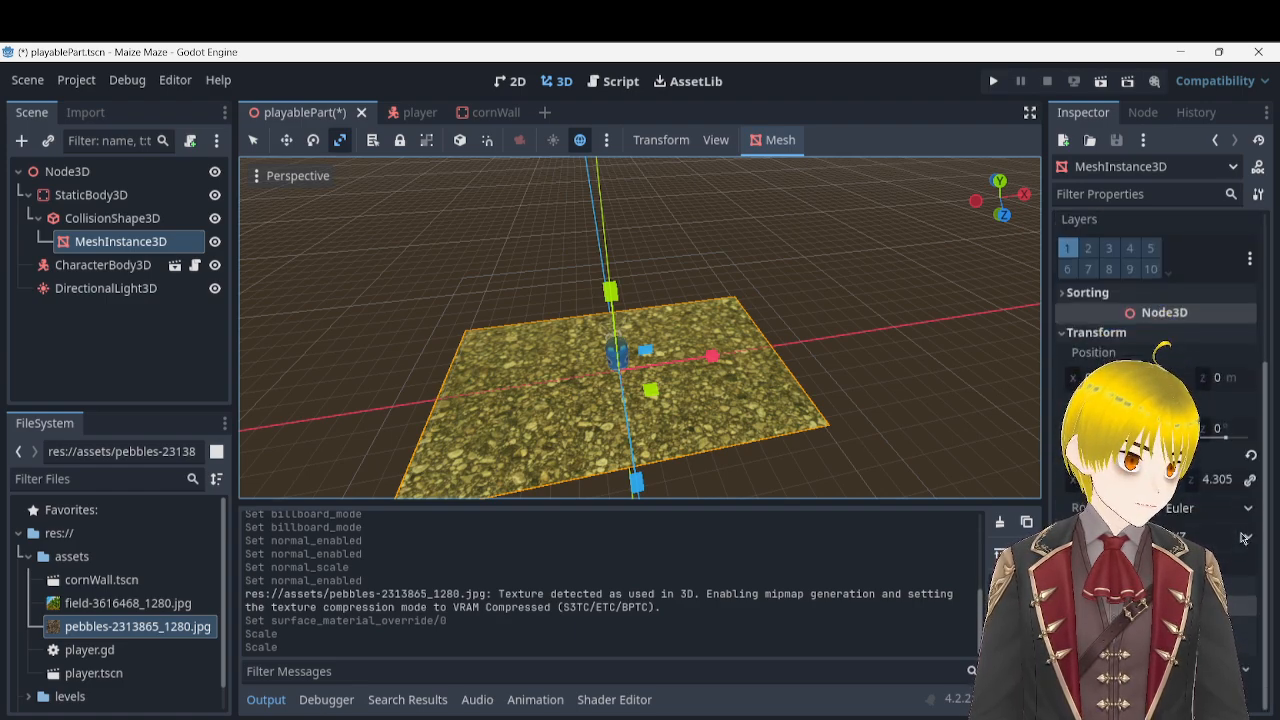
click(1100, 479)
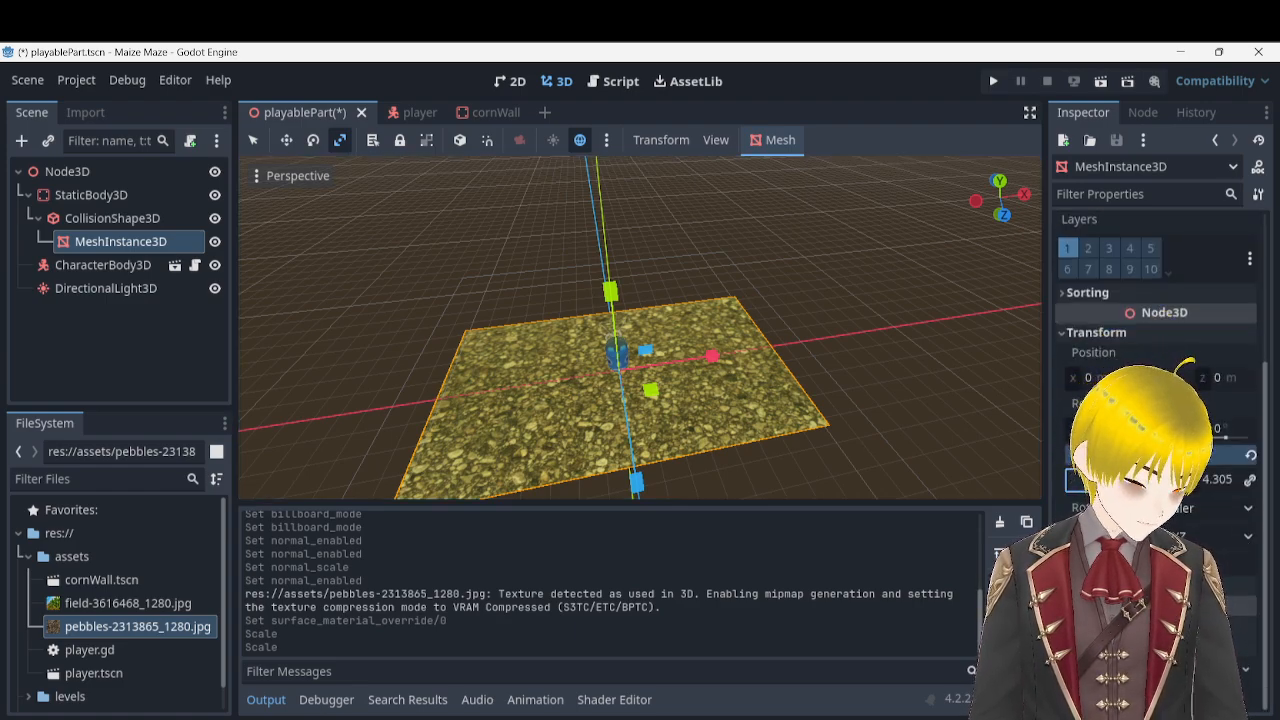
click(1216, 489)
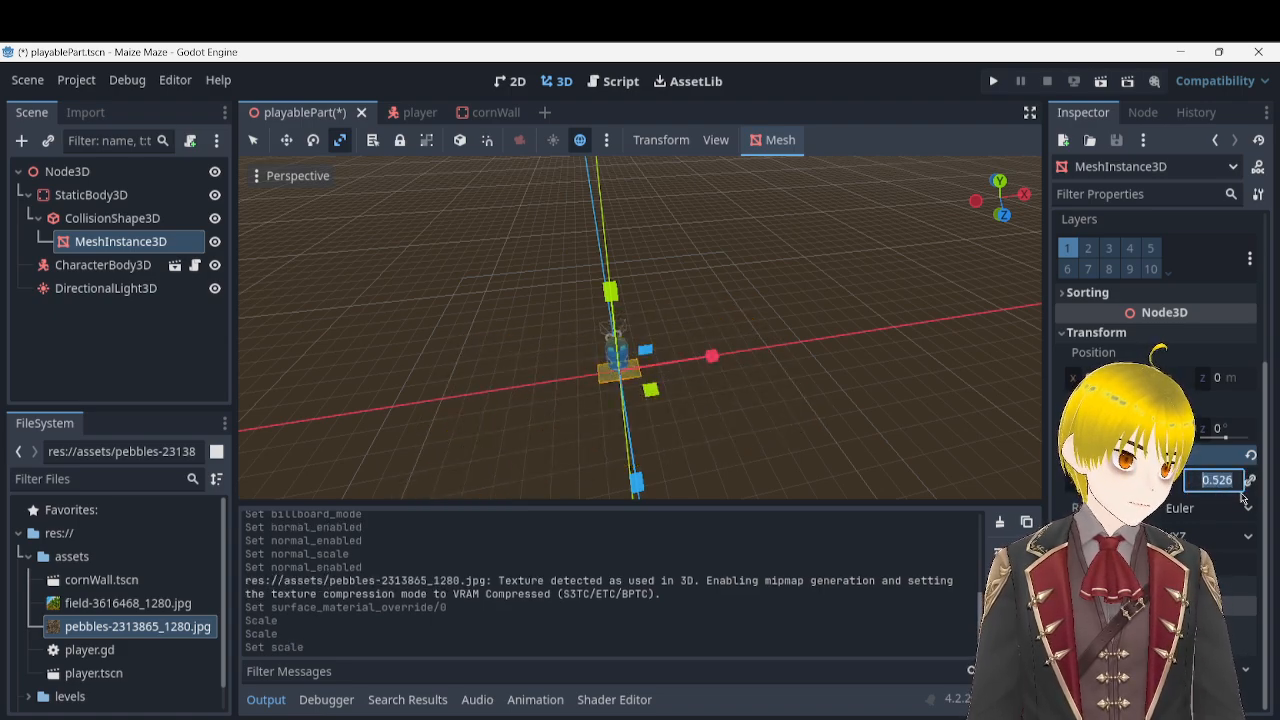
click(1214, 481)
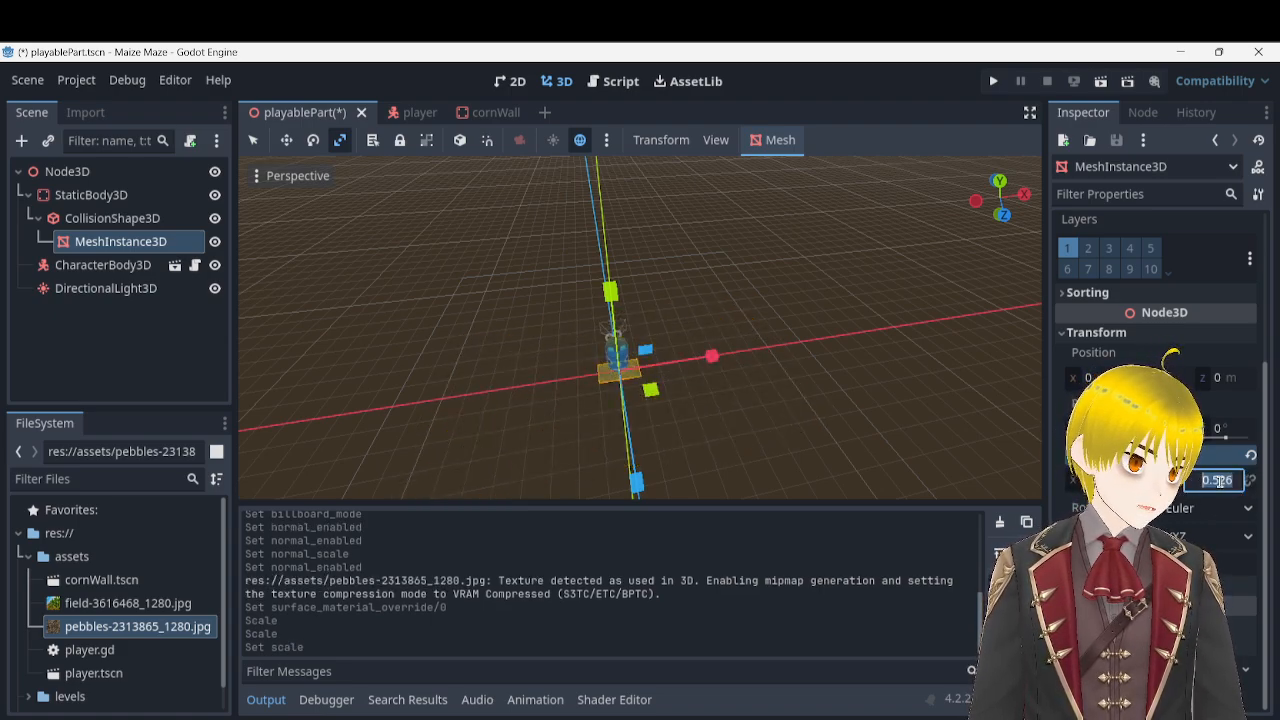
text(1)
key(Return)
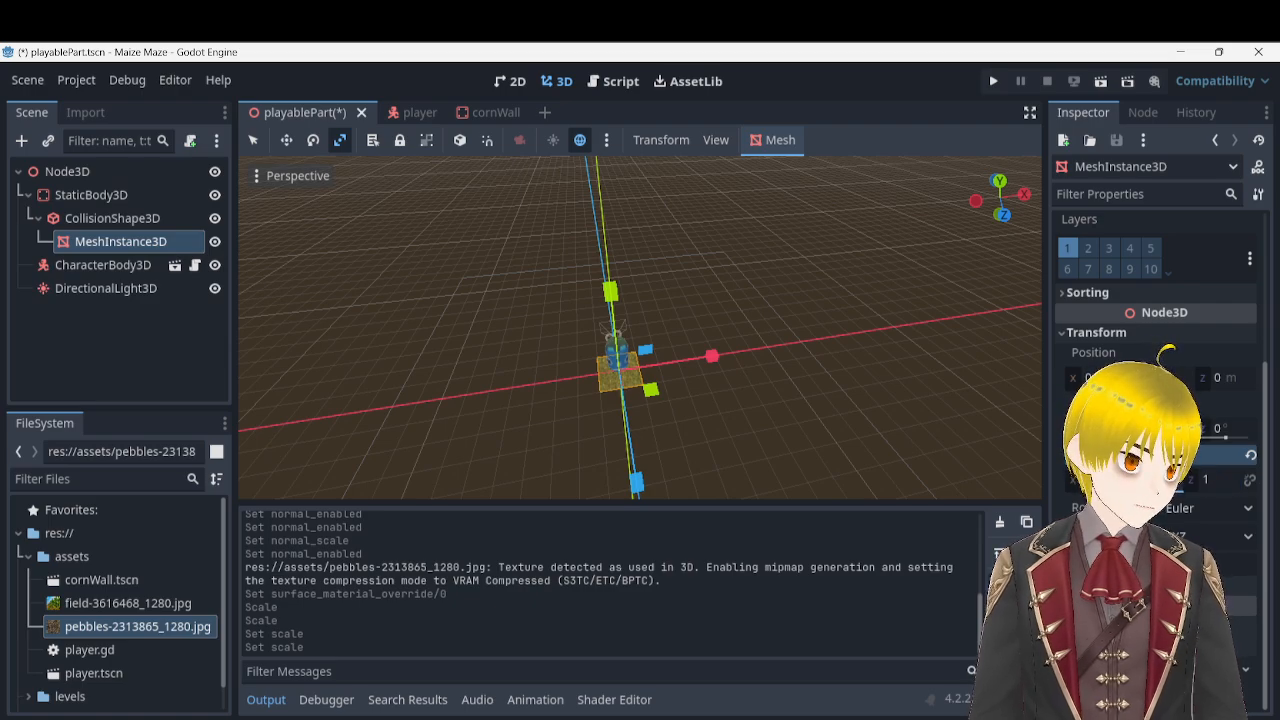
key(Return)
- Inspect the pebble ground beneath the player from up close and save the playablePart scene
middle_drag(700, 300, 280, 350)
scroll(640, 327, up, 10)
scroll(640, 327, down, 15)
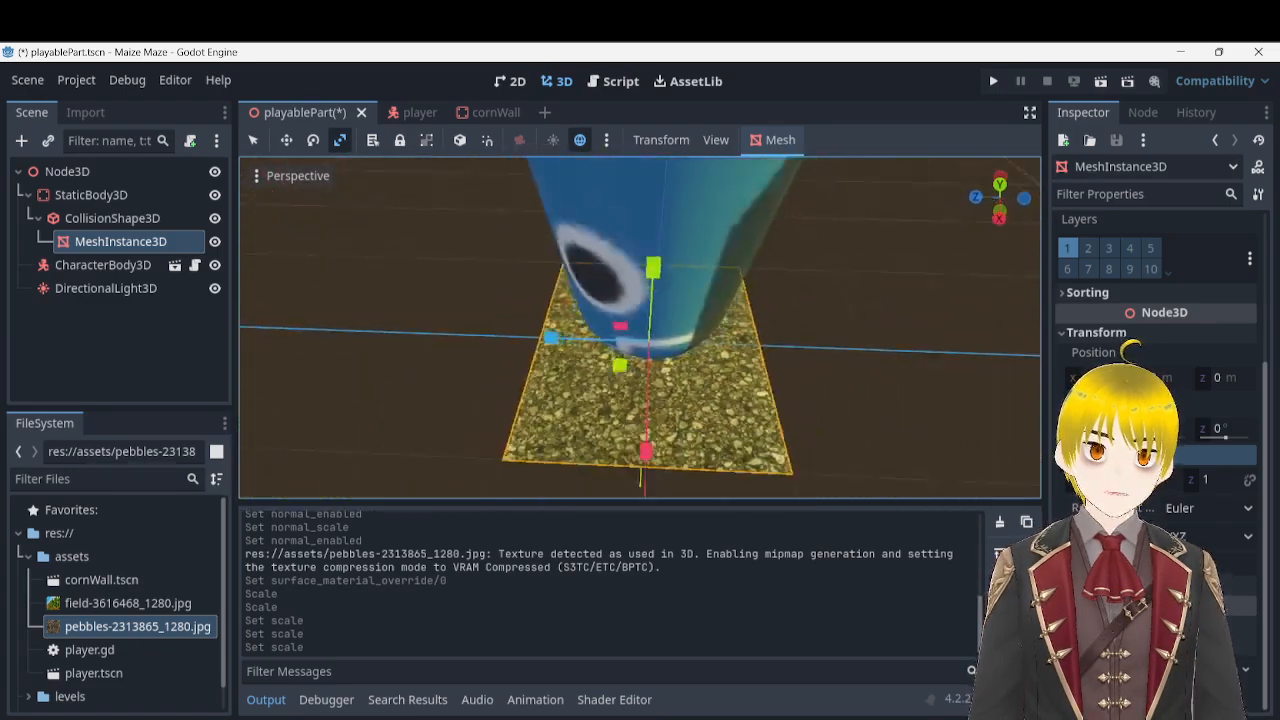
middle_drag(640, 400, 823, 362)
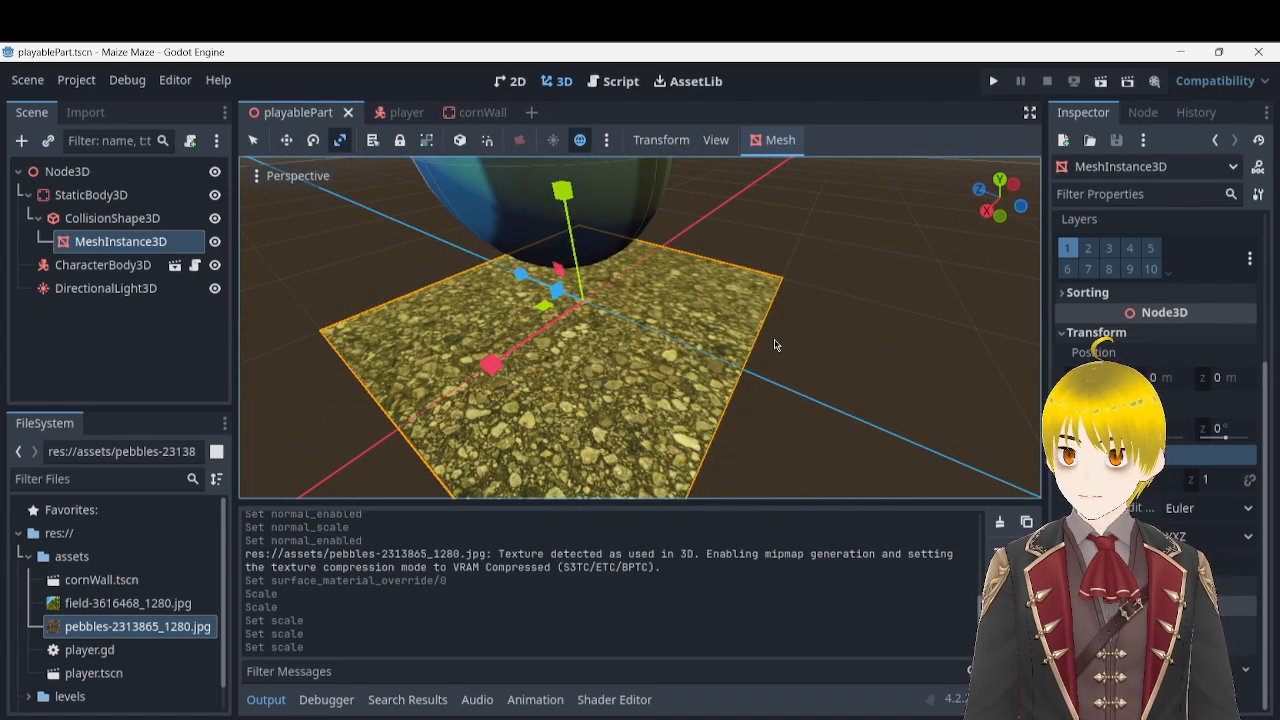
right_drag(773, 335, 538, 250)
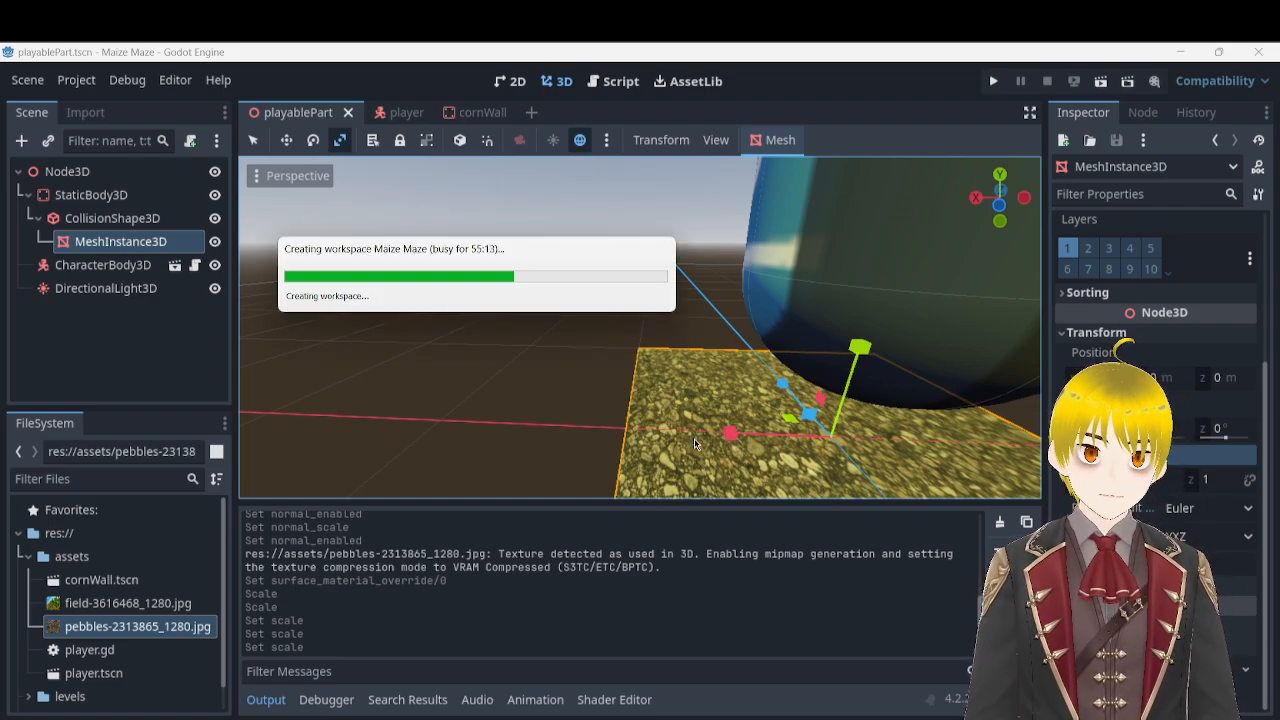
right_drag(629, 305, 573, 322)
key(ctrl+s)
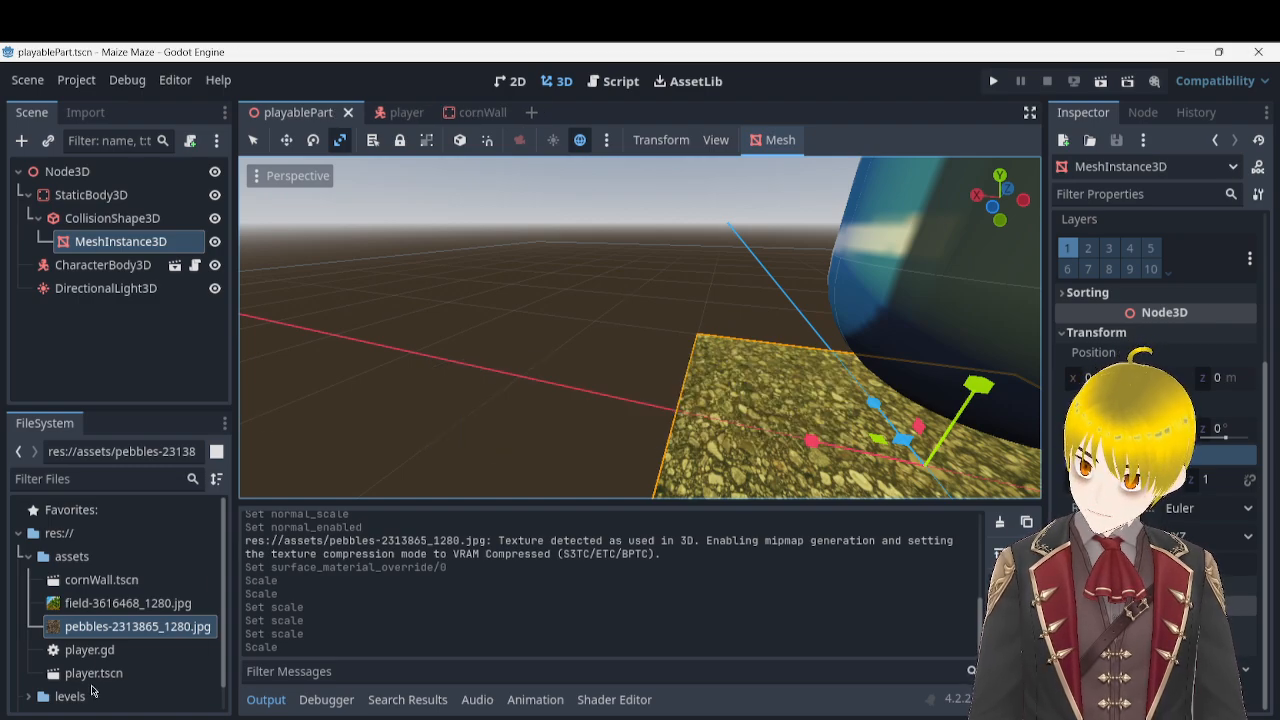
- Place an instance of cornWall.tscn in the playablePart scene beside the pebble ground
drag(121, 585, 443, 391)
mouse_move(633, 302)
right_down()
mouse_move(741, 304)
mouse_move(640, 325)
mouse_move(540, 325)
mouse_move(655, 302)
mouse_move(615, 302)
right_up()
key(s)
key(w)
- Add a plain Node as a child of the root Node3D
right_click(109, 170)
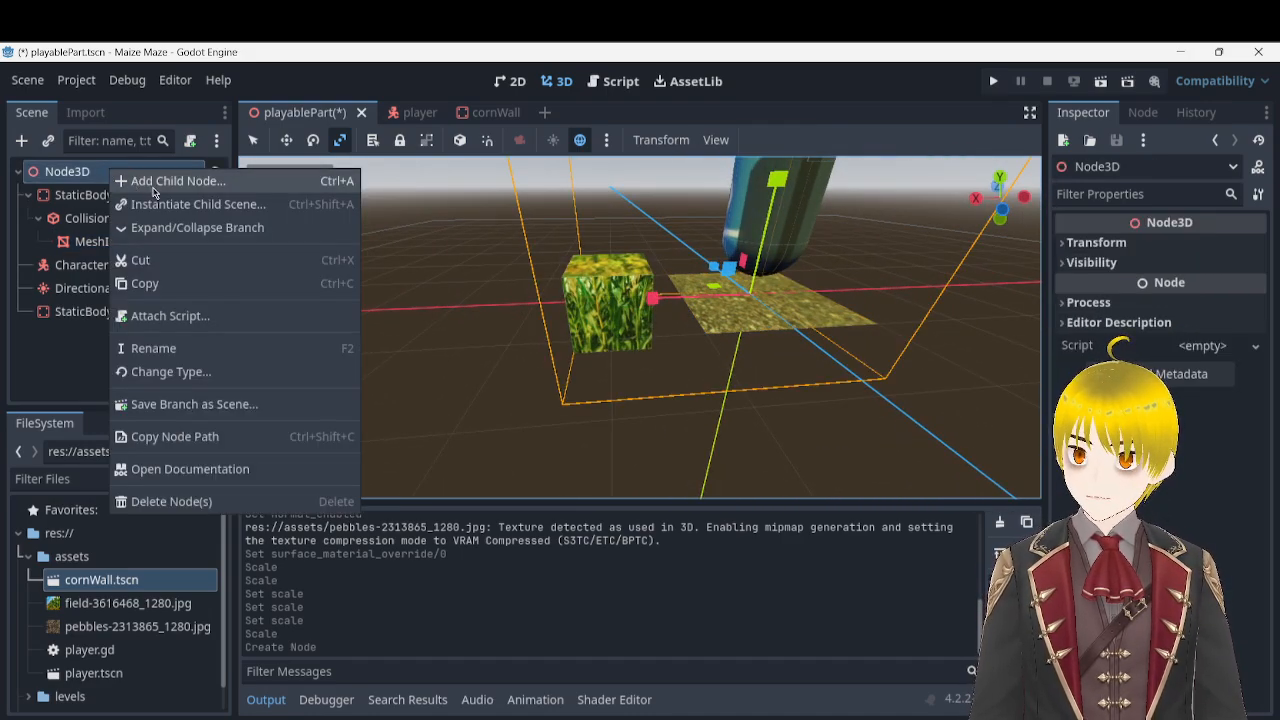
click(176, 189)
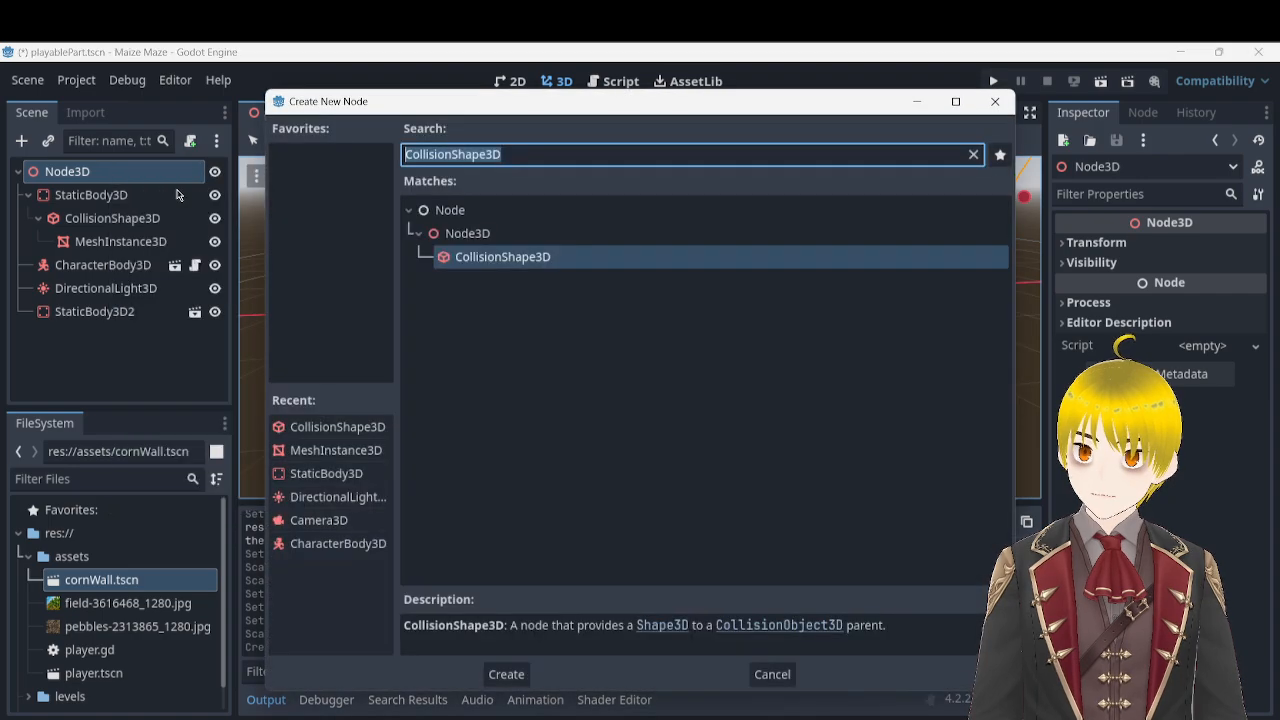
key(BackSpace)
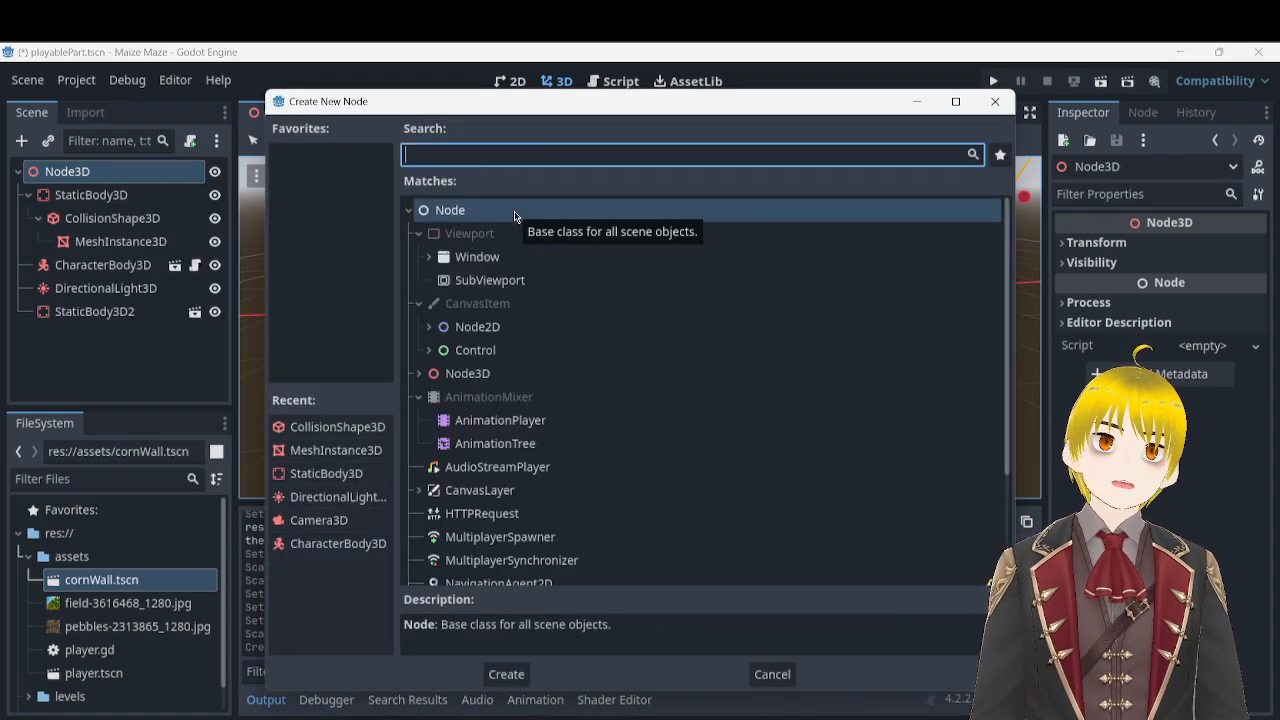
text(empty)
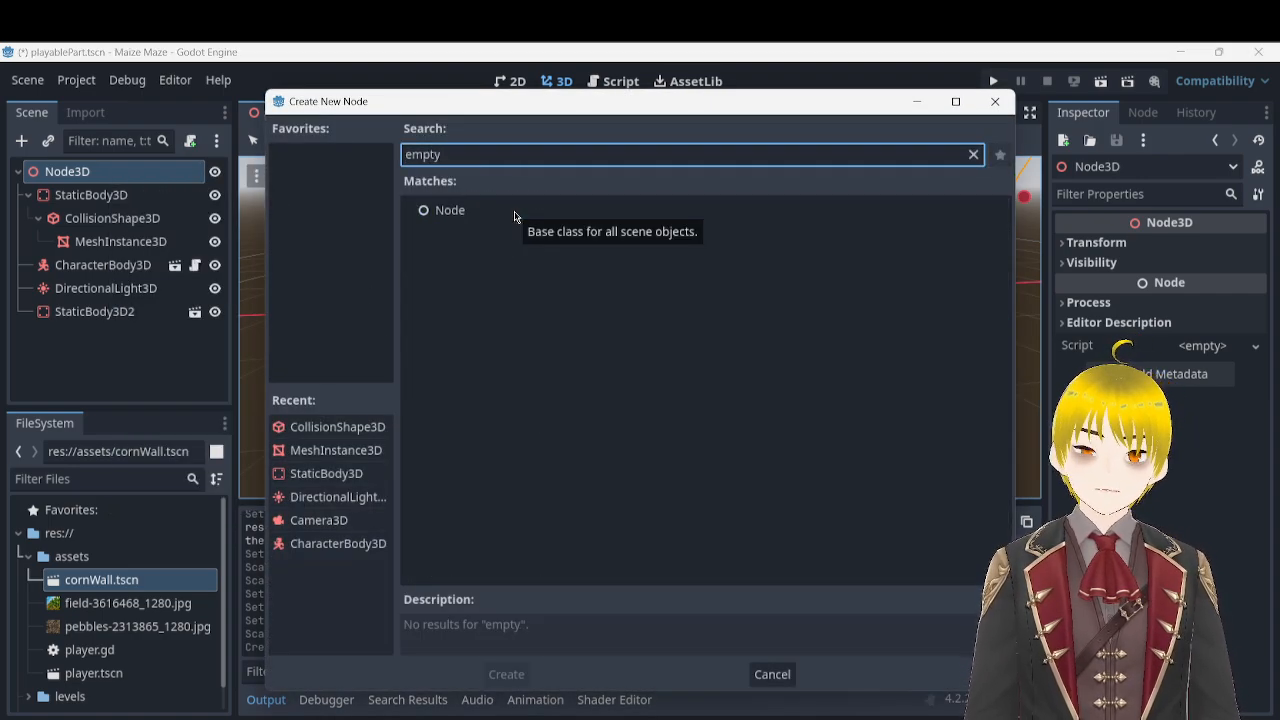
click(514, 215)
click(505, 674)
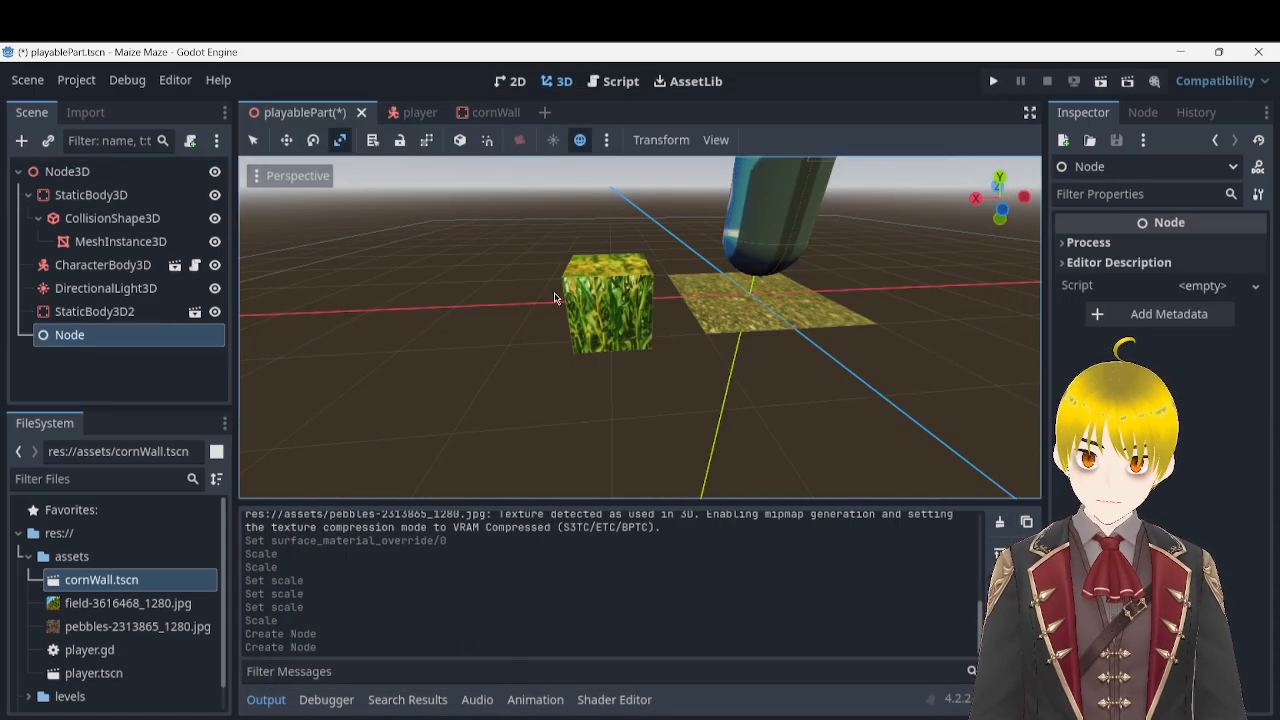
- Move the corn wall instance StaticBody3D2 under the new Node and rename that parent node Walls
click(82, 222)
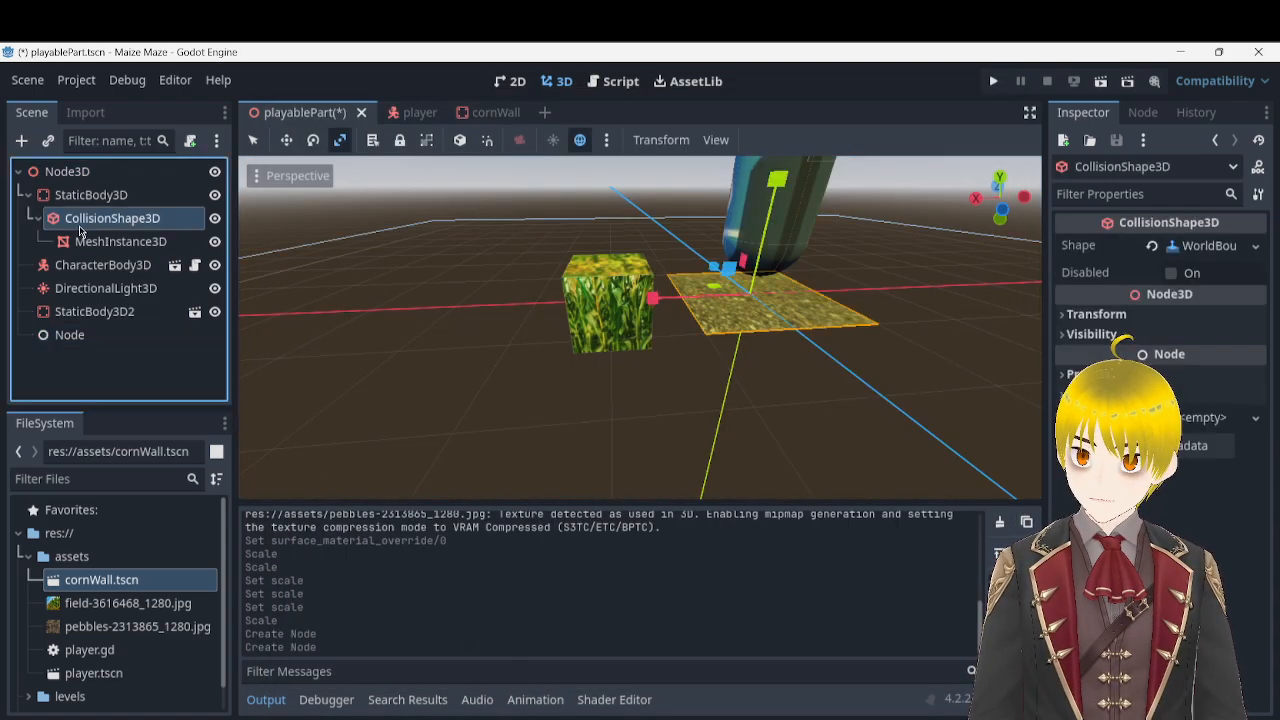
click(96, 312)
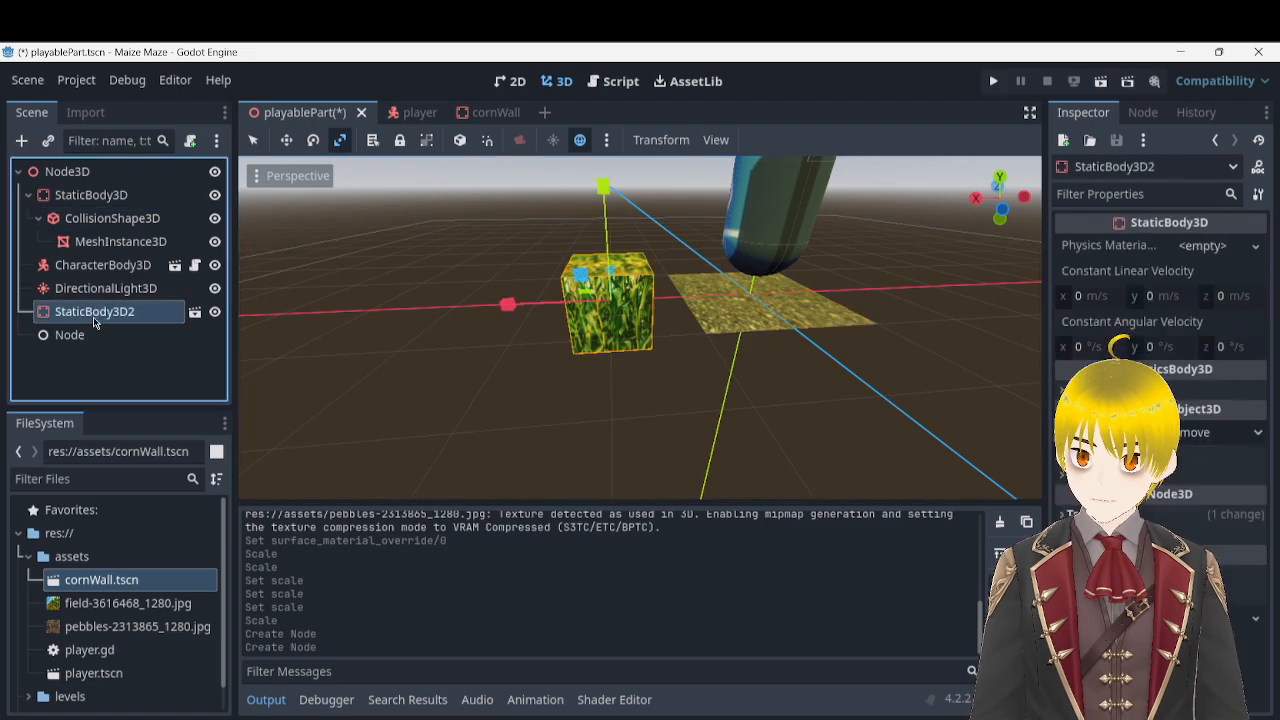
drag(91, 334, 92, 334)
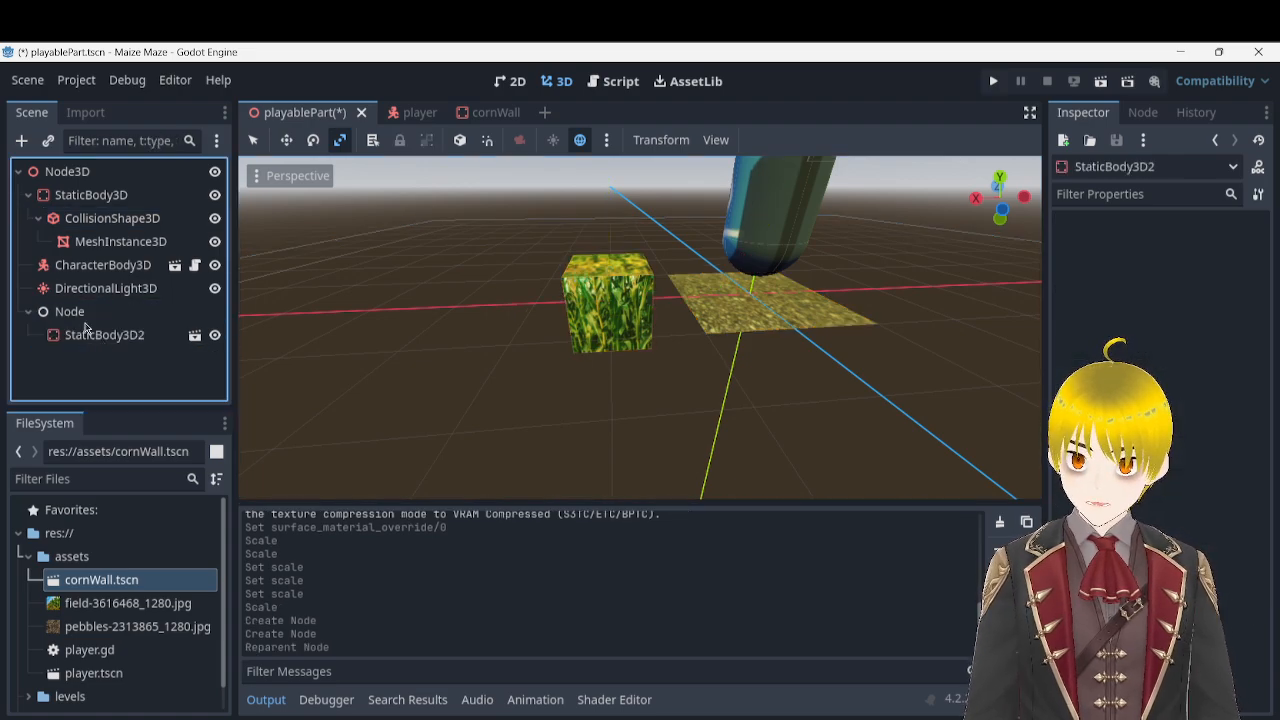
click(70, 316)
click(96, 313)
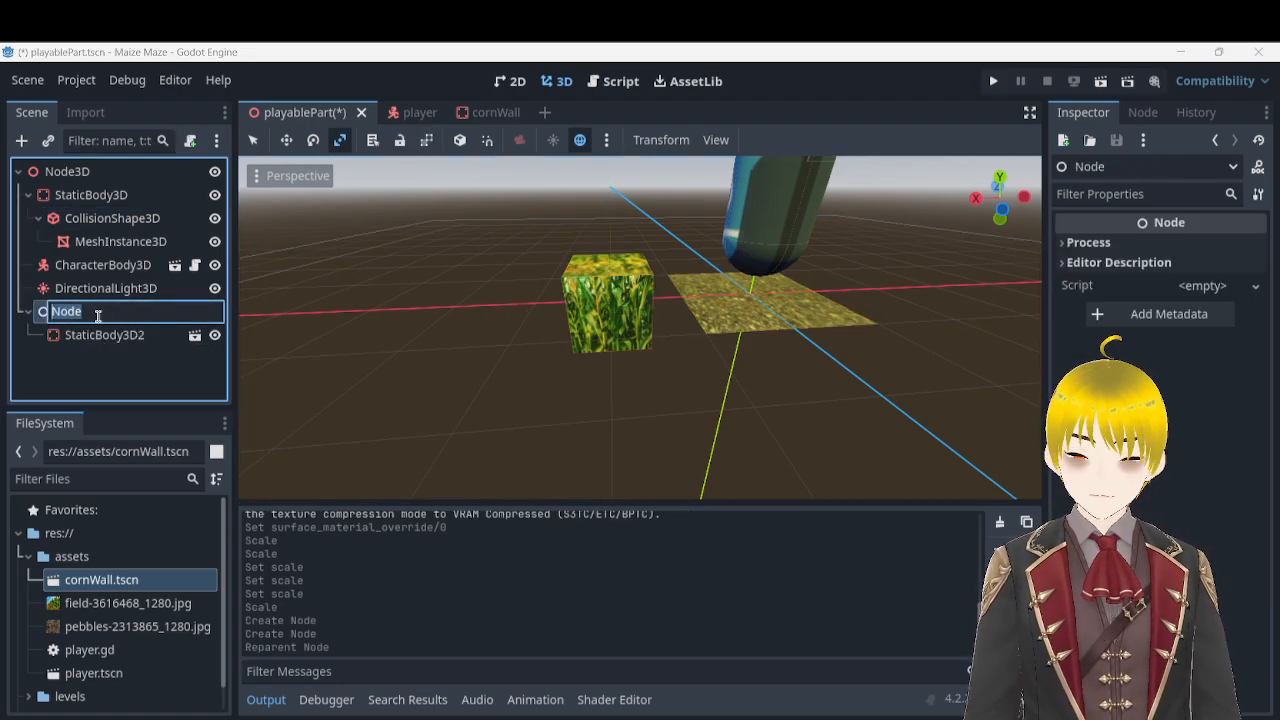
text(Walls)
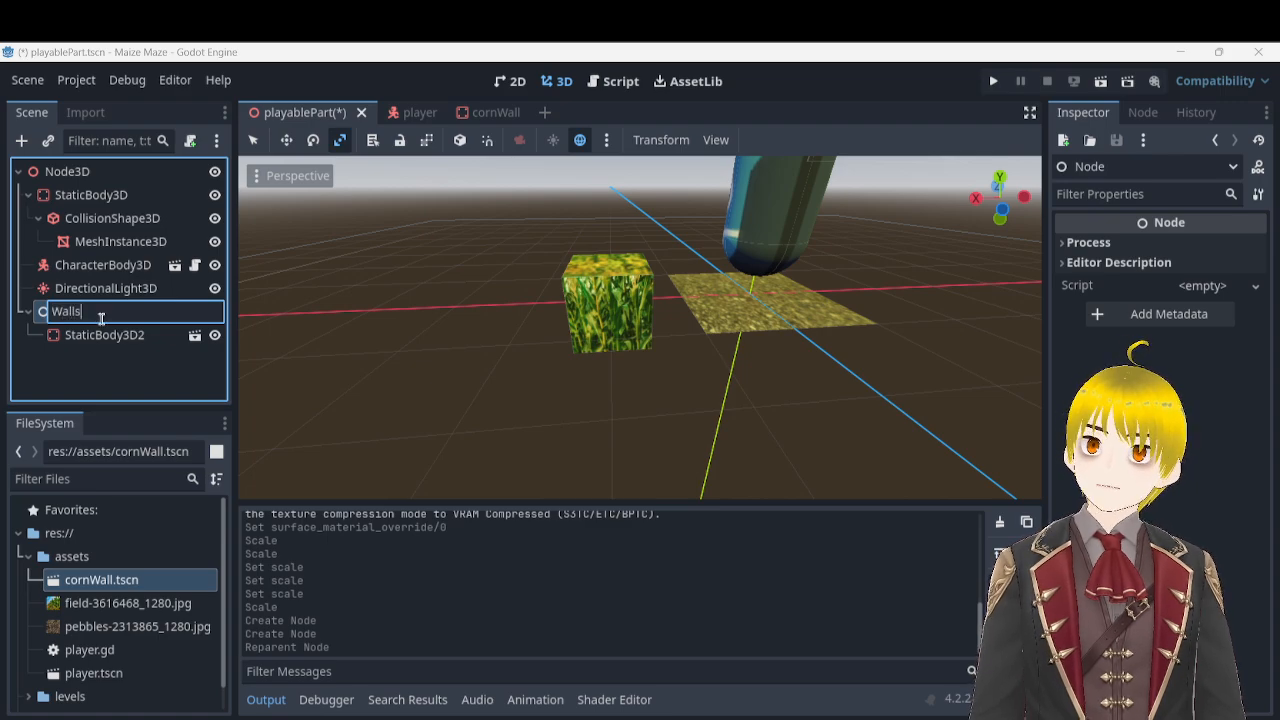
key(Return)
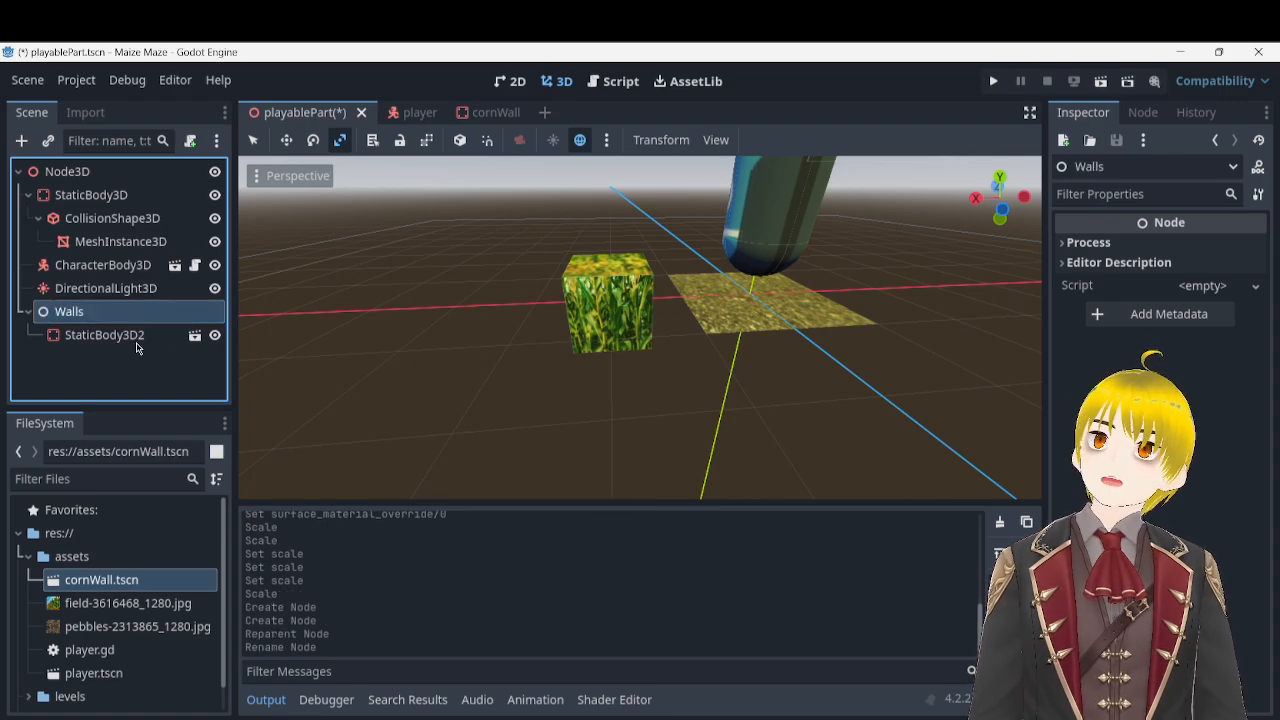
- Raise the corn wall instance along the Y axis to a height of about 0.52 m
click(137, 341)
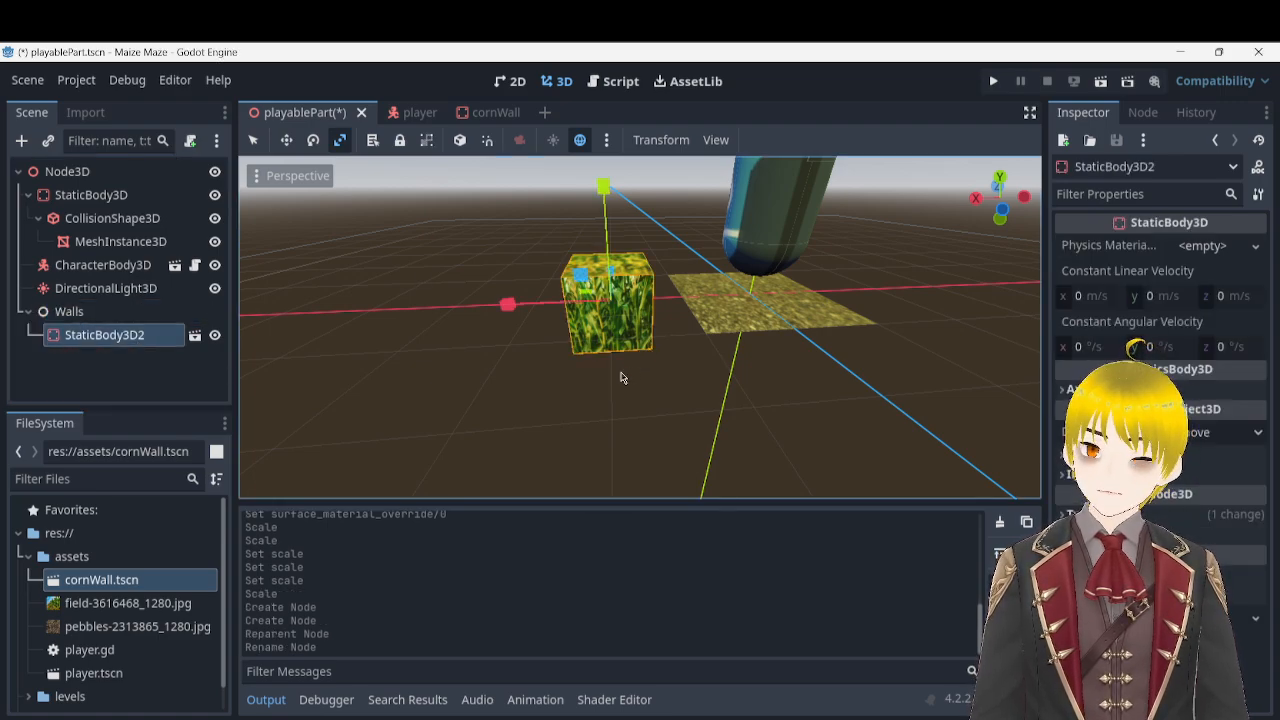
key(w)
drag(609, 205, 622, 144)
- Inspect the corn wall's placement beside the player and the pebble ground from several sides
key(d)
right_drag(622, 200, 265, 182)
key(a)
key(w)
key(s)
key(w)
key(d)
key(s)
key(d)
right_drag(640, 327, 480, 440)
key(w)
key(e)
key(w)
key(a)
key(s)
right_drag(758, 313, 758, 342)
- Rotate the corn wall freehand to reorient its corn texture and check the block up close
key(e)
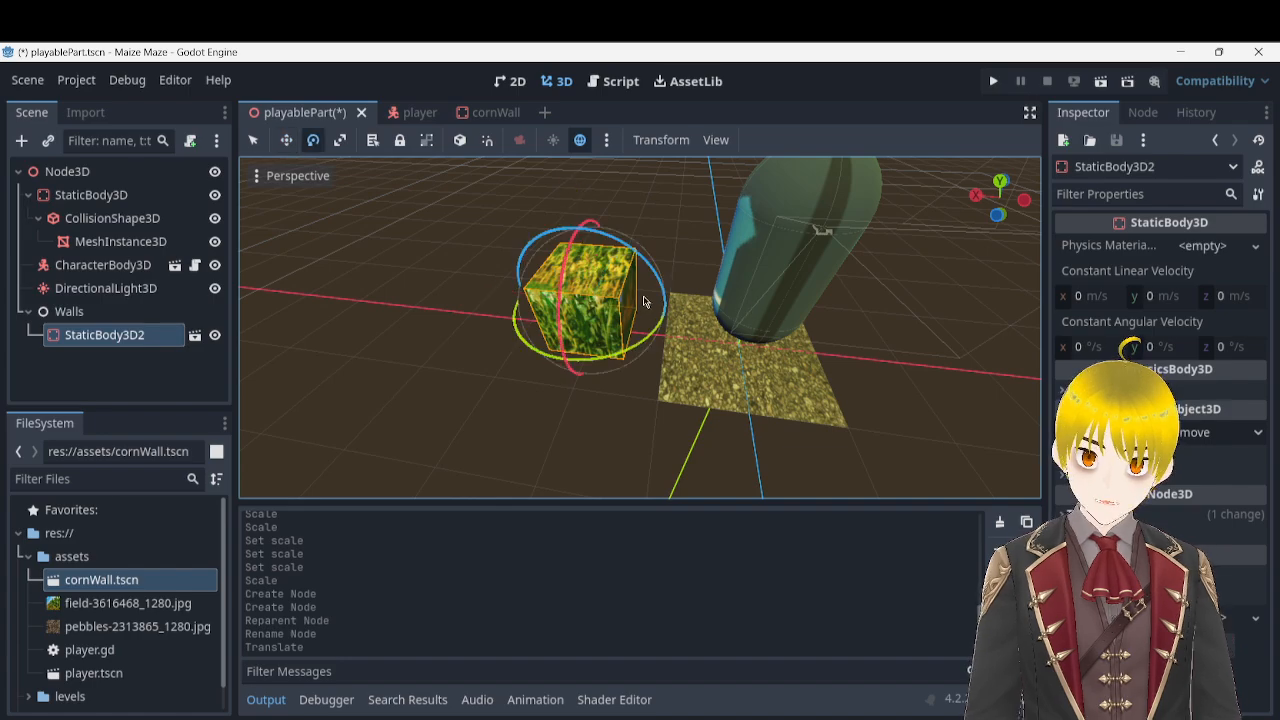
drag(547, 274, 700, 222)
middle_drag(678, 358, 310, 280)
key(w)
mouse_move(640, 327)
right_down()
mouse_move(600, 327)
mouse_move(660, 315)
mouse_move(650, 335)
right_up()
key(s)
scroll(1180, 515, down, 2)
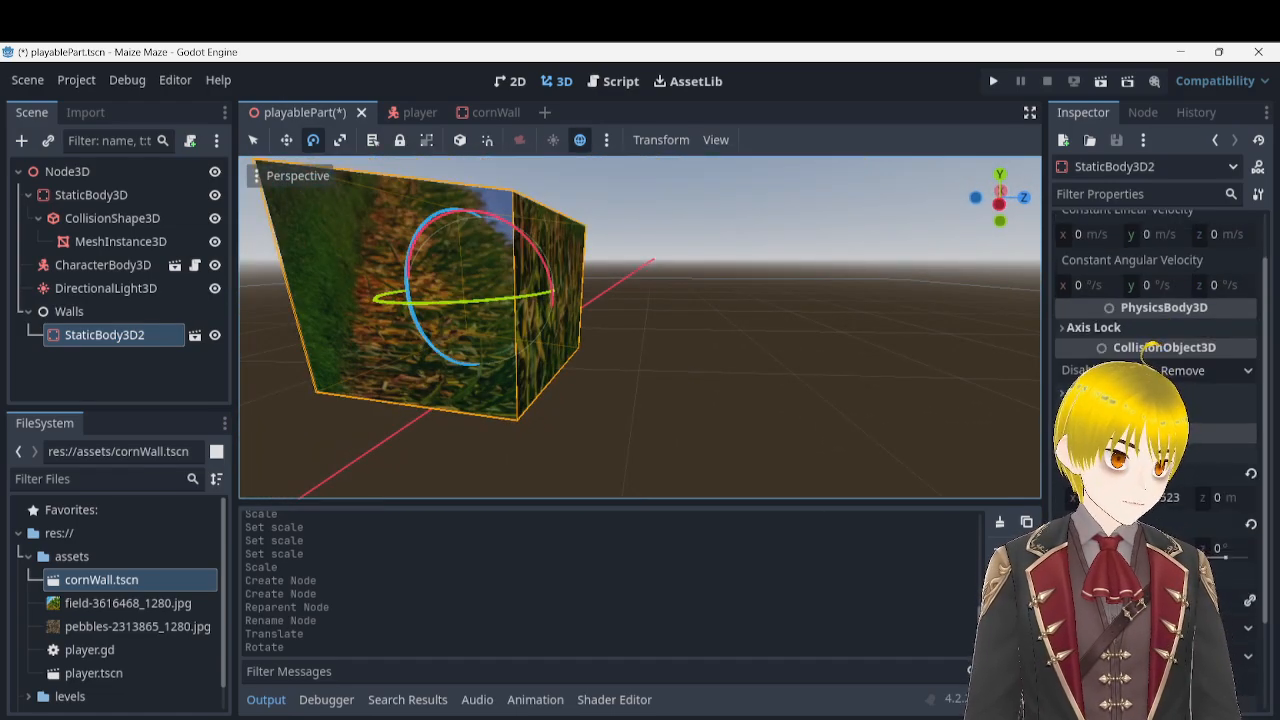
- Straighten the corn wall with an exact rotation value, try a second rotation and undo it, and check its side faces
key(Return)
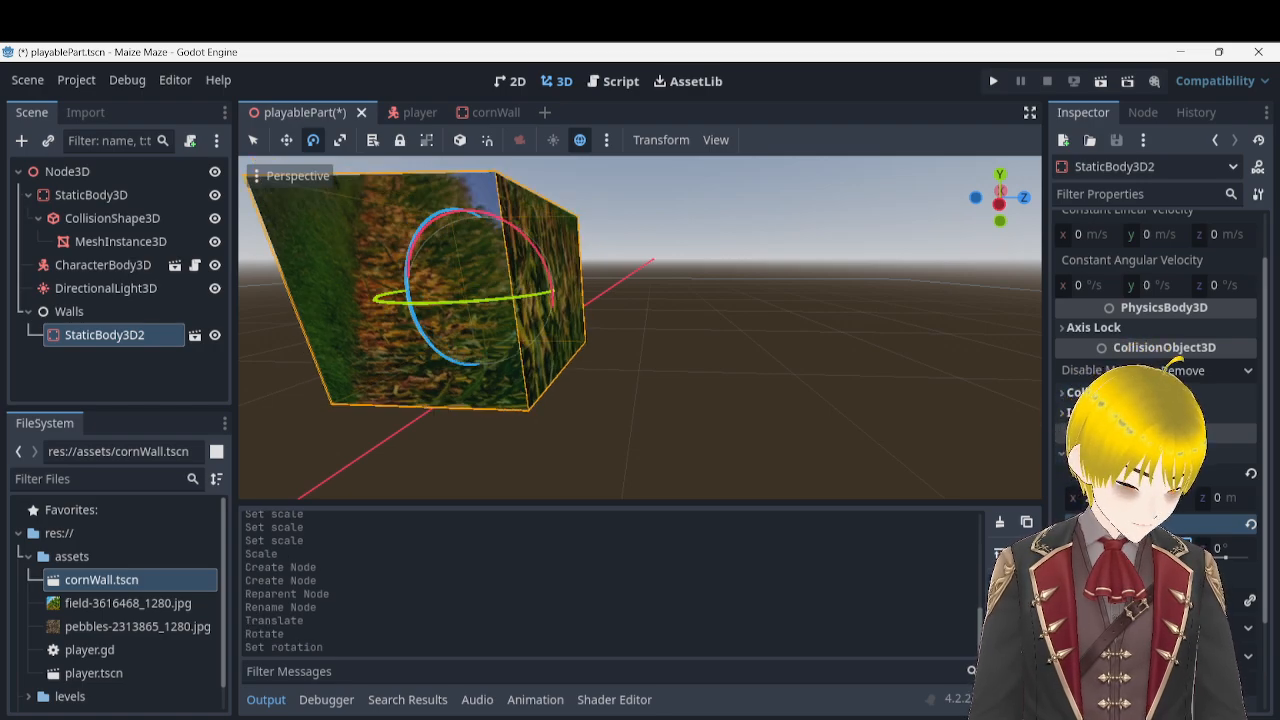
key(Return)
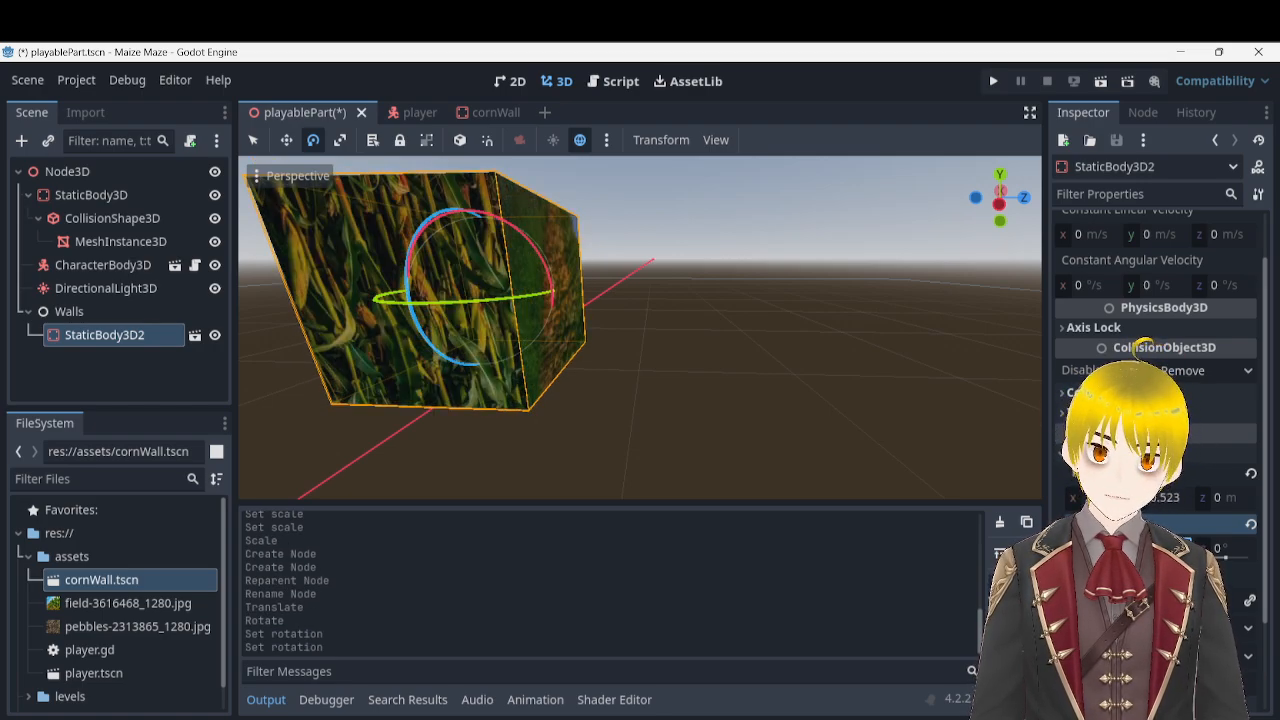
key(ctrl+z)
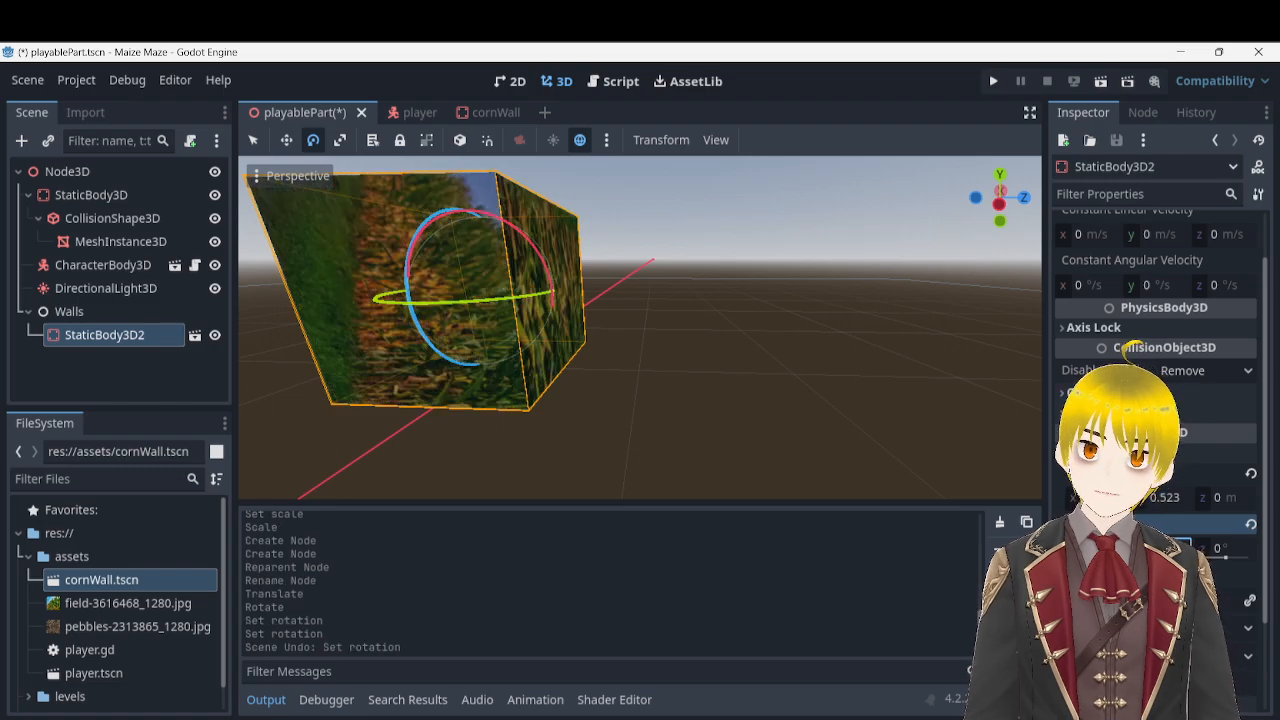
middle_drag(888, 378, 720, 330)
middle_drag(900, 330, 600, 360)
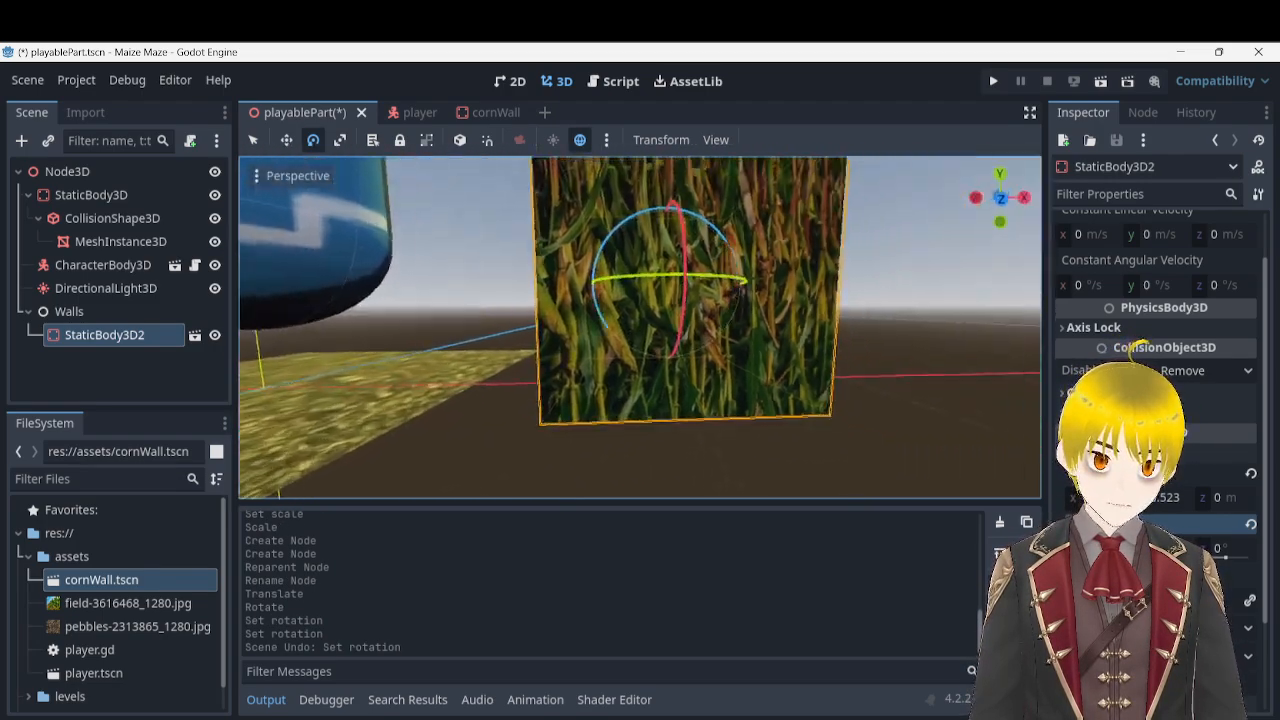
scroll(600, 360, up, 6)
scroll(600, 360, down, 6)
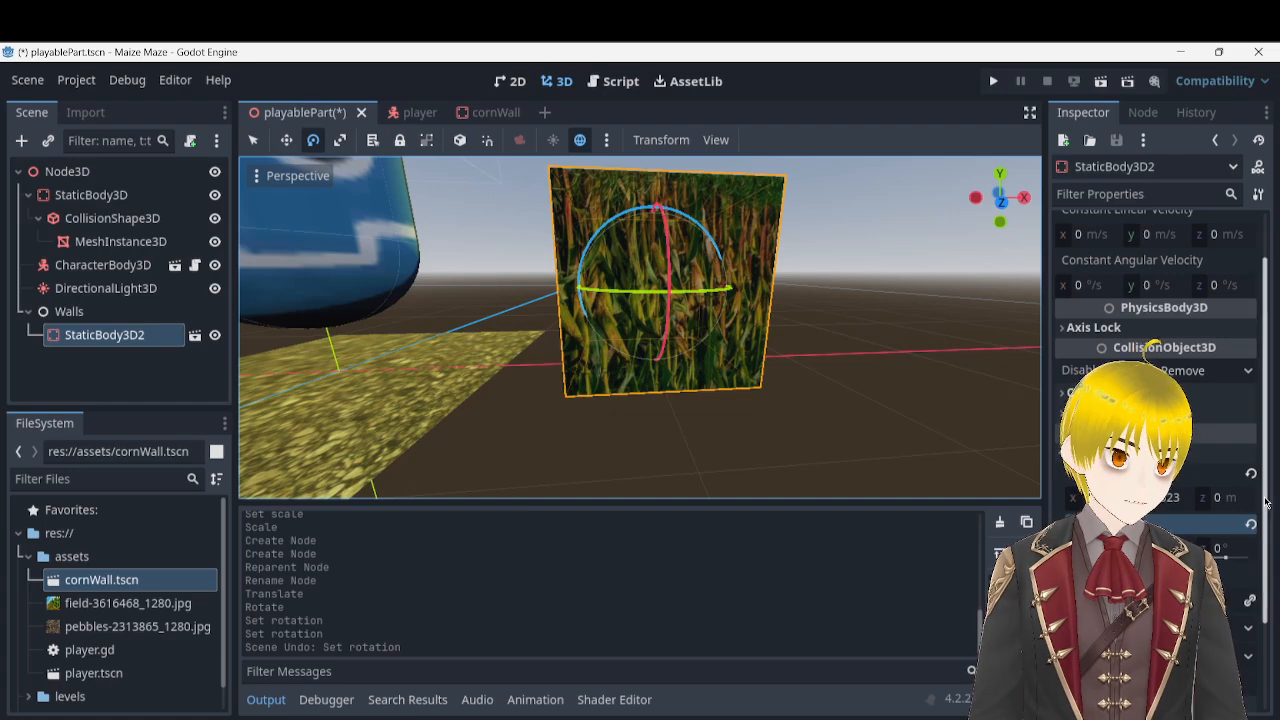
- Try a Z rotation of 90° on the corn wall, set it to 180°, and change the Y rotation as well
click(1219, 497)
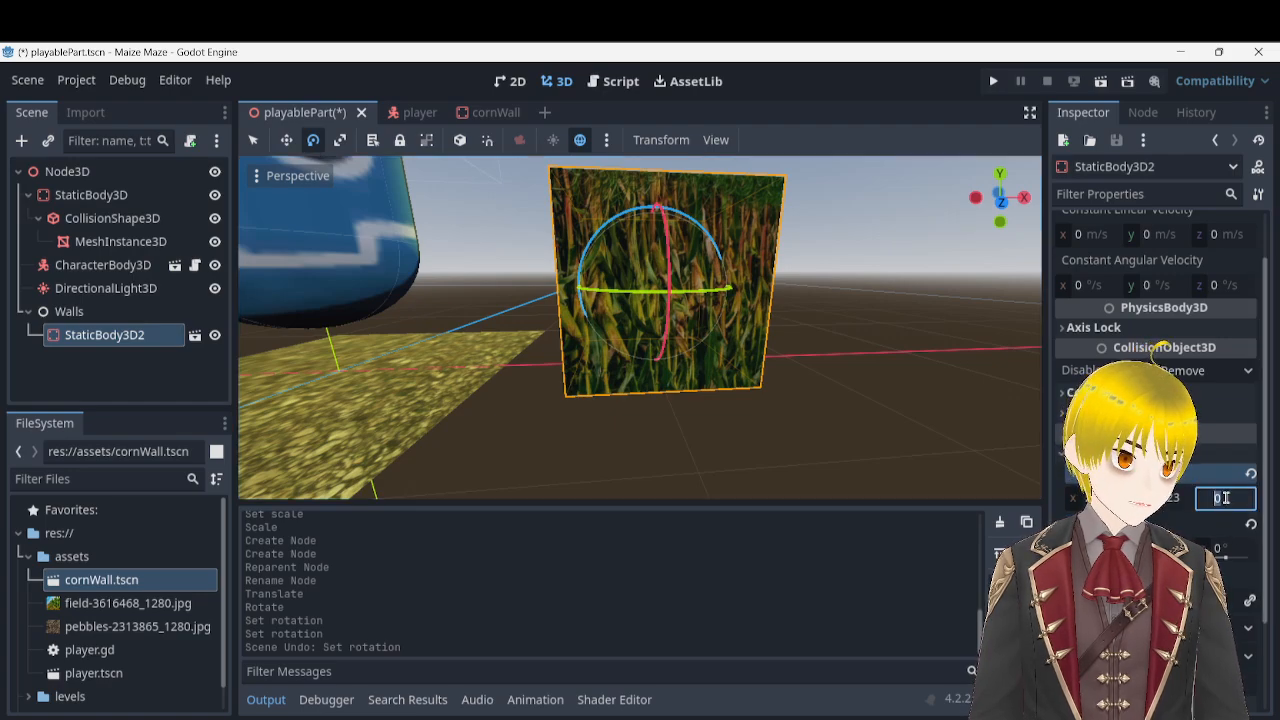
click(1218, 549)
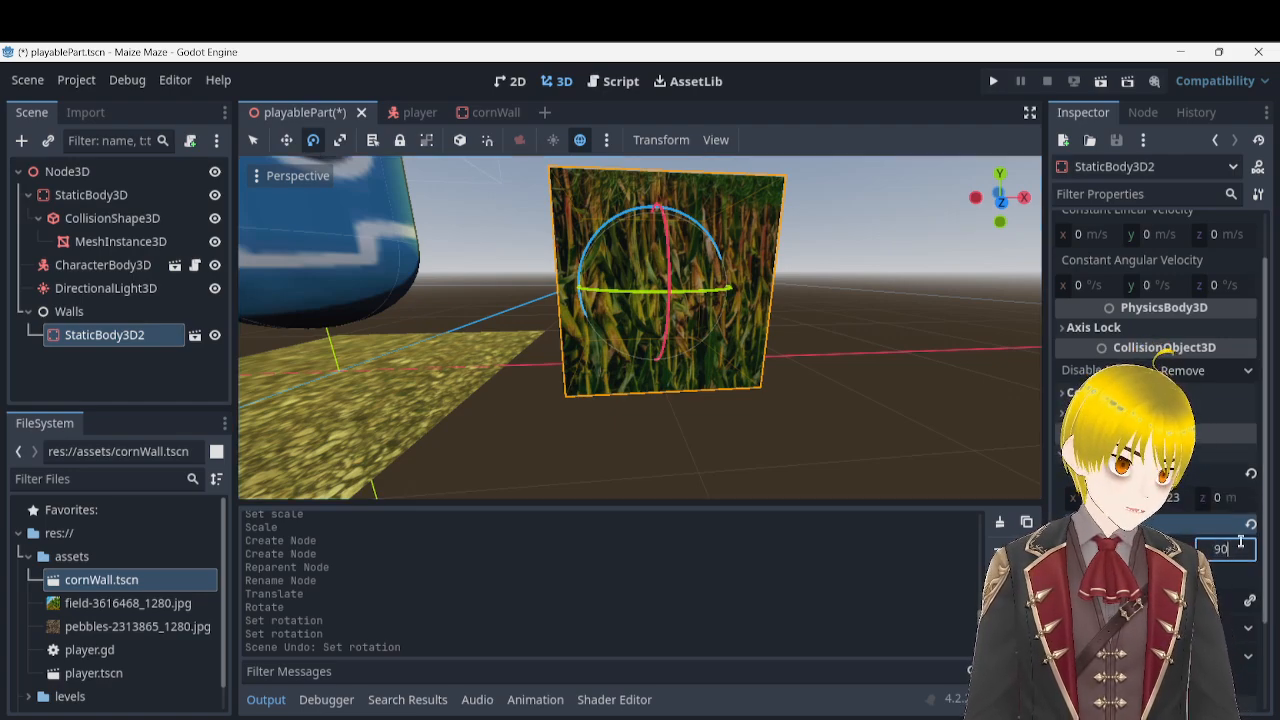
key(Return)
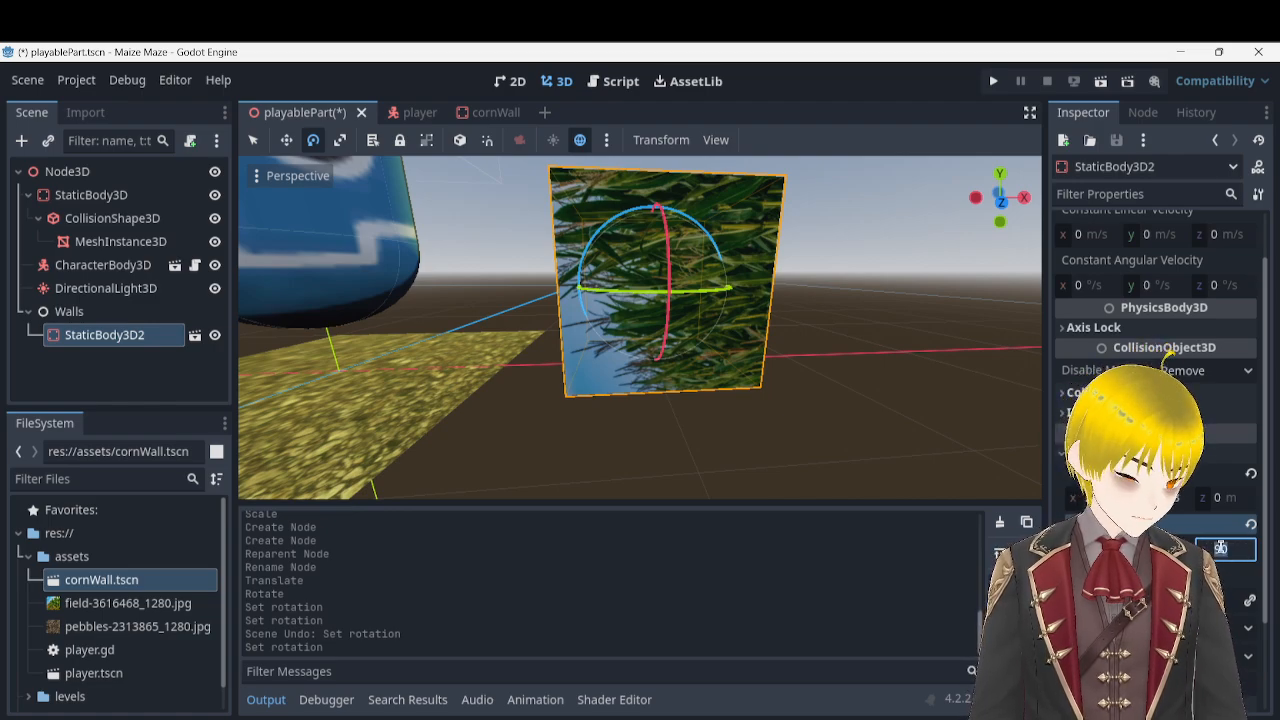
key(Return)
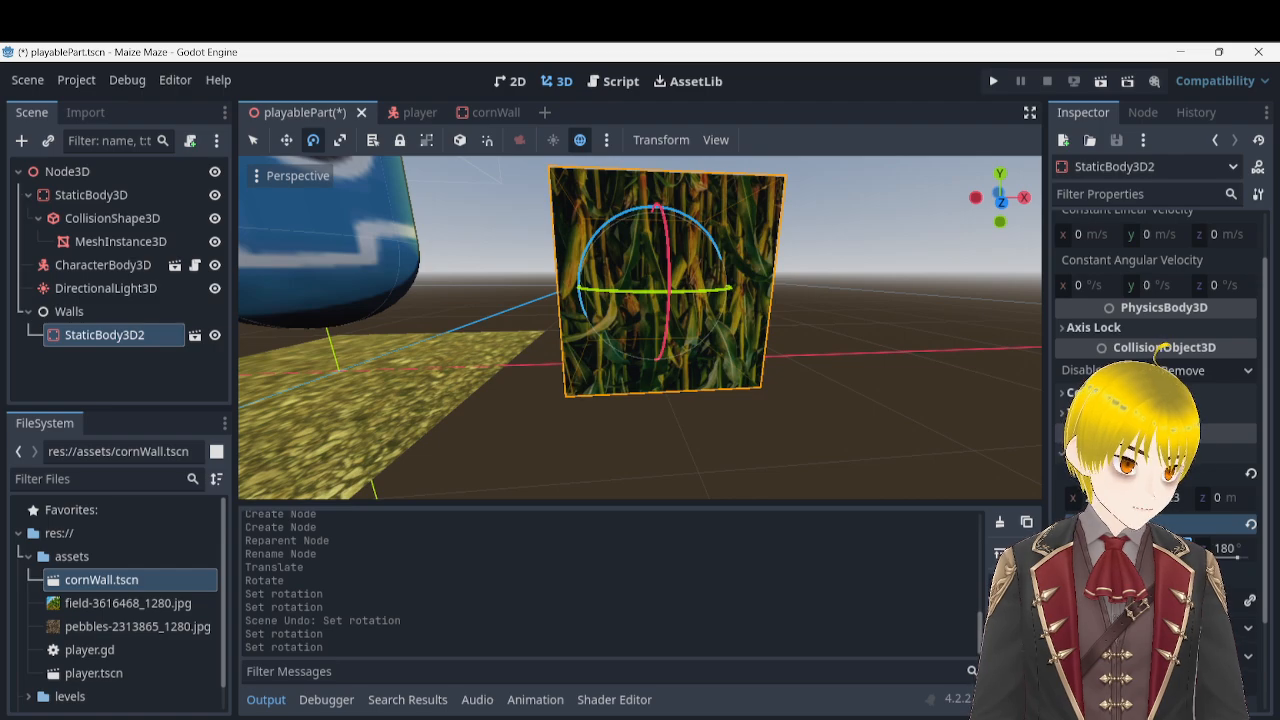
key(Return)
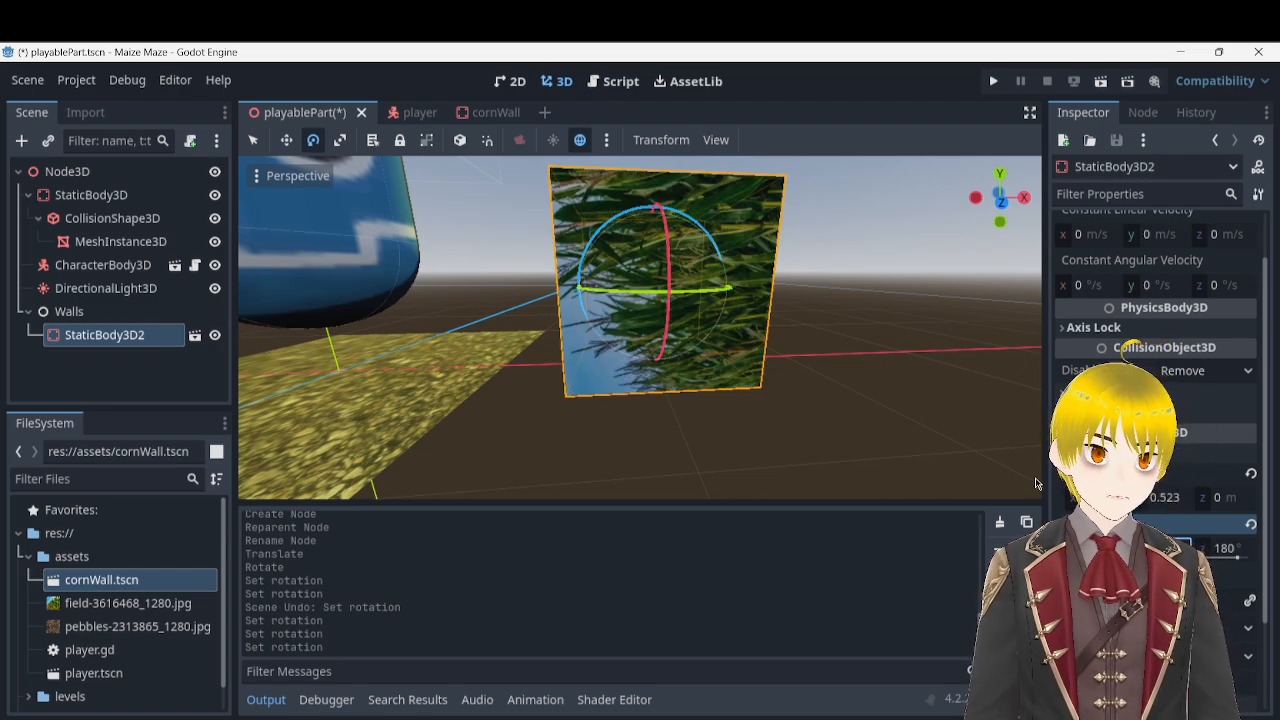
- Examine the corn wall's faces from several sides to check which way the corn texture runs
middle_drag(608, 400, 380, 396)
scroll(640, 327, down, 10)
middle_drag(640, 327, 580, 310)
scroll(640, 327, up, 10)
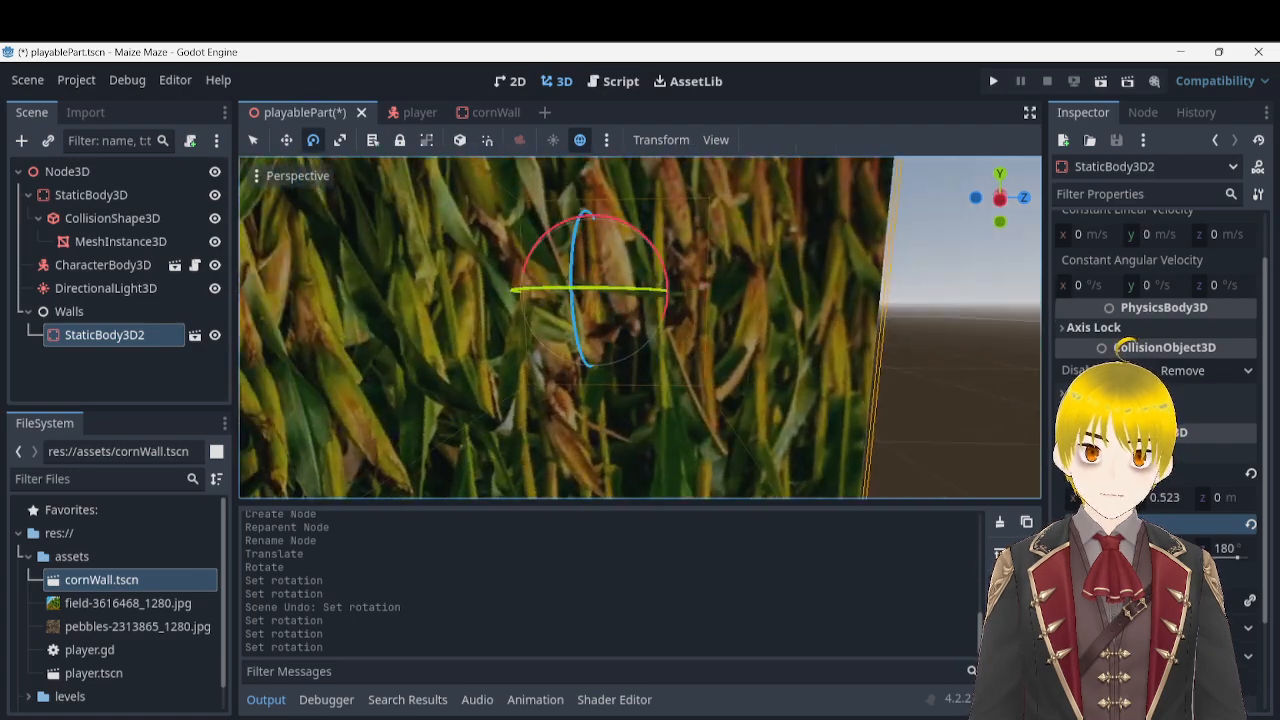
scroll(520, 330, down, 12)
middle_drag(505, 330, 525, 334)
scroll(505, 370, up, 3)
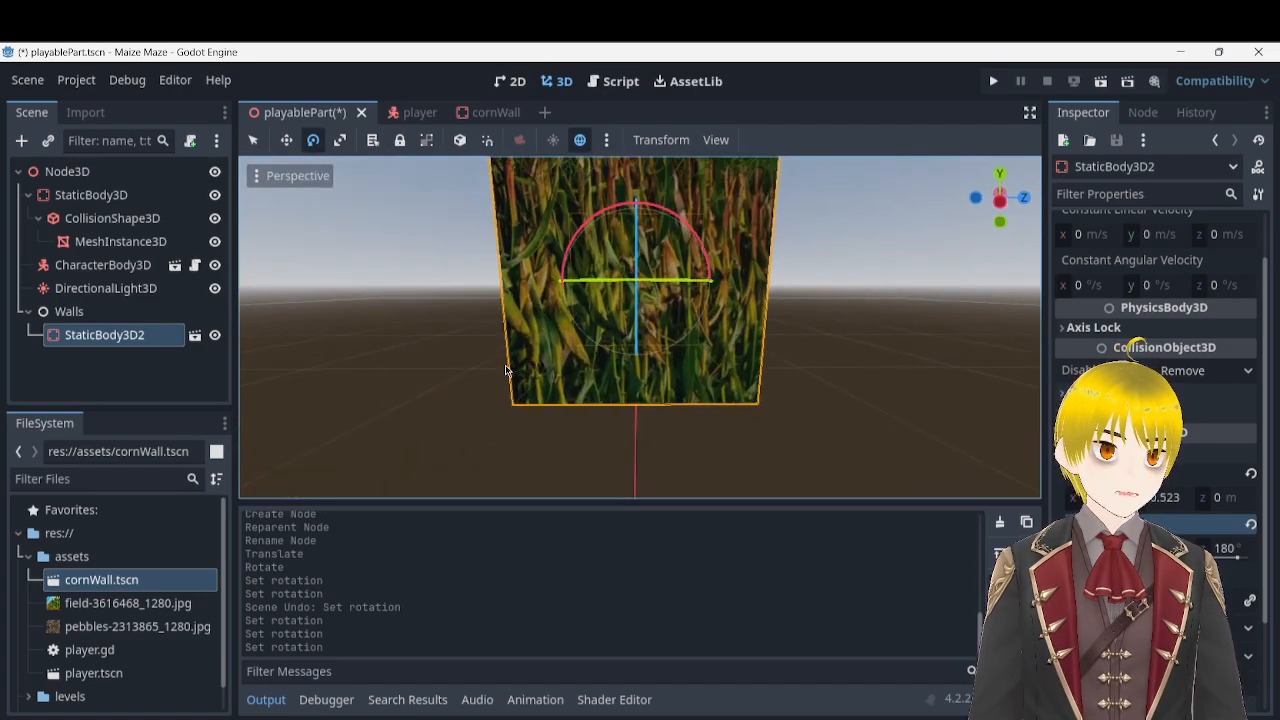
- Try a small freehand rotation and an exact rotation value on the corn wall, and undo both
mouse_move(670, 214)
mouse_down()
mouse_move(693, 211)
mouse_move(677, 211)
mouse_up()
key(ctrl+z)
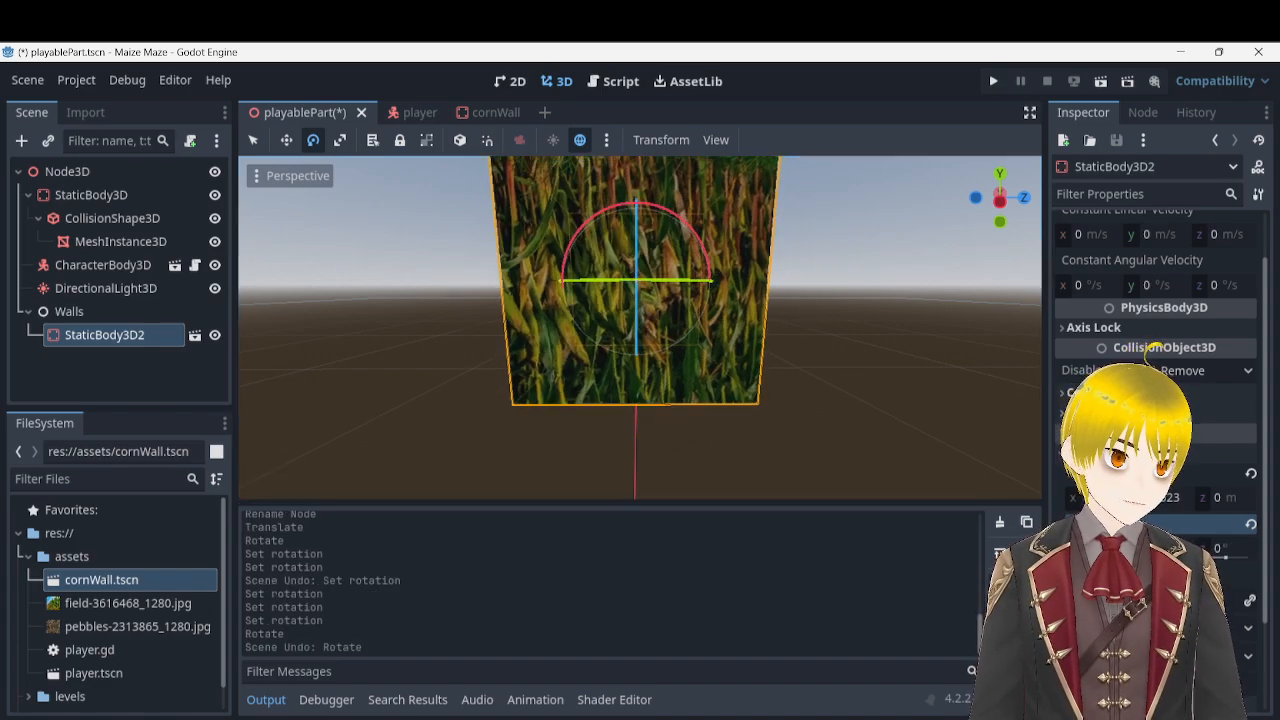
key(Return)
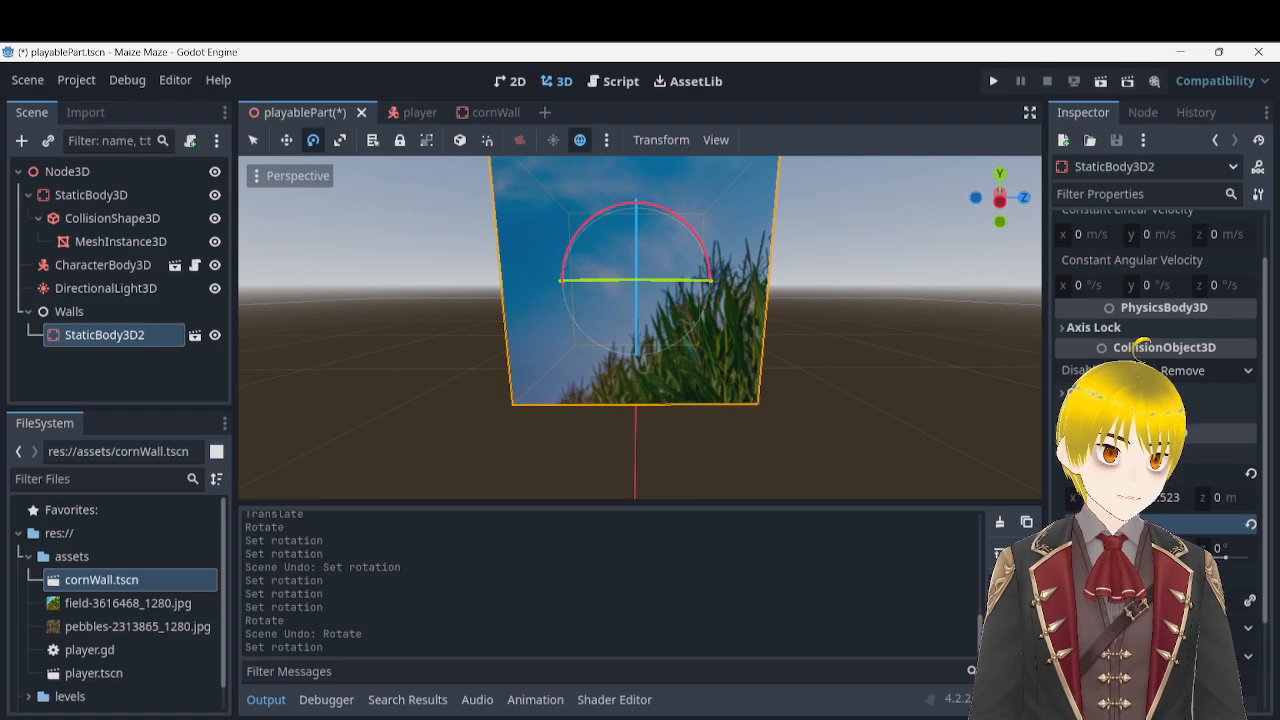
key(ctrl+z)
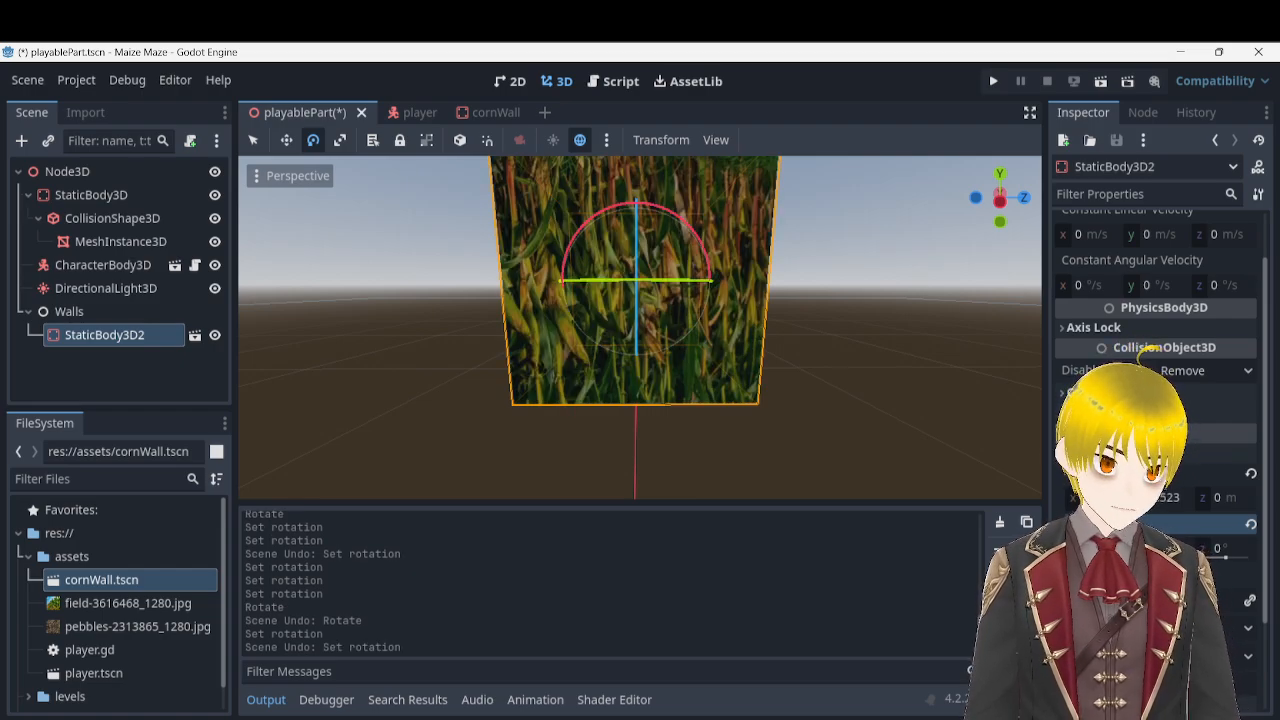
- Rotate the corn wall freehand until the stalks stand upright, and shift it along the edge of the pebble ground
drag(664, 218, 575, 472)
middle_drag(865, 408, 862, 377)
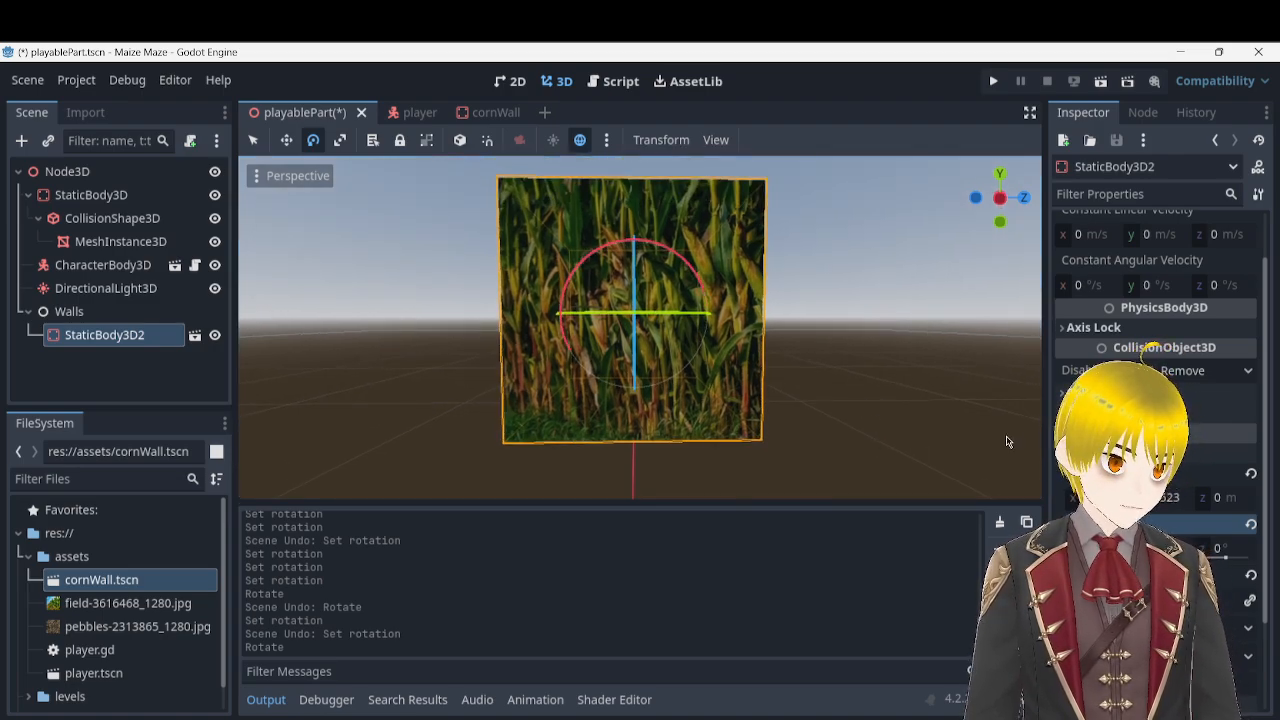
middle_drag(885, 335, 580, 400)
key(w)
drag(752, 220, 657, 217)
middle_drag(657, 217, 740, 190)
- Scale the corn wall freehand and raise it to a Y position of 1.515 m
key(e)
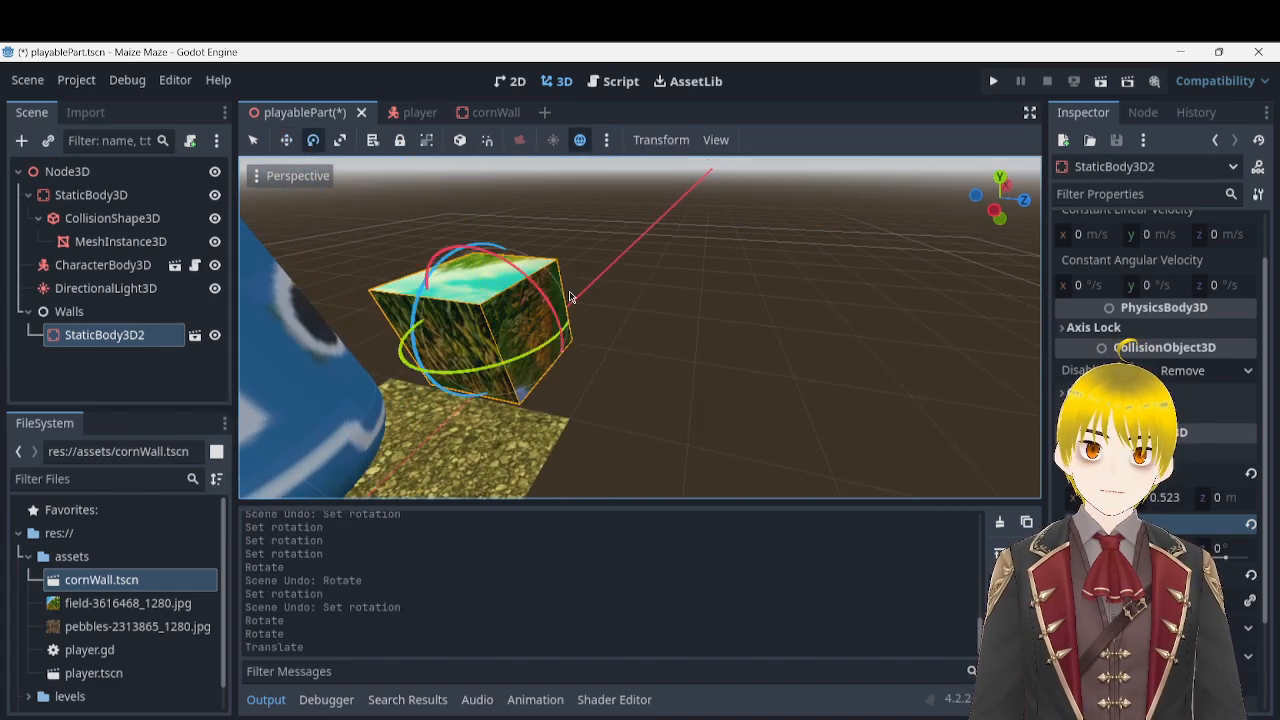
key(r)
drag(471, 256, 686, 351)
key(w)
middle_drag(975, 460, 754, 410)
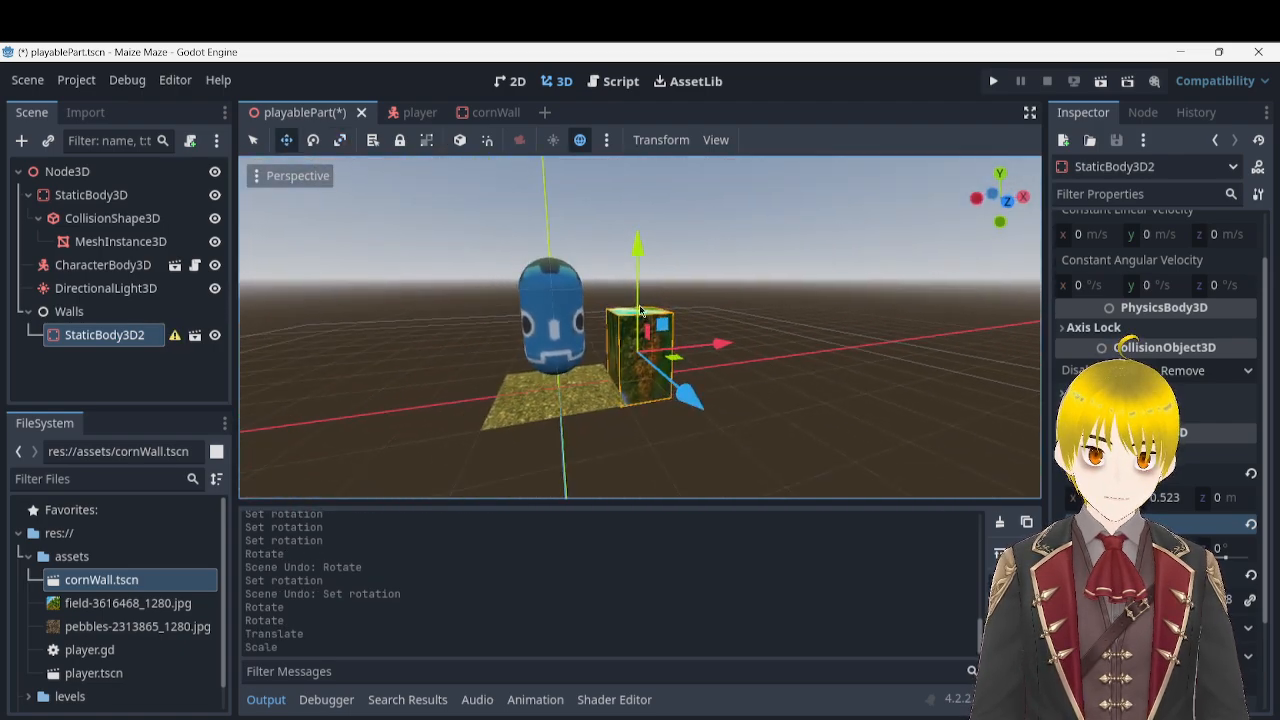
drag(636, 254, 648, 128)
- Stretch the corn wall into a tall block, lengthen it along the Z axis beside the player, and save the scene
key(e)
key(r)
right_drag(640, 300, 960, 305)
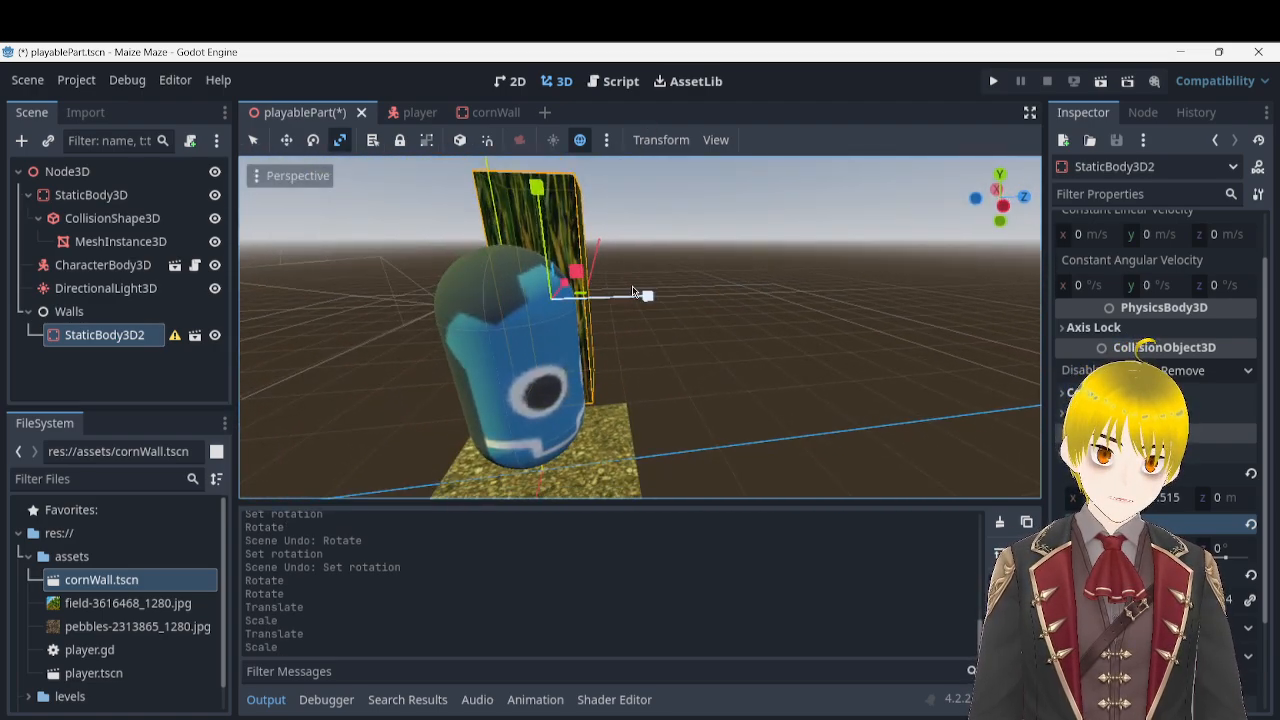
drag(648, 295, 738, 303)
right_drag(738, 303, 542, 381)
key(ctrl+s)
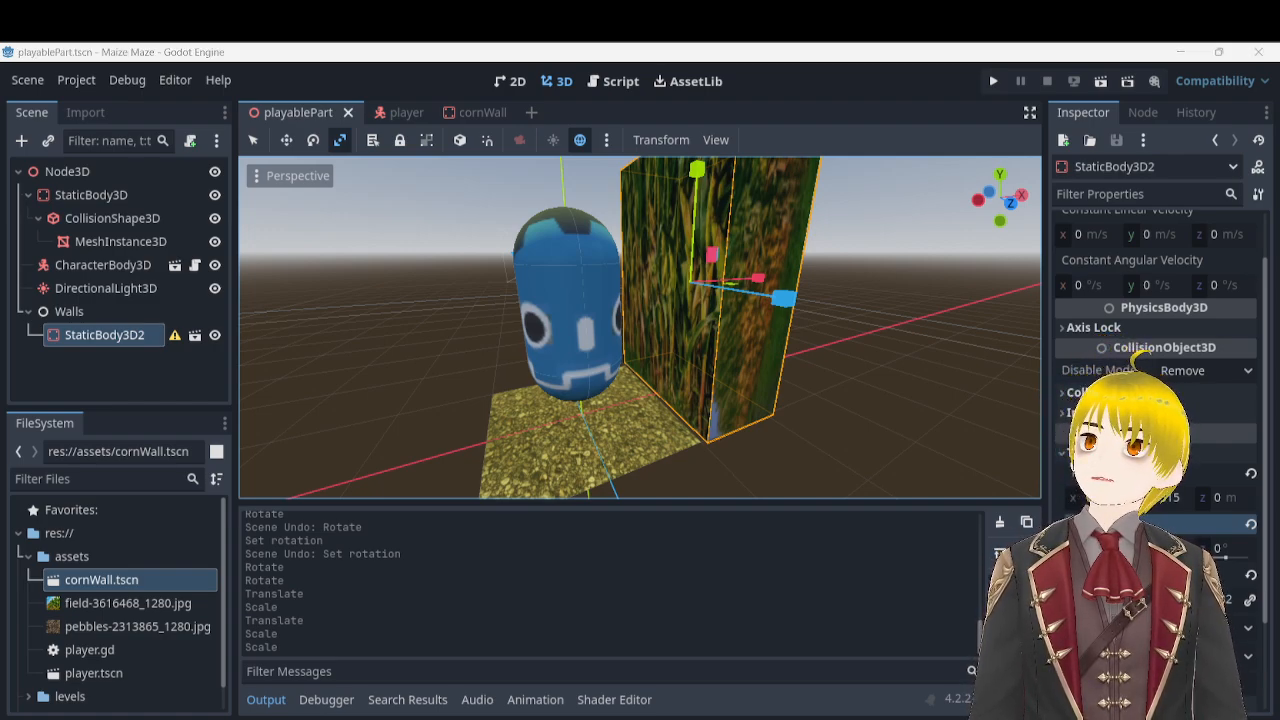
- Inspect the scaled corn wall's size and texture against the player and the pebble ground from several sides
right_drag(674, 302, 808, 376)
key(w)
right_drag(640, 327, 675, 304)
key(s)
key(w)
key(s)
key(q)
key(d)
key(w)
key(w)
key(a)
key(s)
key(ctrl+s)
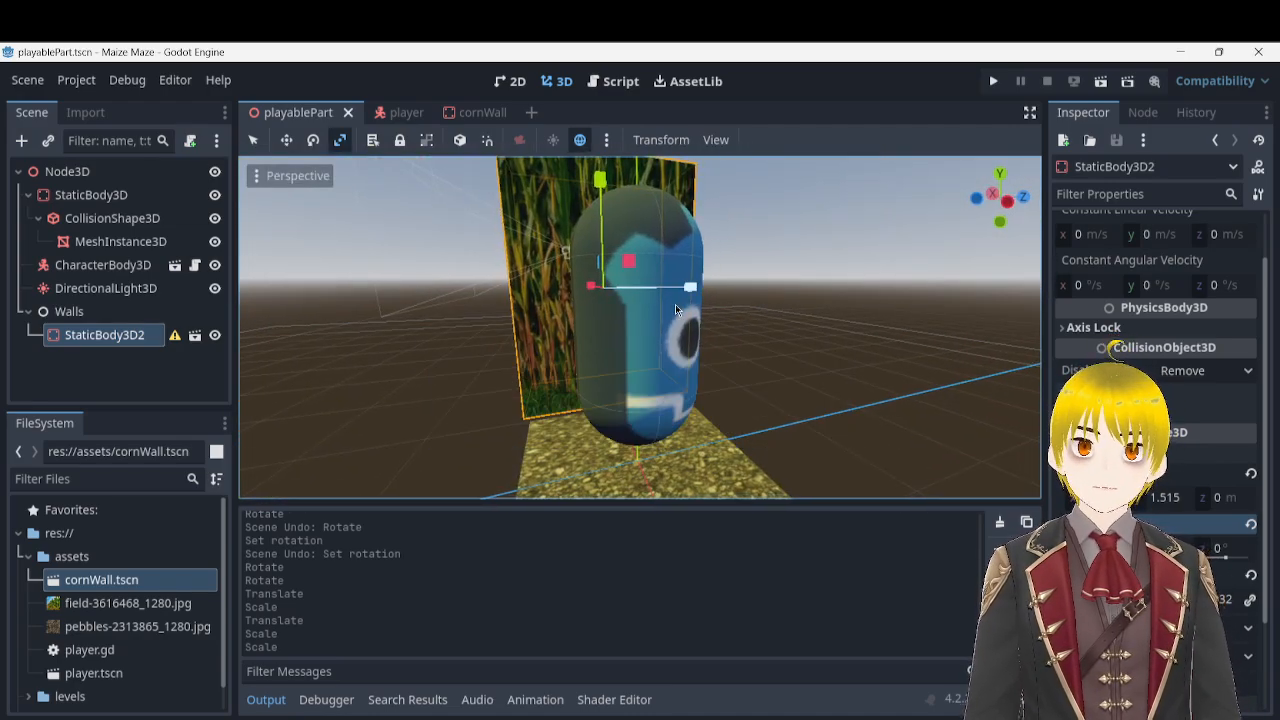
right_drag(675, 304, 400, 360)
key(w)
key(d)
key(s)
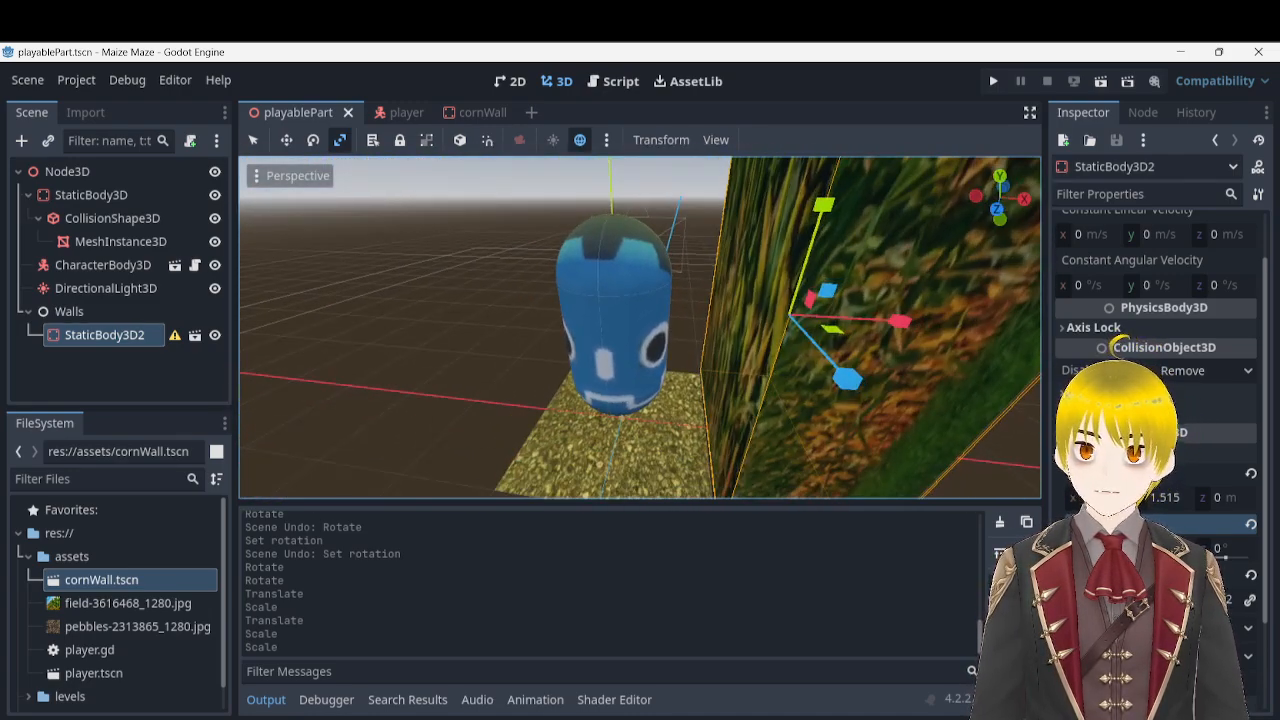
- Read the node configuration warning on StaticBody3D2 and dismiss it
click(175, 336)
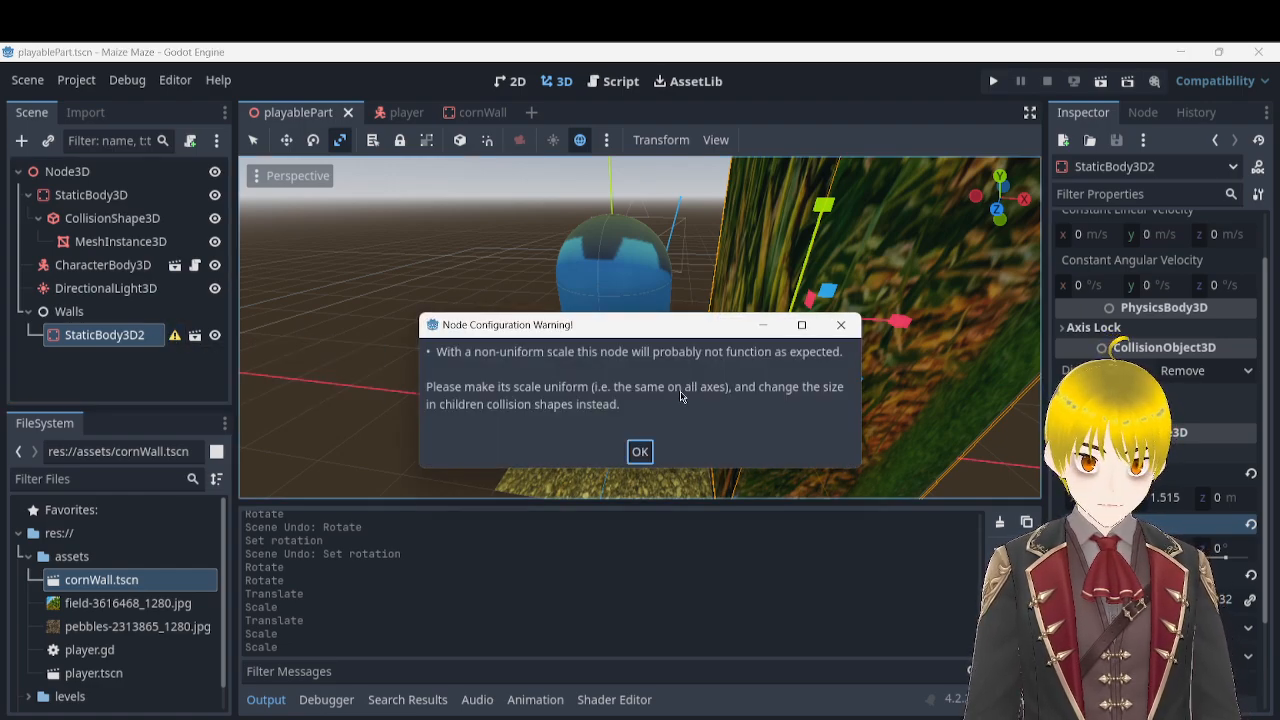
click(640, 453)
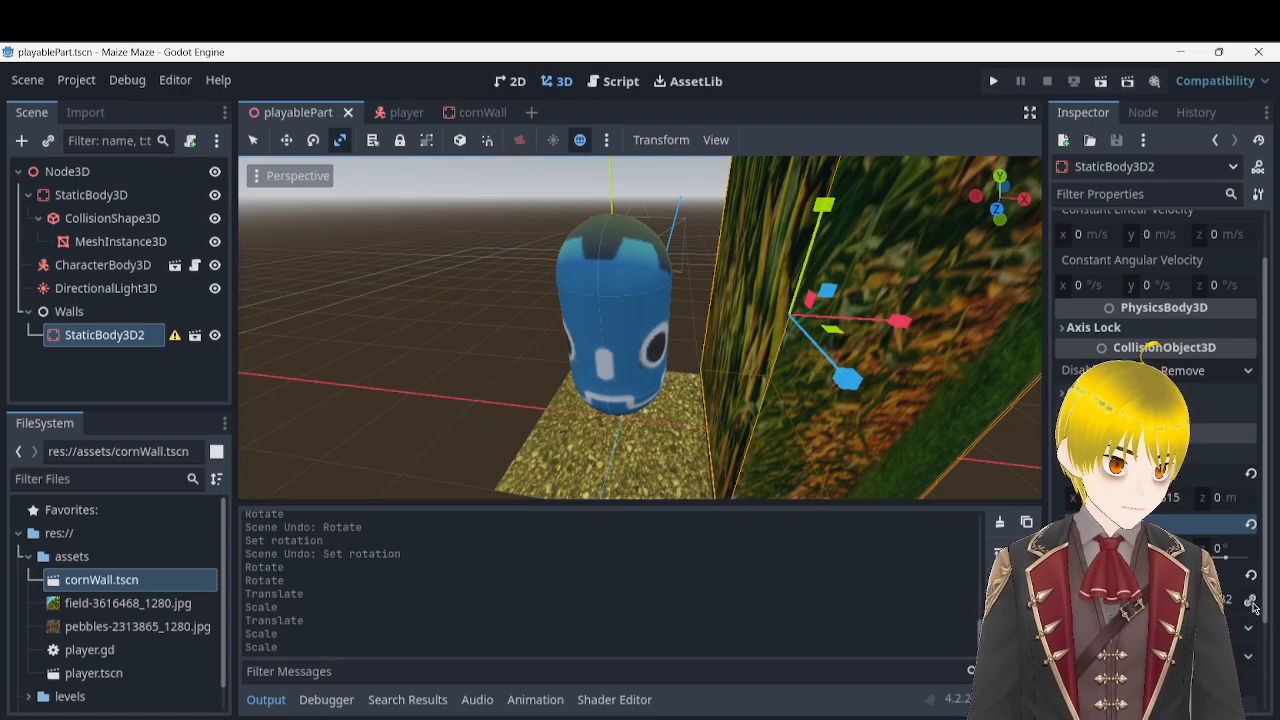
click(174, 336)
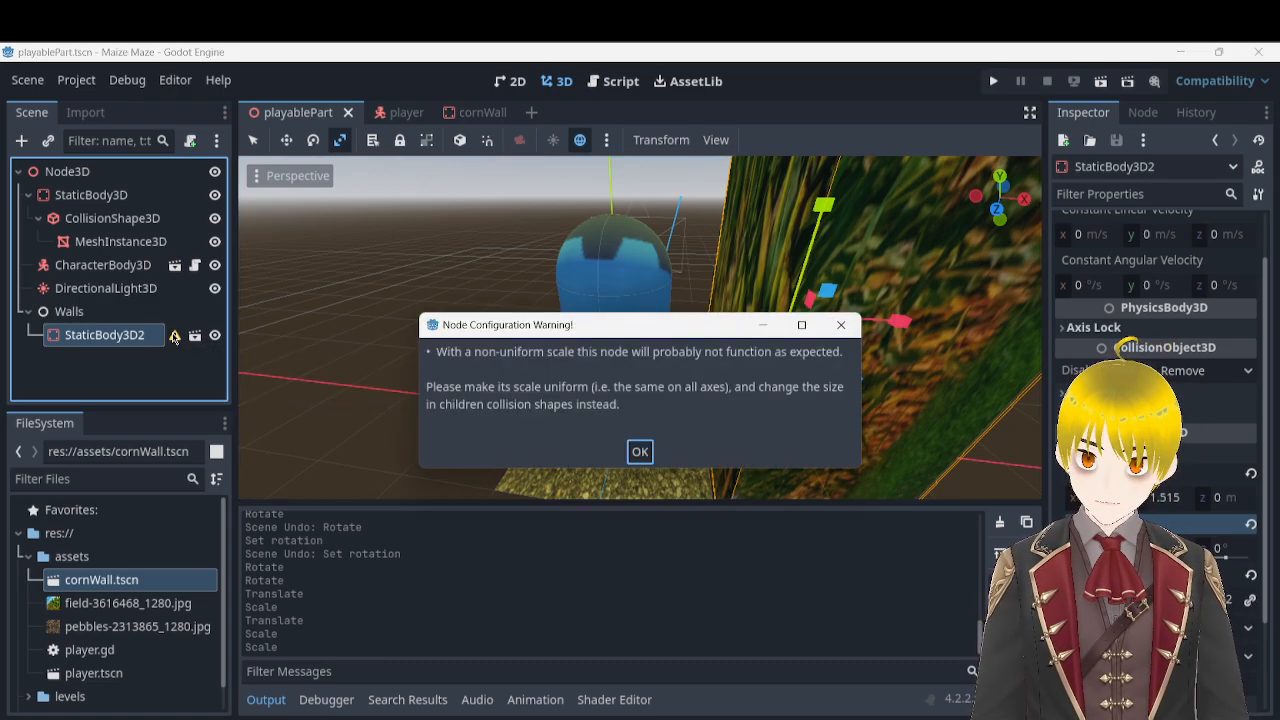
click(640, 452)
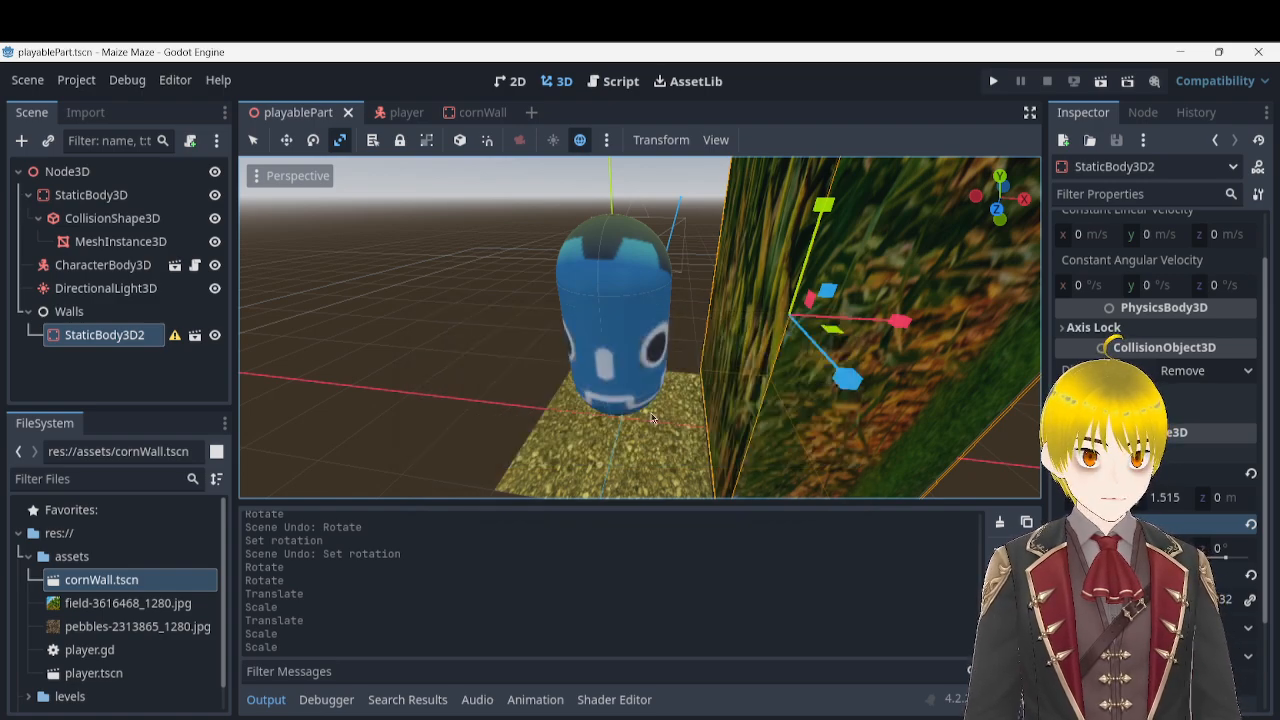
- Duplicate the corn wall and move the copy along the X axis to the opposite side of the player
middle_drag(730, 312, 905, 342)
right_drag(640, 327, 718, 312)
key(ctrl+d)
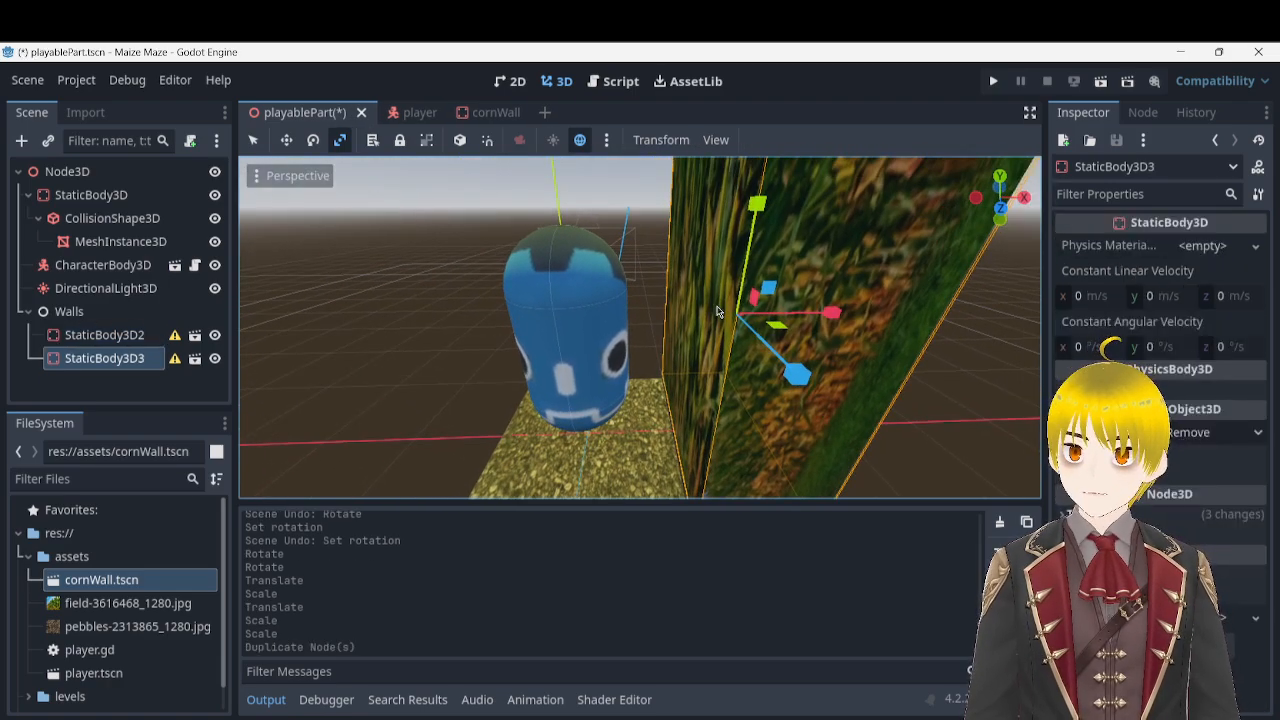
key(w)
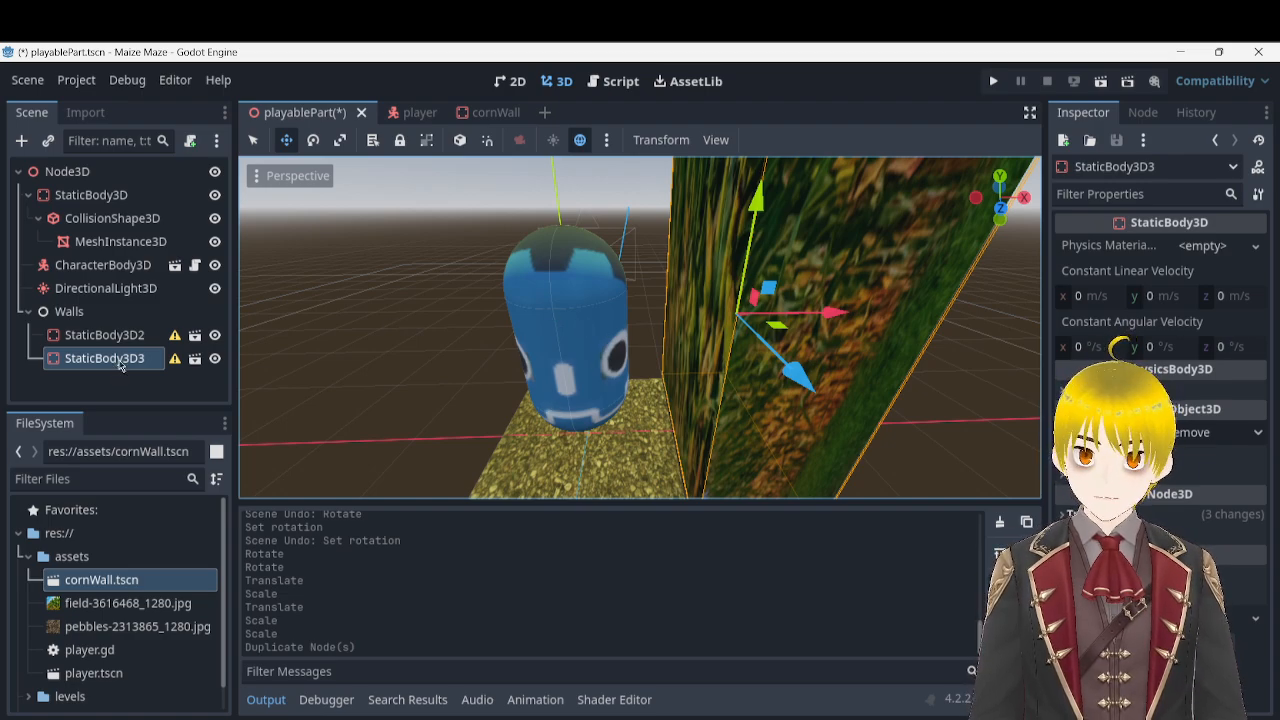
drag(842, 317, 527, 335)
- Turn the duplicated corn wall about 180° around the Y axis, enter an exact Y rotation, and save the scene
key(e)
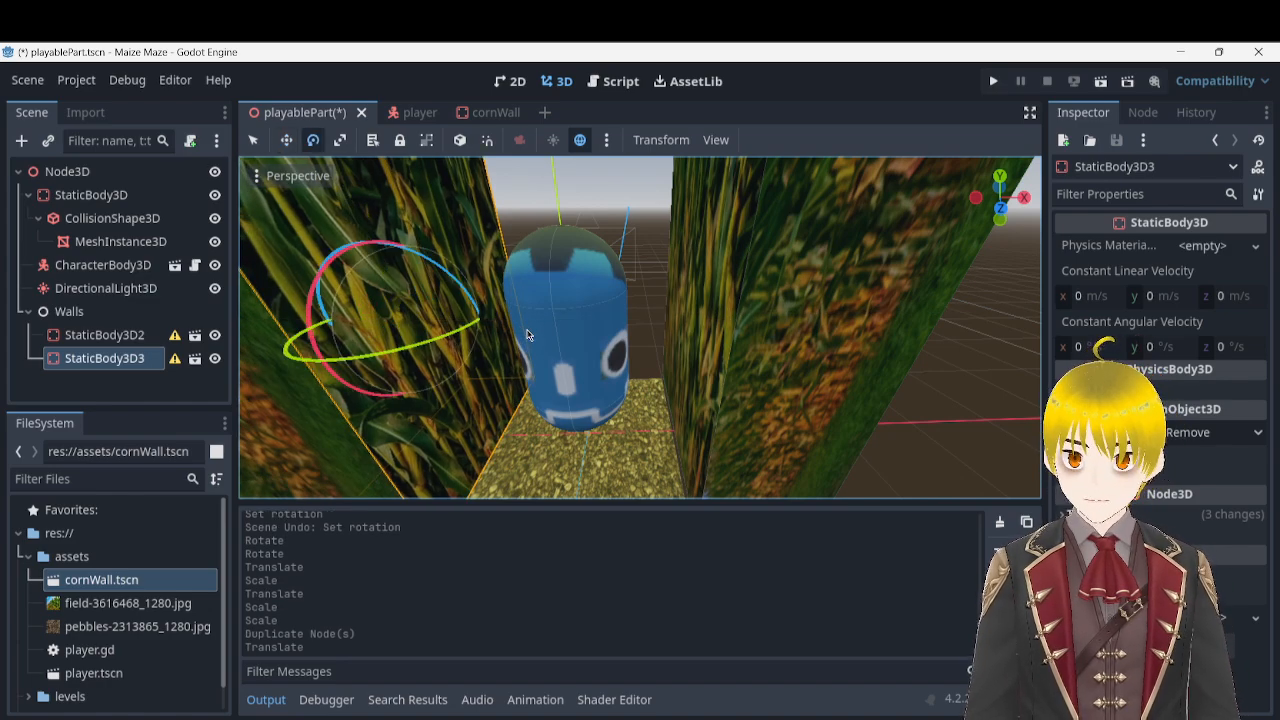
drag(393, 352, 490, 214)
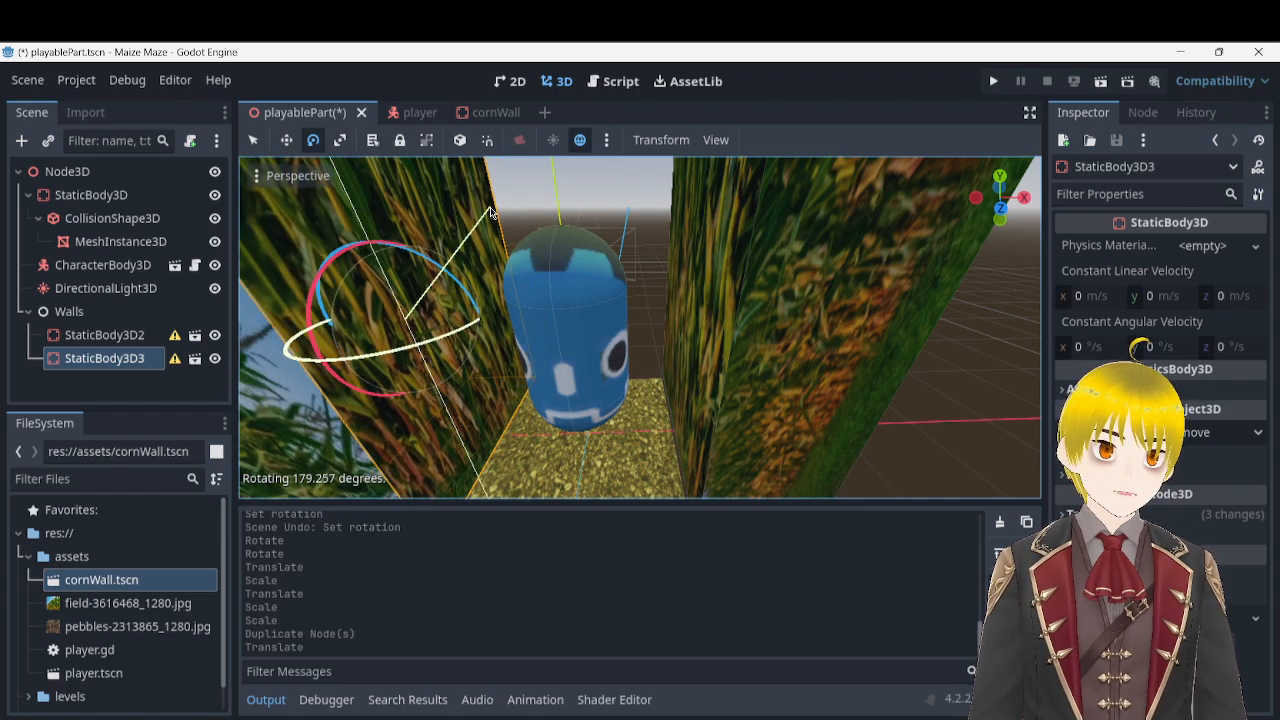
click(1120, 514)
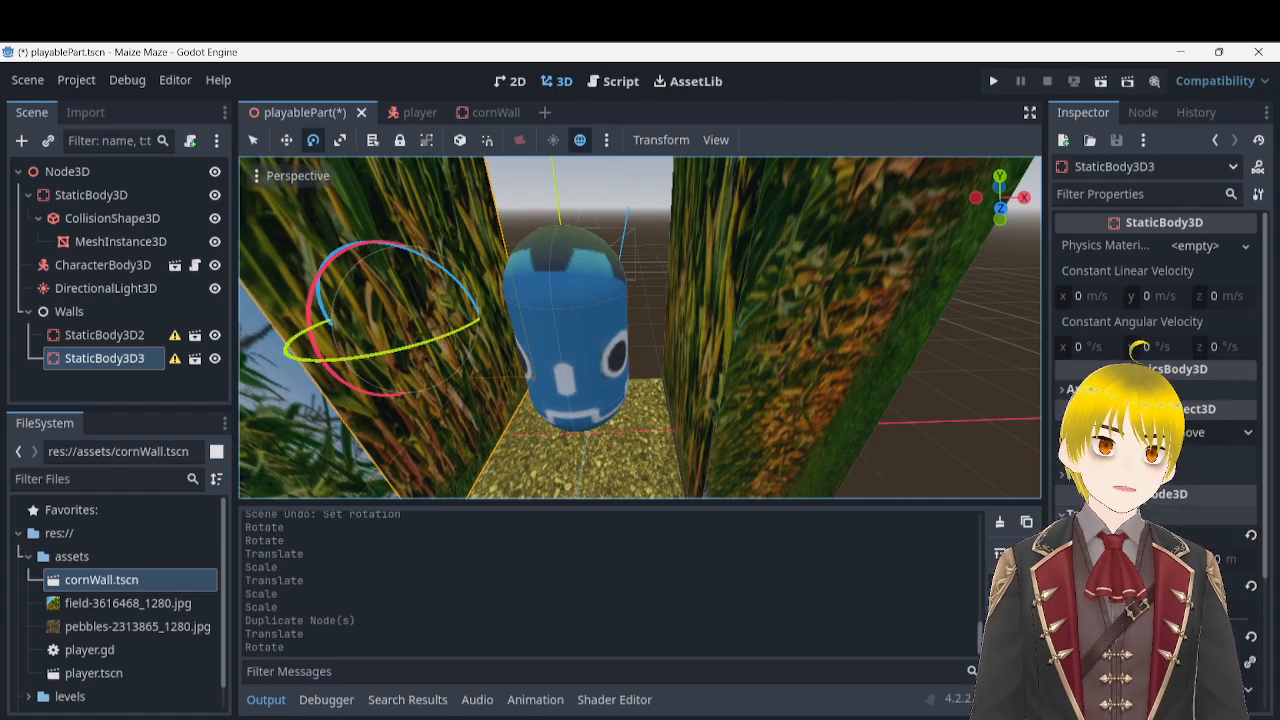
scroll(1170, 530, down, 2)
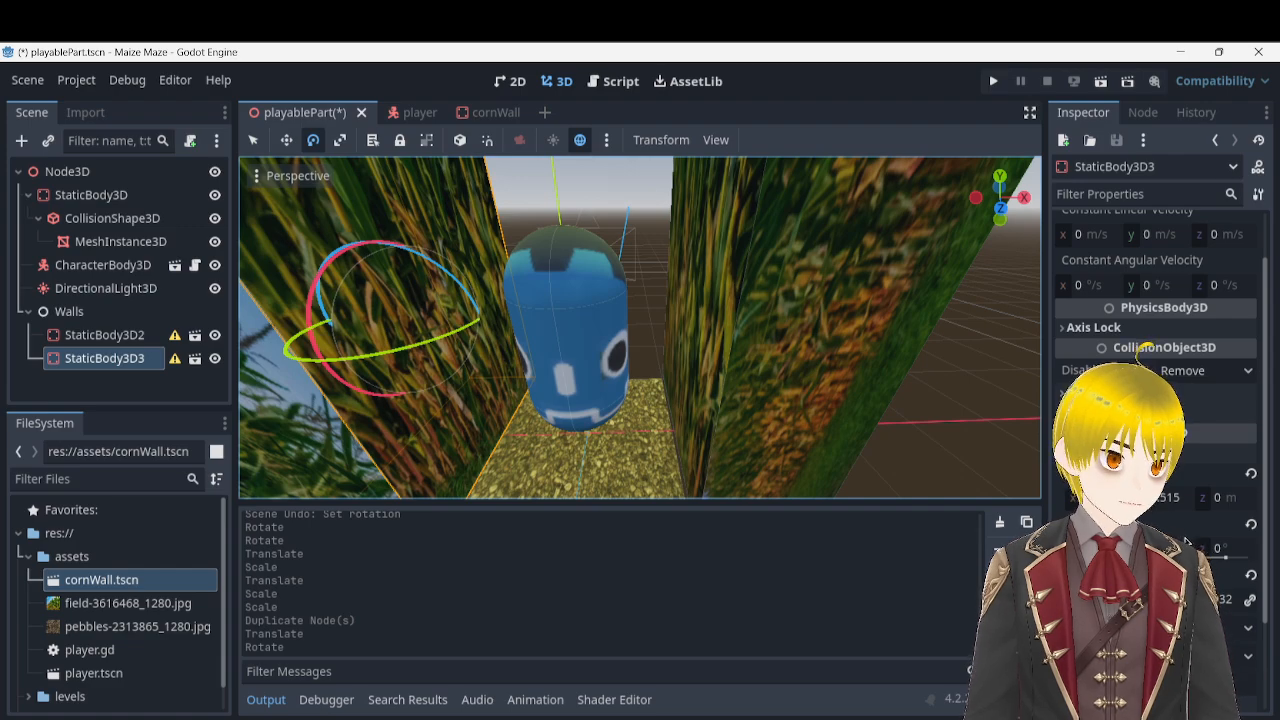
click(1182, 546)
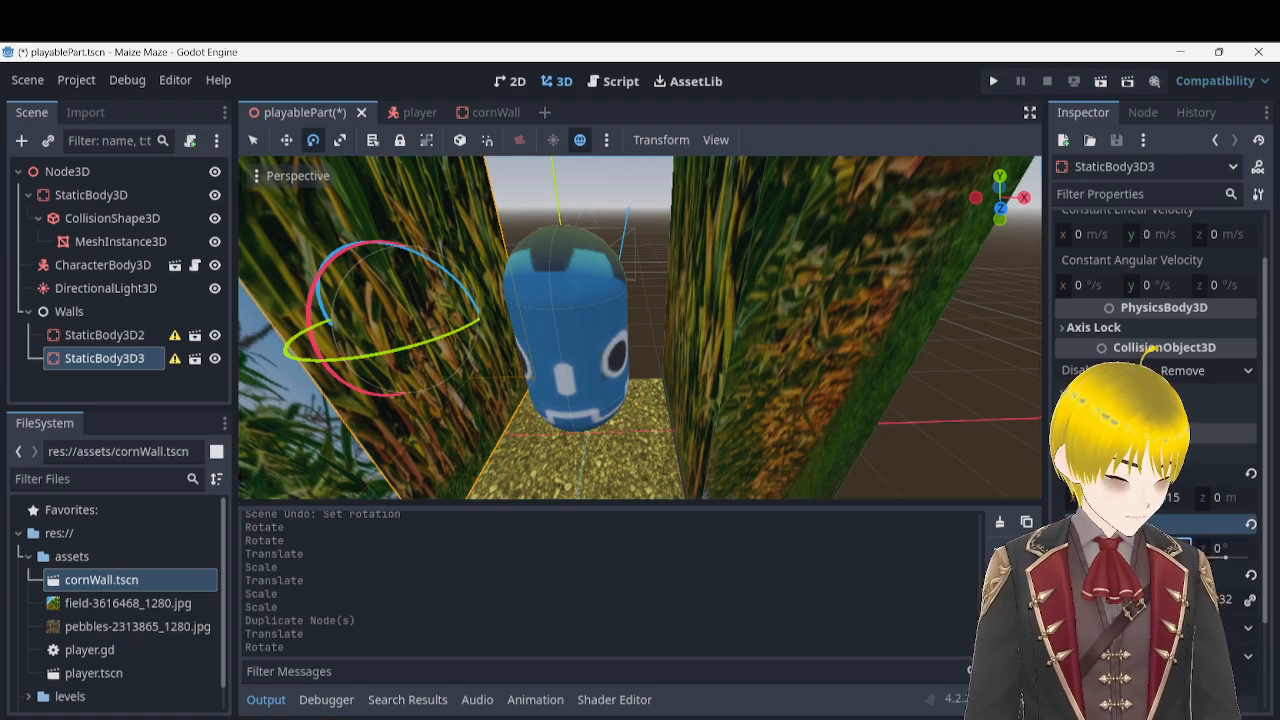
key(Return)
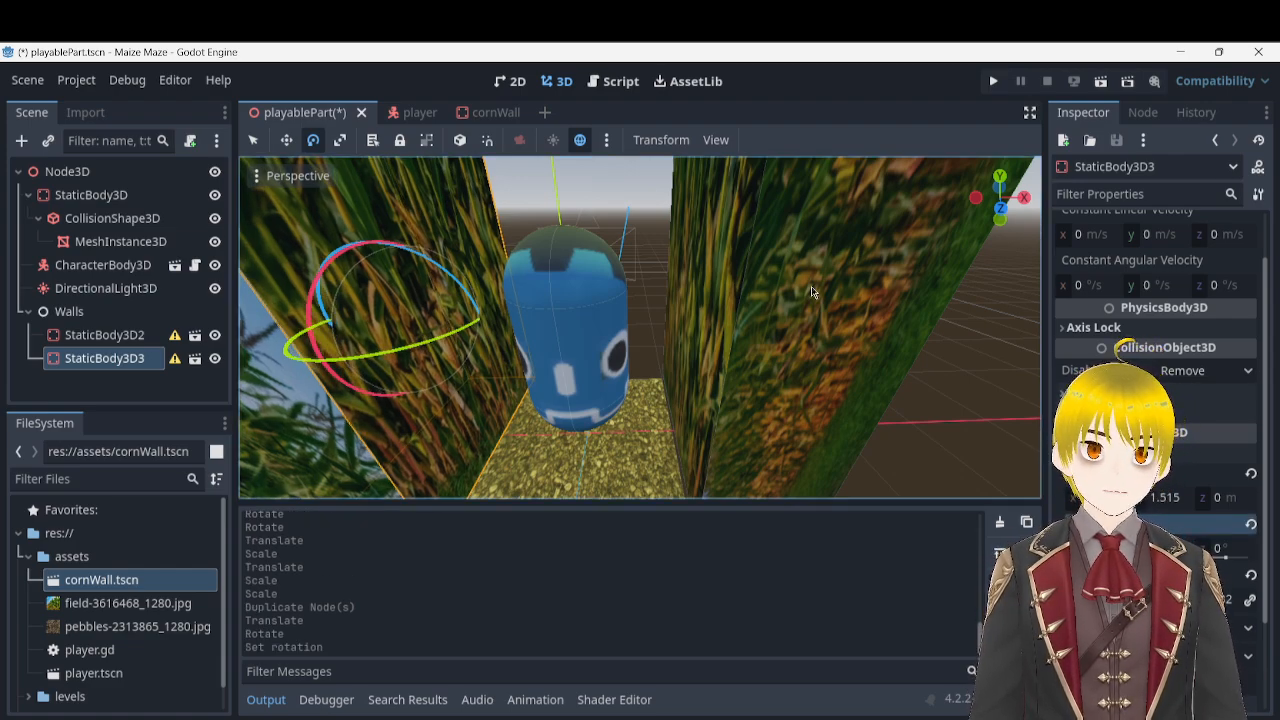
right_drag(769, 313, 769, 340)
key(ctrl+s)
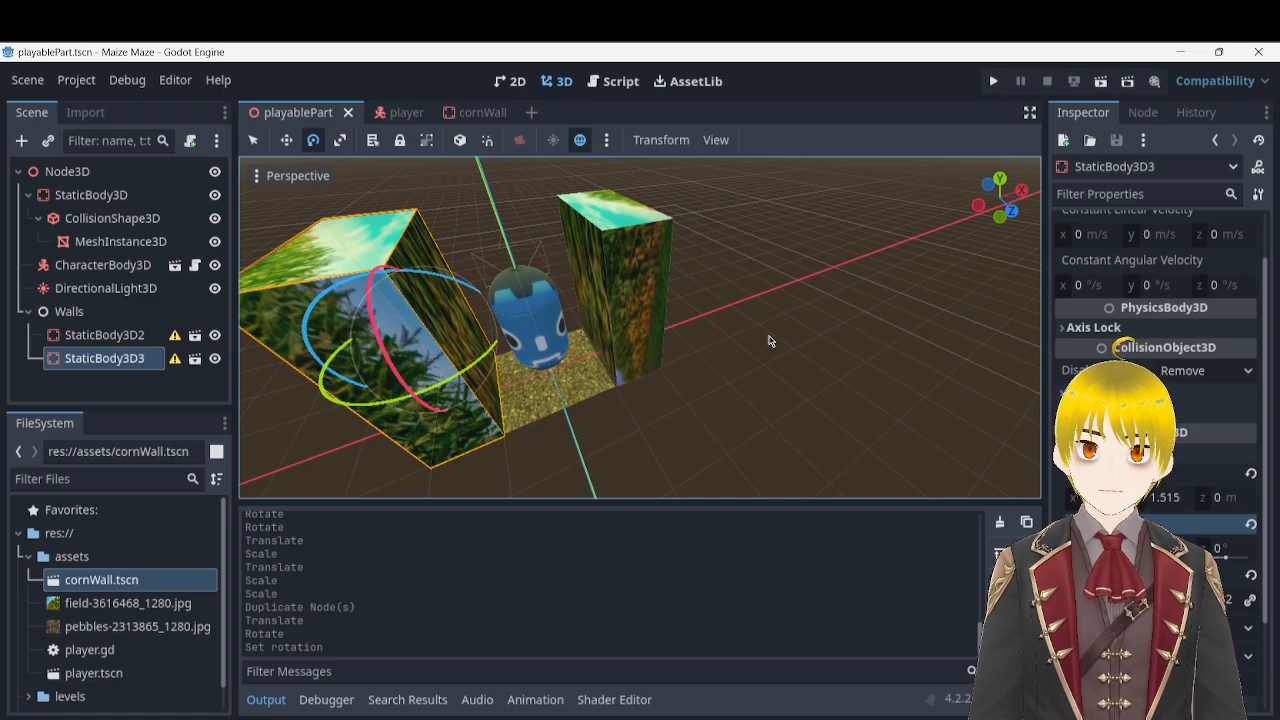
mouse_move(960, 718)
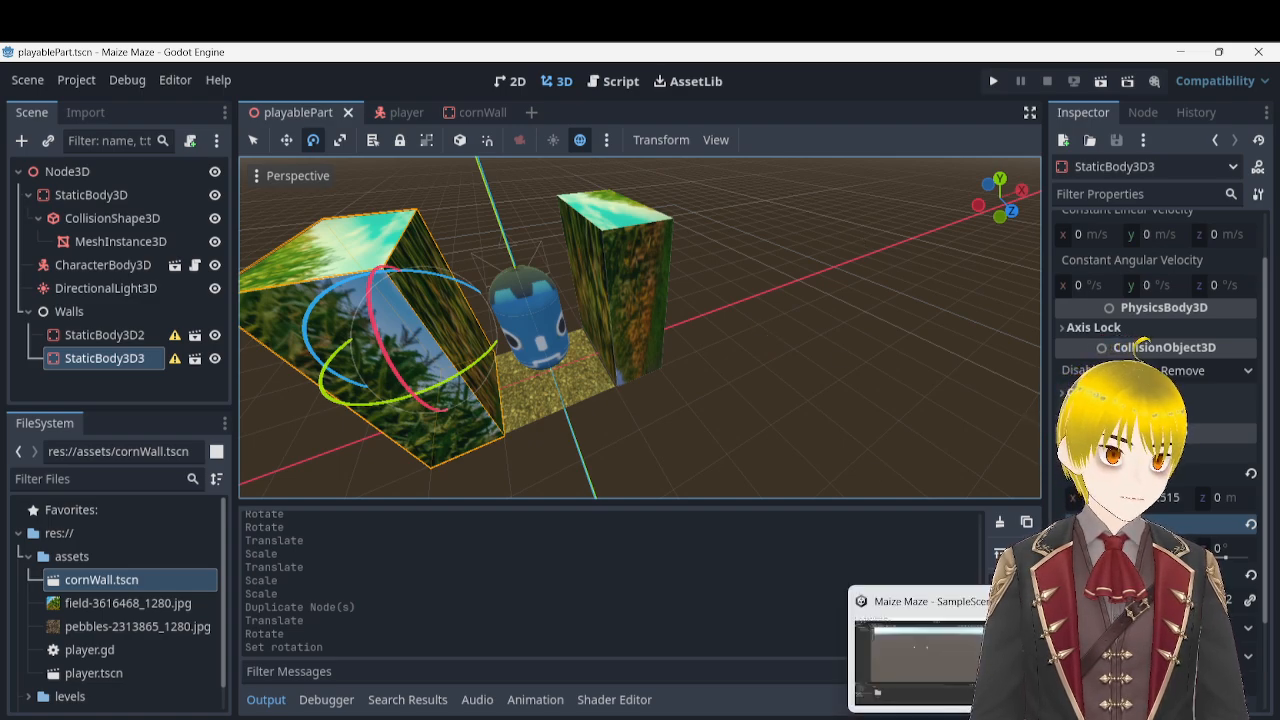
click(915, 655)
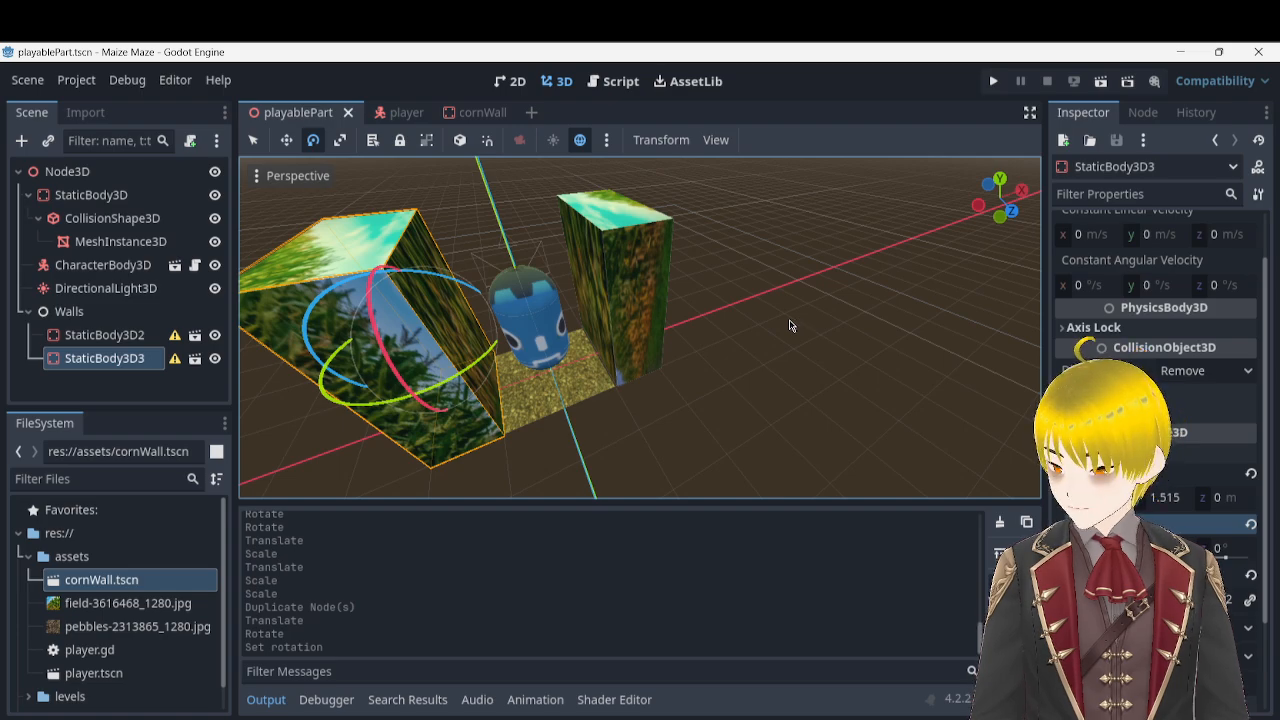
click(631, 291)
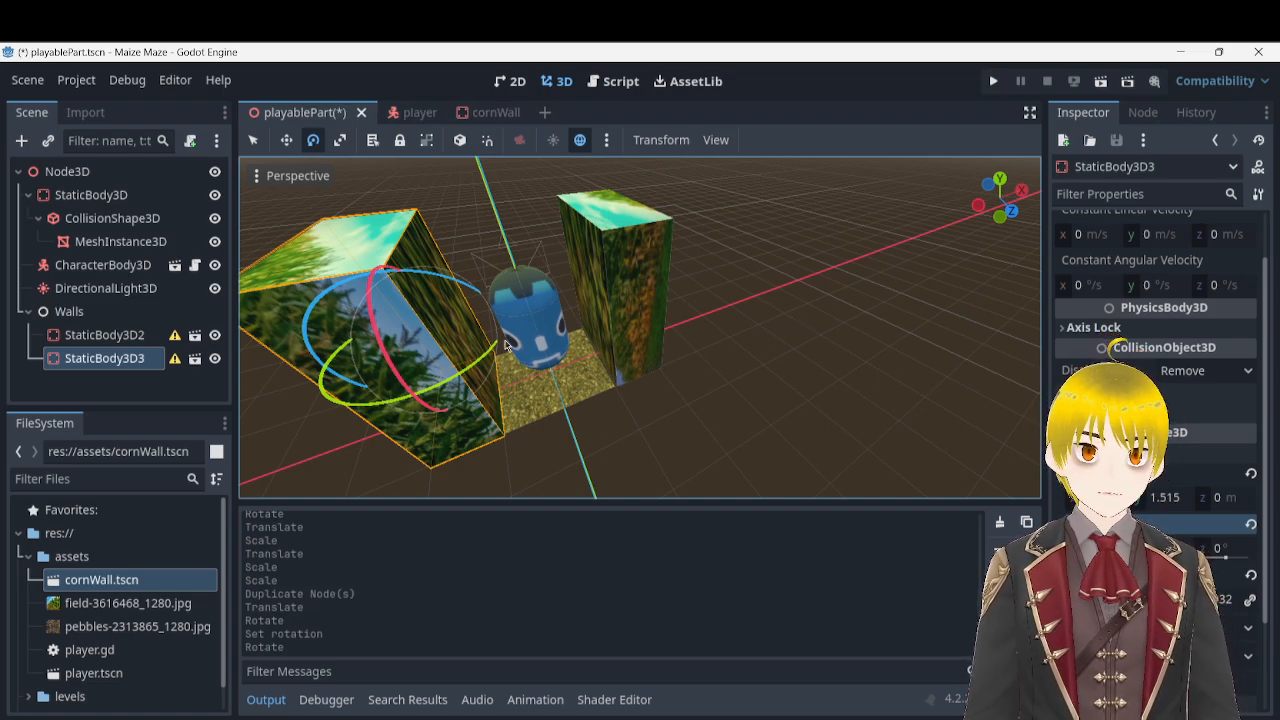
- Duplicate StaticBody3D3 and move the copy along the Z axis beyond the ends of the two side walls
key(ctrl+d)
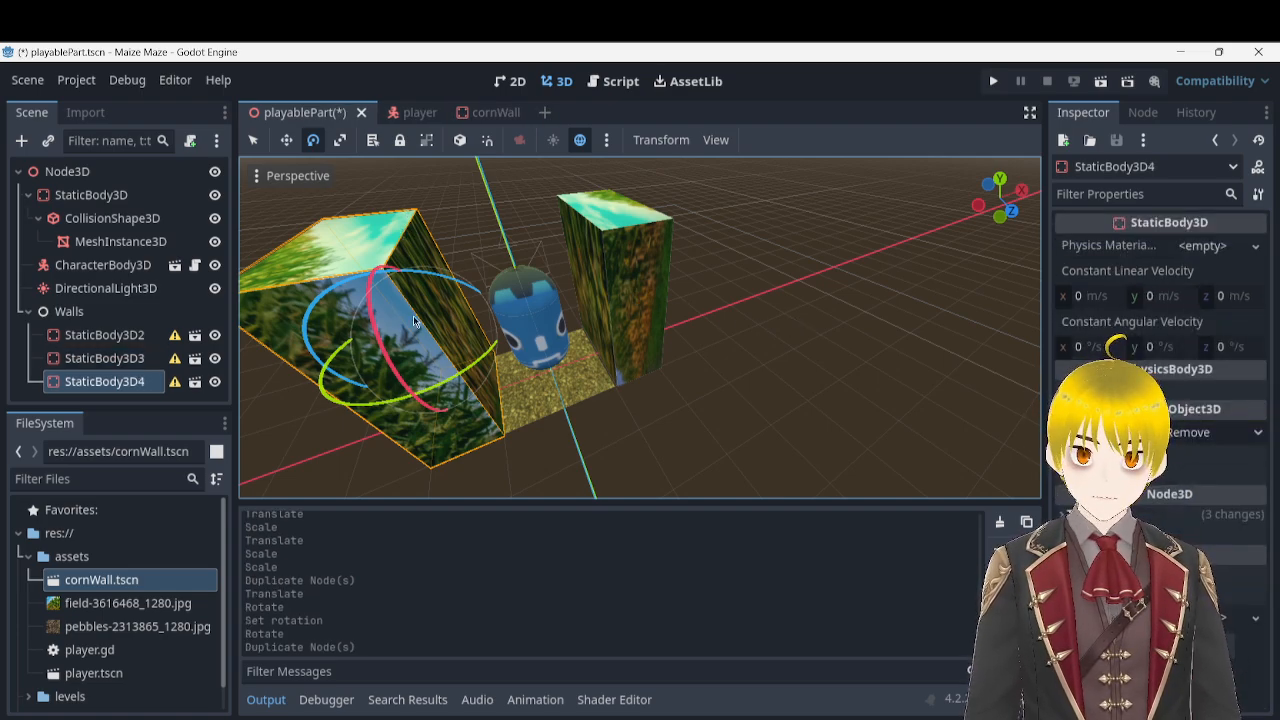
key(w)
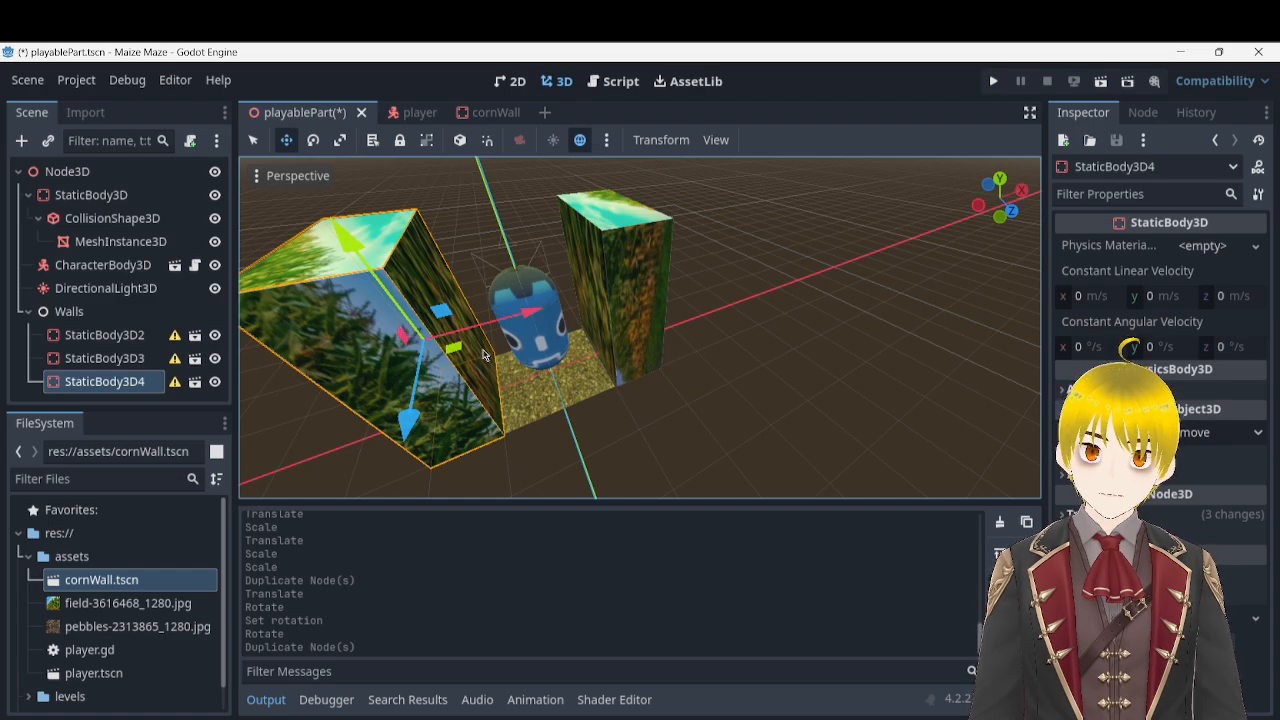
drag(398, 435, 376, 694)
middle_drag(730, 232, 572, 271)
middle_drag(856, 370, 729, 362)
- Rotate the third corn wall around the Y axis so it lies across the passage, and enter an exact angle
key(e)
drag(464, 349, 580, 355)
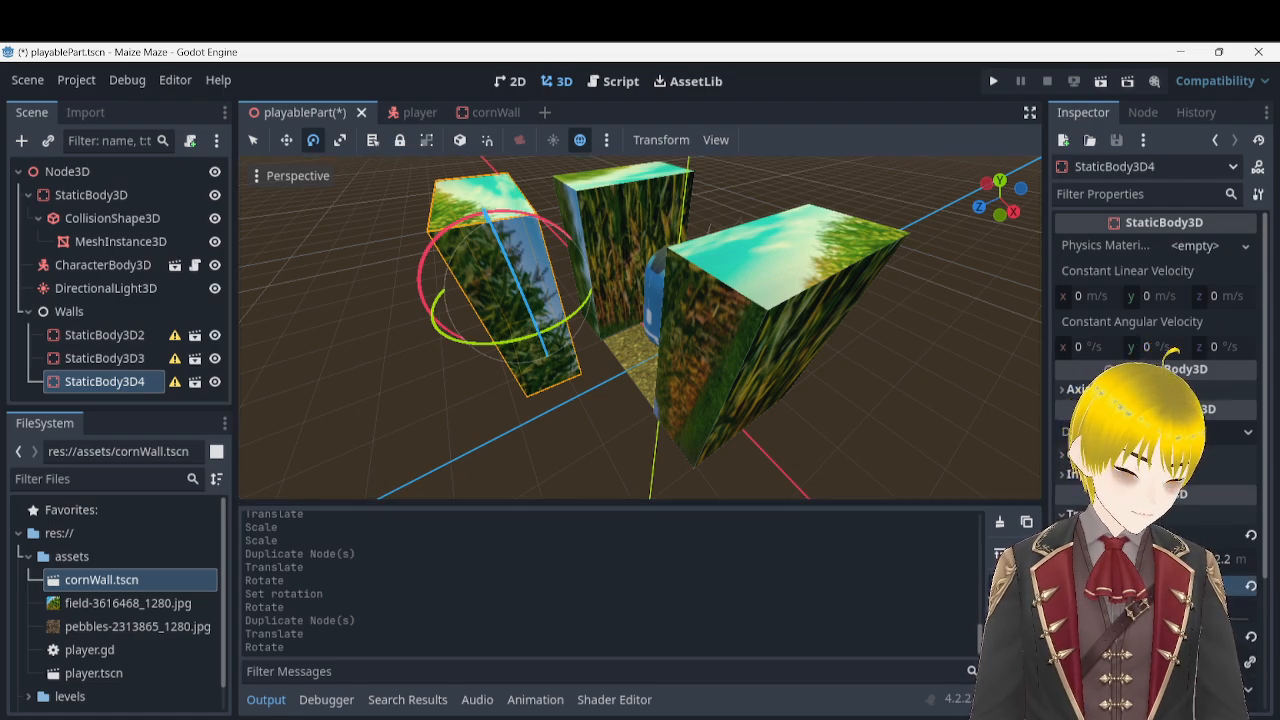
key(Return)
- Try sliding the third corn wall sideways across the end of the passage, and undo the move
right_drag(746, 366, 980, 365)
key(w)
key(w)
key(a)
right_drag(640, 390, 743, 375)
key(s)
key(w)
key(a)
key(s)
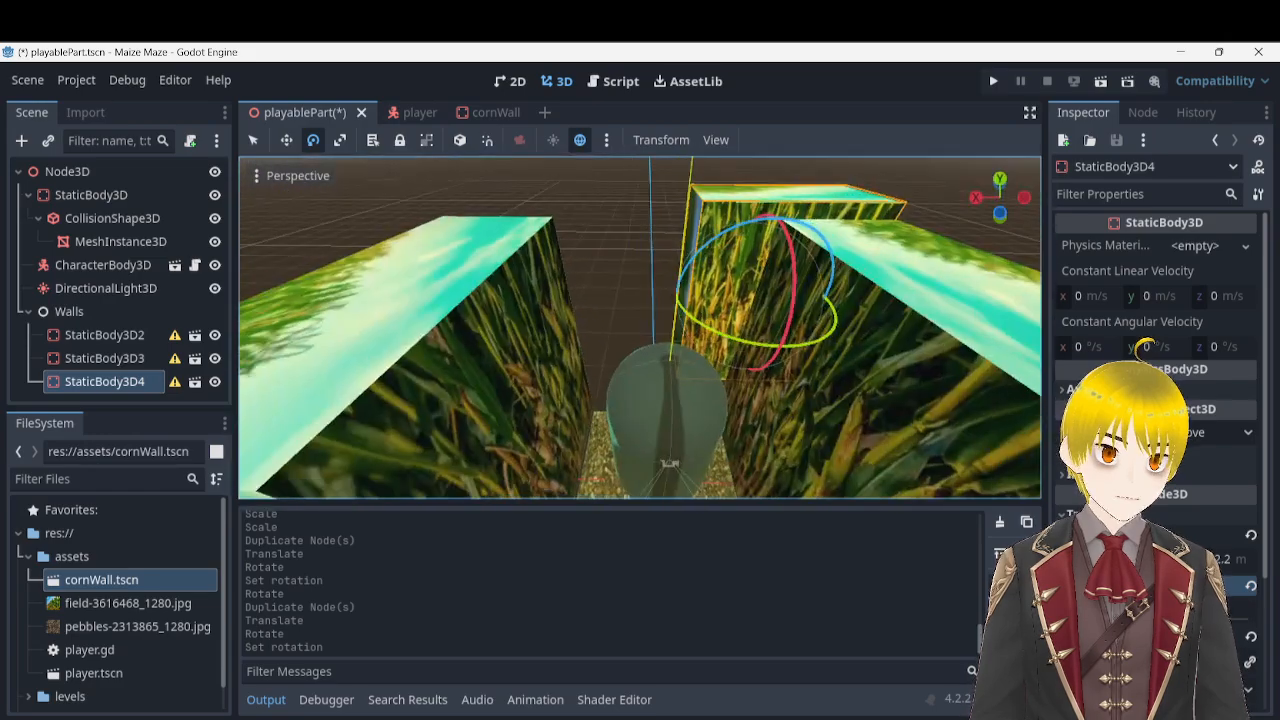
key(w)
drag(714, 303, 606, 314)
key(d)
right_drag(786, 294, 483, 303)
key(w)
key(ctrl+z)
- Move the third corn wall in line with the passage and pull it in to a Z position of about 1.577 m
key(d)
drag(676, 330, 815, 338)
right_drag(417, 387, 417, 387)
key(s)
key(q)
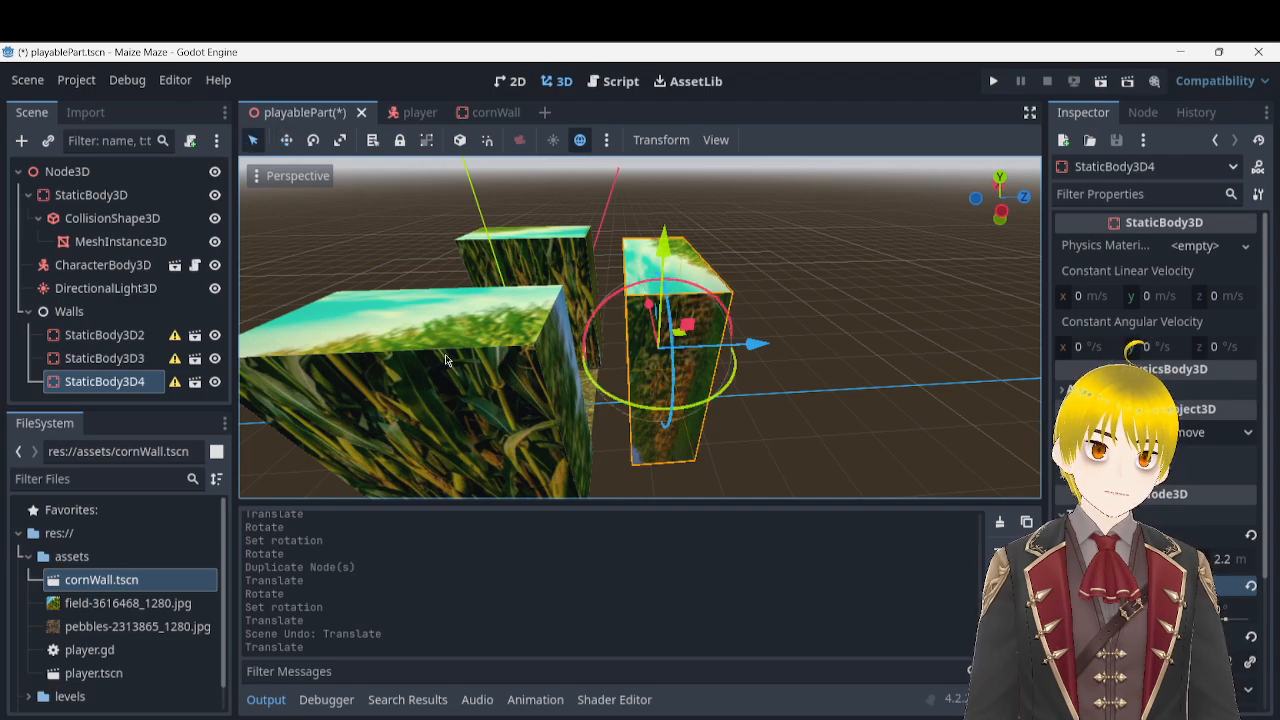
drag(762, 344, 722, 347)
- Nudge the third corn wall sideways to close off the passage end, check the fit, and save the scene
mouse_move(309, 298)
middle_down()
mouse_move(470, 390)
mouse_move(550, 350)
mouse_move(602, 368)
mouse_move(312, 281)
middle_up()
drag(528, 322, 522, 325)
middle_drag(834, 234, 750, 310)
scroll(640, 327, down, 5)
scroll(640, 327, up, 5)
right_drag(640, 327, 640, 227)
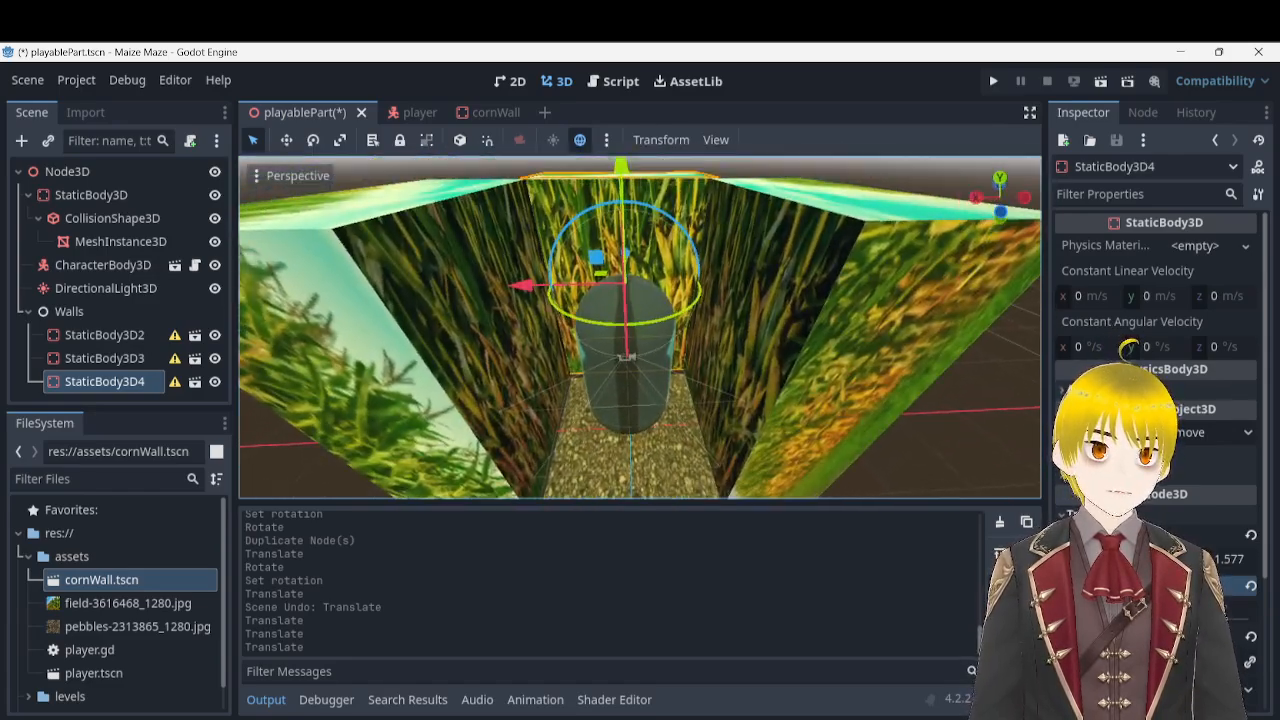
key(ctrl+s)
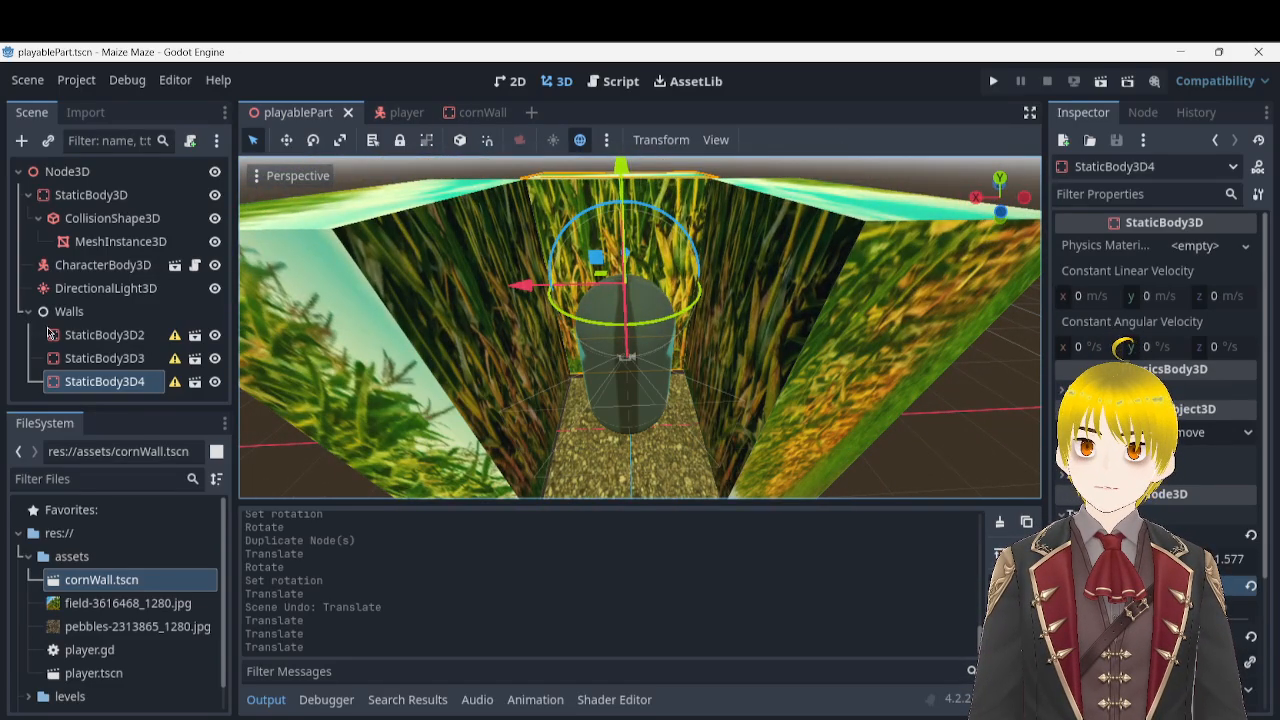
- Add a plain Node as a child of the Walls node
right_click(68, 311)
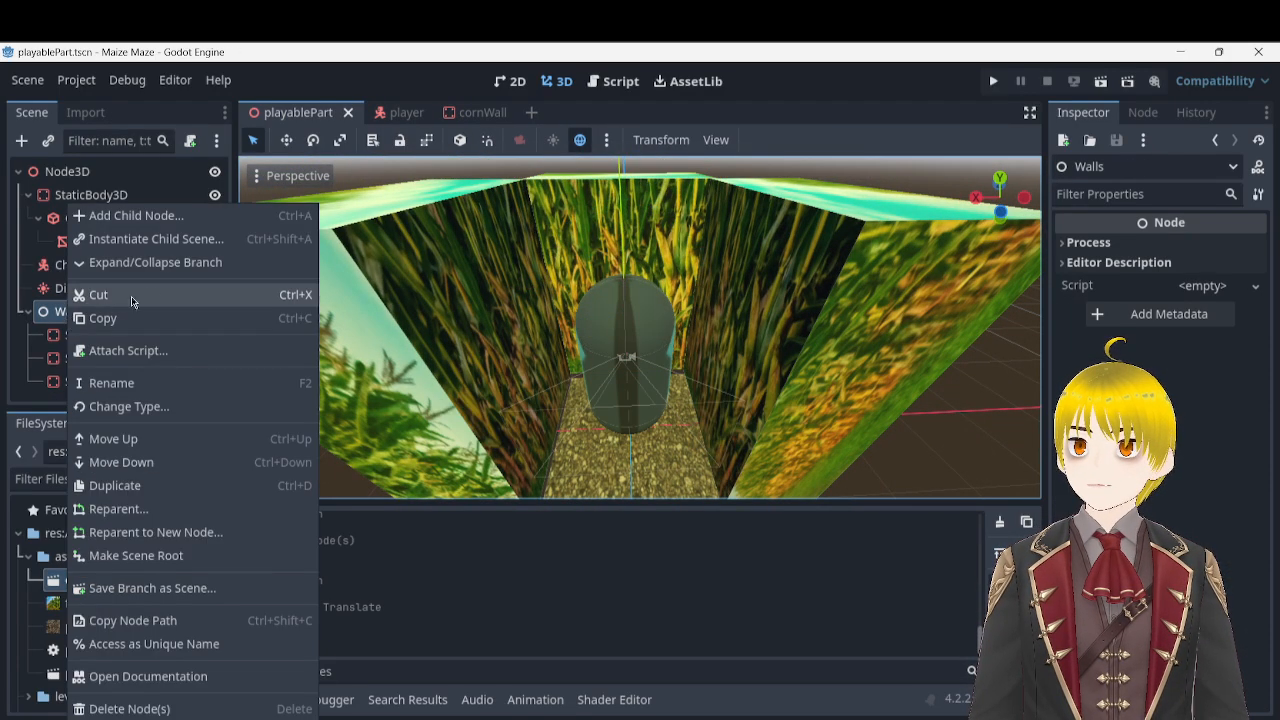
click(179, 224)
double_click(489, 211)
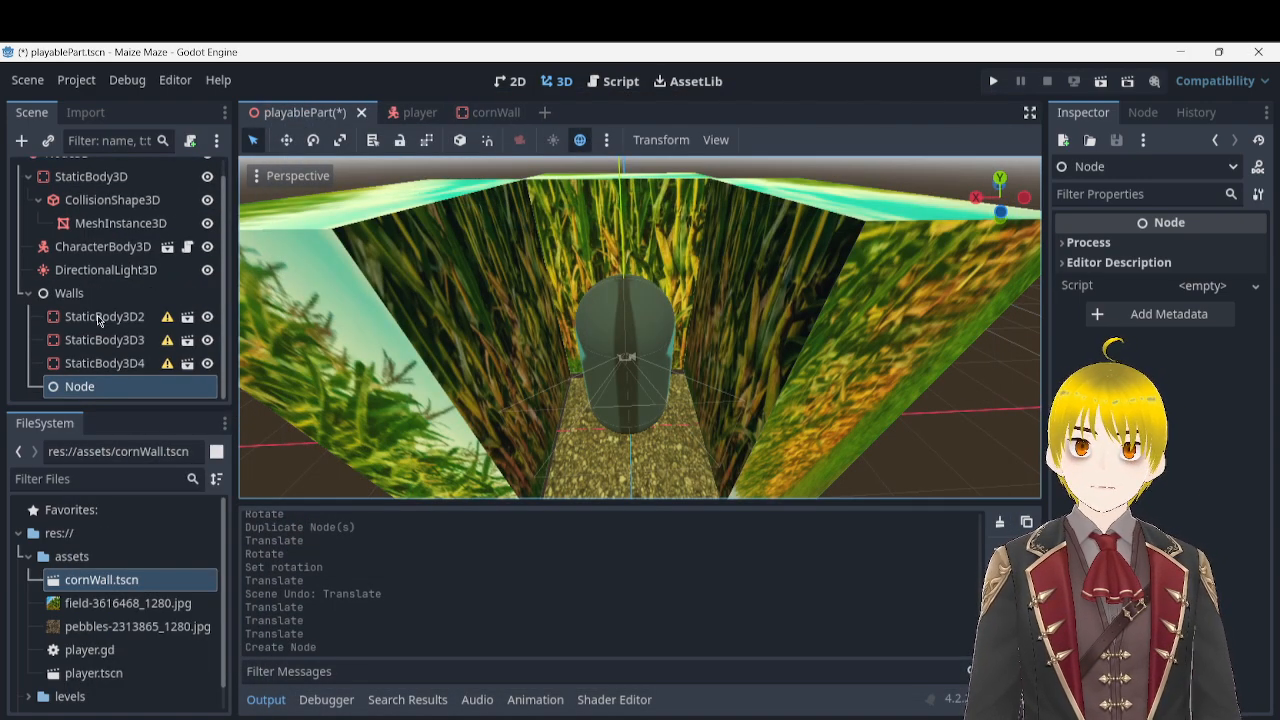
- Move the three corn walls into the new node under Walls and rename that node beginningBox
click(99, 318)
shift+click(117, 364)
drag(112, 364, 95, 386)
double_click(90, 318)
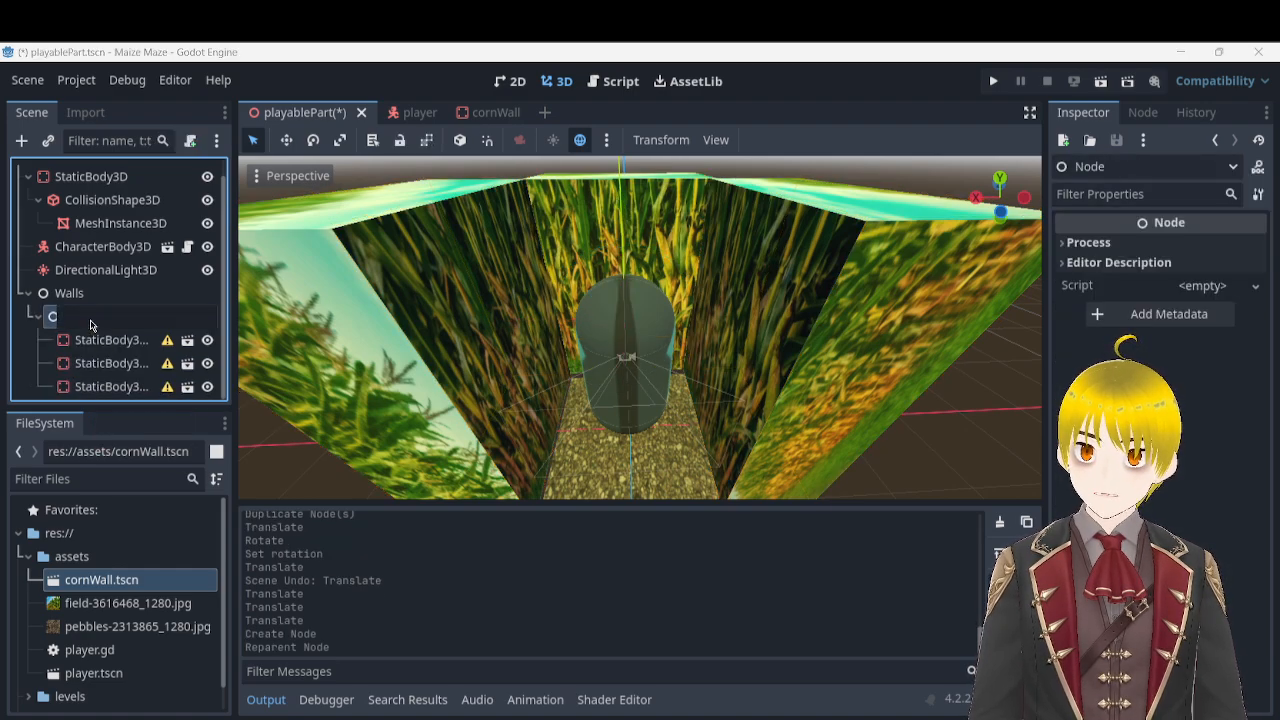
text(beginning)
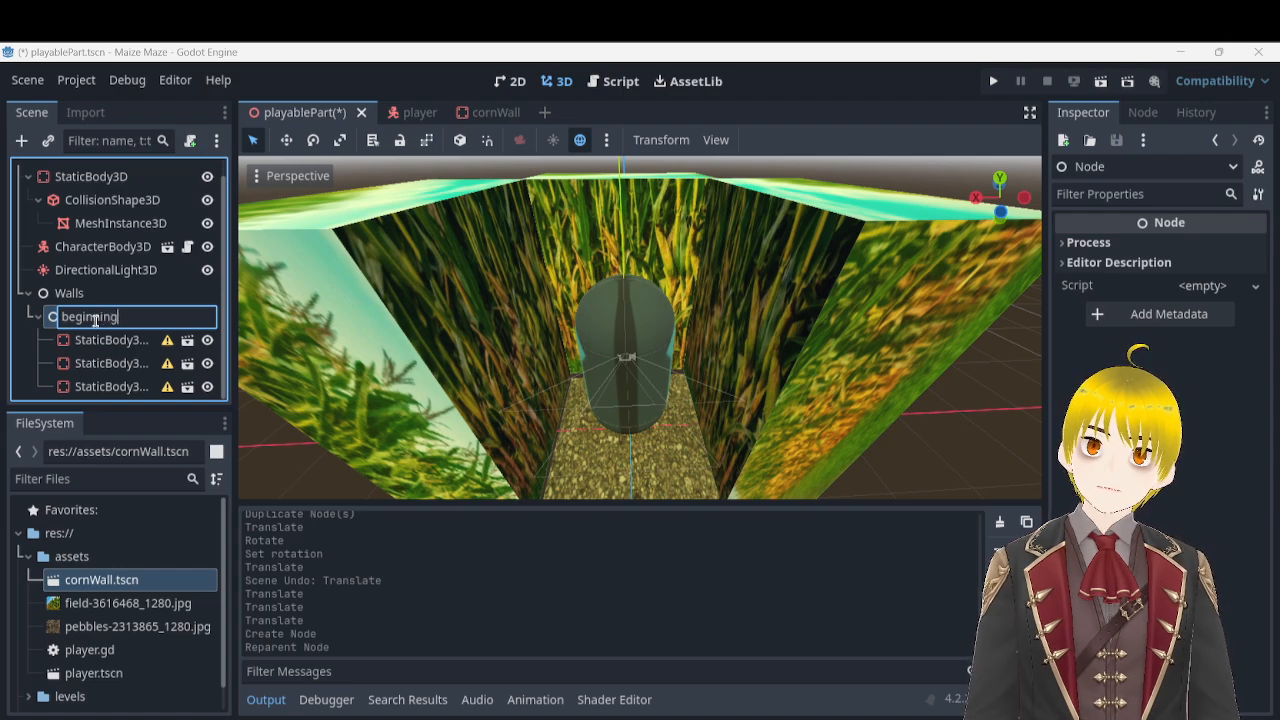
text(Box)
key(Return)
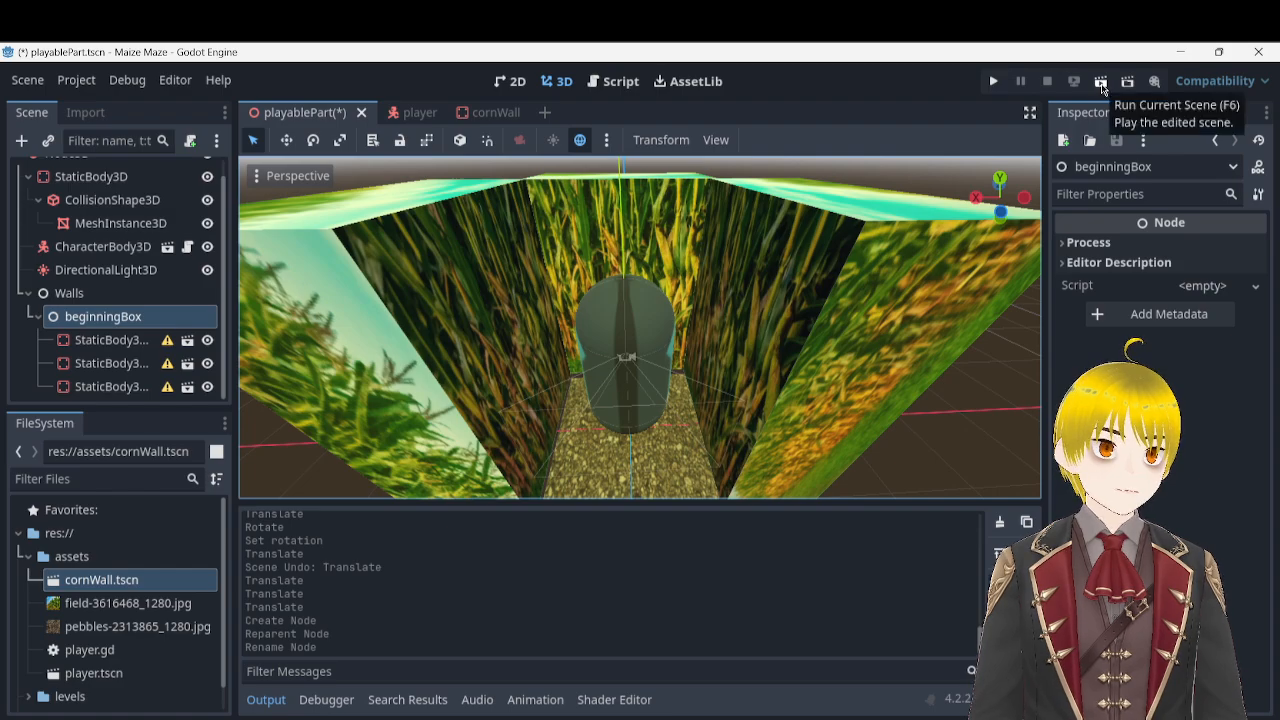
- Select the corn wall closing the passage end and pull it inward along Z to about 1.496 m
key(w)
right_drag(781, 340, 722, 271)
key(w)
click(643, 270)
key(w)
drag(722, 271, 716, 271)
right_drag(716, 271, 800, 330)
key(w)
key(s)
key(s)
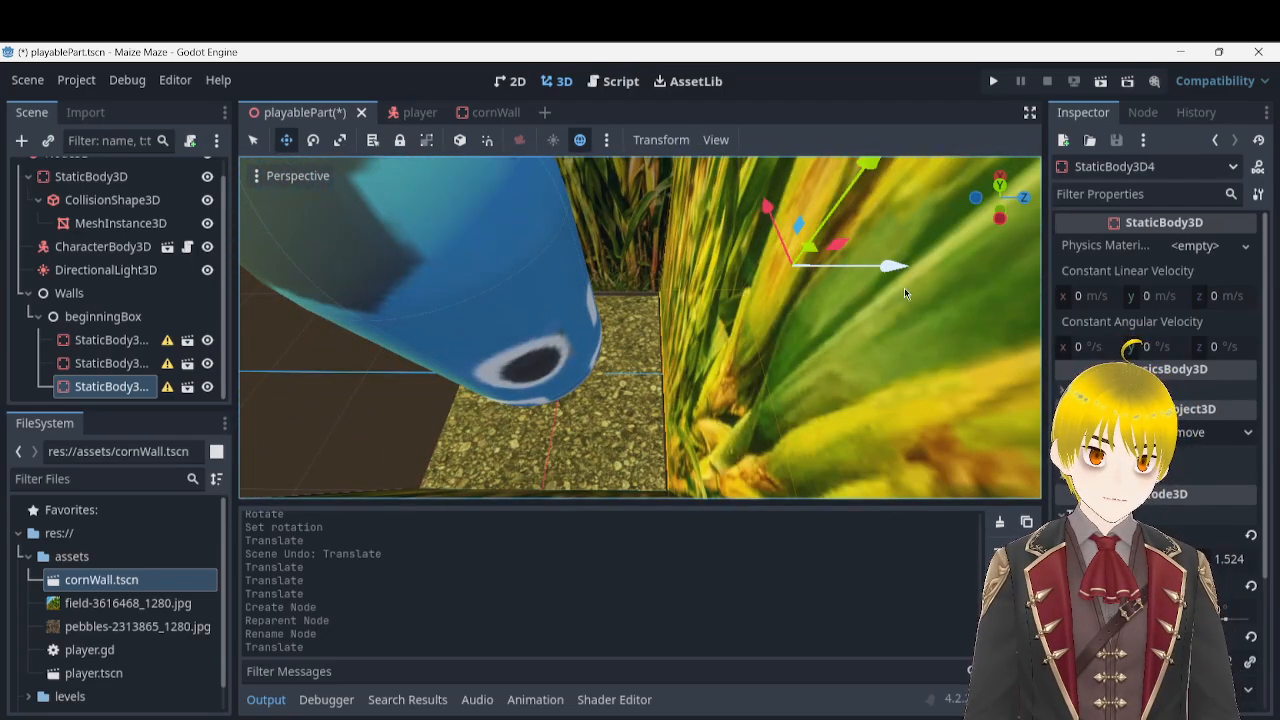
drag(890, 266, 656, 270)
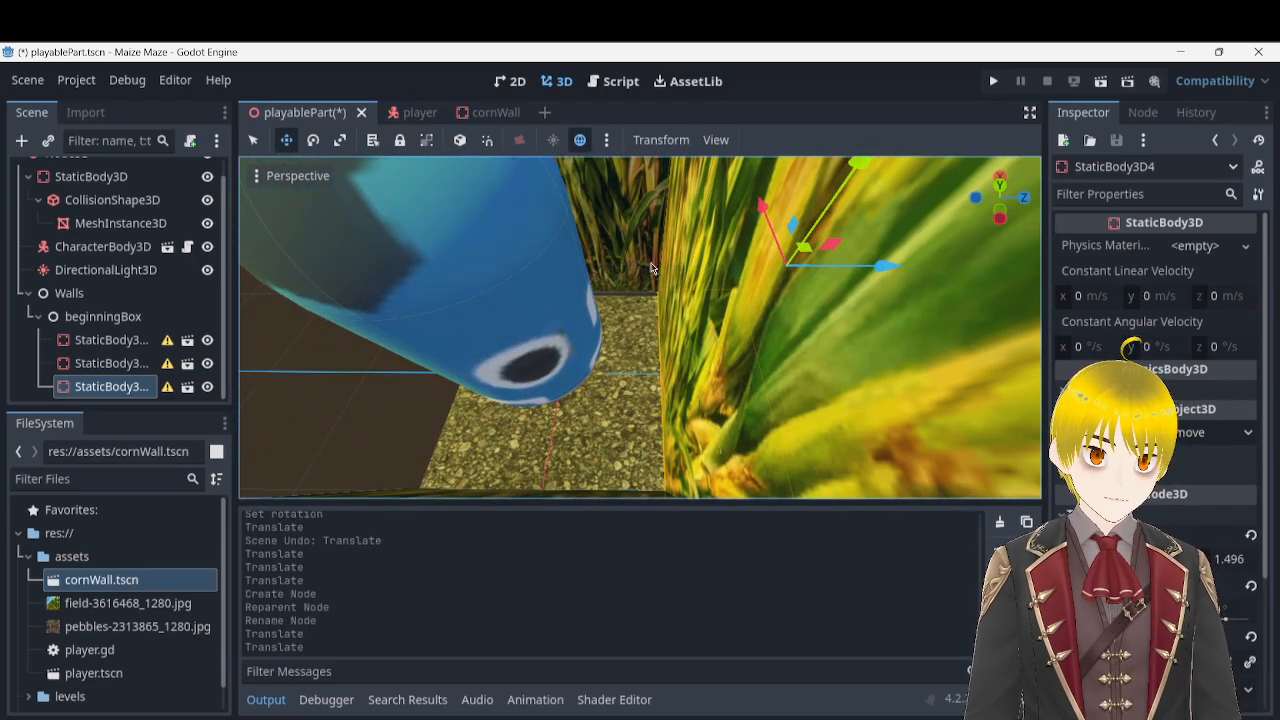
right_drag(672, 368, 655, 258)
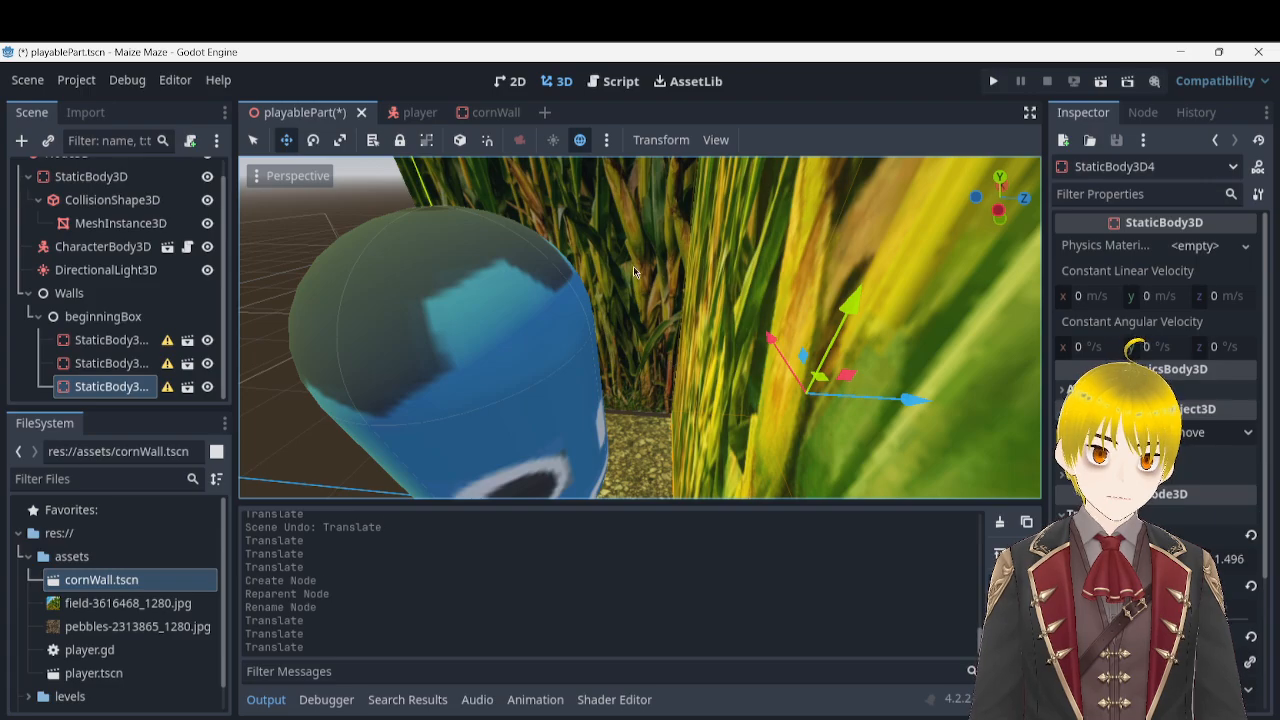
- Shift the first corn wall, StaticBody3D2, slightly inward toward the passage floor's edge
key(s)
right_drag(655, 342, 780, 342)
key(w)
right_drag(700, 342, 740, 355)
click(100, 340)
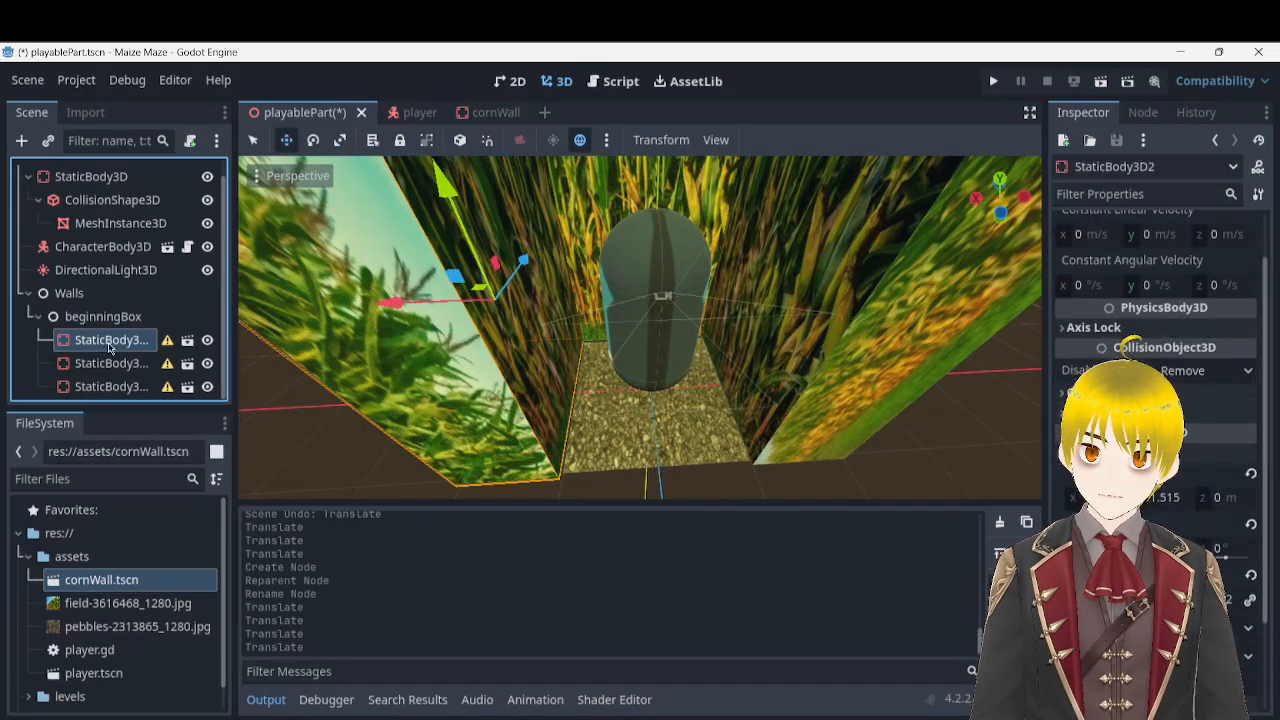
drag(401, 304, 410, 306)
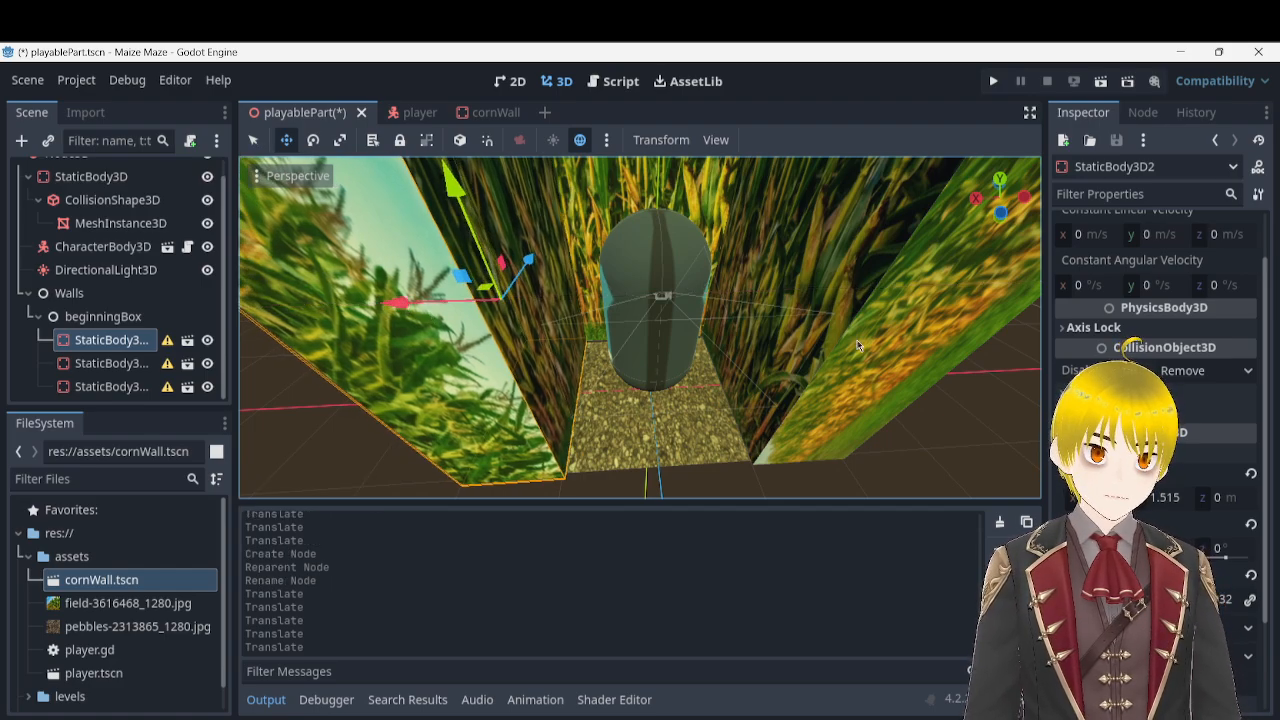
- Nudge the first corn wall again and inspect where the wall bases meet the pebble floor
right_drag(783, 385, 681, 417)
key(w)
key(s)
key(w)
key(w)
click(675, 404)
right_click(664, 516)
click(642, 343)
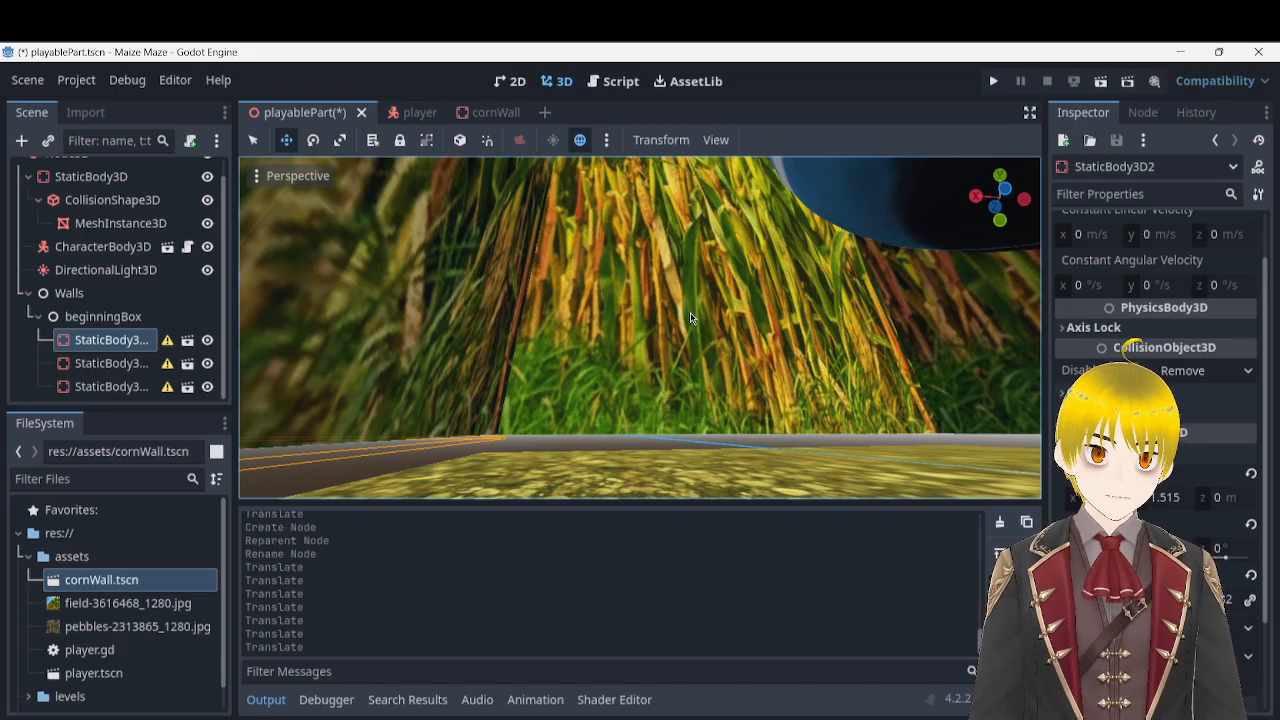
click(684, 326)
right_drag(684, 326, 773, 318)
key(s)
scroll(172, 290, up, 1)
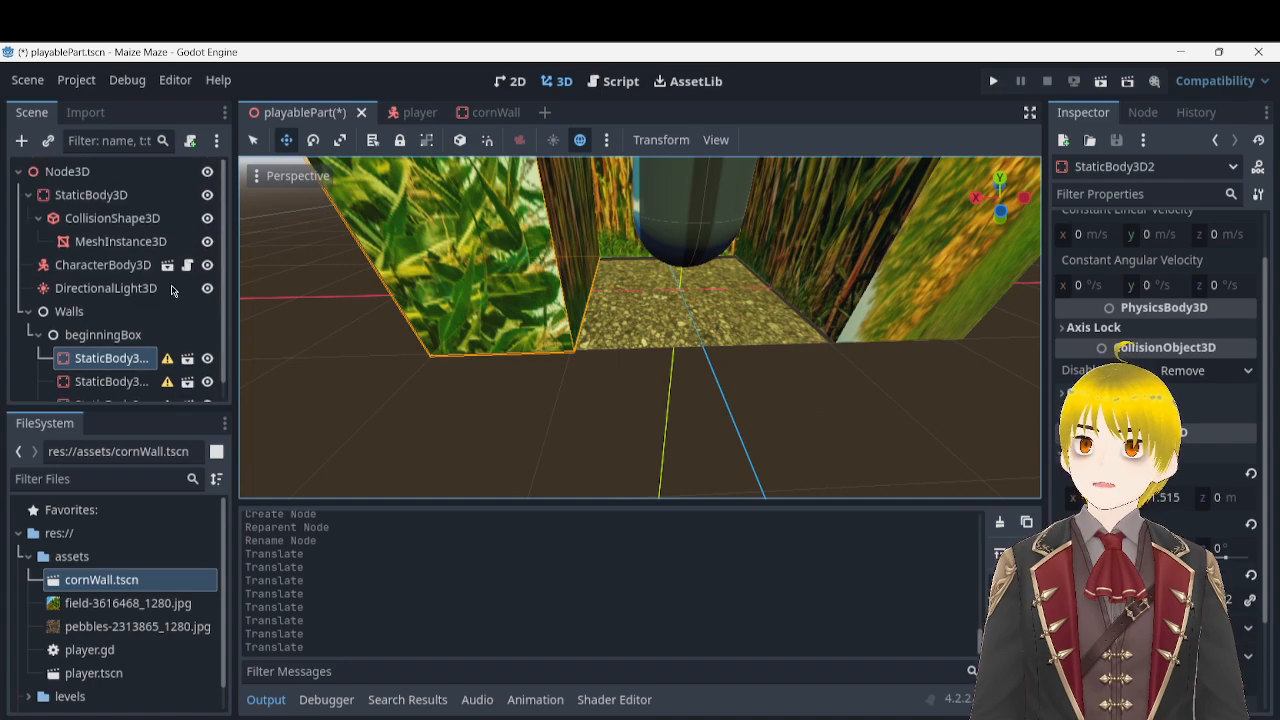
- Raise the floor's MeshInstance3D slightly and check how it meets the corn walls around the player
click(128, 243)
drag(697, 204, 697, 192)
right_drag(696, 192, 785, 296)
key(w)
key(s)
key(w)
key(s)
key(q)
key(w)
key(e)
key(w)
key(w)
key(s)
key(s)
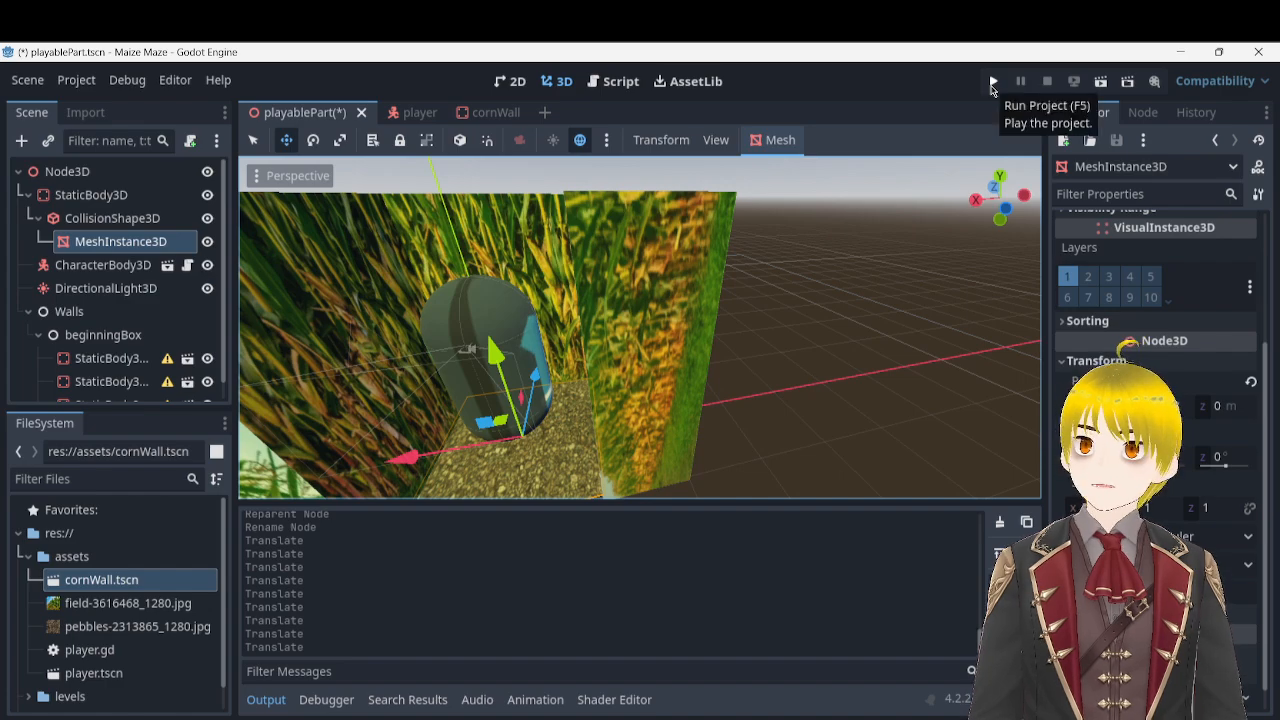
- Run the project to see the corn walls in the game, and close the game window
click(992, 84)
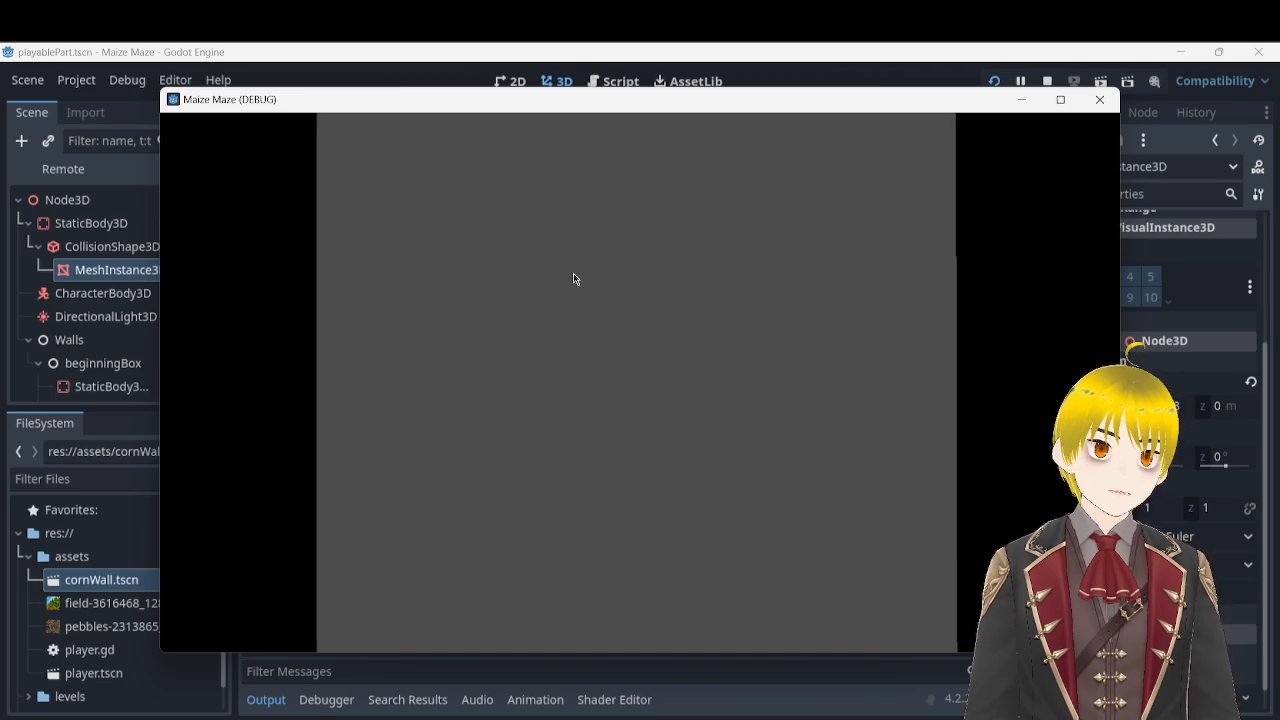
click(1100, 99)
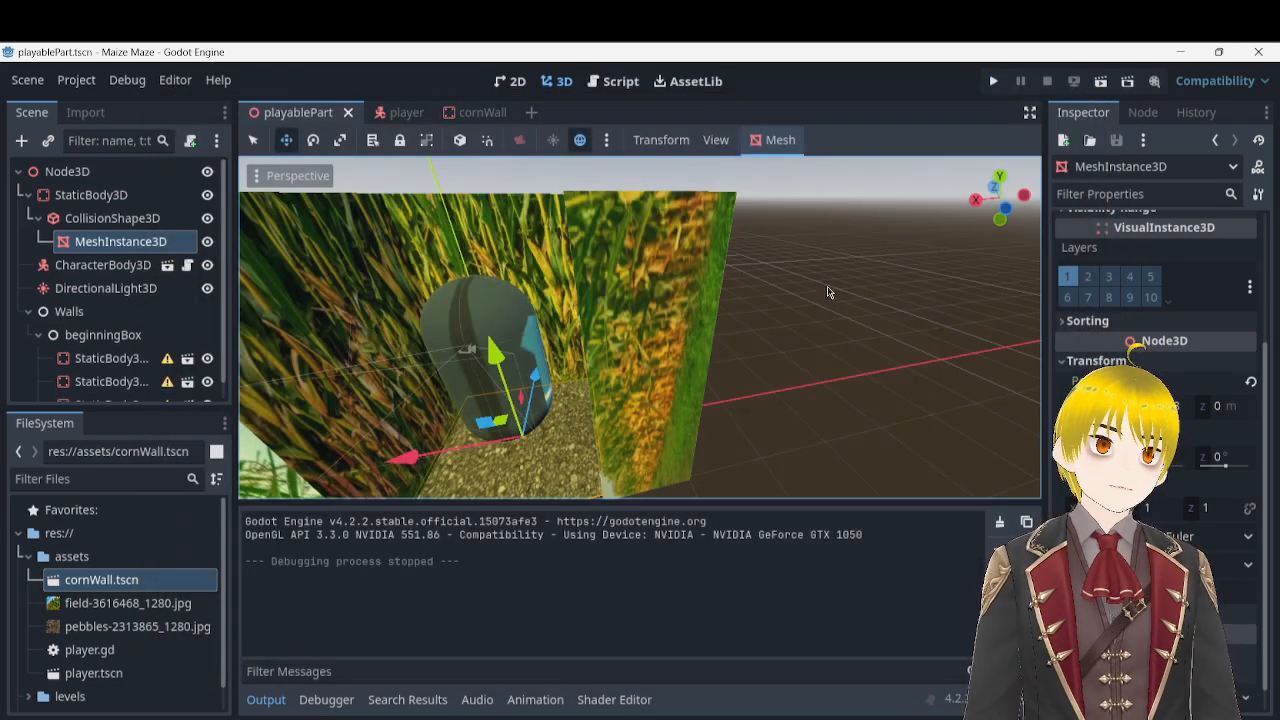
- Collapse the Walls branch and change the light energy of DirectionalLight3D
right_drag(640, 327, 529, 215)
click(619, 176)
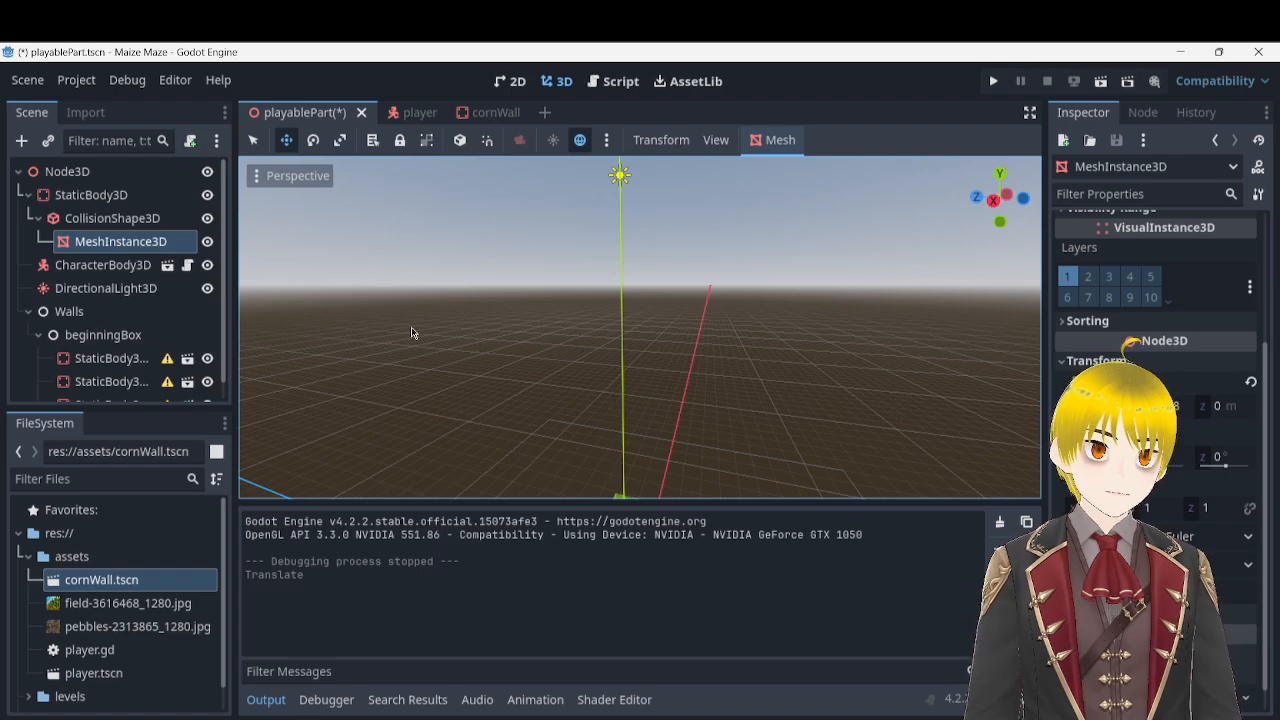
click(28, 312)
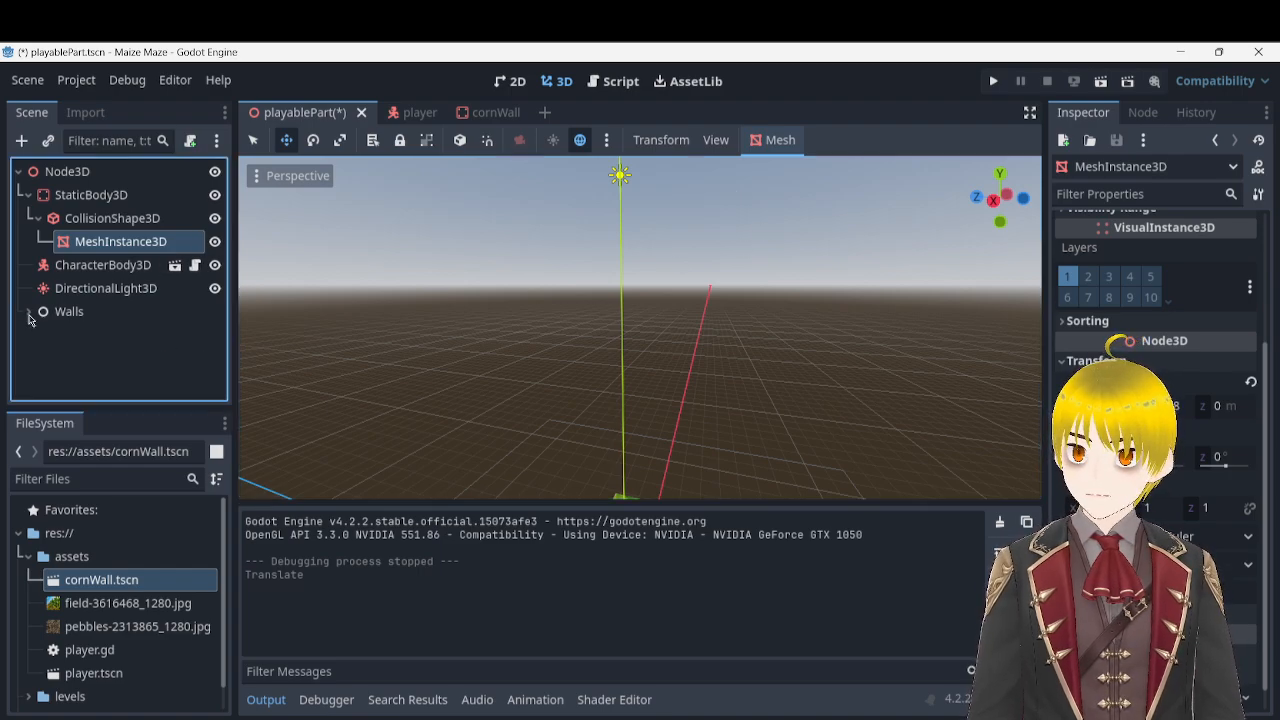
click(108, 289)
scroll(1140, 353, down, 3)
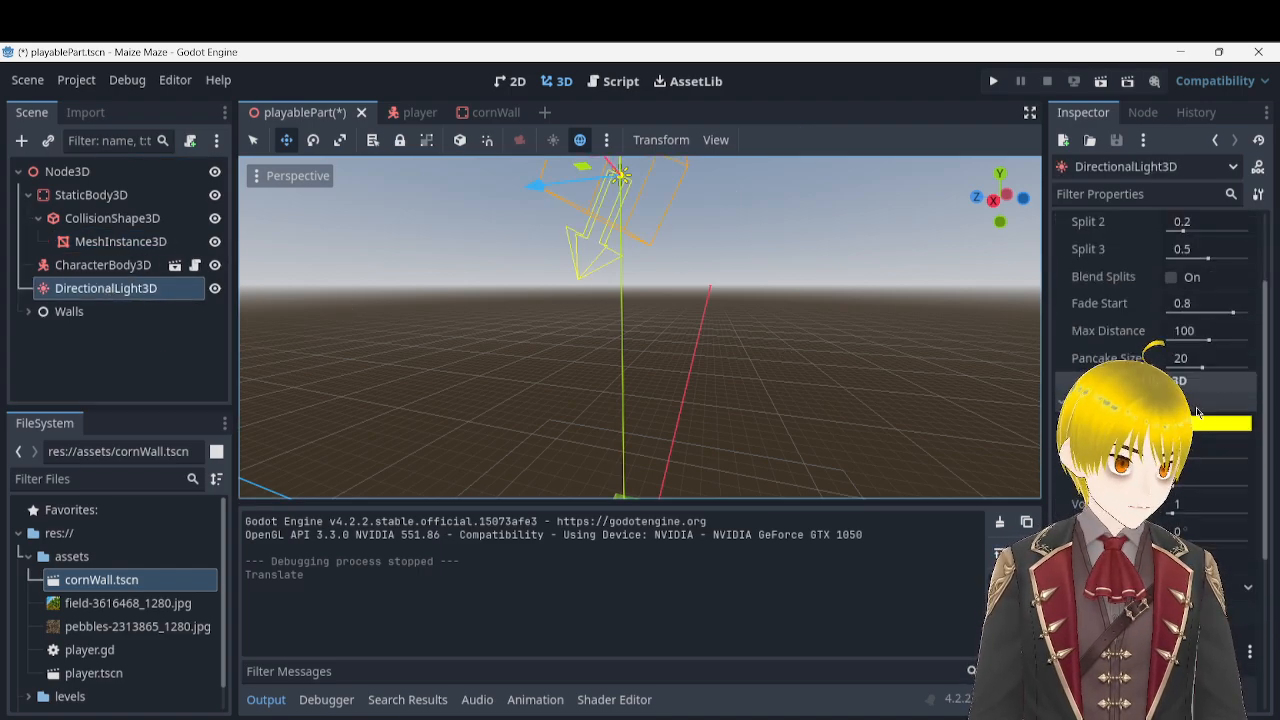
click(1186, 450)
text(0.04)
key(Return)
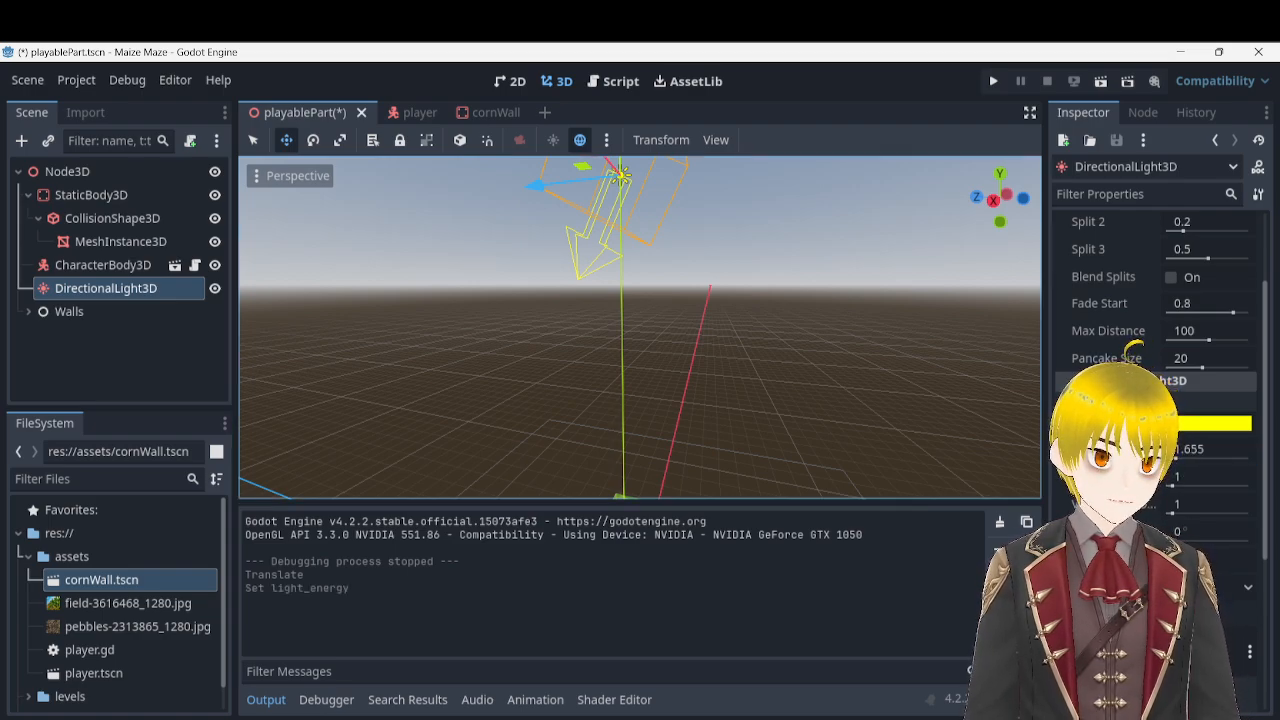
click(1201, 451)
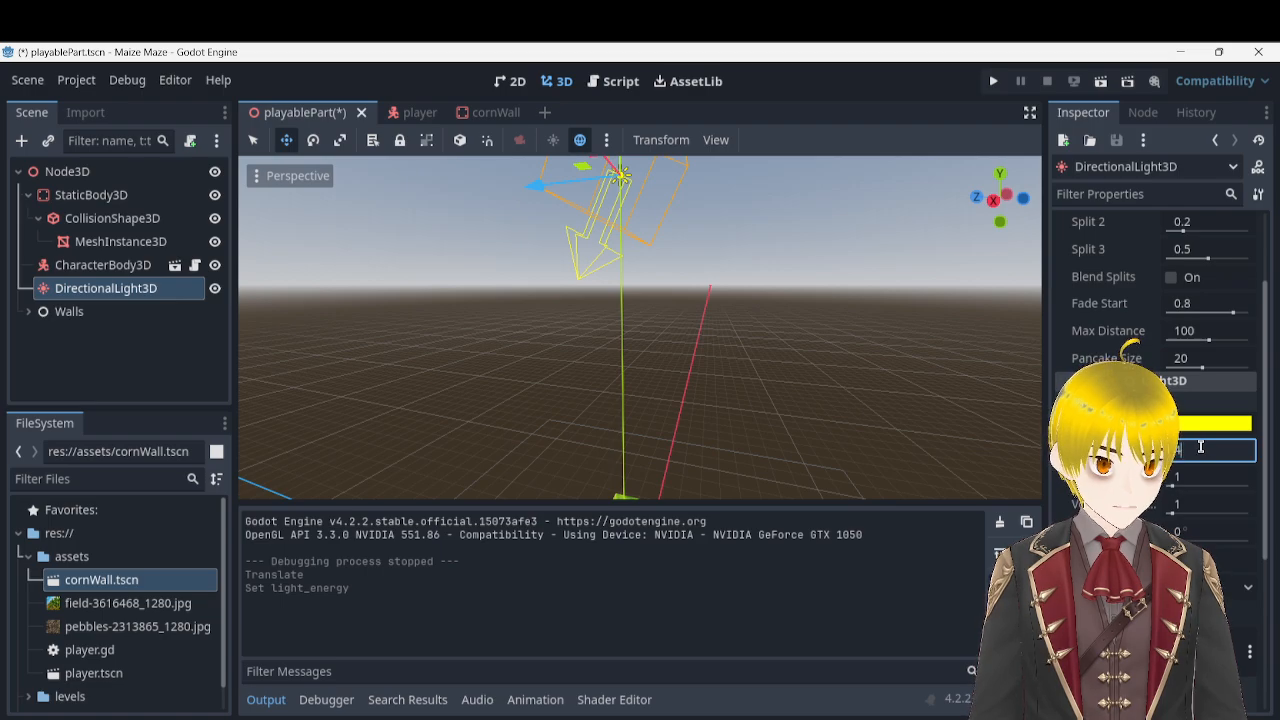
scroll(1255, 515, down, 5)
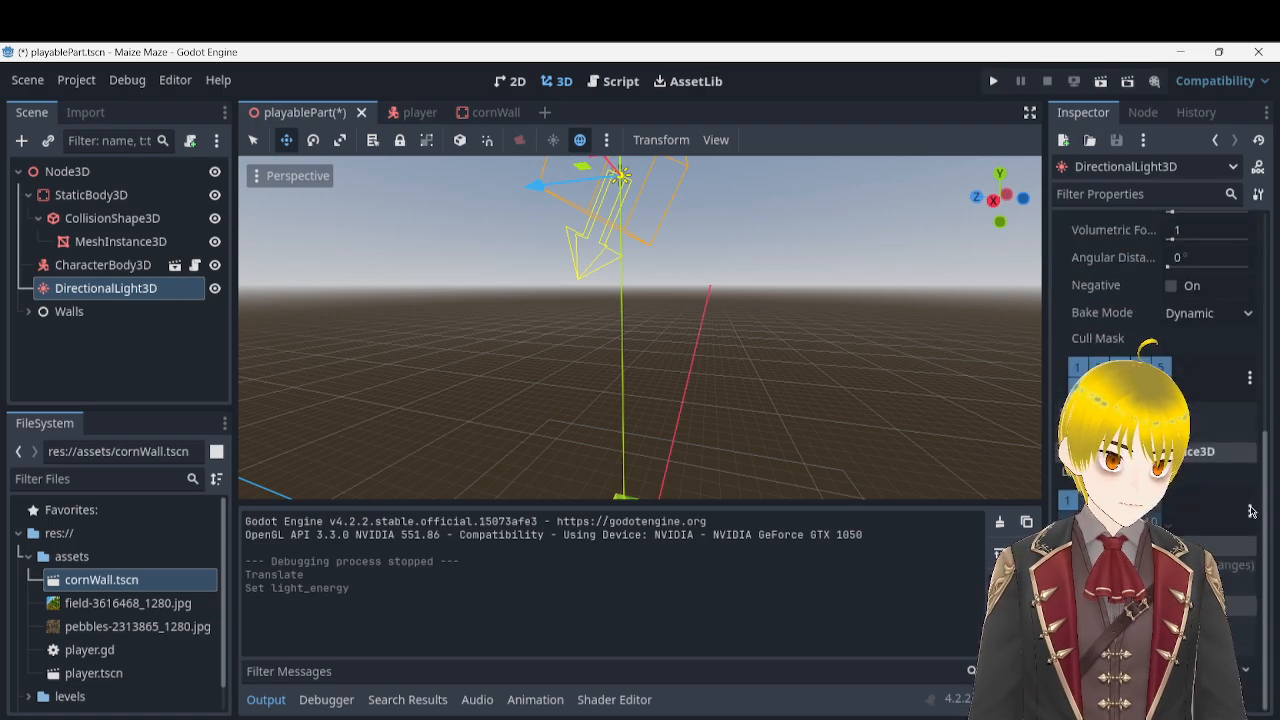
scroll(1240, 505, up, 7)
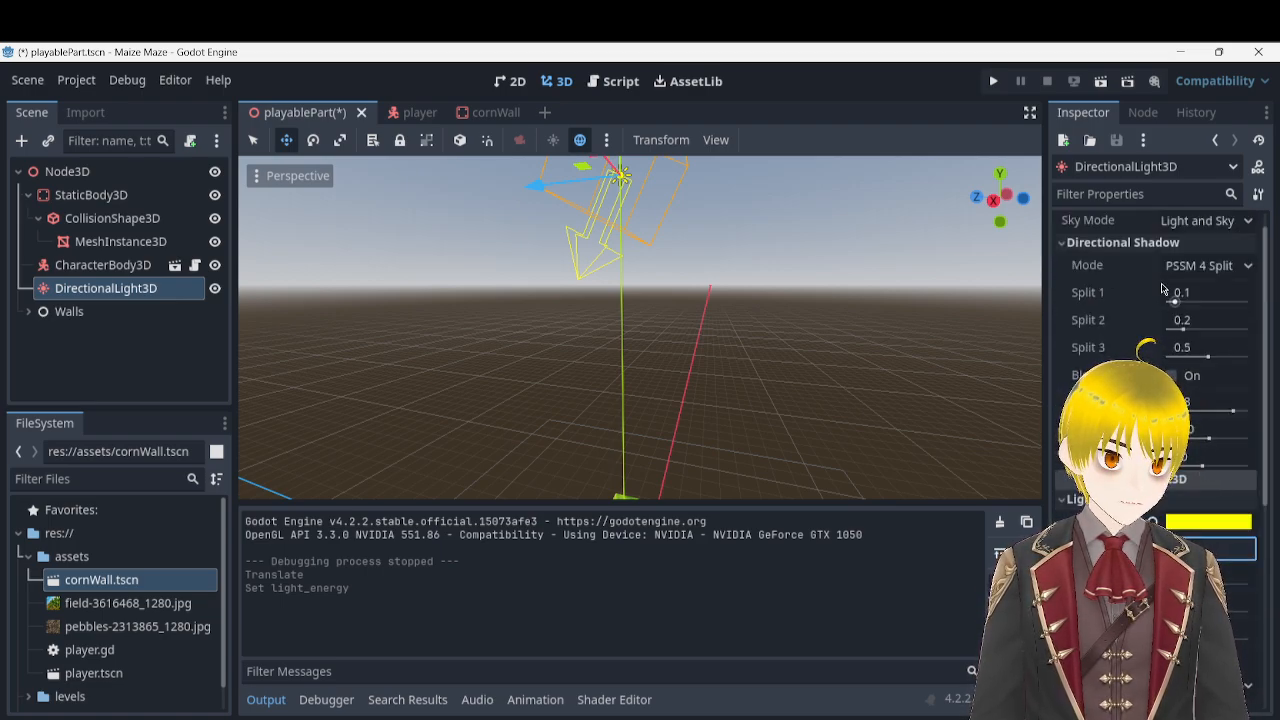
scroll(1166, 291, up, 1)
right_drag(645, 273, 655, 220)
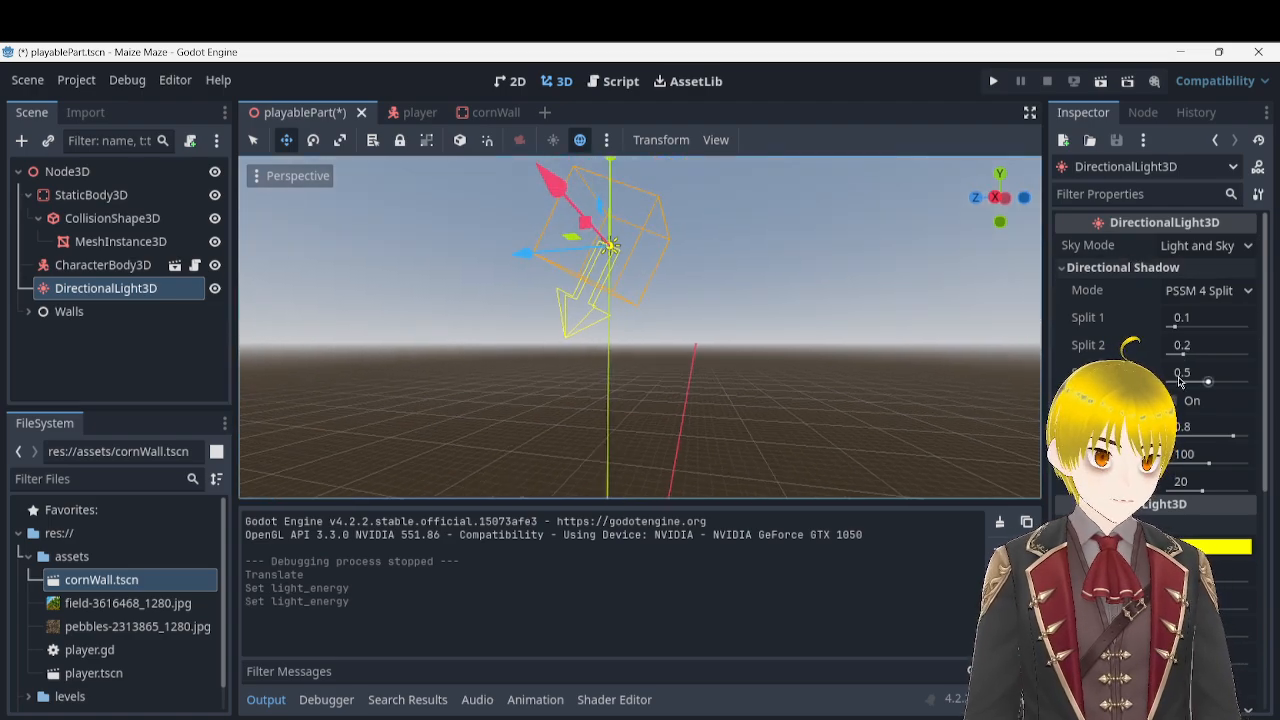
- Change the rotation of DirectionalLight3D so the light points straight down
scroll(1180, 381, down, 6)
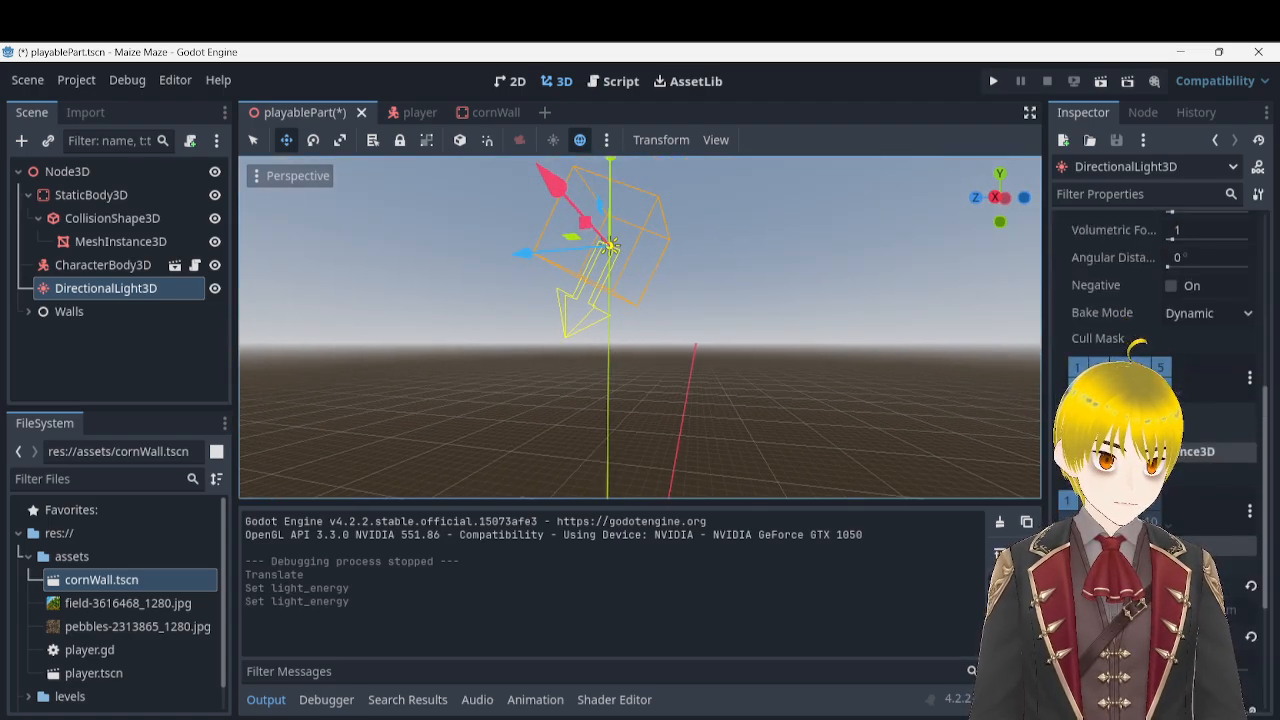
scroll(1180, 381, down, 3)
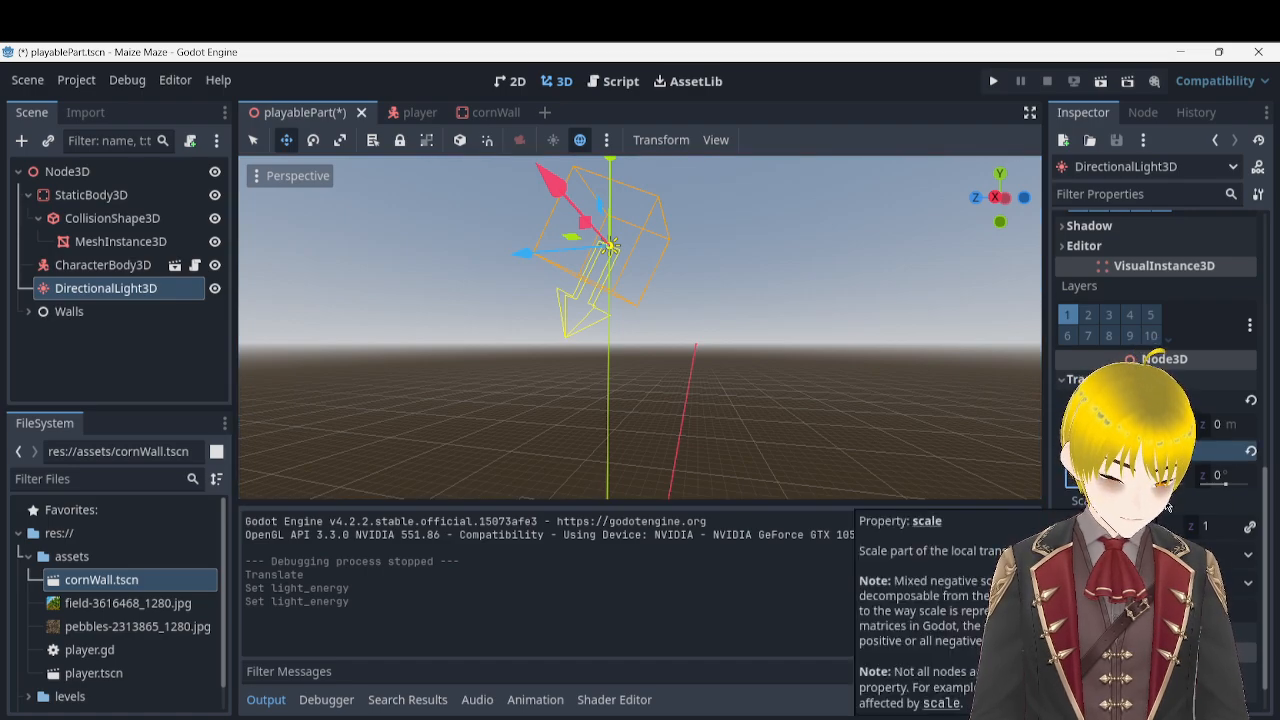
key(Return)
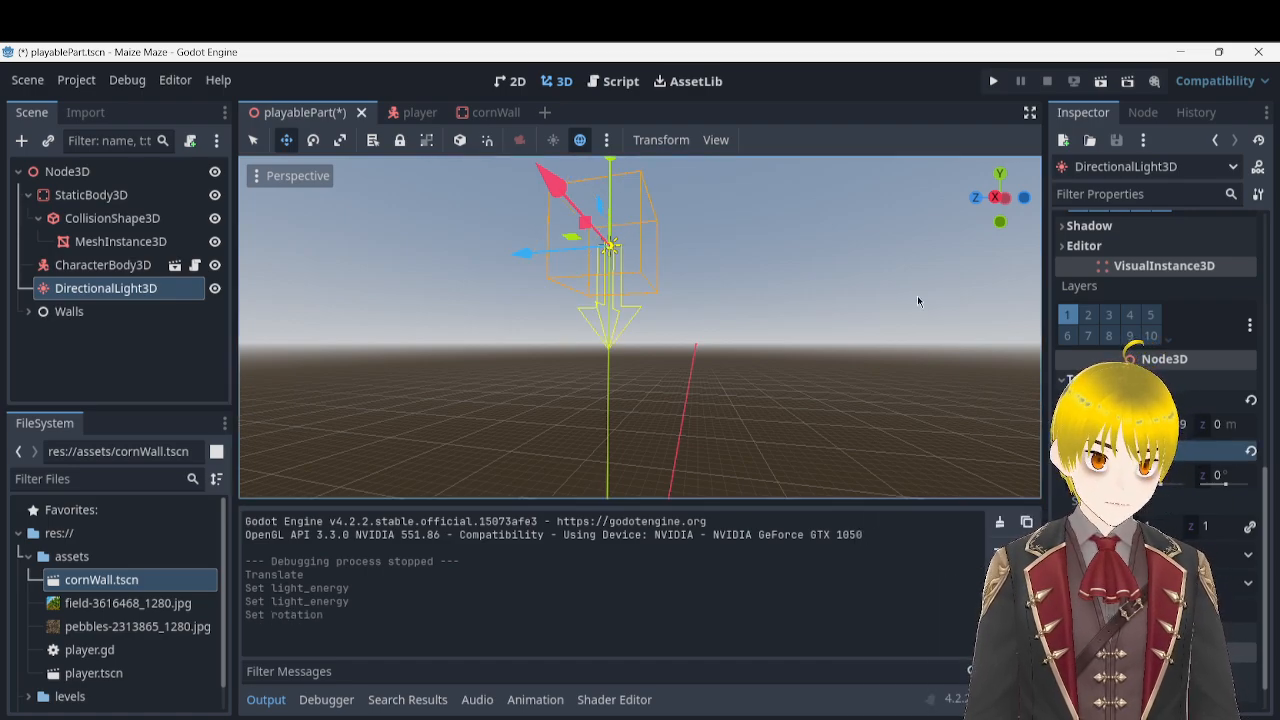
- Run the project, jump with the player to check the wall lighting, and close the game window
key(F5)
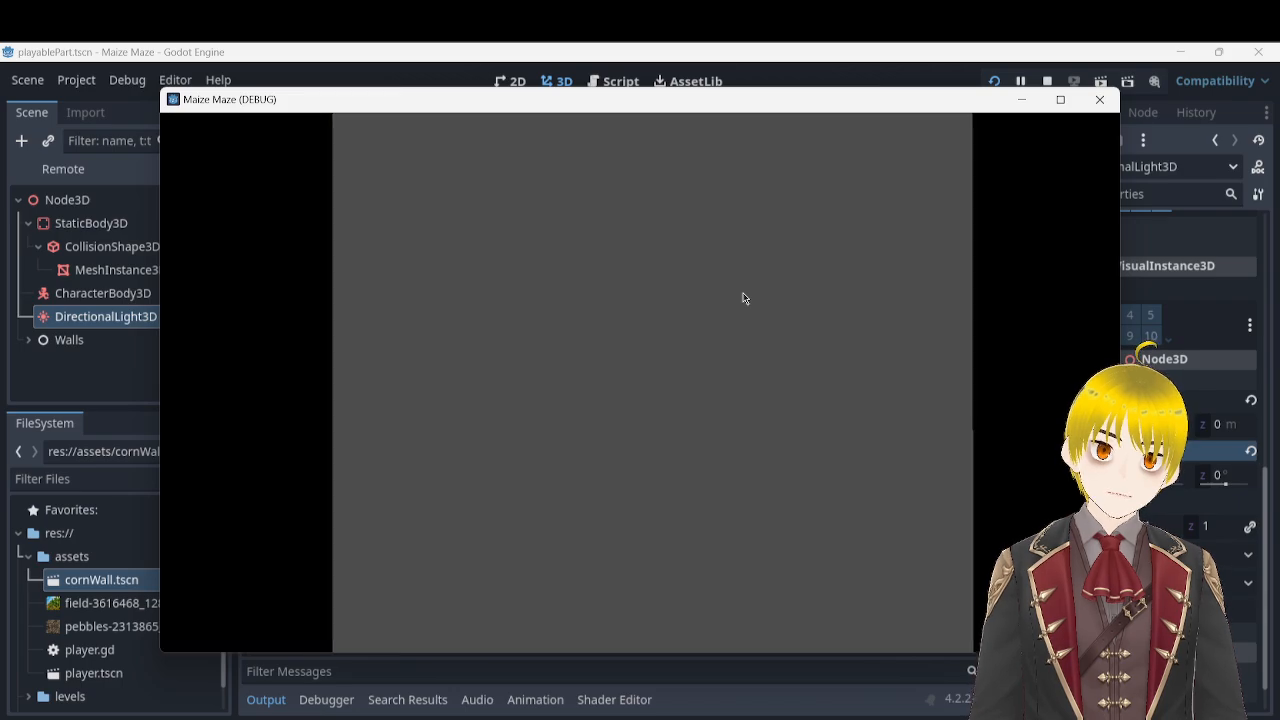
key(space)
key(space)
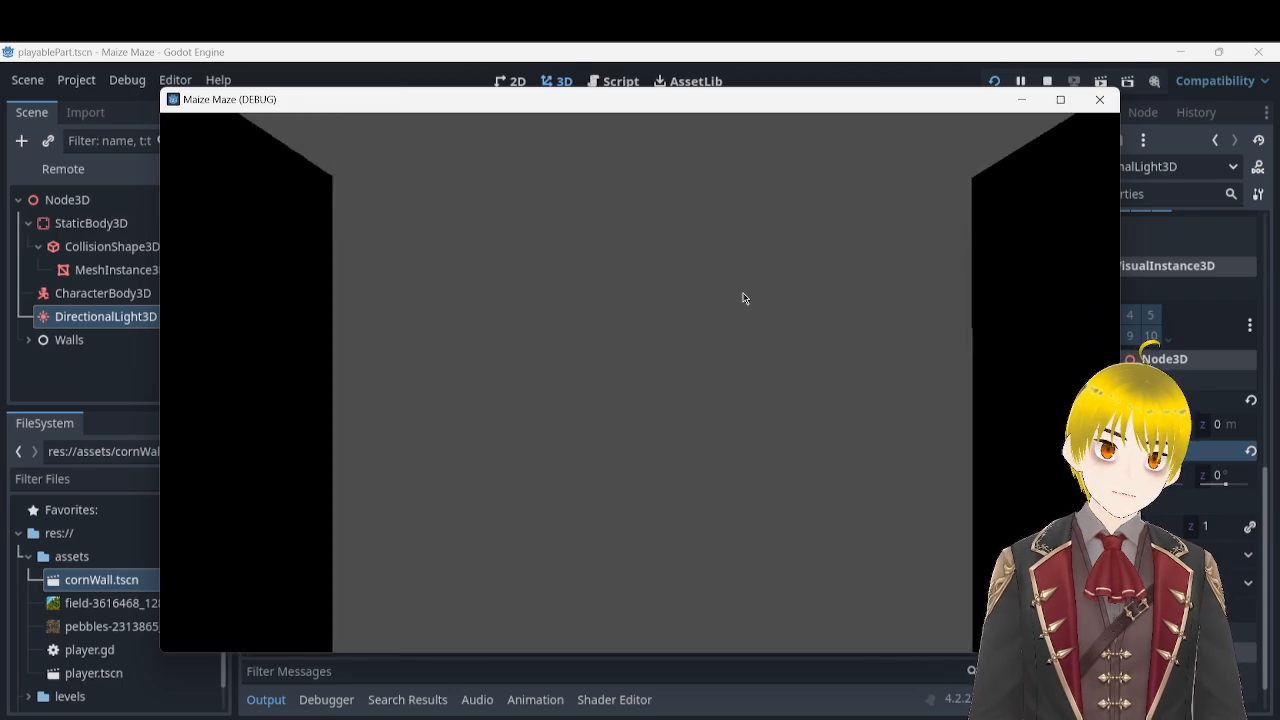
click(1100, 99)
- Add an OmniLight3D as a child of the root Node3D, using a node search for light
right_drag(800, 270, 515, 340)
key(d)
key(w)
key(w)
key(s)
key(w)
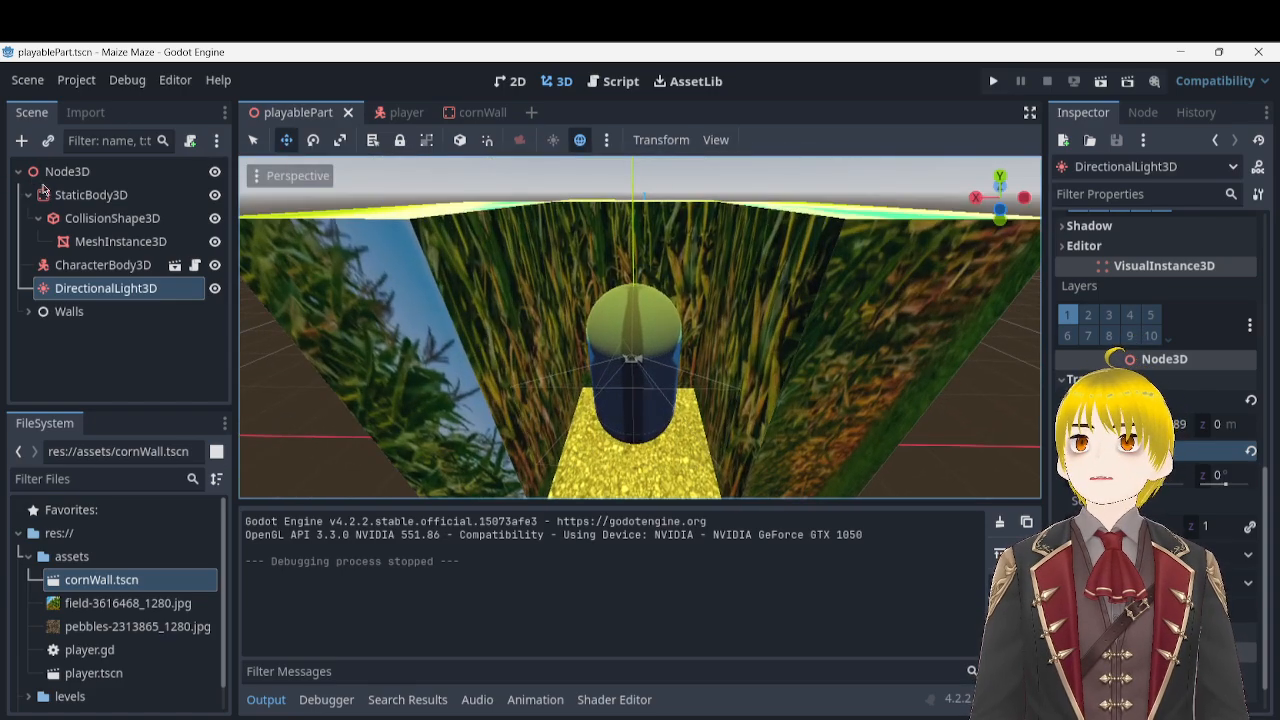
right_click(87, 178)
click(130, 189)
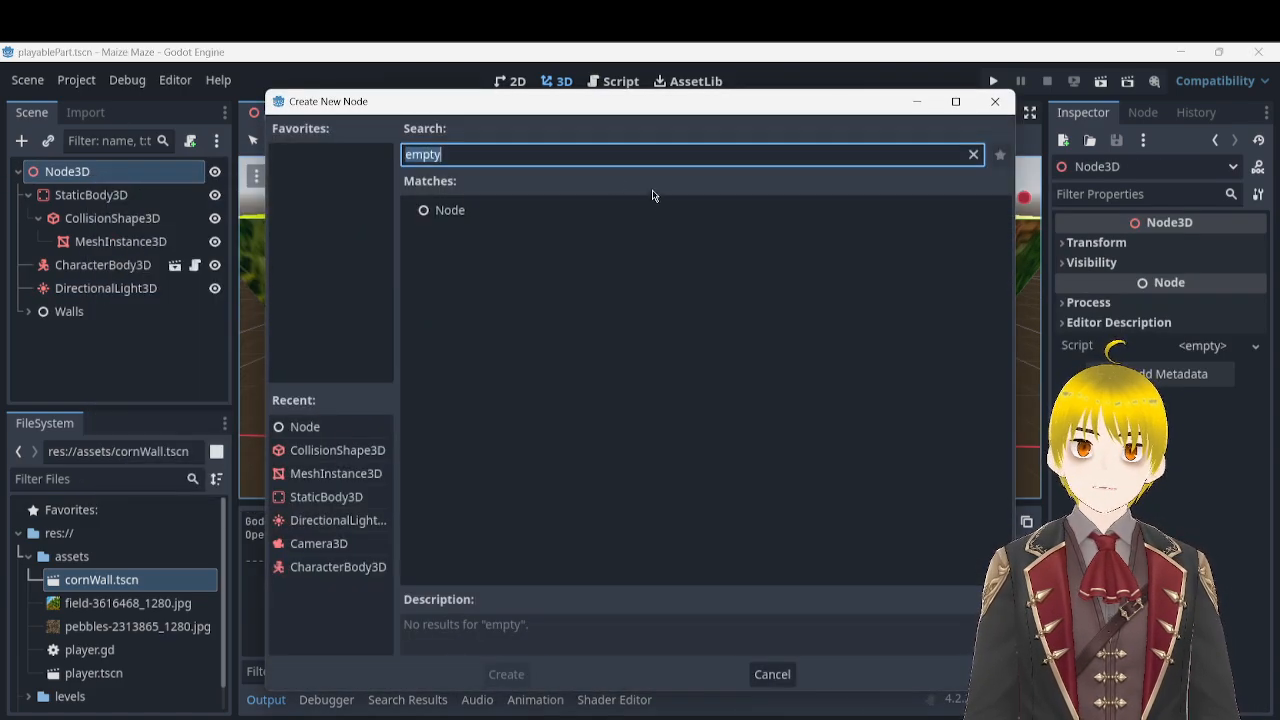
key(BackSpace)
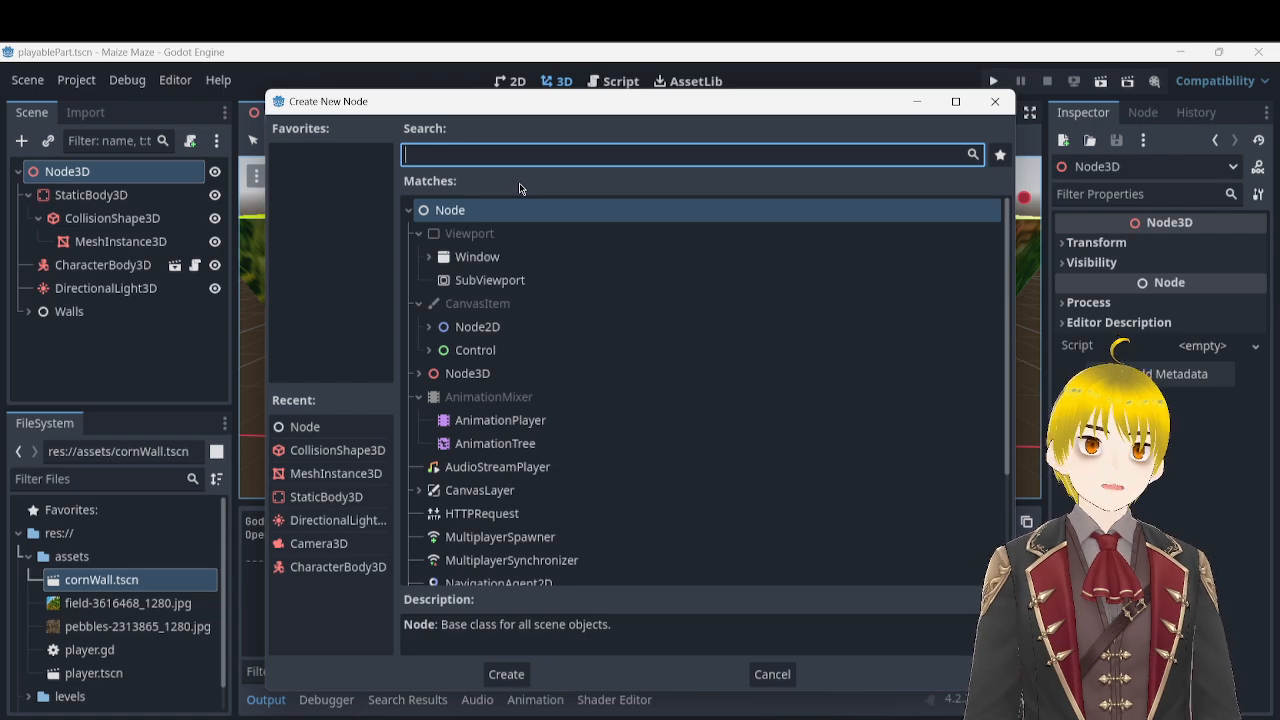
text(light)
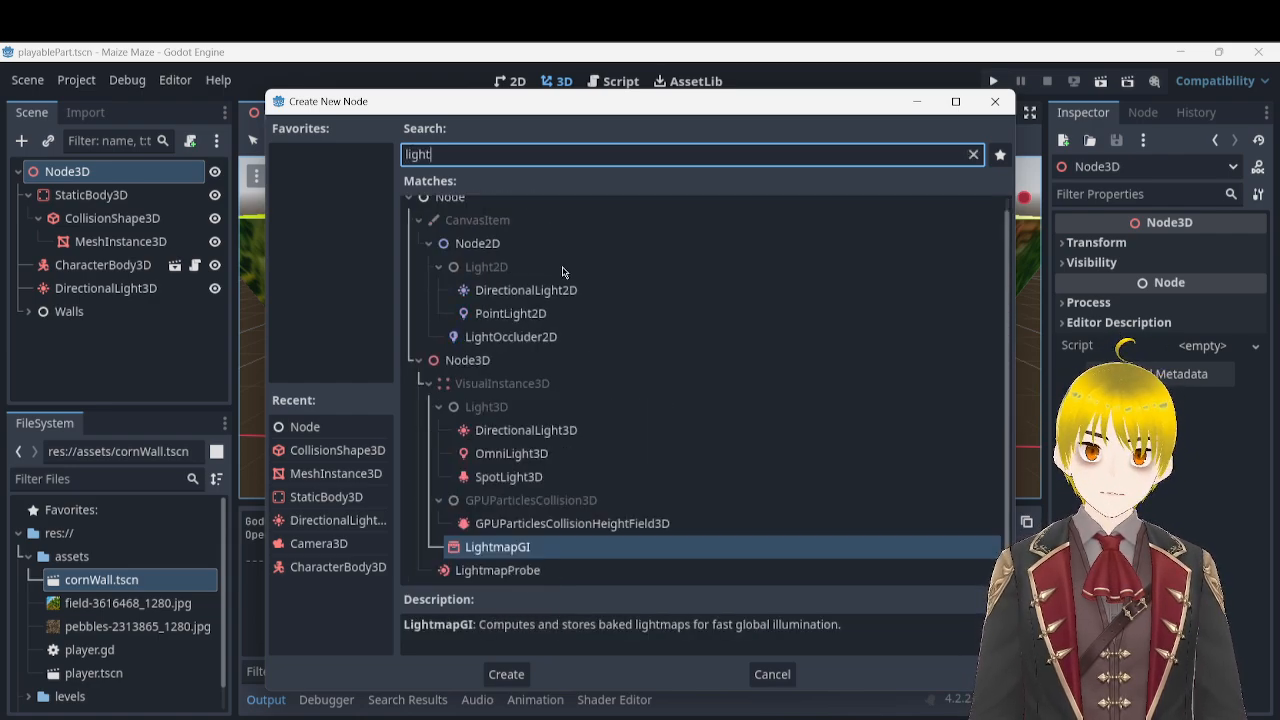
double_click(530, 454)
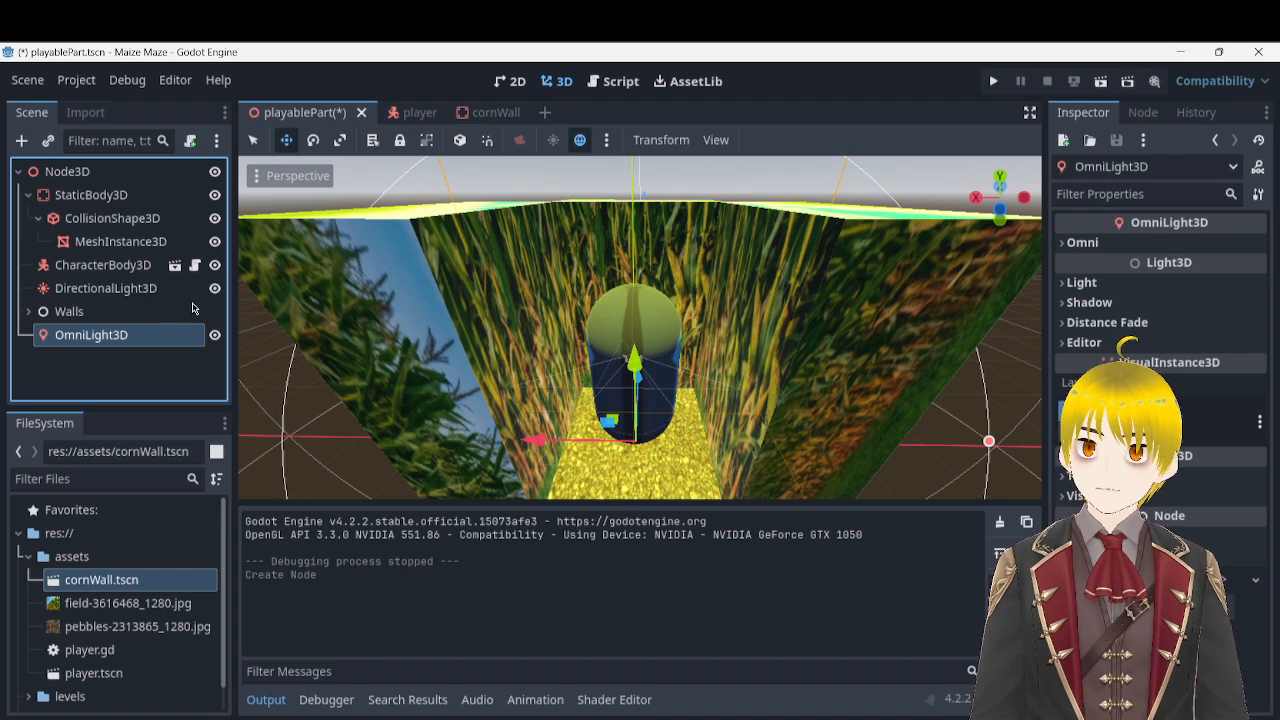
- Raise the OmniLight3D along the Y axis above the player and test the lighting in a project run
drag(636, 360, 672, 142)
click(993, 81)
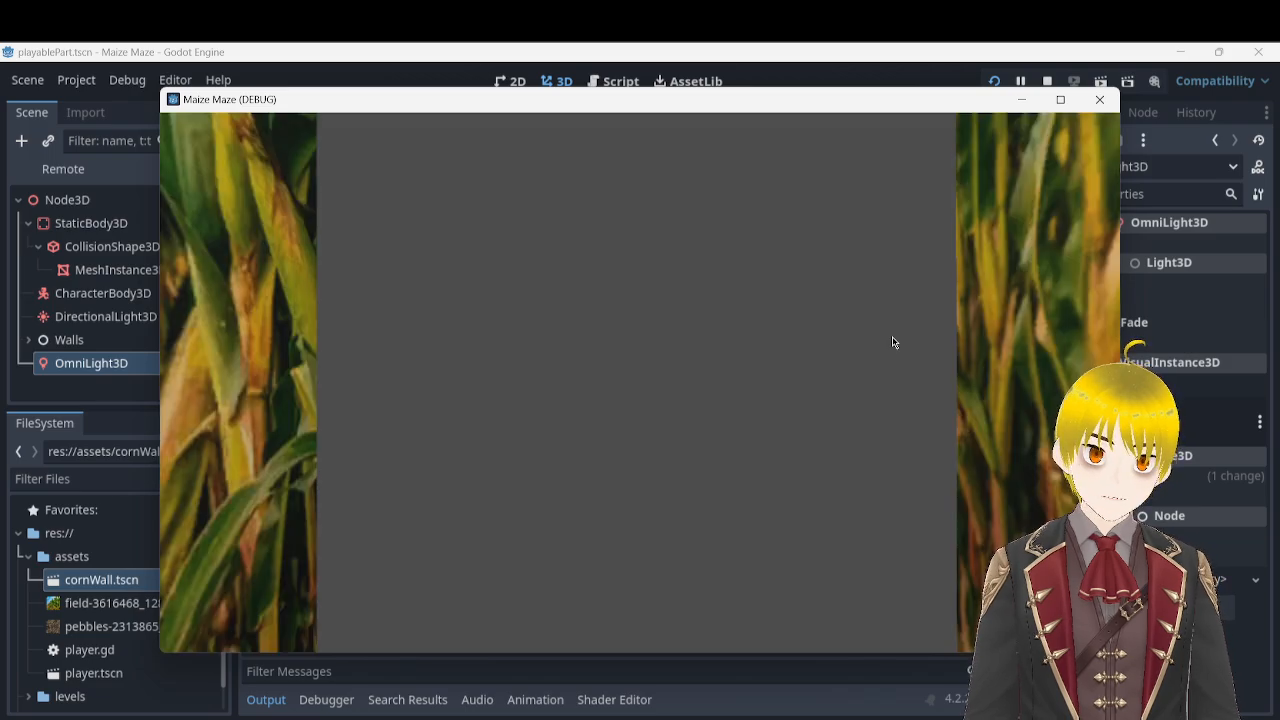
click(1100, 99)
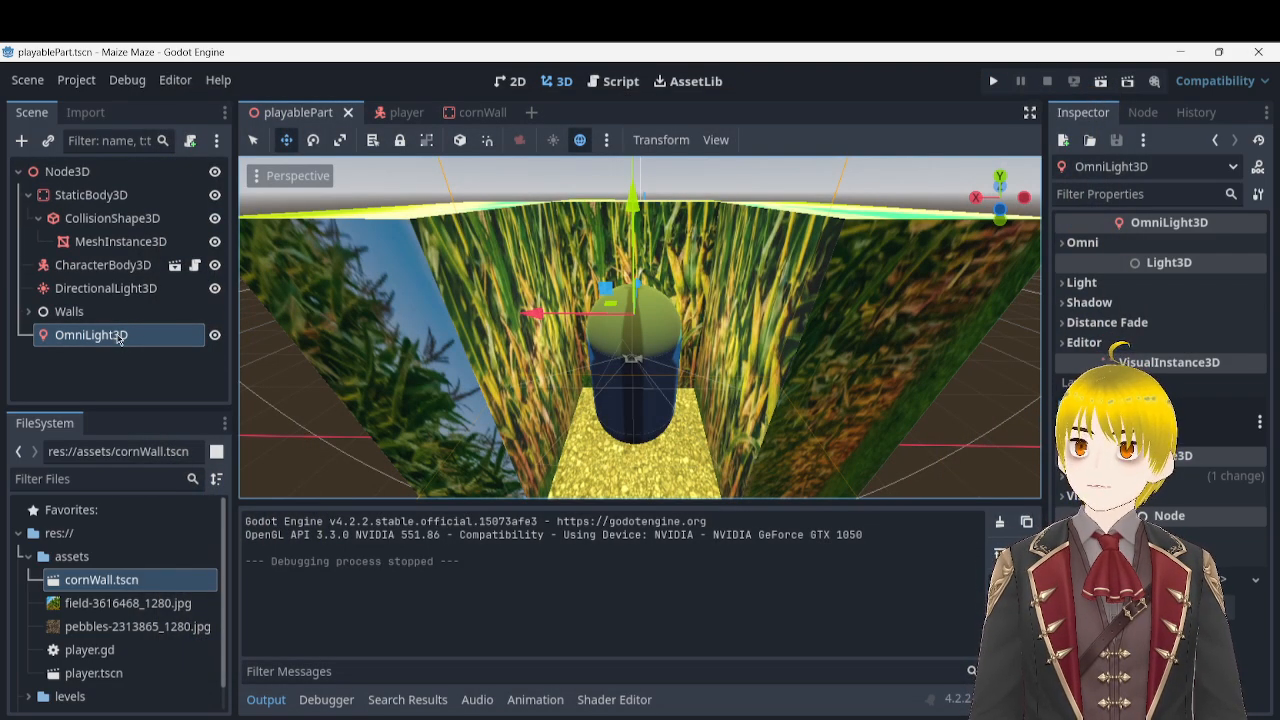
- Reparent the OmniLight3D under CharacterBody3D and save the scene
drag(117, 338, 137, 268)
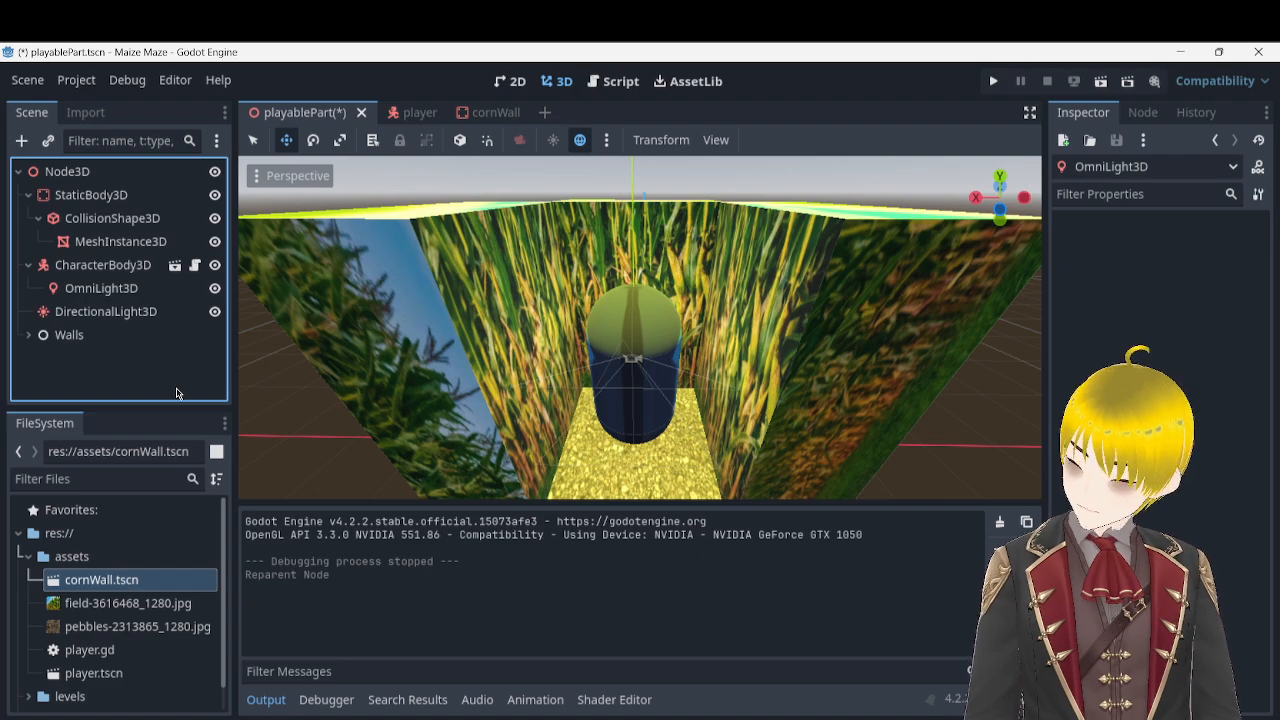
key(ctrl+s)
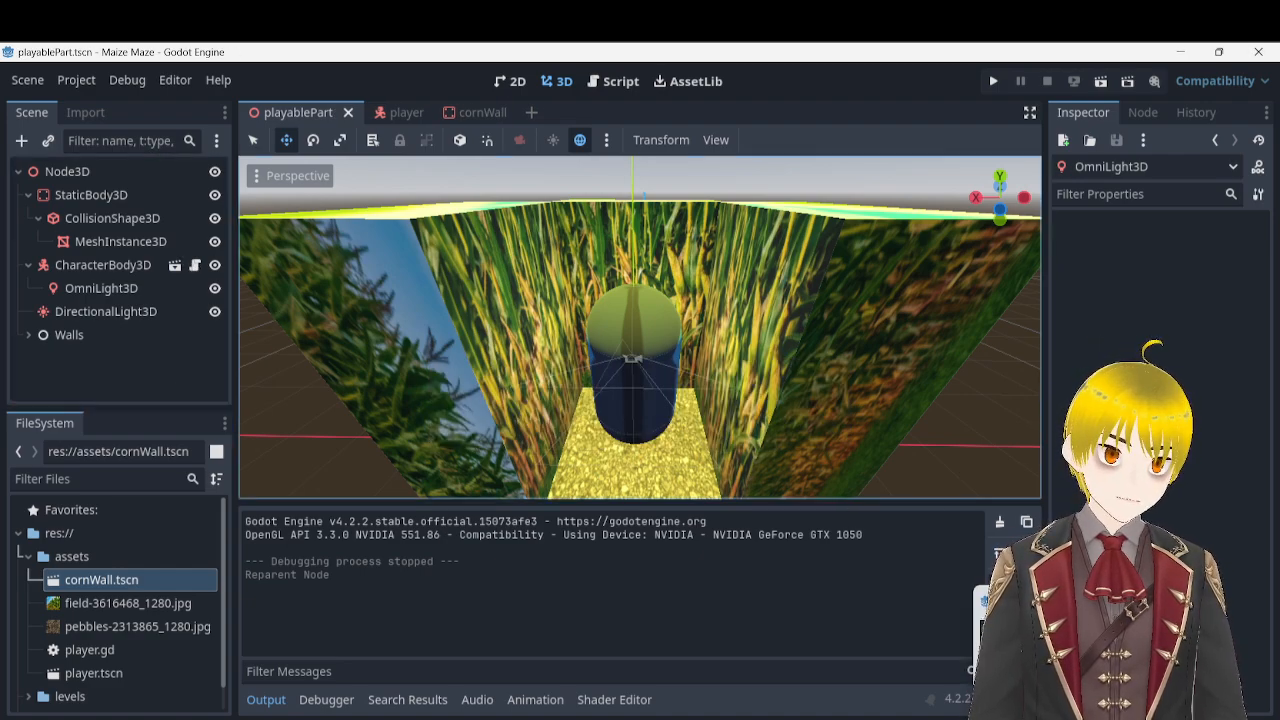
click(946, 655)
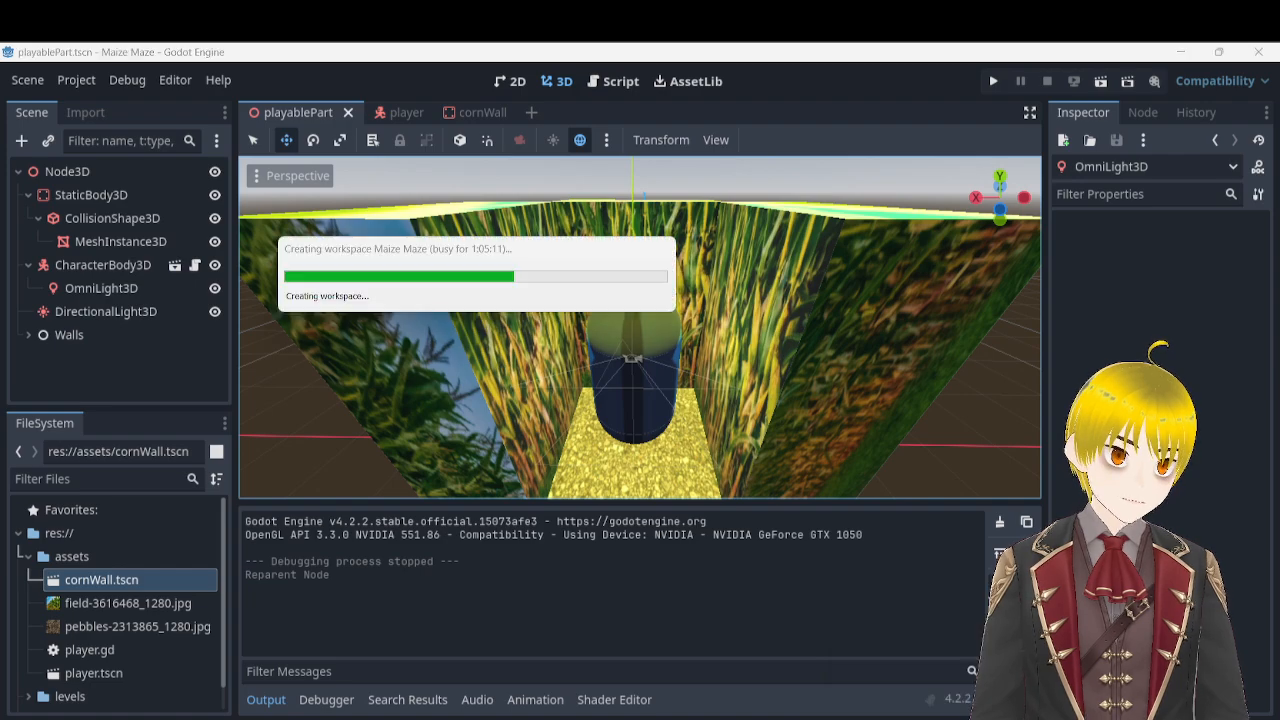
drag(537, 257, 558, 224)
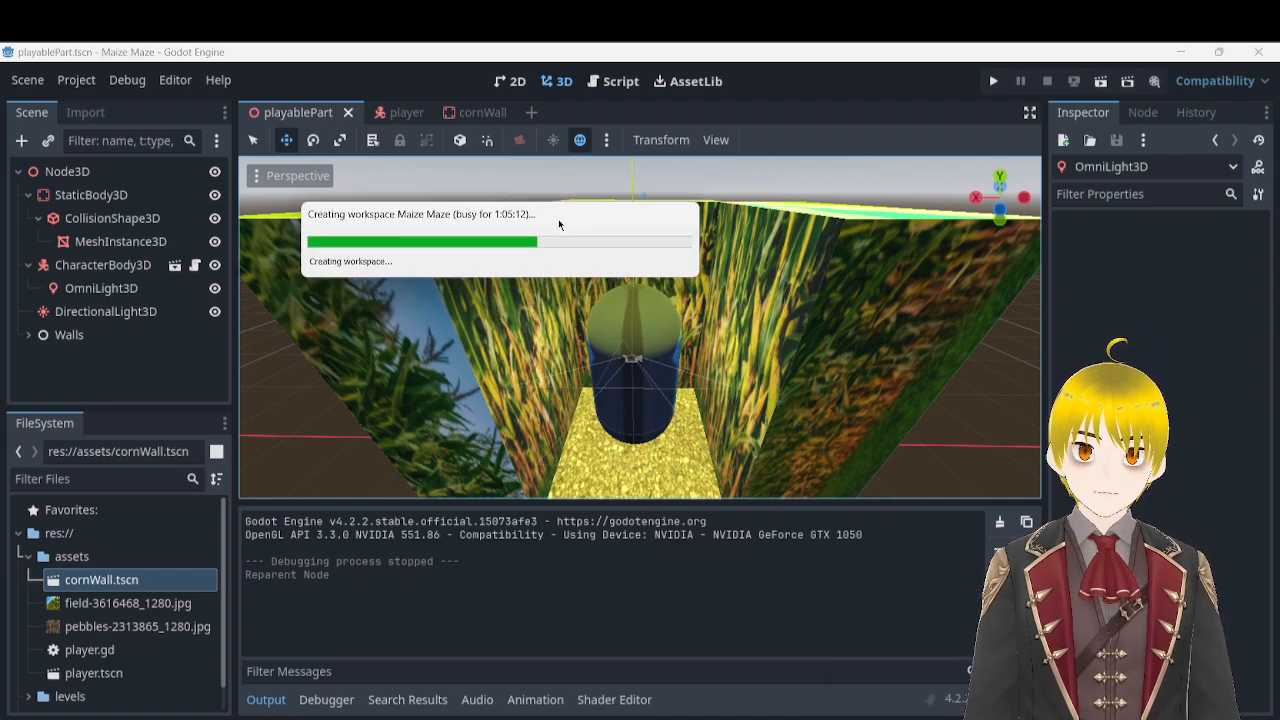